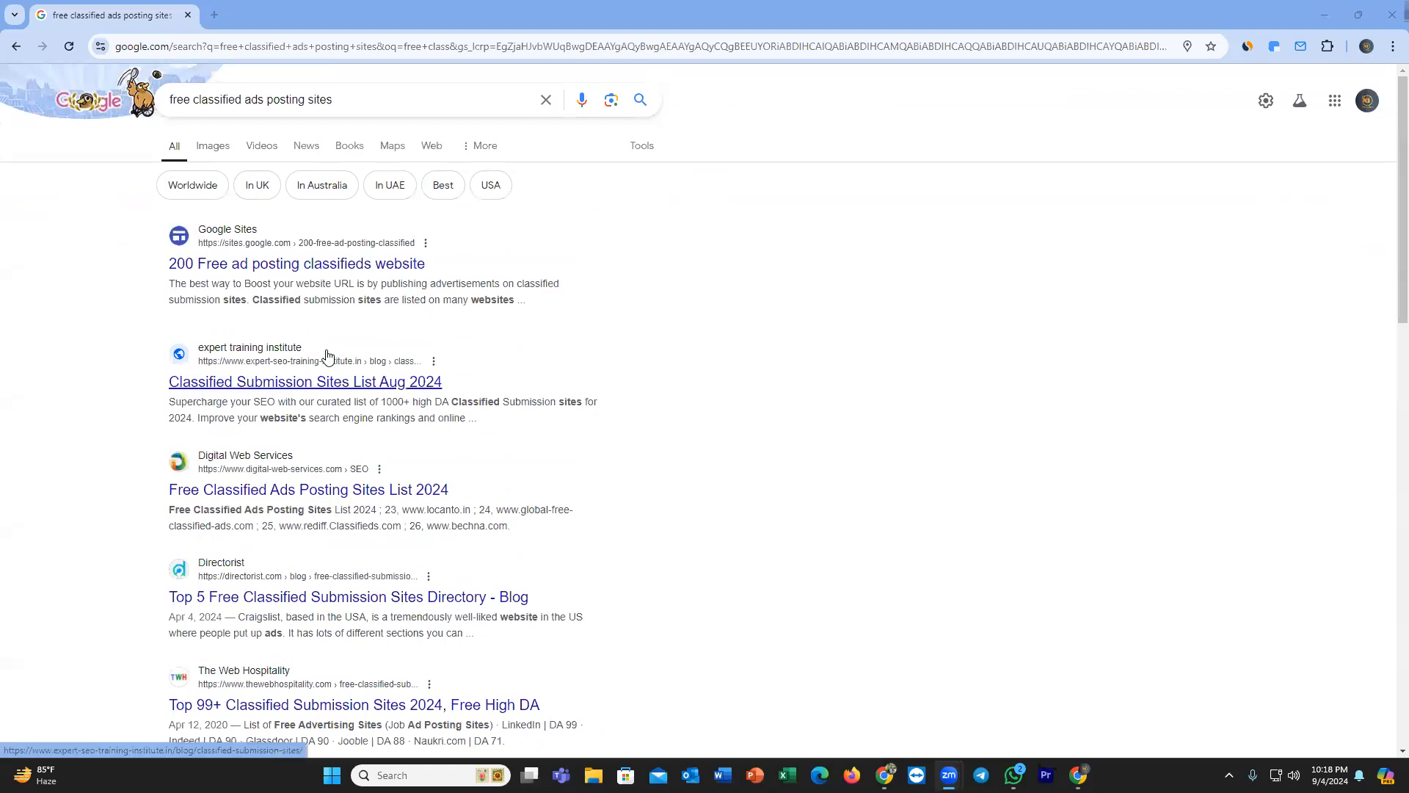
Open the '200 Free ad posting' and 'Top 99+ Classified Submission Sites' results in new tabs.
{"action": "right_click", "coordinate": [316, 270]}
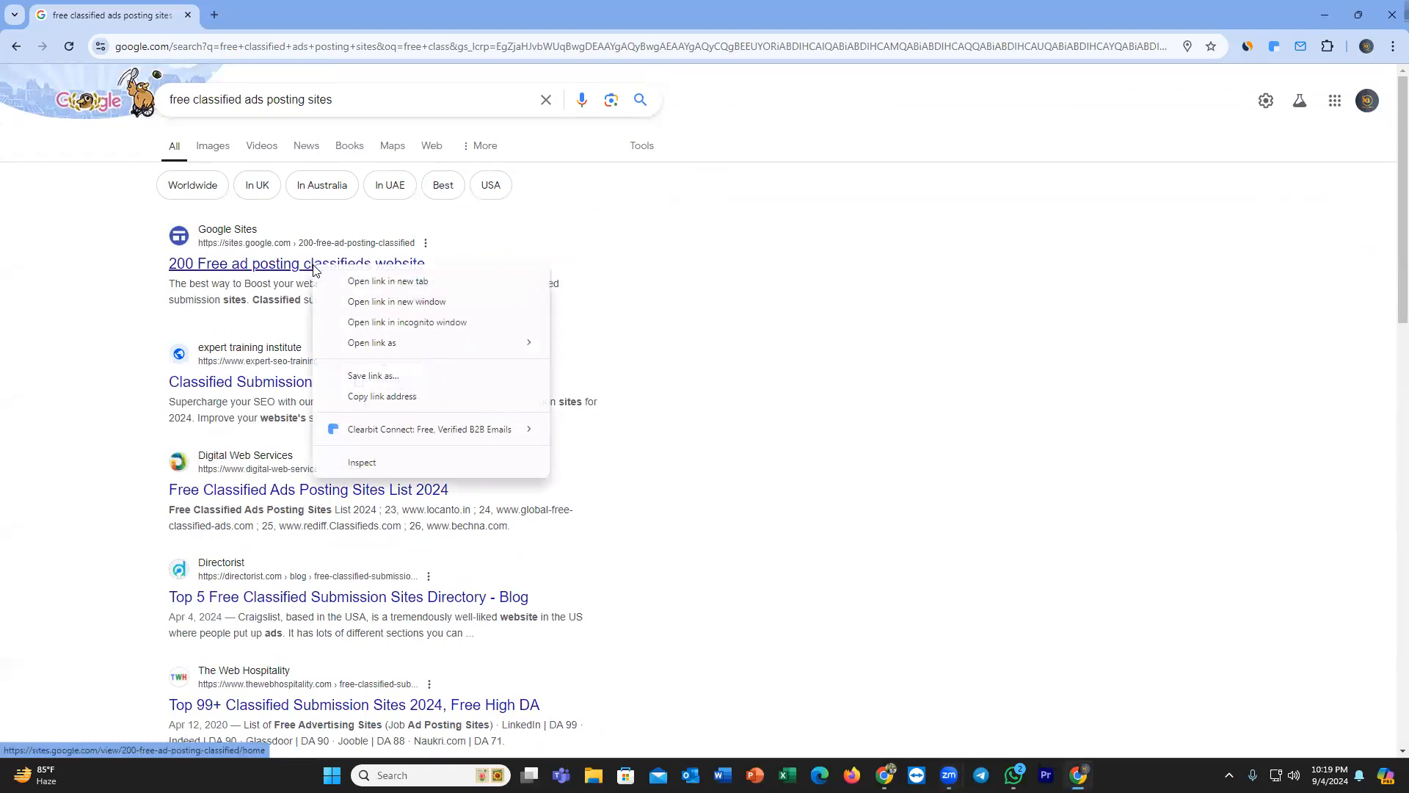
{"action": "left_click", "coordinate": [371, 282]}
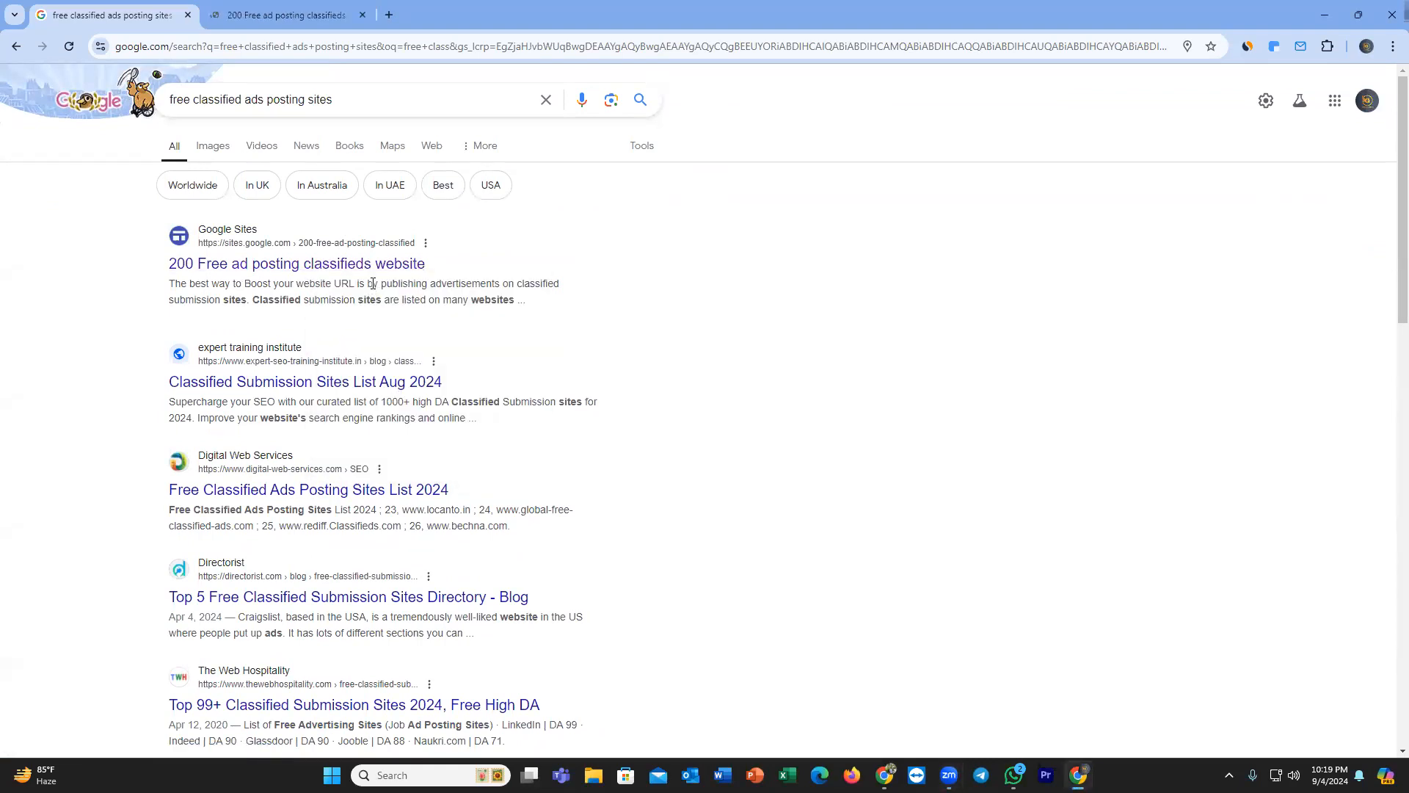
{"action": "scroll", "coordinate": [372, 284], "scroll_direction": "down", "scroll_amount": 4}
{"action": "scroll", "coordinate": [238, 320], "scroll_direction": "down", "scroll_amount": 1}
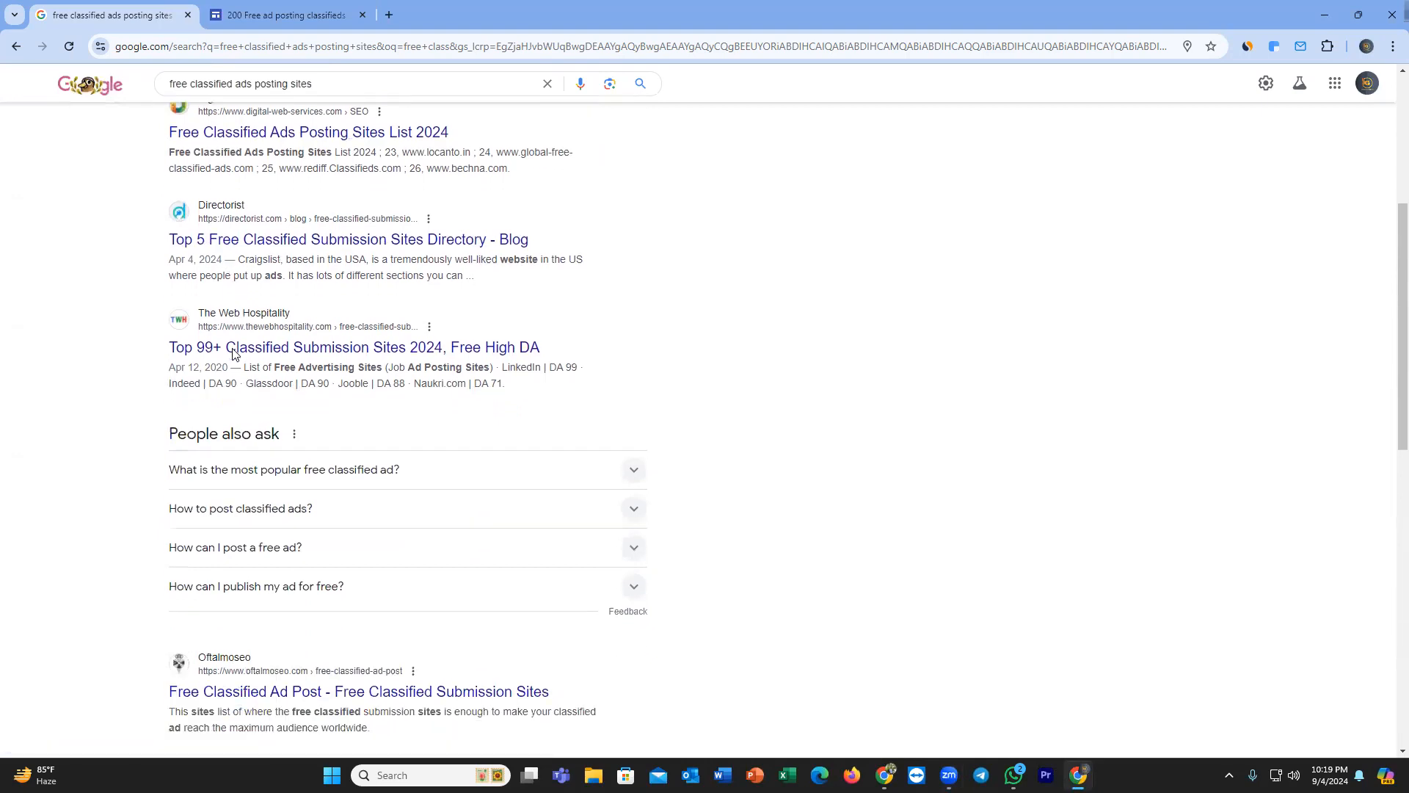
{"action": "right_click", "coordinate": [295, 335]}
{"action": "left_click", "coordinate": [346, 350]}
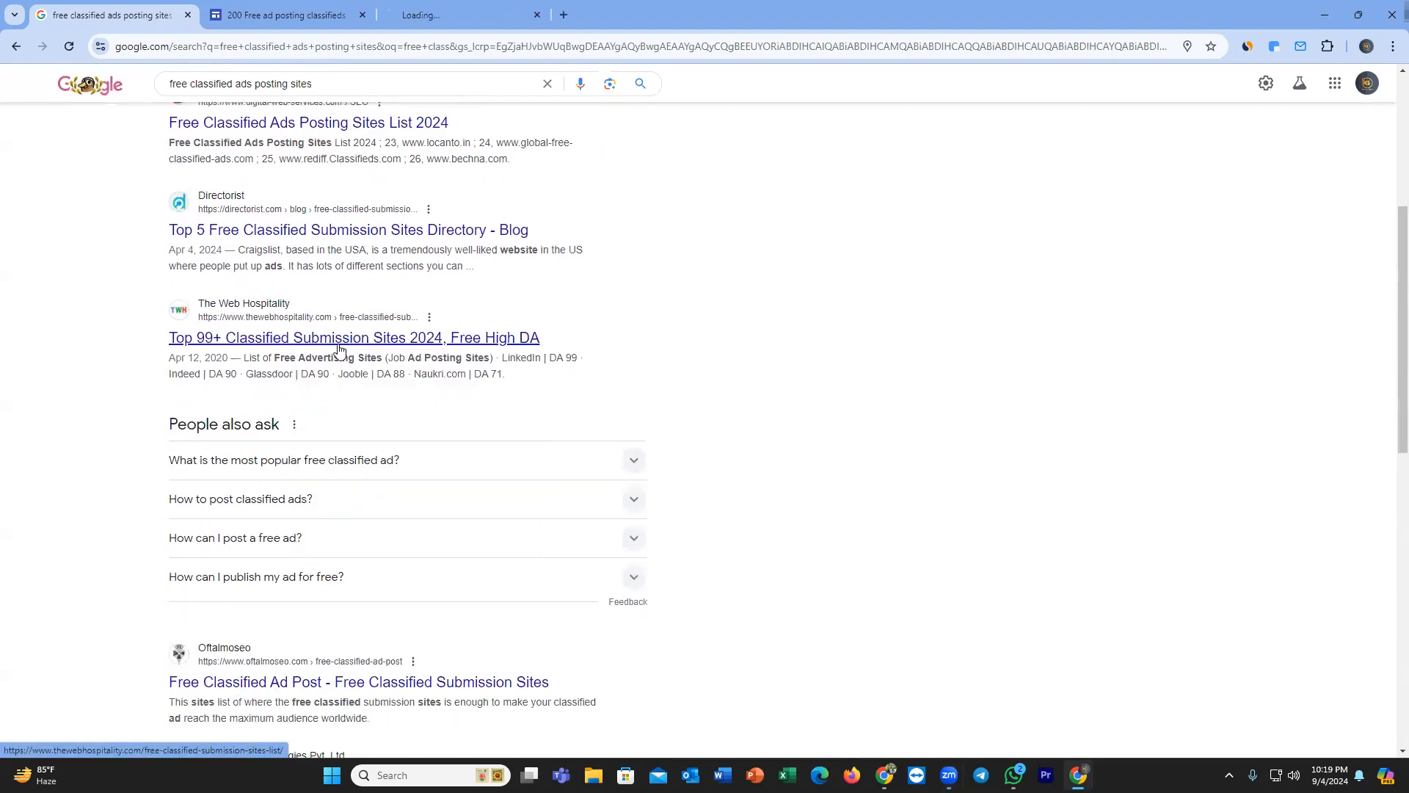
Open the 'Top 300+ Classified Submission Sites' result and one more result in new tabs.
{"action": "scroll", "coordinate": [339, 349], "scroll_direction": "down", "scroll_amount": 5}
{"action": "right_click", "coordinate": [270, 424]}
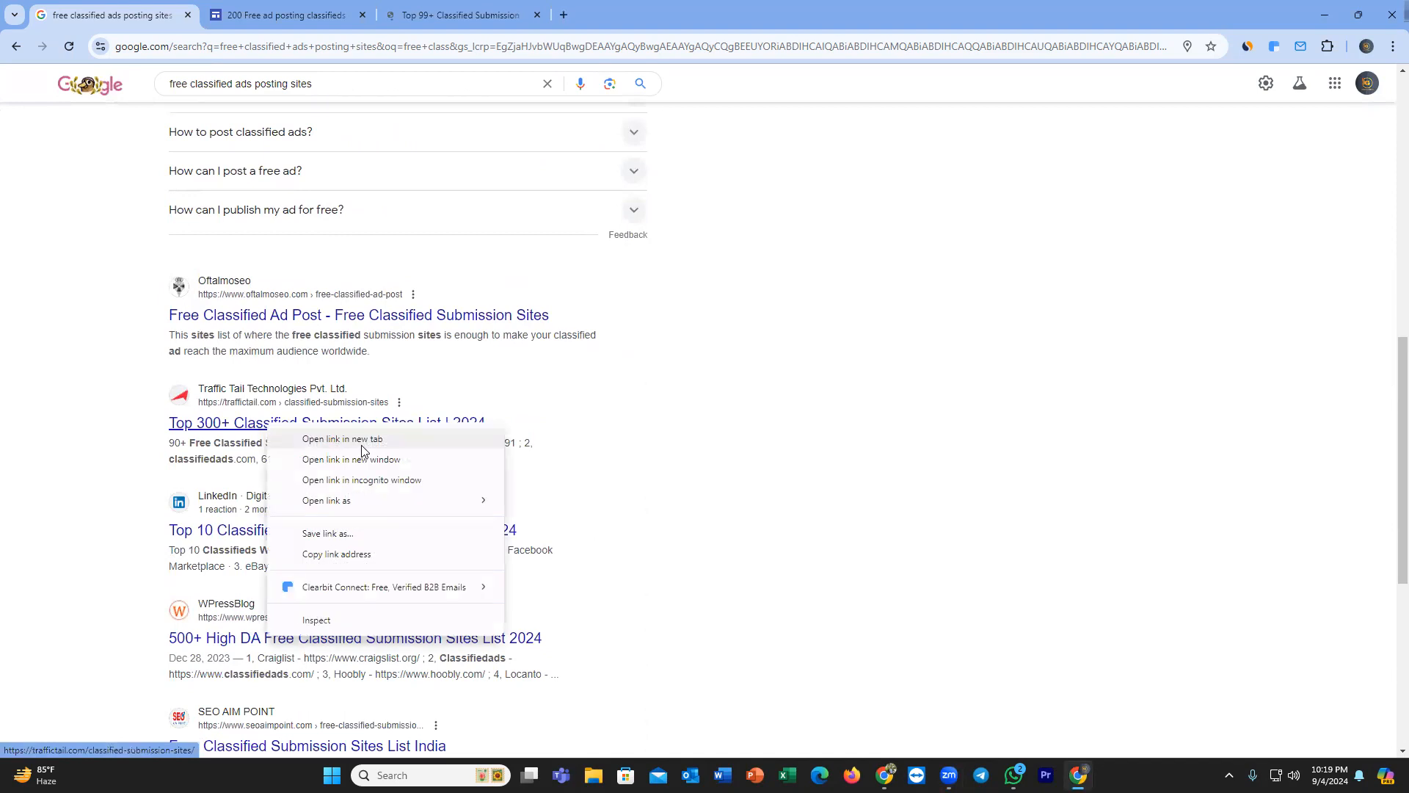
{"action": "left_click", "coordinate": [354, 440]}
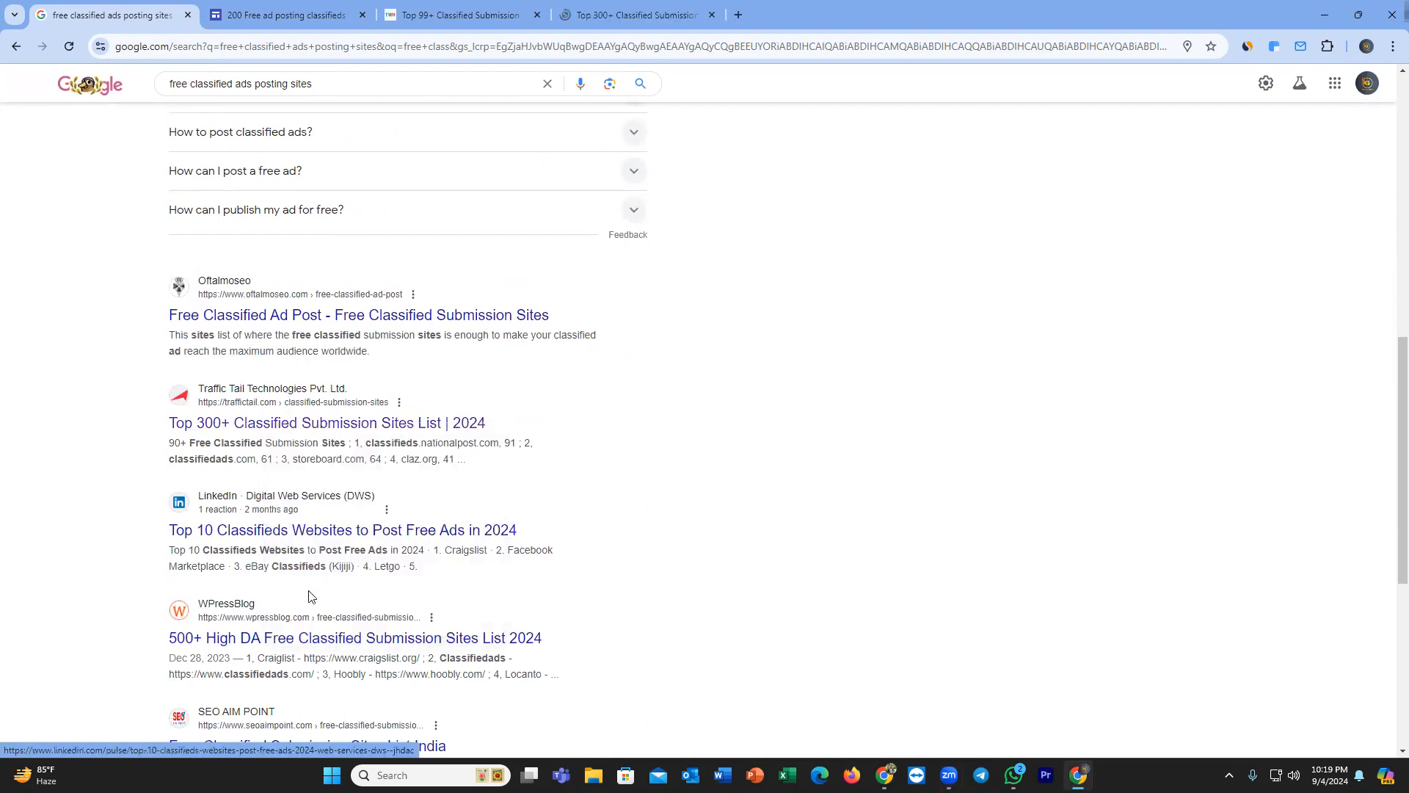
{"action": "scroll", "coordinate": [308, 591], "scroll_direction": "down", "scroll_amount": 2}
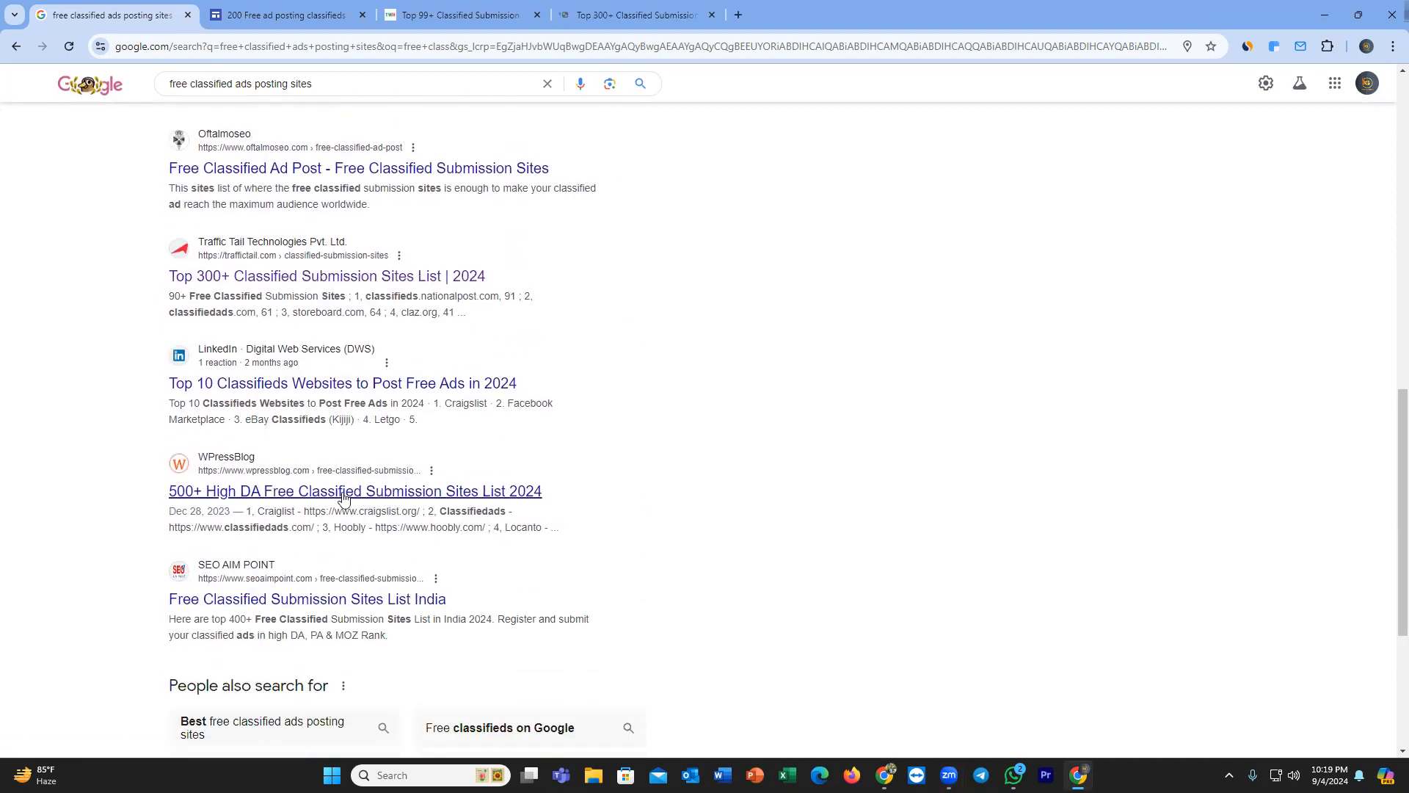
{"action": "scroll", "coordinate": [360, 484], "scroll_direction": "up", "scroll_amount": 12}
{"action": "scroll", "coordinate": [355, 465], "scroll_direction": "down", "scroll_amount": 7}
{"action": "scroll", "coordinate": [343, 471], "scroll_direction": "down", "scroll_amount": 3}
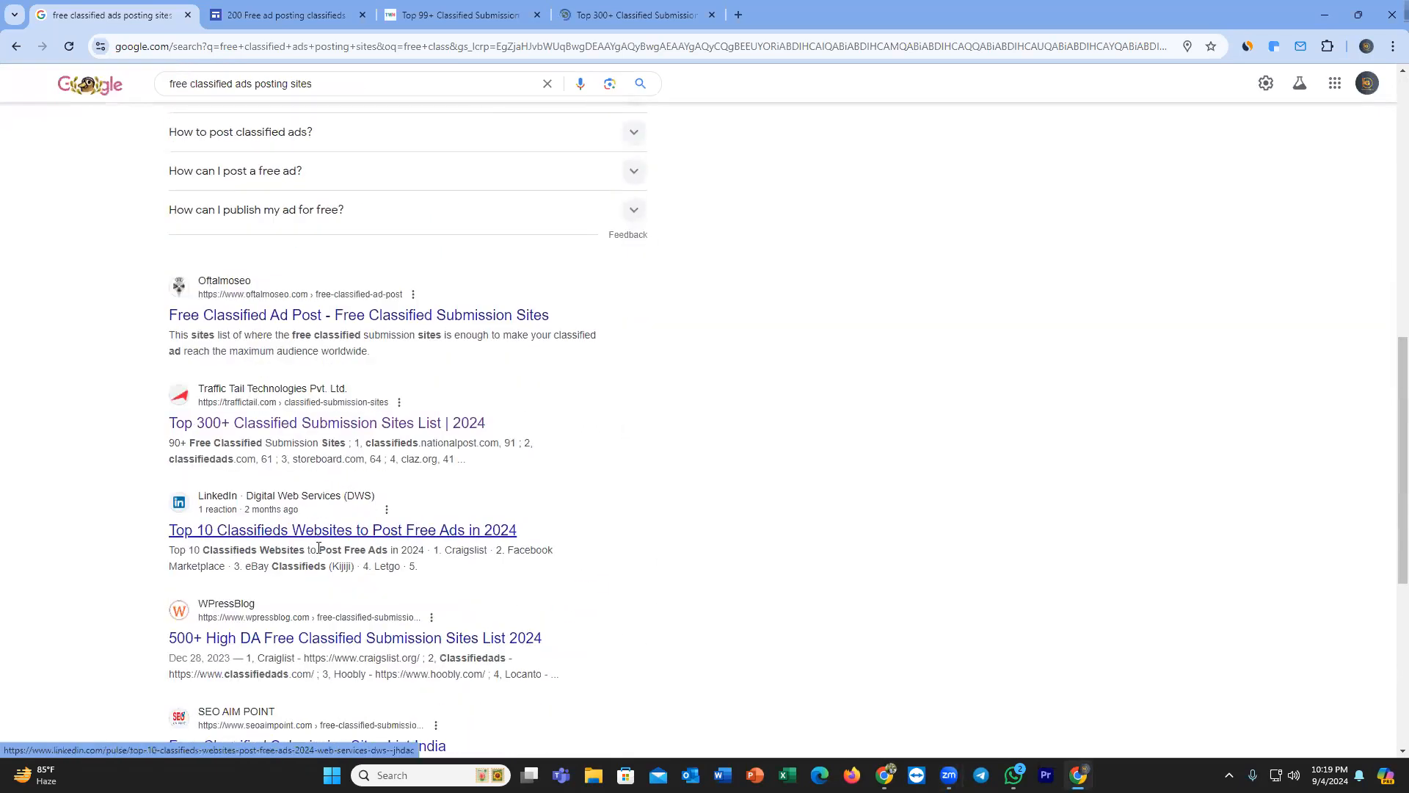
{"action": "right_click", "coordinate": [317, 430]}
{"action": "left_click", "coordinate": [384, 441]}
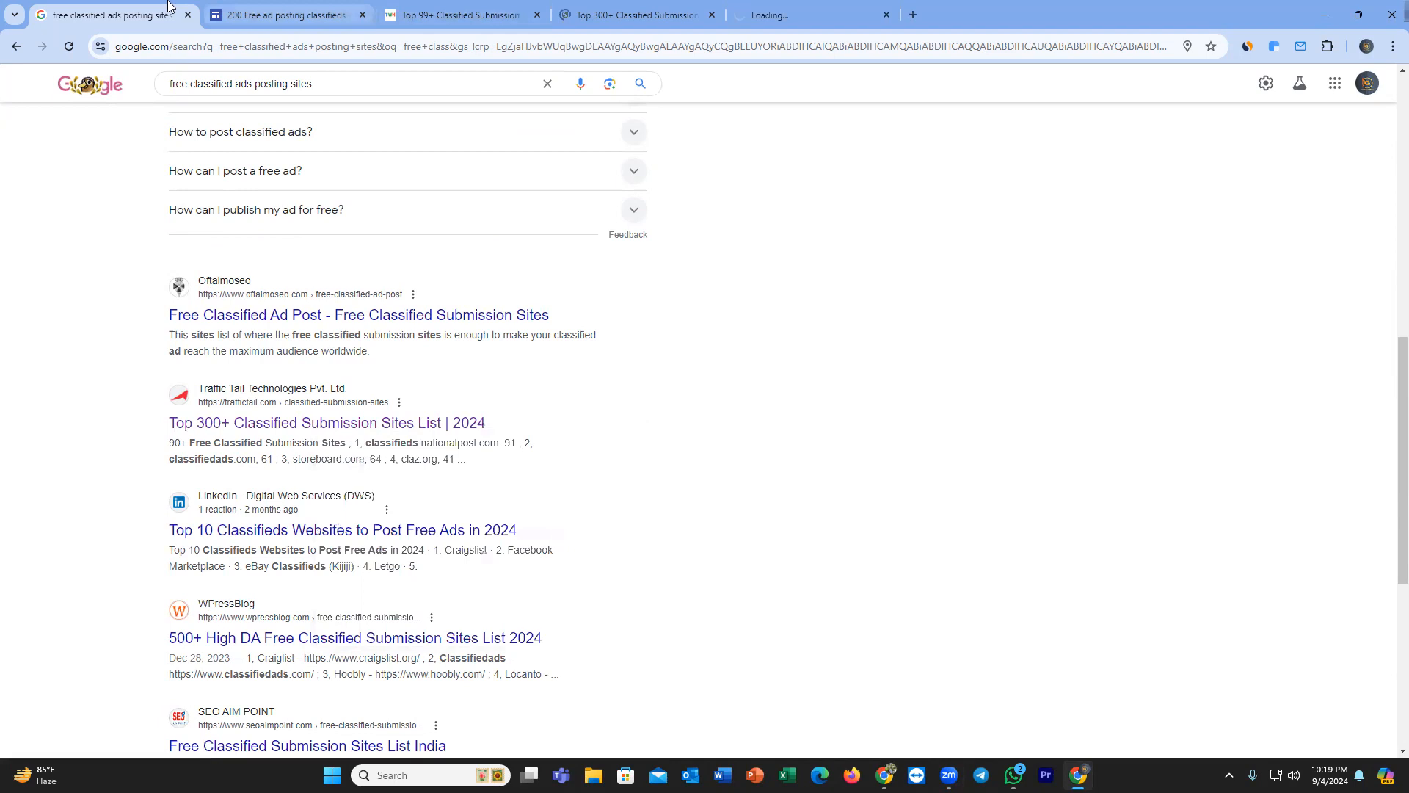
Skim the 200 Free ad posting list and the Top 99+ USA table, then show the Traffic Tail article.
{"action": "left_click", "coordinate": [286, 14]}
{"action": "scroll", "coordinate": [429, 444], "scroll_direction": "down", "scroll_amount": 5}
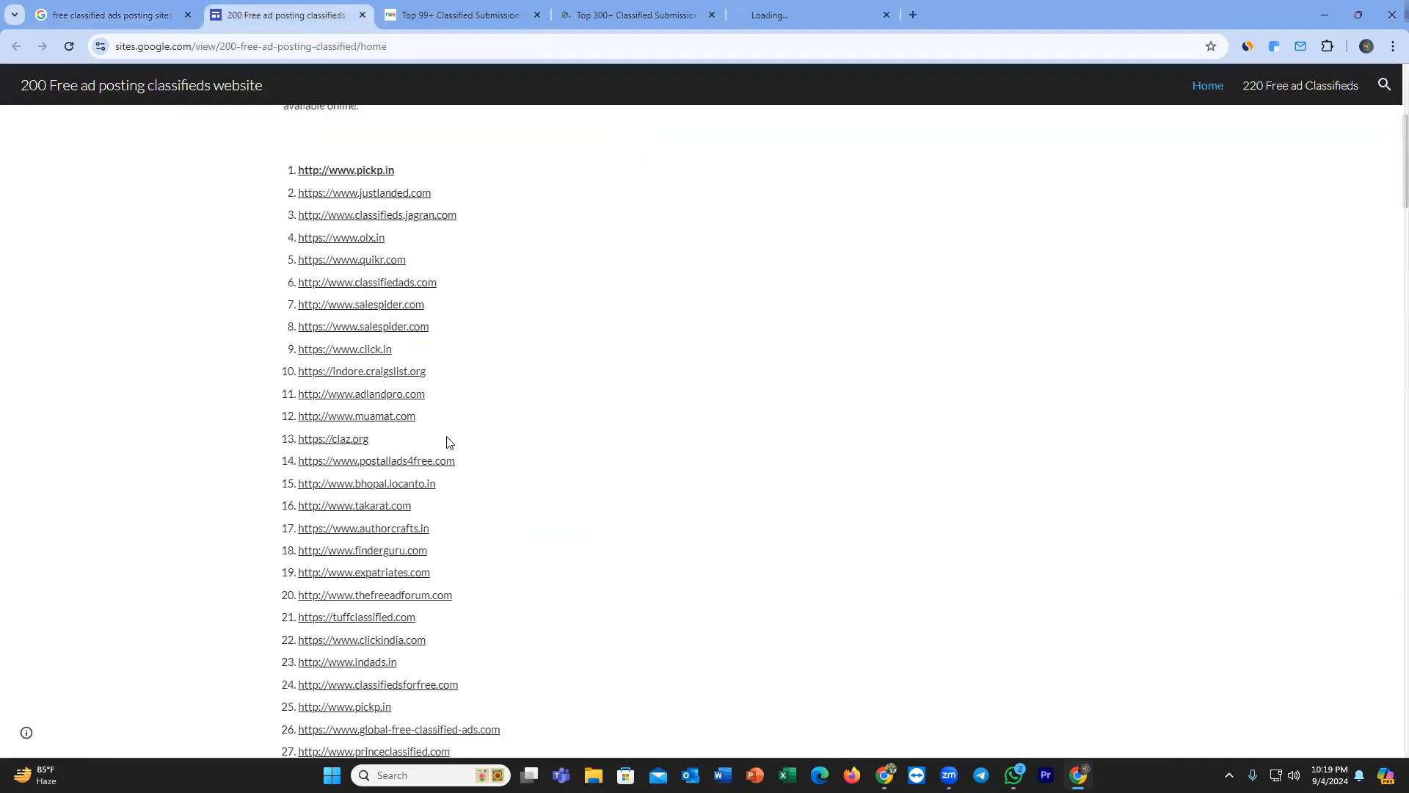
{"action": "scroll", "coordinate": [449, 442], "scroll_direction": "down", "scroll_amount": 5}
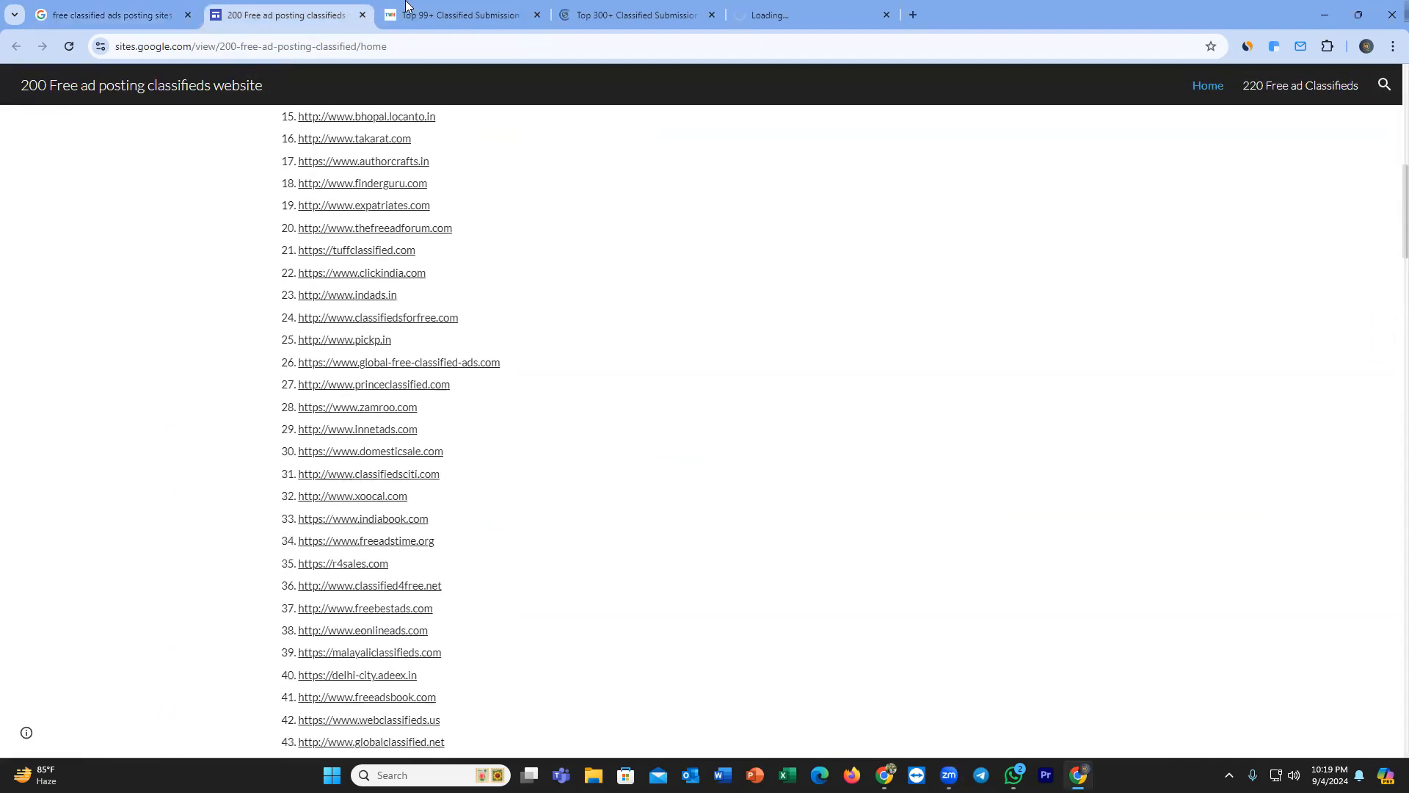
{"action": "left_click", "coordinate": [406, 6]}
{"action": "scroll", "coordinate": [422, 451], "scroll_direction": "down", "scroll_amount": 2}
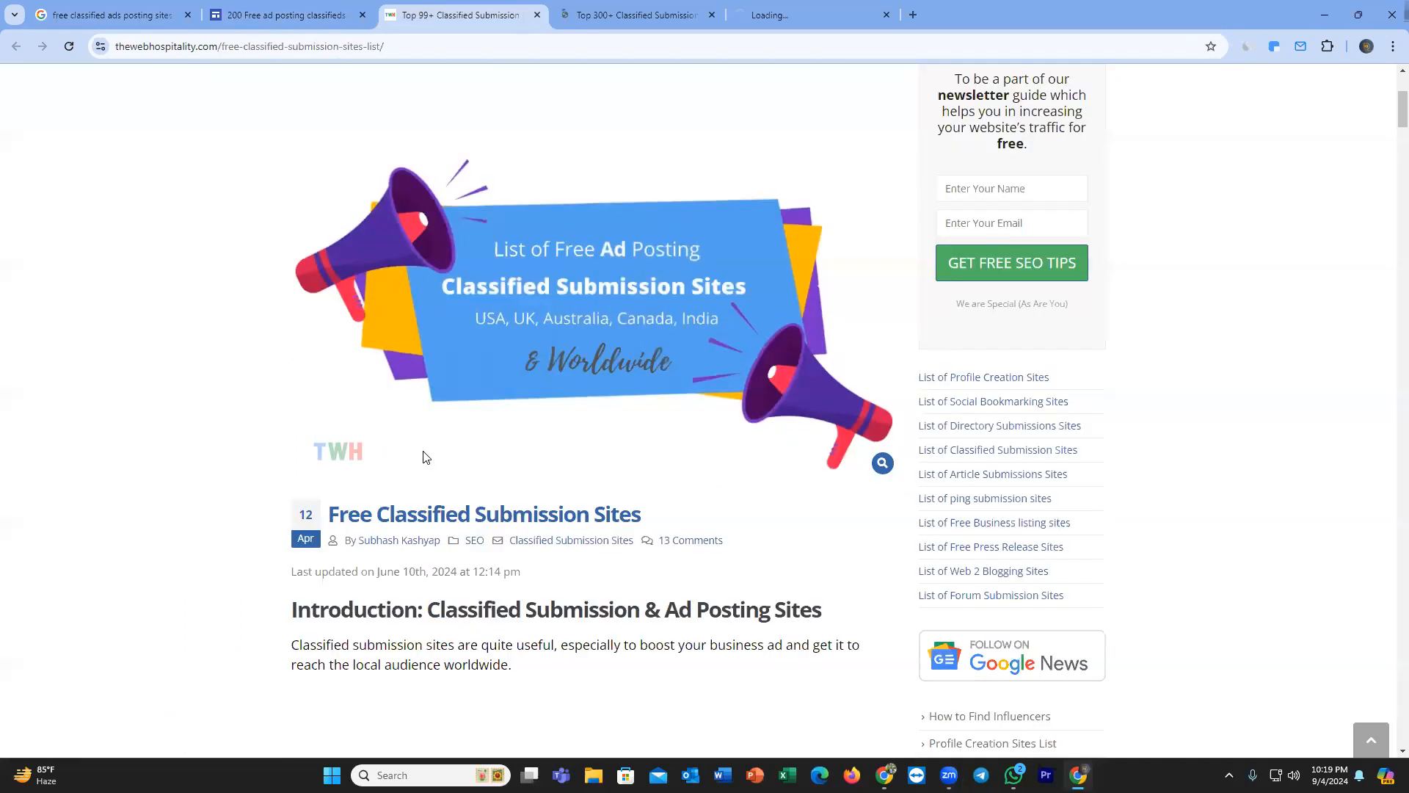
{"action": "scroll", "coordinate": [423, 457], "scroll_direction": "down", "scroll_amount": 20}
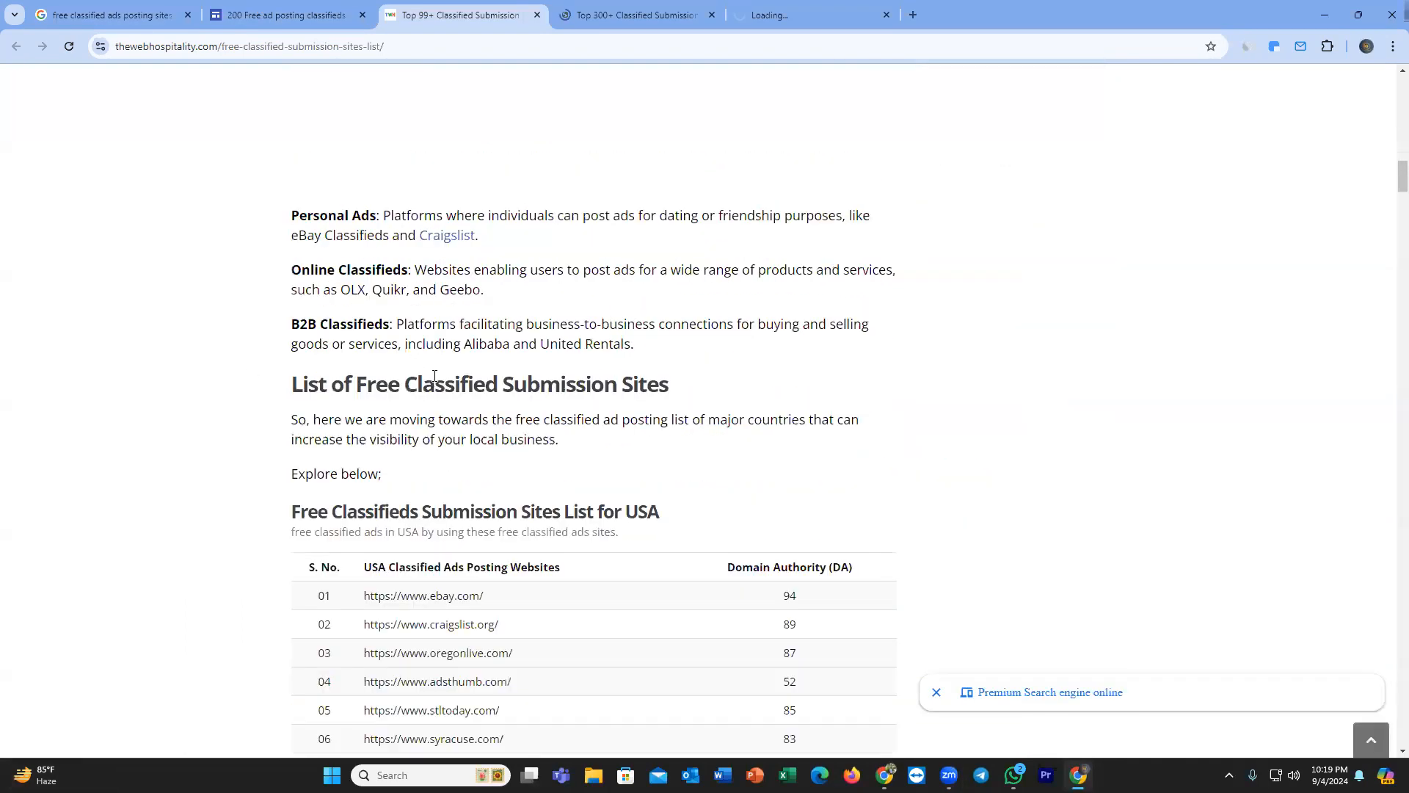
{"action": "scroll", "coordinate": [435, 376], "scroll_direction": "down", "scroll_amount": 5}
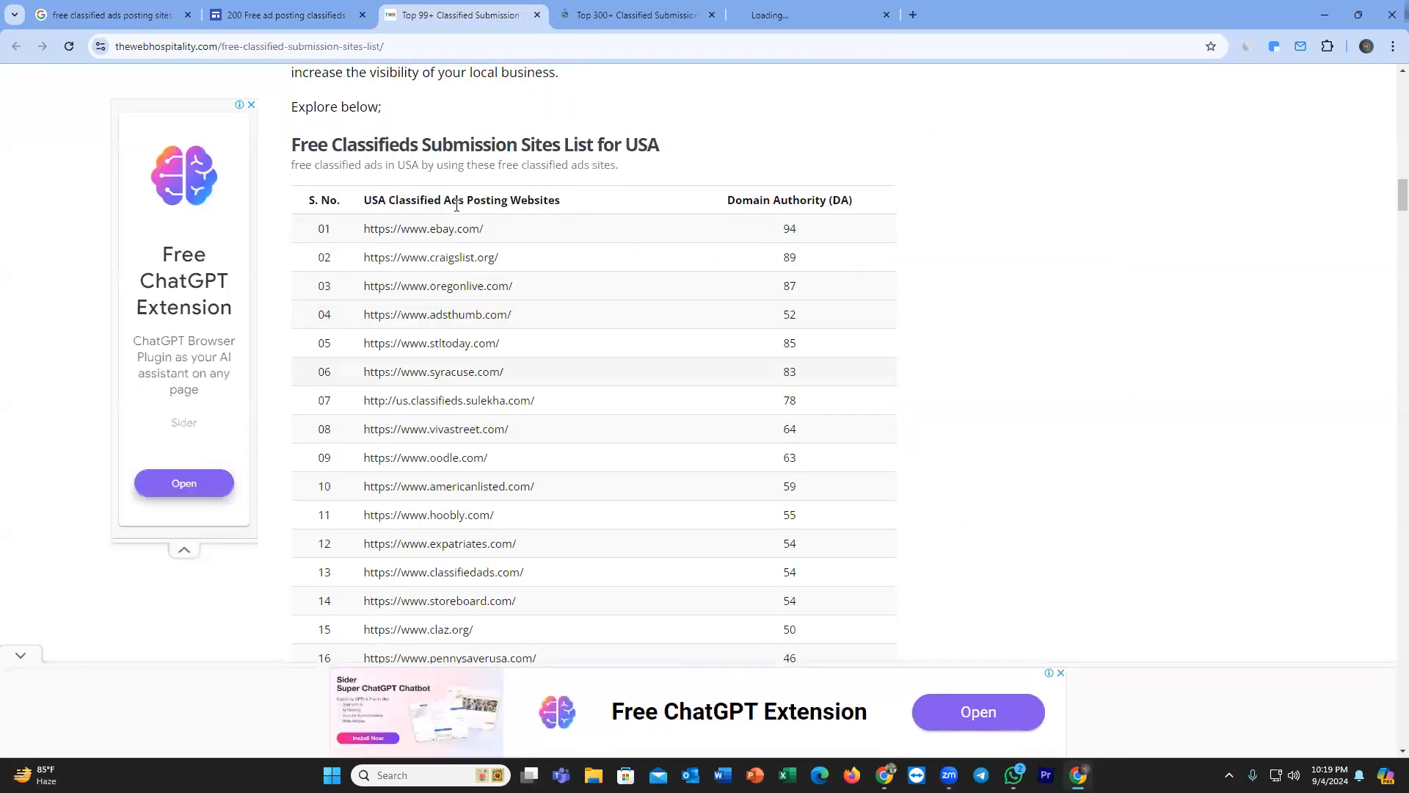
{"action": "scroll", "coordinate": [488, 305], "scroll_direction": "down", "scroll_amount": 3}
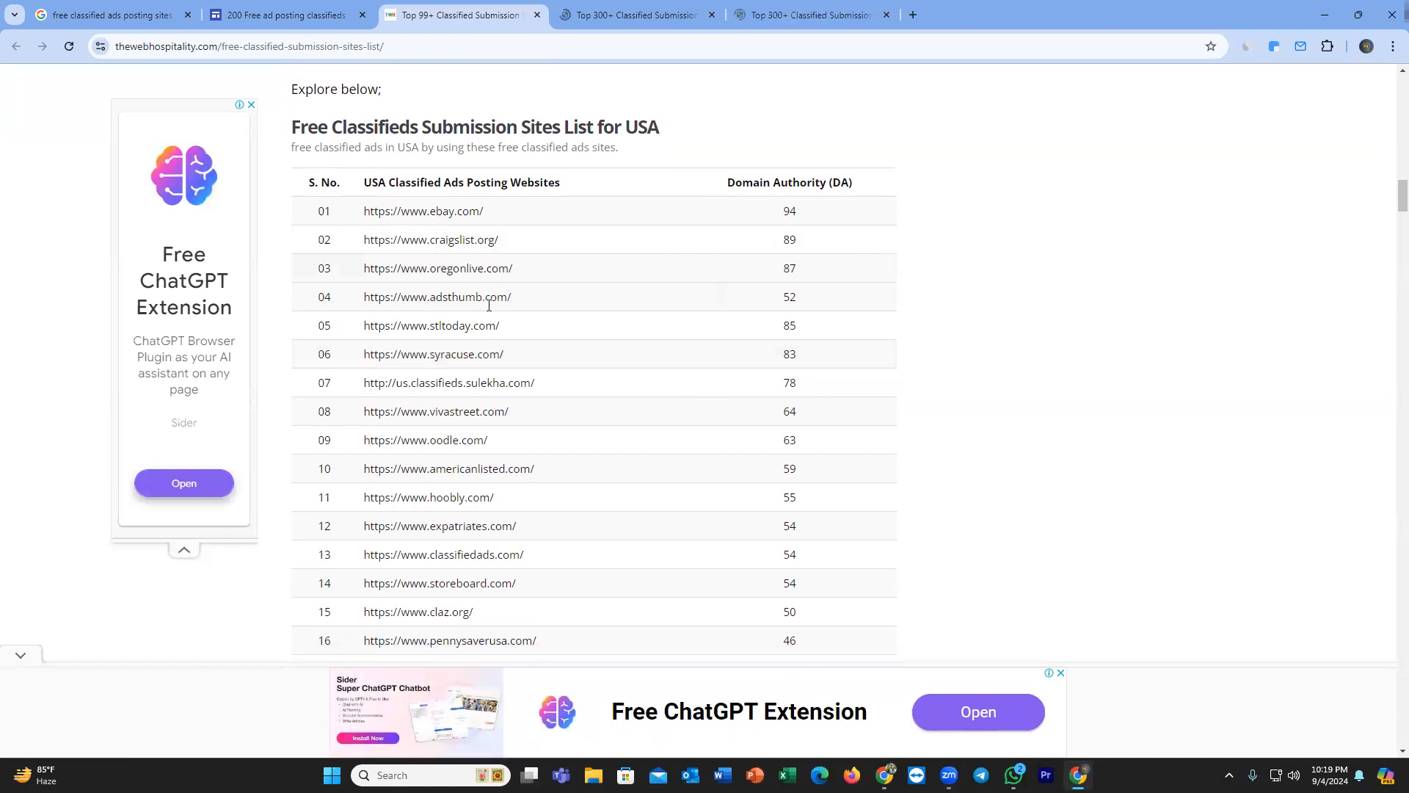
{"action": "key", "text": "ctrl+Tab"}
Scroll through Traffic Tail's 90+ classified sites table.
{"action": "scroll", "coordinate": [389, 354], "scroll_direction": "down", "scroll_amount": 20}
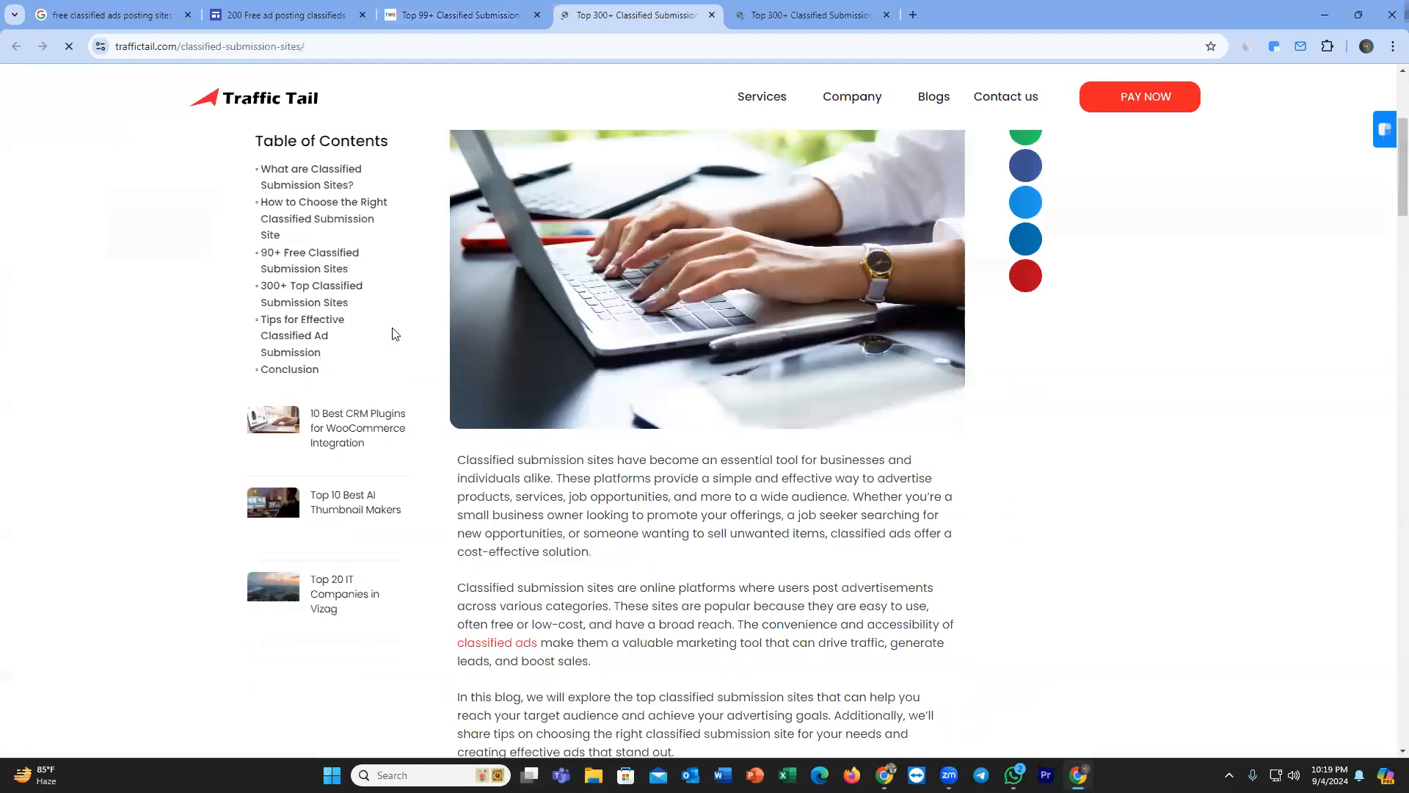
{"action": "scroll", "coordinate": [451, 293], "scroll_direction": "down", "scroll_amount": 20}
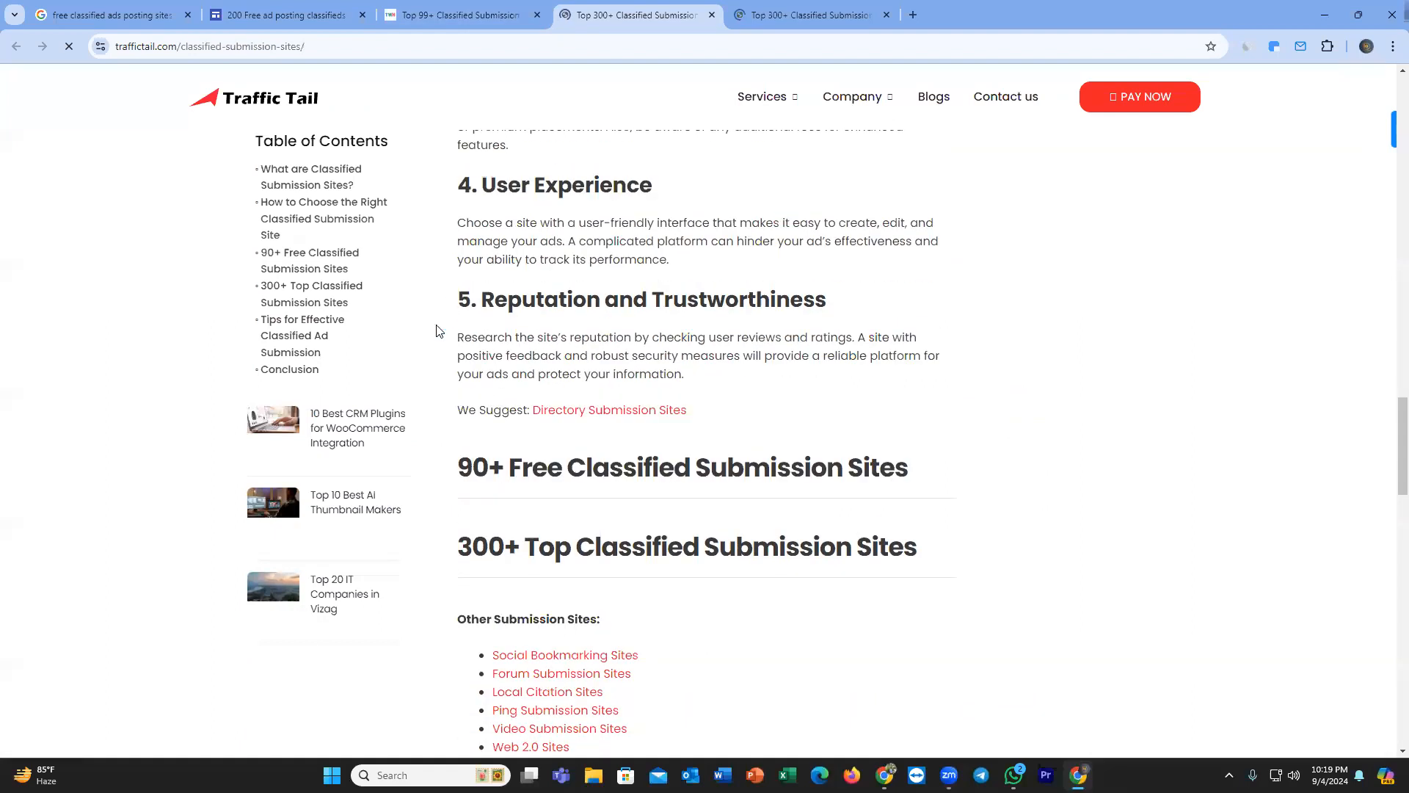
{"action": "scroll", "coordinate": [434, 330], "scroll_direction": "down", "scroll_amount": 5}
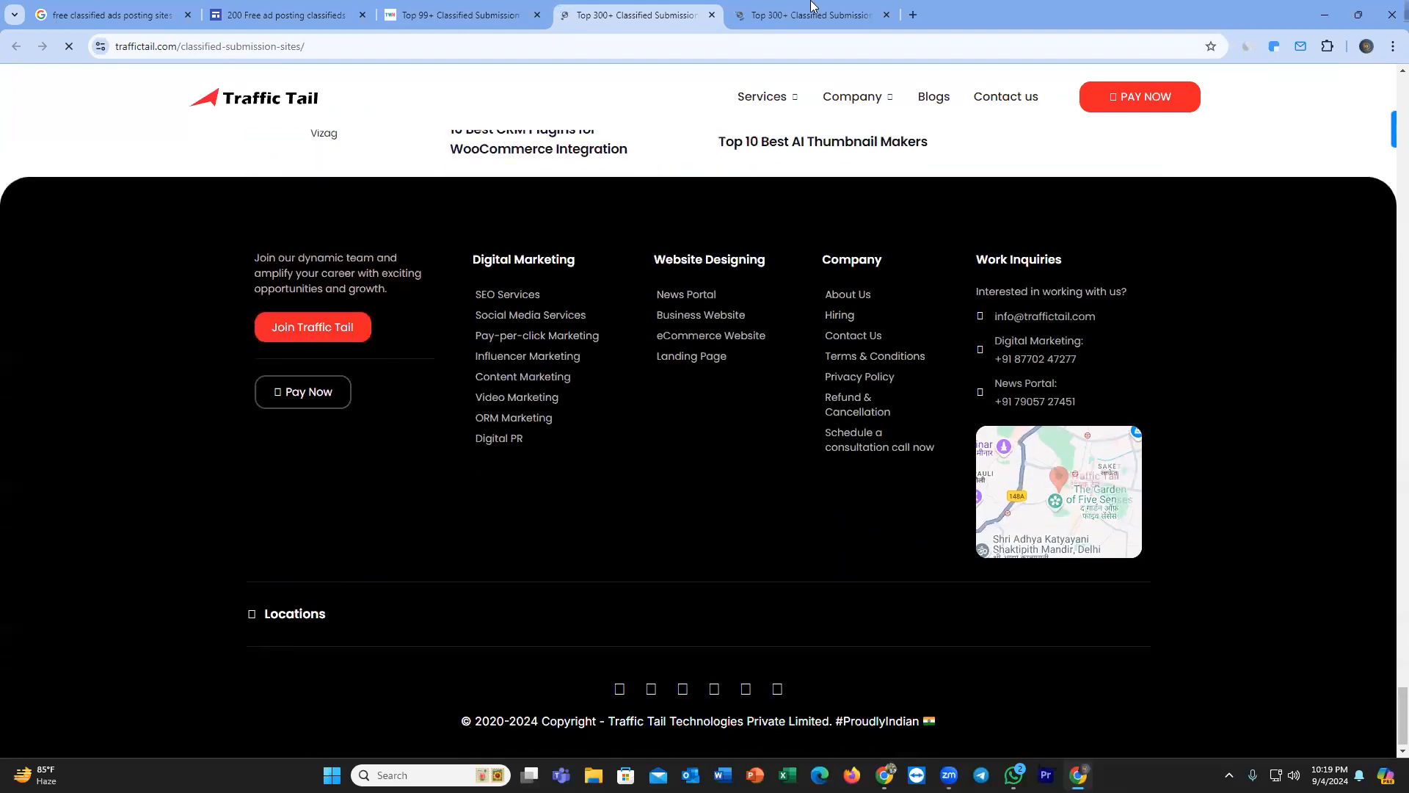
Review the Top 300+ classified sites tables, then return to the 200 Free ad posting list.
{"action": "key", "text": "ctrl+Tab"}
{"action": "scroll", "coordinate": [457, 342], "scroll_direction": "down", "scroll_amount": 20}
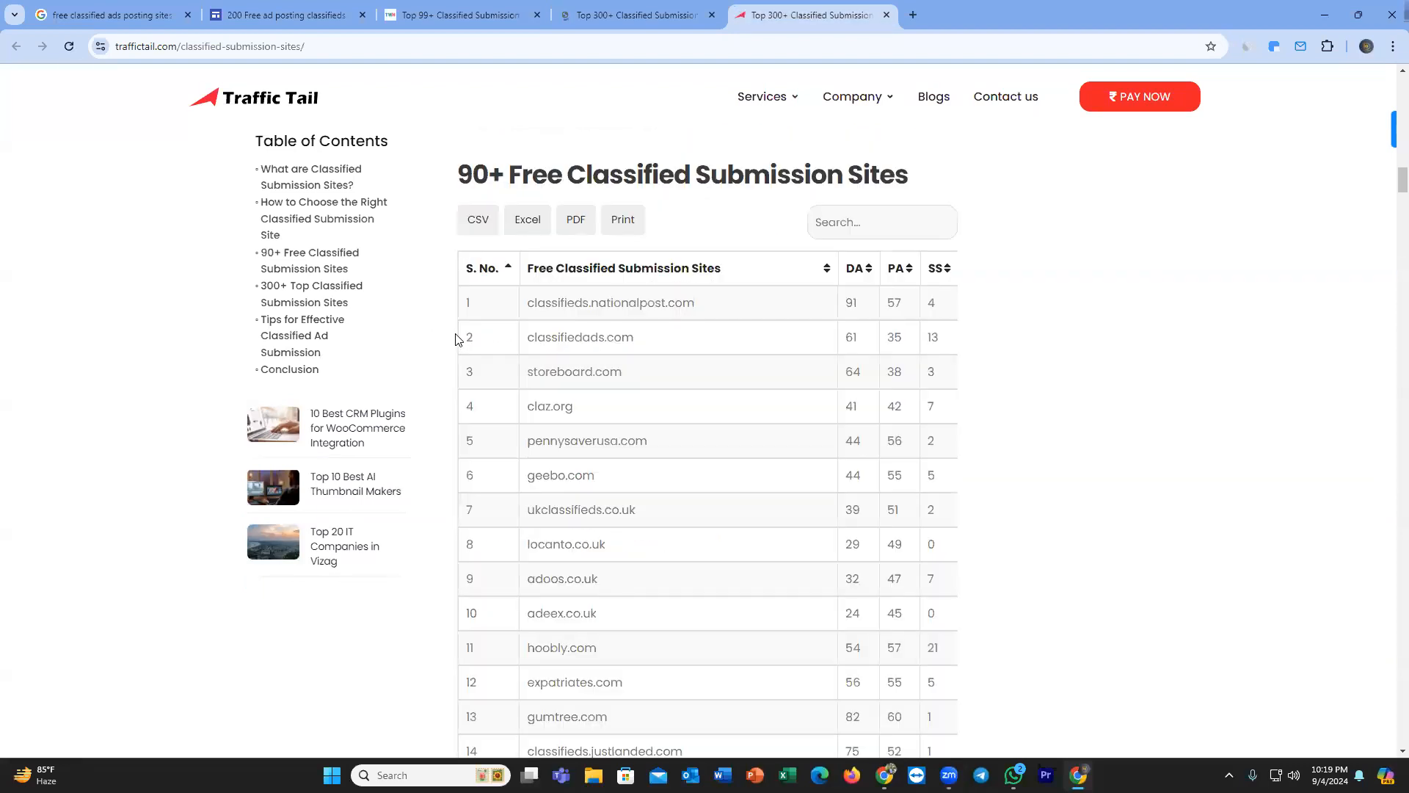
{"action": "scroll", "coordinate": [456, 339], "scroll_direction": "down", "scroll_amount": 2}
{"action": "scroll", "coordinate": [456, 339], "scroll_direction": "up", "scroll_amount": 3}
{"action": "scroll", "coordinate": [454, 345], "scroll_direction": "down", "scroll_amount": 15}
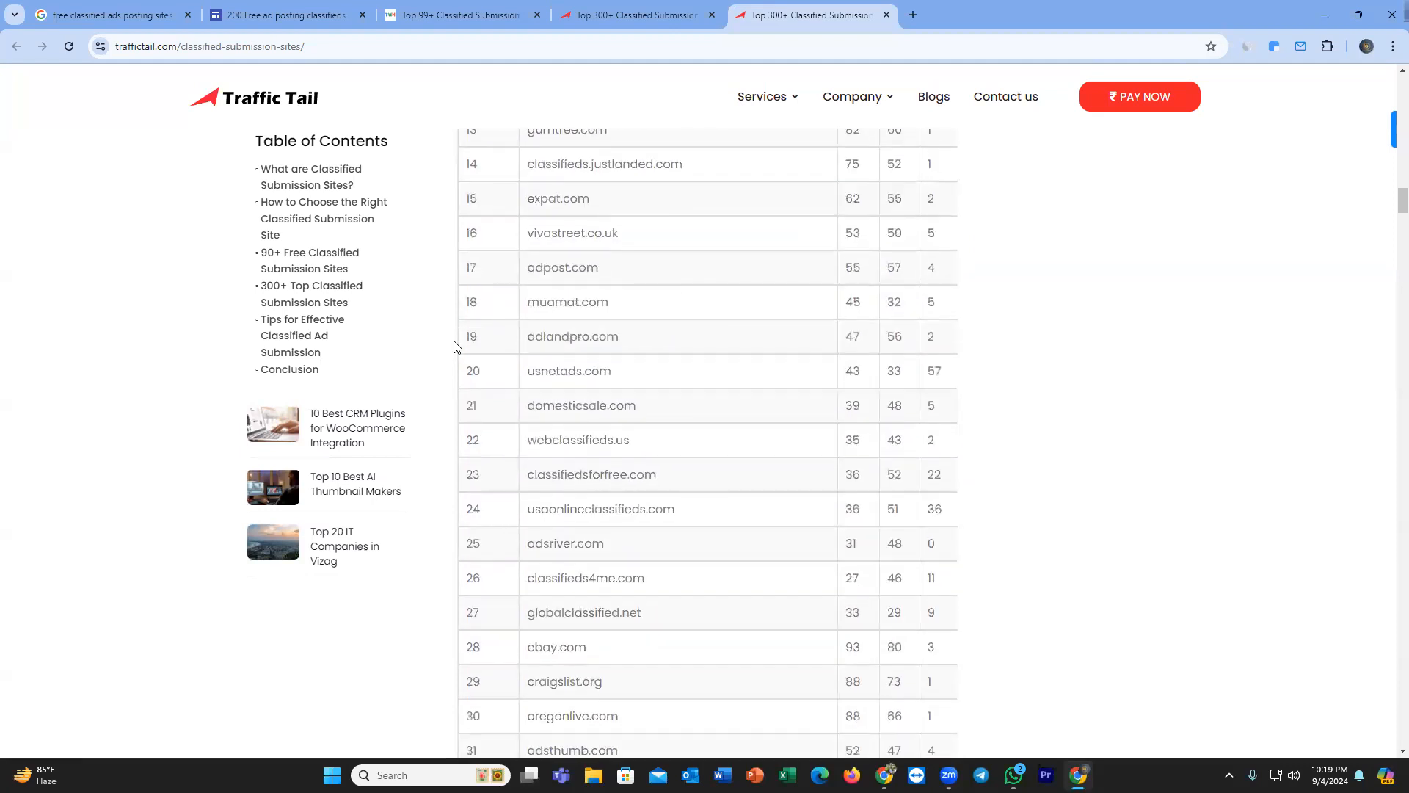
{"action": "scroll", "coordinate": [454, 347], "scroll_direction": "down", "scroll_amount": 20}
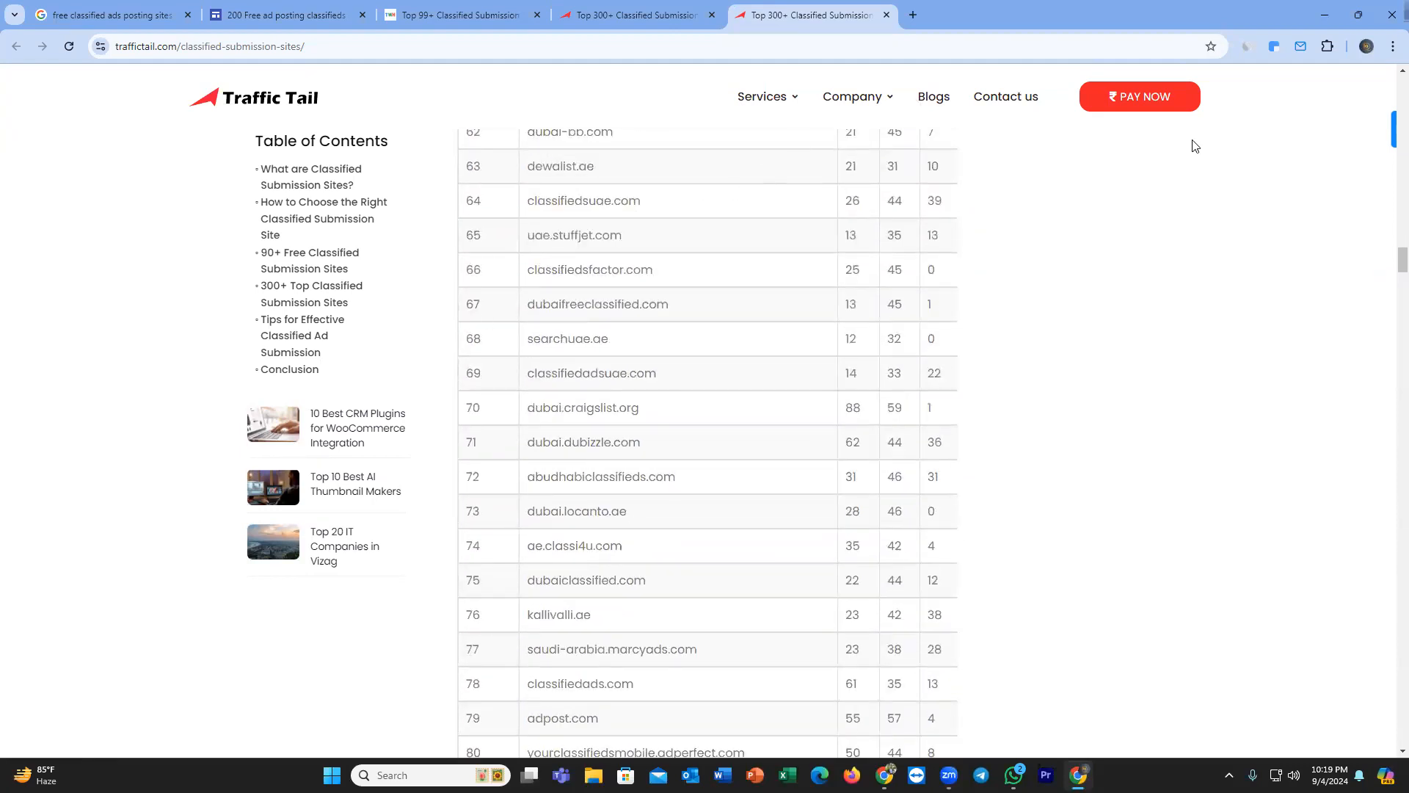
{"action": "scroll", "coordinate": [560, 427], "scroll_direction": "down", "scroll_amount": 15}
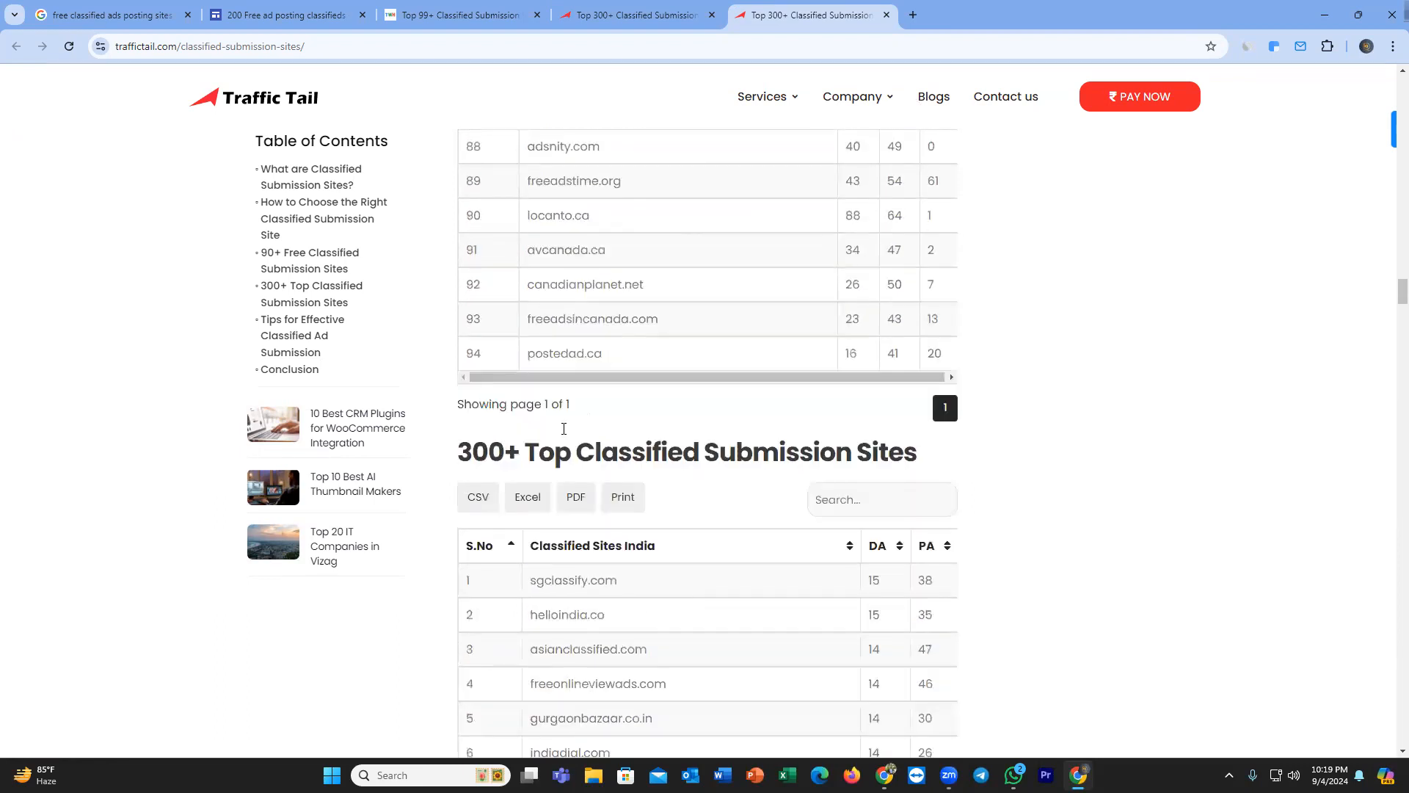
{"action": "scroll", "coordinate": [568, 428], "scroll_direction": "up", "scroll_amount": 3}
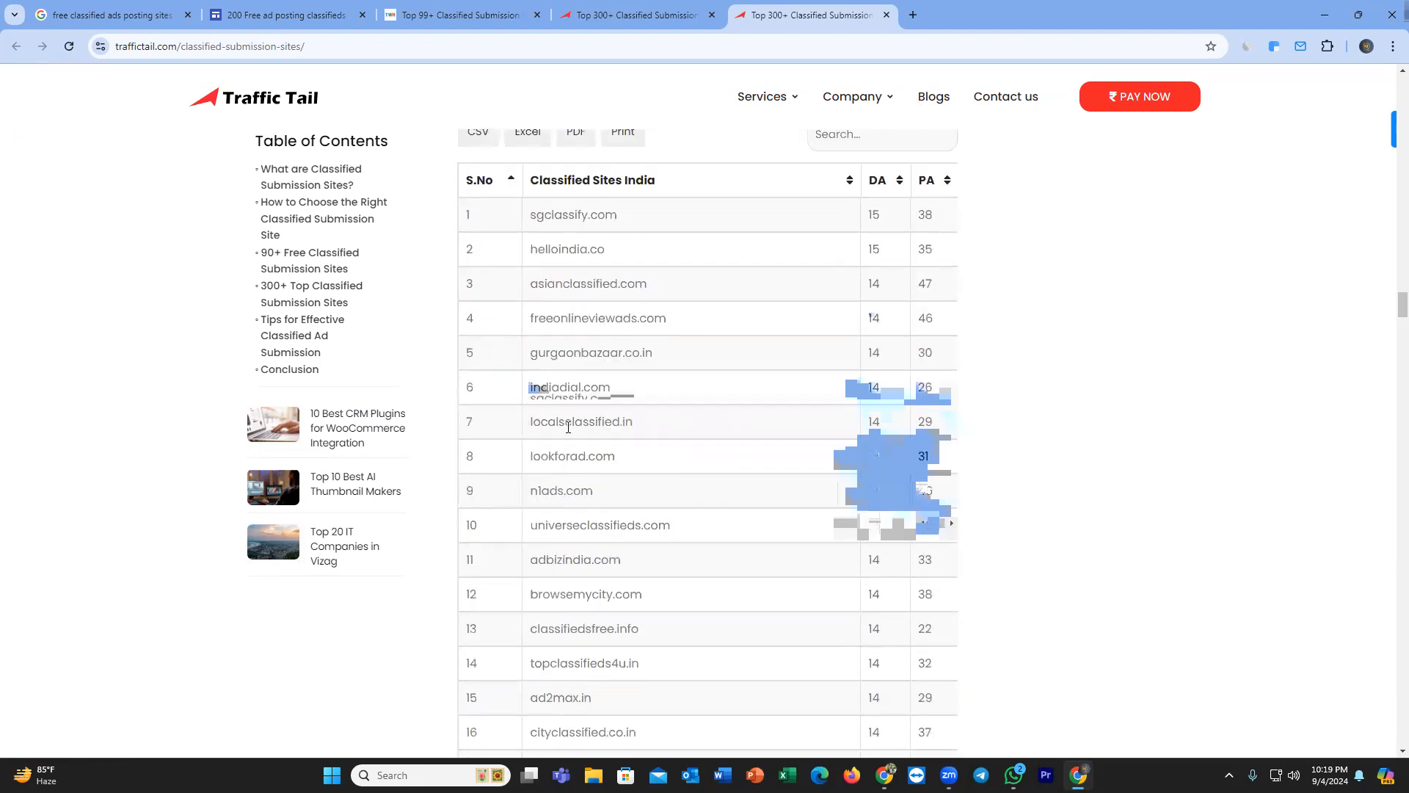
{"action": "scroll", "coordinate": [627, 286], "scroll_direction": "down", "scroll_amount": 12}
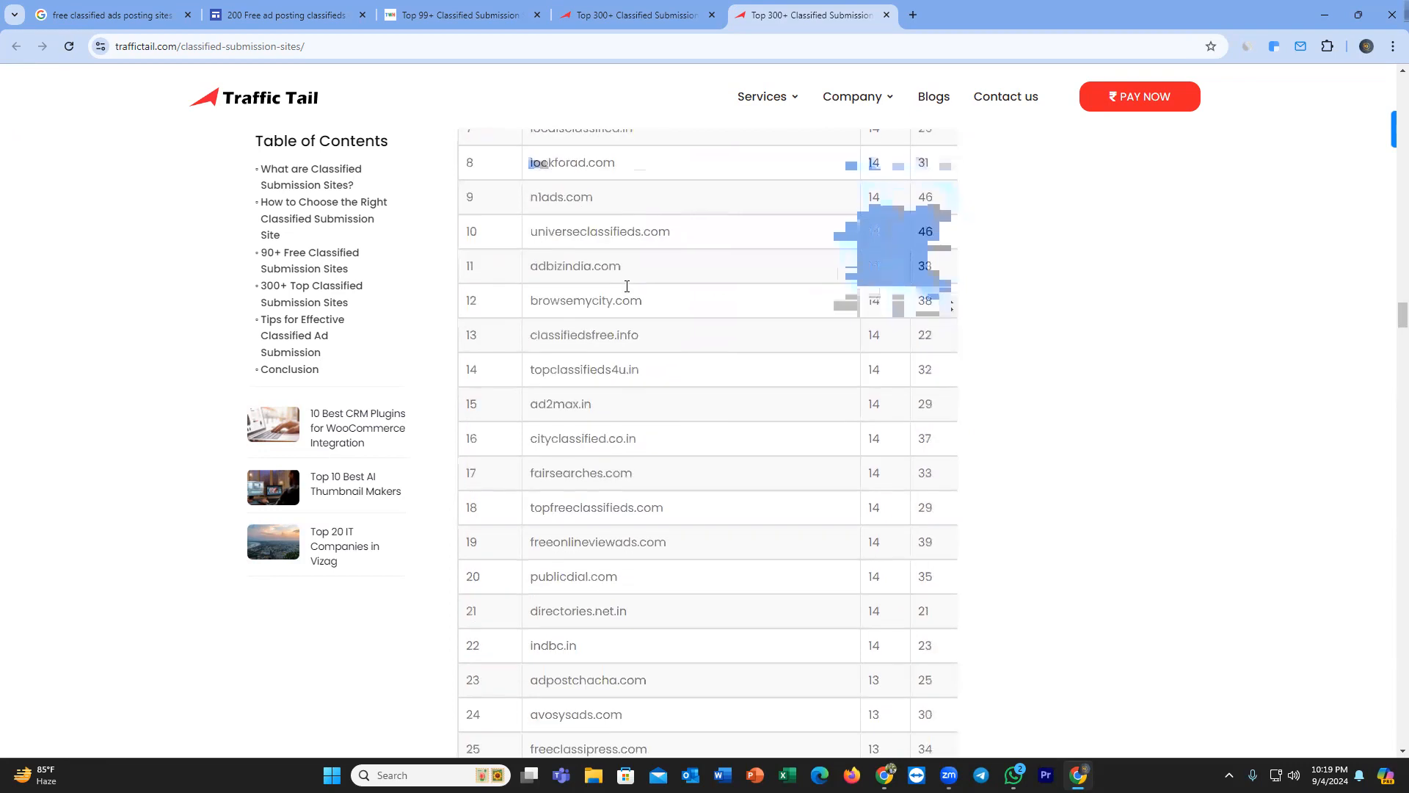
{"action": "scroll", "coordinate": [672, 357], "scroll_direction": "down", "scroll_amount": 20}
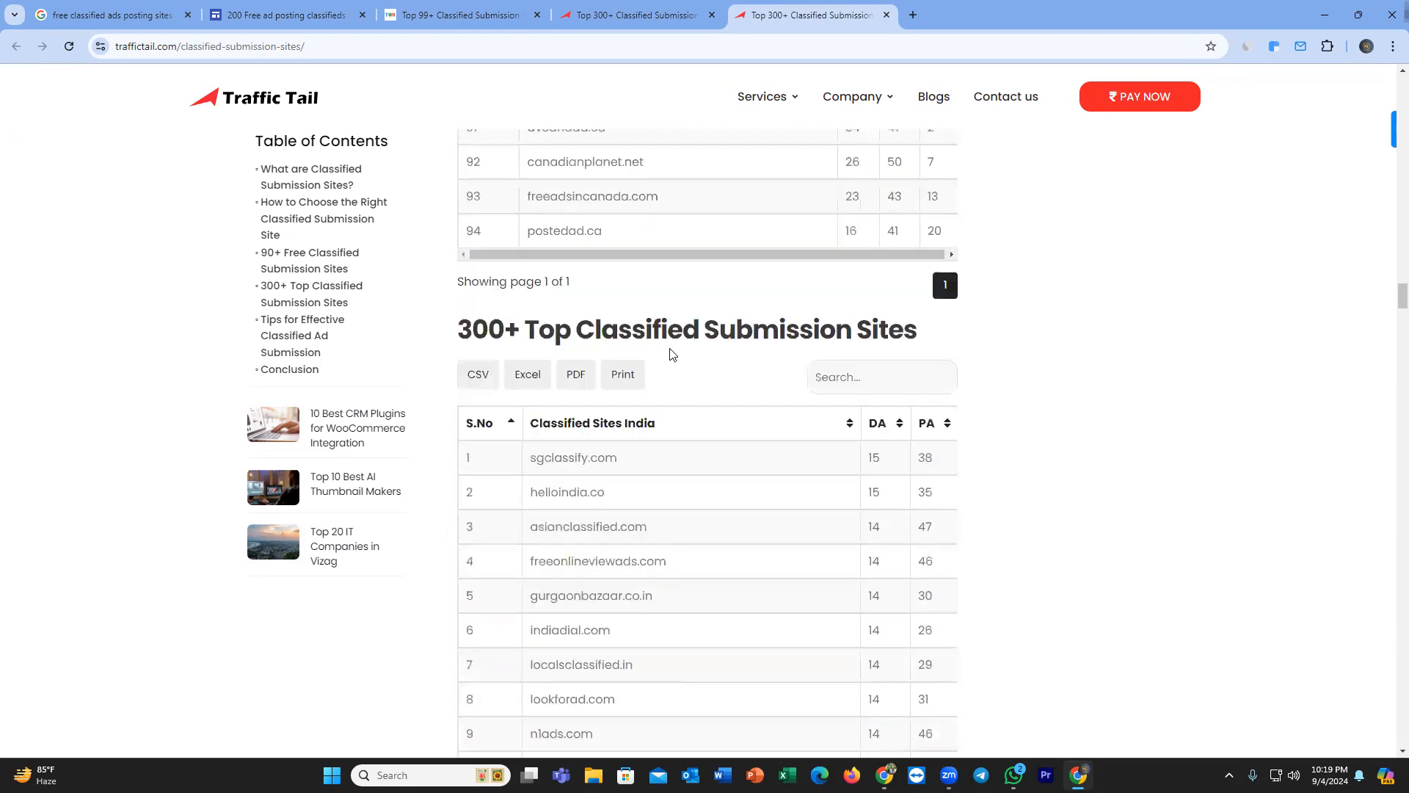
{"action": "left_click", "coordinate": [301, 7]}
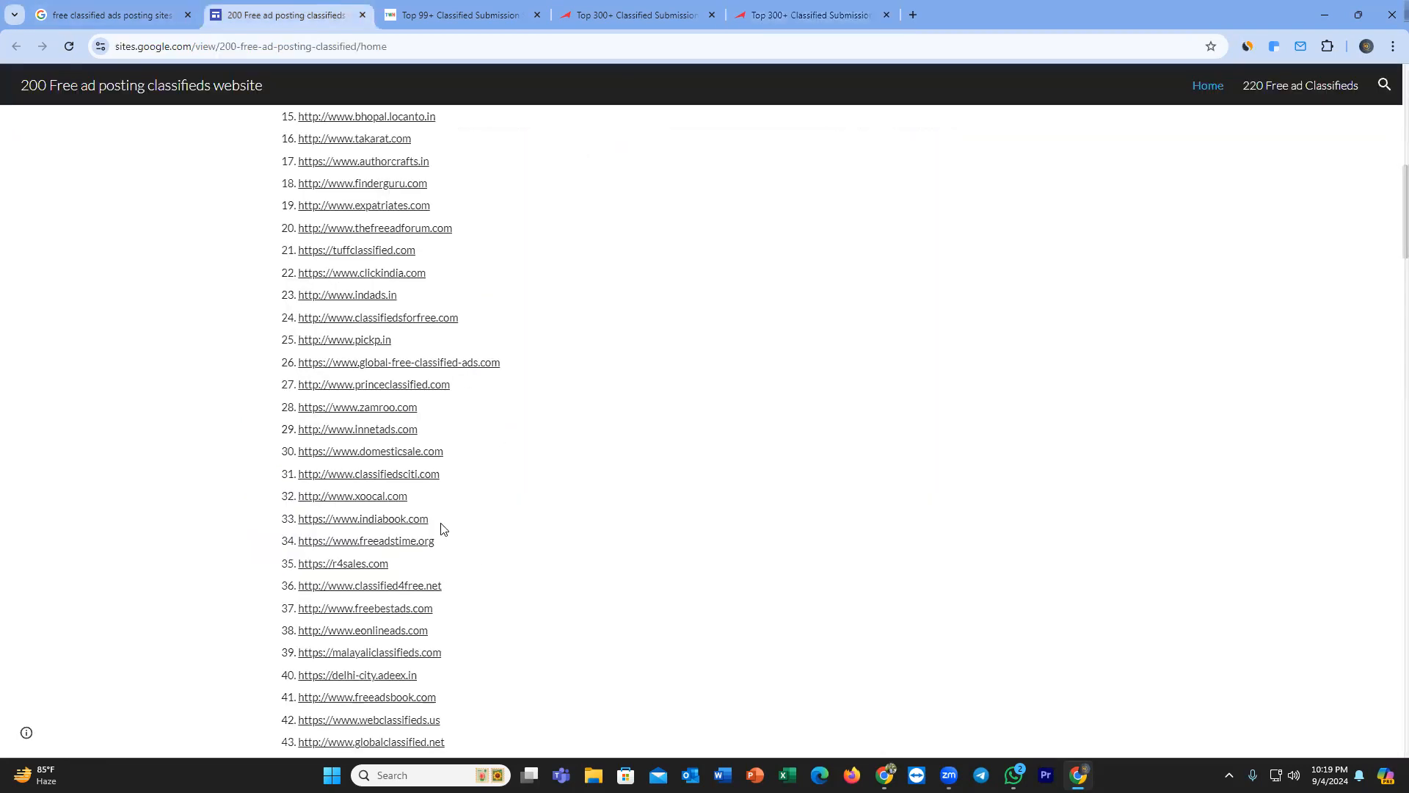
Open the 'Classified Submission Sites List Aug 2024' search result in a new tab and view it.
{"action": "scroll", "coordinate": [439, 564], "scroll_direction": "up", "scroll_amount": 10}
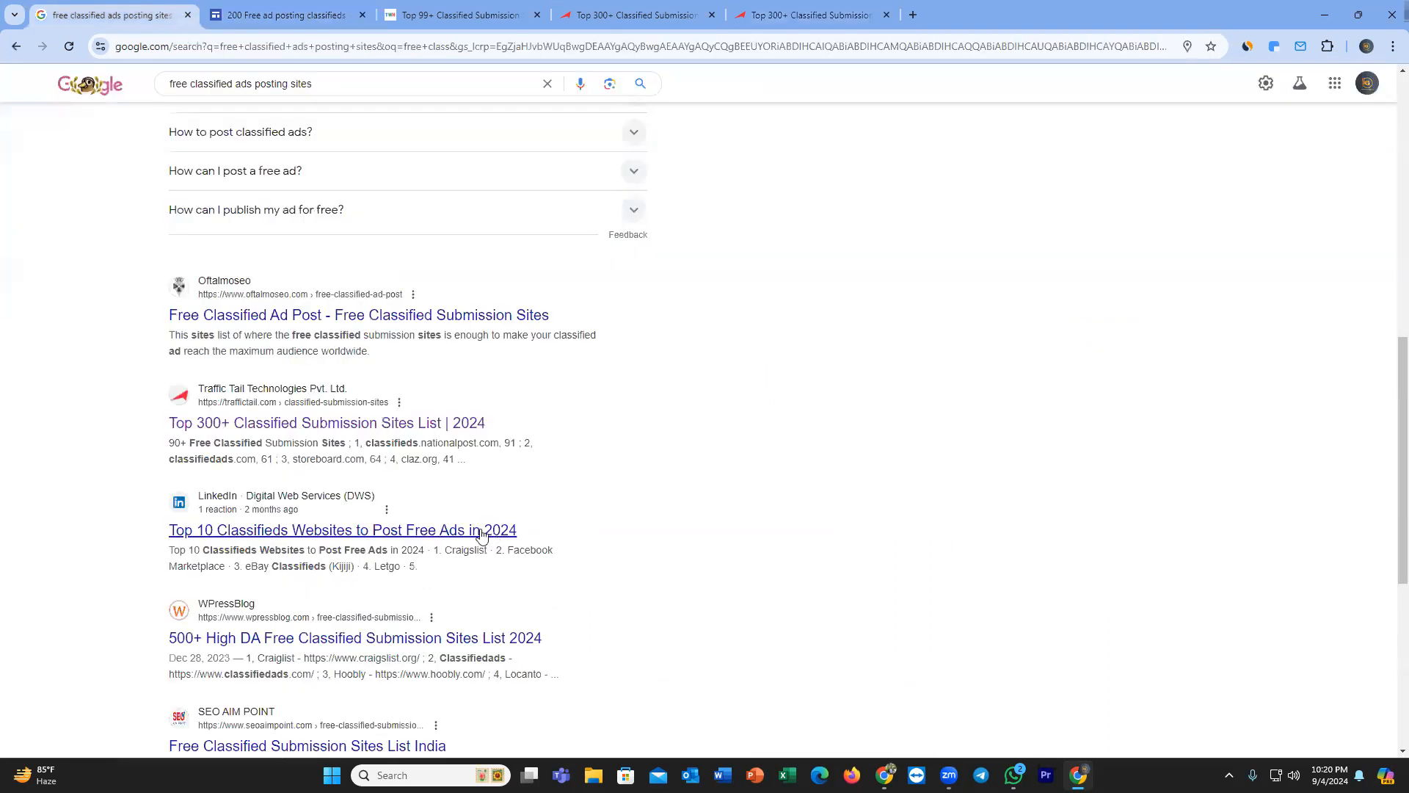
{"action": "left_click", "coordinate": [161, 7]}
{"action": "scroll", "coordinate": [304, 446], "scroll_direction": "down", "scroll_amount": 1}
{"action": "scroll", "coordinate": [301, 469], "scroll_direction": "down", "scroll_amount": 3}
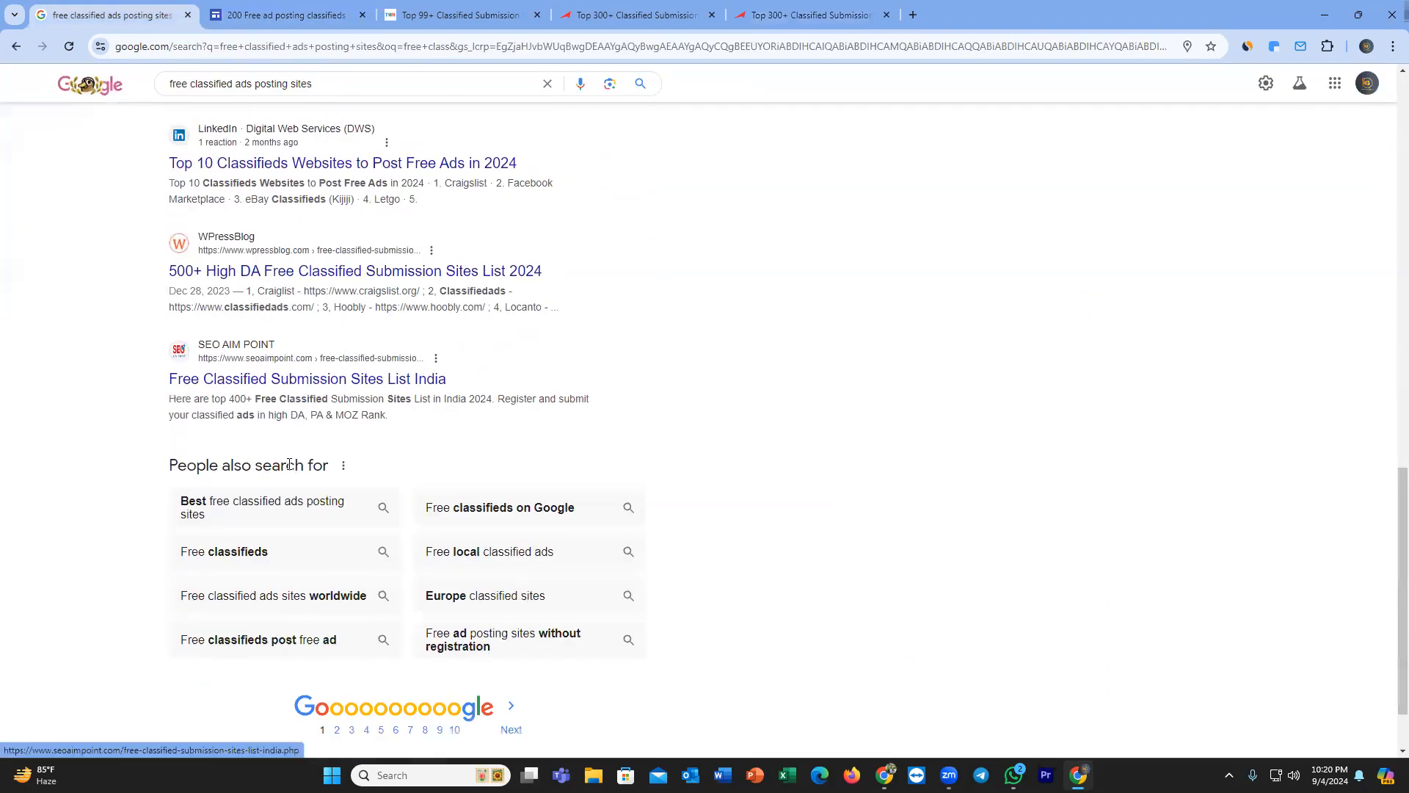
{"action": "scroll", "coordinate": [315, 352], "scroll_direction": "up", "scroll_amount": 15}
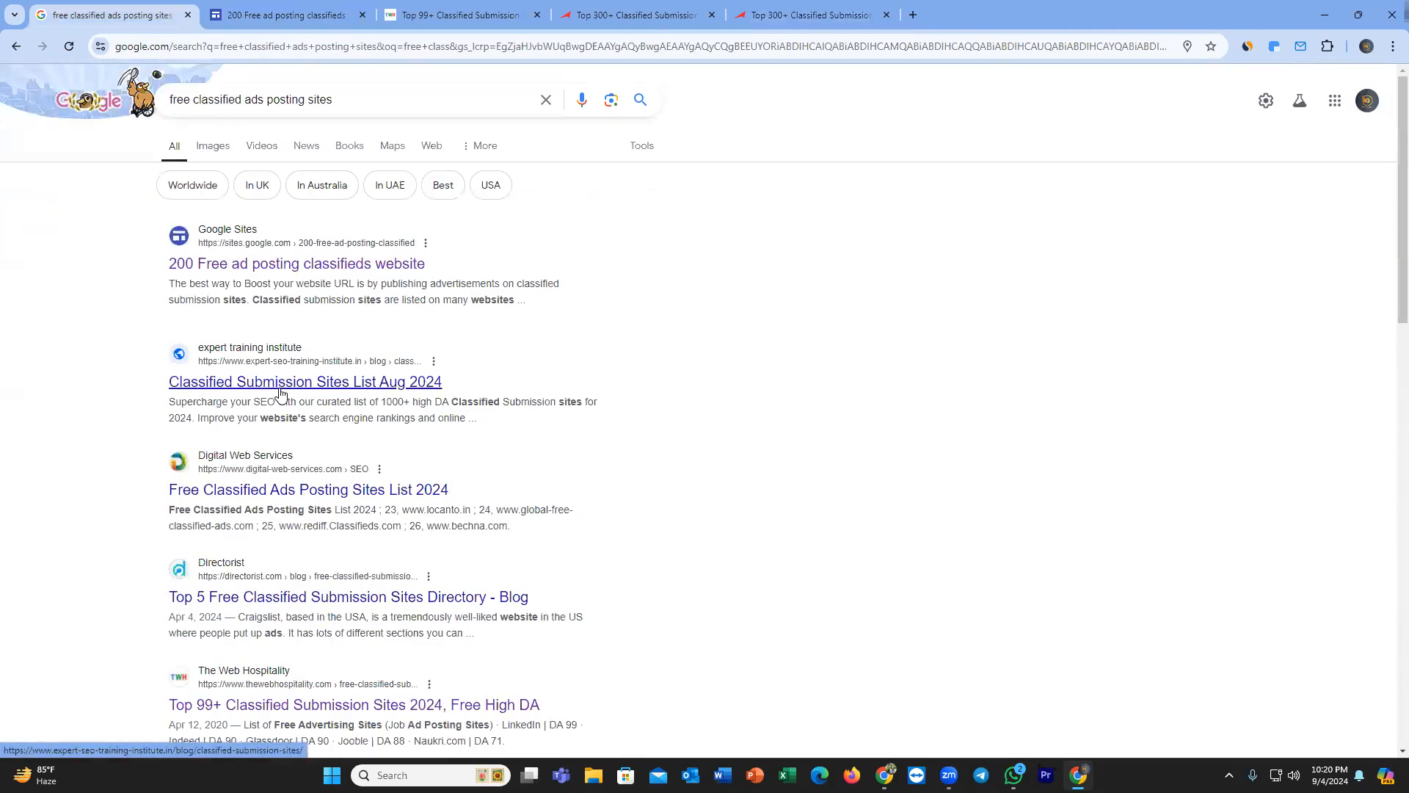
{"action": "right_click", "coordinate": [280, 395]}
{"action": "left_click", "coordinate": [359, 406]}
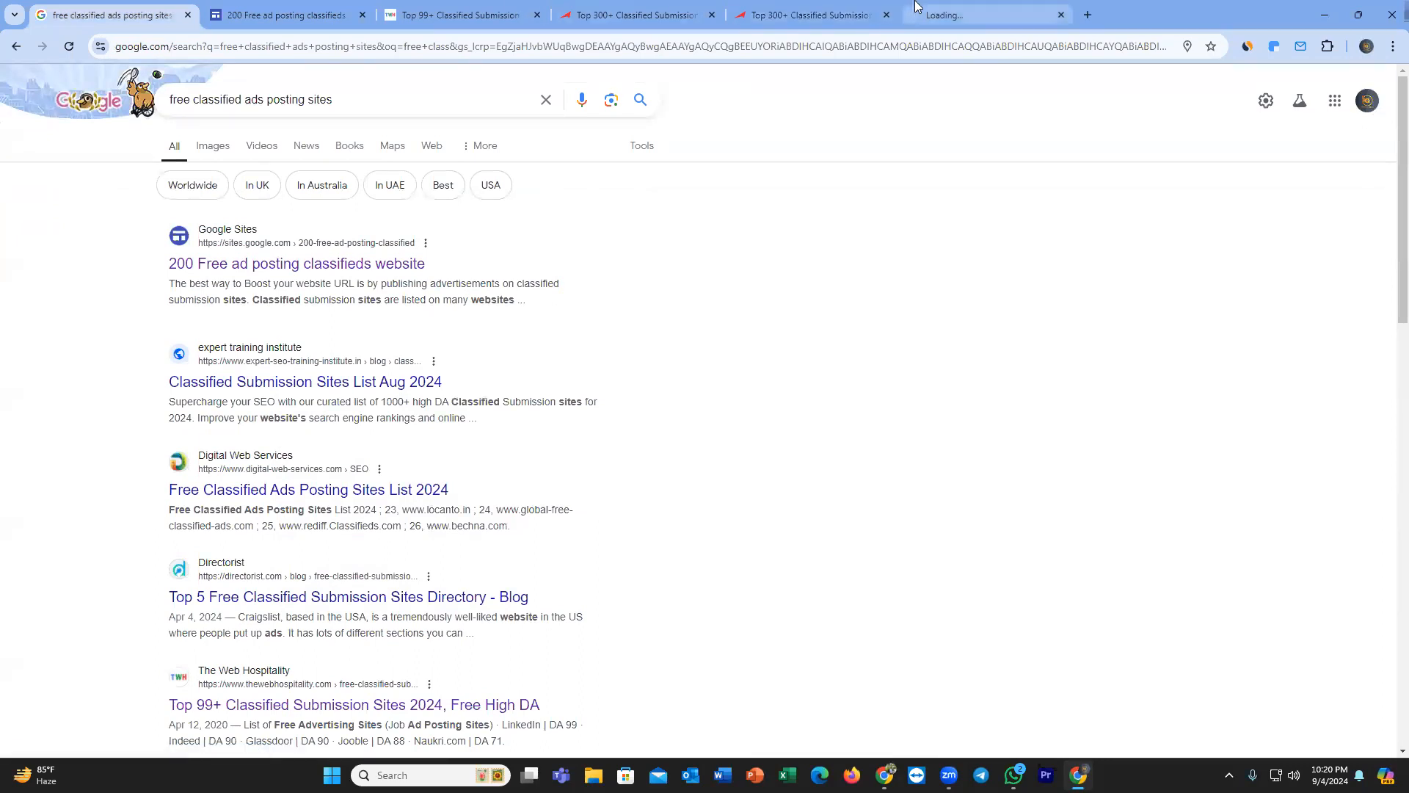
{"action": "left_click", "coordinate": [934, 14]}
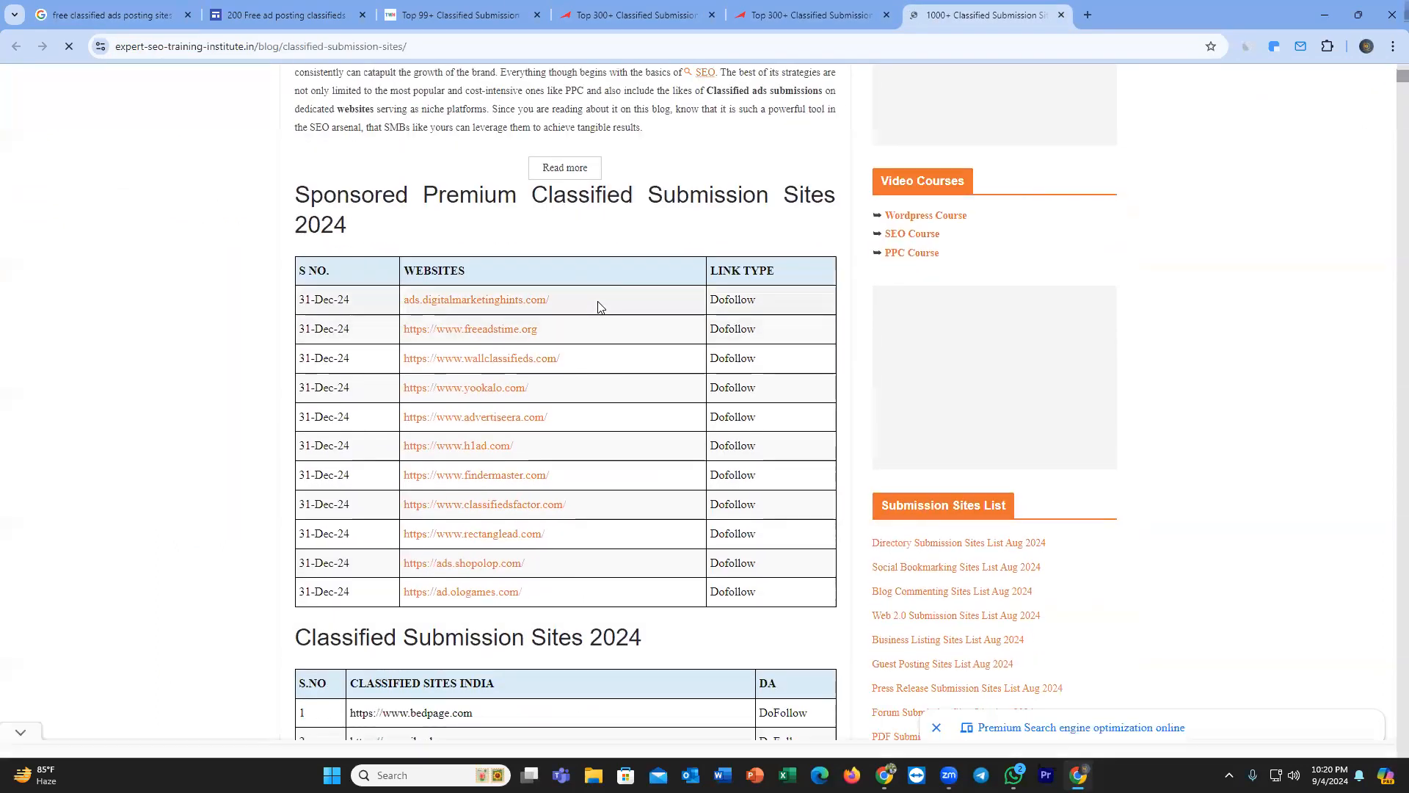
Scroll through the Aug 2024 list's sponsored and India classified sites tables, then return to search results.
{"action": "scroll", "coordinate": [598, 305], "scroll_direction": "down", "scroll_amount": 4}
{"action": "scroll", "coordinate": [600, 305], "scroll_direction": "down", "scroll_amount": 5}
{"action": "scroll", "coordinate": [602, 309], "scroll_direction": "up", "scroll_amount": 5}
{"action": "scroll", "coordinate": [601, 313], "scroll_direction": "up", "scroll_amount": 2}
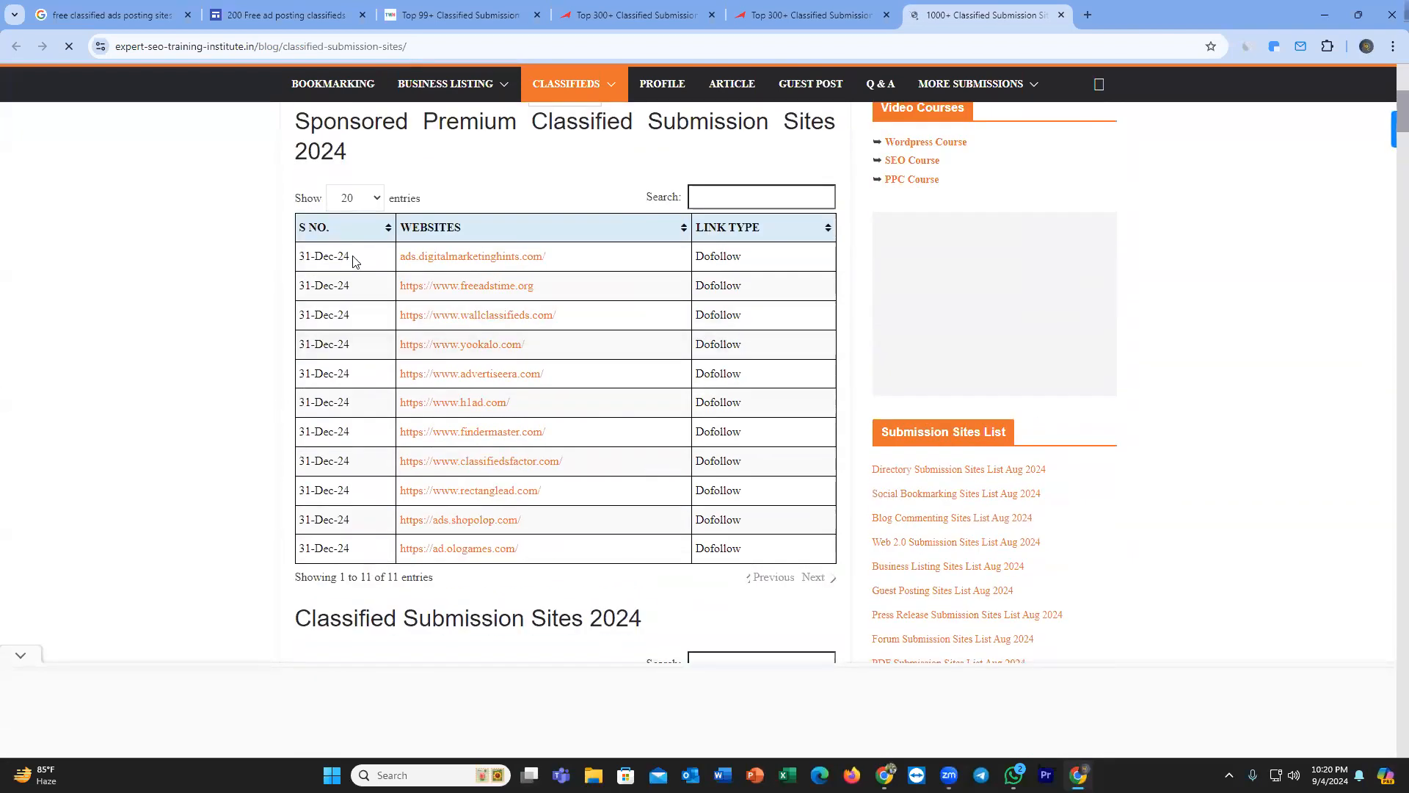
{"action": "scroll", "coordinate": [632, 371], "scroll_direction": "down", "scroll_amount": 8}
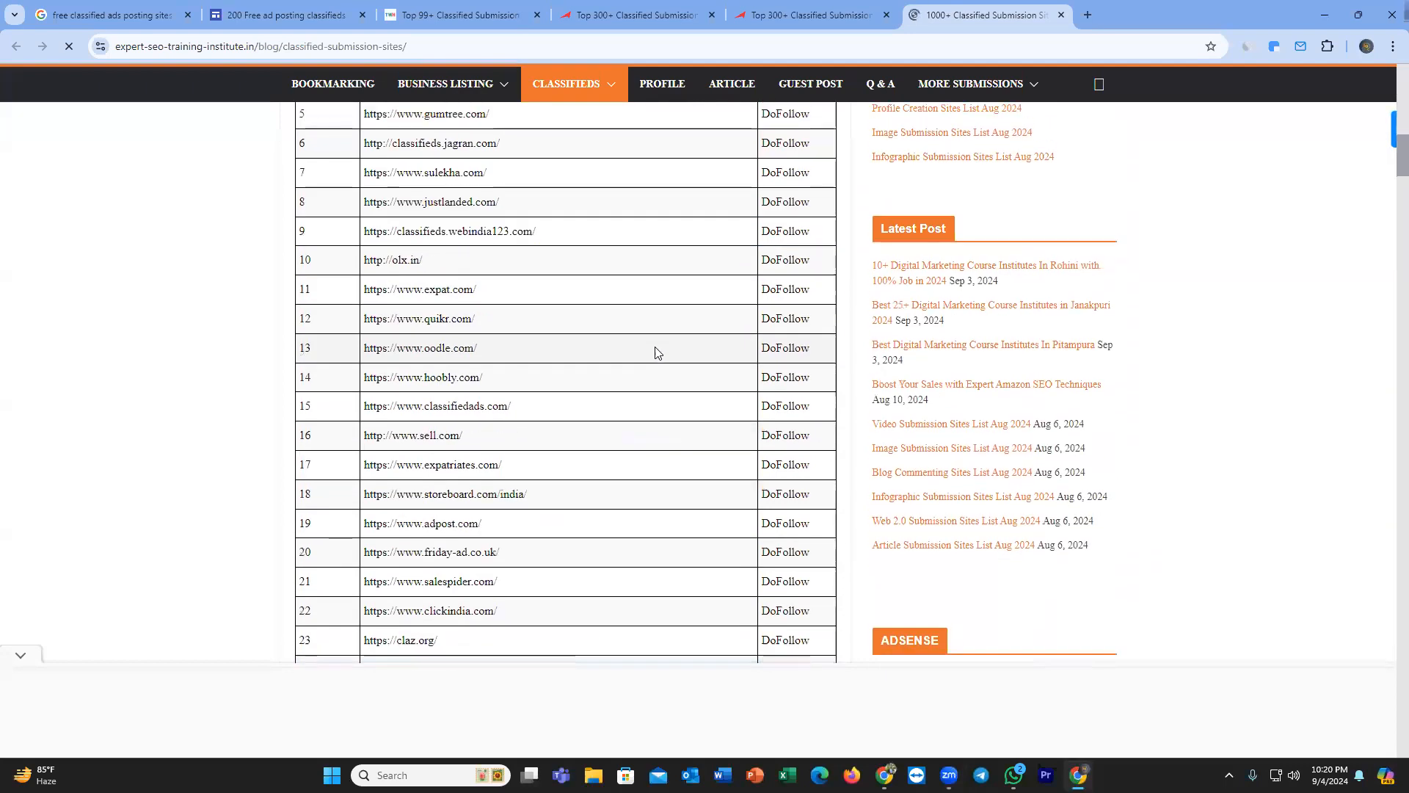
{"action": "scroll", "coordinate": [657, 351], "scroll_direction": "down", "scroll_amount": 10}
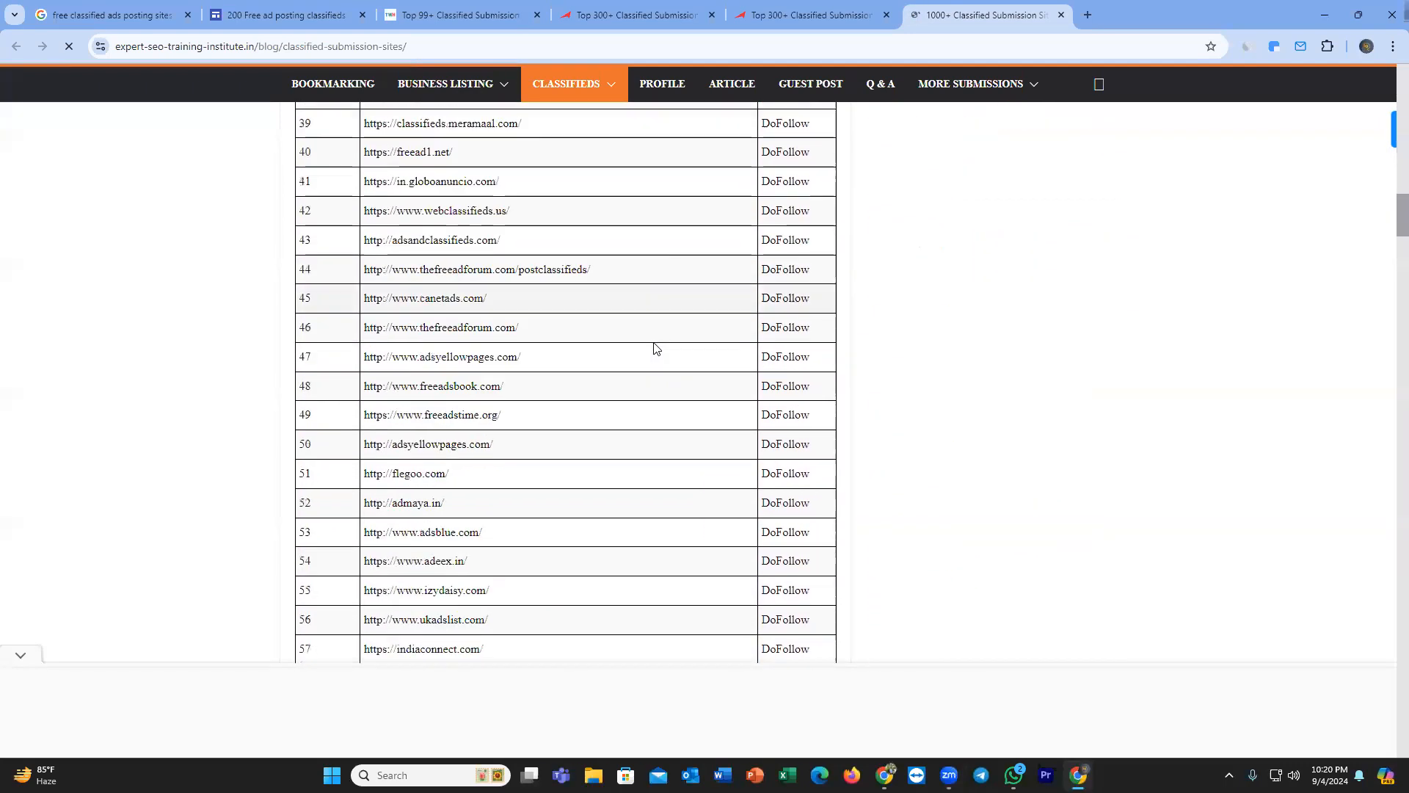
{"action": "scroll", "coordinate": [655, 348], "scroll_direction": "up", "scroll_amount": 9}
{"action": "scroll", "coordinate": [655, 347], "scroll_direction": "up", "scroll_amount": 3}
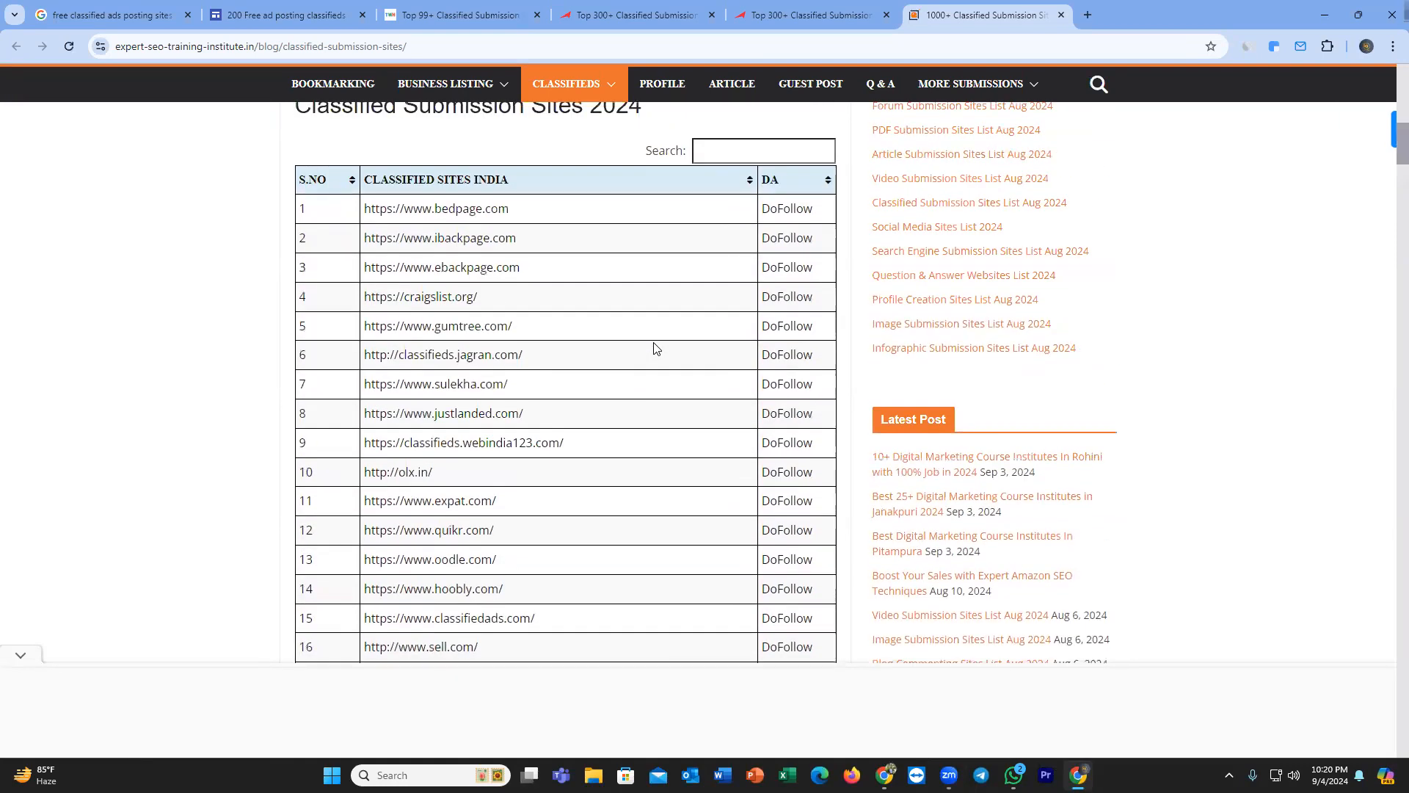
{"action": "scroll", "coordinate": [656, 347], "scroll_direction": "up", "scroll_amount": 4}
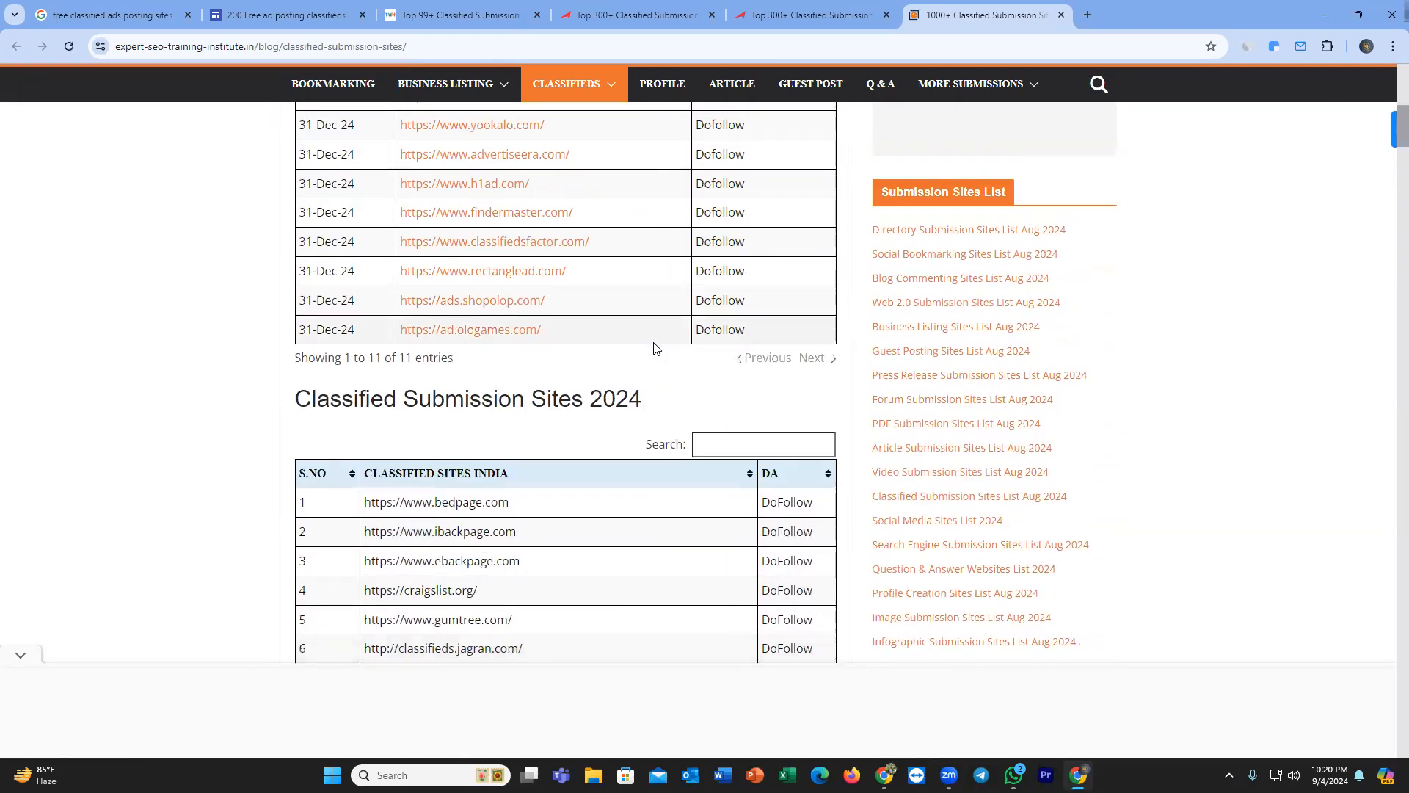
{"action": "scroll", "coordinate": [656, 348], "scroll_direction": "up", "scroll_amount": 4}
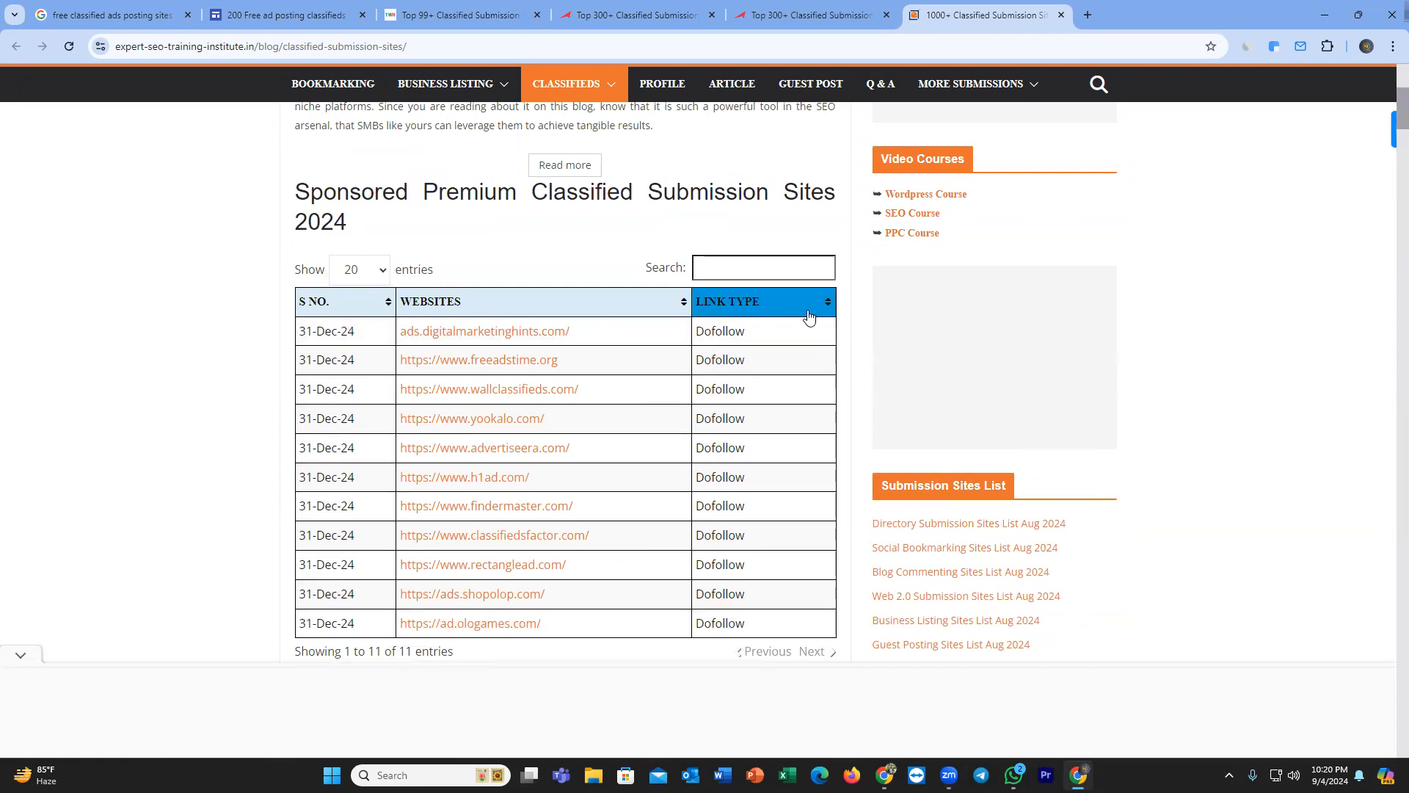
{"action": "scroll", "coordinate": [669, 335], "scroll_direction": "up", "scroll_amount": 5}
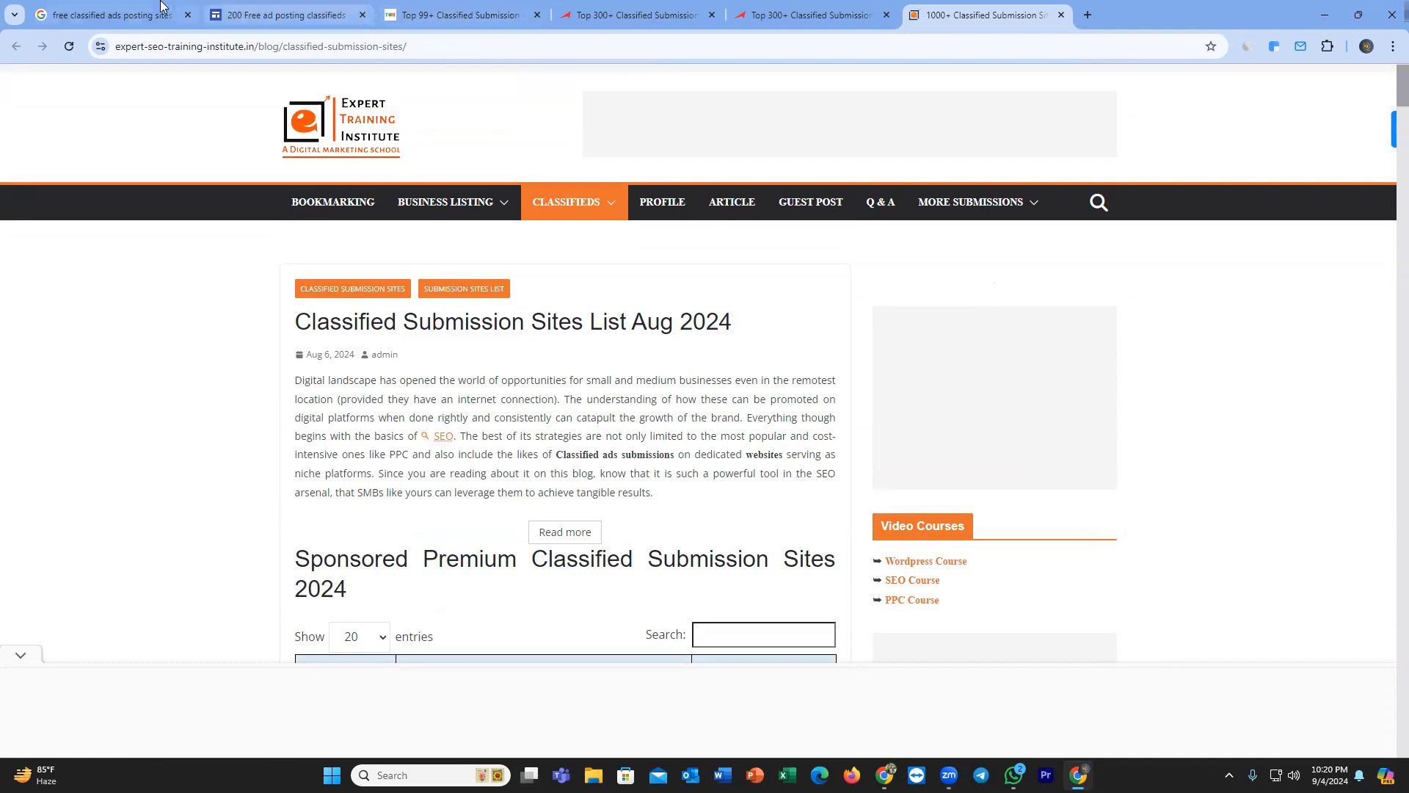
{"action": "left_click", "coordinate": [110, 15]}
Open the 'Free Classified Ads Posting Sites List 2024' result in a new tab and block its notifications.
{"action": "scroll", "coordinate": [345, 279], "scroll_direction": "down", "scroll_amount": 2}
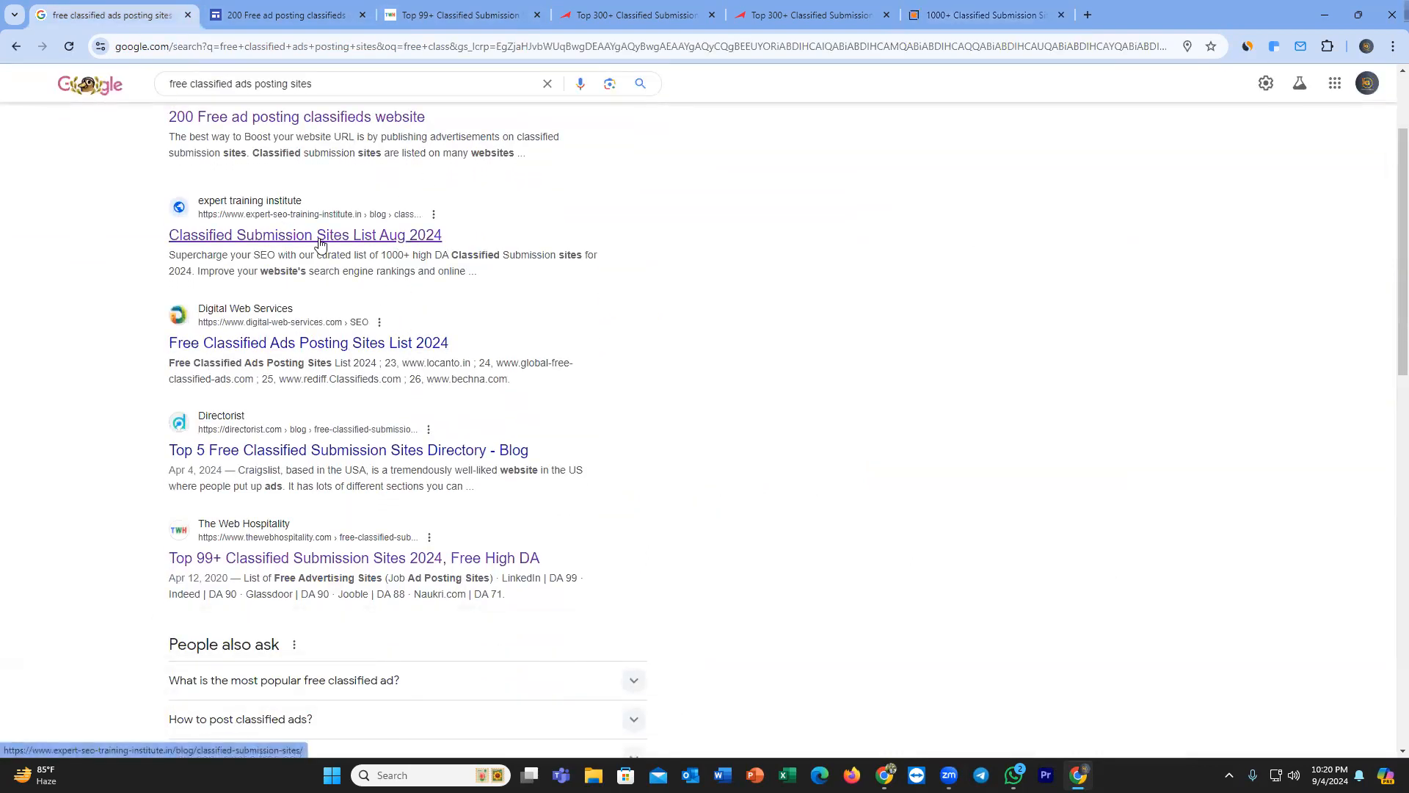
{"action": "scroll", "coordinate": [308, 249], "scroll_direction": "down", "scroll_amount": 2}
{"action": "right_click", "coordinate": [274, 201]}
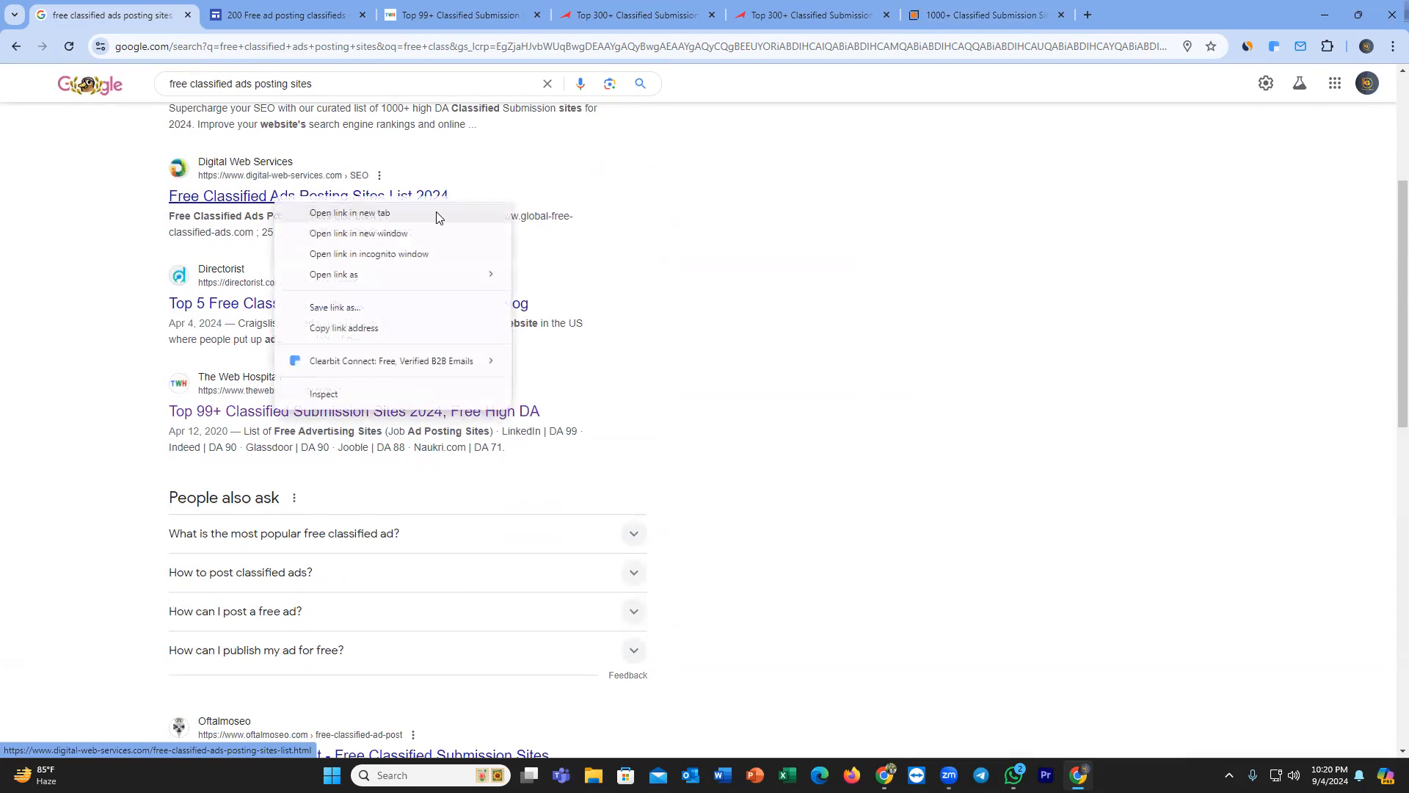
{"action": "left_click", "coordinate": [386, 214]}
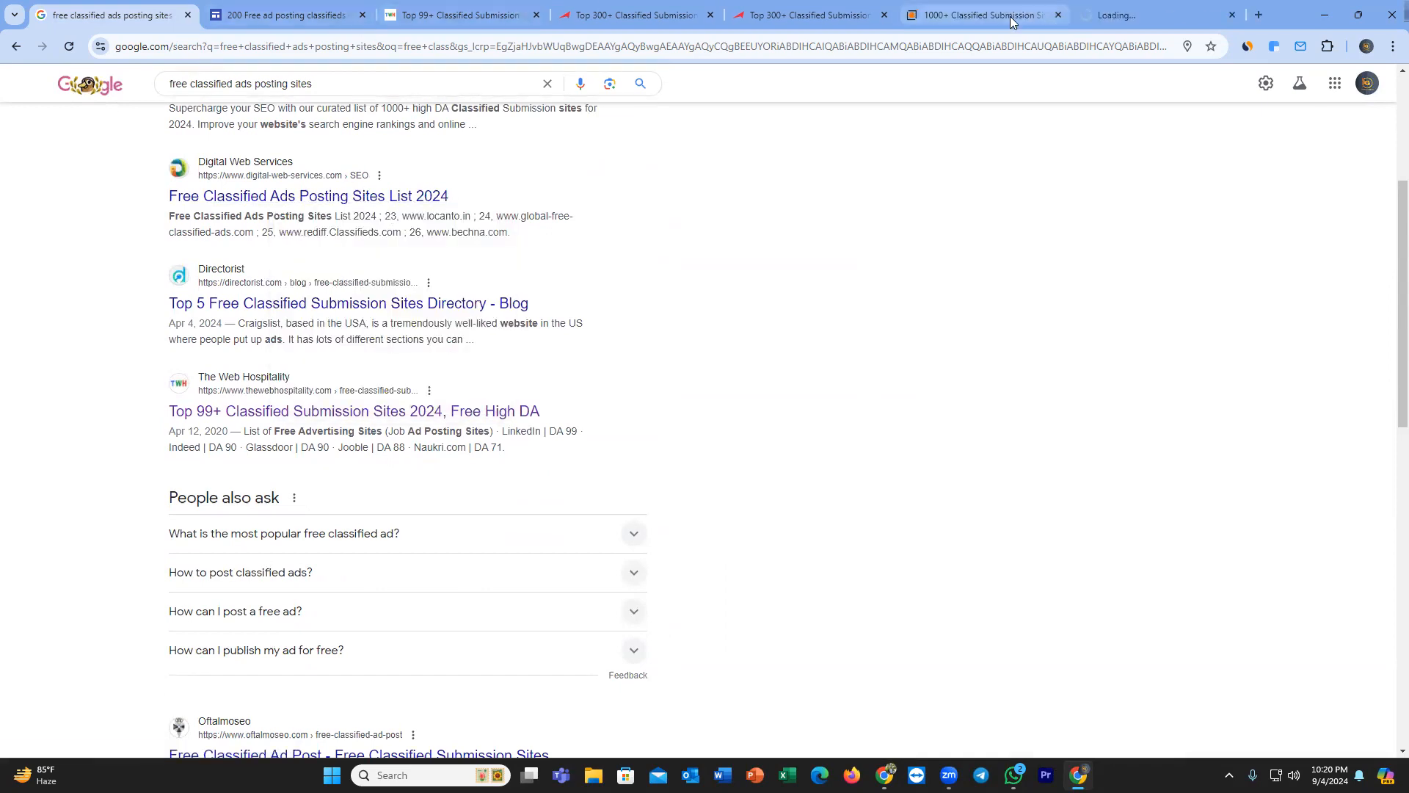
{"action": "left_click", "coordinate": [1159, 7]}
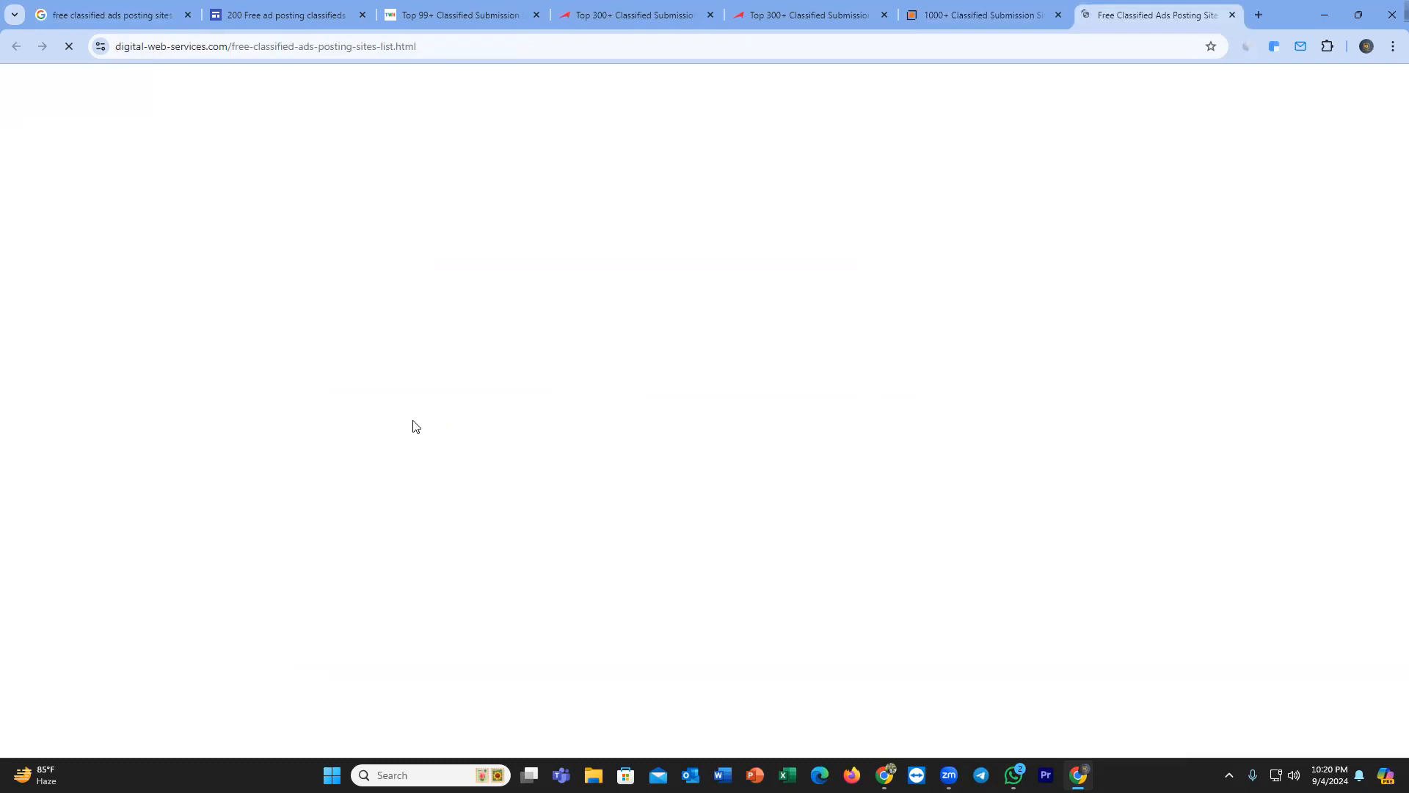
{"action": "scroll", "coordinate": [463, 408], "scroll_direction": "down", "scroll_amount": 9}
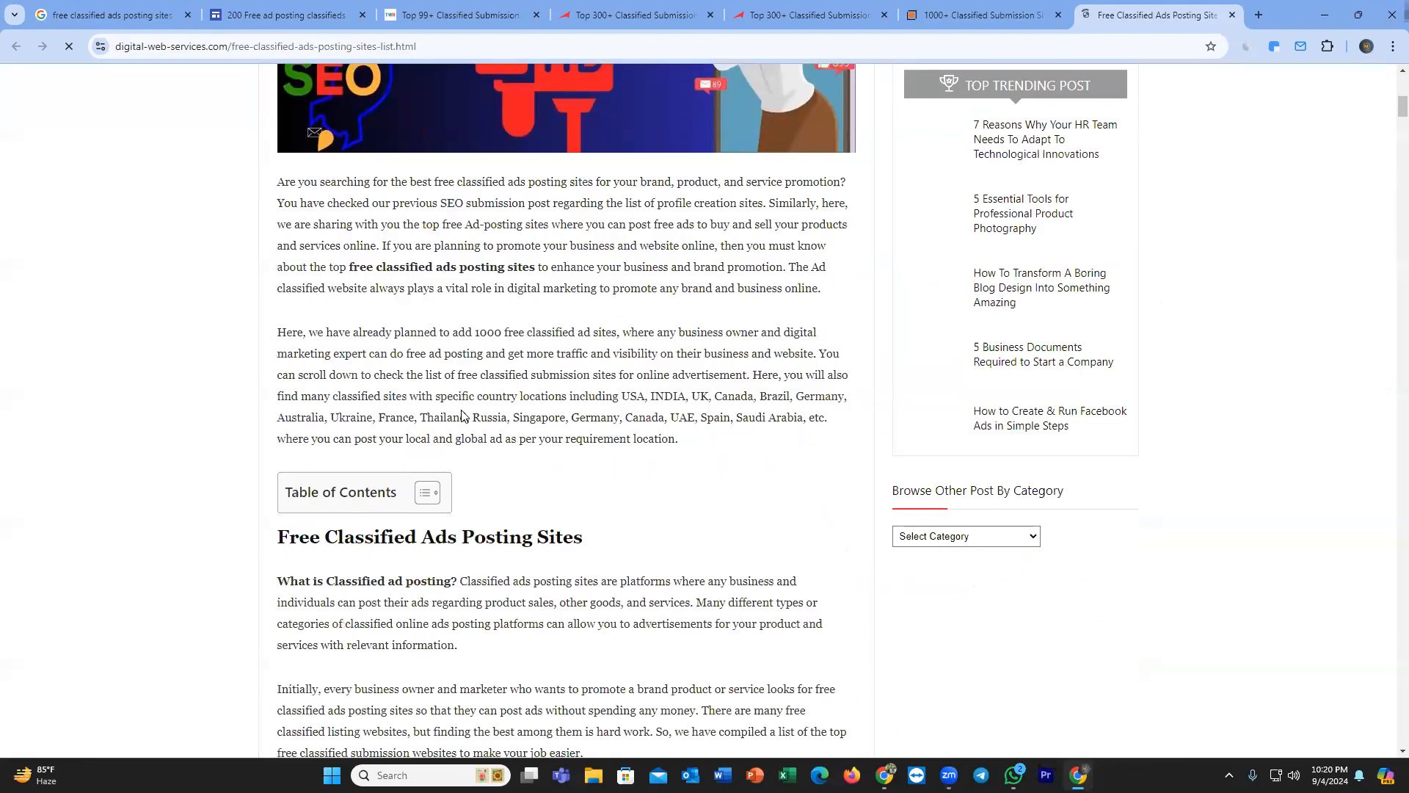
{"action": "scroll", "coordinate": [464, 408], "scroll_direction": "down", "scroll_amount": 10}
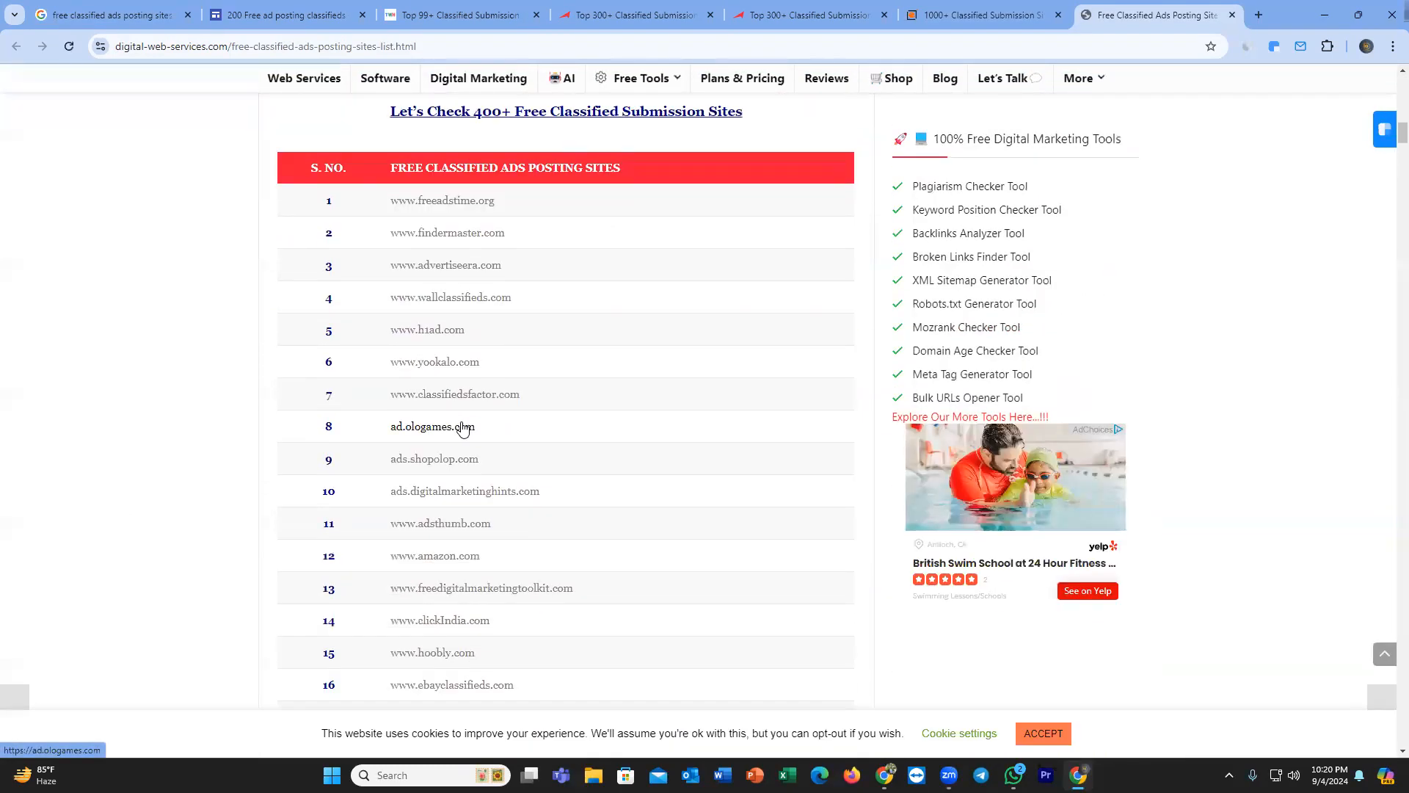
{"action": "left_click", "coordinate": [745, 164]}
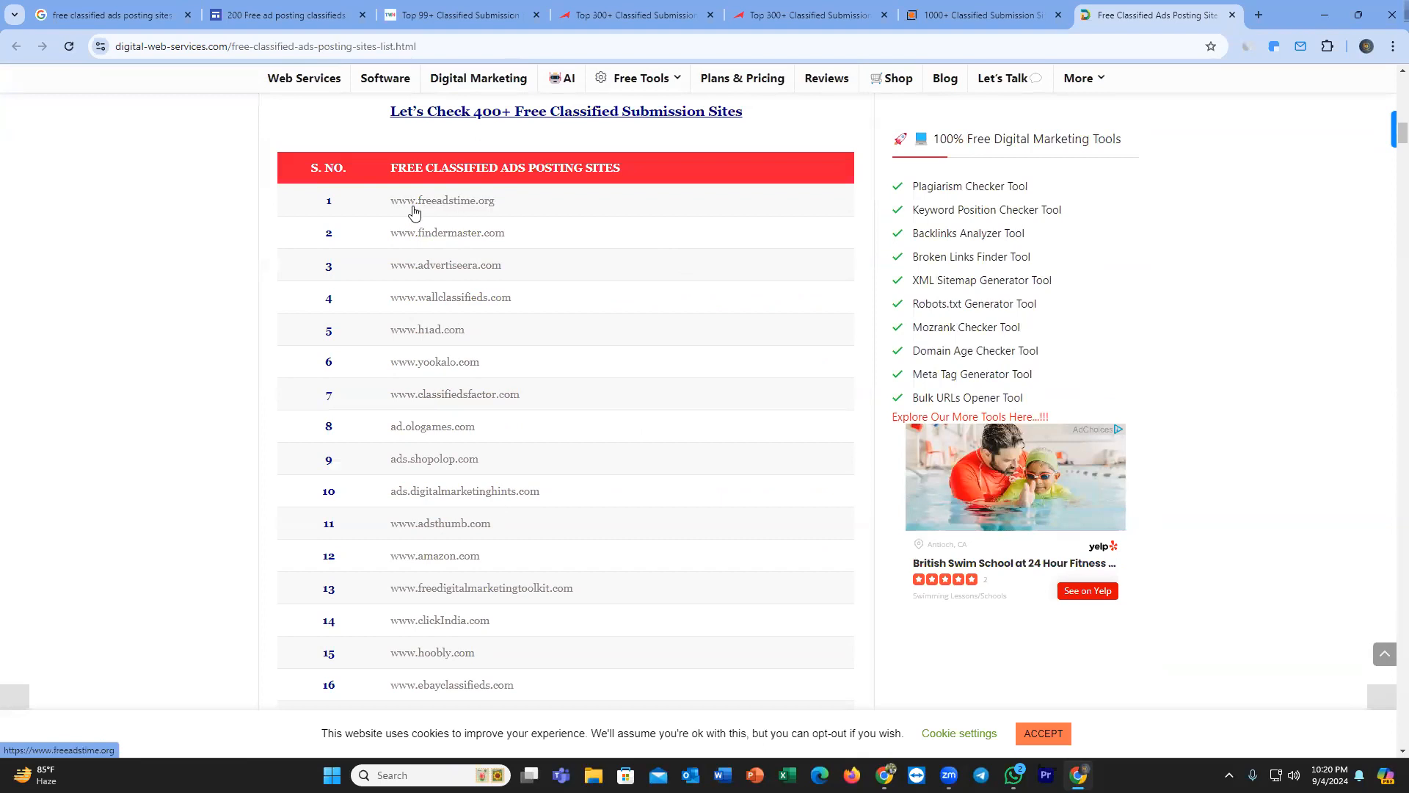
Close the expert training institute tab and both Top 300+ classified submission tabs.
{"action": "left_click", "coordinate": [1057, 14]}
{"action": "left_click", "coordinate": [884, 15]}
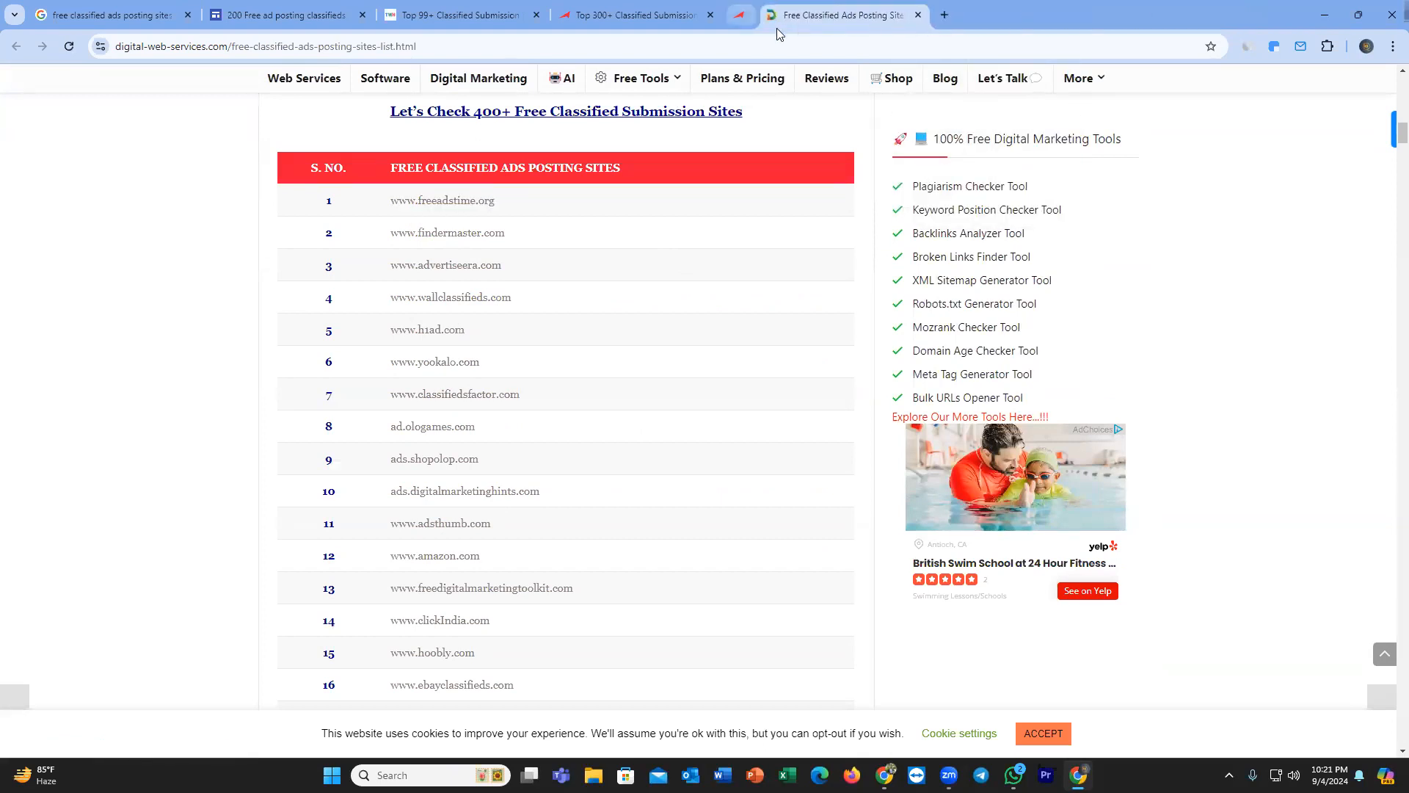
{"action": "left_click", "coordinate": [710, 15]}
{"action": "scroll", "coordinate": [441, 389], "scroll_direction": "down", "scroll_amount": 20}
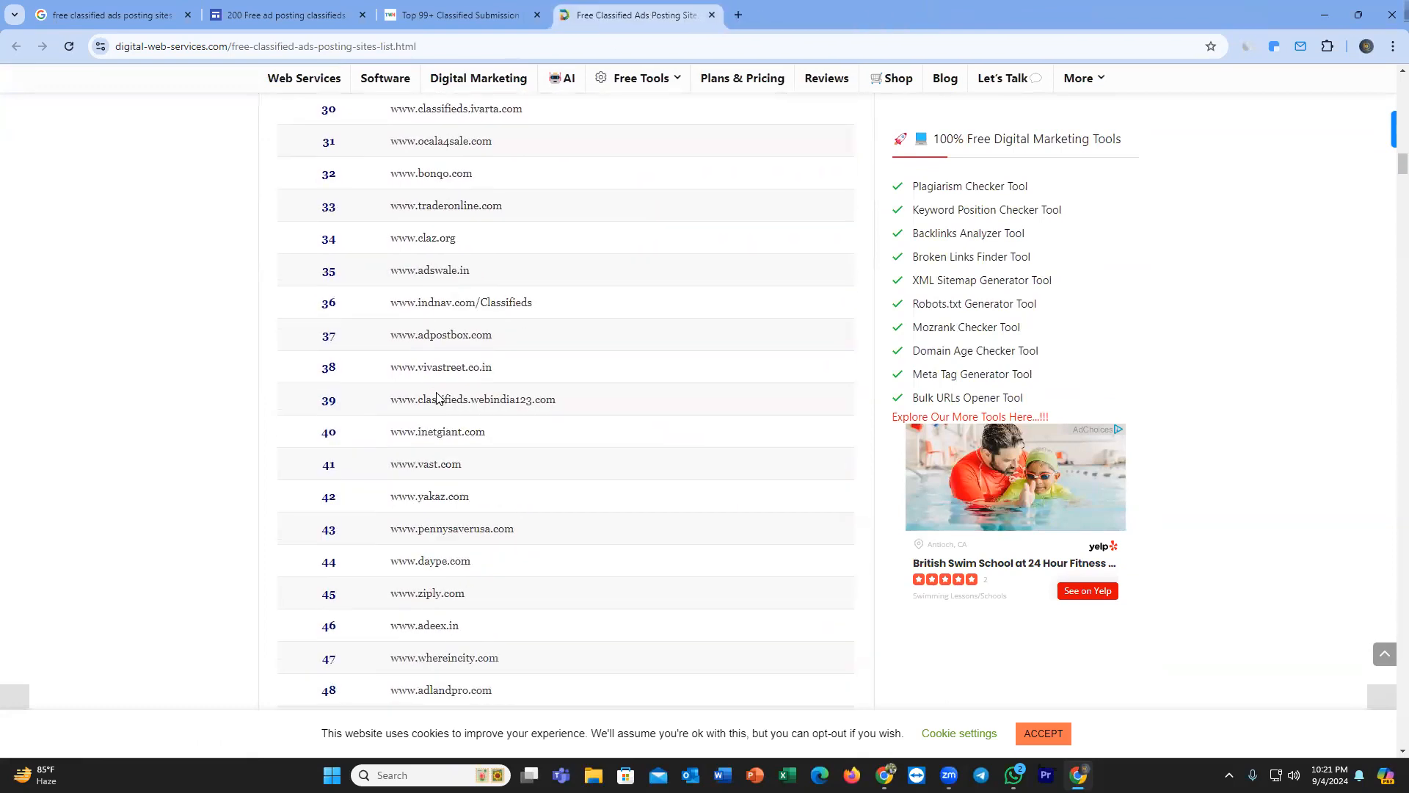
{"action": "scroll", "coordinate": [441, 389], "scroll_direction": "down", "scroll_amount": 20}
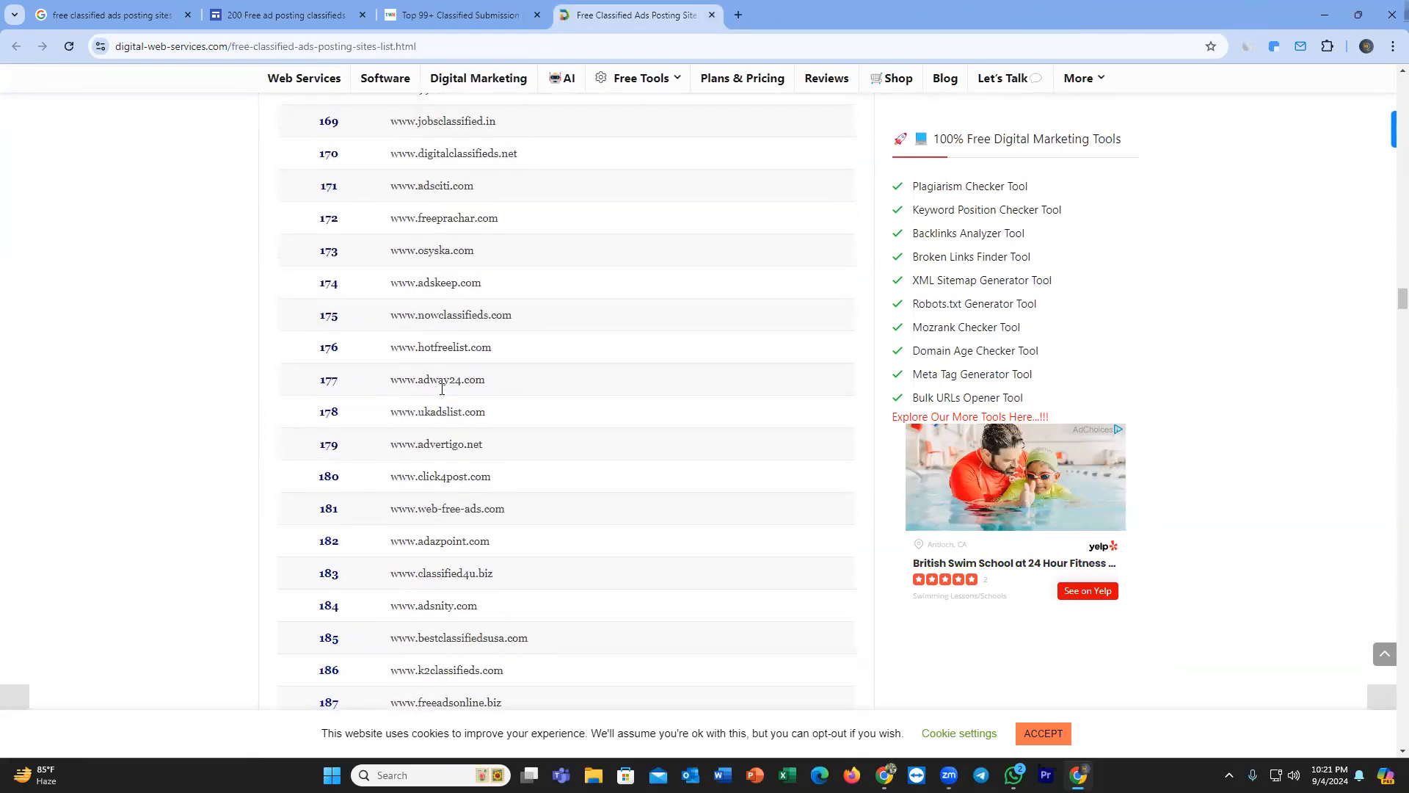
{"action": "scroll", "coordinate": [441, 397], "scroll_direction": "up", "scroll_amount": 3}
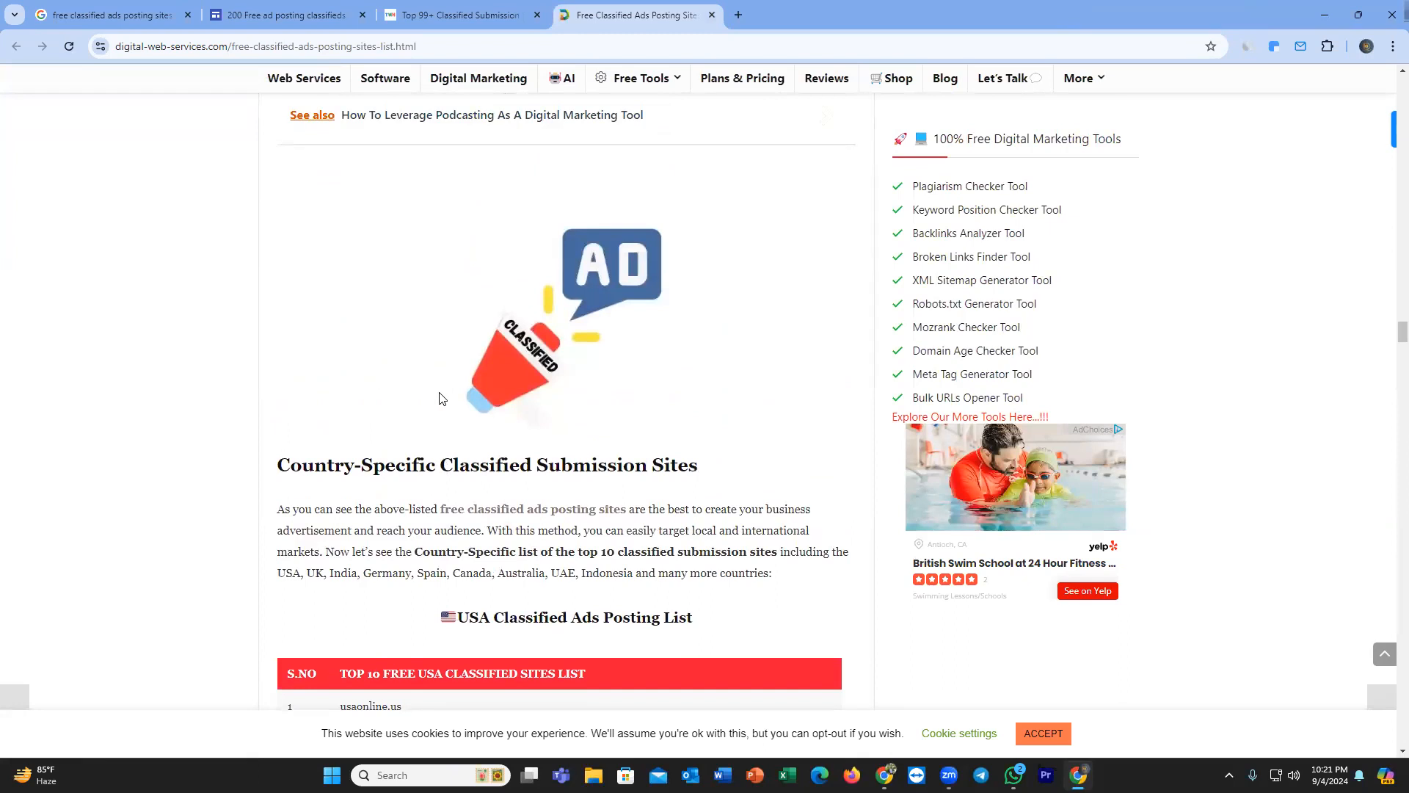
{"action": "scroll", "coordinate": [441, 397], "scroll_direction": "up", "scroll_amount": 6}
{"action": "scroll", "coordinate": [435, 489], "scroll_direction": "down", "scroll_amount": 3}
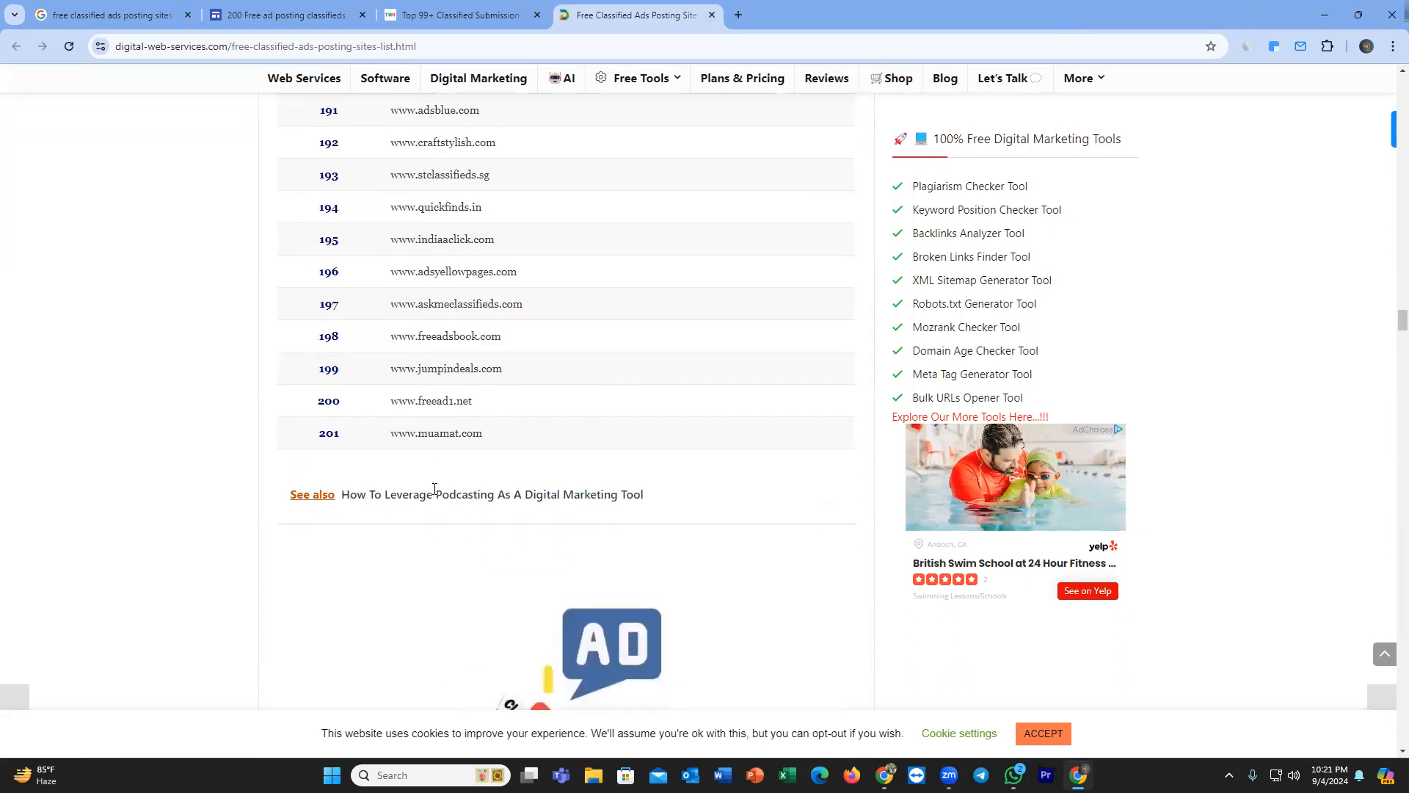
{"action": "scroll", "coordinate": [549, 285], "scroll_direction": "up", "scroll_amount": 20}
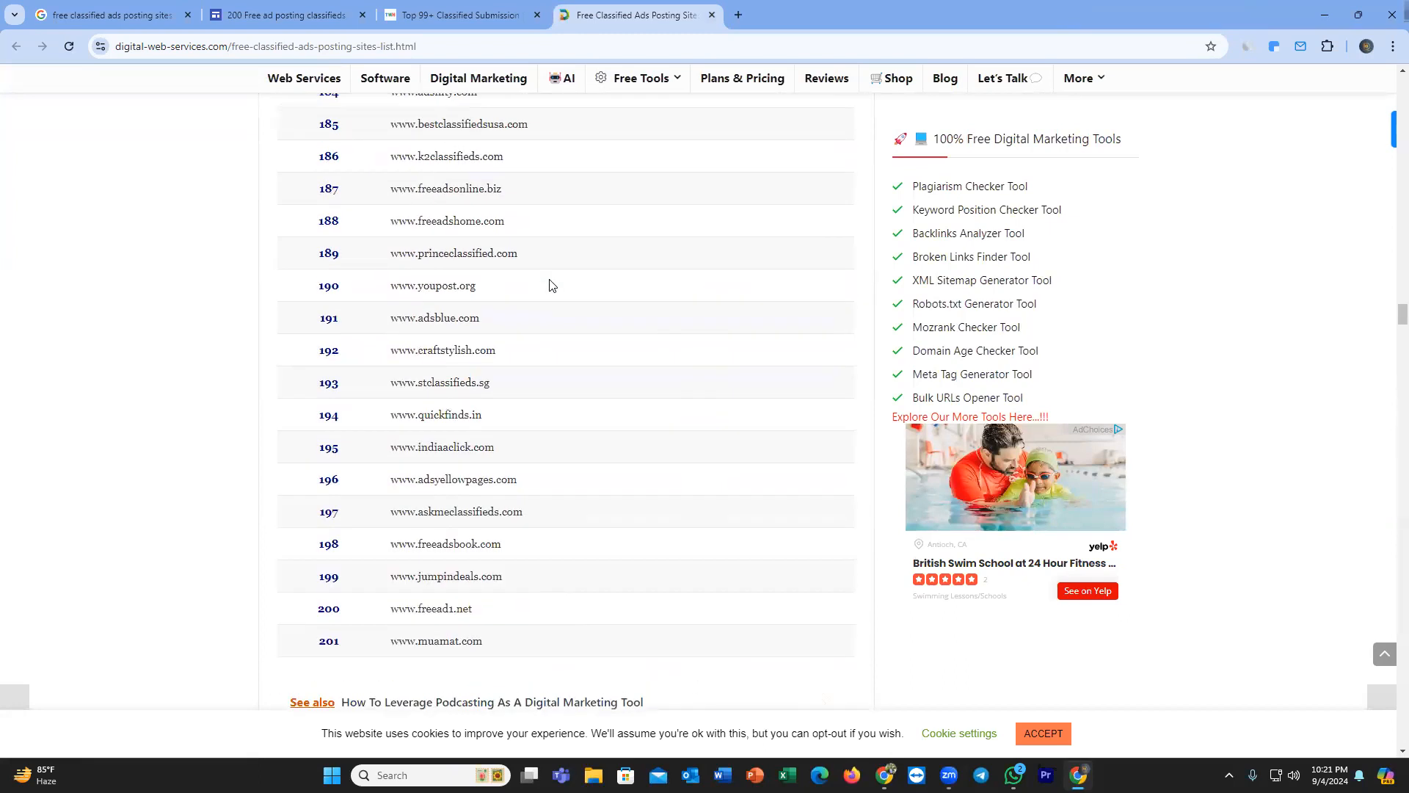
Dismiss the full-page ad, then close the Top 99+ and 200 Free ad posting tabs.
{"action": "left_click", "coordinate": [472, 10]}
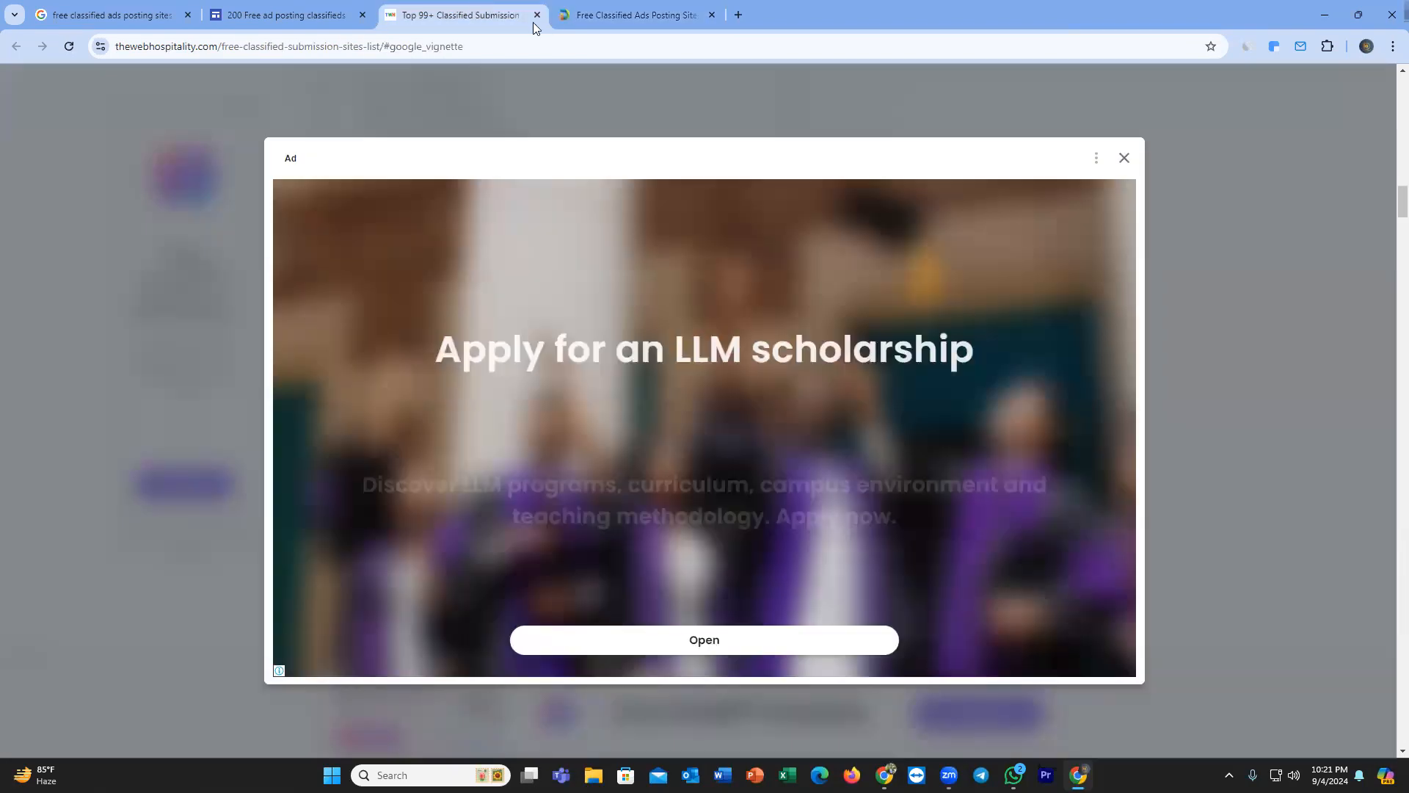
{"action": "left_click", "coordinate": [580, 15]}
{"action": "left_click", "coordinate": [536, 15]}
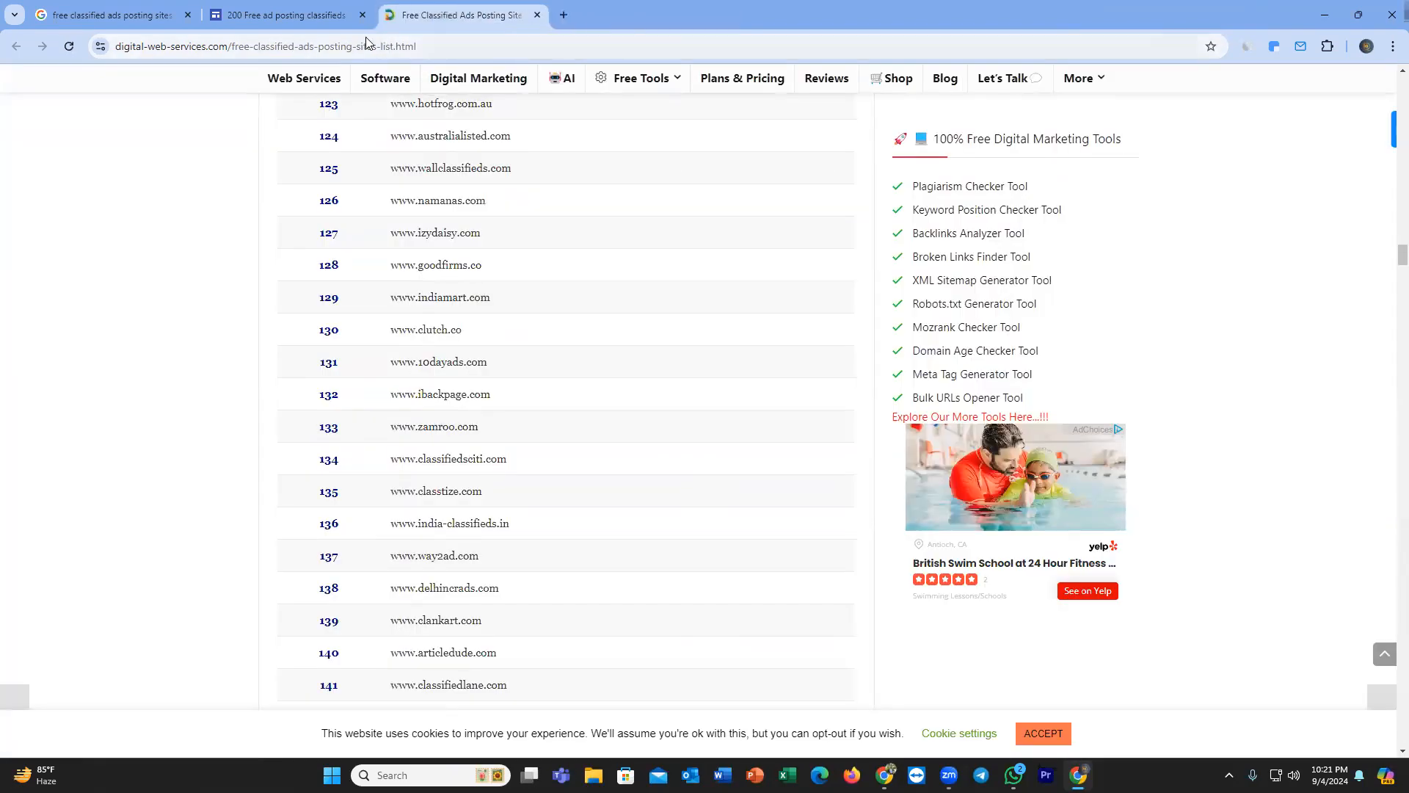
{"action": "left_click", "coordinate": [361, 15]}
{"action": "scroll", "coordinate": [504, 441], "scroll_direction": "up", "scroll_amount": 12}
{"action": "scroll", "coordinate": [504, 441], "scroll_direction": "up", "scroll_amount": 20}
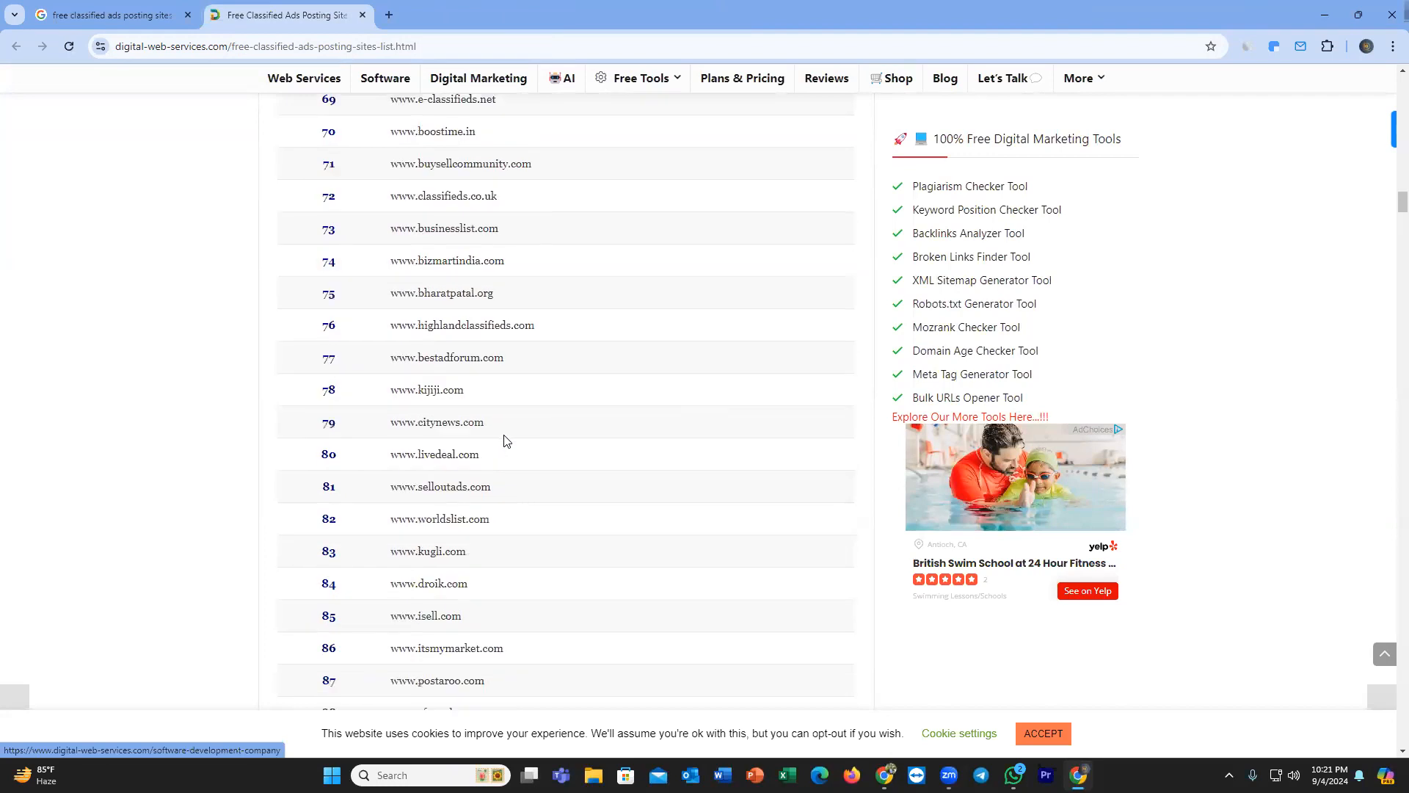
{"action": "scroll", "coordinate": [503, 439], "scroll_direction": "up", "scroll_amount": 7}
{"action": "scroll", "coordinate": [470, 441], "scroll_direction": "down", "scroll_amount": 9}
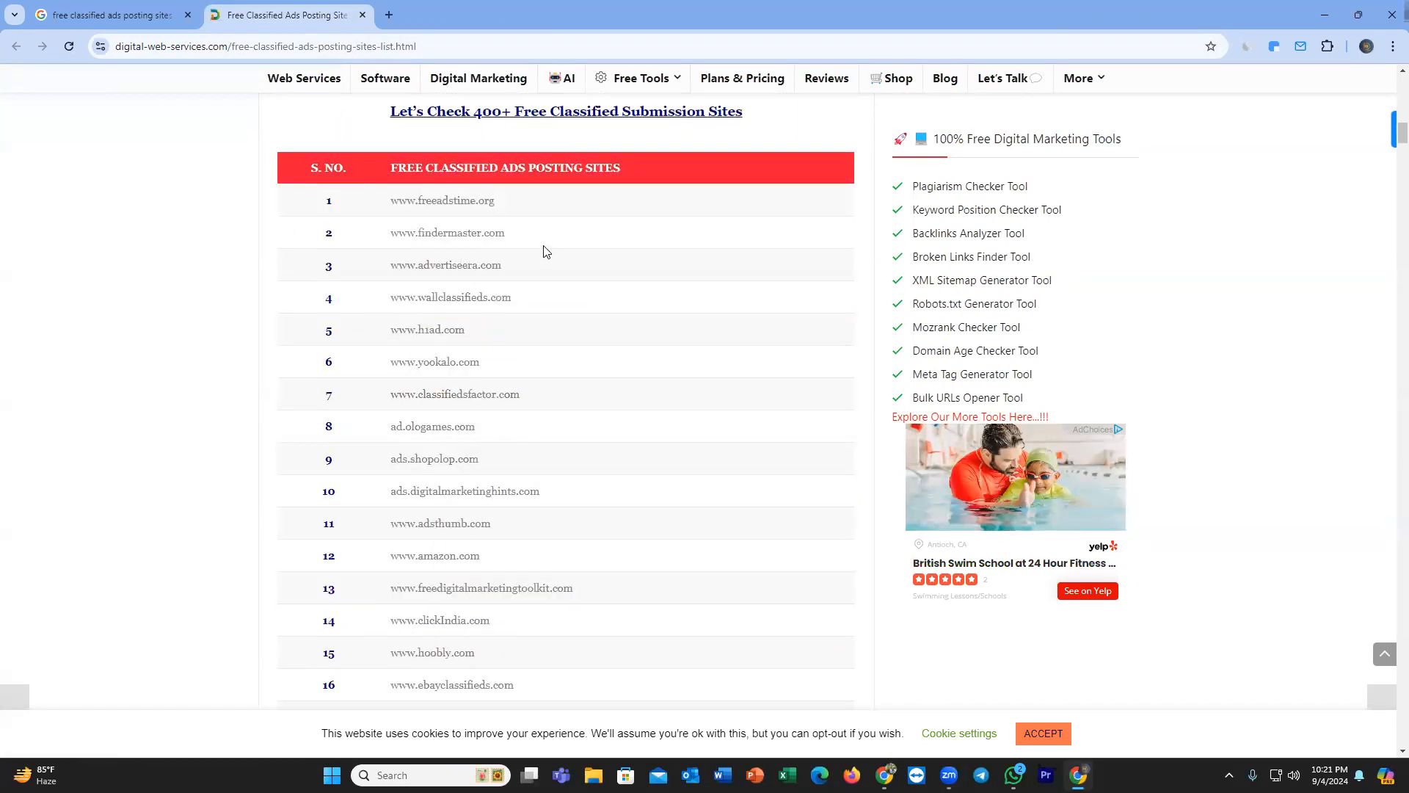
Open freeadstime.org in a new tab and go back from Filestack signup to its home page.
{"action": "right_click", "coordinate": [443, 205]}
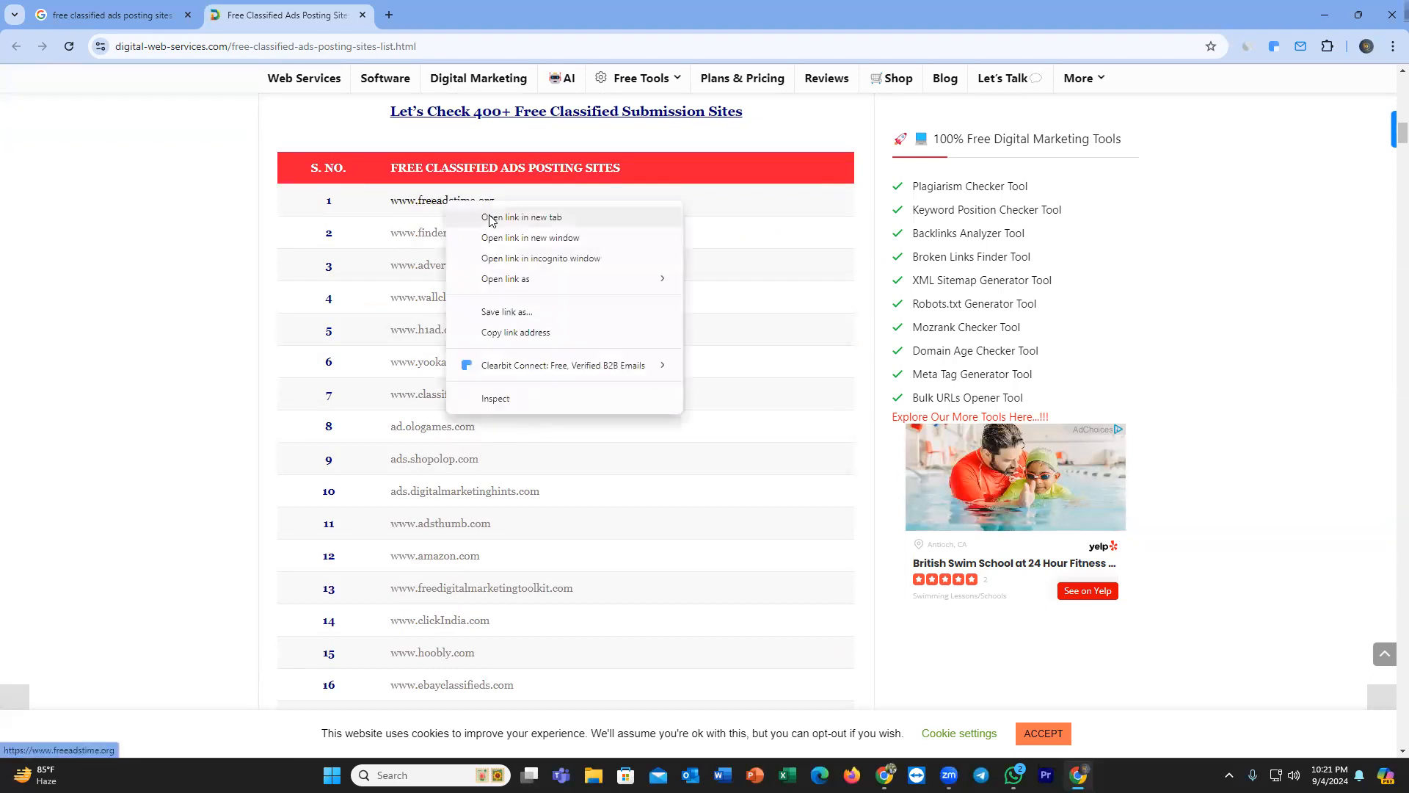
{"action": "left_click", "coordinate": [470, 215]}
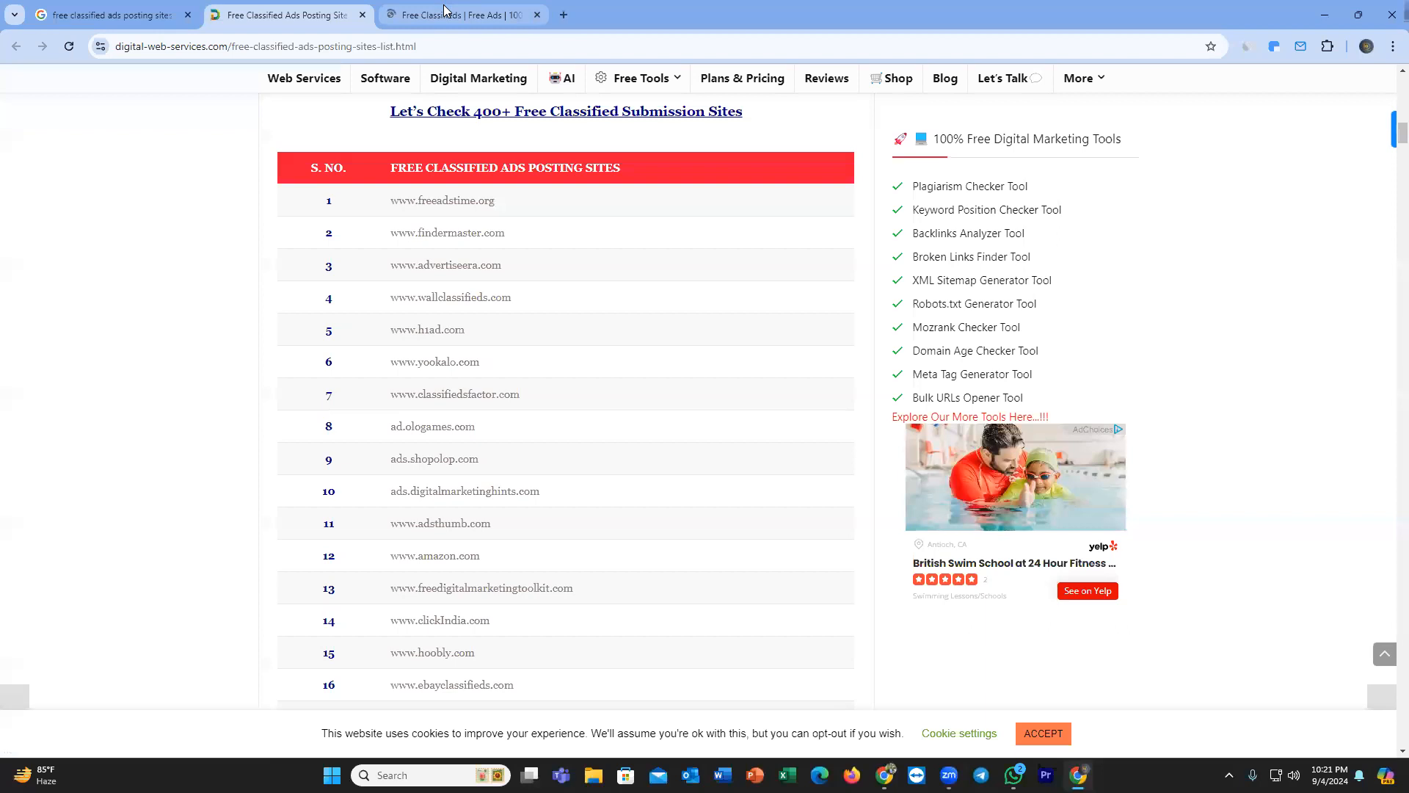
{"action": "left_click", "coordinate": [444, 11]}
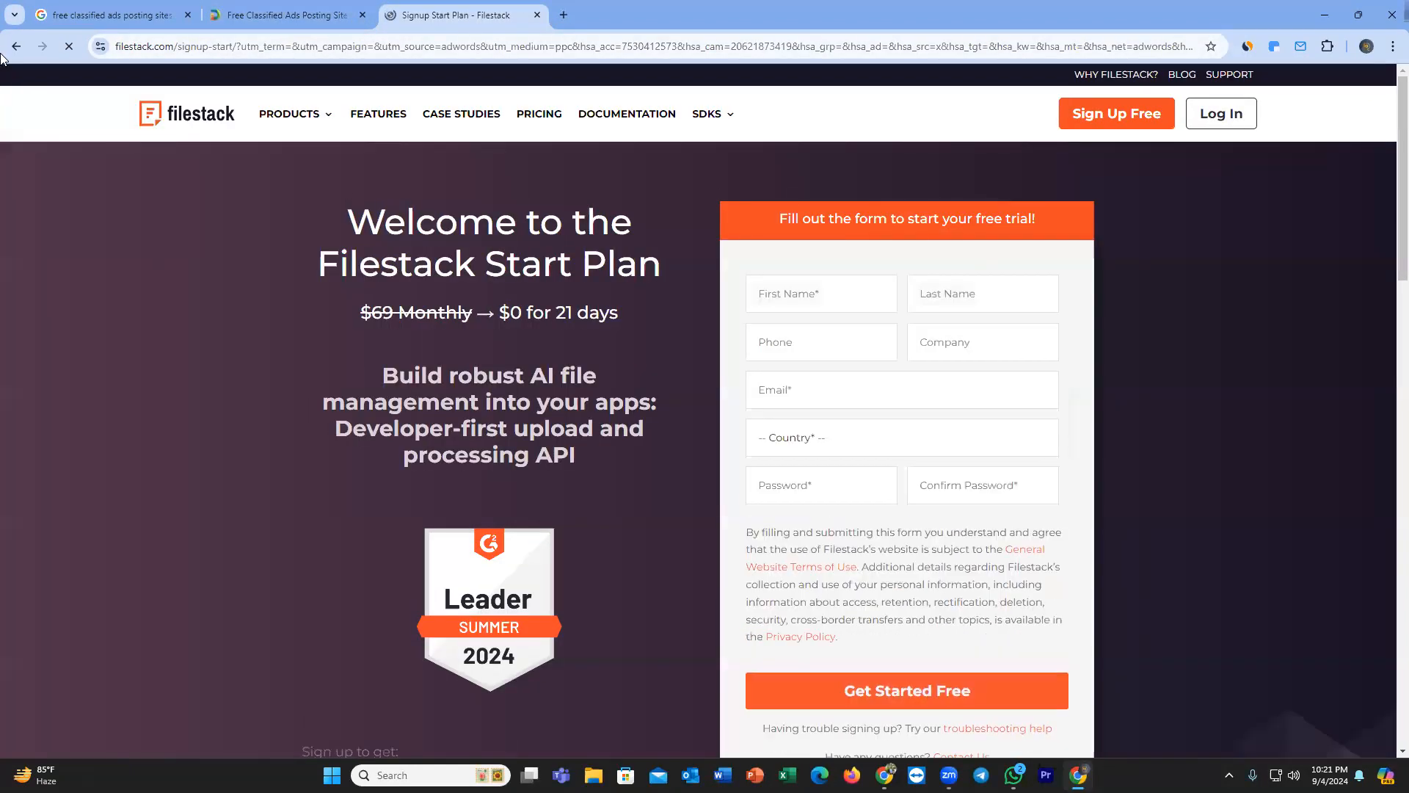
{"action": "left_click", "coordinate": [16, 47]}
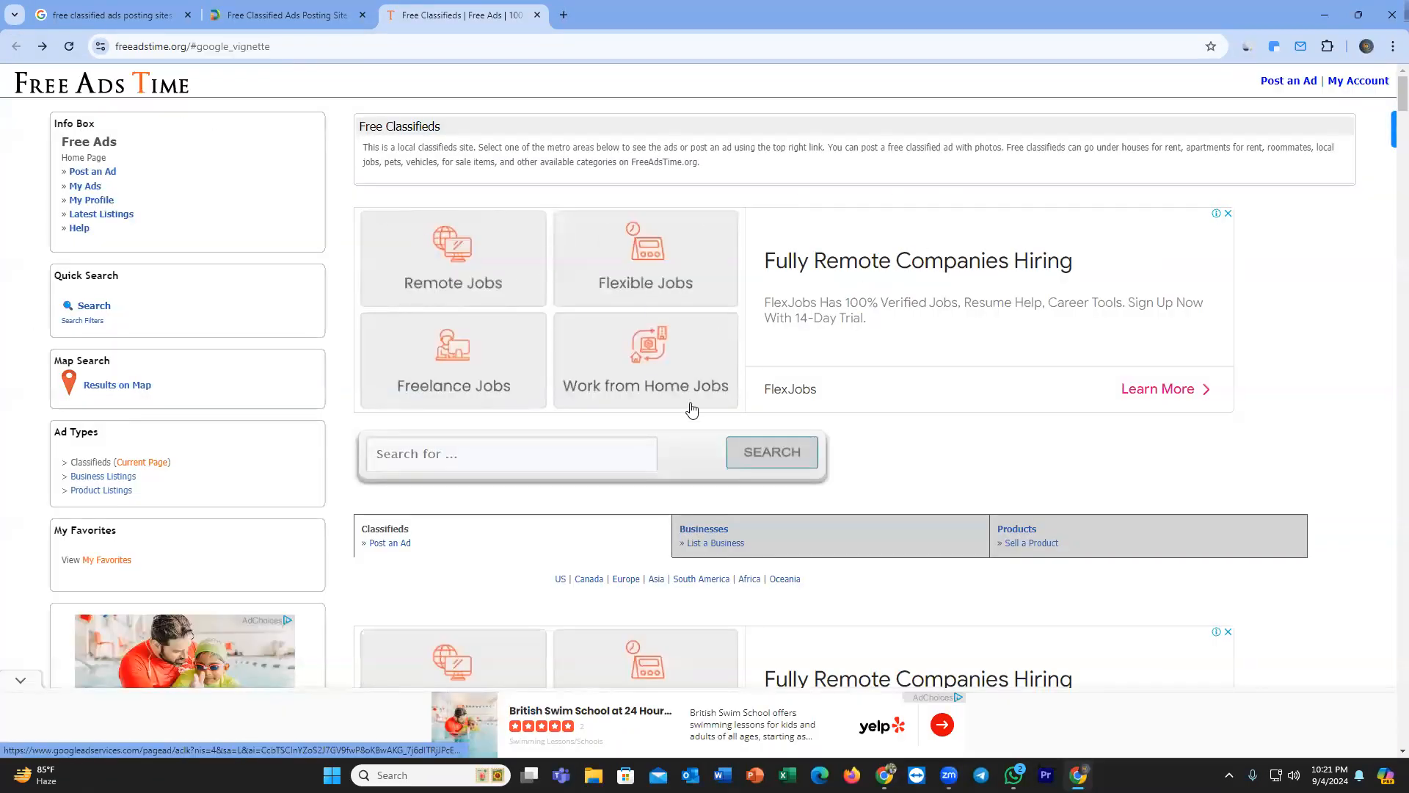
{"action": "scroll", "coordinate": [613, 355], "scroll_direction": "down", "scroll_amount": 7}
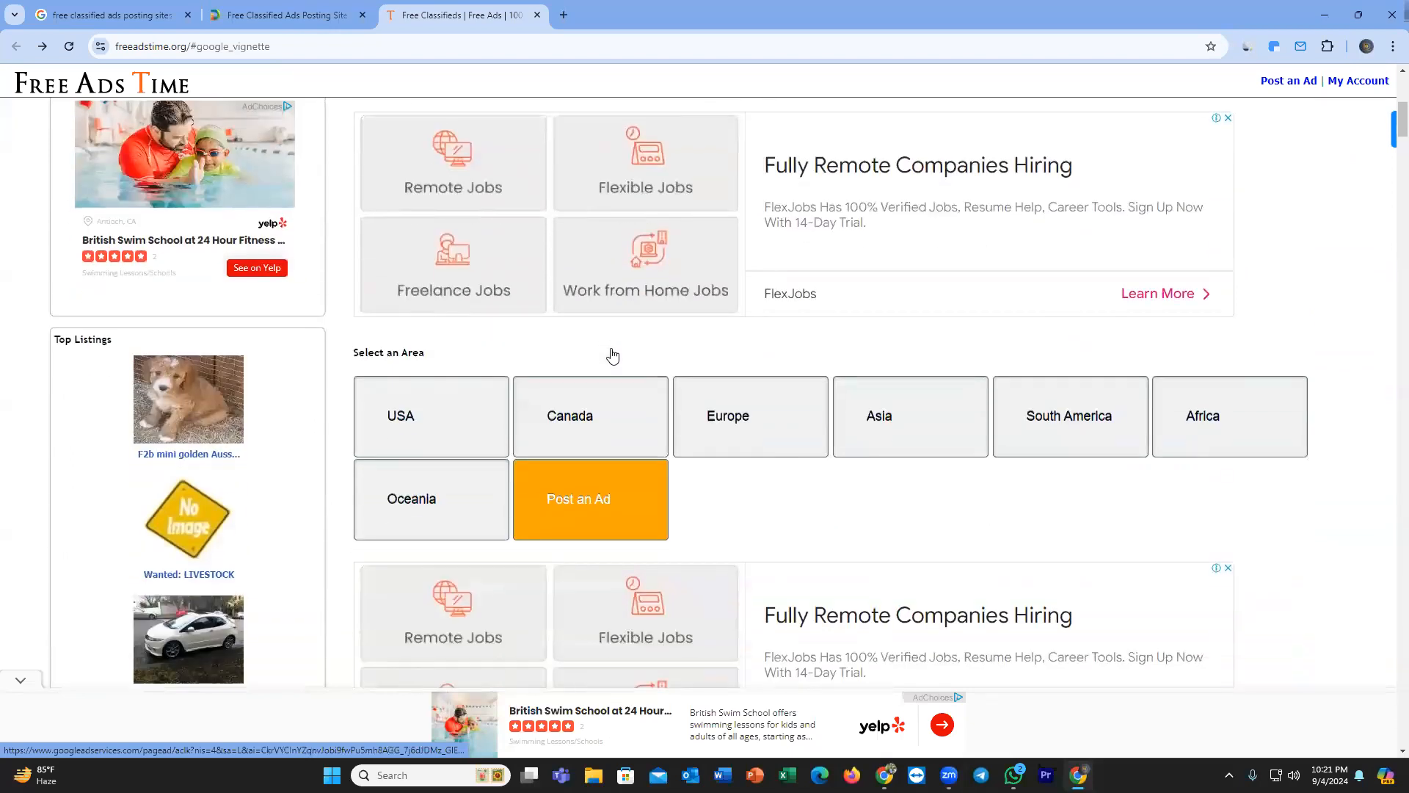
{"action": "scroll", "coordinate": [613, 356], "scroll_direction": "up", "scroll_amount": 7}
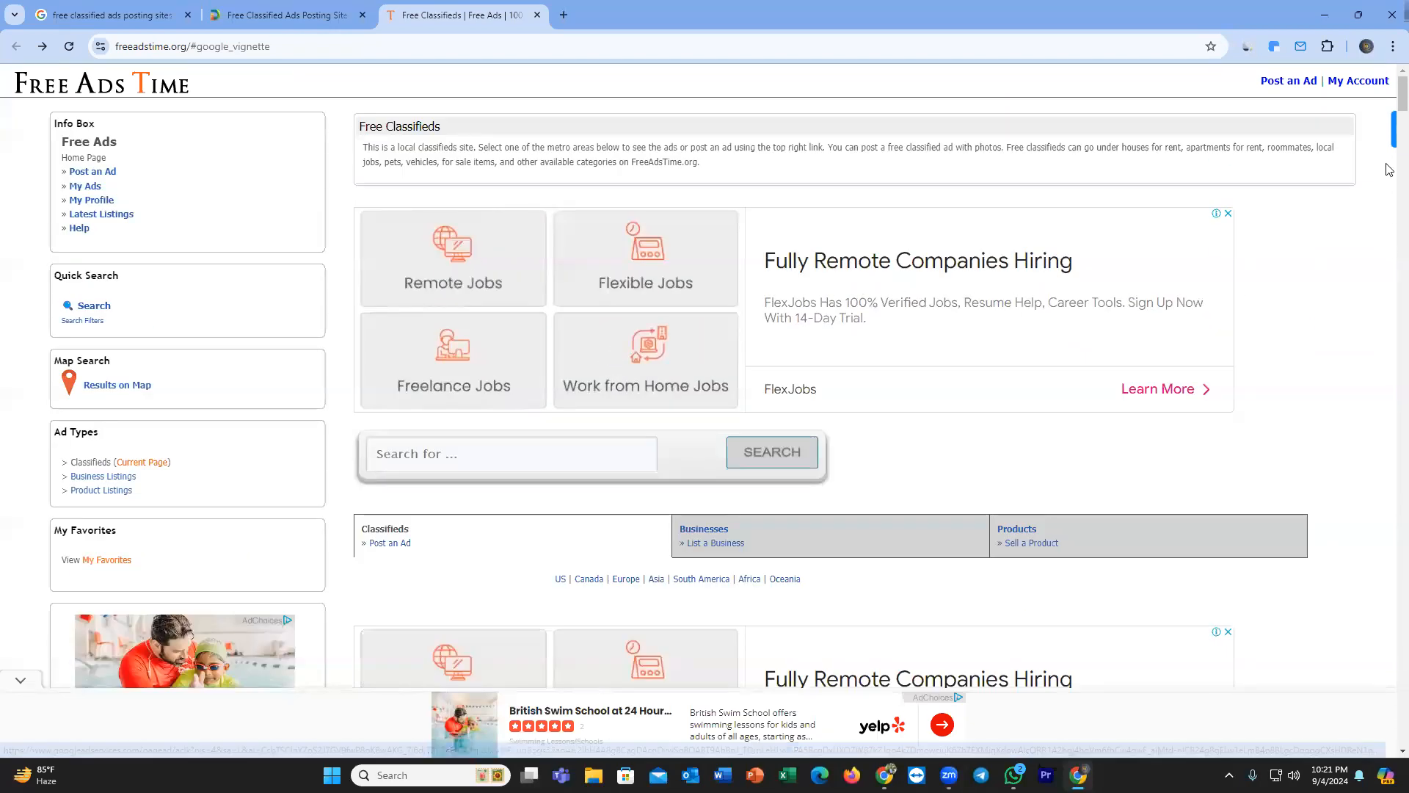
Go to My Account and submit the member username on the login page.
{"action": "left_click", "coordinate": [1350, 83]}
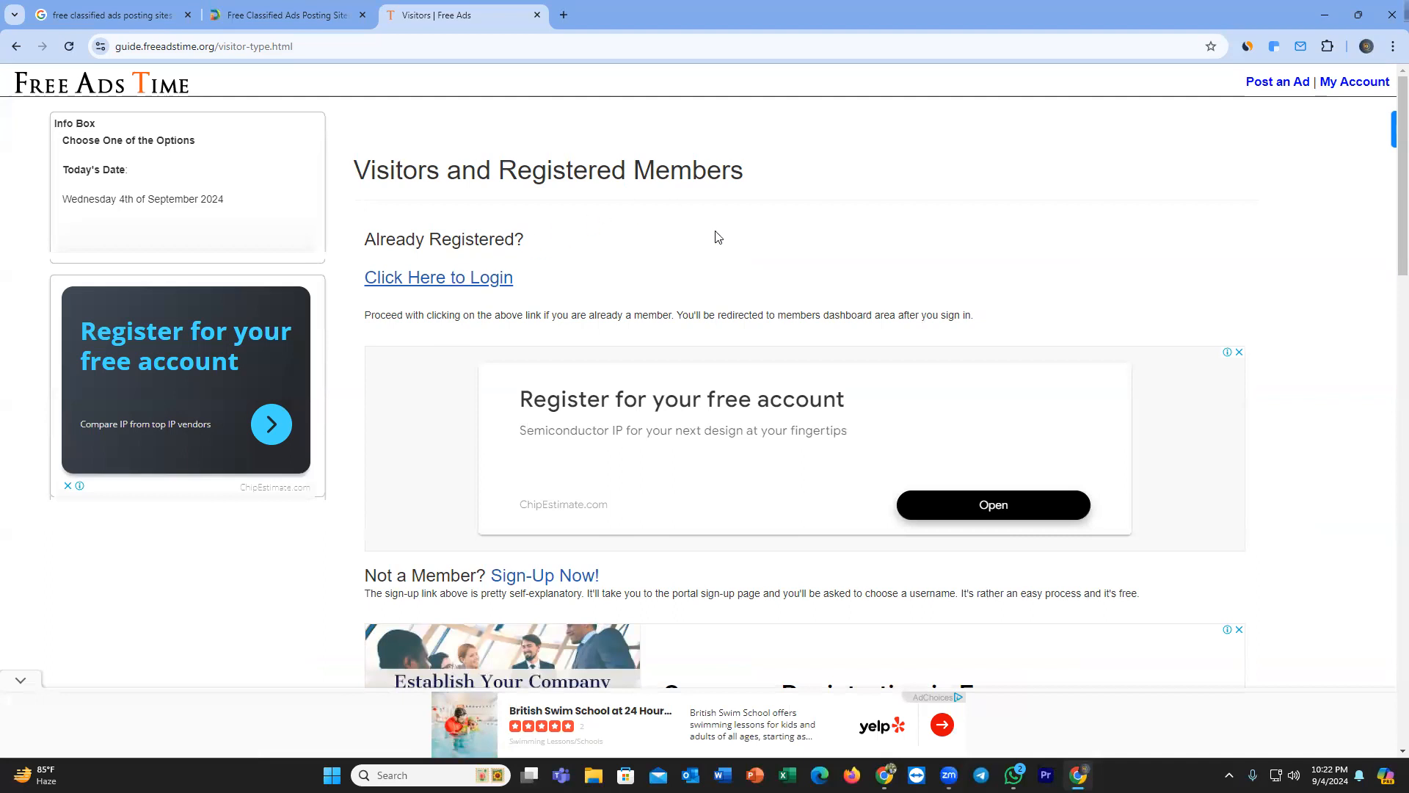
{"action": "scroll", "coordinate": [717, 233], "scroll_direction": "down", "scroll_amount": 2}
{"action": "scroll", "coordinate": [721, 255], "scroll_direction": "up", "scroll_amount": 2}
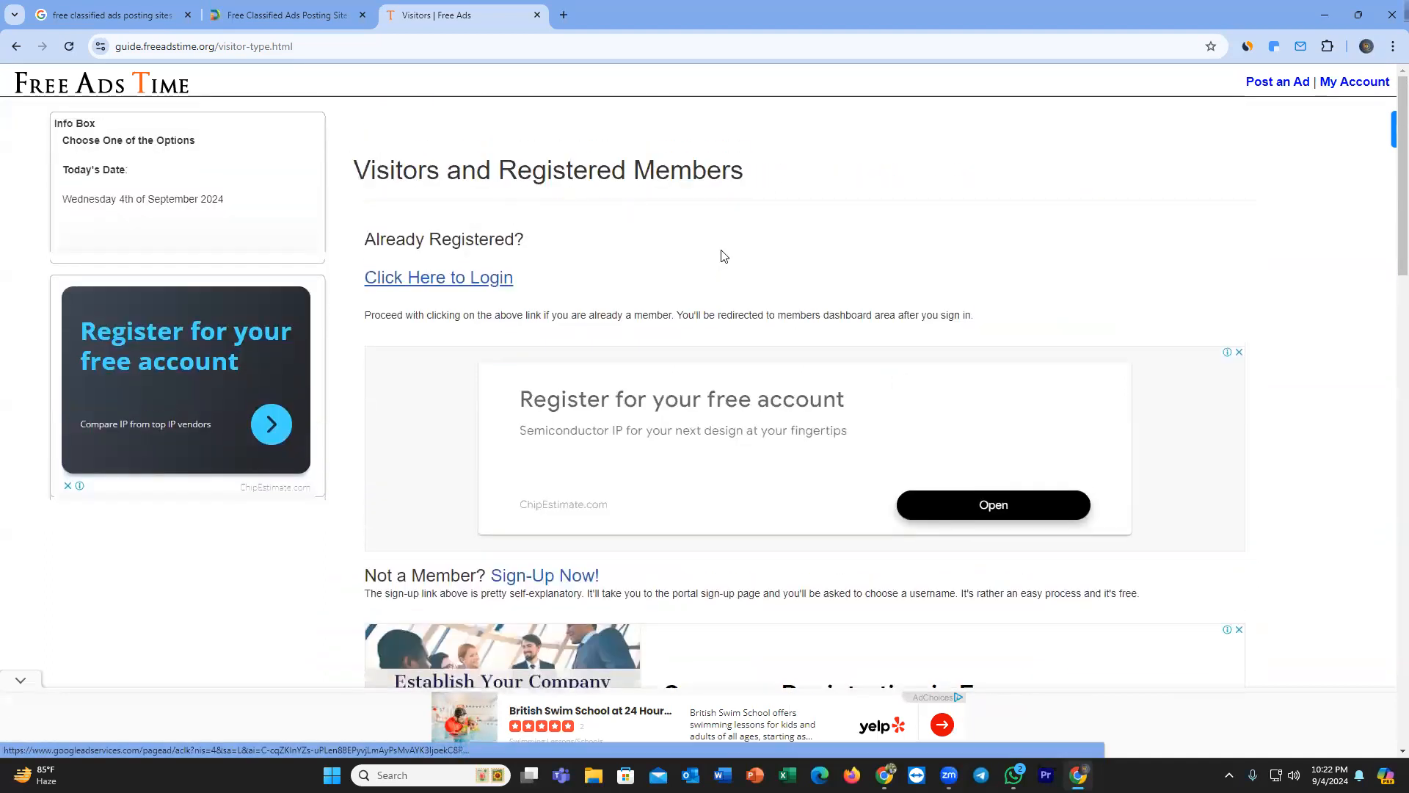
{"action": "scroll", "coordinate": [720, 264], "scroll_direction": "down", "scroll_amount": 12}
{"action": "scroll", "coordinate": [728, 289], "scroll_direction": "up", "scroll_amount": 14}
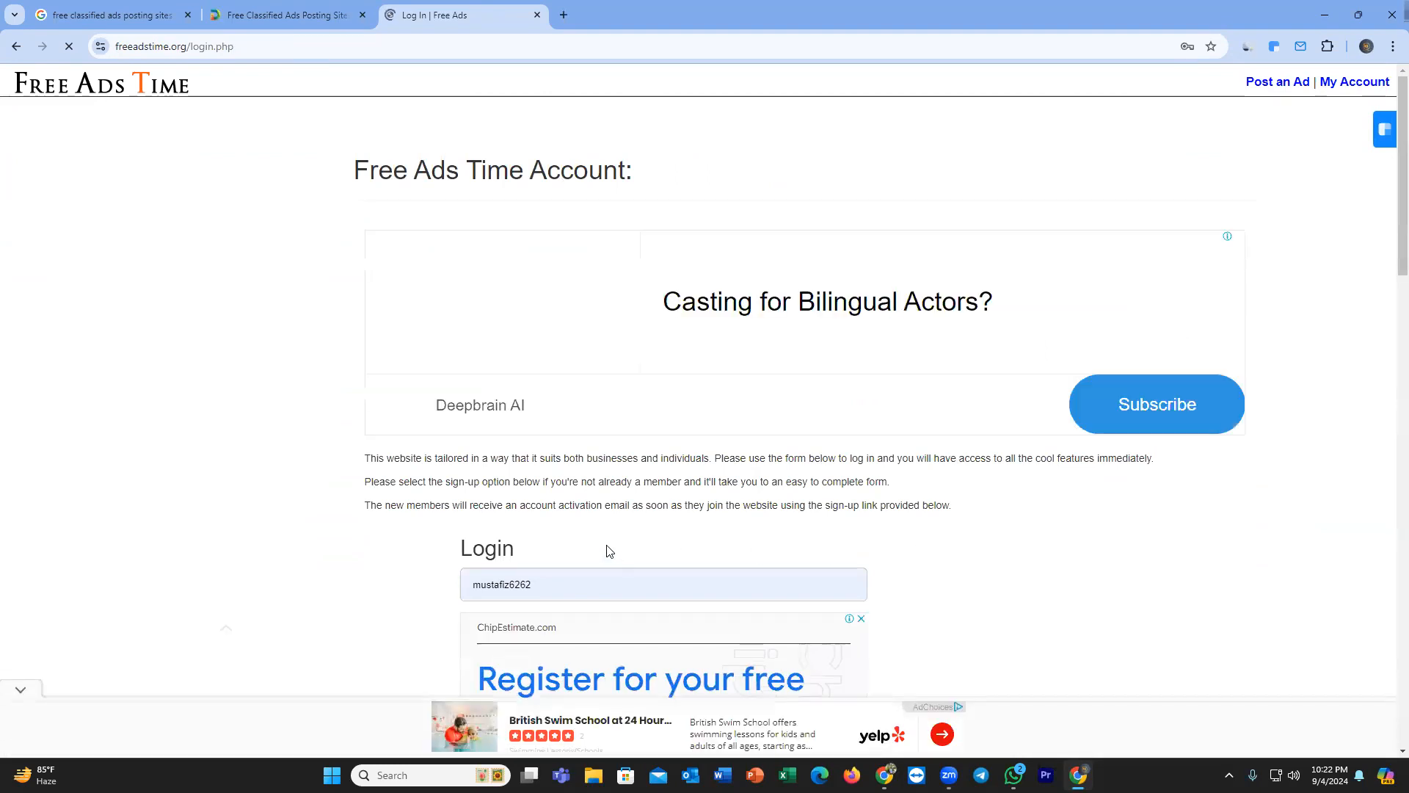
{"action": "scroll", "coordinate": [629, 364], "scroll_direction": "down", "scroll_amount": 5}
{"action": "scroll", "coordinate": [572, 311], "scroll_direction": "up", "scroll_amount": 1}
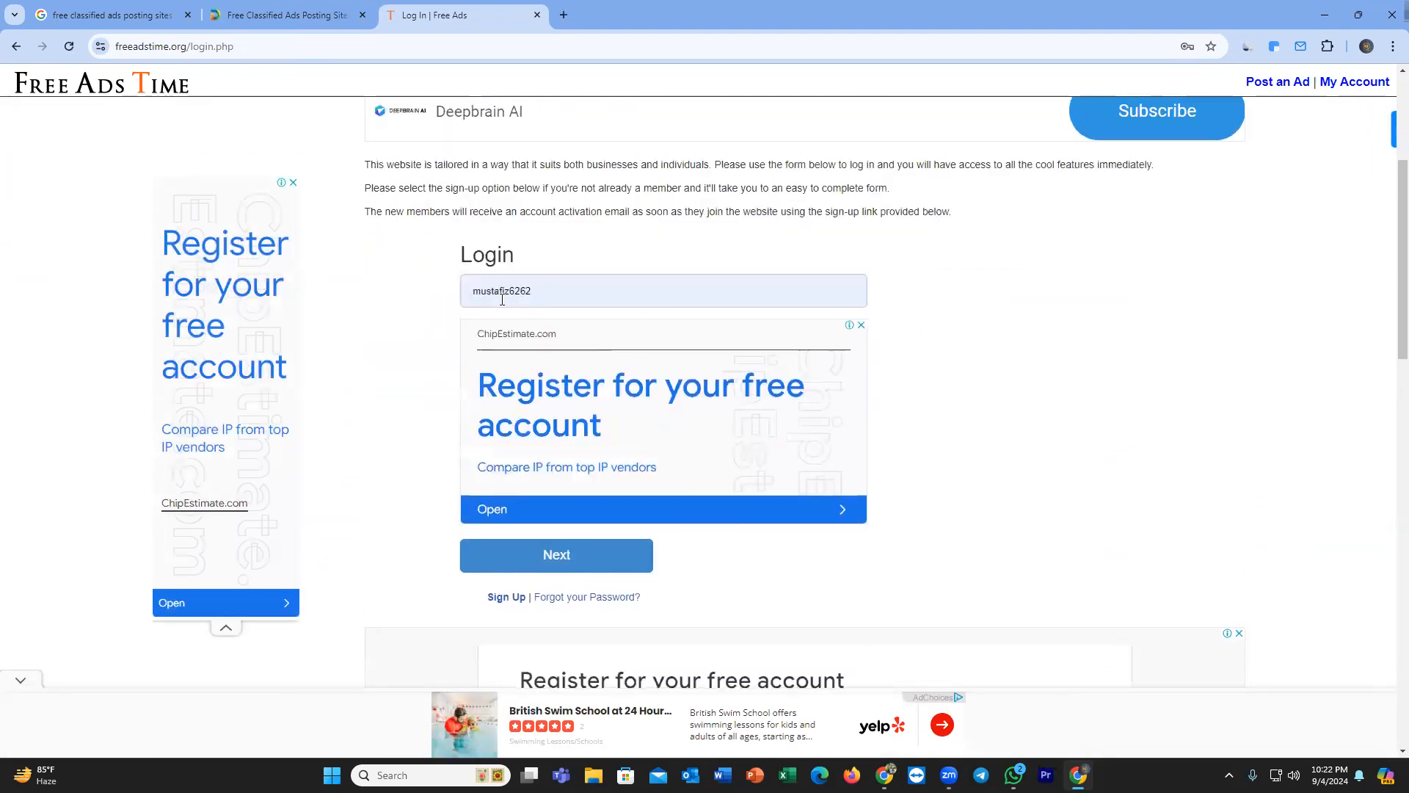
{"action": "scroll", "coordinate": [610, 295], "scroll_direction": "down", "scroll_amount": 4}
{"action": "left_click", "coordinate": [543, 261]}
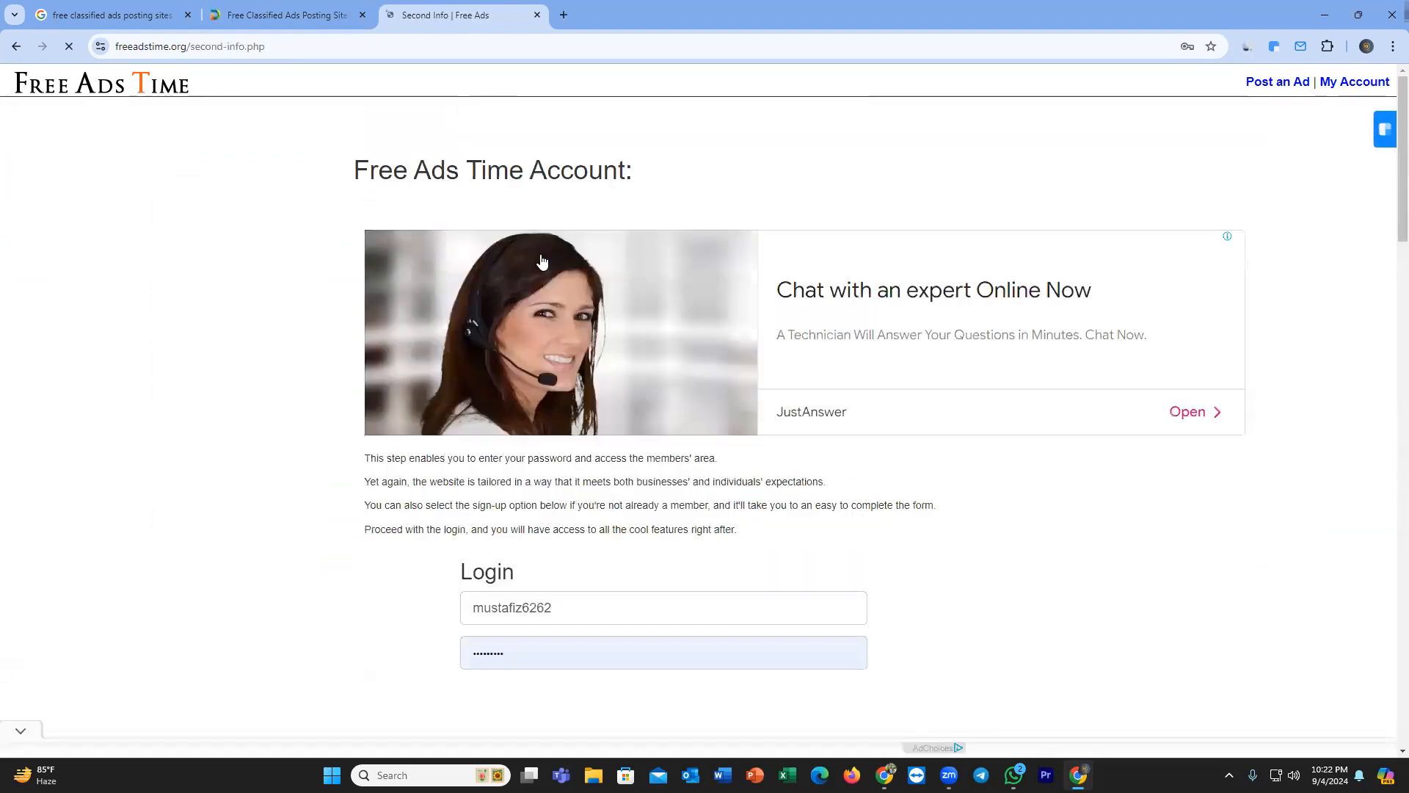
Enter the account password and log in.
{"action": "scroll", "coordinate": [546, 271], "scroll_direction": "down", "scroll_amount": 5}
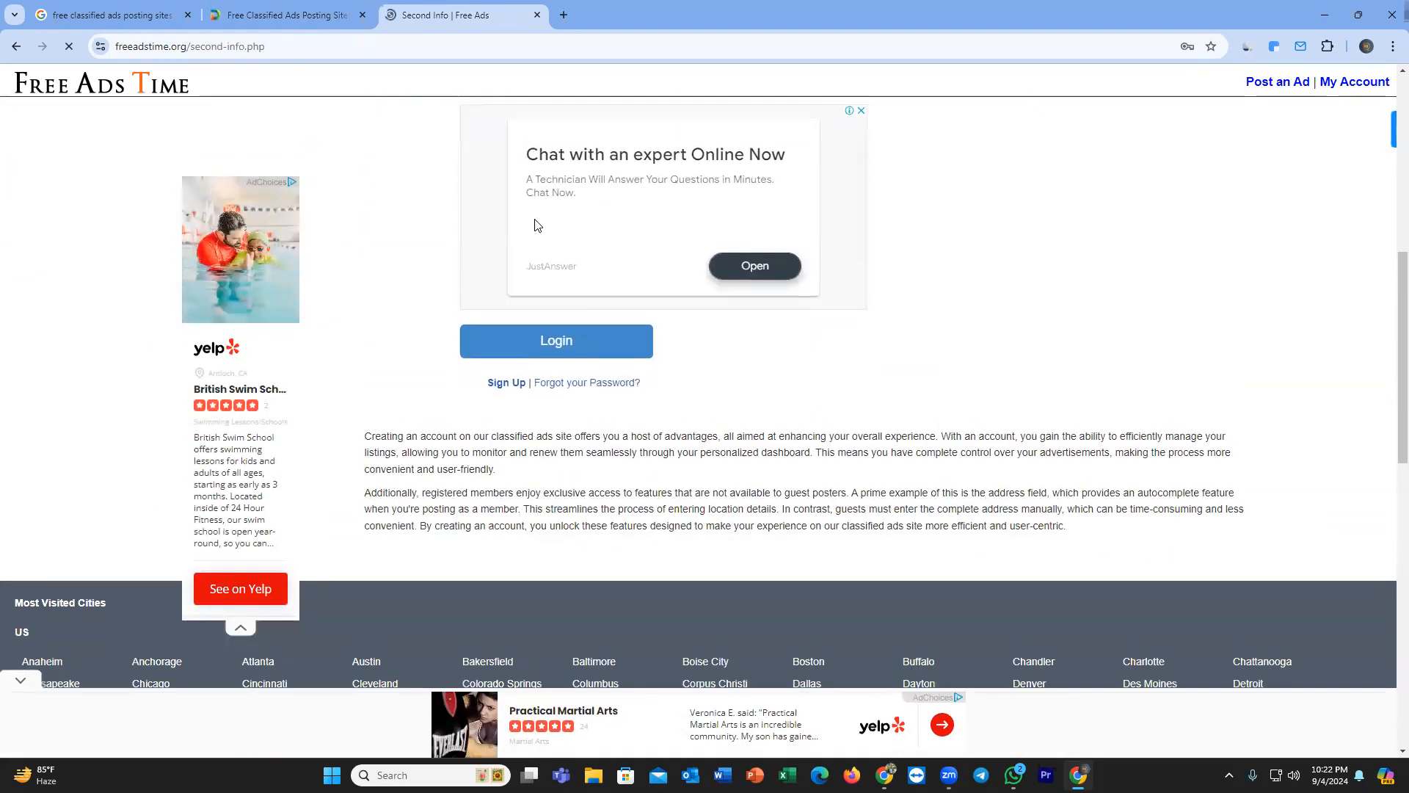
{"action": "scroll", "coordinate": [1025, 289], "scroll_direction": "up", "scroll_amount": 5}
{"action": "scroll", "coordinate": [654, 374], "scroll_direction": "down", "scroll_amount": 3}
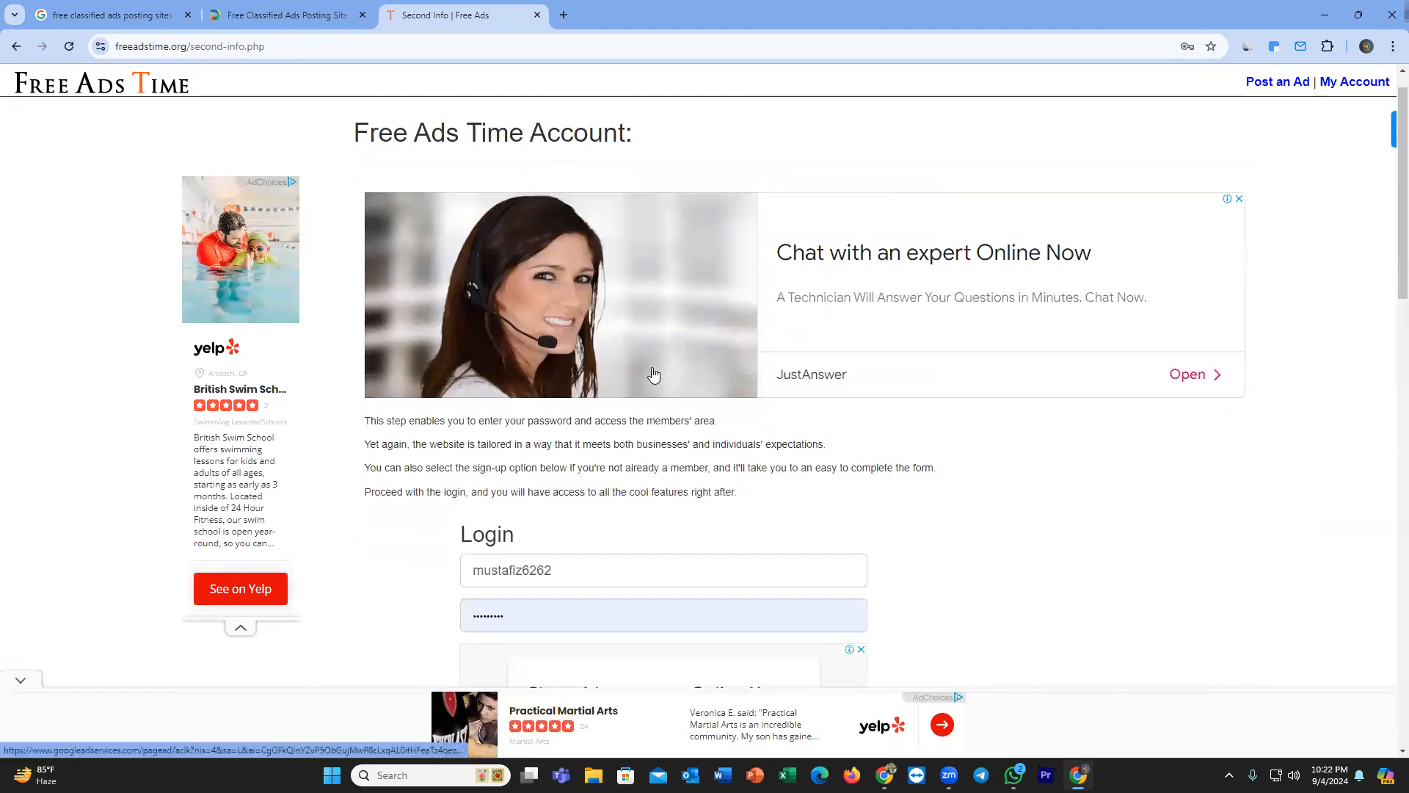
{"action": "scroll", "coordinate": [585, 419], "scroll_direction": "down", "scroll_amount": 1}
{"action": "scroll", "coordinate": [526, 220], "scroll_direction": "down", "scroll_amount": 2}
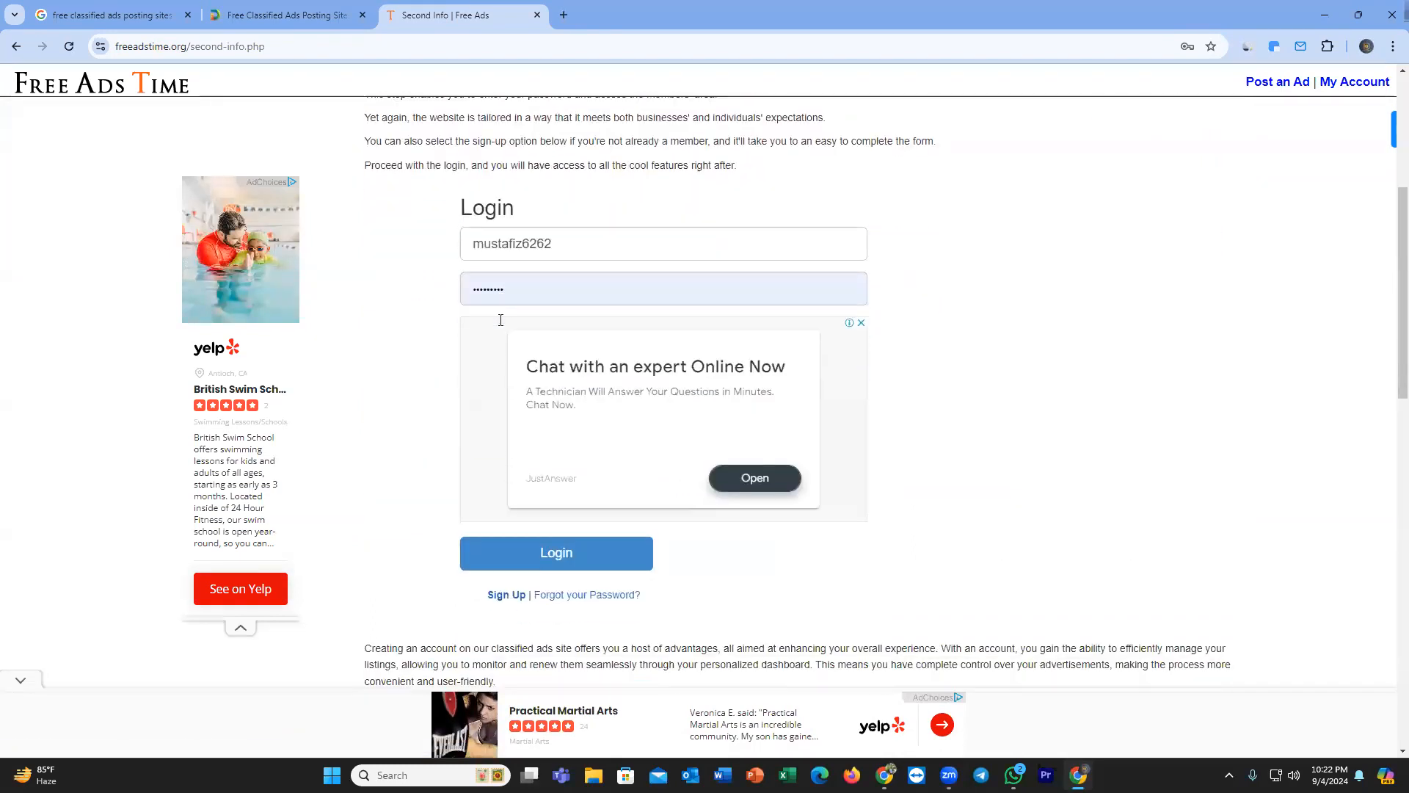
{"action": "left_click", "coordinate": [563, 548]}
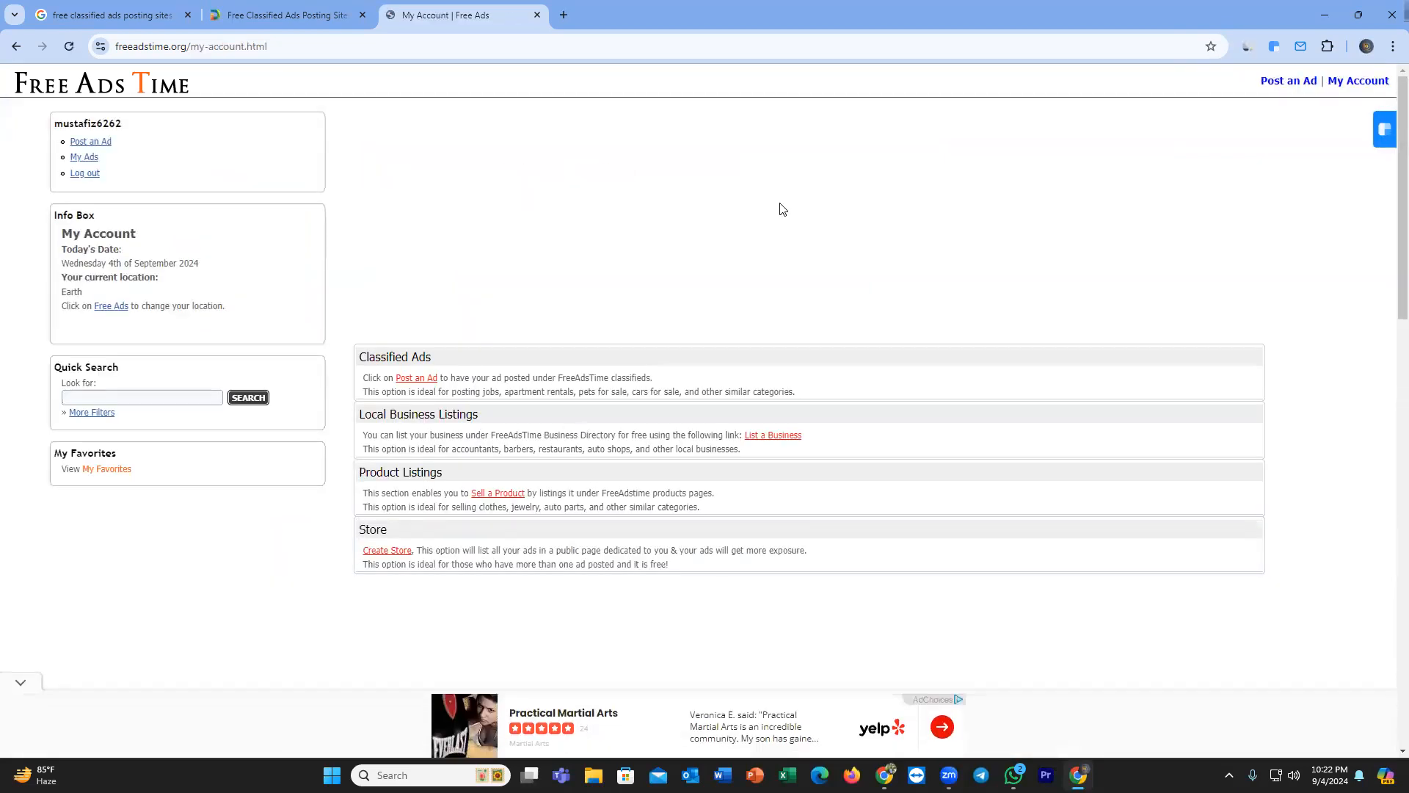
{"action": "left_click", "coordinate": [89, 158]}
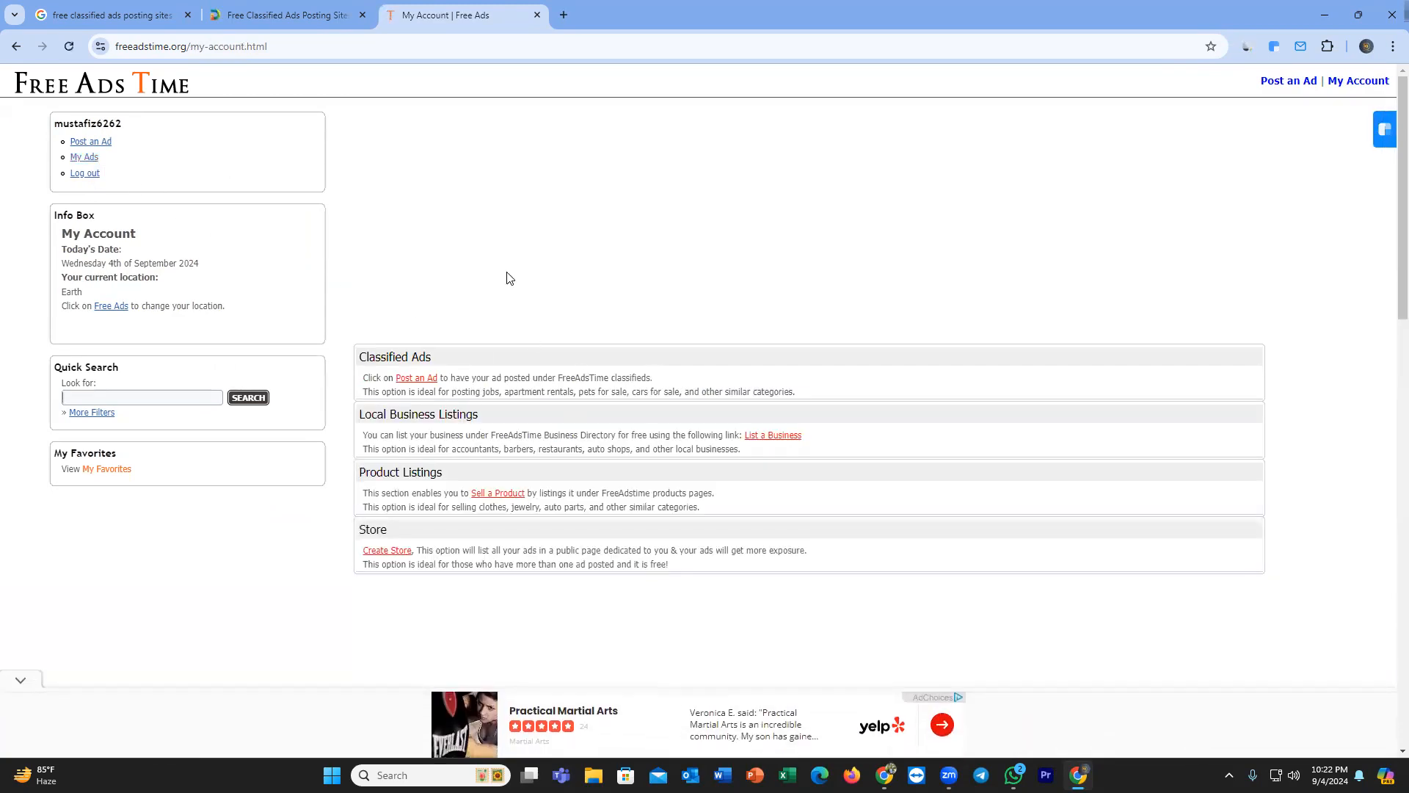
{"action": "scroll", "coordinate": [505, 298], "scroll_direction": "down", "scroll_amount": 1}
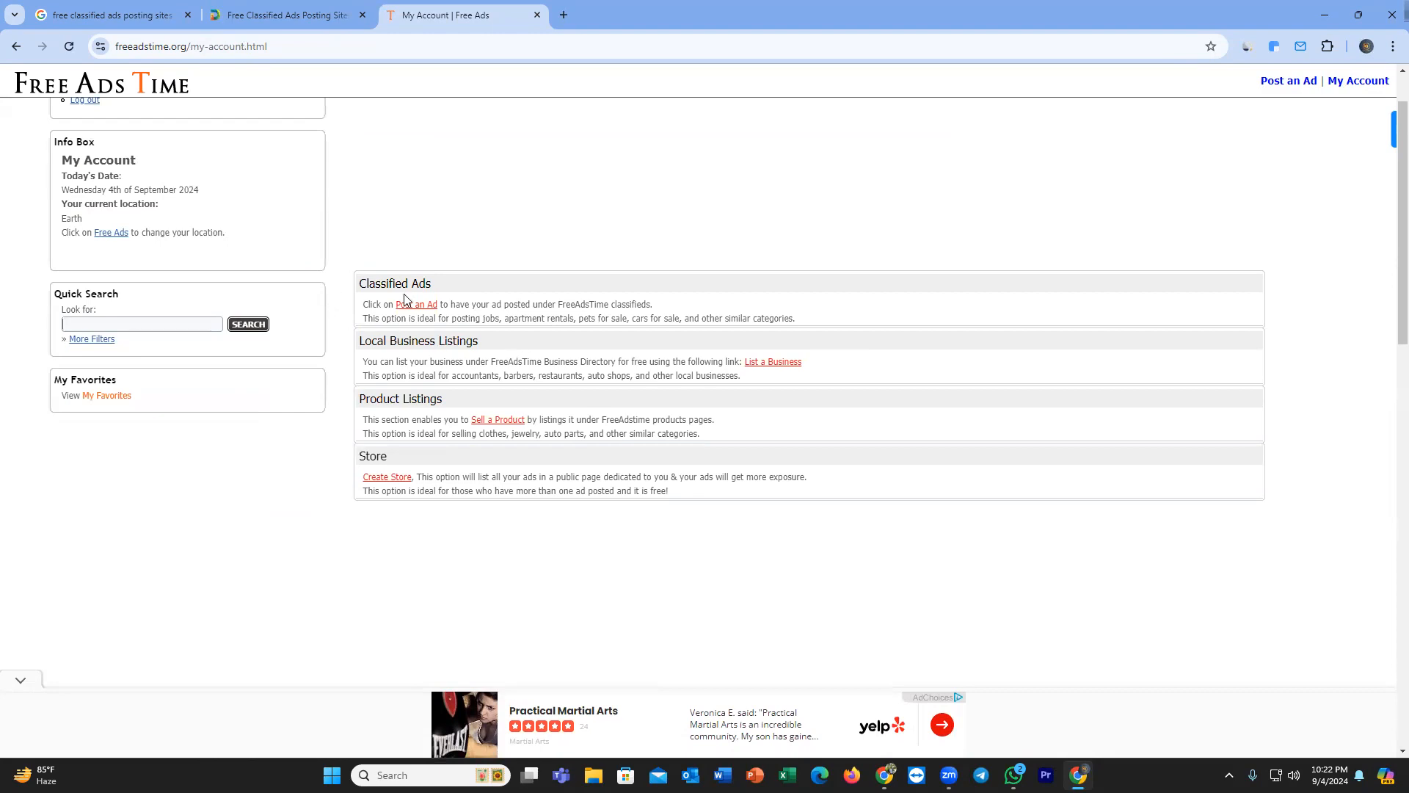
{"action": "scroll", "coordinate": [408, 298], "scroll_direction": "up", "scroll_amount": 1}
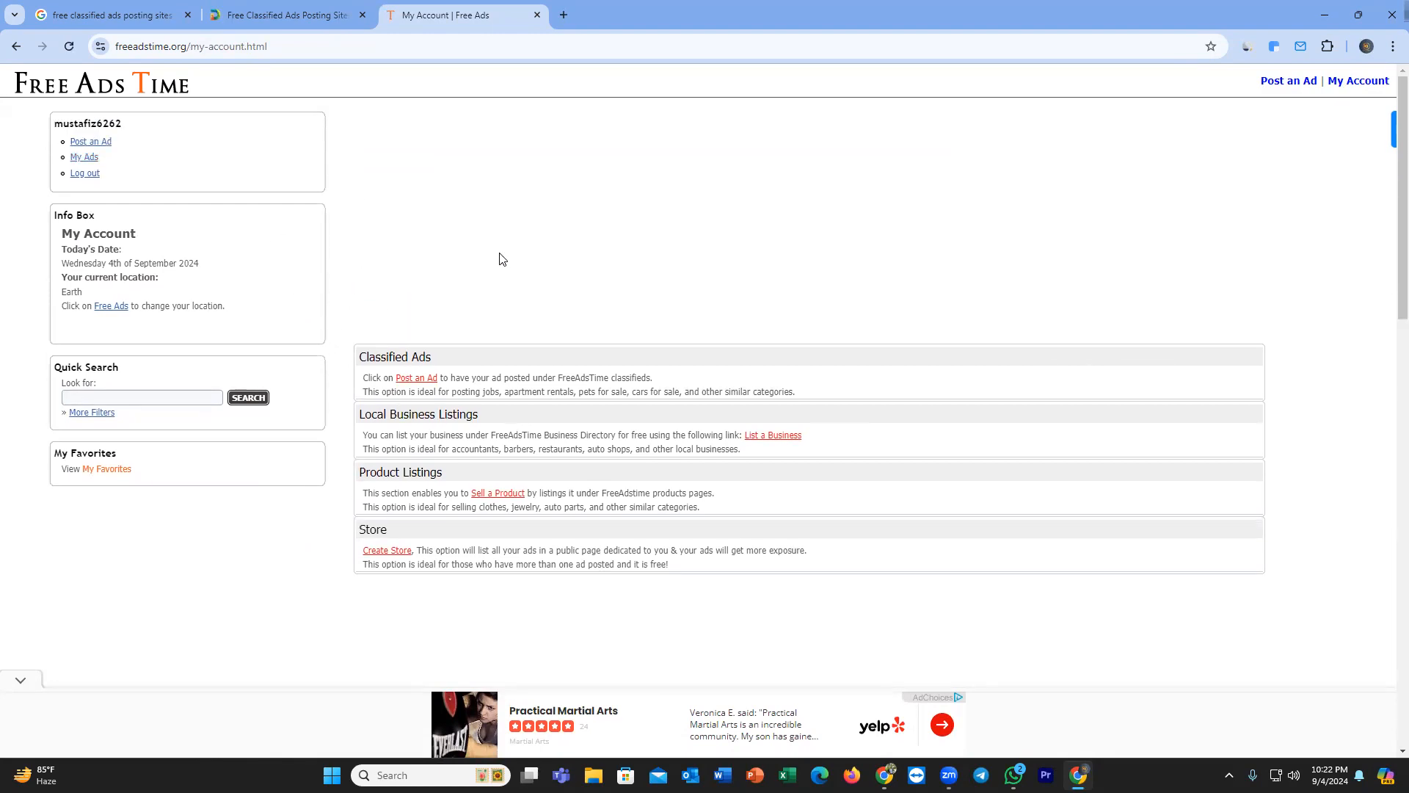
{"action": "scroll", "coordinate": [874, 491], "scroll_direction": "down", "scroll_amount": 10}
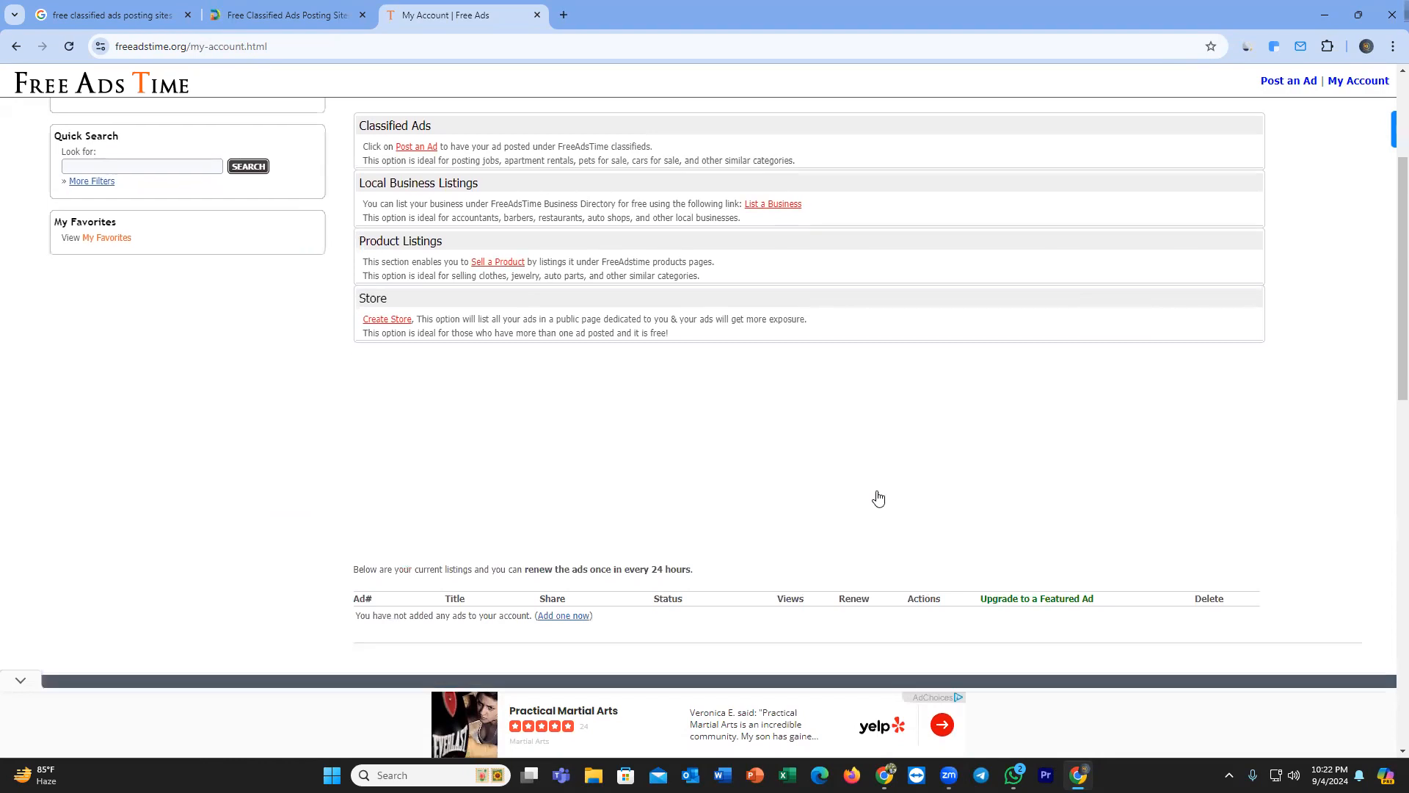
{"action": "scroll", "coordinate": [874, 473], "scroll_direction": "up", "scroll_amount": 10}
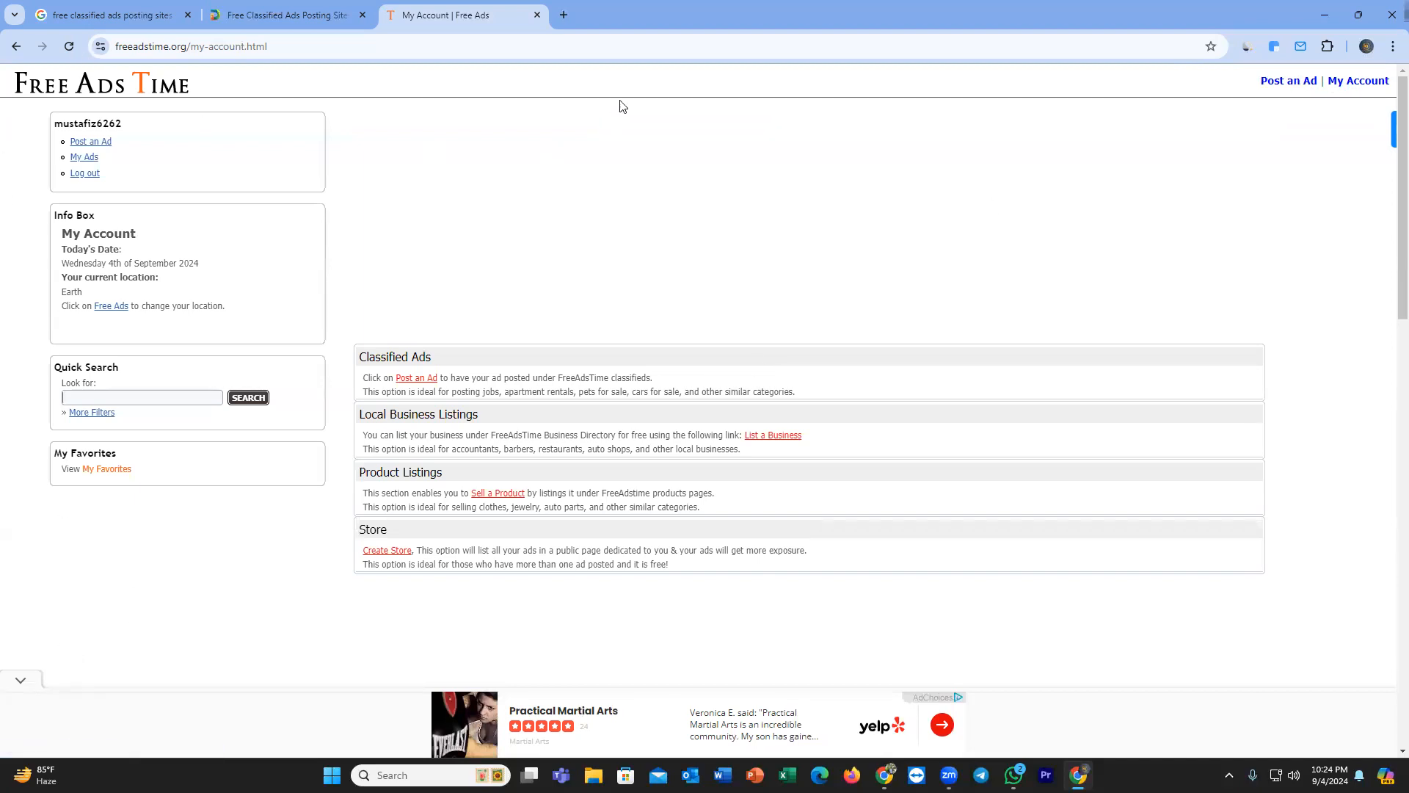
{"action": "scroll", "coordinate": [750, 437], "scroll_direction": "down", "scroll_amount": 5}
{"action": "scroll", "coordinate": [750, 437], "scroll_direction": "down", "scroll_amount": 4}
{"action": "scroll", "coordinate": [748, 438], "scroll_direction": "up", "scroll_amount": 4}
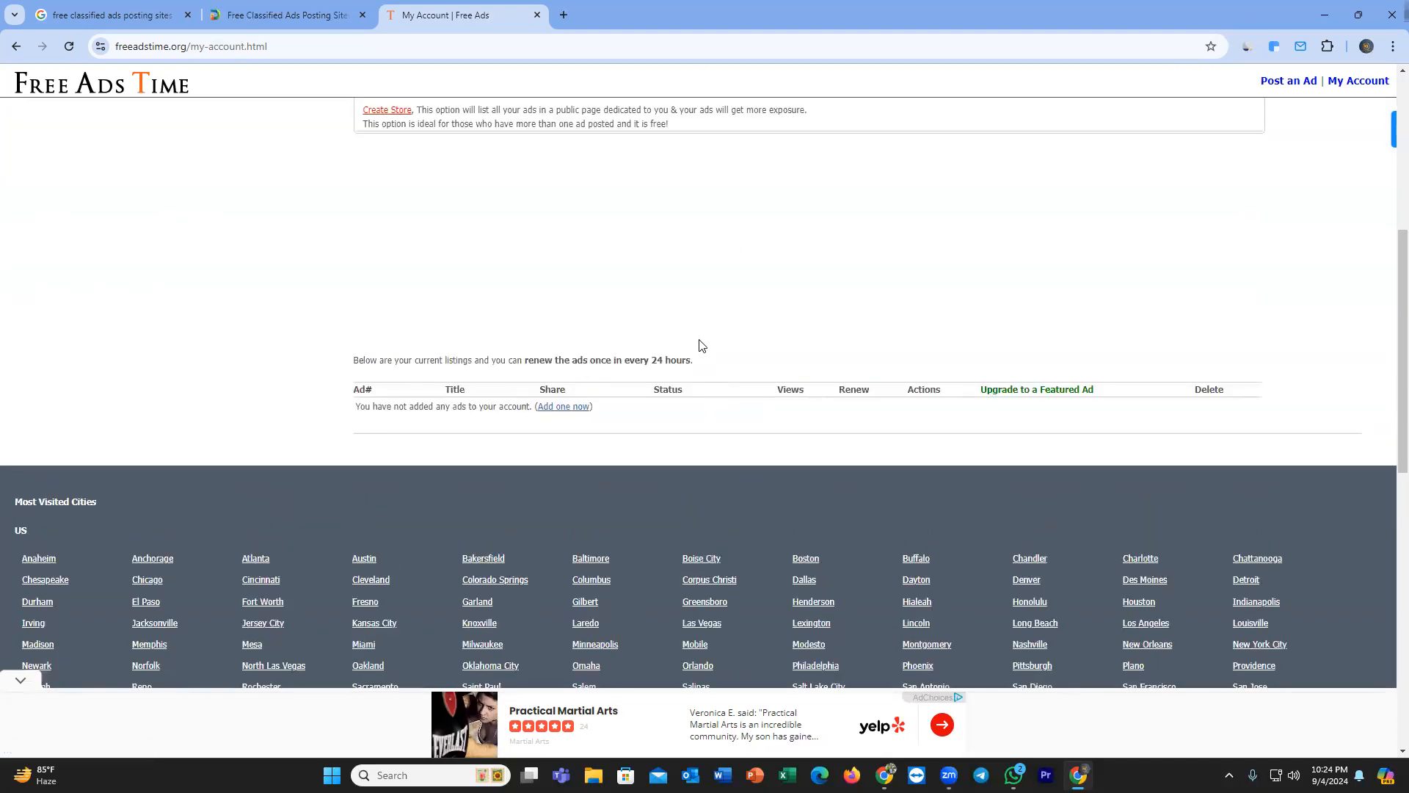
{"action": "scroll", "coordinate": [785, 419], "scroll_direction": "up", "scroll_amount": 5}
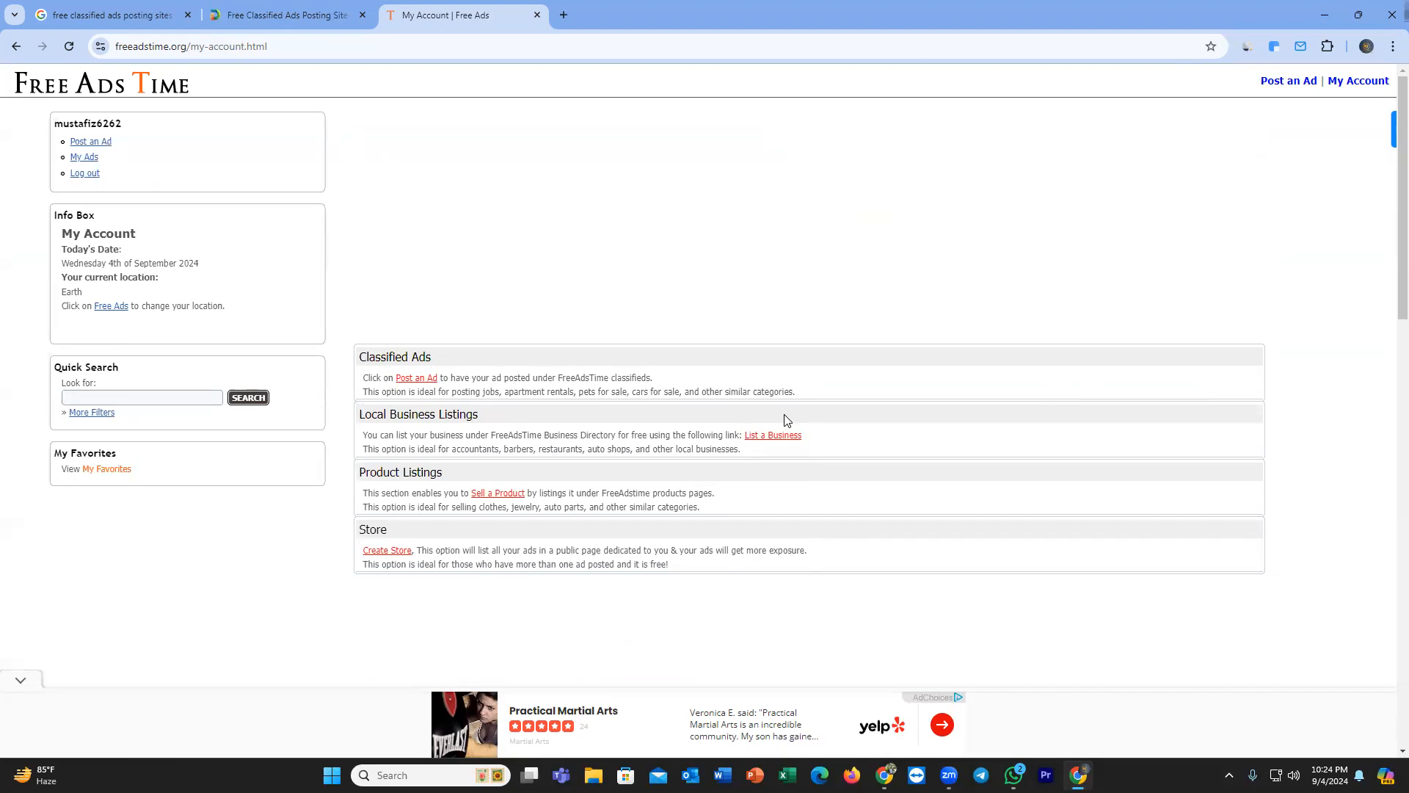
{"action": "scroll", "coordinate": [769, 411], "scroll_direction": "down", "scroll_amount": 3}
{"action": "scroll", "coordinate": [767, 407], "scroll_direction": "up", "scroll_amount": 3}
{"action": "scroll", "coordinate": [455, 359], "scroll_direction": "down", "scroll_amount": 1}
{"action": "scroll", "coordinate": [455, 359], "scroll_direction": "down", "scroll_amount": 5}
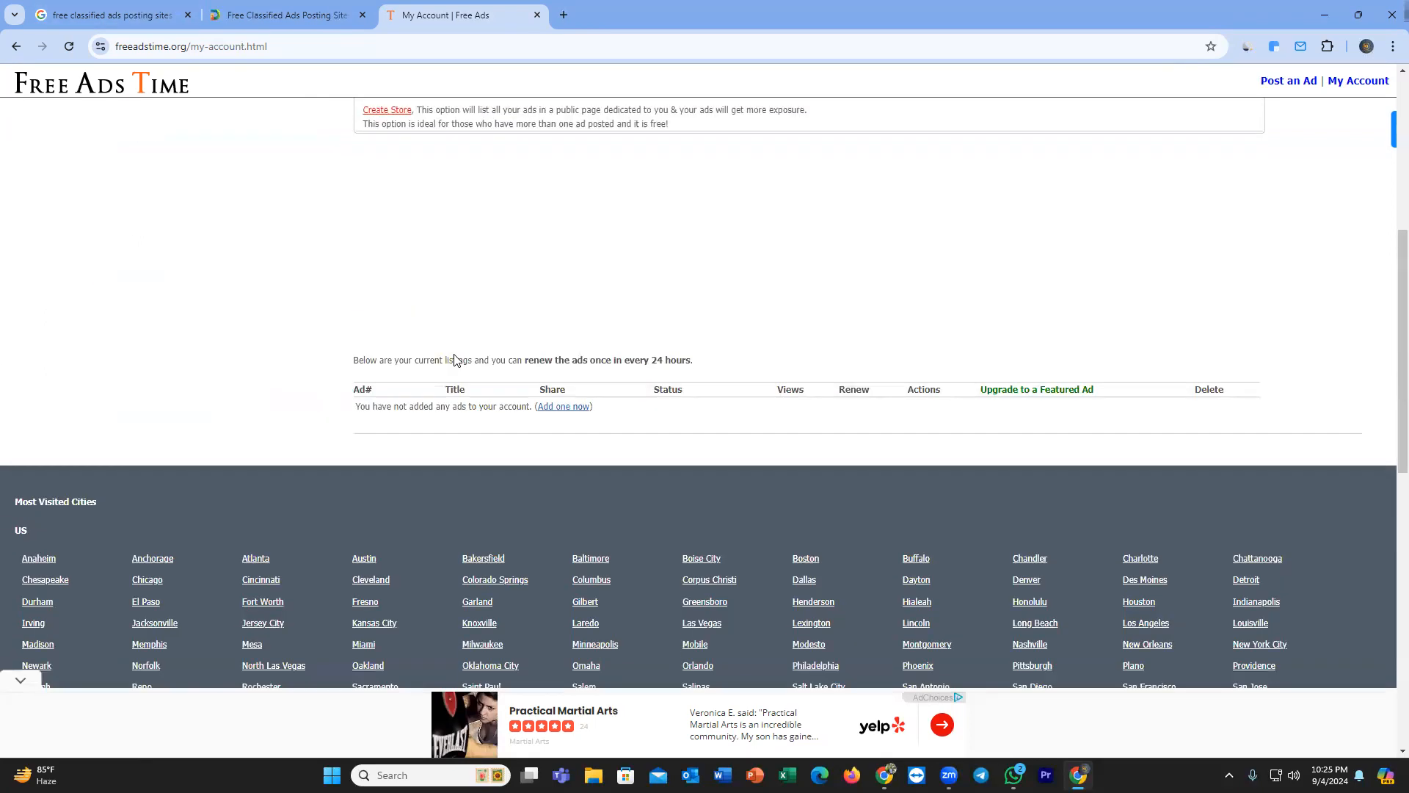
{"action": "scroll", "coordinate": [453, 360], "scroll_direction": "down", "scroll_amount": 10}
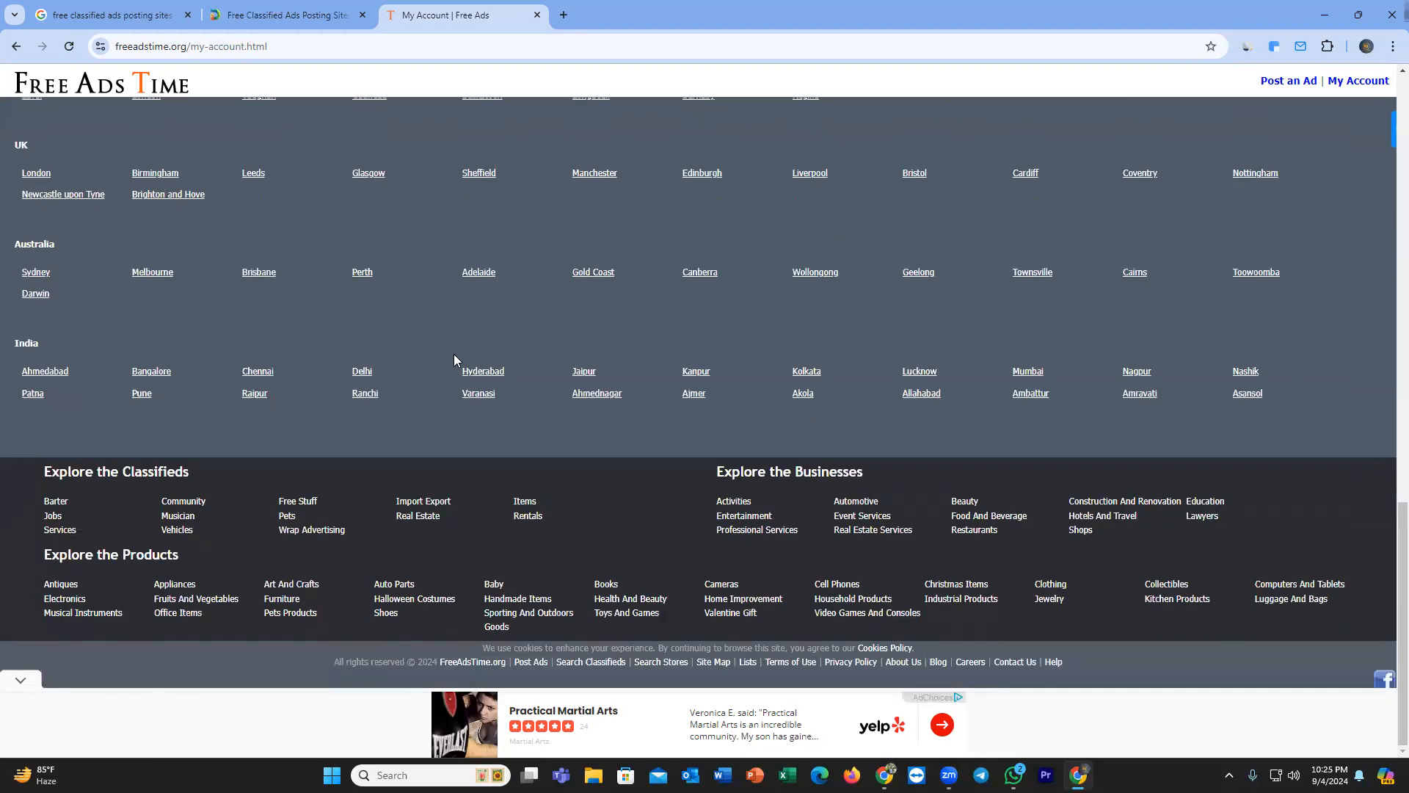
{"action": "scroll", "coordinate": [453, 356], "scroll_direction": "up", "scroll_amount": 12}
{"action": "scroll", "coordinate": [449, 359], "scroll_direction": "down", "scroll_amount": 7}
{"action": "scroll", "coordinate": [448, 360], "scroll_direction": "up", "scroll_amount": 7}
{"action": "scroll", "coordinate": [447, 360], "scroll_direction": "up", "scroll_amount": 2}
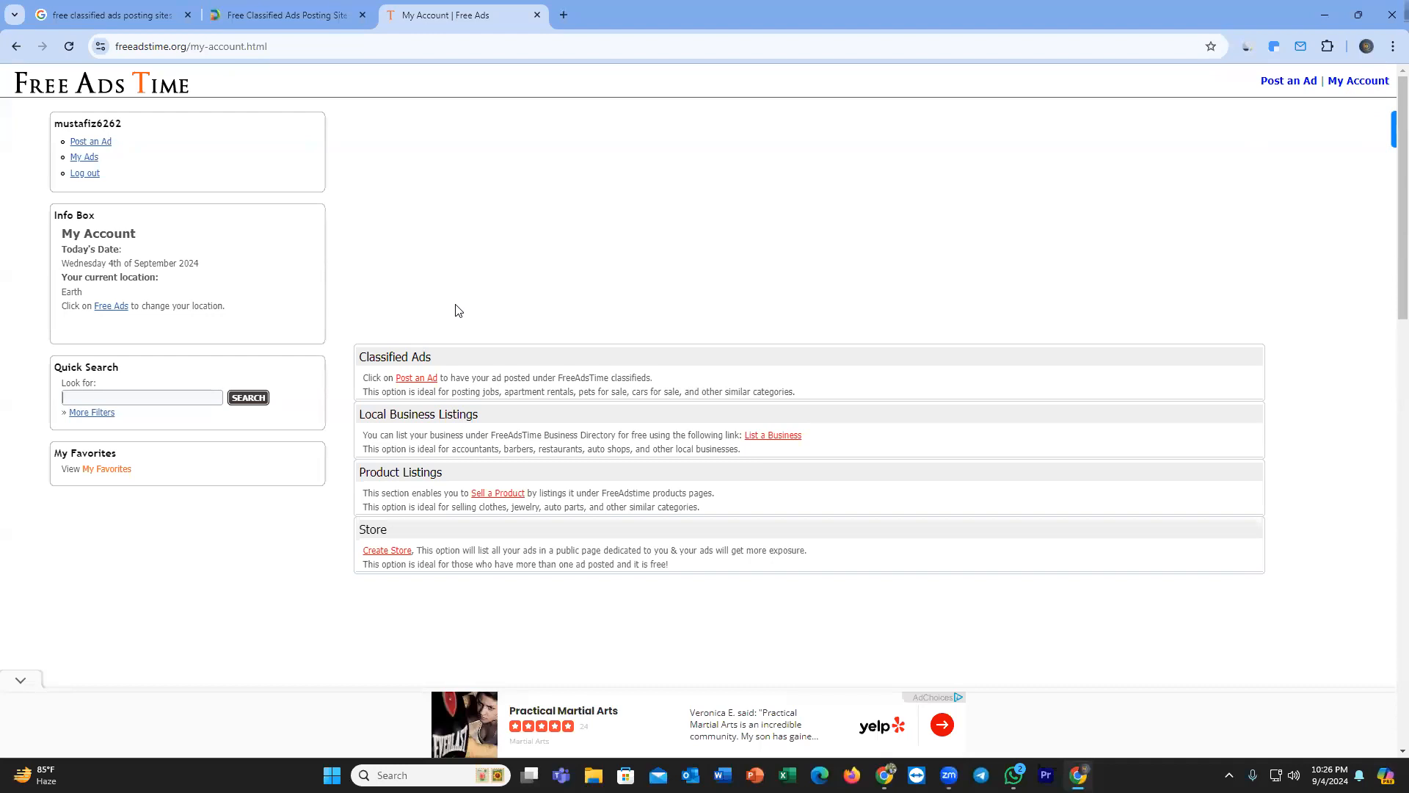
Go to Post an Ad and close the interstitial pop-up ad.
{"action": "left_click", "coordinate": [1284, 83]}
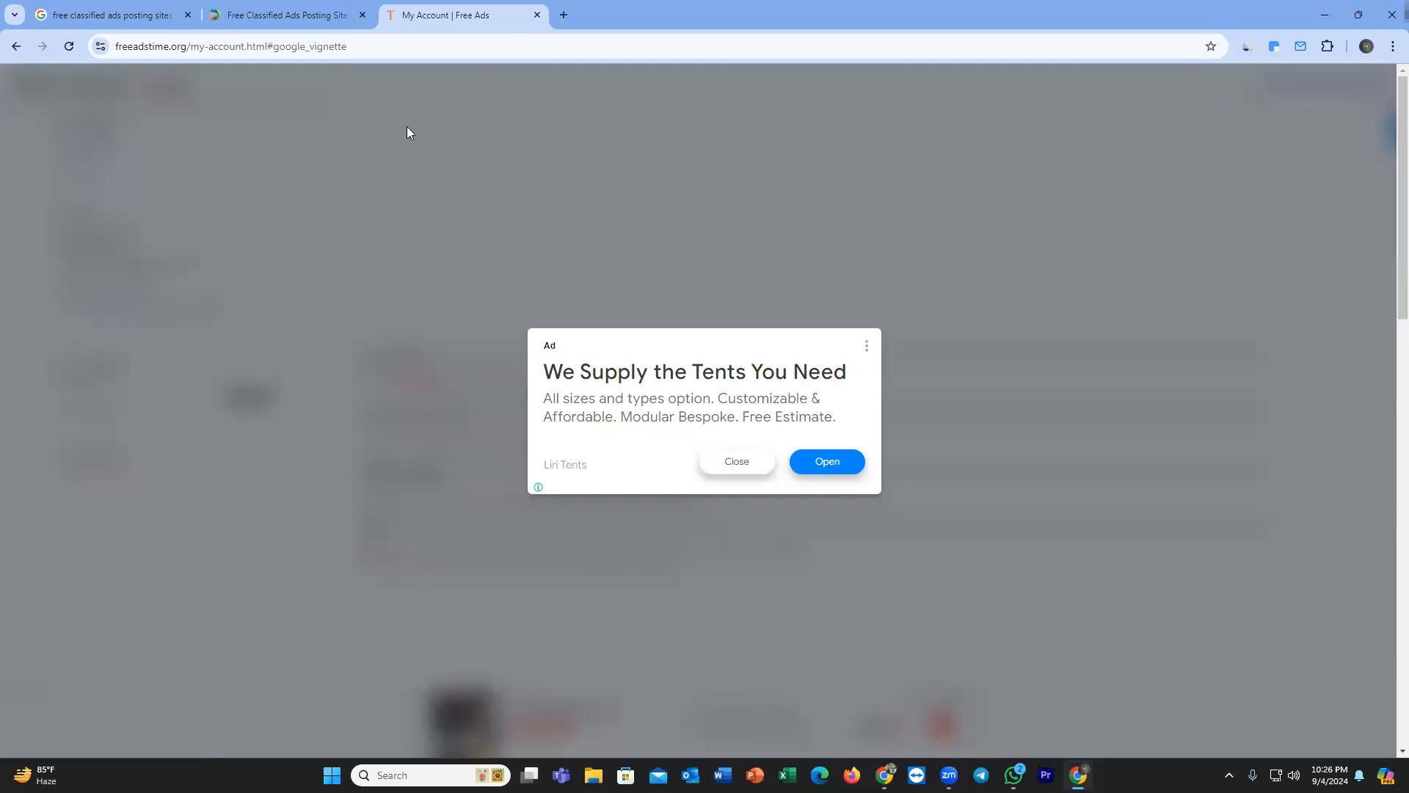
{"action": "left_click", "coordinate": [730, 466]}
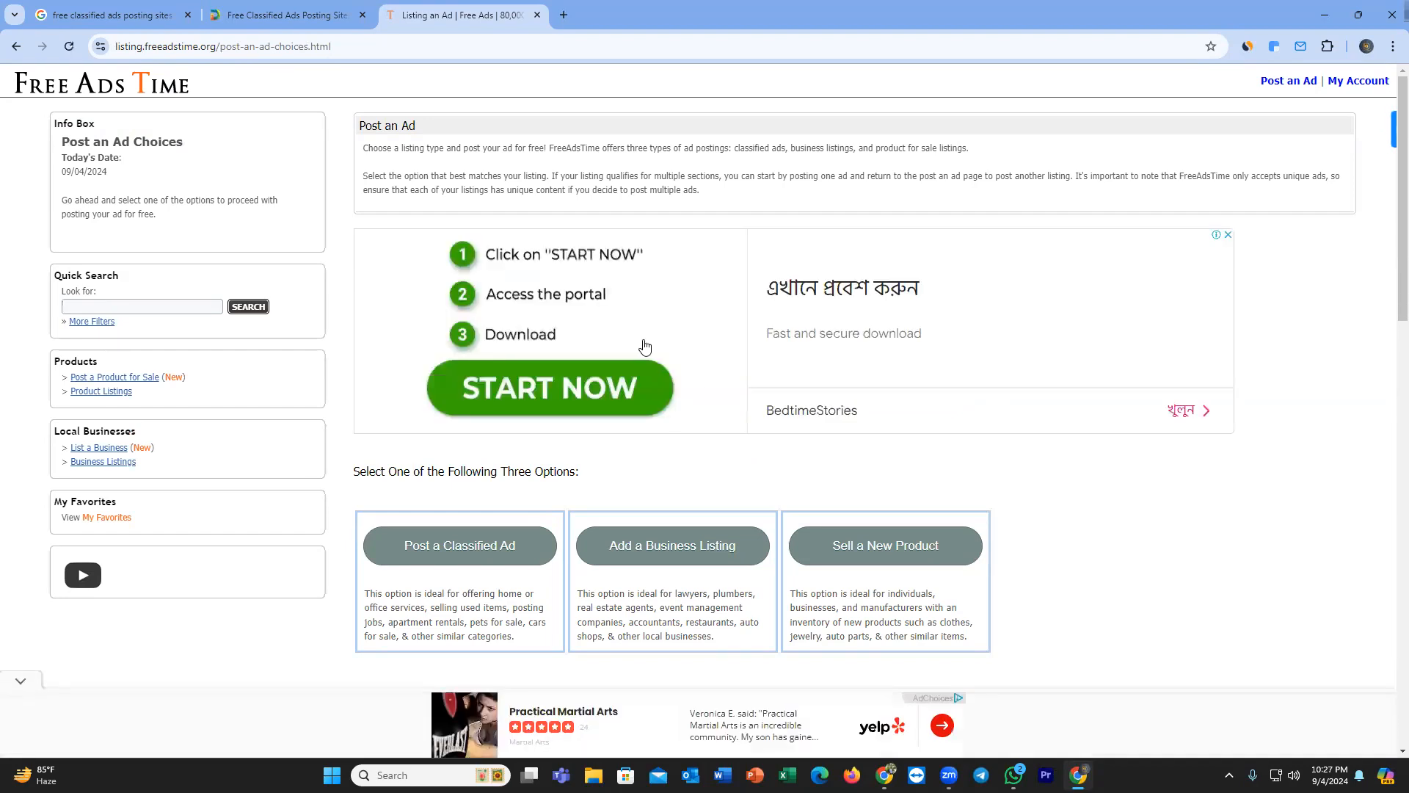
Scroll through the posting choices: classified ads, local business listings and new products.
{"action": "scroll", "coordinate": [755, 399], "scroll_direction": "down", "scroll_amount": 2}
{"action": "scroll", "coordinate": [515, 427], "scroll_direction": "down", "scroll_amount": 3}
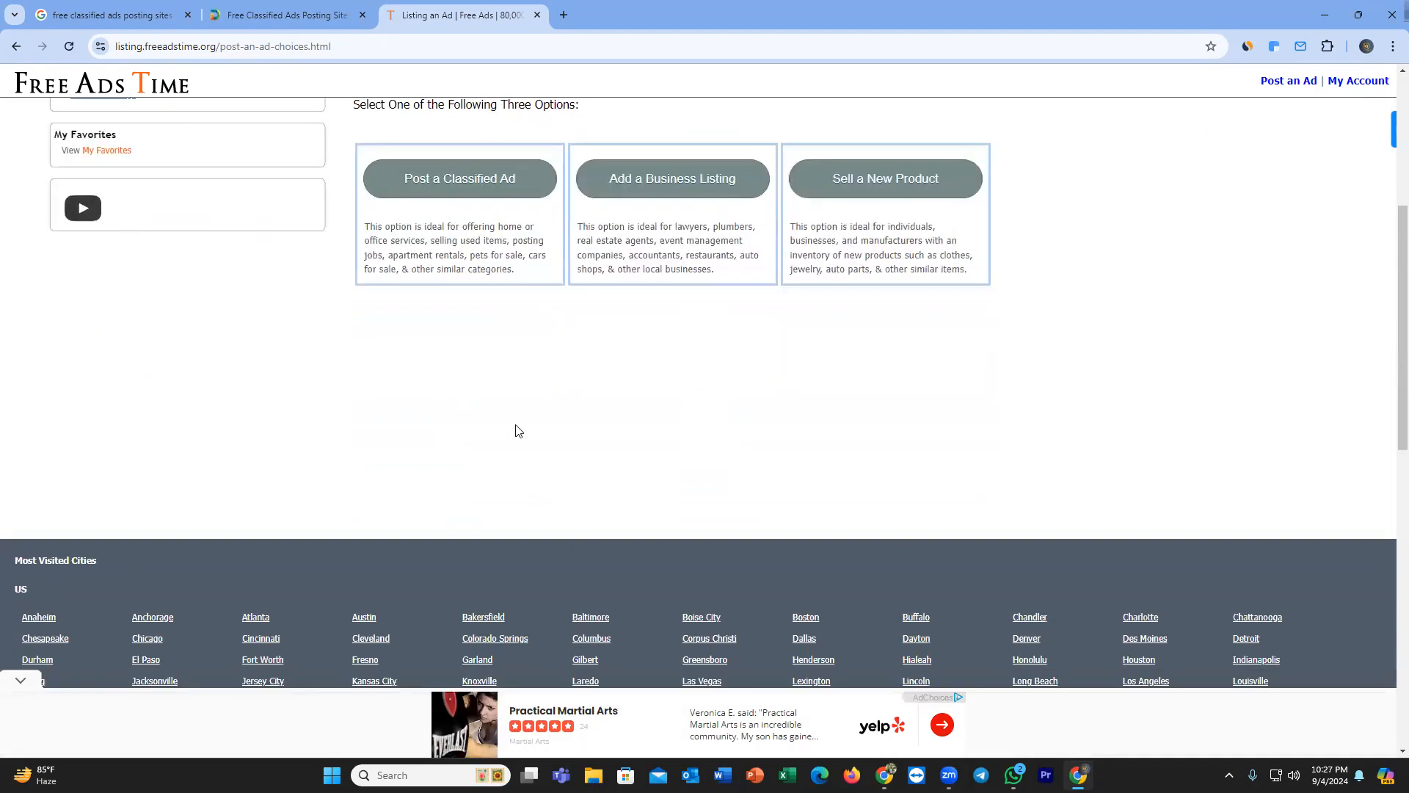
{"action": "scroll", "coordinate": [513, 428], "scroll_direction": "up", "scroll_amount": 2}
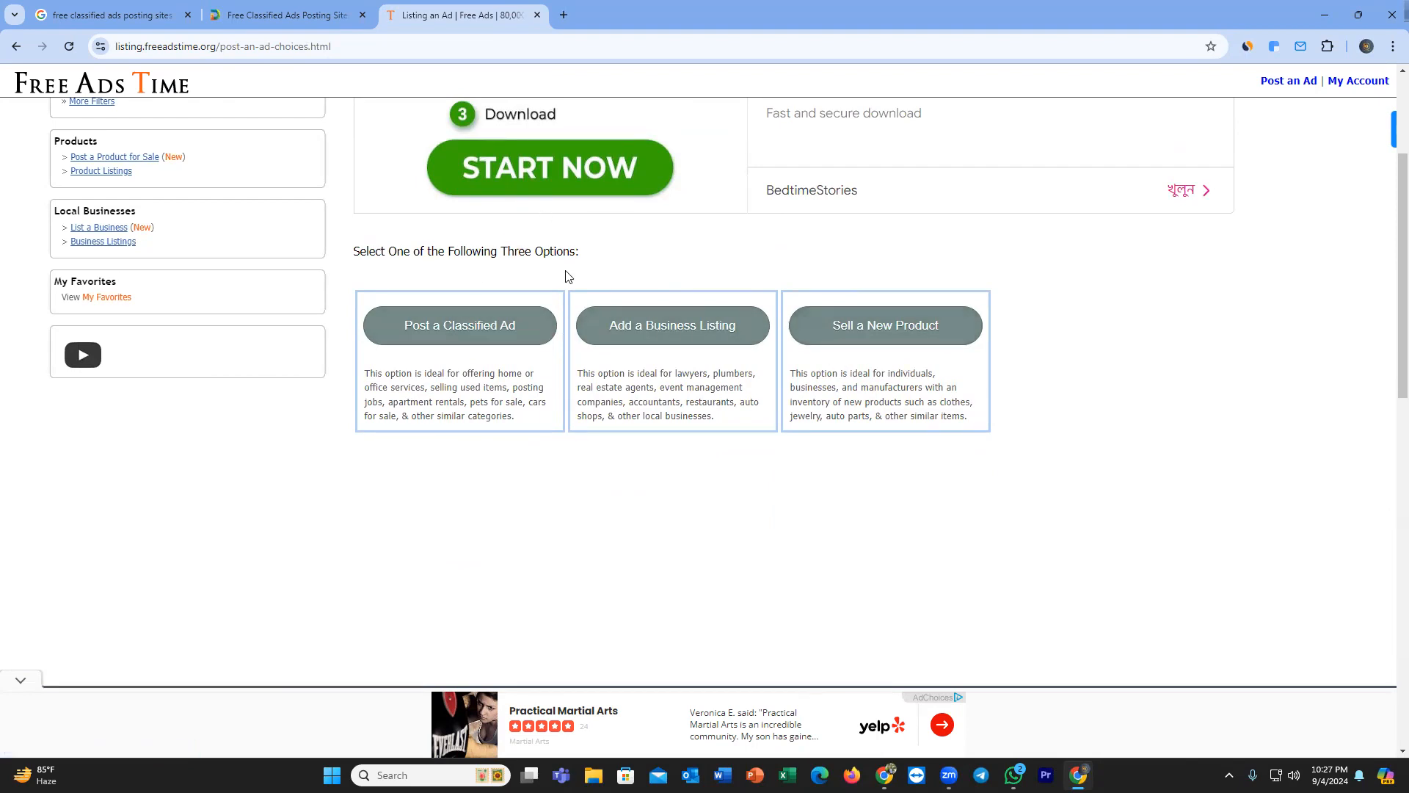
{"action": "scroll", "coordinate": [571, 290], "scroll_direction": "up", "scroll_amount": 3}
{"action": "scroll", "coordinate": [571, 290], "scroll_direction": "down", "scroll_amount": 2}
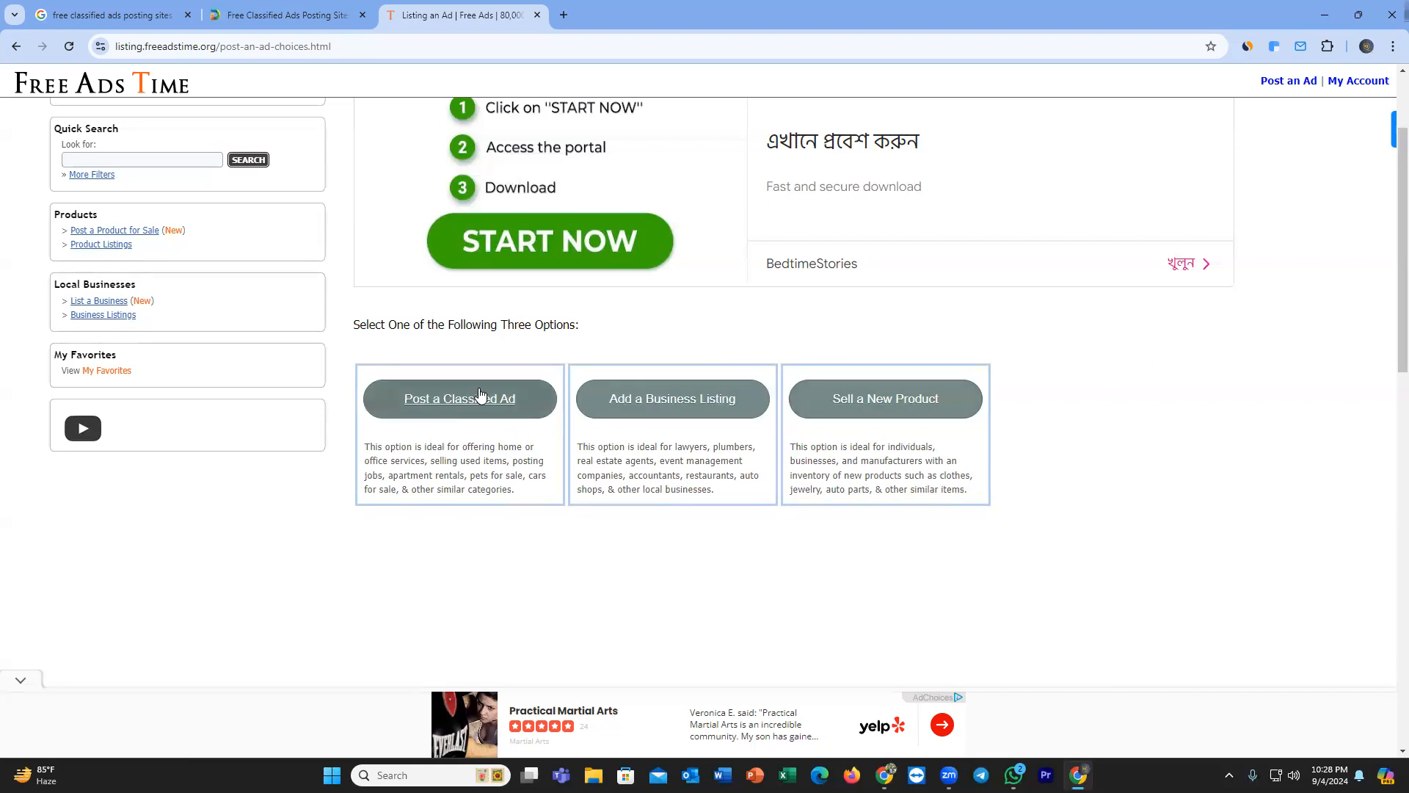
{"action": "left_click", "coordinate": [465, 407]}
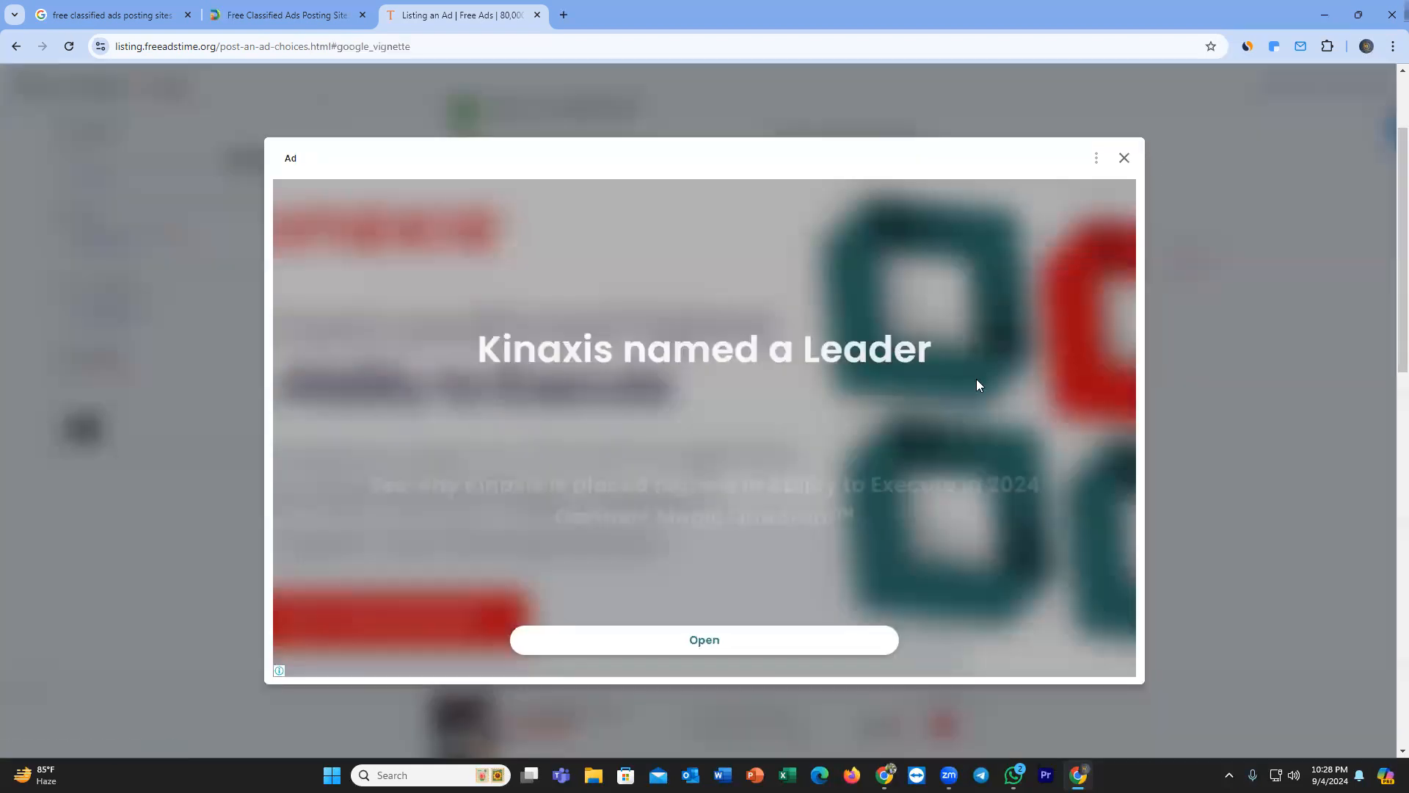
{"action": "left_click", "coordinate": [1125, 160]}
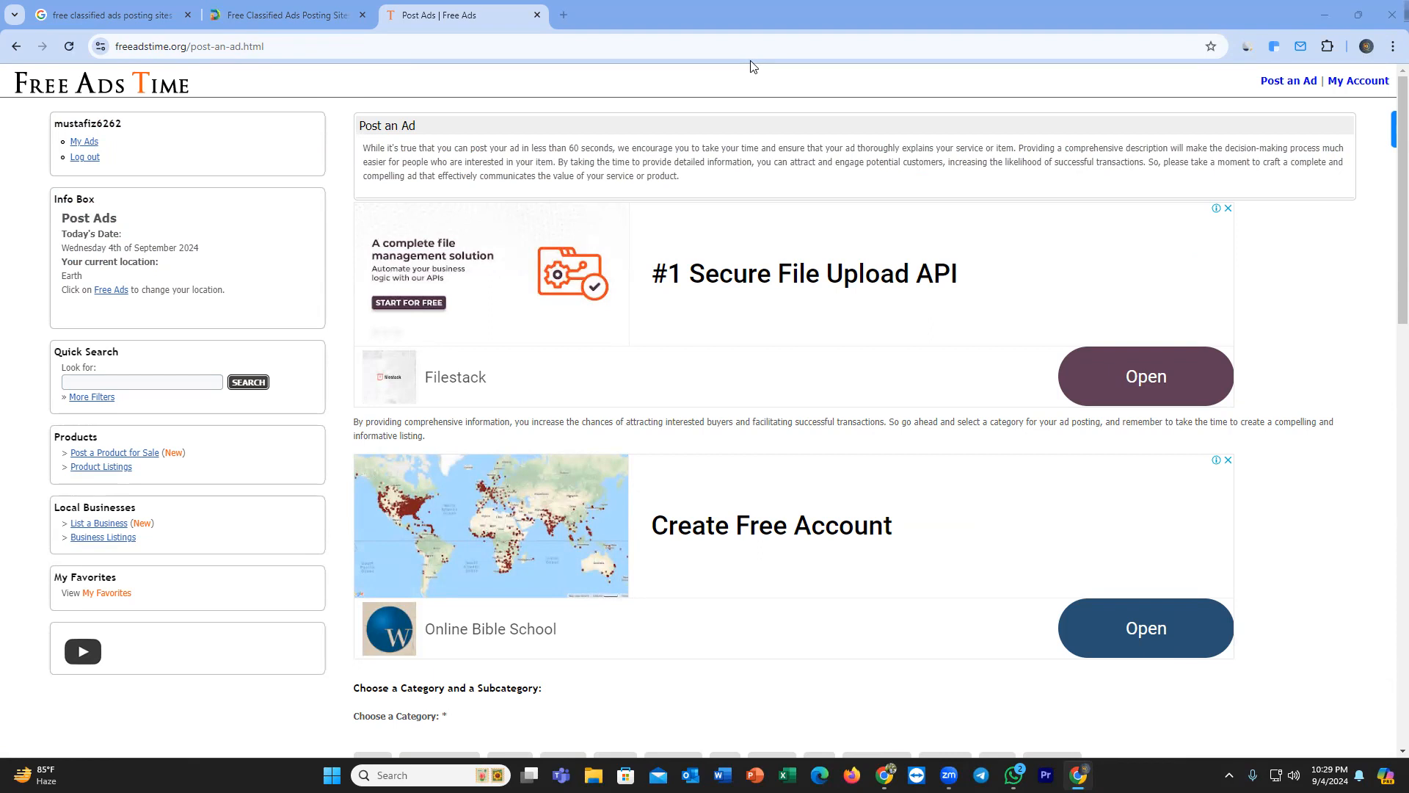
{"action": "scroll", "coordinate": [750, 66], "scroll_direction": "down", "scroll_amount": 1}
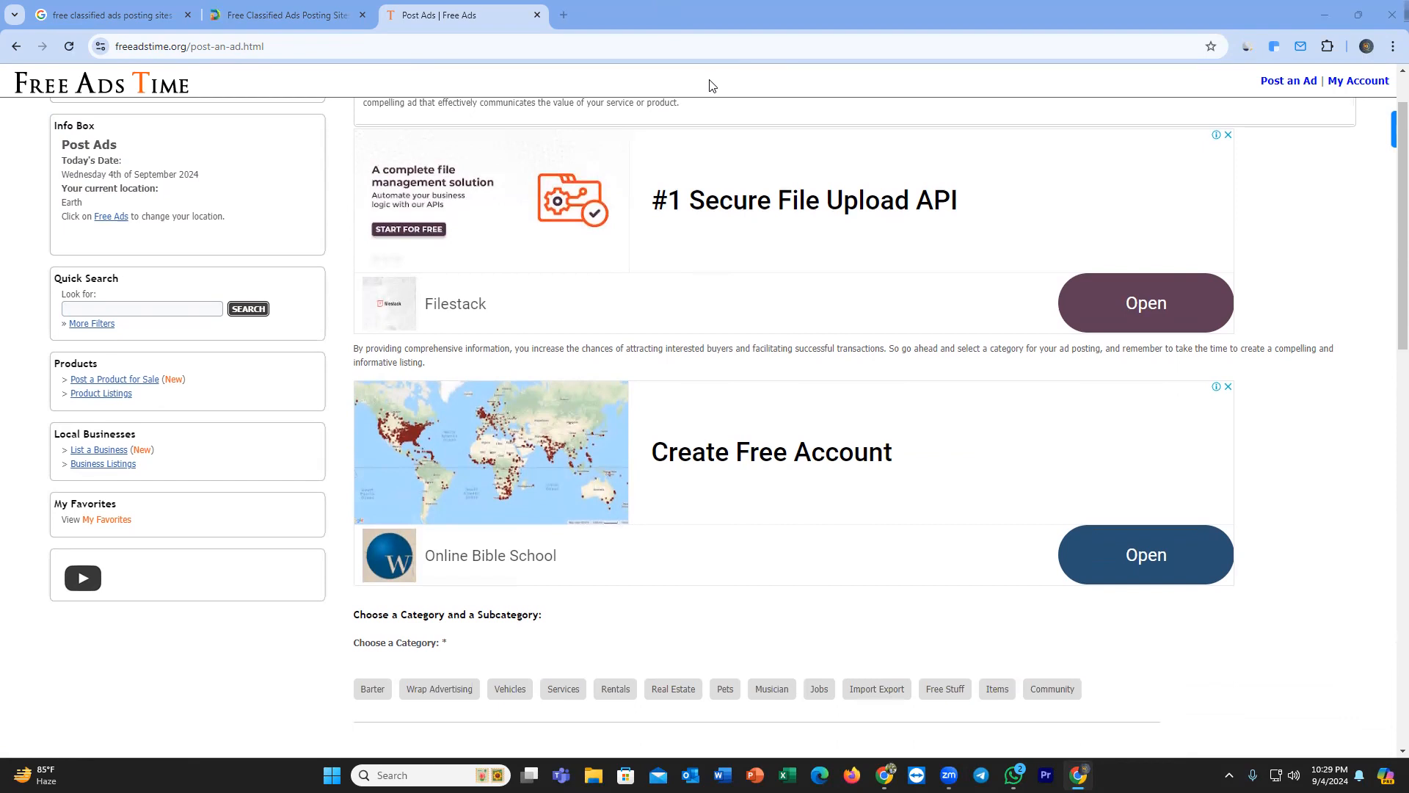
{"action": "scroll", "coordinate": [747, 391], "scroll_direction": "down", "scroll_amount": 3}
{"action": "scroll", "coordinate": [745, 388], "scroll_direction": "down", "scroll_amount": 1}
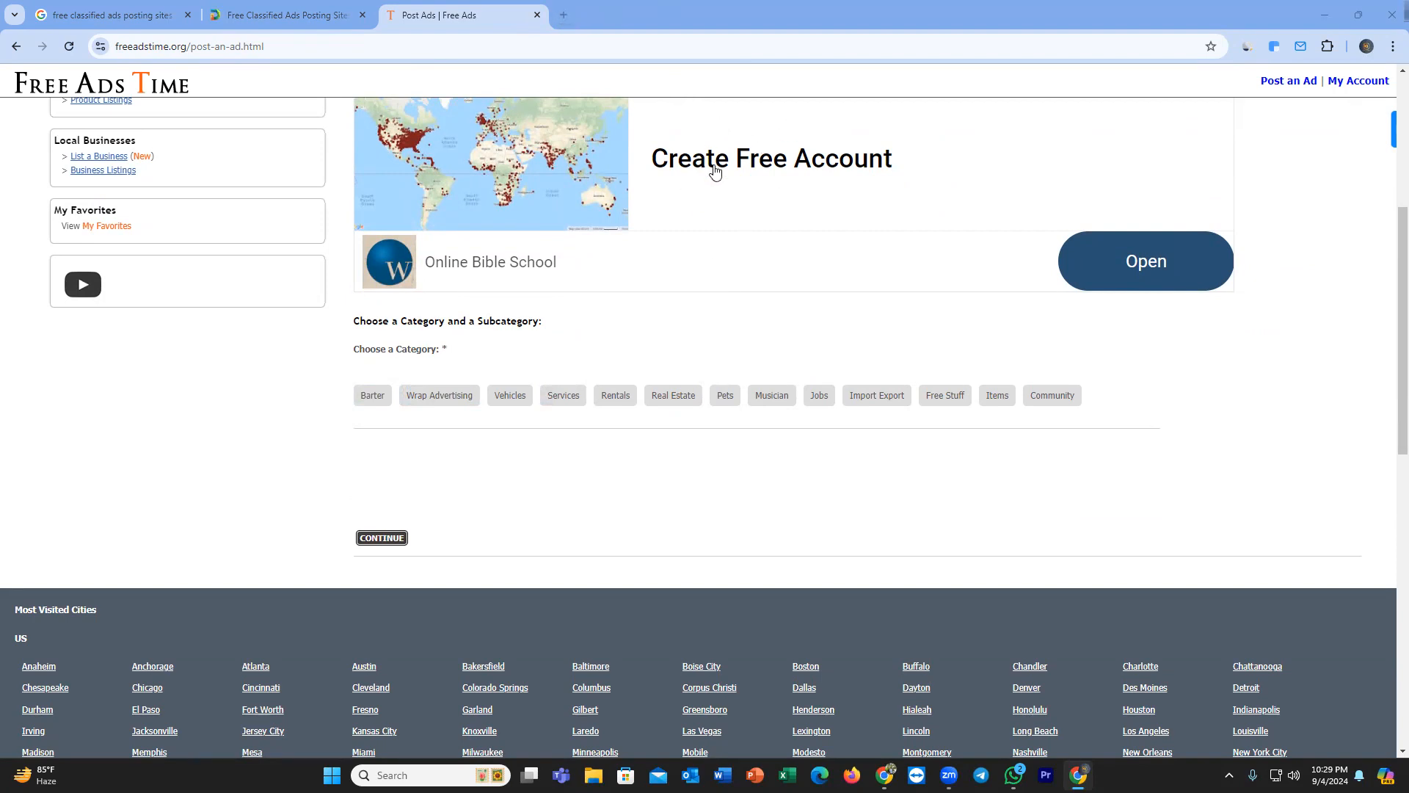
Choose the Rentals category and Houses For Rent subcategory, then continue to Ad Region.
{"action": "left_click", "coordinate": [617, 402]}
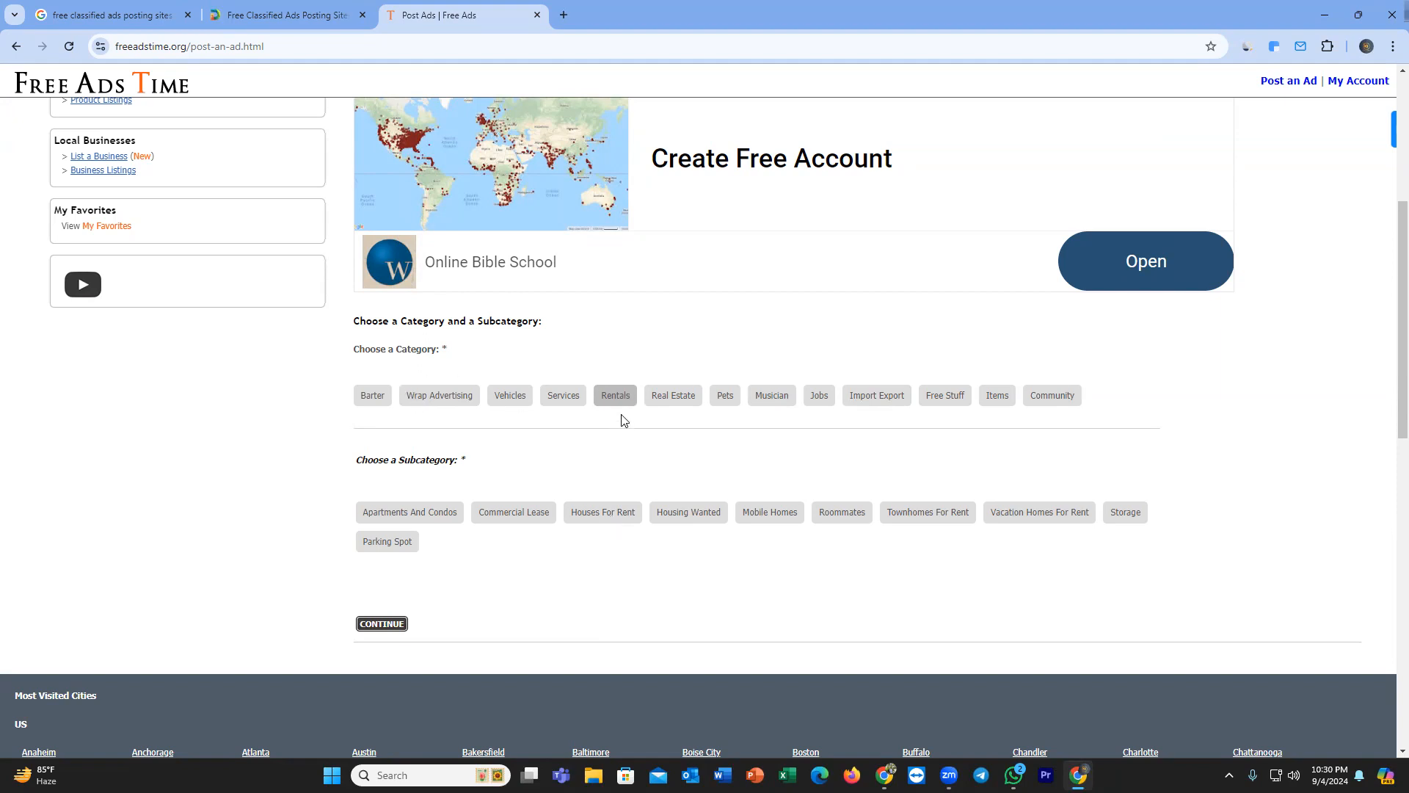
{"action": "left_click", "coordinate": [600, 519]}
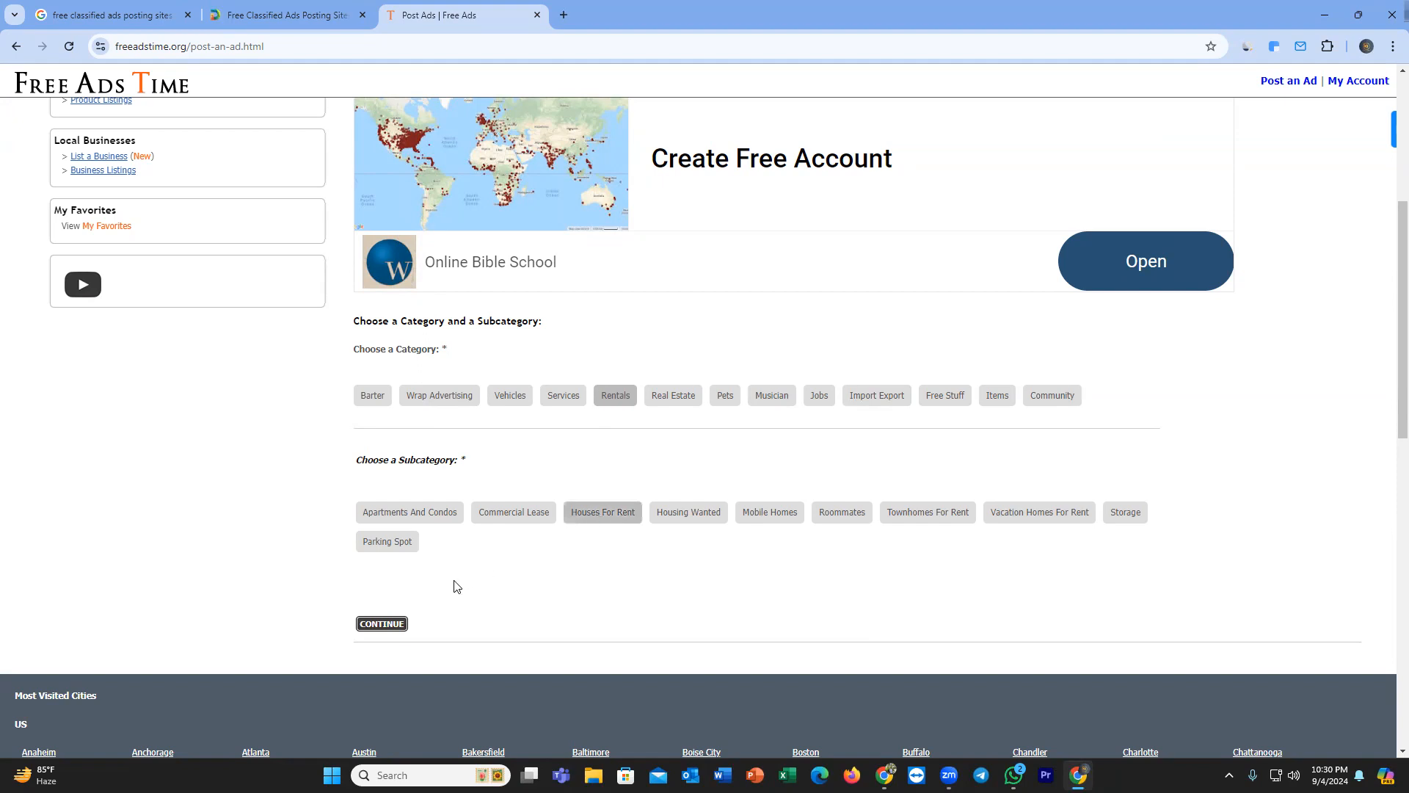
{"action": "scroll", "coordinate": [453, 583], "scroll_direction": "down", "scroll_amount": 3}
{"action": "left_click", "coordinate": [377, 405]}
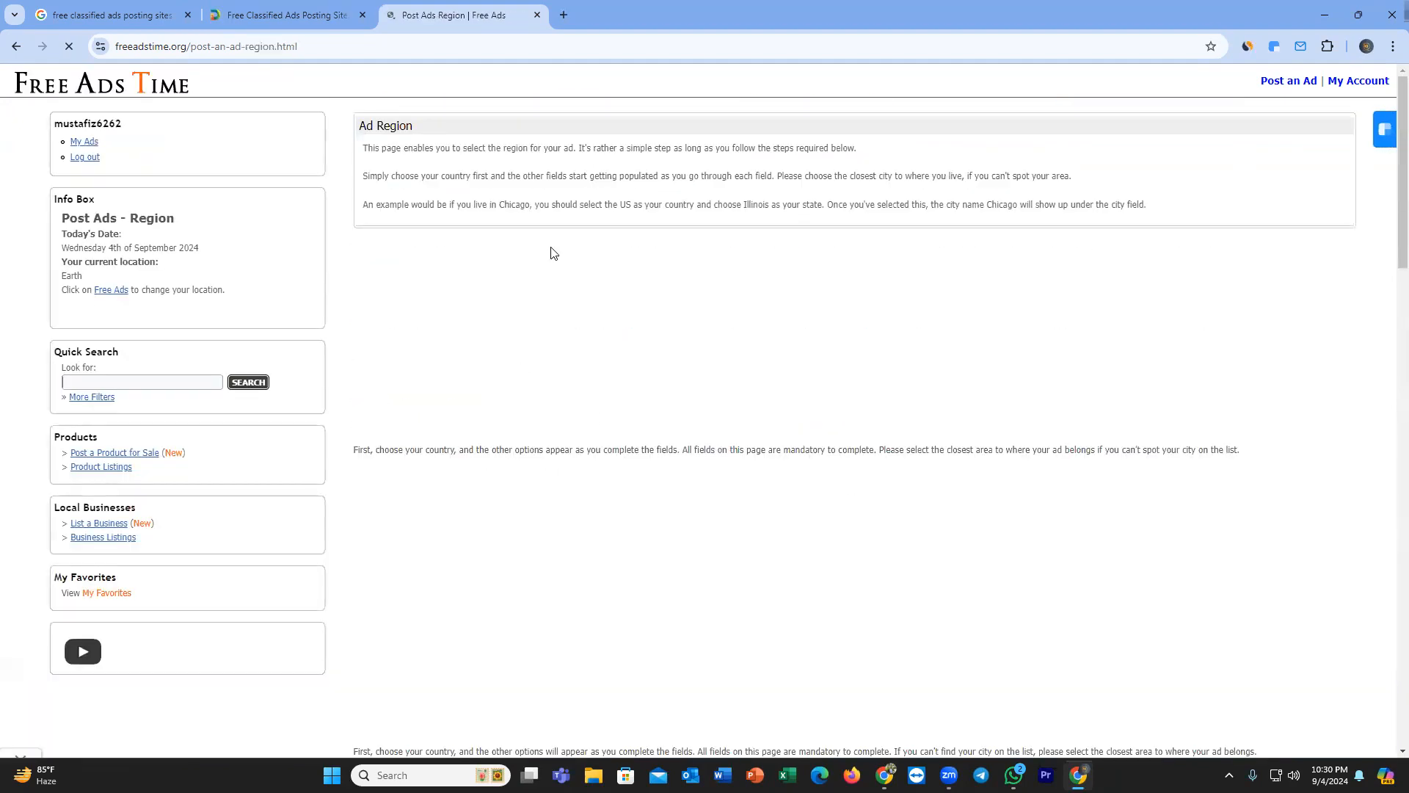
{"action": "scroll", "coordinate": [570, 333], "scroll_direction": "down", "scroll_amount": 4}
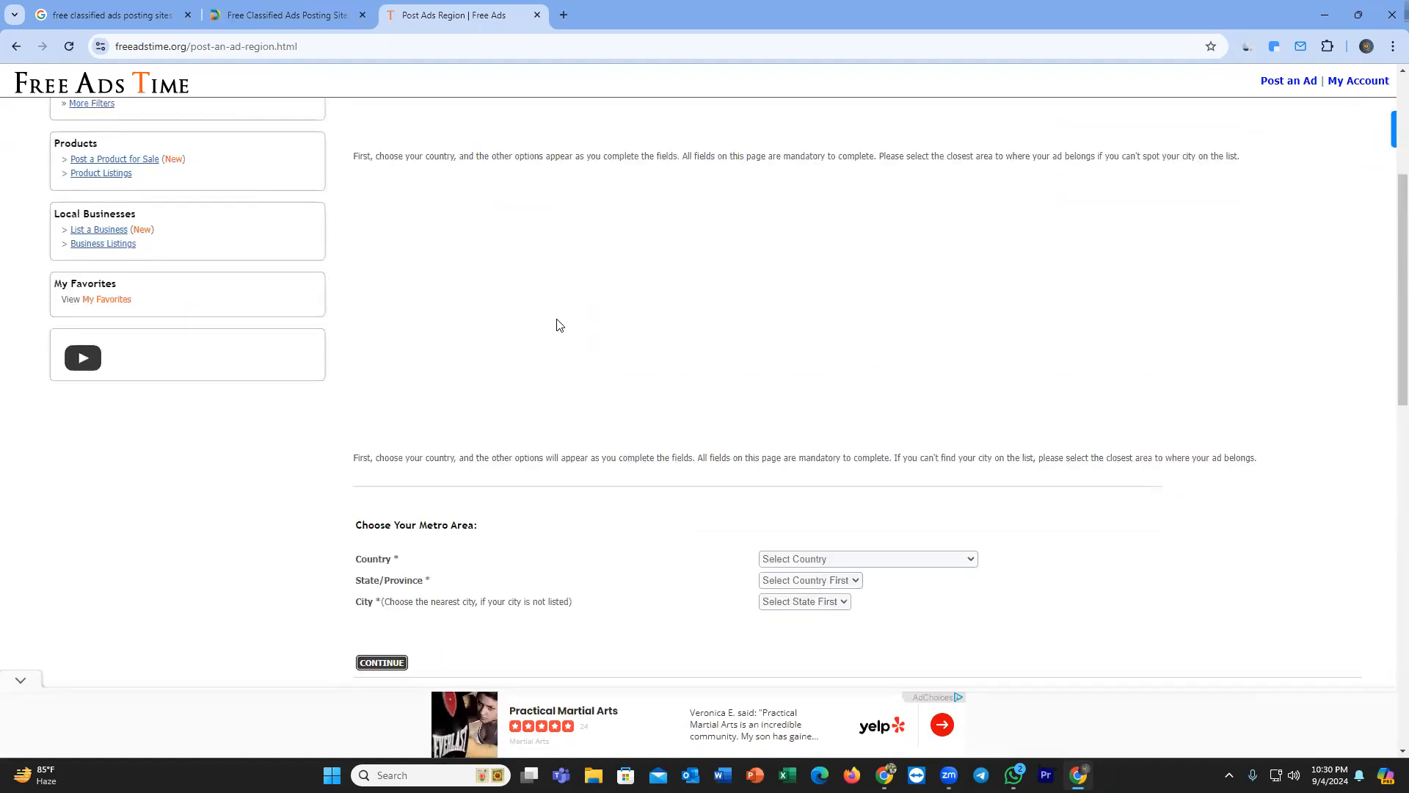
{"action": "scroll", "coordinate": [558, 325], "scroll_direction": "up", "scroll_amount": 3}
{"action": "scroll", "coordinate": [557, 325], "scroll_direction": "down", "scroll_amount": 4}
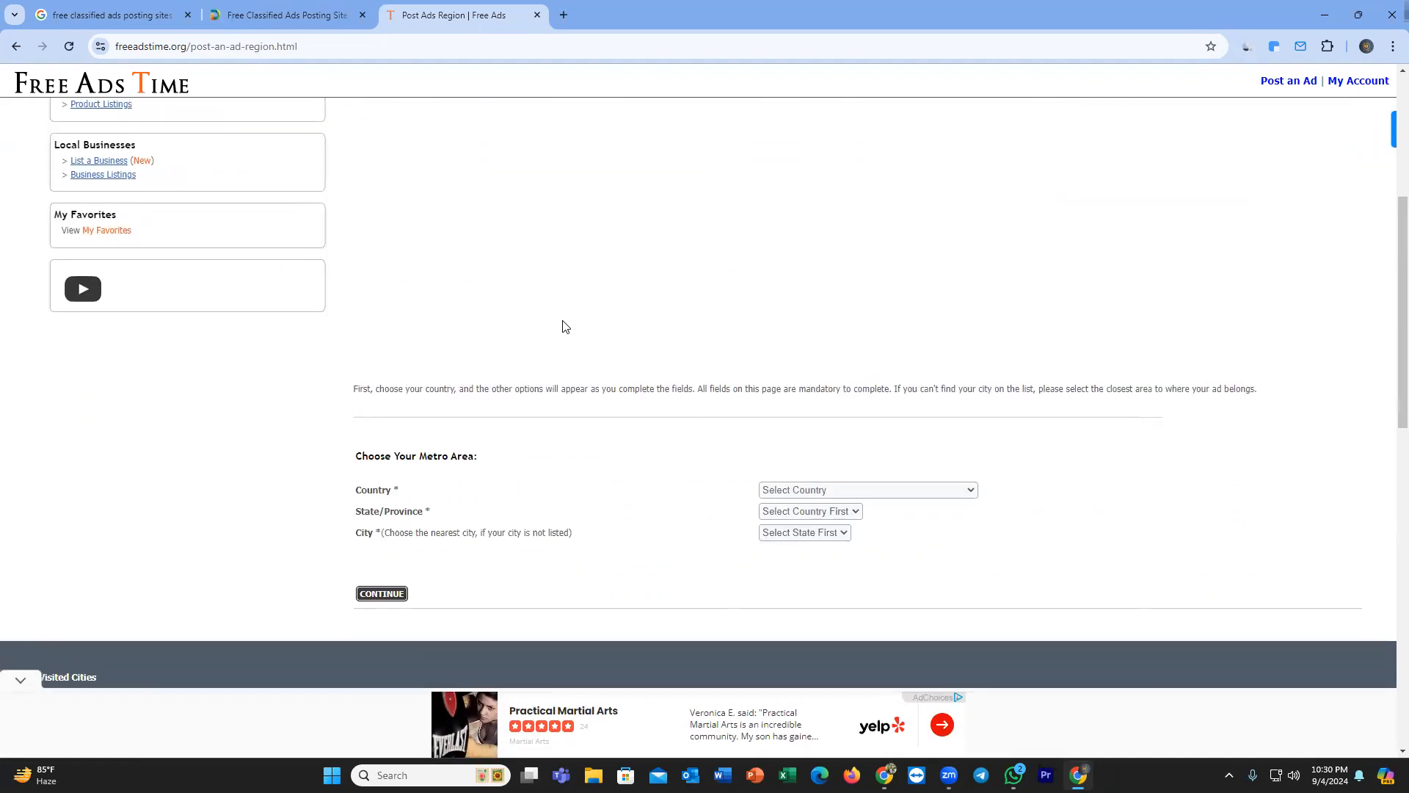
{"action": "scroll", "coordinate": [562, 323], "scroll_direction": "up", "scroll_amount": 4}
{"action": "scroll", "coordinate": [563, 324], "scroll_direction": "up", "scroll_amount": 1}
{"action": "scroll", "coordinate": [571, 321], "scroll_direction": "down", "scroll_amount": 3}
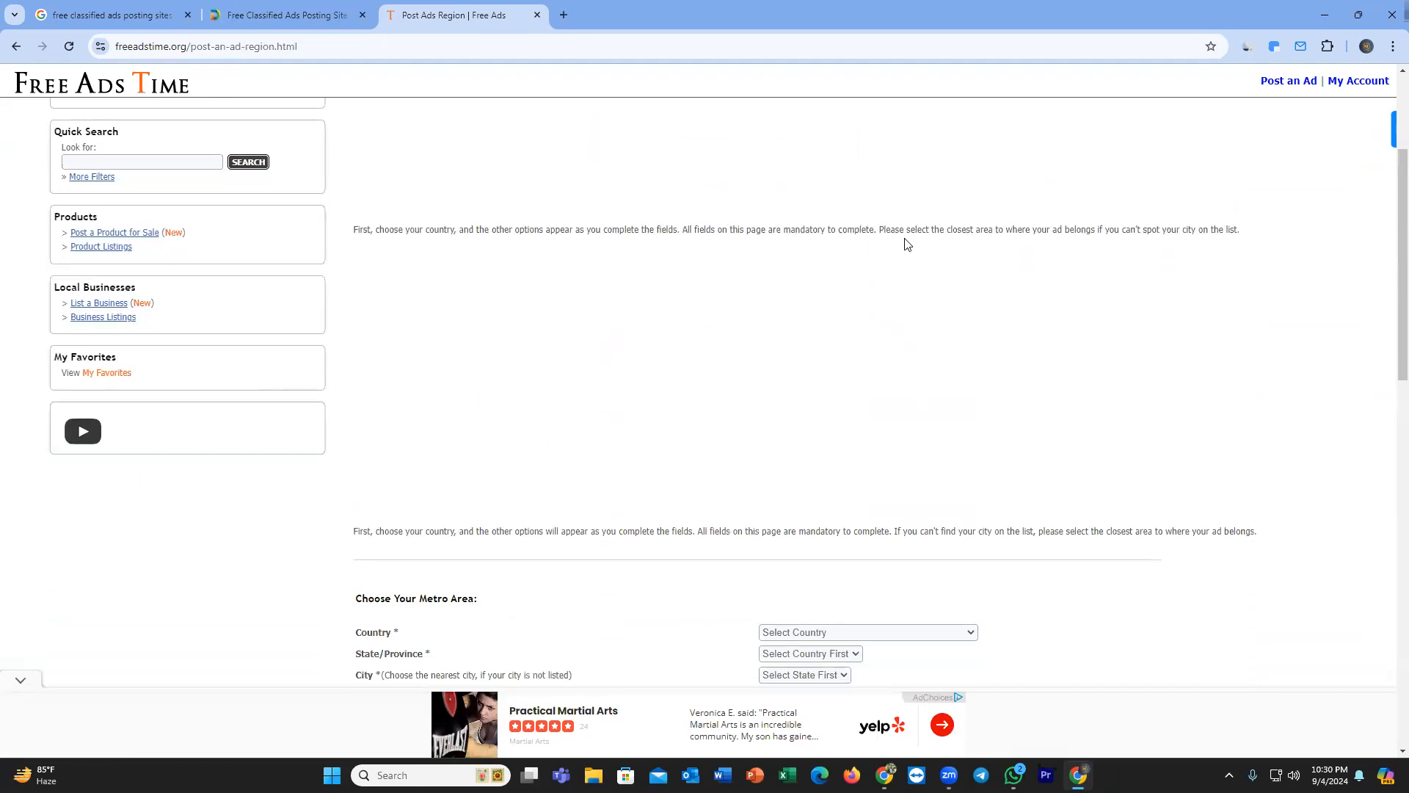
{"action": "scroll", "coordinate": [701, 308], "scroll_direction": "down", "scroll_amount": 3}
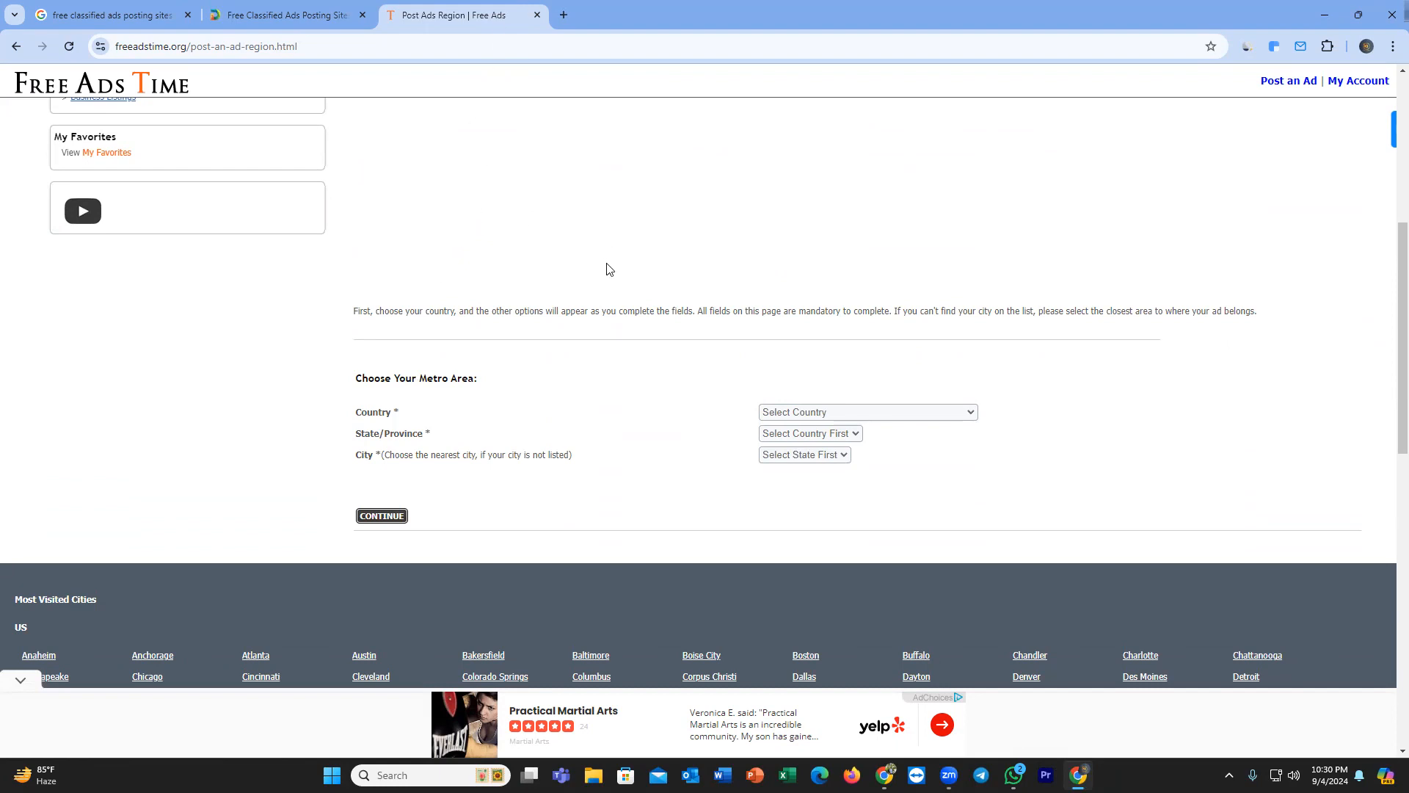
{"action": "scroll", "coordinate": [606, 271], "scroll_direction": "up", "scroll_amount": 6}
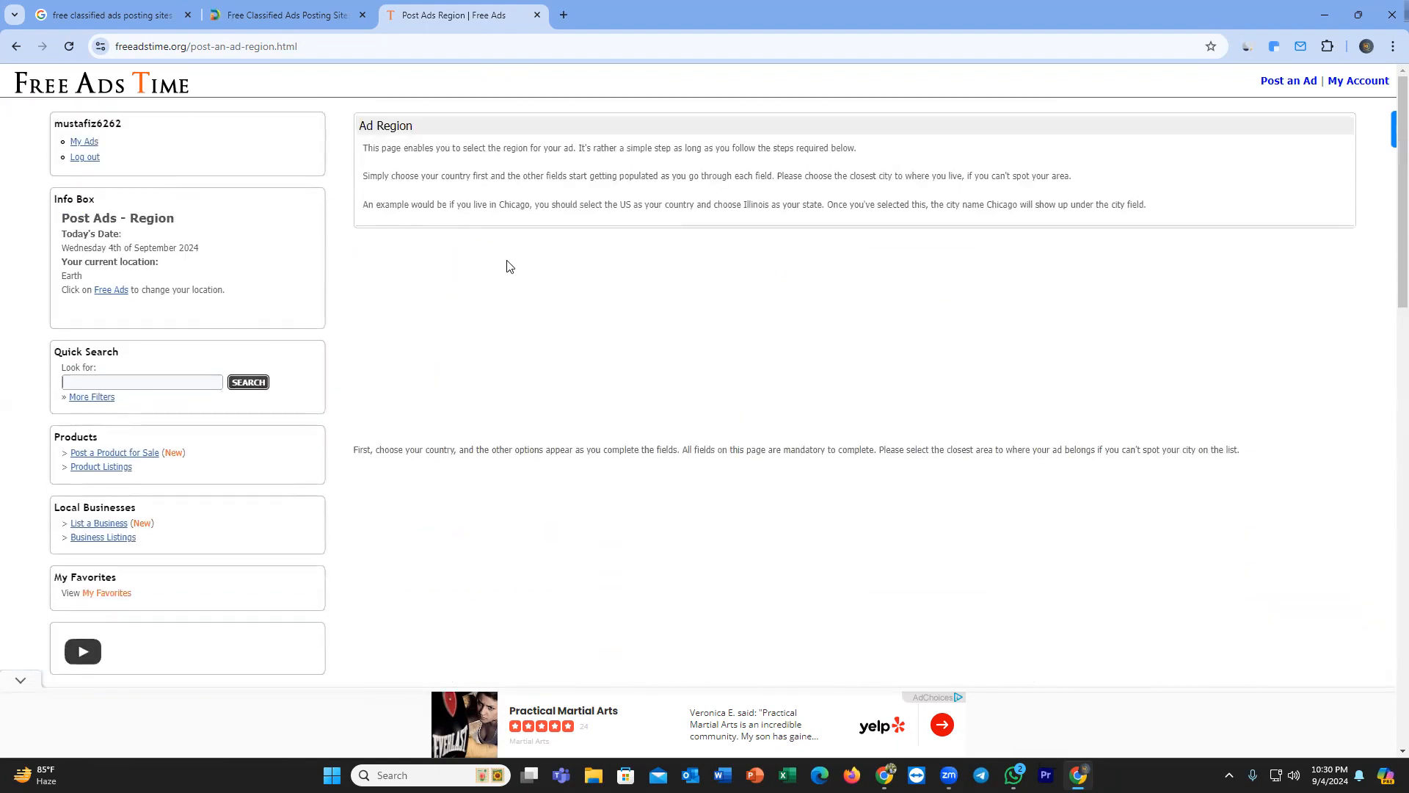
{"action": "scroll", "coordinate": [506, 266], "scroll_direction": "down", "scroll_amount": 5}
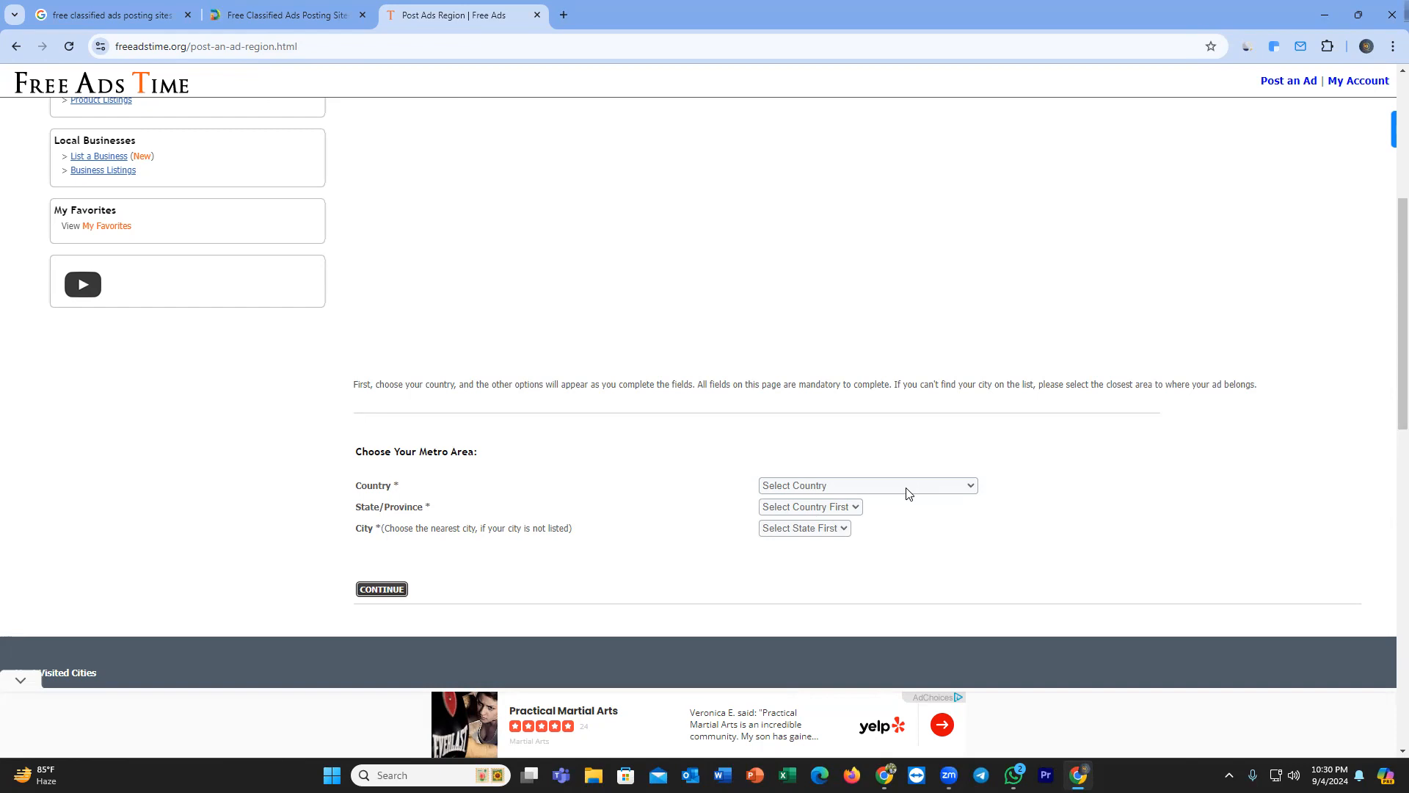
Set the ad region to Country US, State TEXAS, City ADDISON.
{"action": "left_click", "coordinate": [907, 487]}
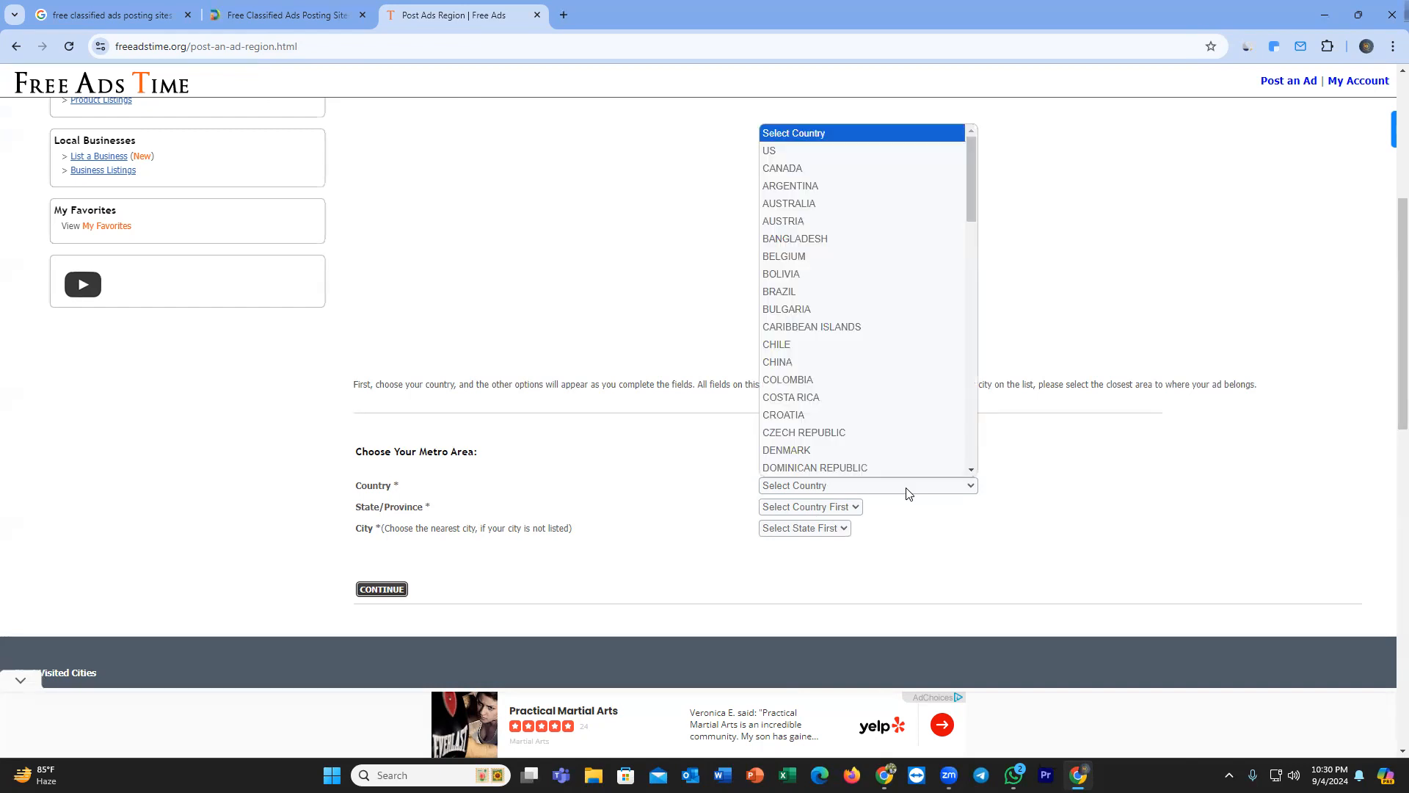
{"action": "left_click", "coordinate": [778, 151]}
{"action": "scroll", "coordinate": [665, 507], "scroll_direction": "down", "scroll_amount": 2}
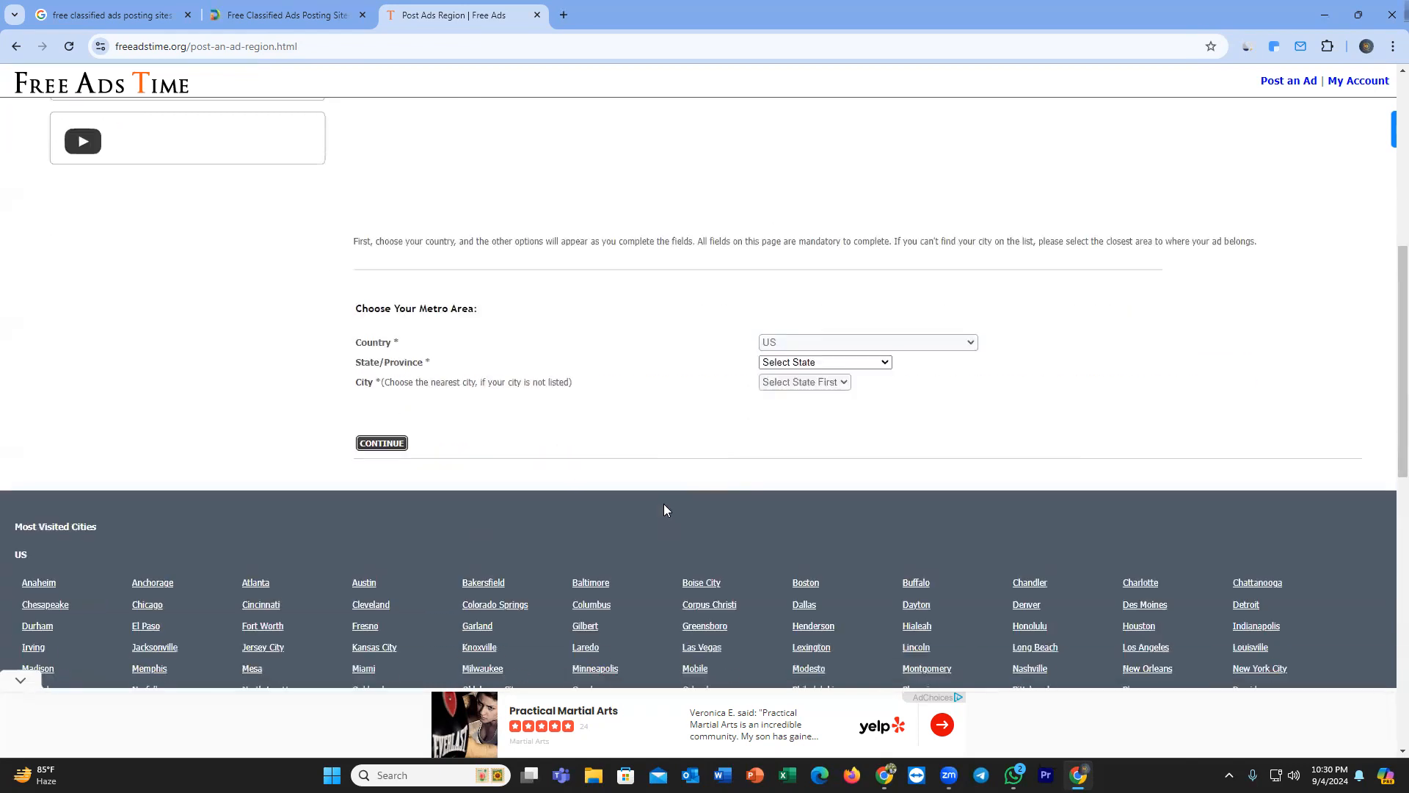
{"action": "scroll", "coordinate": [663, 503], "scroll_direction": "down", "scroll_amount": 1}
{"action": "left_click", "coordinate": [793, 292]}
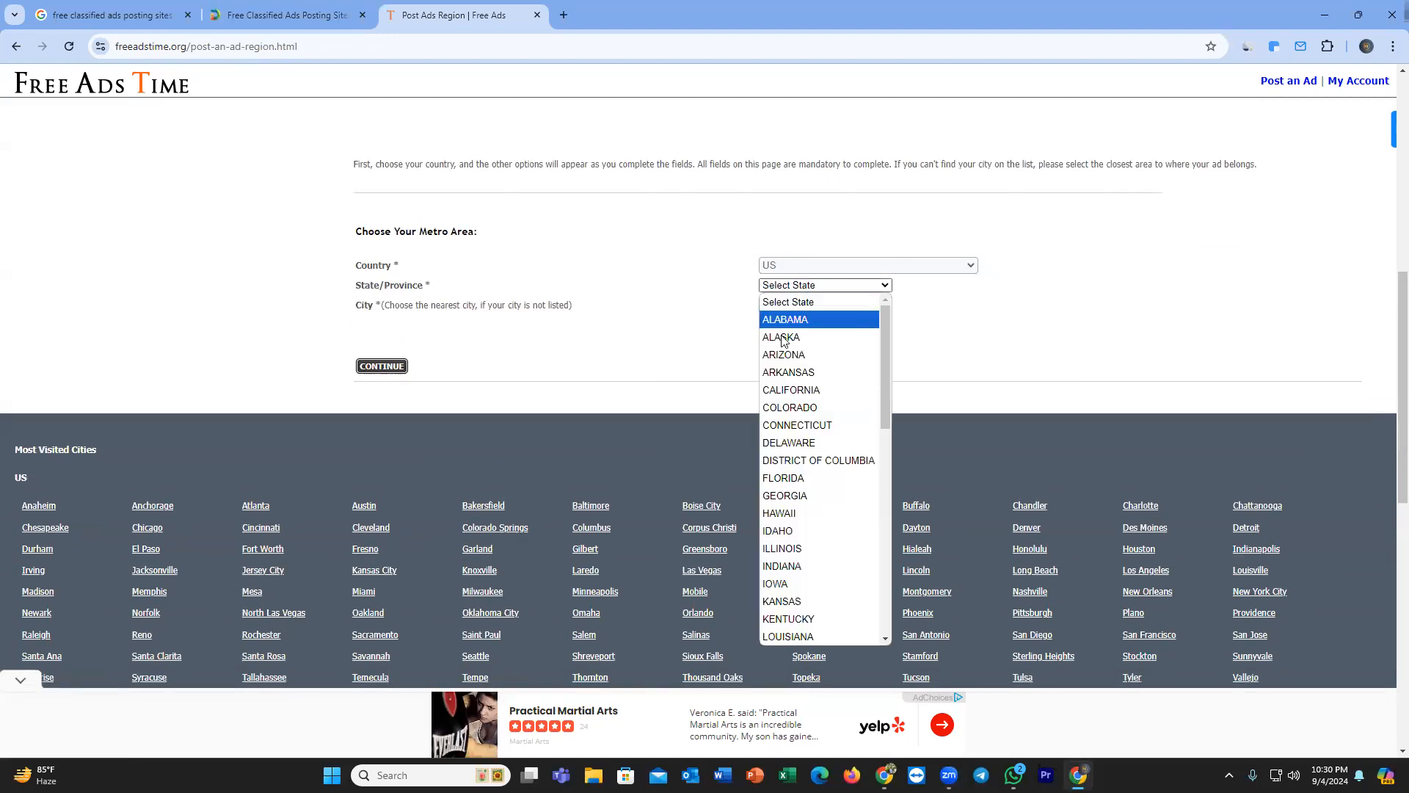
{"action": "scroll", "coordinate": [807, 492], "scroll_direction": "down", "scroll_amount": 5}
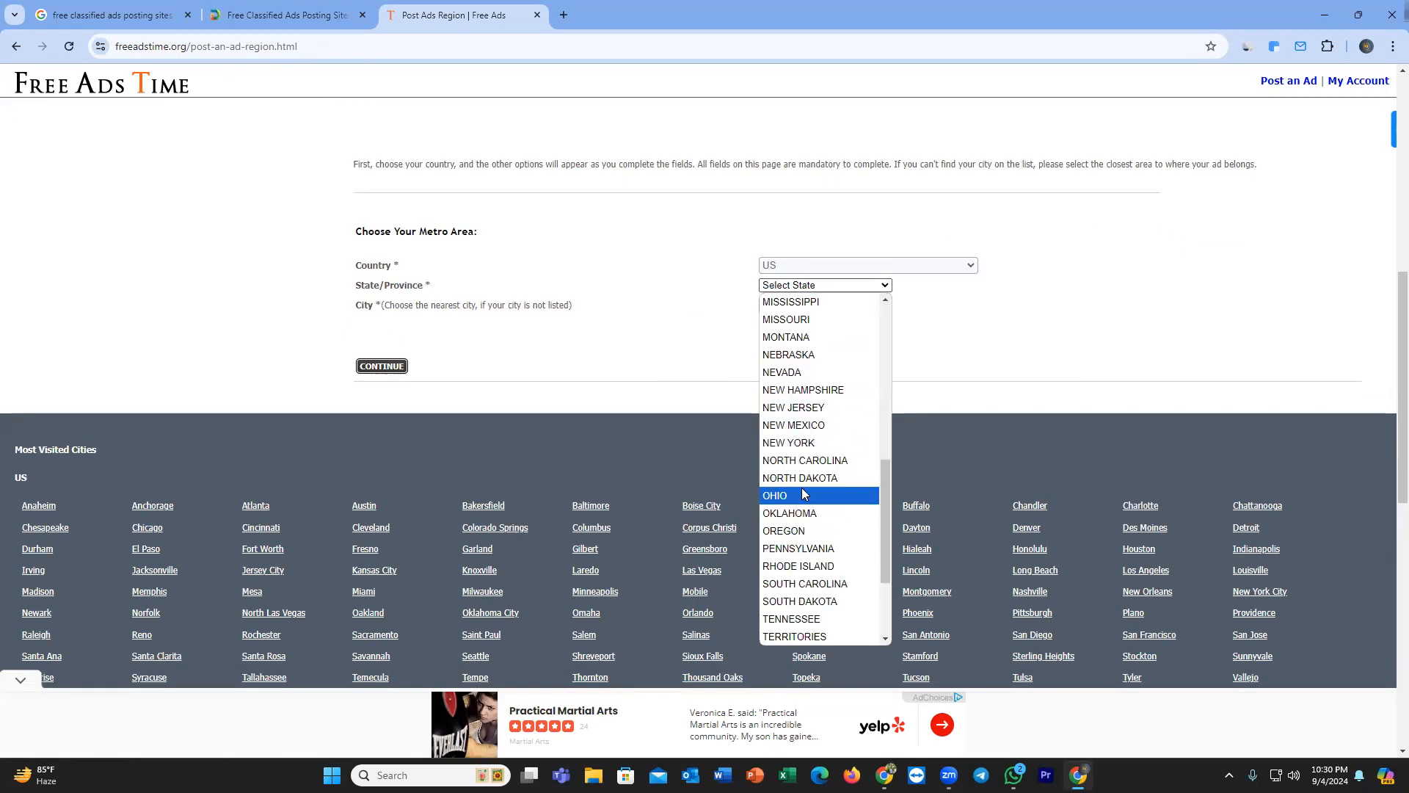
{"action": "scroll", "coordinate": [806, 543], "scroll_direction": "down", "scroll_amount": 1}
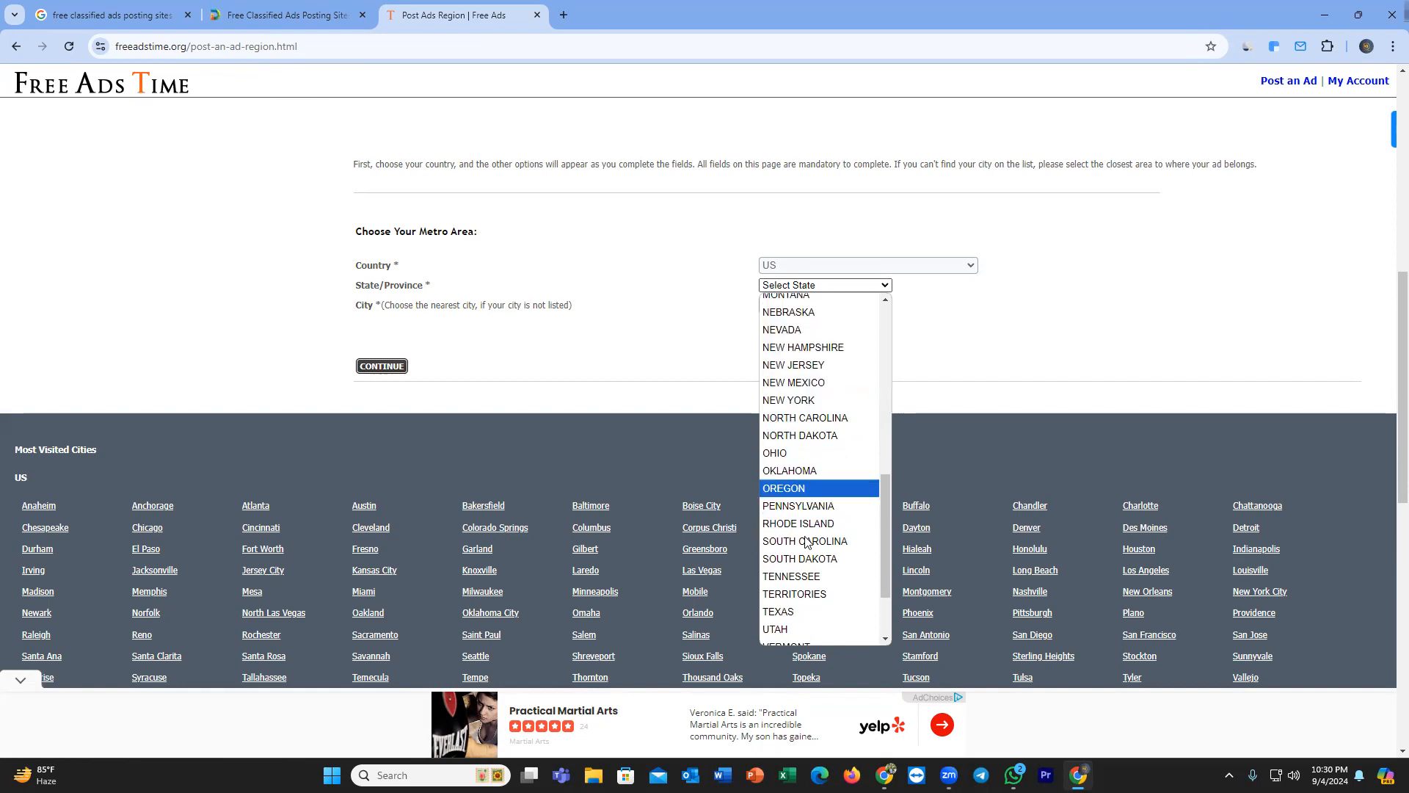
{"action": "scroll", "coordinate": [805, 543], "scroll_direction": "down", "scroll_amount": 2}
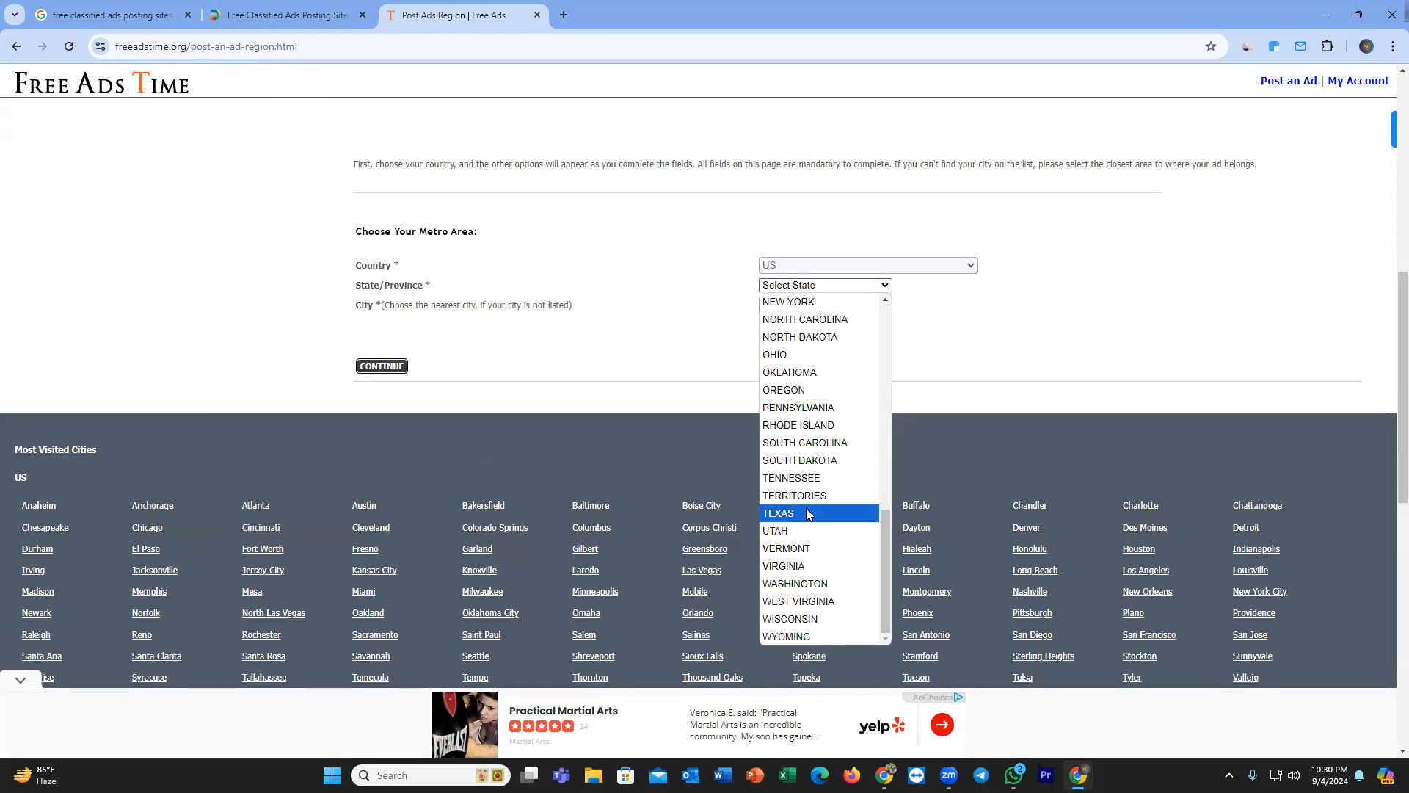
{"action": "left_click", "coordinate": [807, 513]}
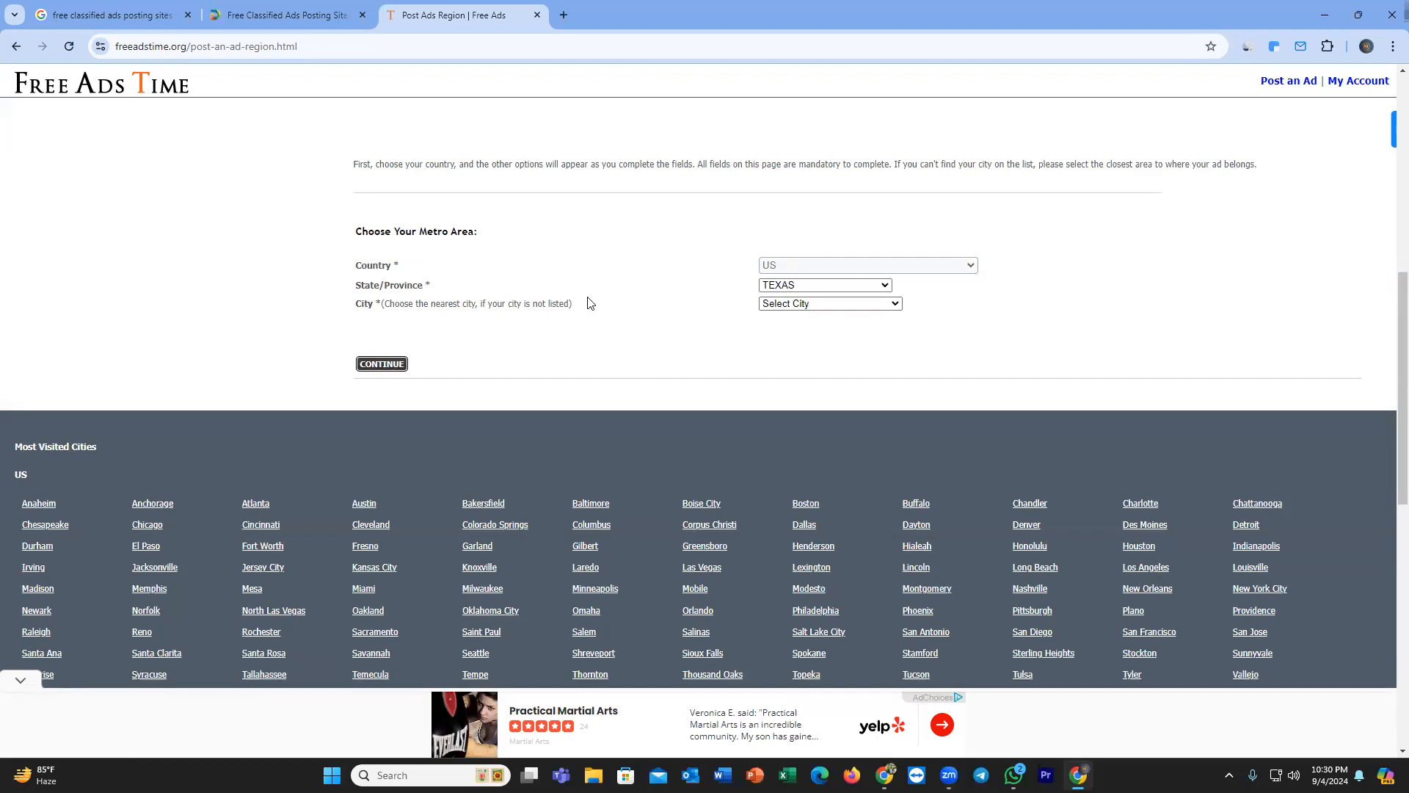
{"action": "left_click", "coordinate": [860, 309]}
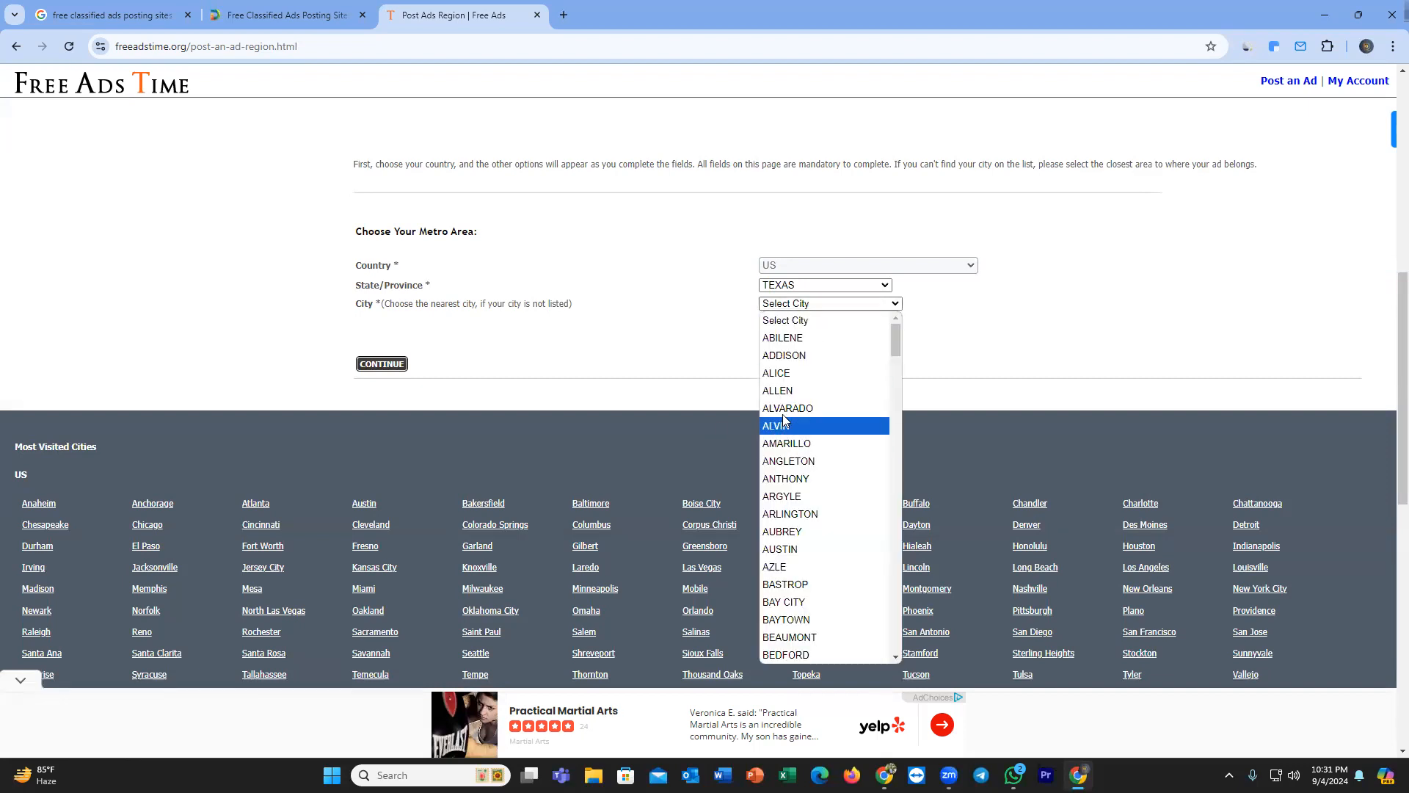
{"action": "left_click", "coordinate": [788, 364]}
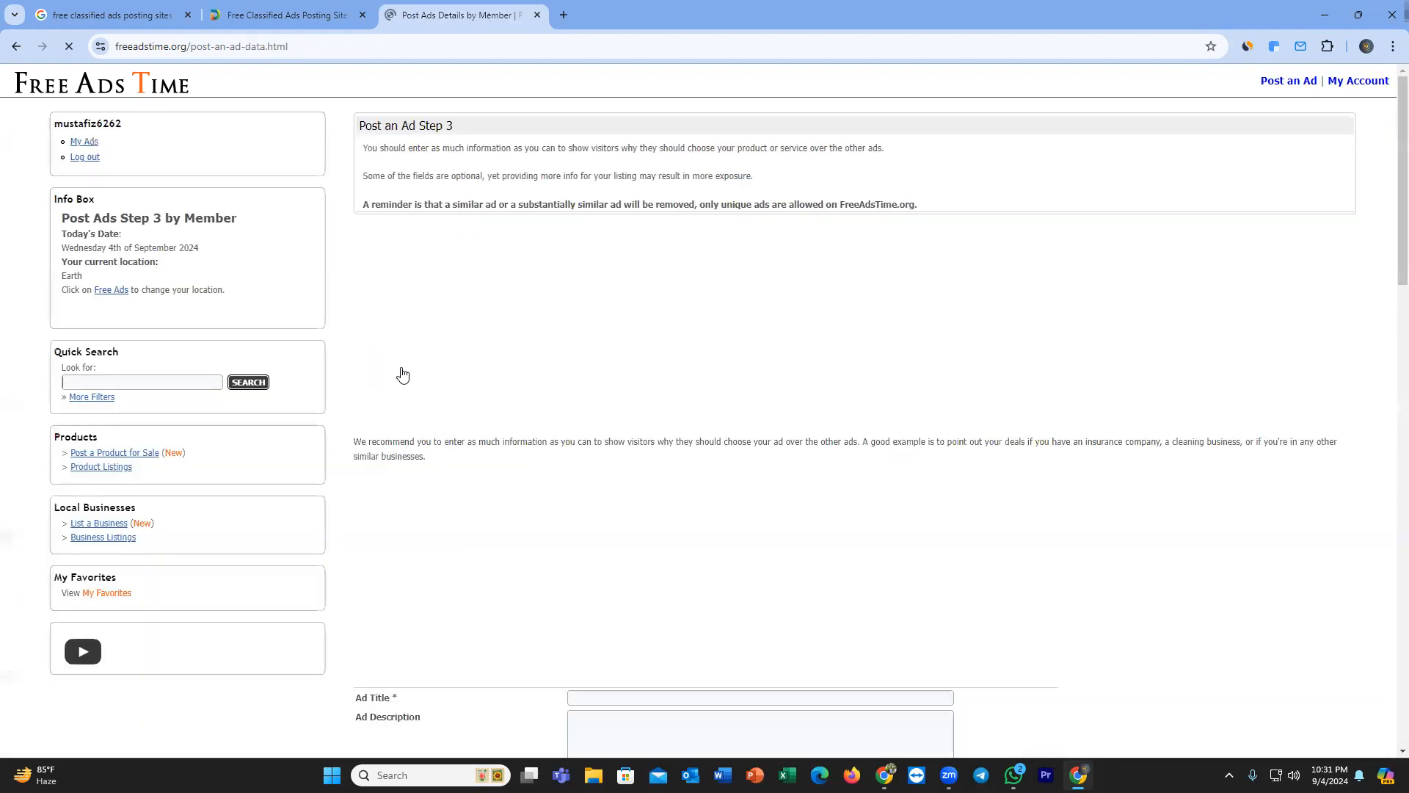
Open a new browser tab on Google's start page after dismissing the full-screen ad on the details form.
{"action": "scroll", "coordinate": [611, 314], "scroll_direction": "down", "scroll_amount": 5}
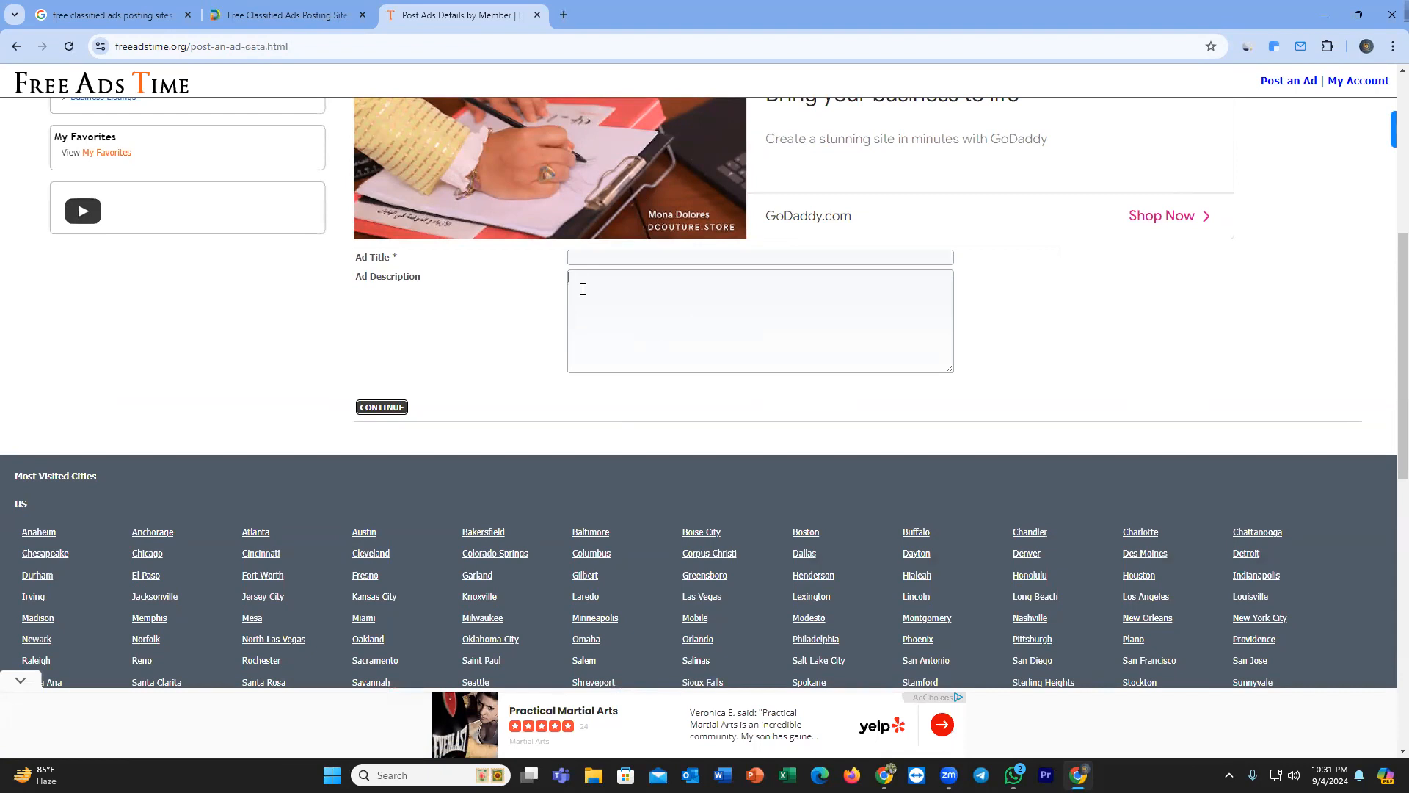
{"action": "left_click", "coordinate": [585, 255]}
{"action": "left_click", "coordinate": [574, 16]}
{"action": "left_click", "coordinate": [599, 292]}
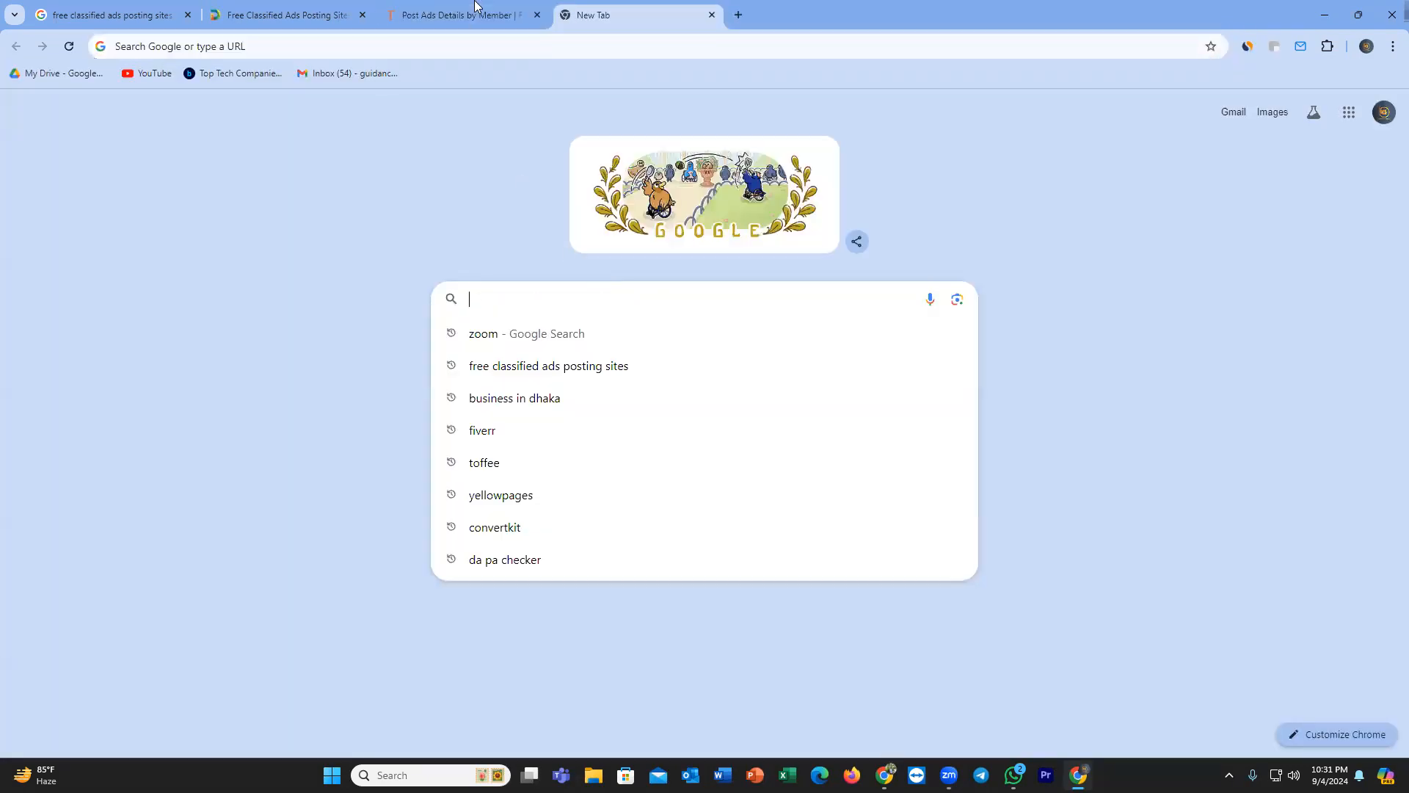
{"action": "left_click", "coordinate": [475, 9]}
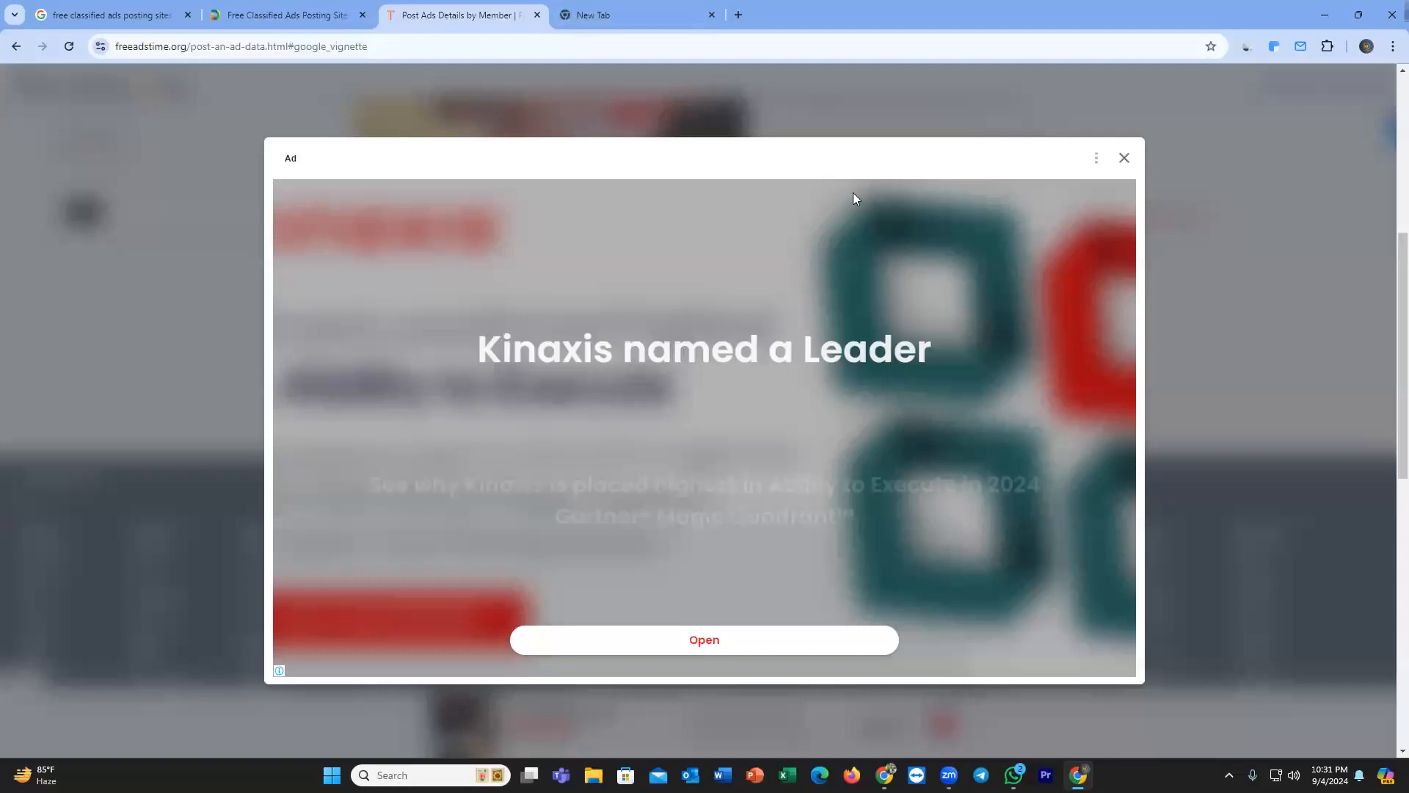
{"action": "left_click", "coordinate": [1123, 158]}
{"action": "left_click", "coordinate": [590, 259]}
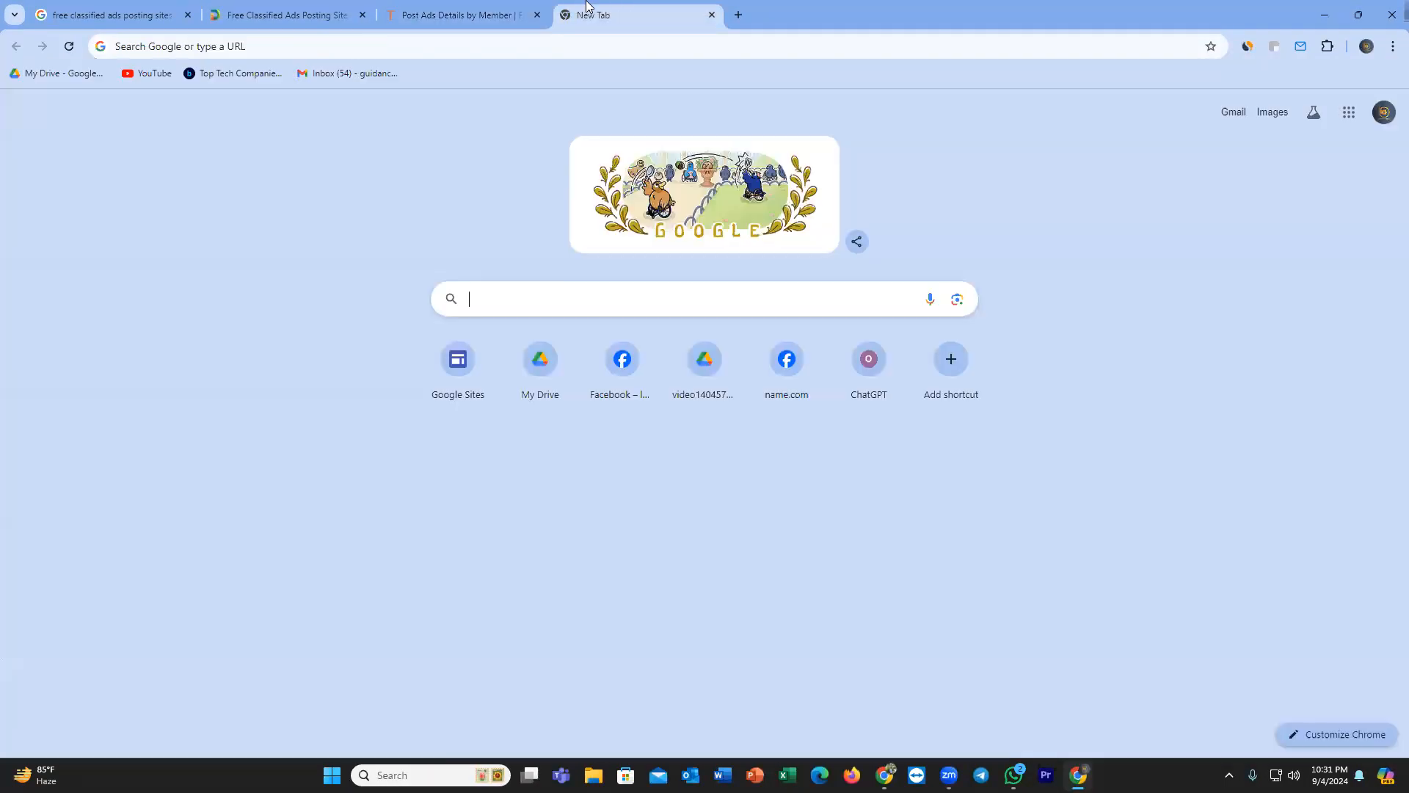
{"action": "left_click", "coordinate": [590, 10]}
Open the Untitled vegan leather article document from Google Drive's files.
{"action": "left_click", "coordinate": [44, 75]}
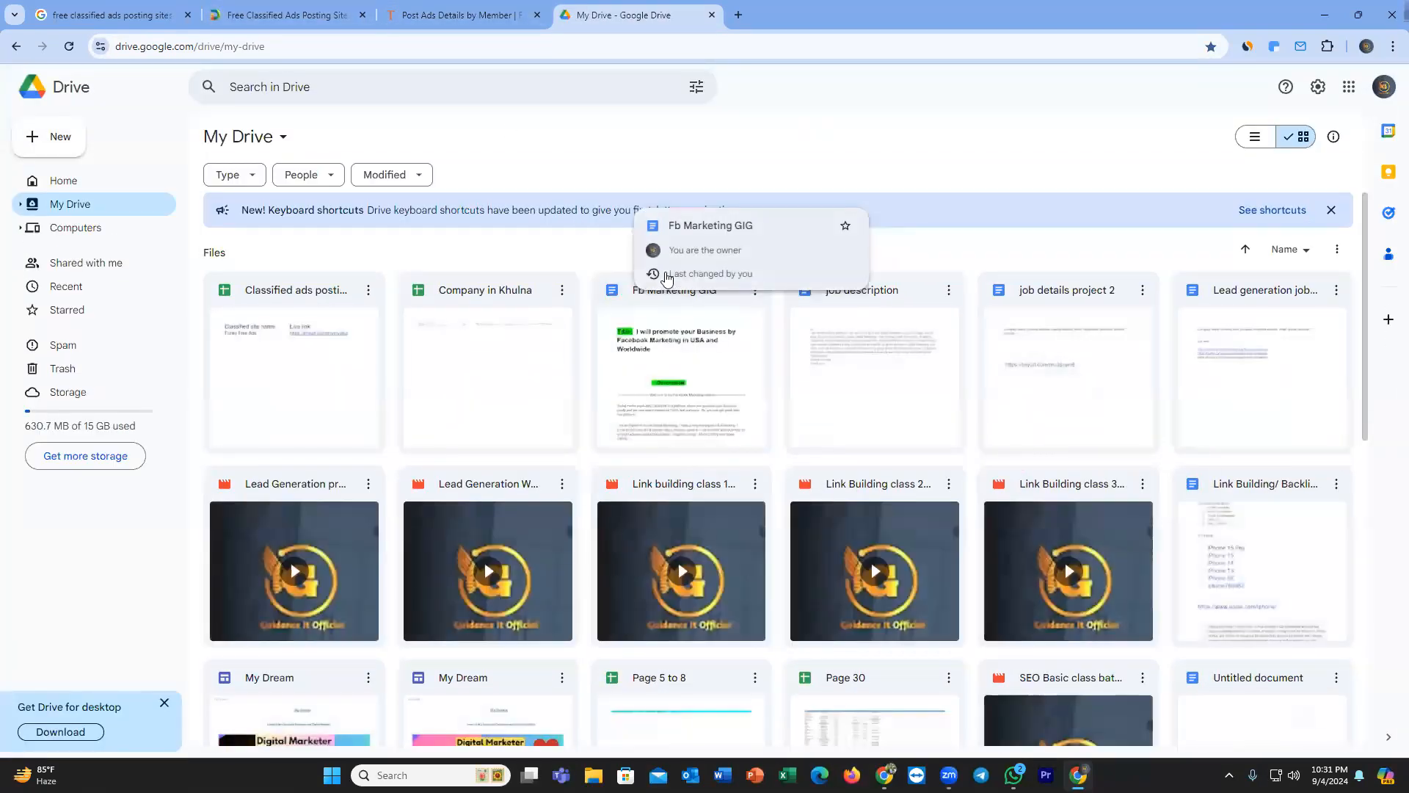
{"action": "scroll", "coordinate": [637, 381], "scroll_direction": "down", "scroll_amount": 4}
{"action": "scroll", "coordinate": [637, 381], "scroll_direction": "down", "scroll_amount": 5}
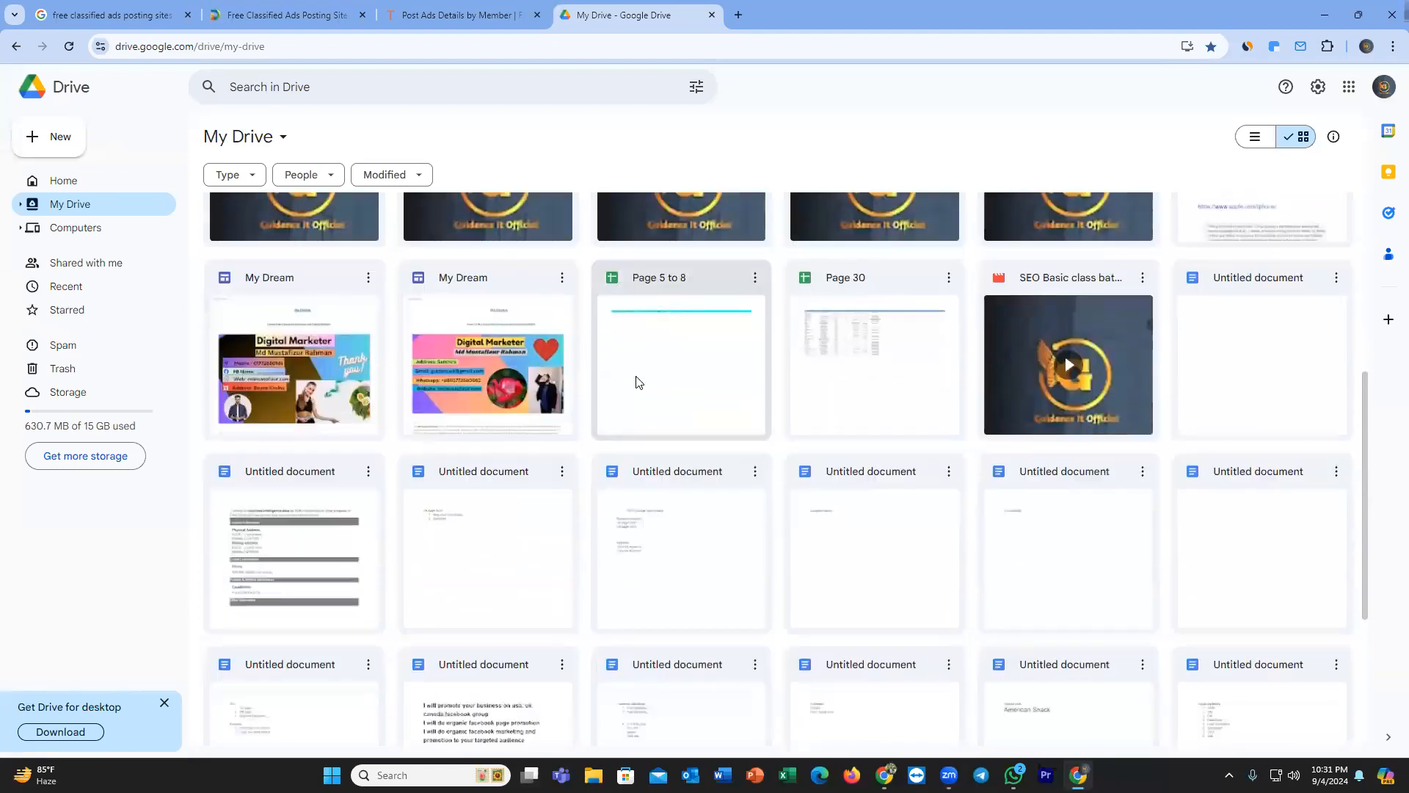
{"action": "scroll", "coordinate": [637, 382], "scroll_direction": "down", "scroll_amount": 1}
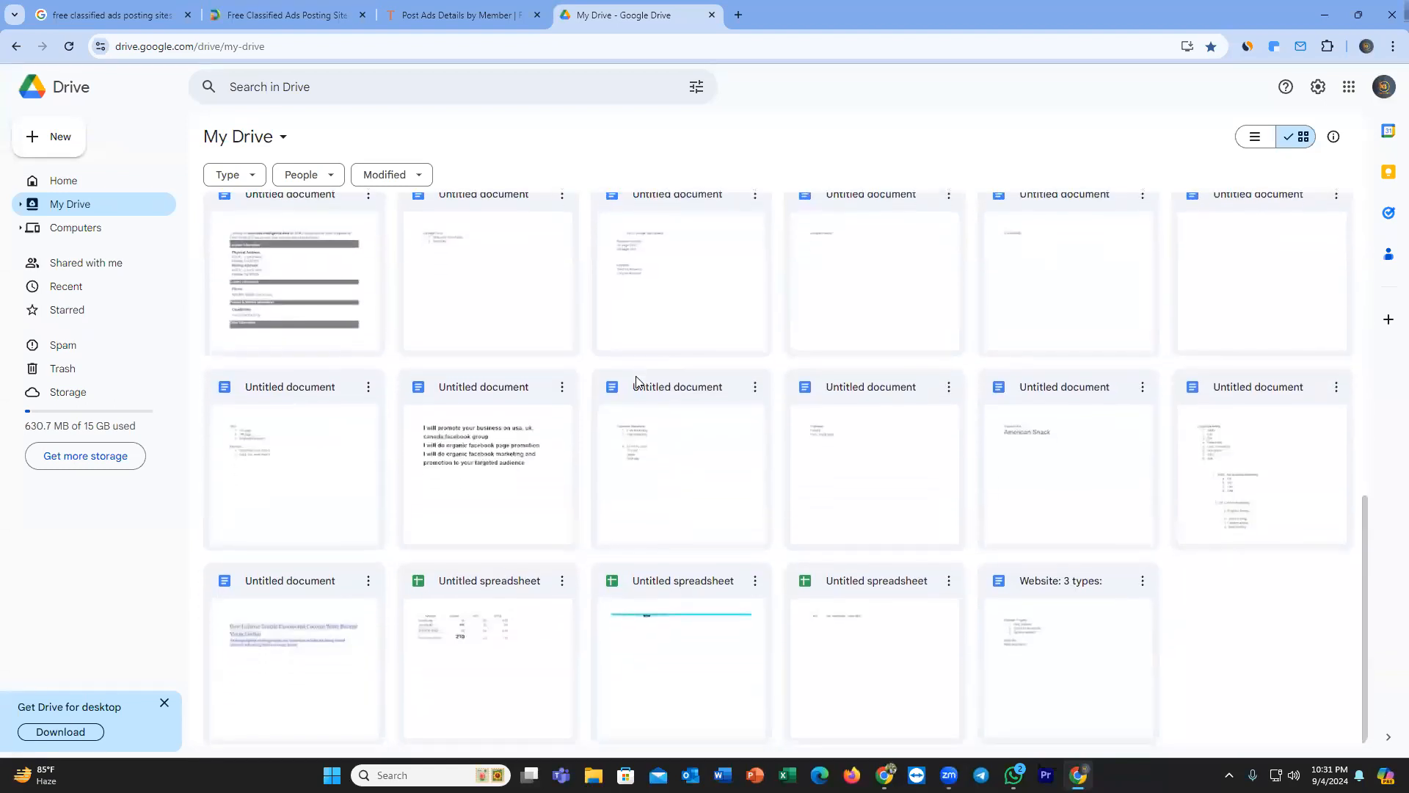
{"action": "double_click", "coordinate": [302, 663]}
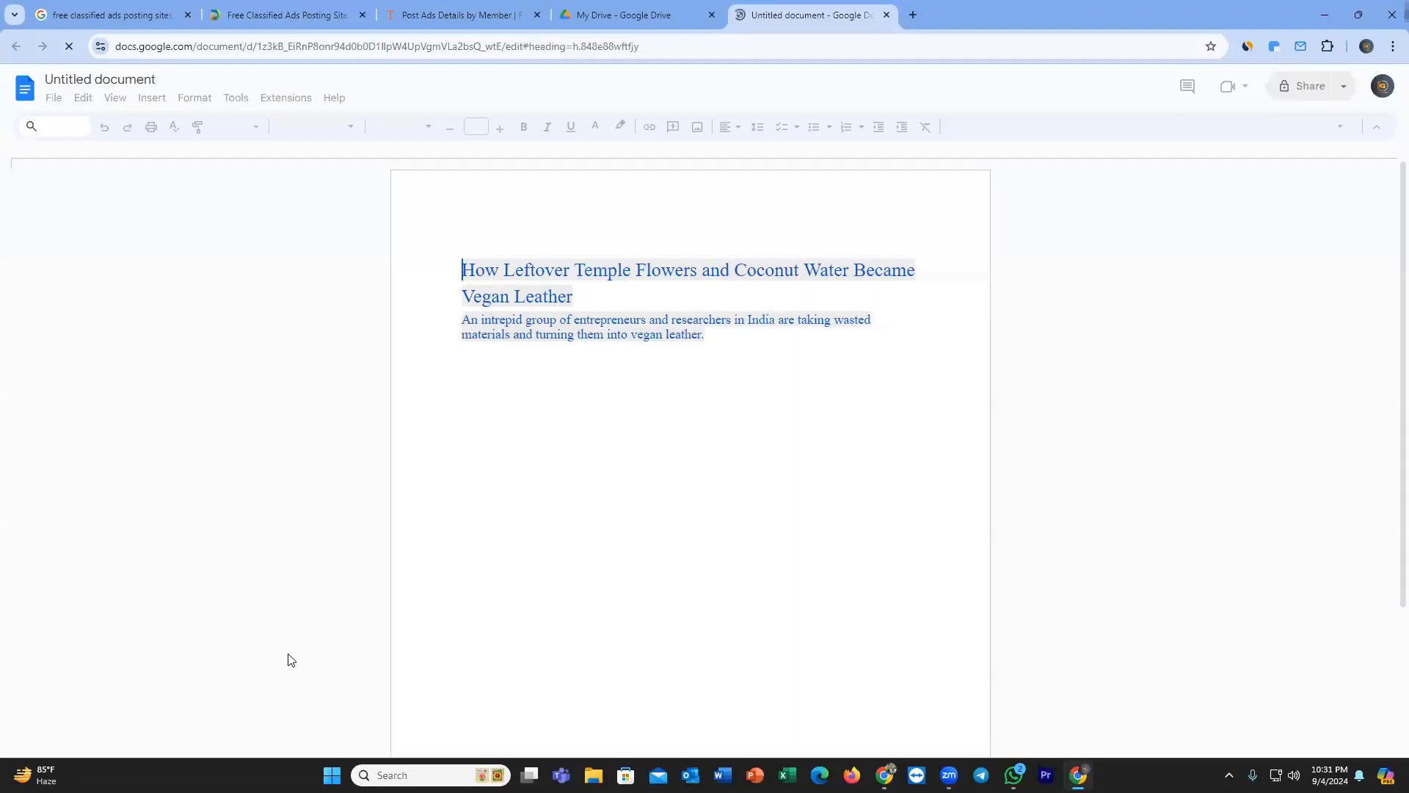
{"action": "mouse_move", "coordinate": [700, 327]}
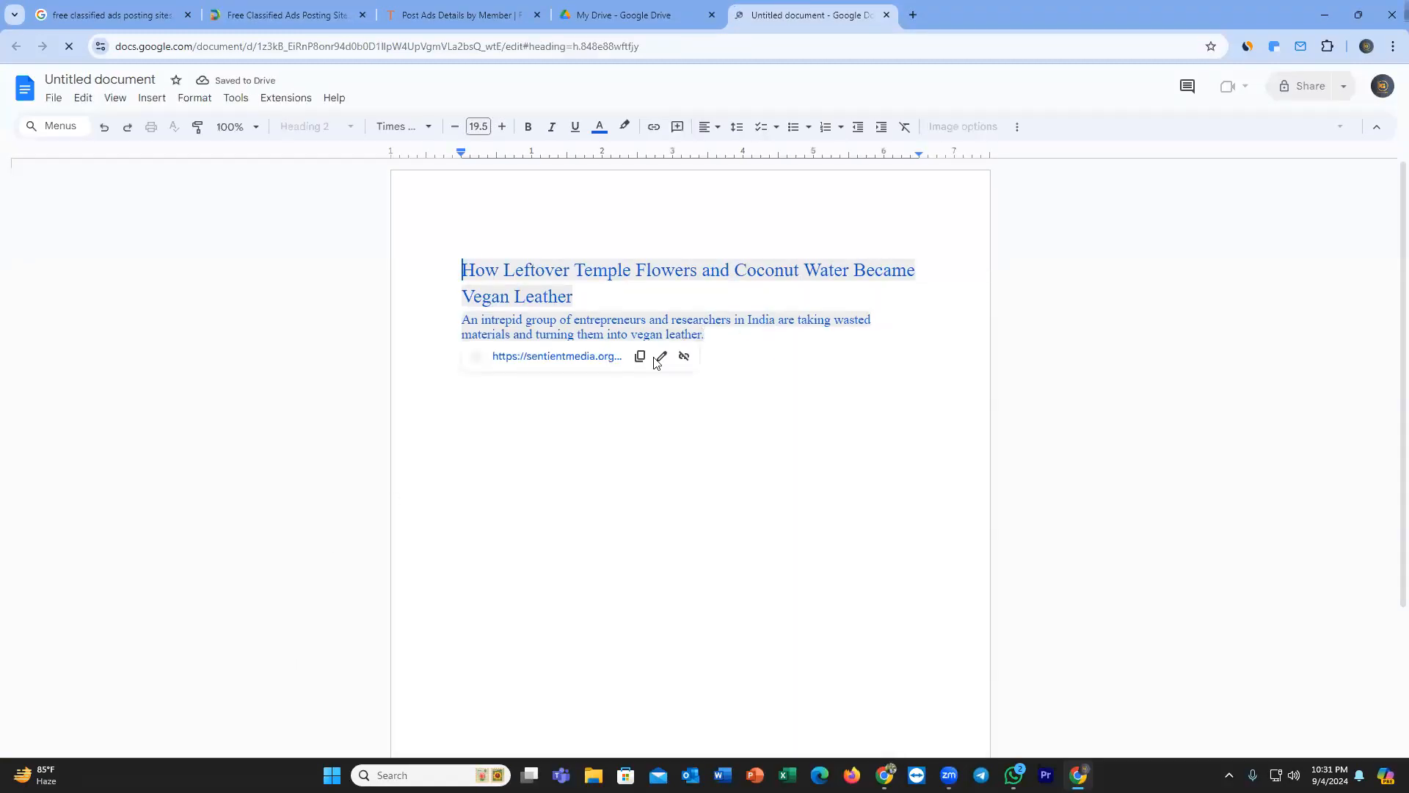
Close the Google Drive tab, leaving the vegan leather document and ad form open.
{"action": "left_click", "coordinate": [455, 15]}
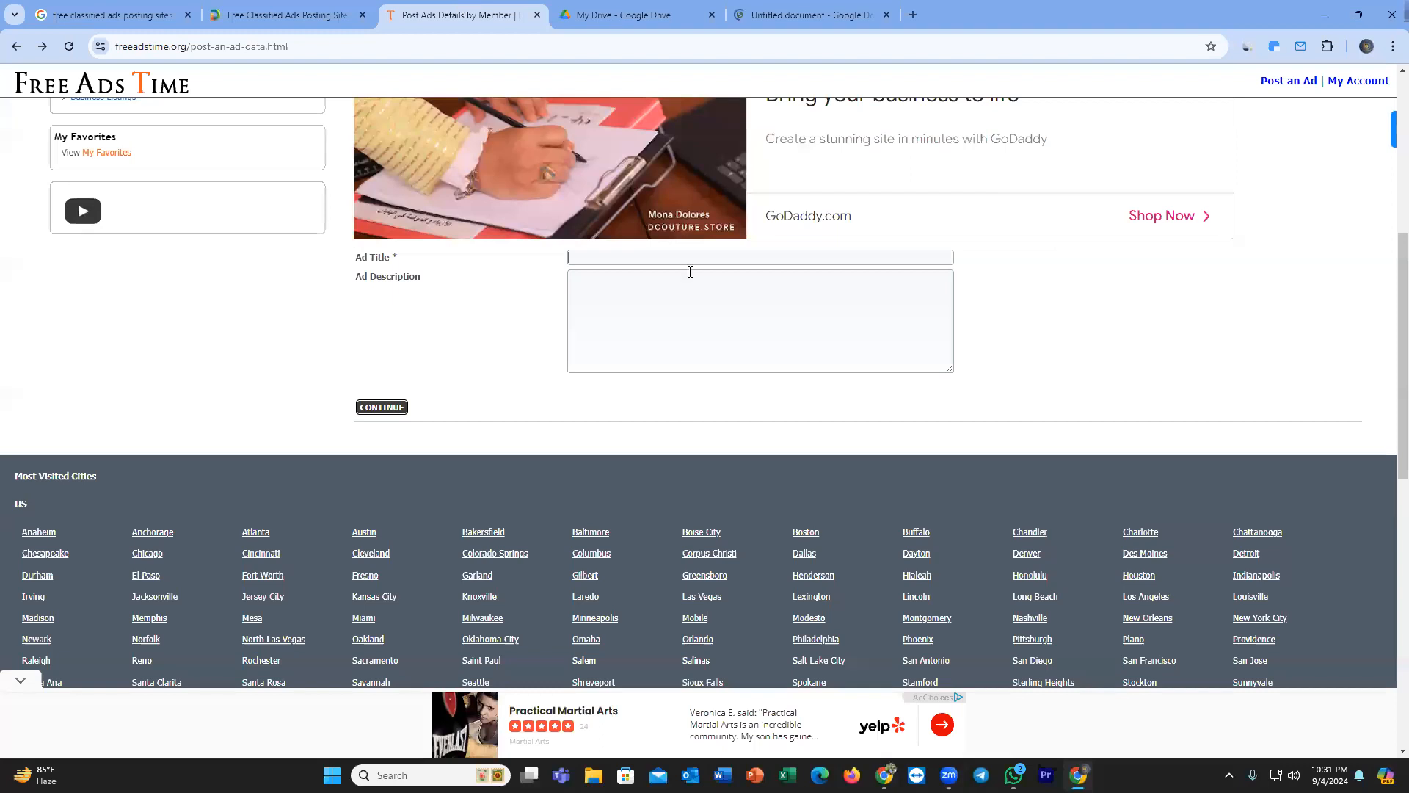
{"action": "scroll", "coordinate": [741, 367], "scroll_direction": "up", "scroll_amount": 2}
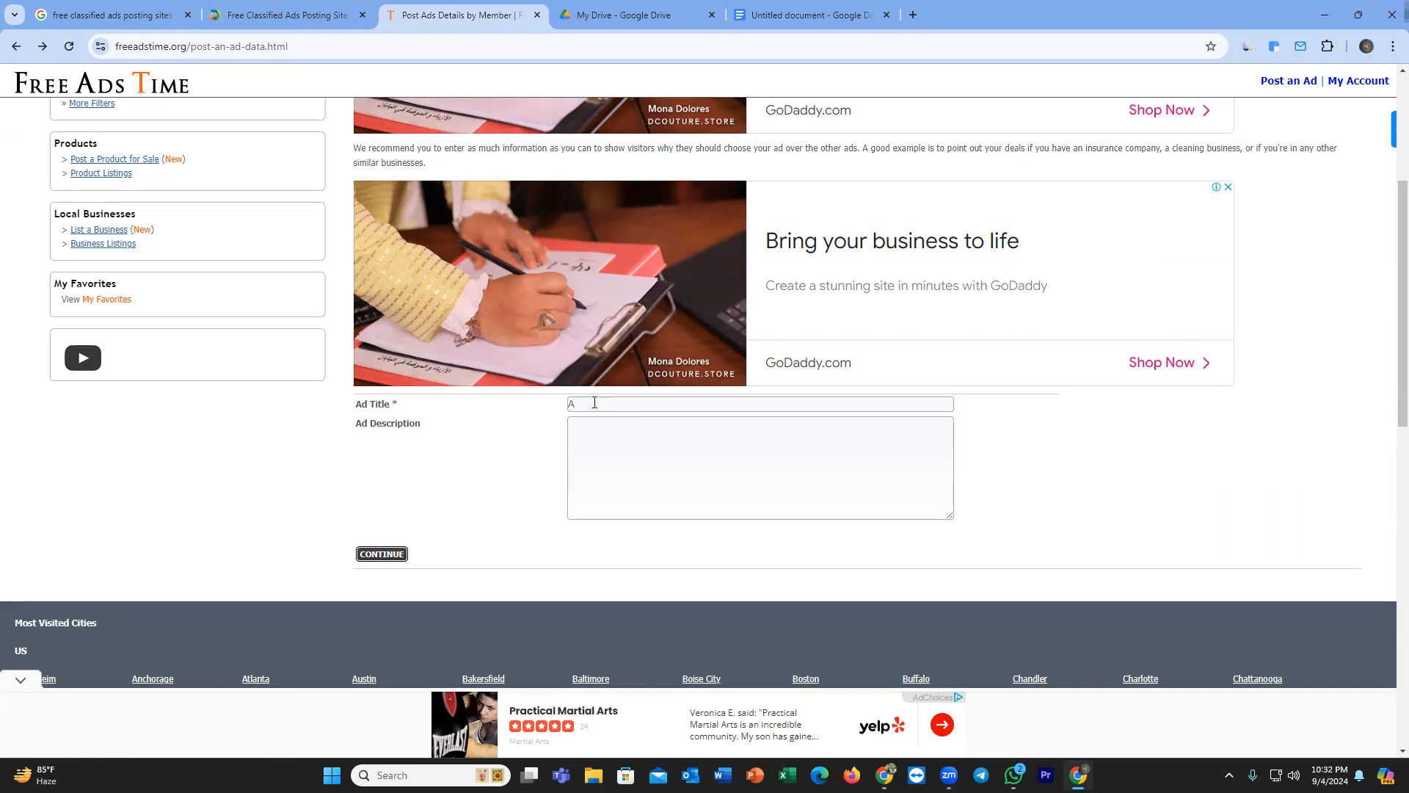
{"action": "left_click", "coordinate": [593, 15]}
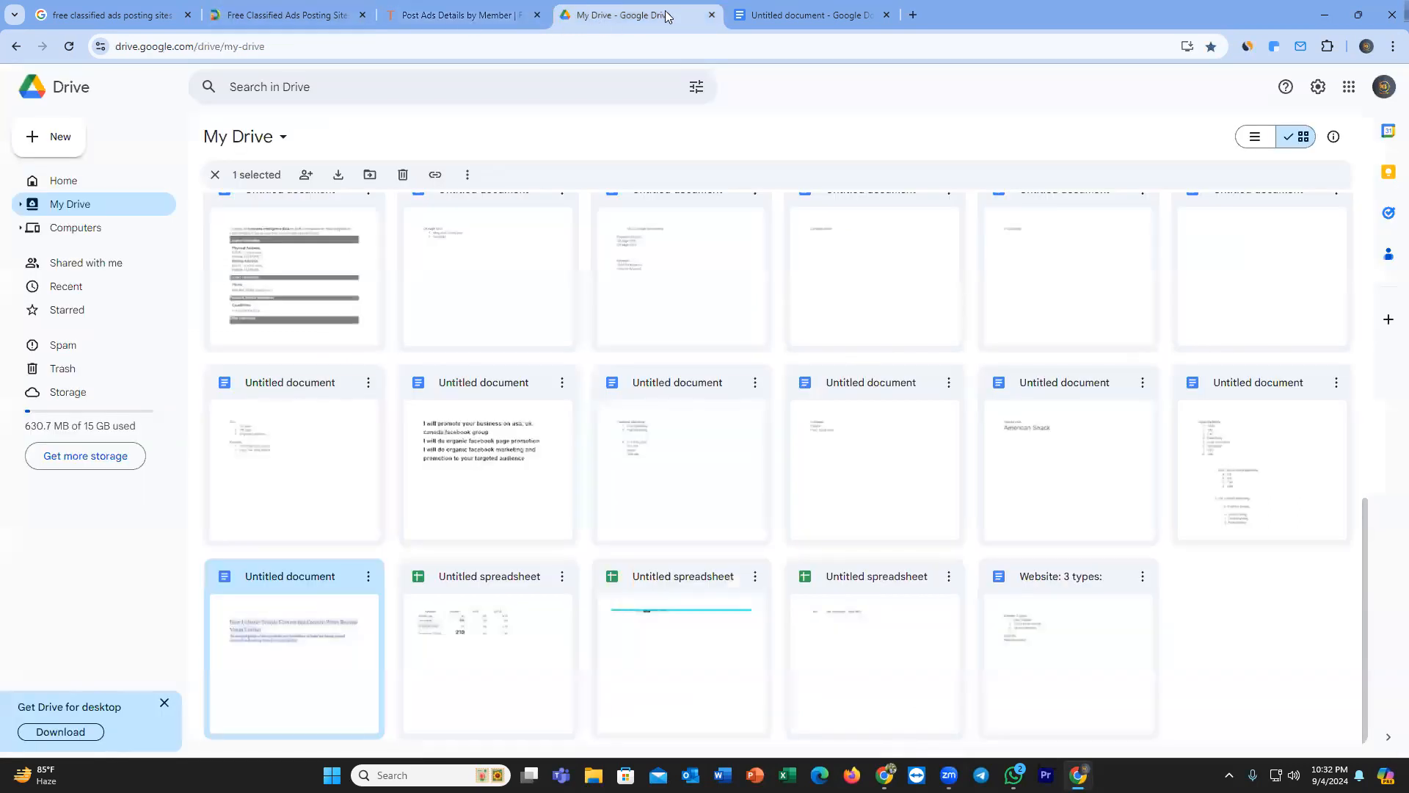
{"action": "left_click", "coordinate": [711, 15]}
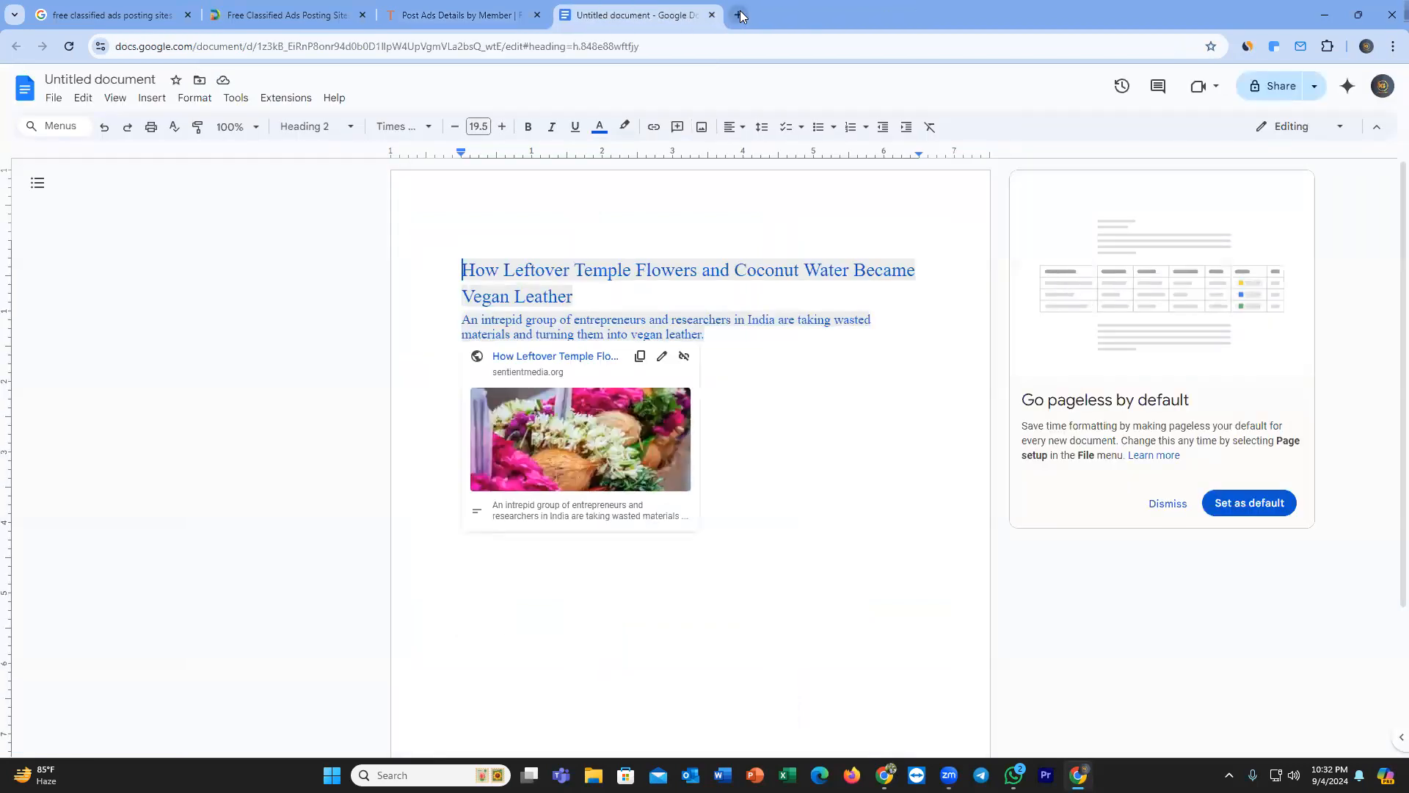
{"action": "left_click", "coordinate": [739, 11]}
Search Google for 'rental agreement' and browse the results.
{"action": "left_click", "coordinate": [550, 295]}
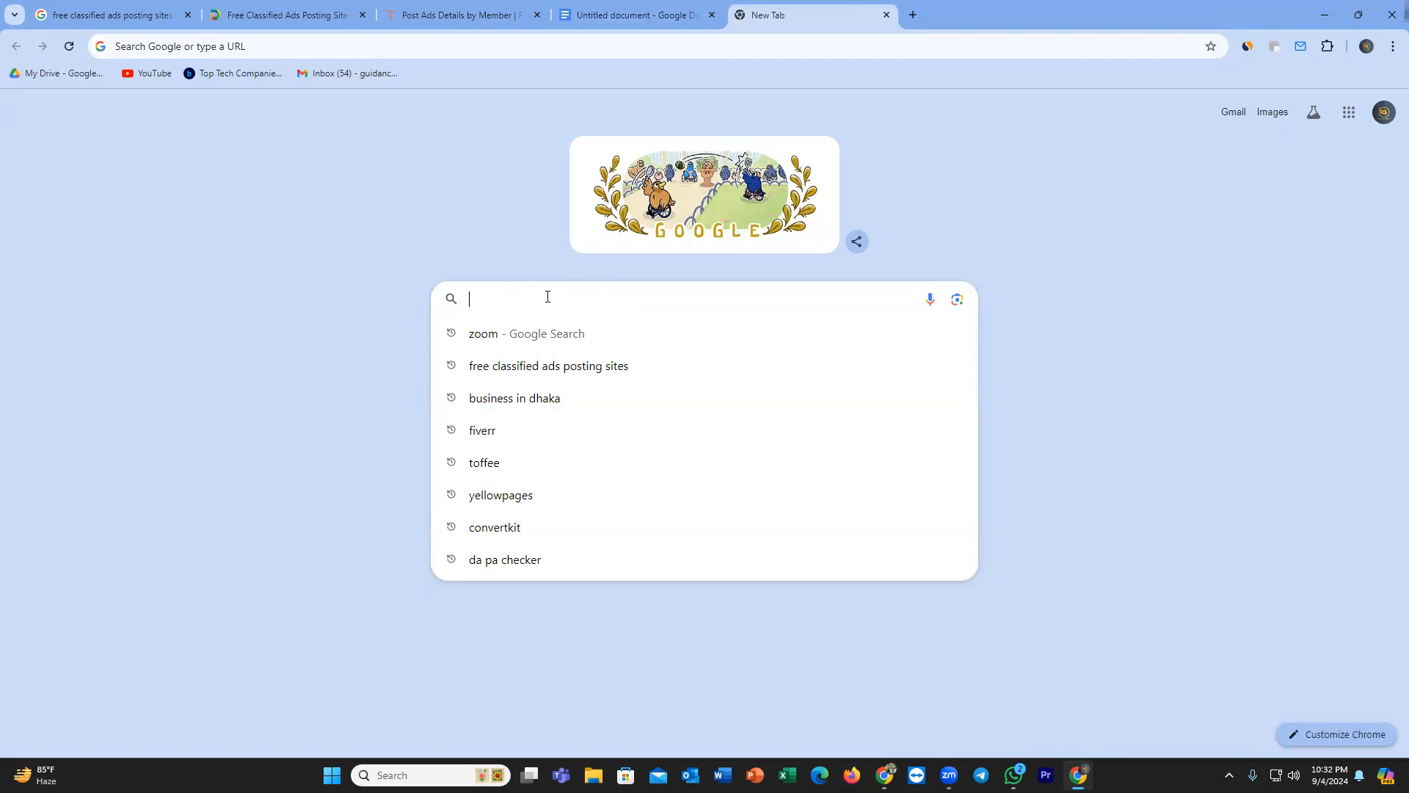
{"action": "type", "text": "ren"}
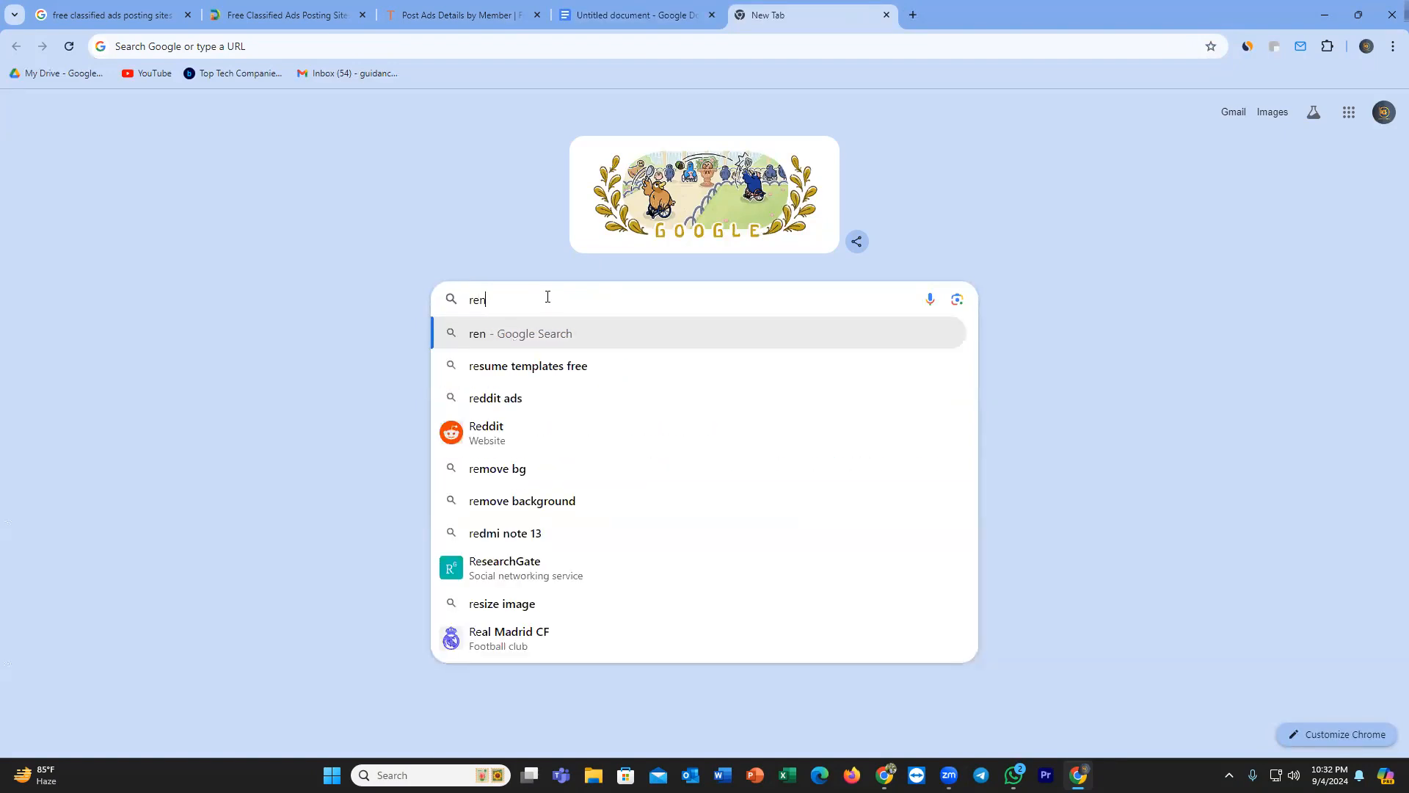
{"action": "type", "text": "tal agreement"}
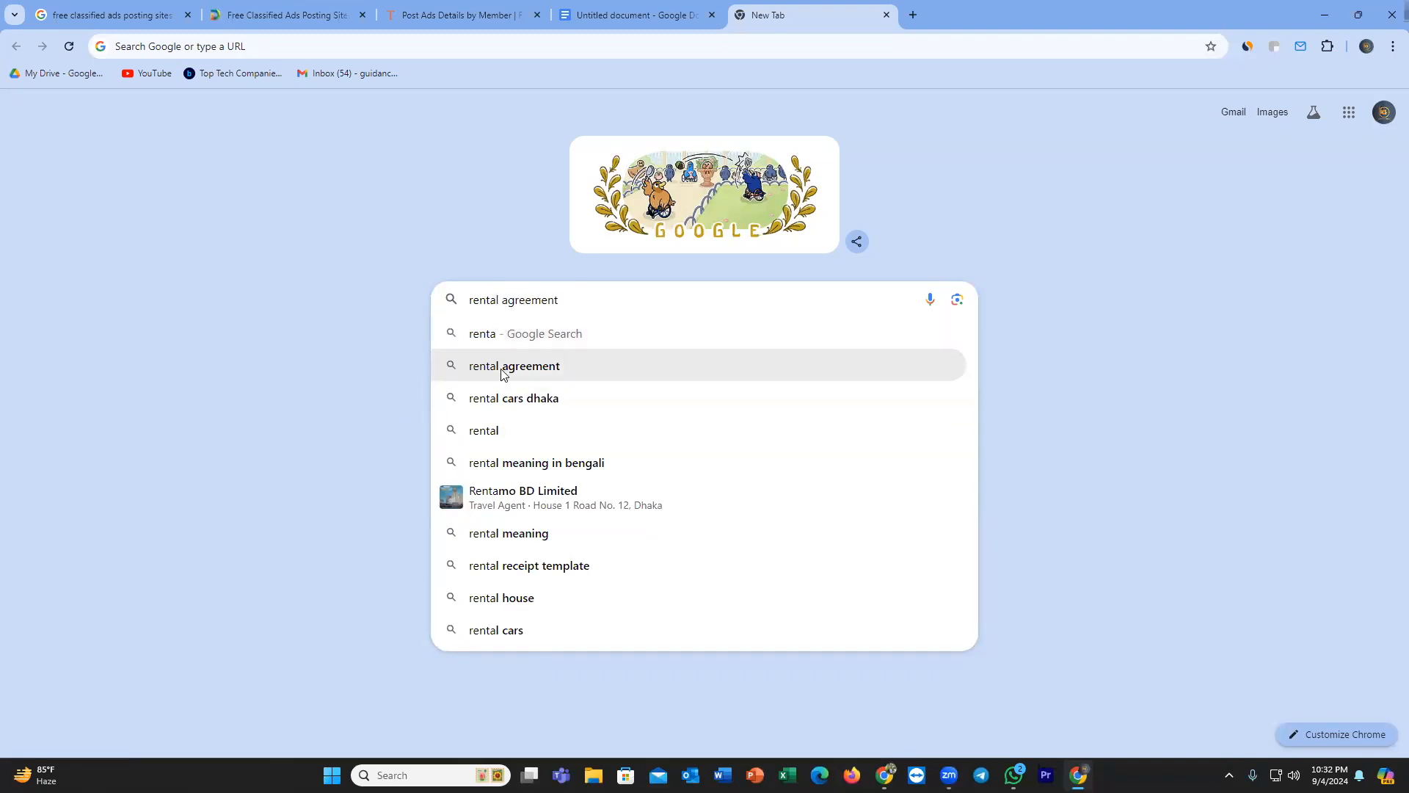
{"action": "left_click", "coordinate": [504, 366]}
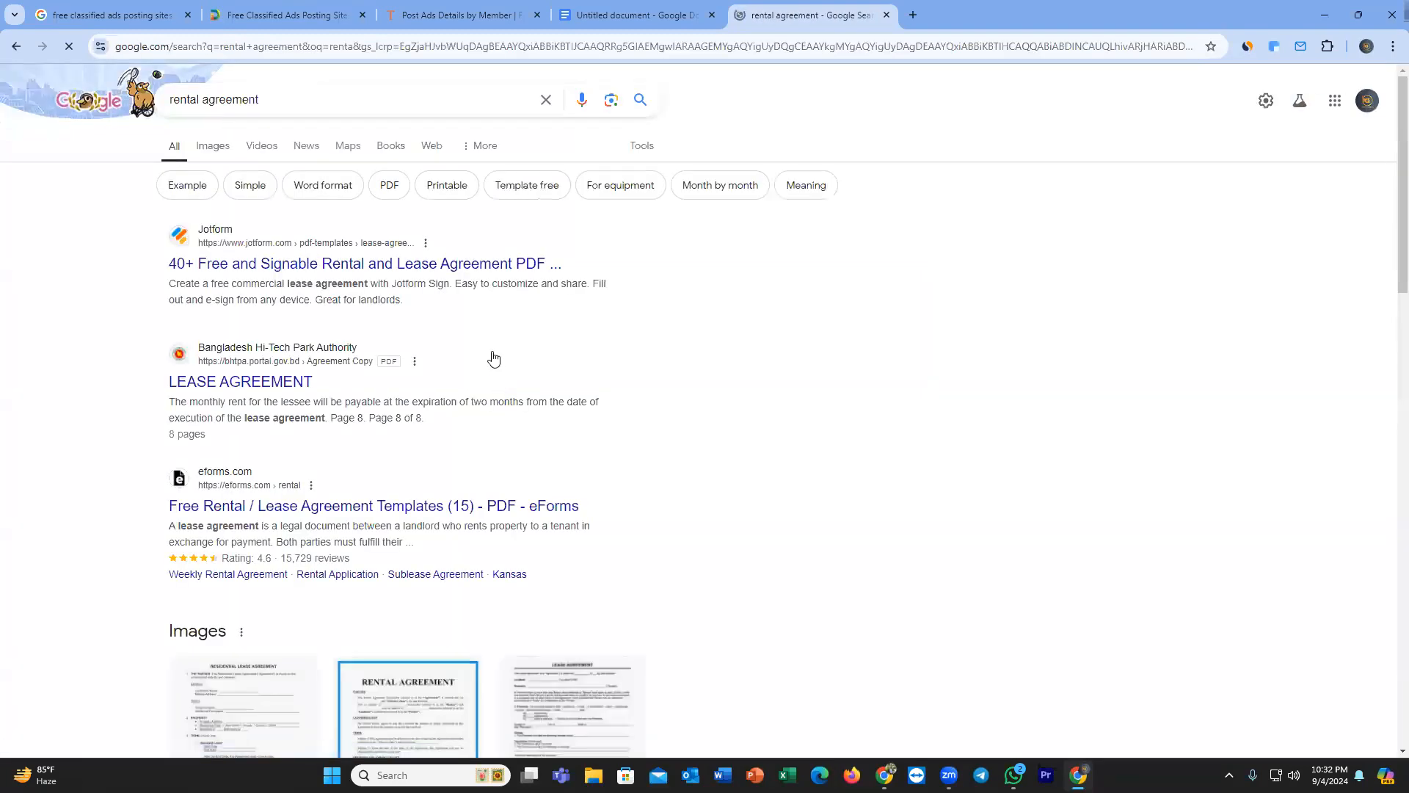
{"action": "scroll", "coordinate": [266, 301], "scroll_direction": "down", "scroll_amount": 2}
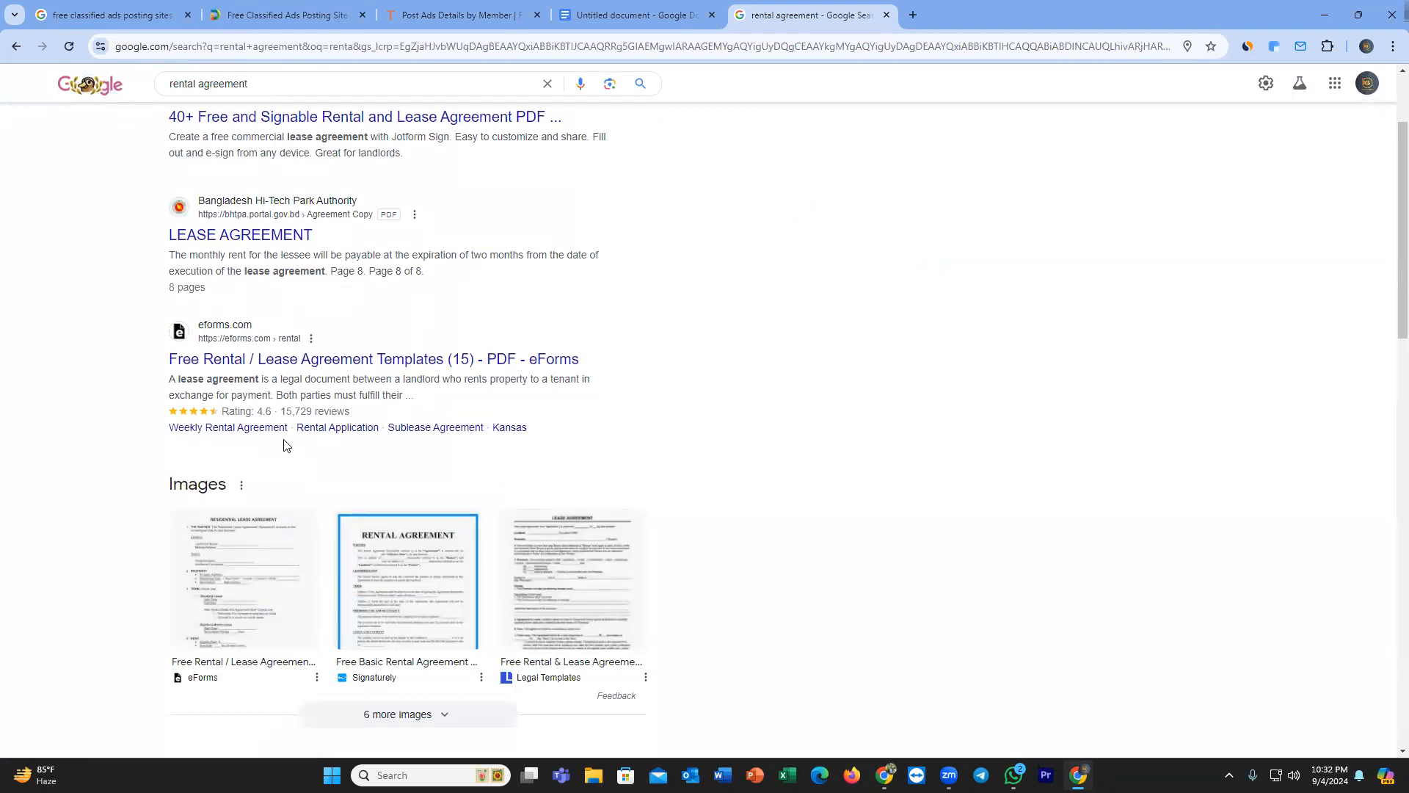
{"action": "scroll", "coordinate": [396, 431], "scroll_direction": "down", "scroll_amount": 7}
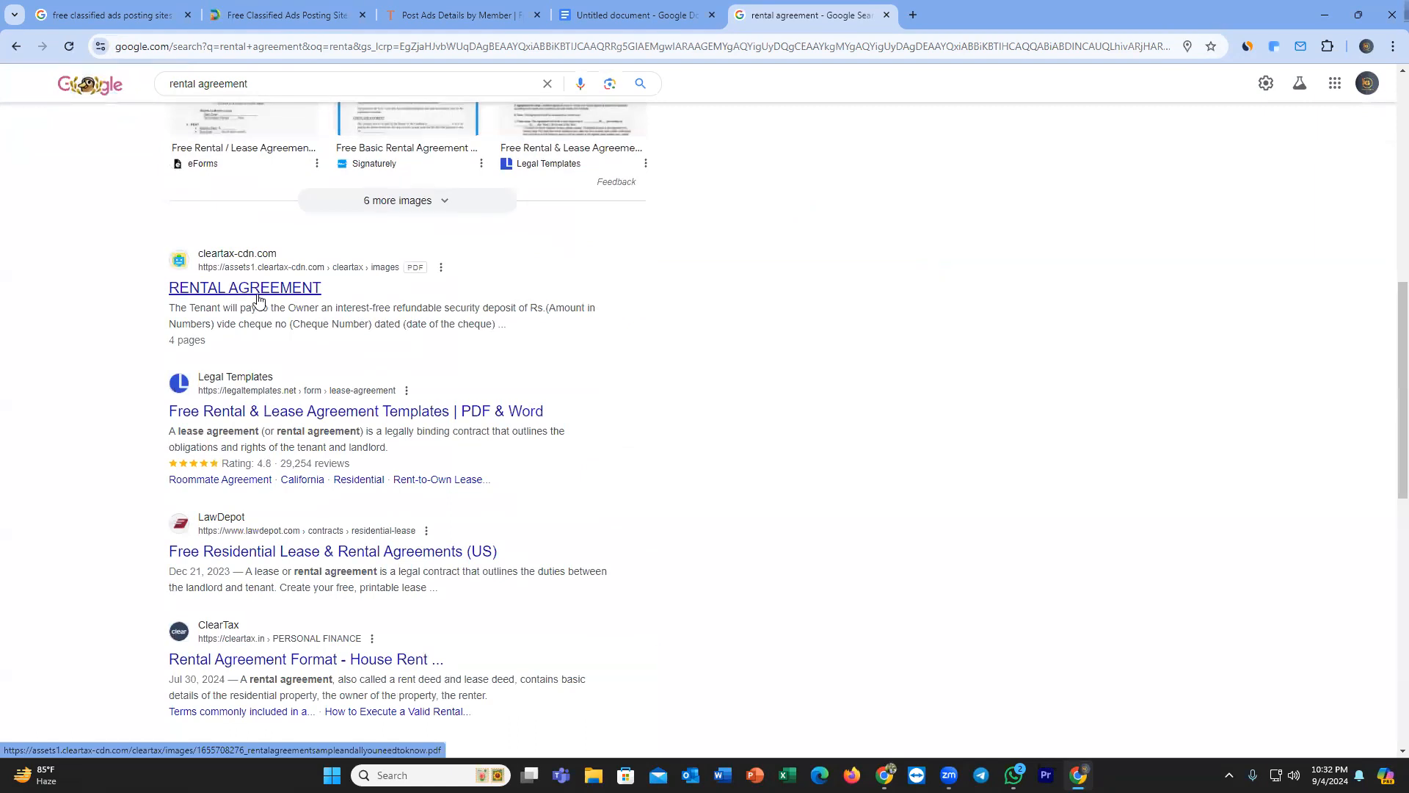
{"action": "scroll", "coordinate": [371, 393], "scroll_direction": "down", "scroll_amount": 1}
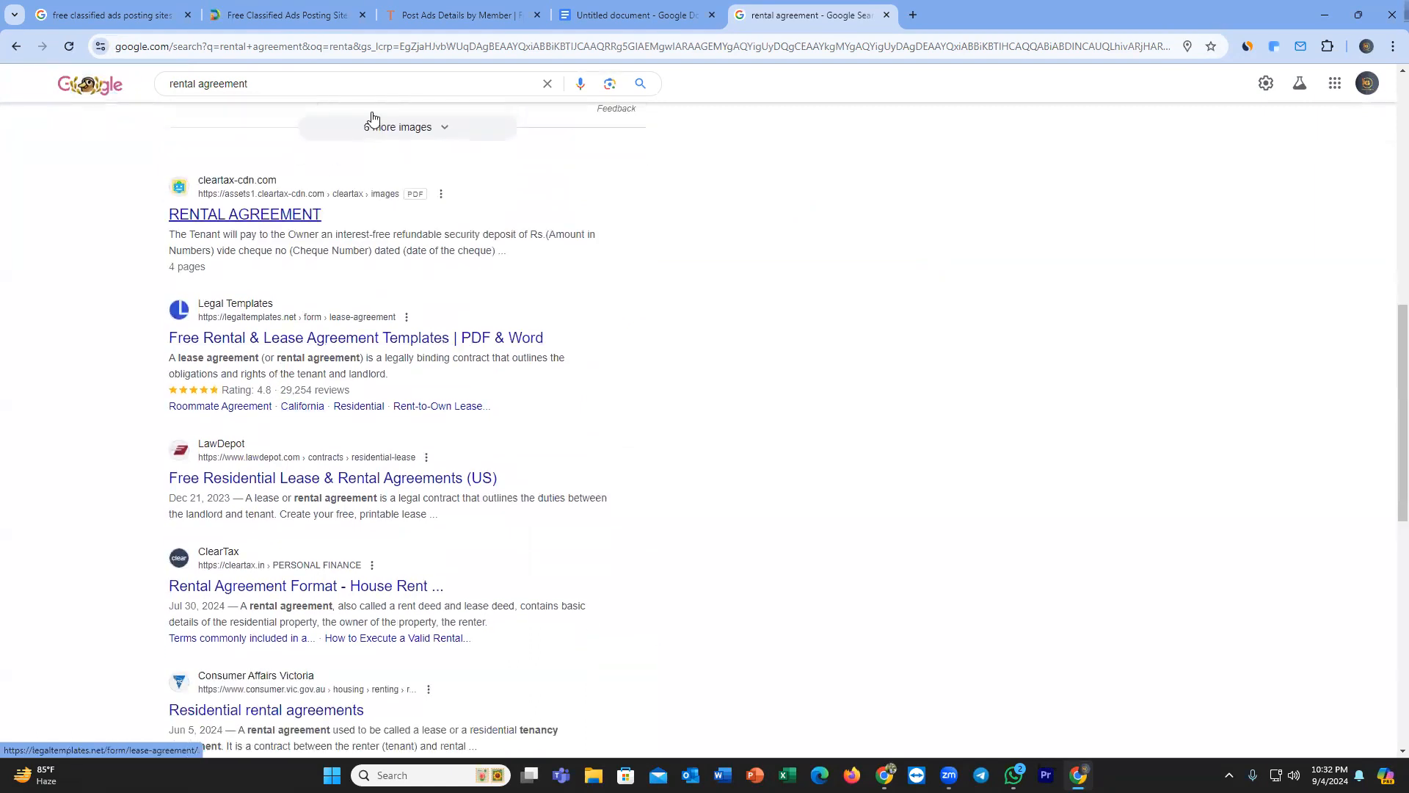
Change the query to 'rental house' and browse the results.
{"action": "left_click", "coordinate": [271, 86]}
{"action": "key", "text": "BackSpace"}
{"action": "key", "text": "BackSpace"}
{"action": "key", "text": "BackSpace"}
{"action": "key", "text": "BackSpace"}
{"action": "key", "text": "BackSpace"}
{"action": "key", "text": "BackSpace"}
{"action": "key", "text": "BackSpace"}
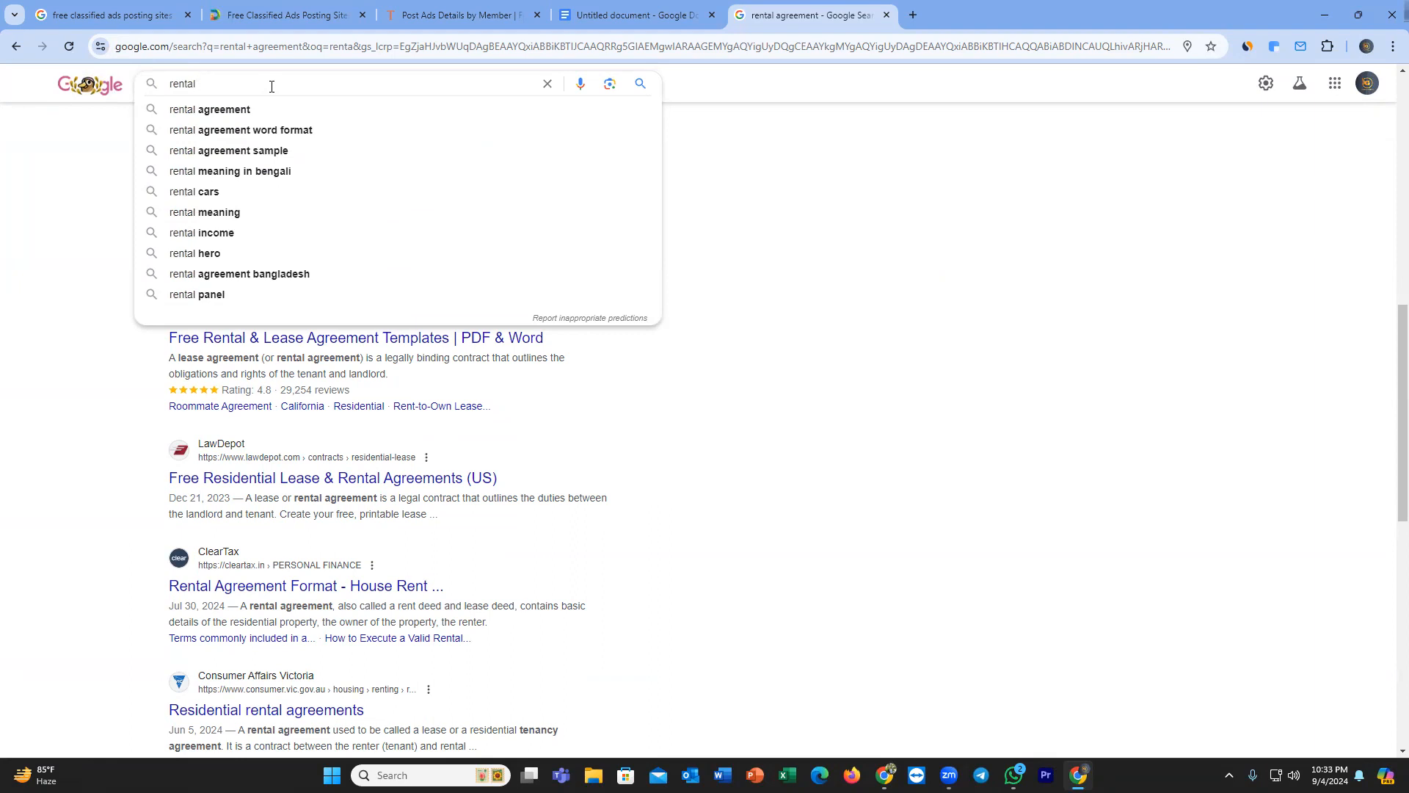
{"action": "type", "text": "h"}
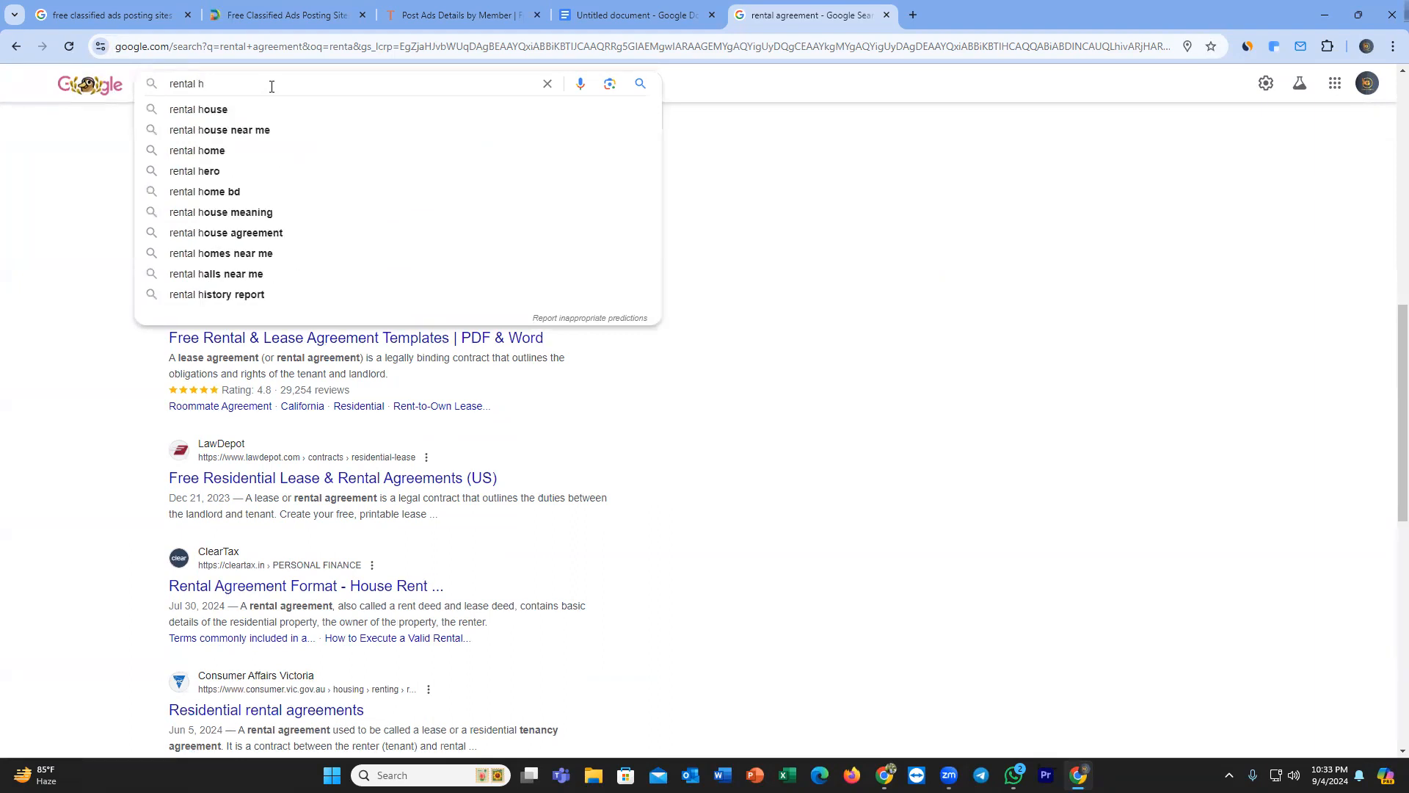
{"action": "left_click", "coordinate": [206, 111]}
{"action": "scroll", "coordinate": [309, 375], "scroll_direction": "down", "scroll_amount": 3}
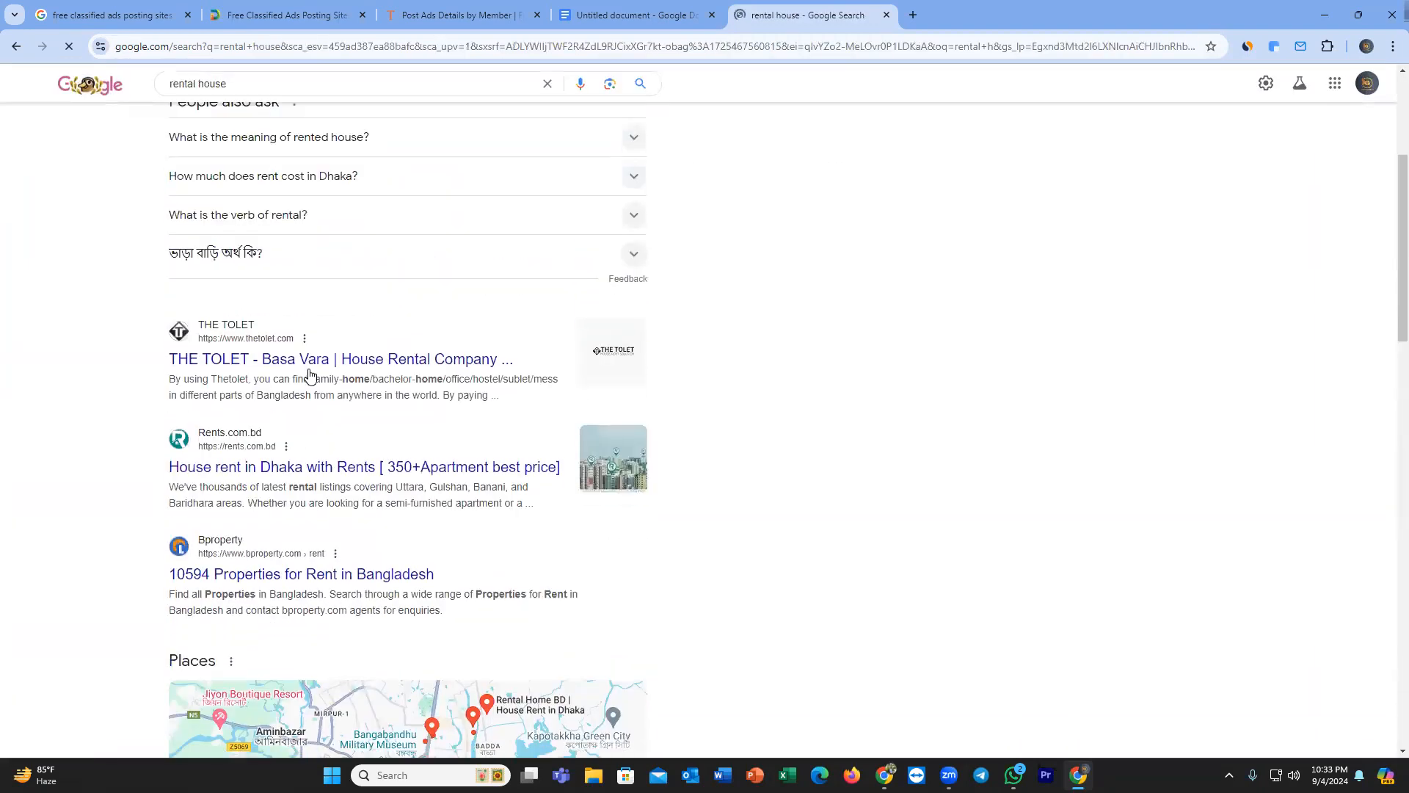
{"action": "scroll", "coordinate": [309, 375], "scroll_direction": "down", "scroll_amount": 3}
{"action": "scroll", "coordinate": [356, 372], "scroll_direction": "down", "scroll_amount": 1}
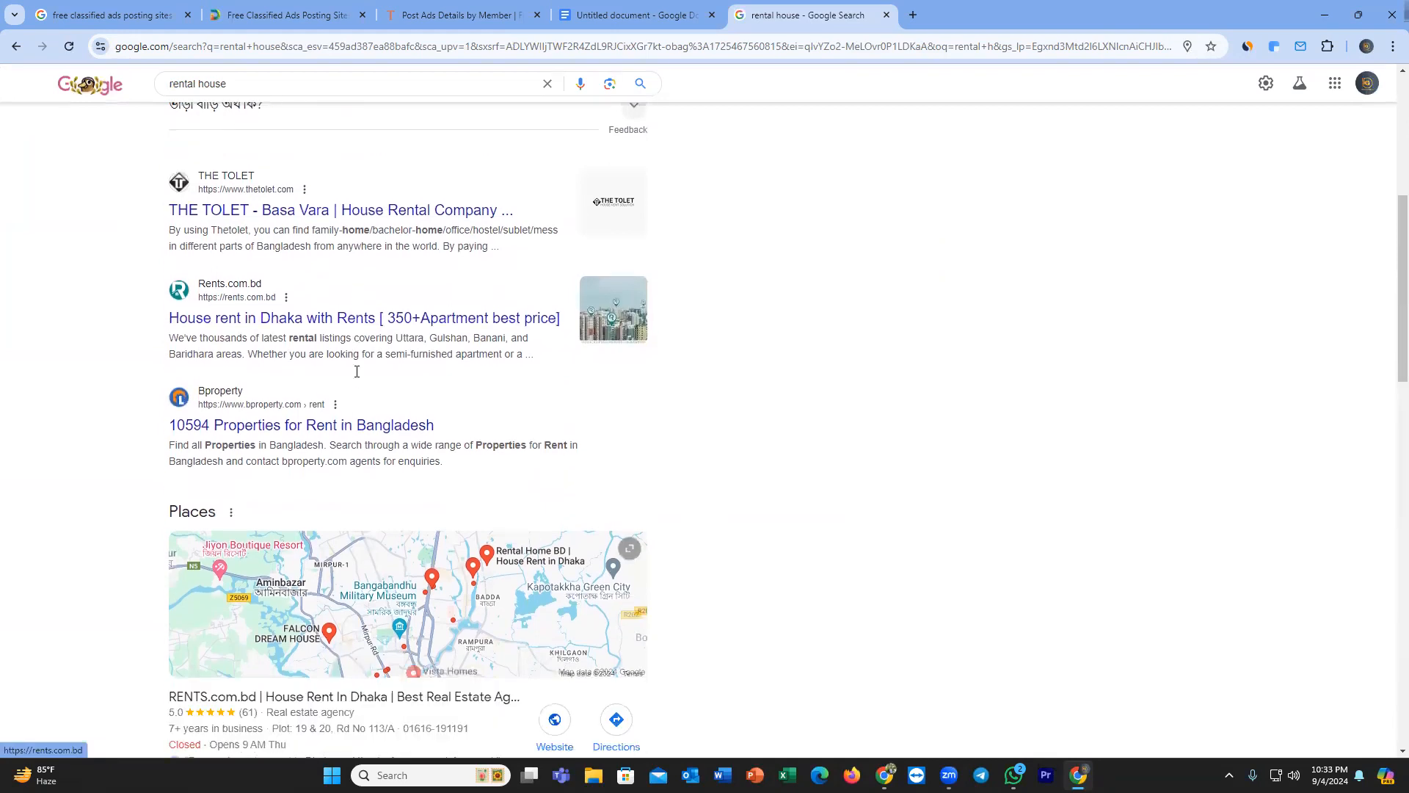
{"action": "scroll", "coordinate": [357, 372], "scroll_direction": "down", "scroll_amount": 1}
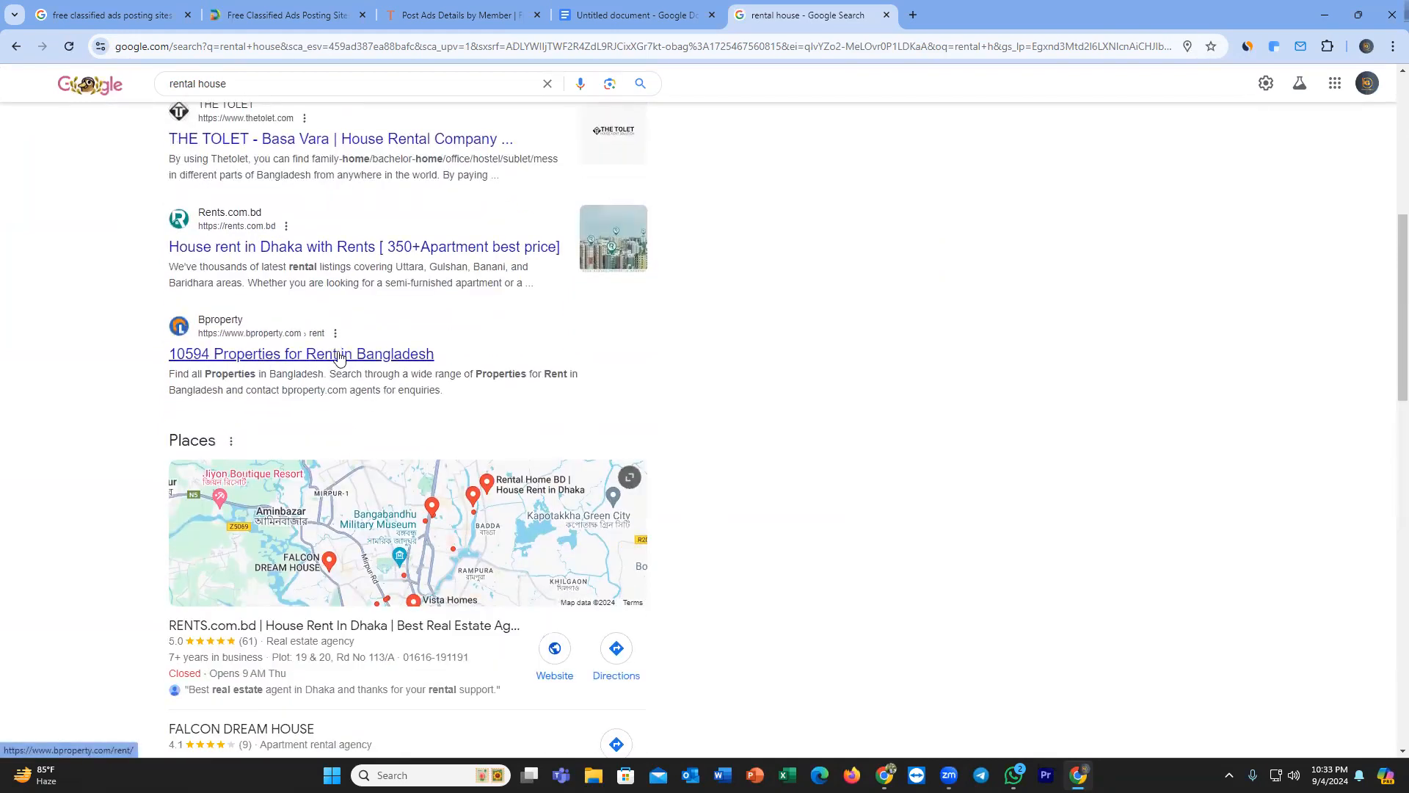
{"action": "scroll", "coordinate": [339, 358], "scroll_direction": "down", "scroll_amount": 7}
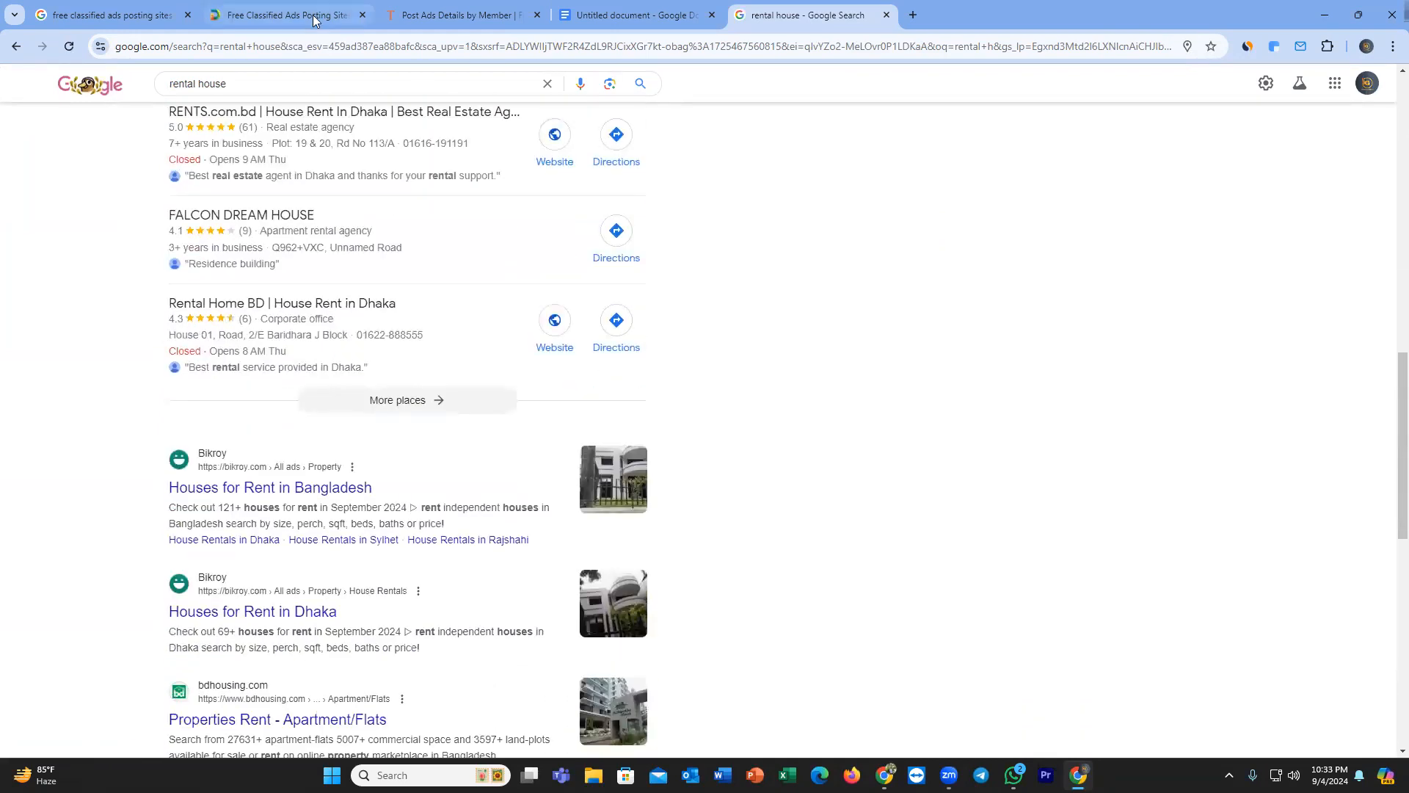
Search 'rental house usa' and open the Grand County real estate result.
{"action": "left_click", "coordinate": [236, 87]}
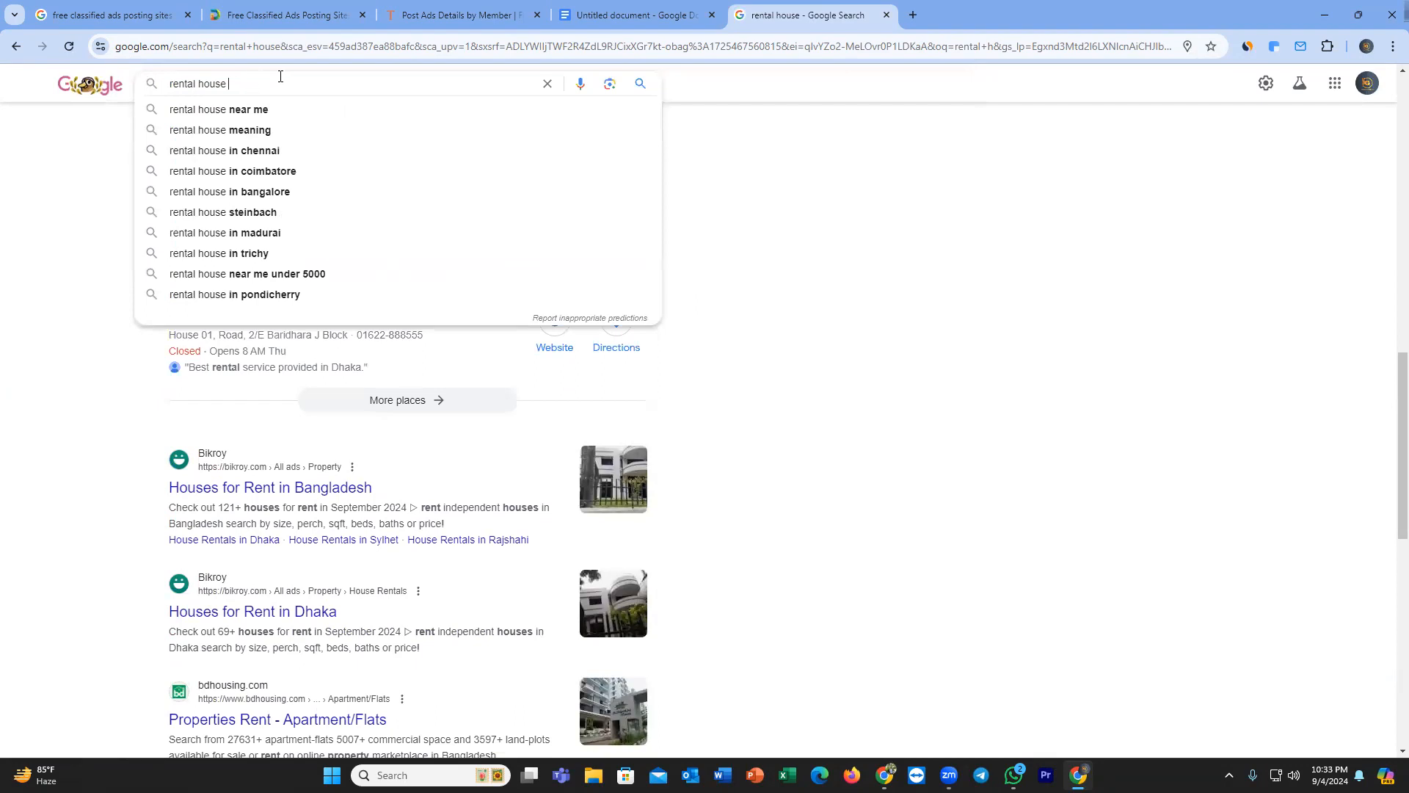
{"action": "type", "text": "usa"}
{"action": "key", "text": "Return"}
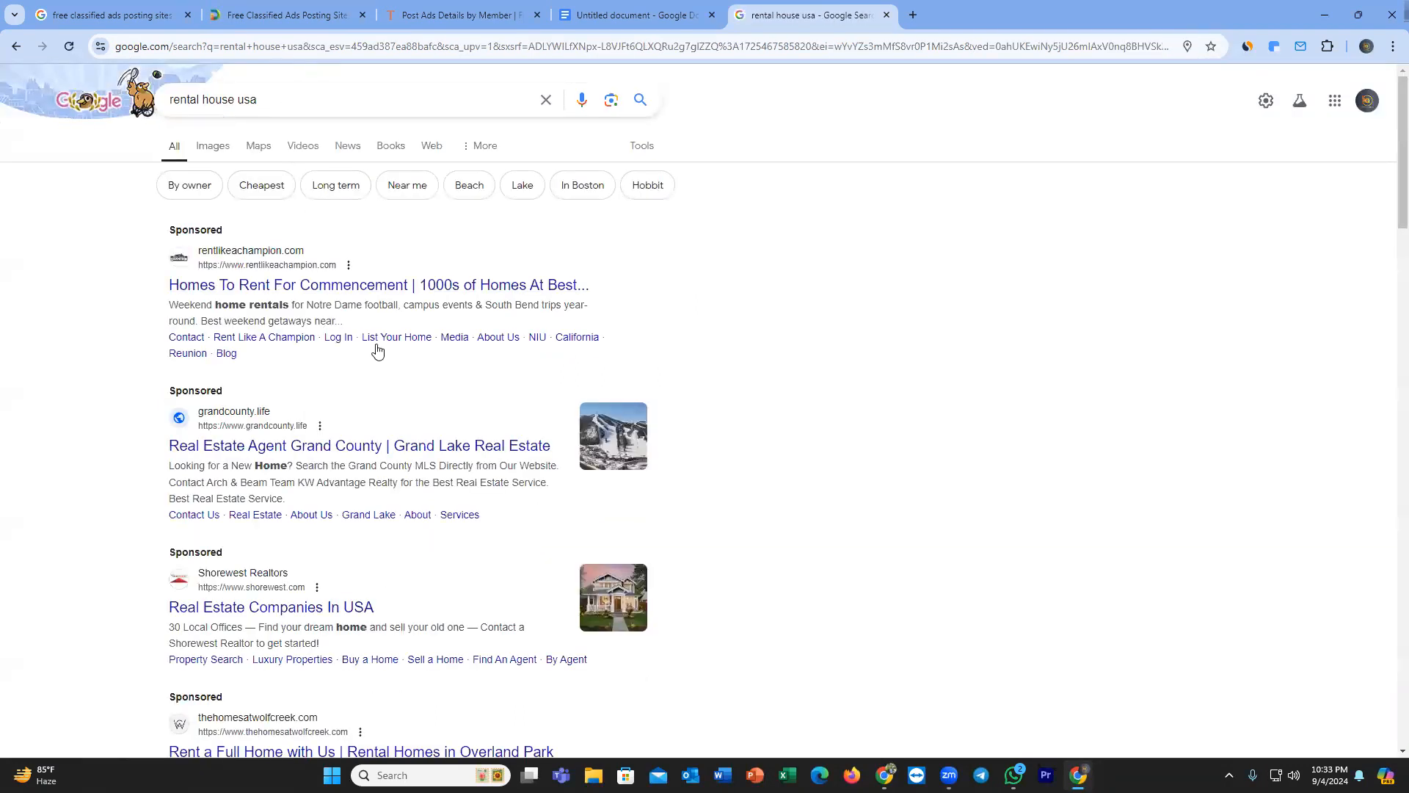
{"action": "scroll", "coordinate": [329, 305], "scroll_direction": "down", "scroll_amount": 2}
{"action": "left_click", "coordinate": [329, 306]}
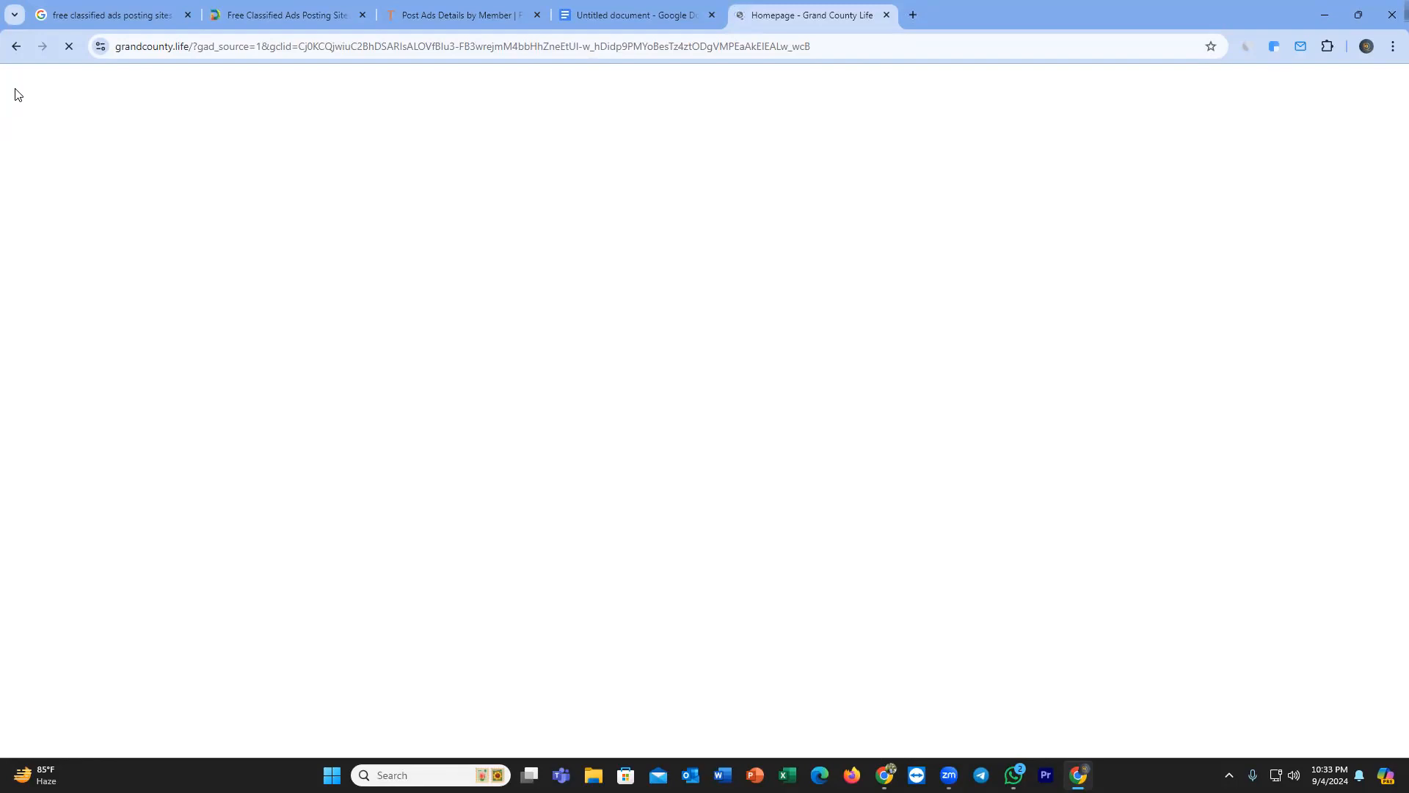
Back on the results, open Shorewest's 'Real Estate Companies In USA' result.
{"action": "left_click", "coordinate": [10, 47]}
{"action": "scroll", "coordinate": [308, 261], "scroll_direction": "up", "scroll_amount": 3}
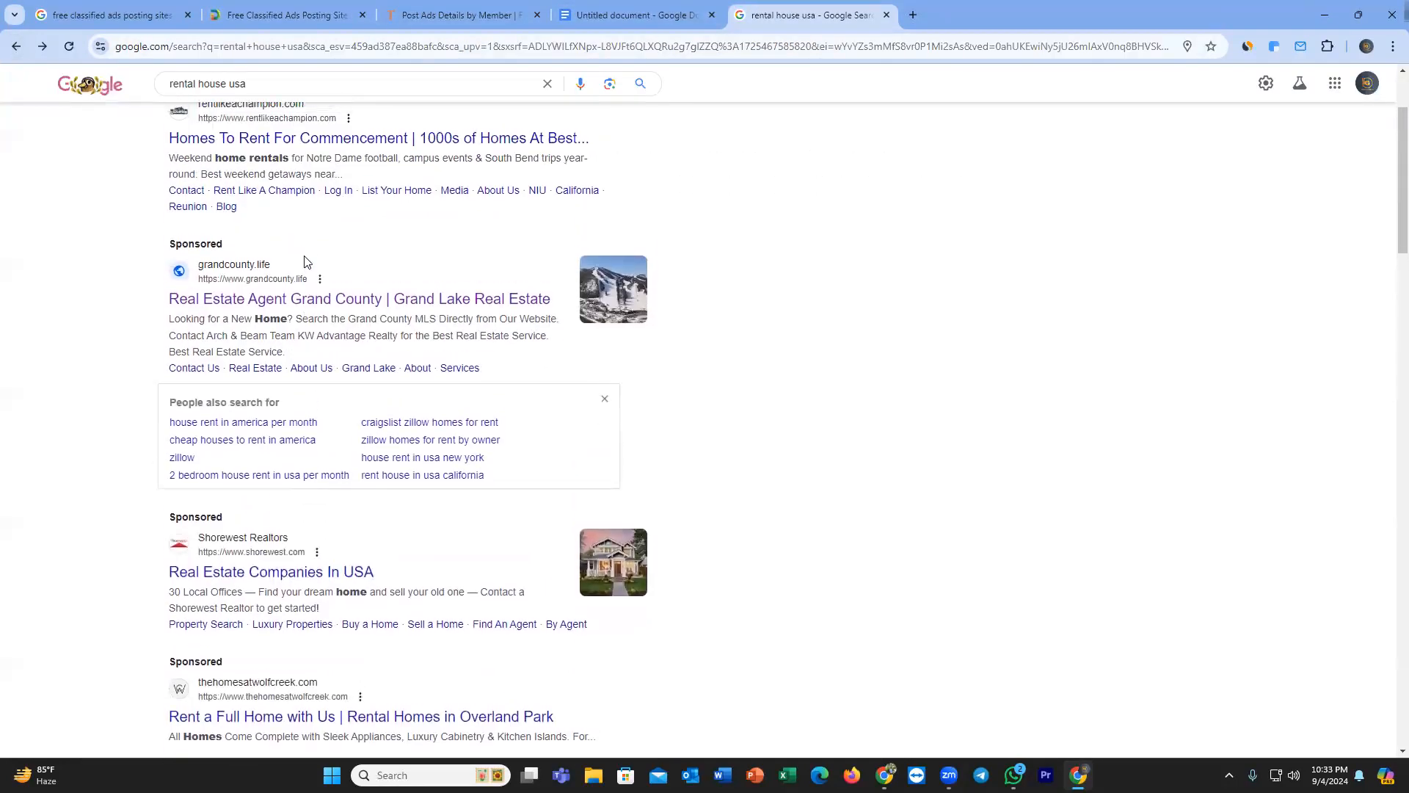
{"action": "scroll", "coordinate": [307, 257], "scroll_direction": "down", "scroll_amount": 5}
{"action": "scroll", "coordinate": [305, 257], "scroll_direction": "down", "scroll_amount": 1}
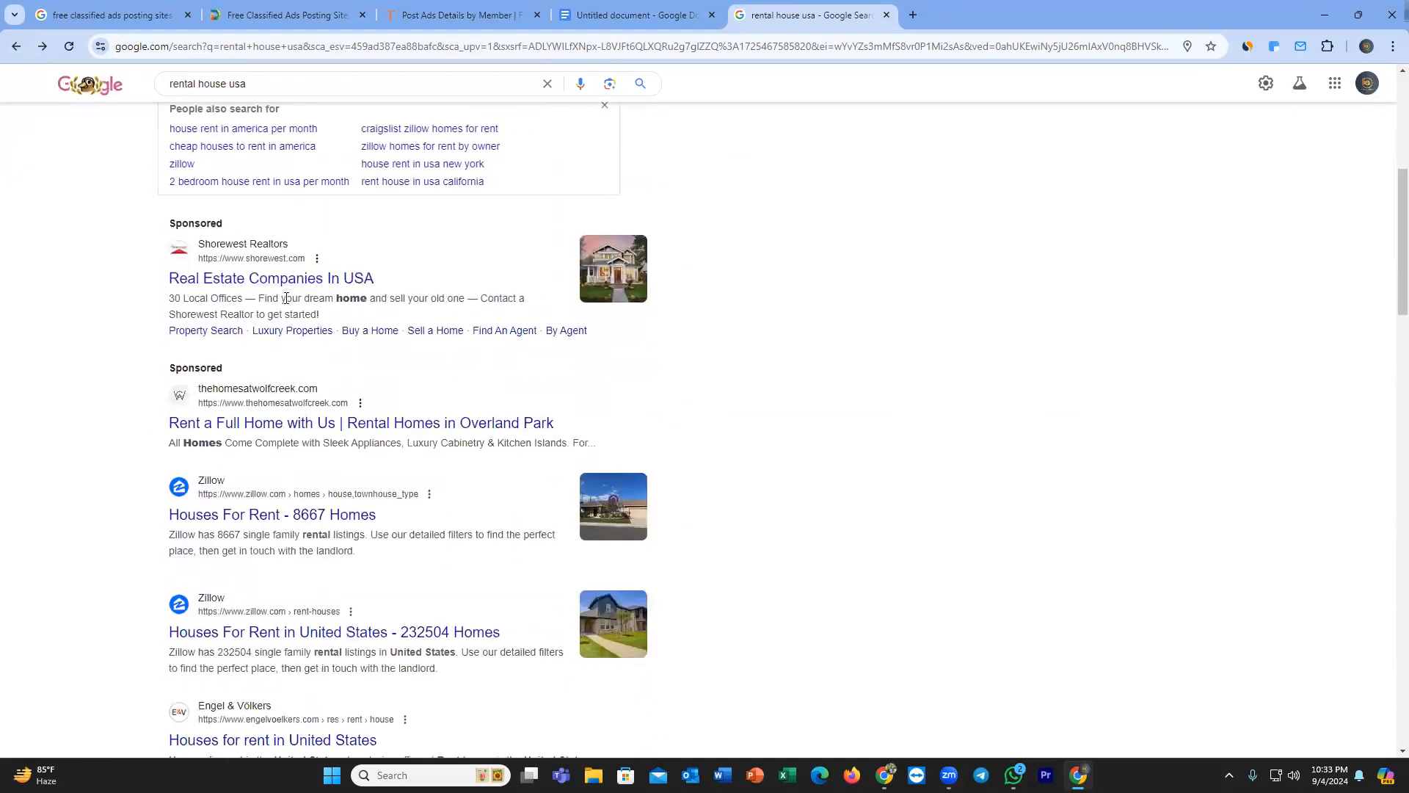
{"action": "left_click", "coordinate": [296, 285]}
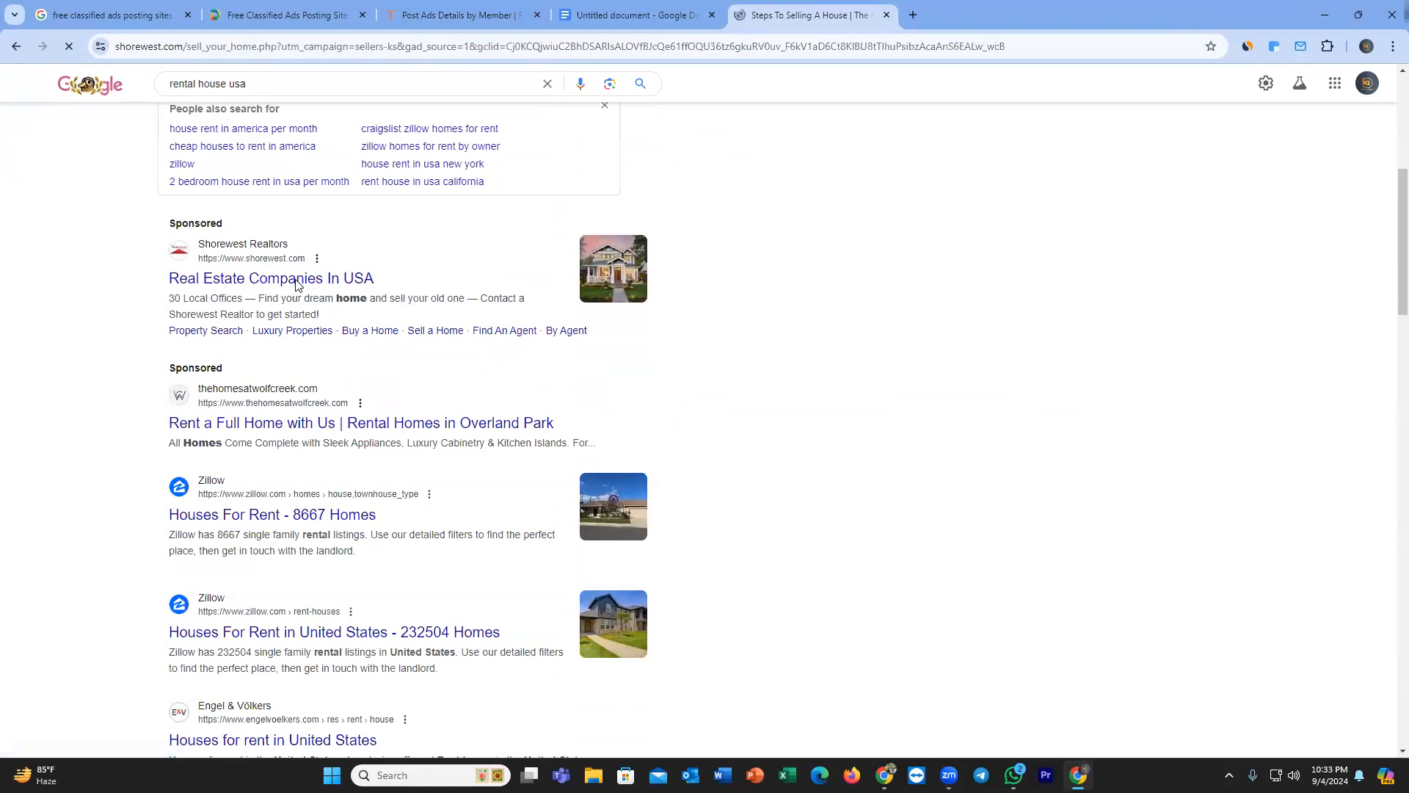
Select the 'Preparing for Sale' paragraph in Shorewest's Selling Your Home article.
{"action": "scroll", "coordinate": [411, 340], "scroll_direction": "down", "scroll_amount": 2}
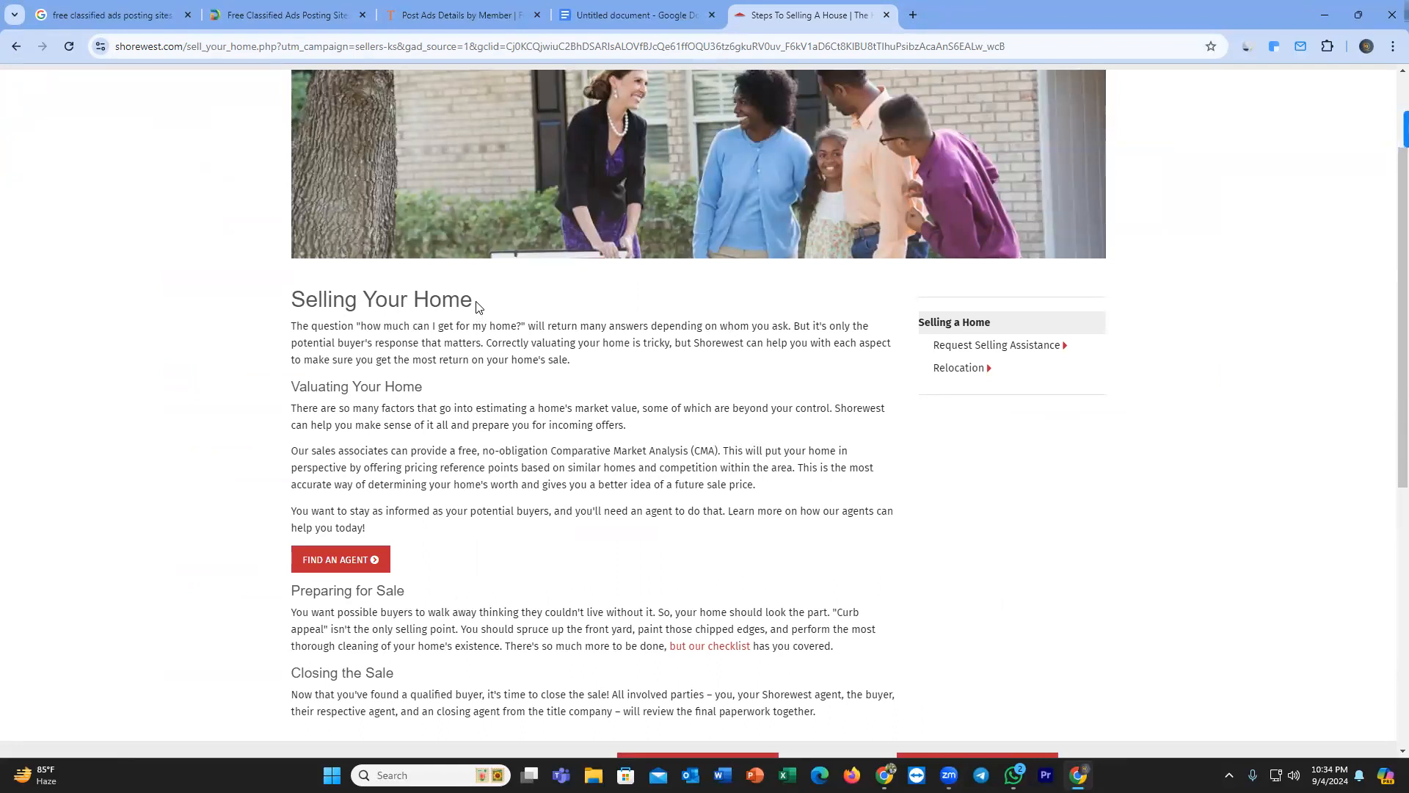
{"action": "scroll", "coordinate": [724, 386], "scroll_direction": "down", "scroll_amount": 2}
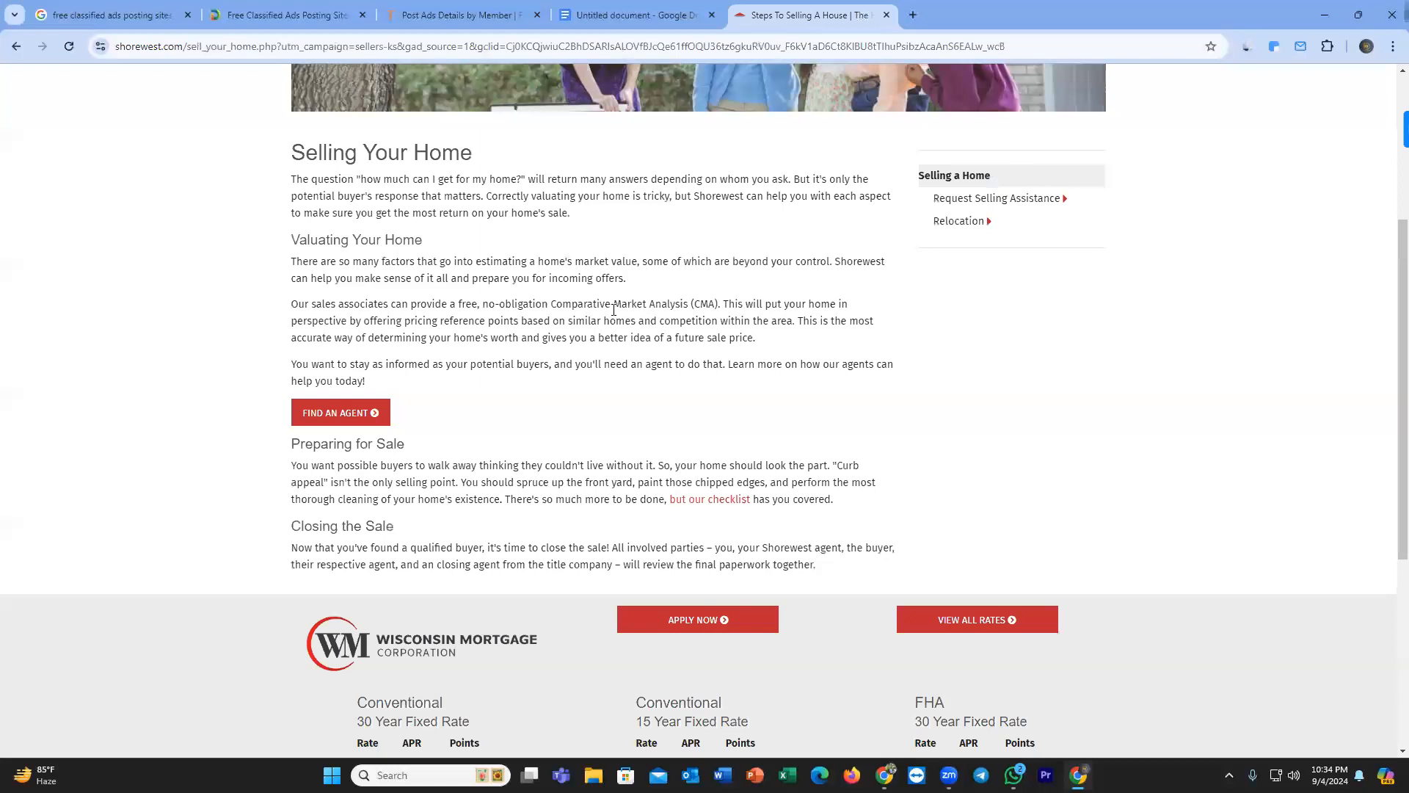
{"action": "scroll", "coordinate": [586, 319], "scroll_direction": "down", "scroll_amount": 2}
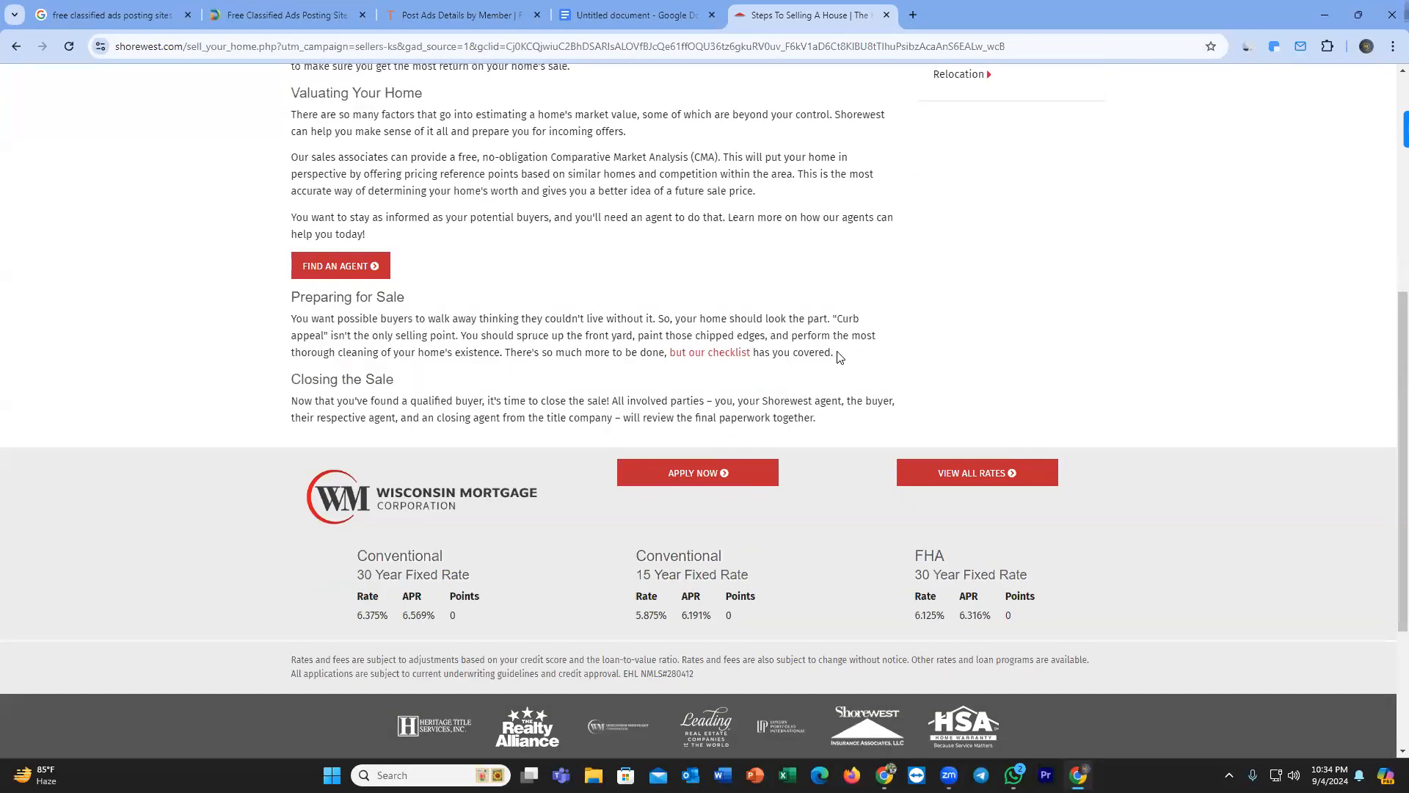
{"action": "left_click_drag", "start_coordinate": [837, 355], "coordinate": [299, 317]}
{"action": "key", "text": "ctrl+c"}
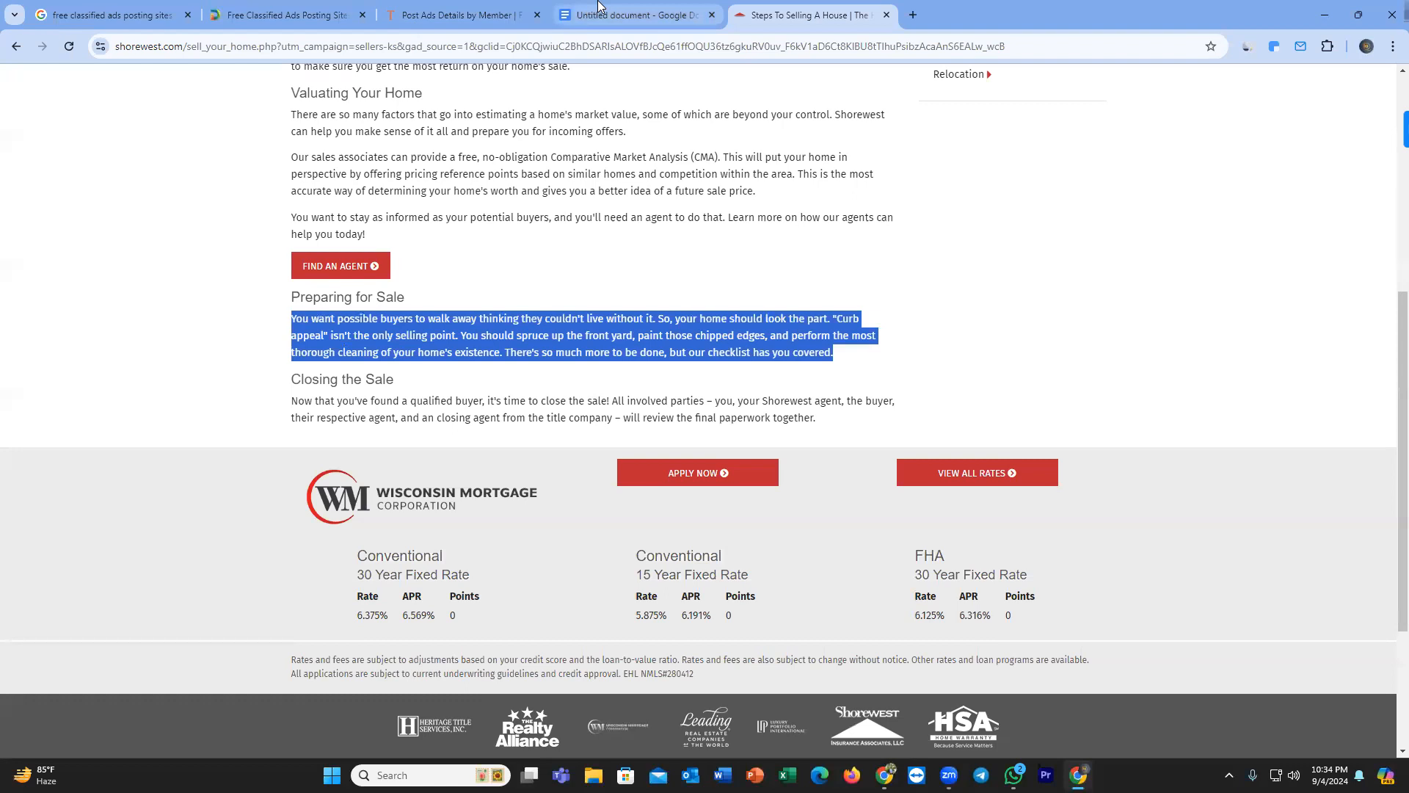
Paste the 'Preparing for Sale' paragraph into the Free Ads Time ad description.
{"action": "left_click", "coordinate": [416, 11]}
{"action": "left_click", "coordinate": [597, 434]}
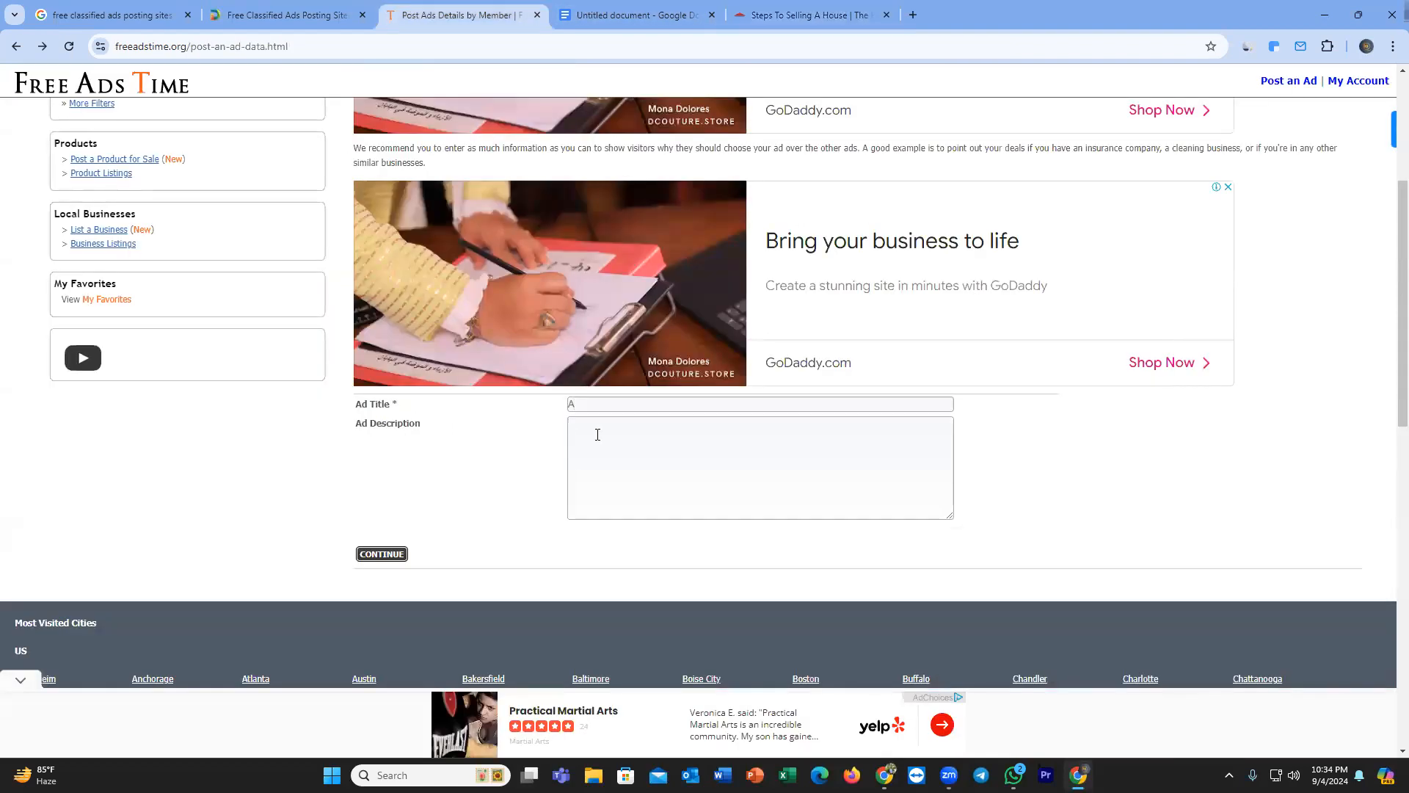
{"action": "key", "text": "ctrl+v"}
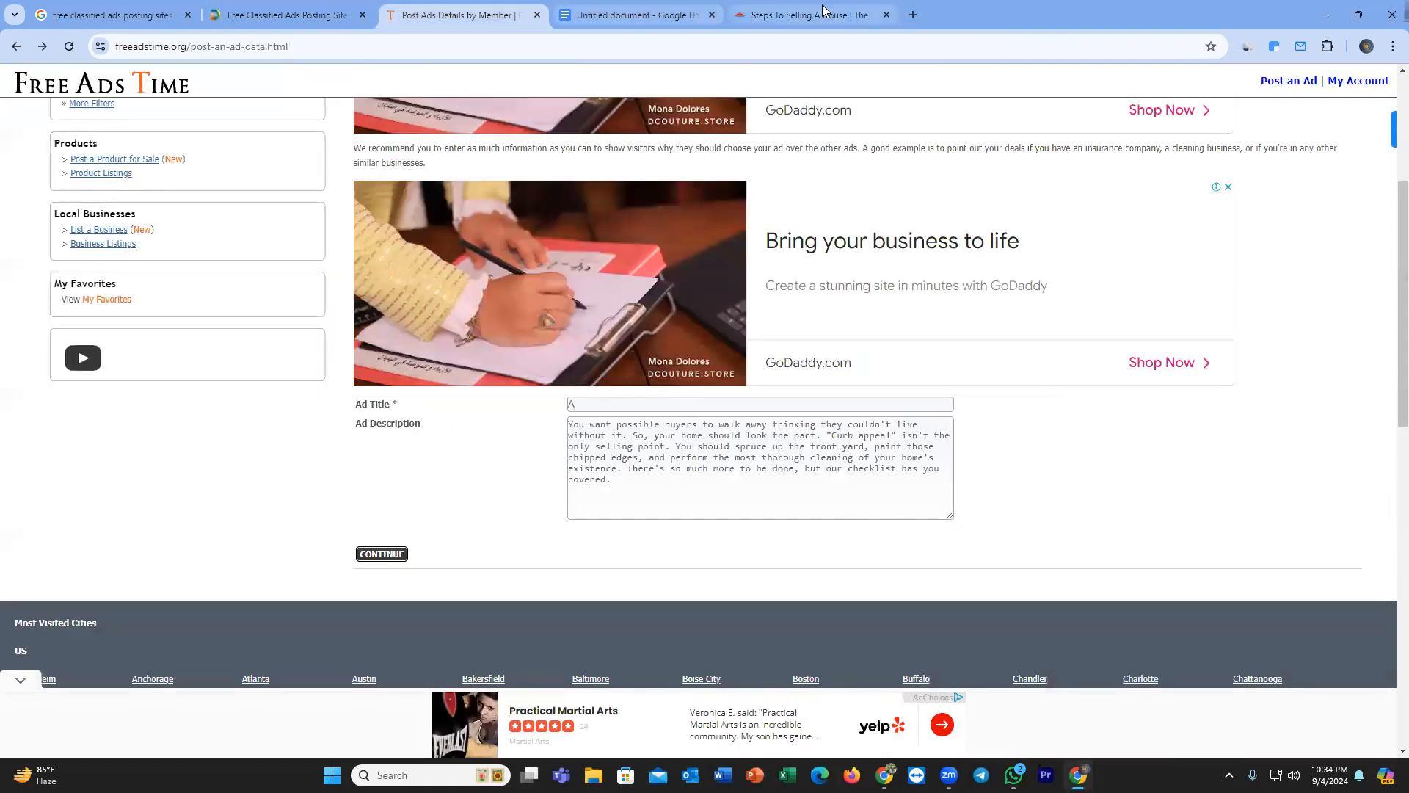
{"action": "left_click", "coordinate": [807, 15]}
{"action": "scroll", "coordinate": [612, 331], "scroll_direction": "up", "scroll_amount": 2}
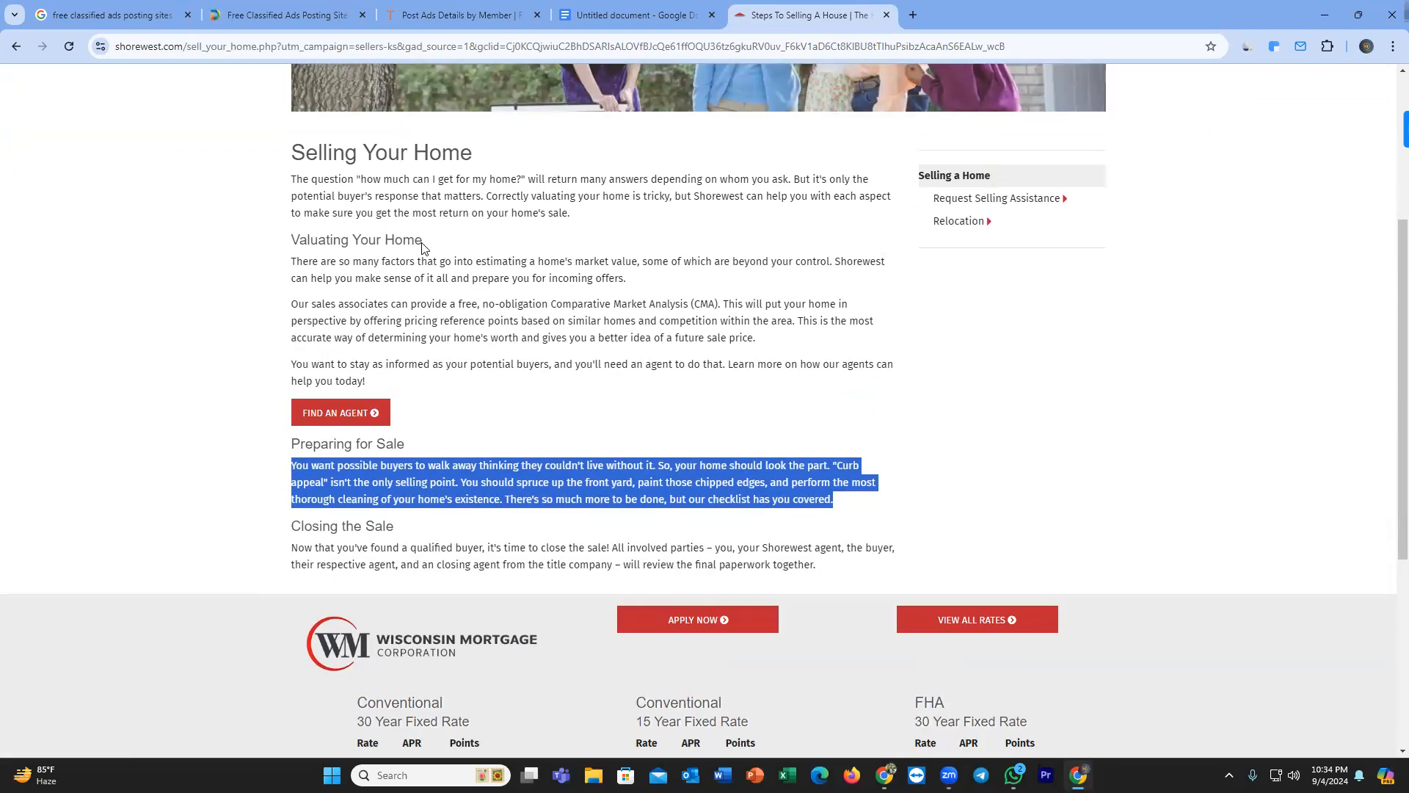
Go back to the 'rental house usa' results and select 'Rent a Full Home with Us'.
{"action": "scroll", "coordinate": [425, 242], "scroll_direction": "up", "scroll_amount": 4}
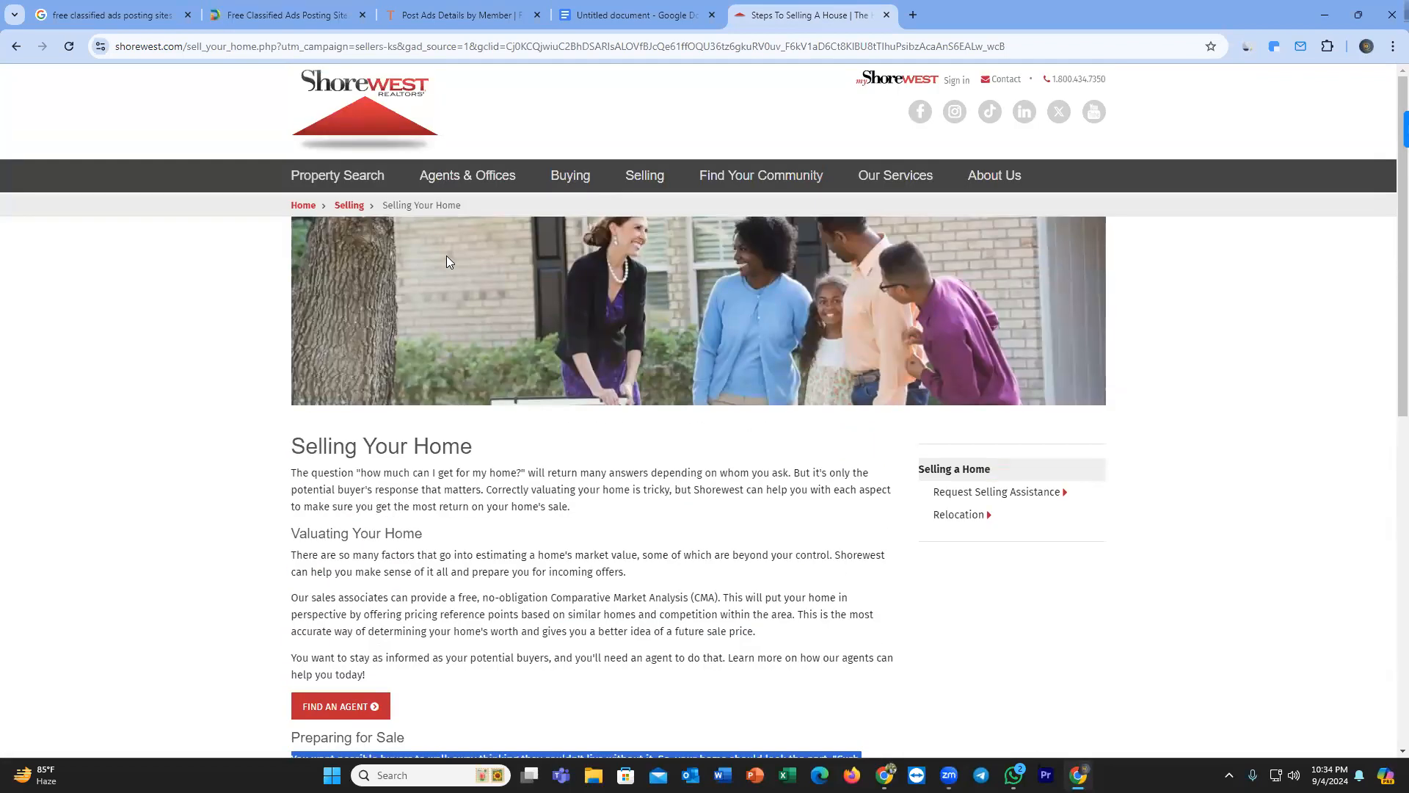
{"action": "scroll", "coordinate": [440, 257], "scroll_direction": "down", "scroll_amount": 2}
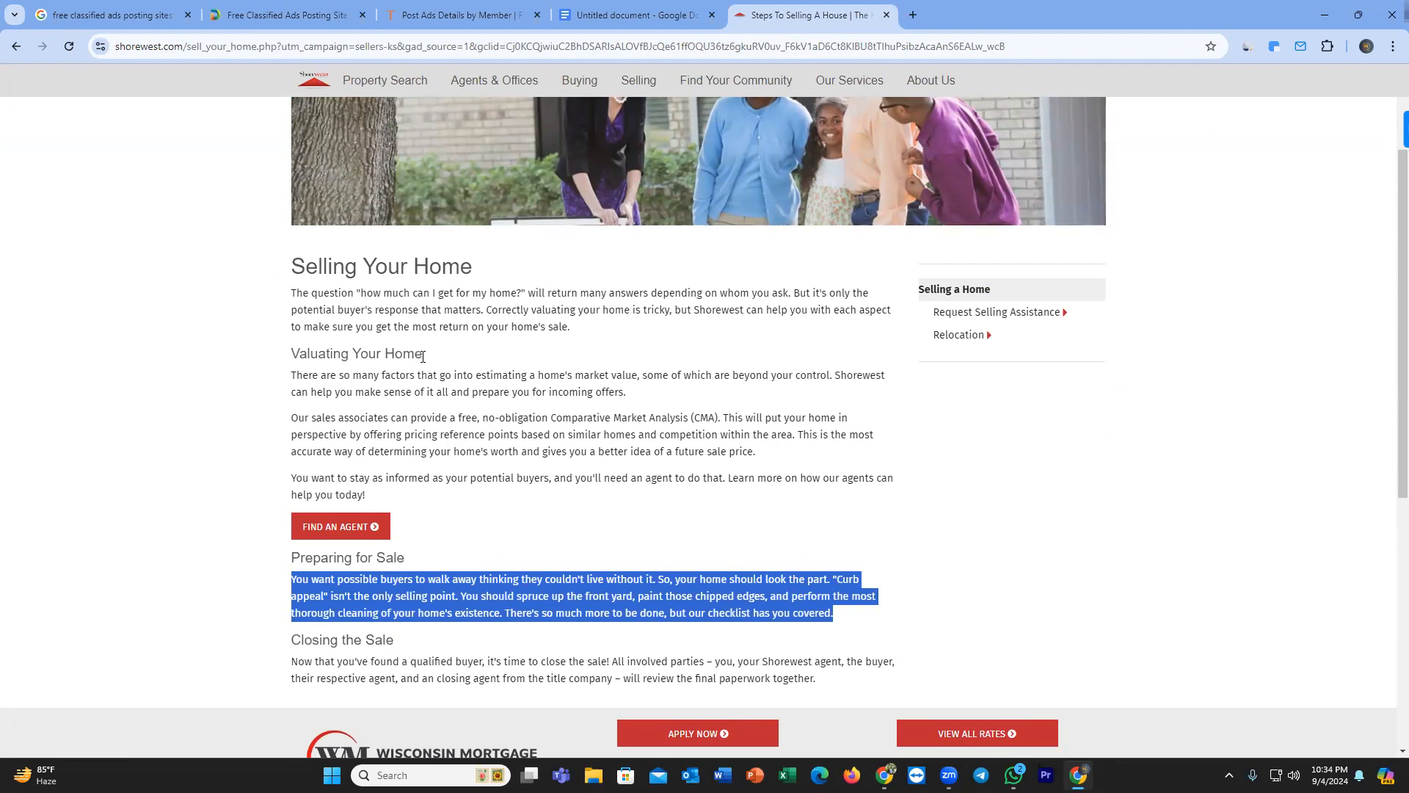
{"action": "scroll", "coordinate": [422, 356], "scroll_direction": "down", "scroll_amount": 6}
{"action": "scroll", "coordinate": [422, 360], "scroll_direction": "up", "scroll_amount": 8}
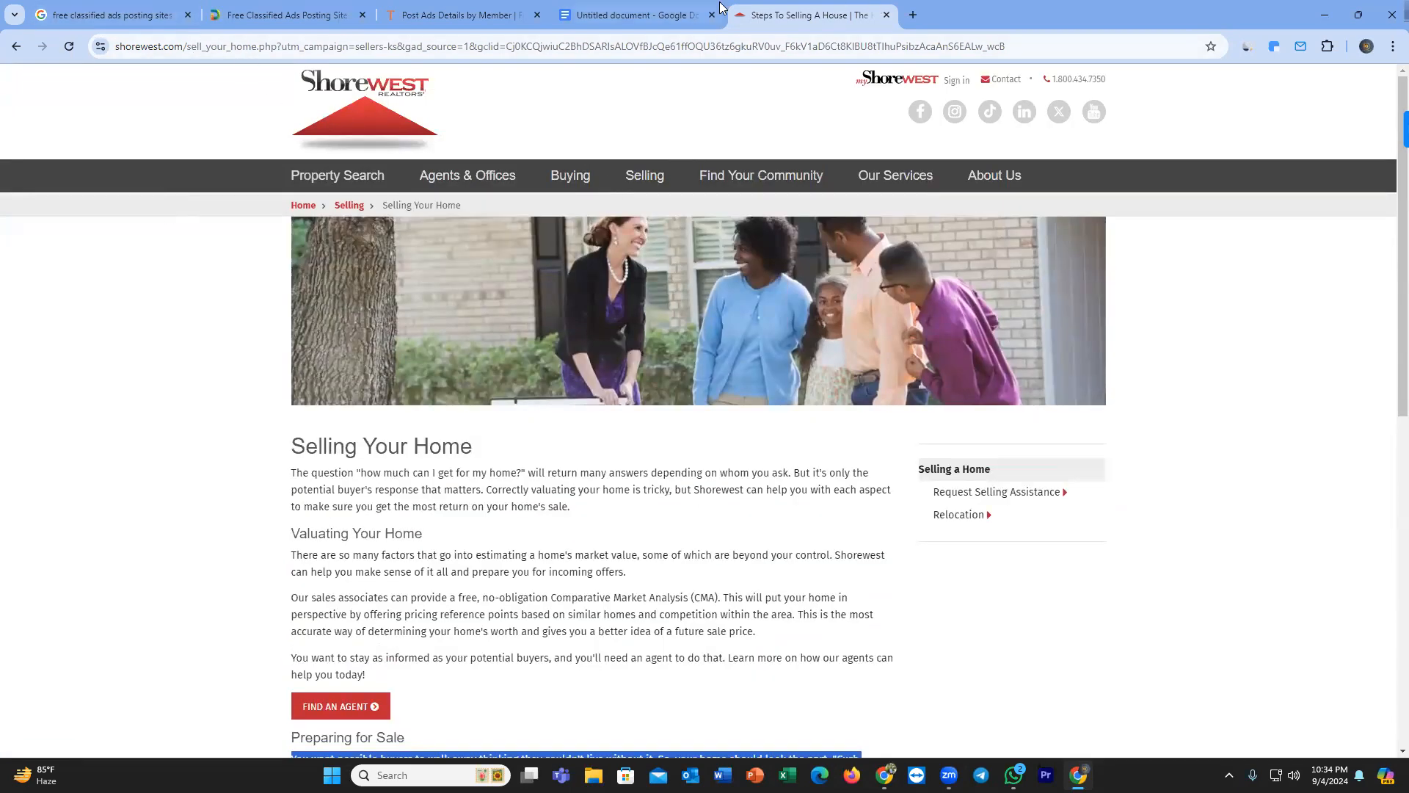
{"action": "left_click", "coordinate": [15, 49]}
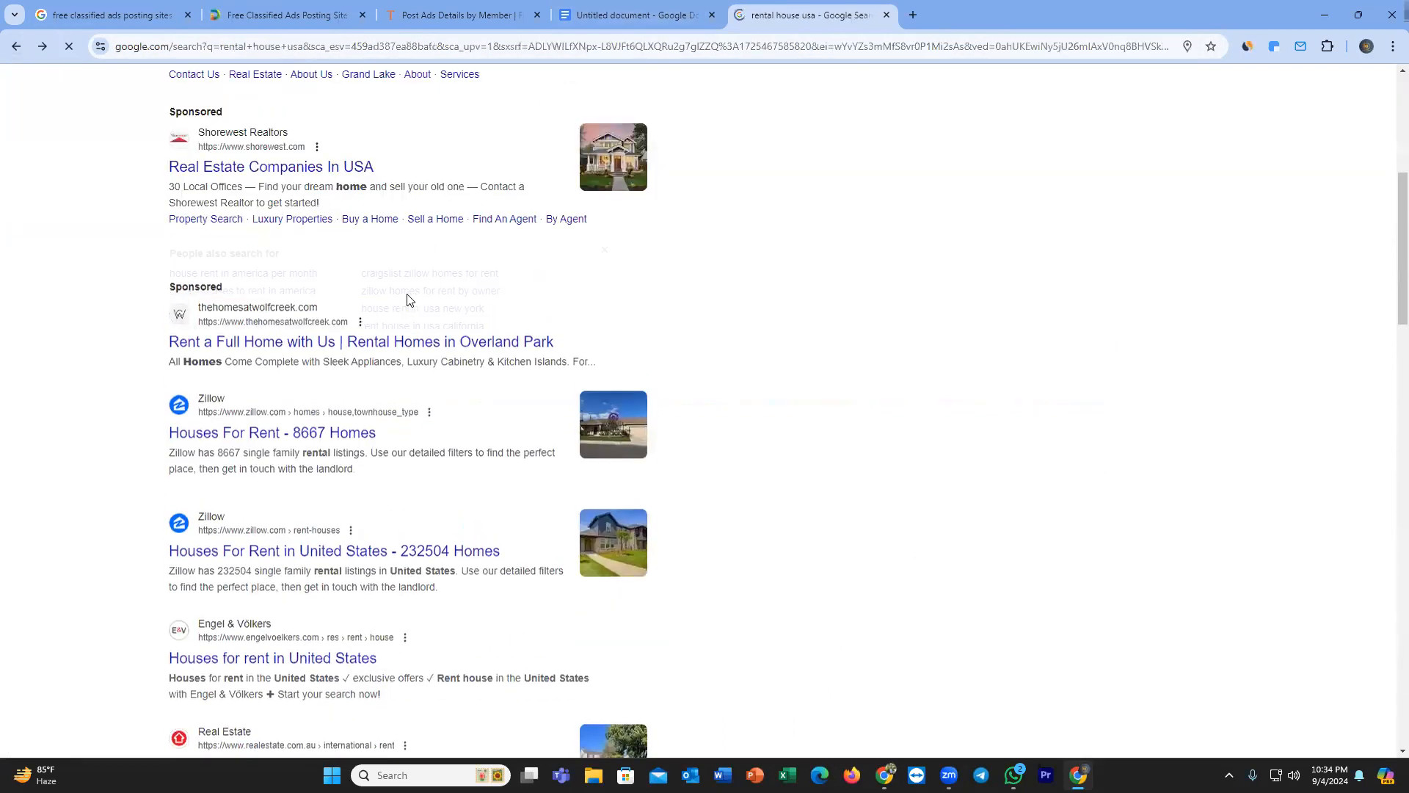
{"action": "scroll", "coordinate": [354, 297], "scroll_direction": "up", "scroll_amount": 1}
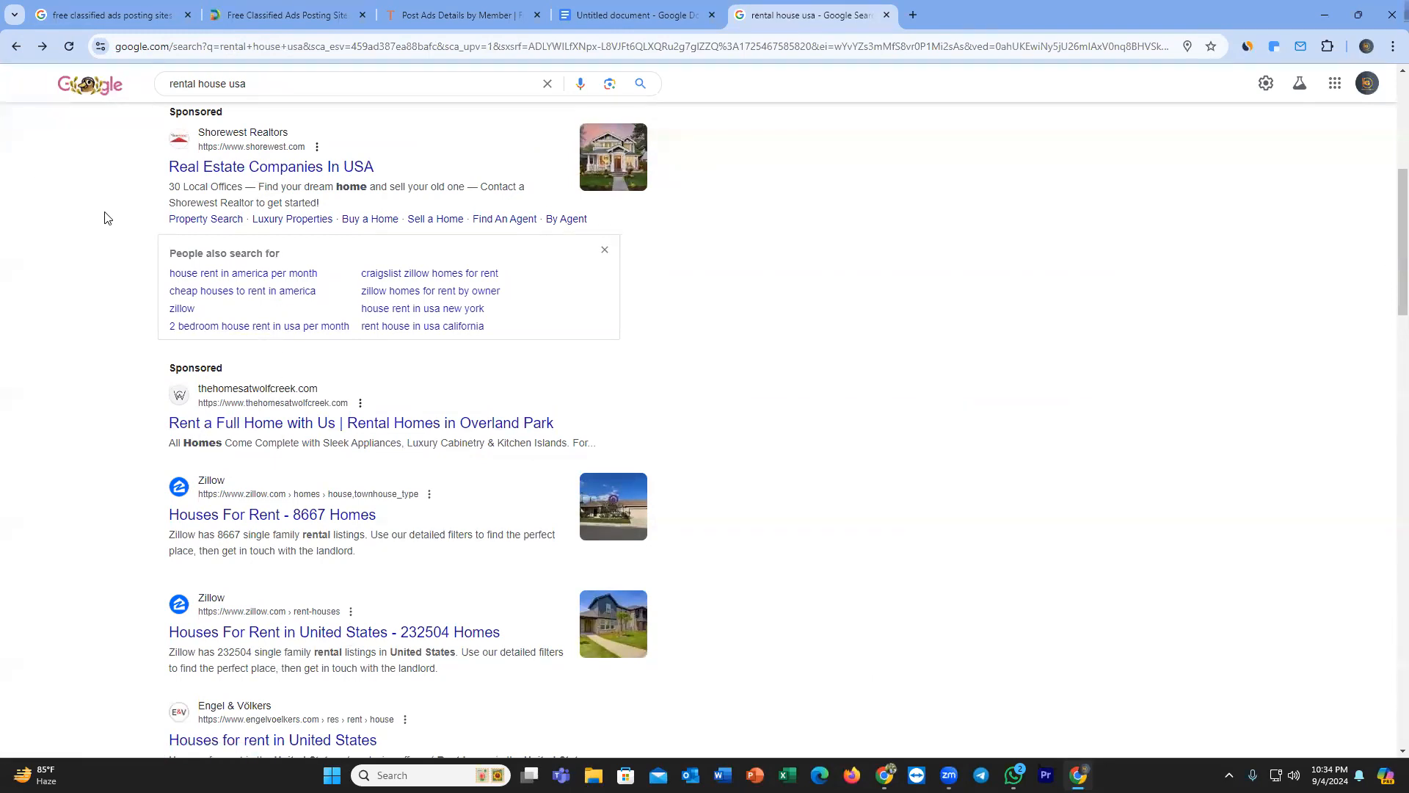
{"action": "left_click_drag", "start_coordinate": [158, 423], "coordinate": [336, 425]}
{"action": "key", "text": "ctrl+c"}
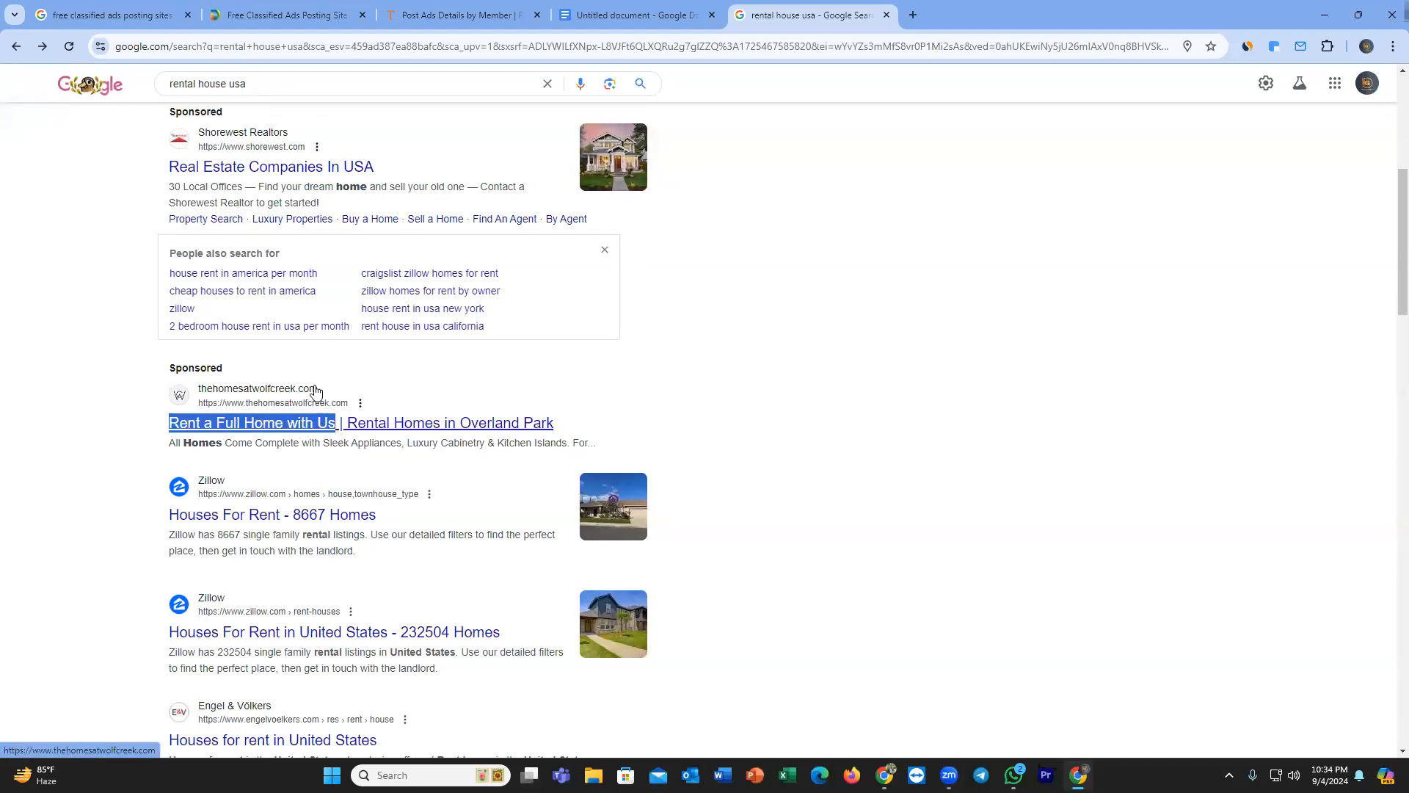
{"action": "left_click", "coordinate": [459, 14]}
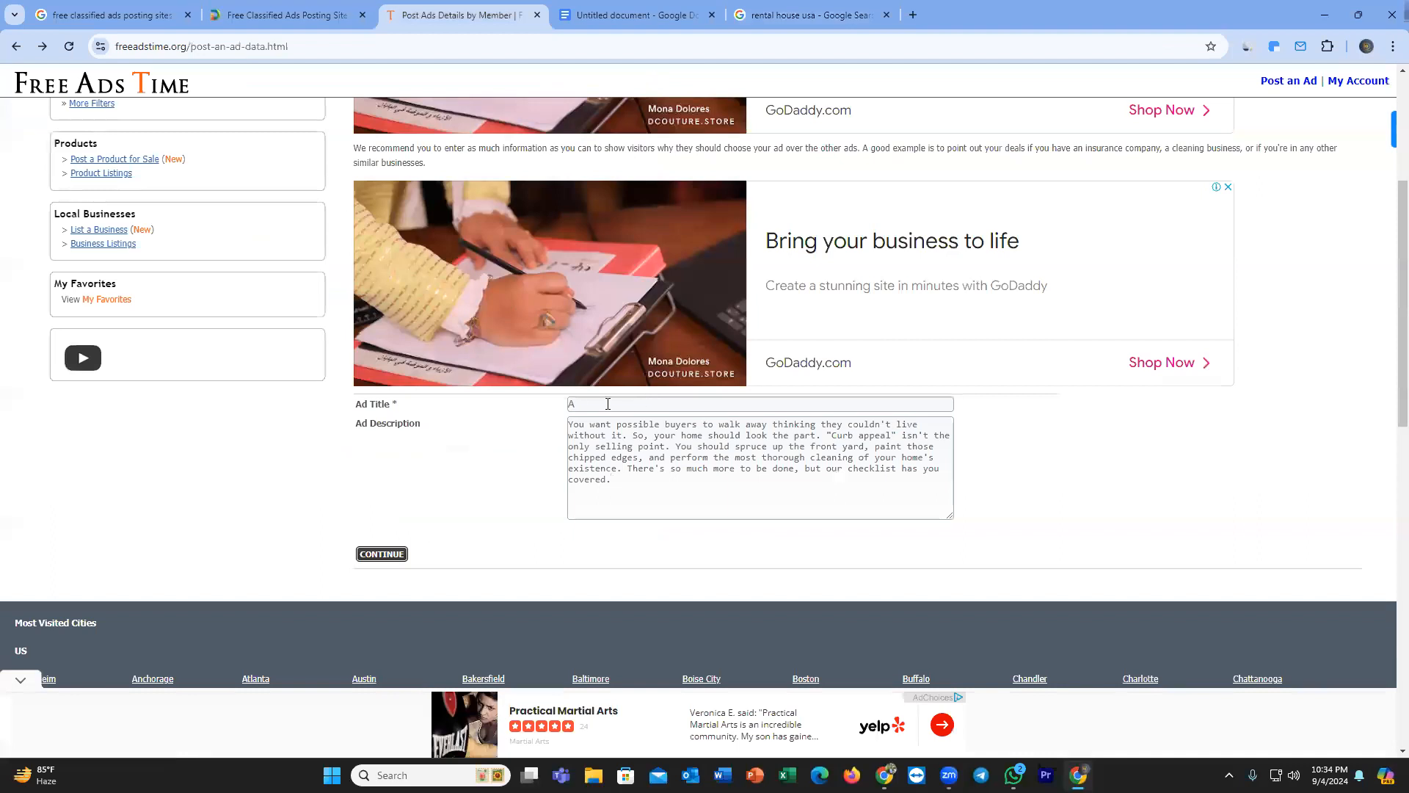
Paste 'Rent a Full Home with Us' as the Ad Title and continue to Step 4.
{"action": "key", "text": "ctrl+v"}
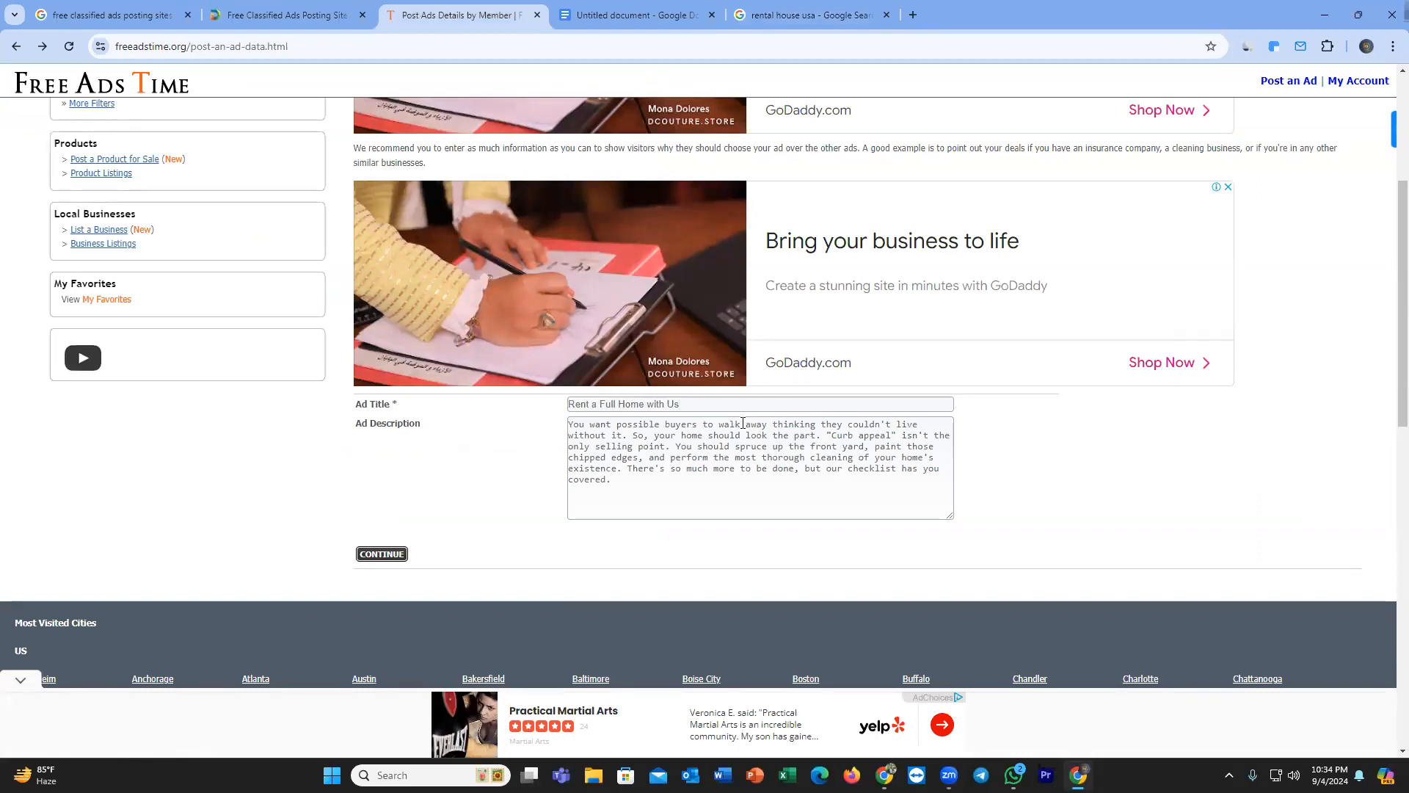
{"action": "scroll", "coordinate": [743, 423], "scroll_direction": "down", "scroll_amount": 1}
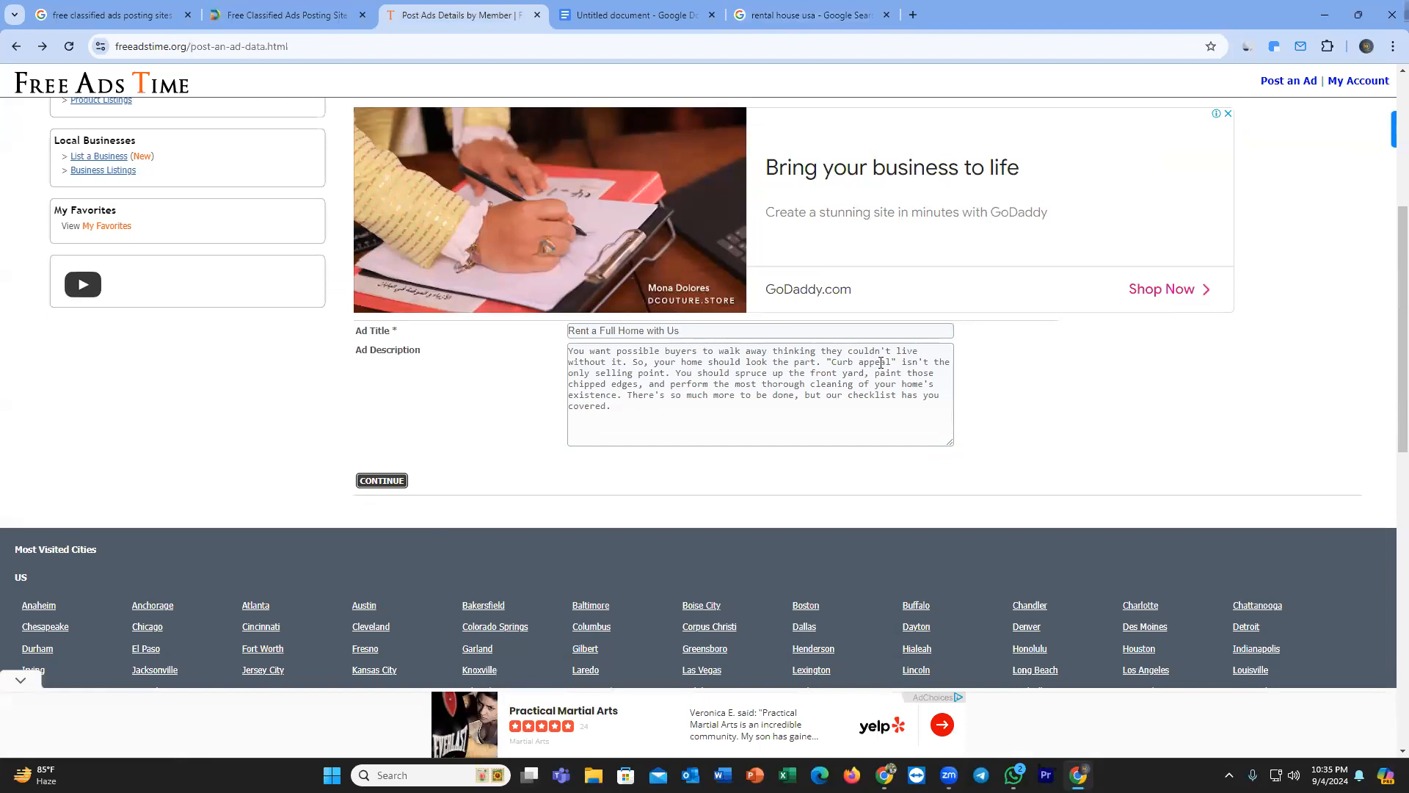
{"action": "left_click", "coordinate": [388, 480]}
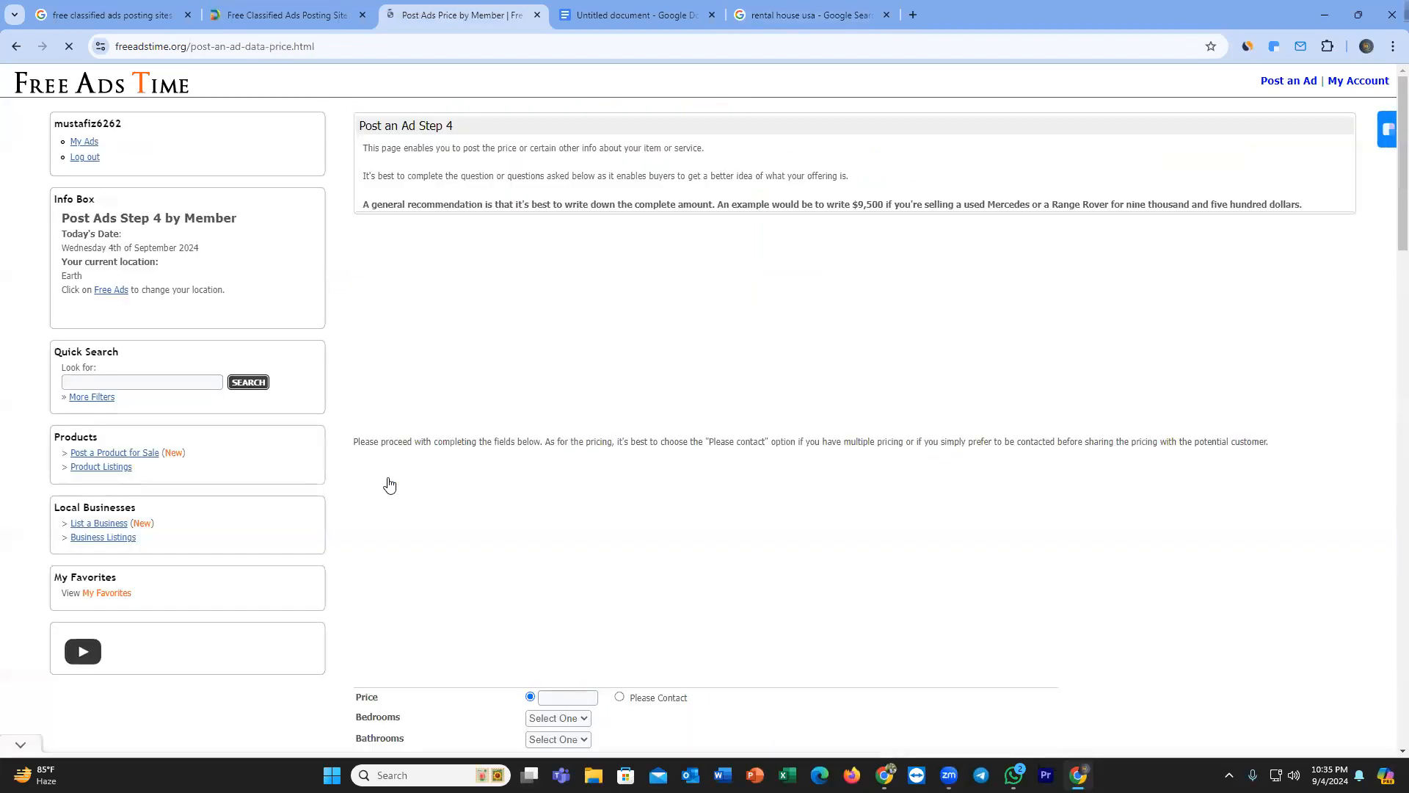
Enter a $660 rental price, keeping the price shown instead of Please Contact.
{"action": "scroll", "coordinate": [581, 453], "scroll_direction": "down", "scroll_amount": 4}
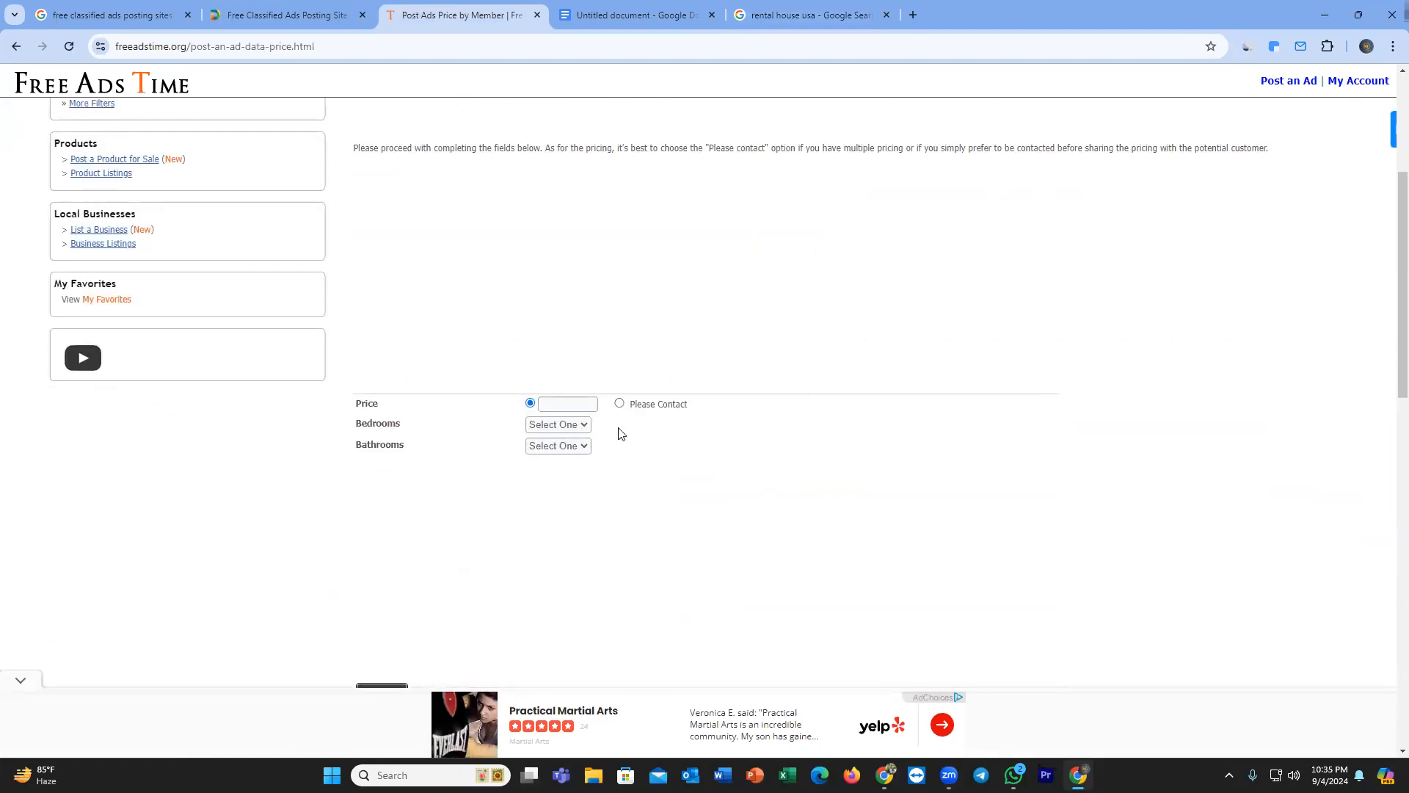
{"action": "left_click", "coordinate": [556, 405]}
{"action": "left_click", "coordinate": [620, 403]}
{"action": "left_click", "coordinate": [530, 403]}
Choose 3 bedrooms and 3 bathrooms and submit the pricing step.
{"action": "left_click", "coordinate": [547, 426]}
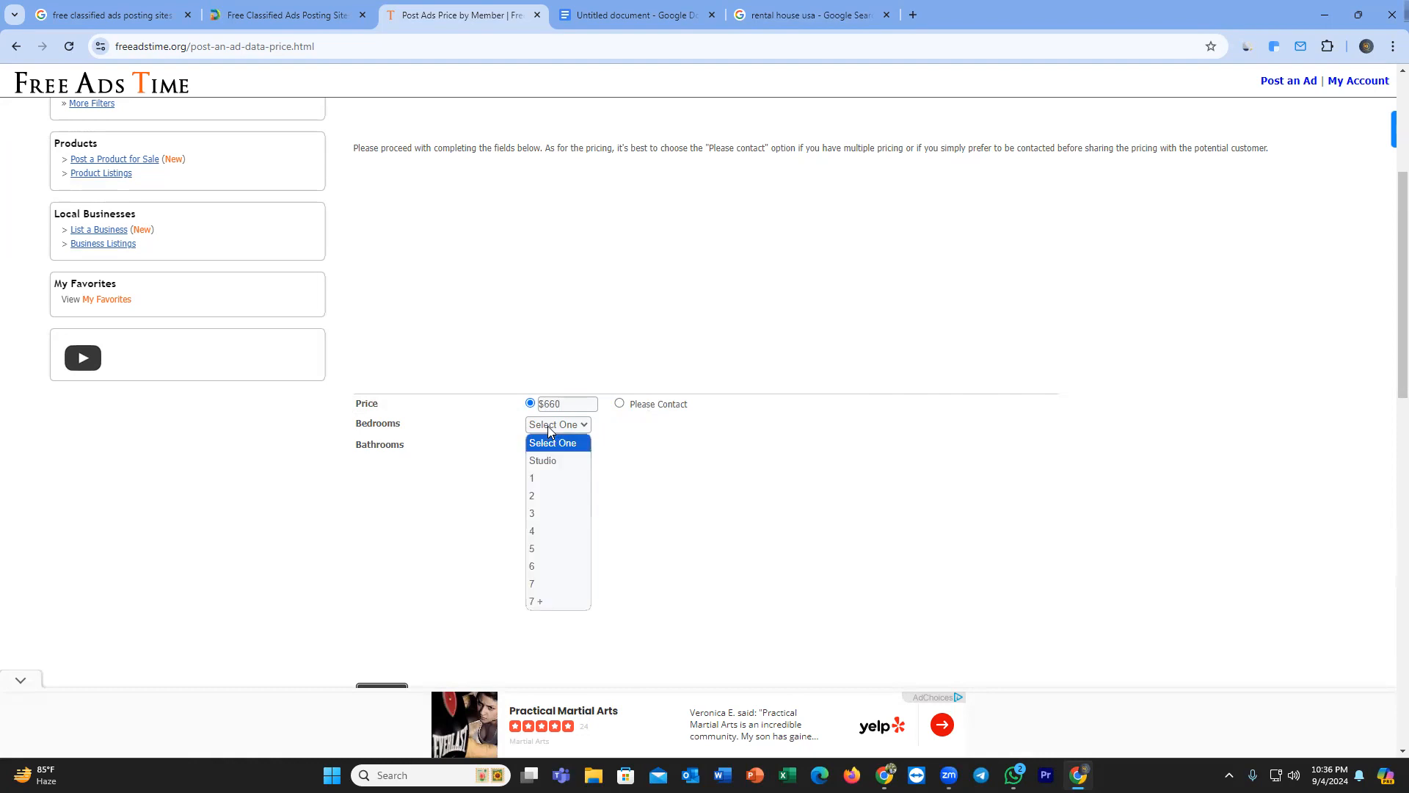
{"action": "left_click", "coordinate": [539, 513]}
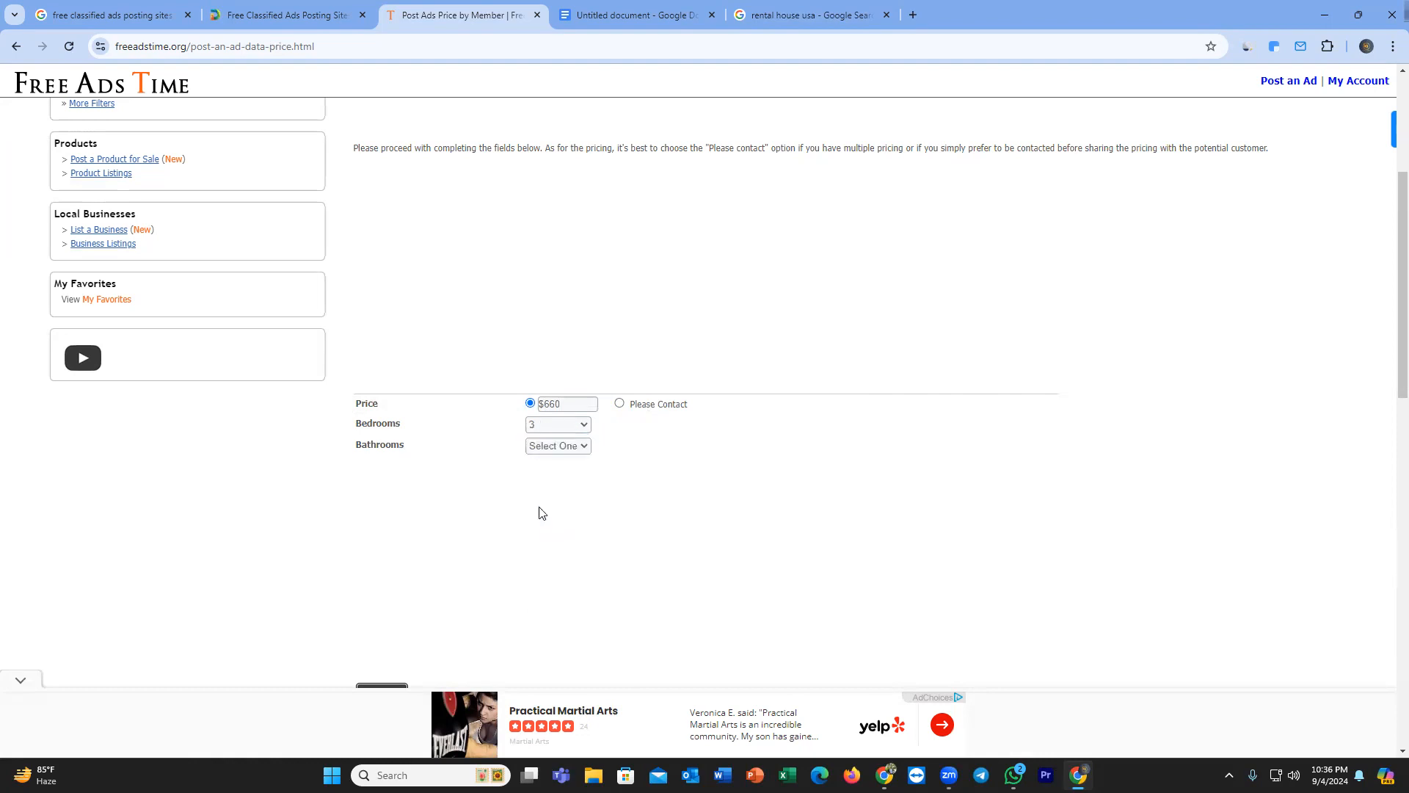
{"action": "left_click", "coordinate": [561, 446]}
{"action": "left_click", "coordinate": [547, 537]}
{"action": "scroll", "coordinate": [555, 531], "scroll_direction": "down", "scroll_amount": 4}
{"action": "left_click", "coordinate": [383, 396]}
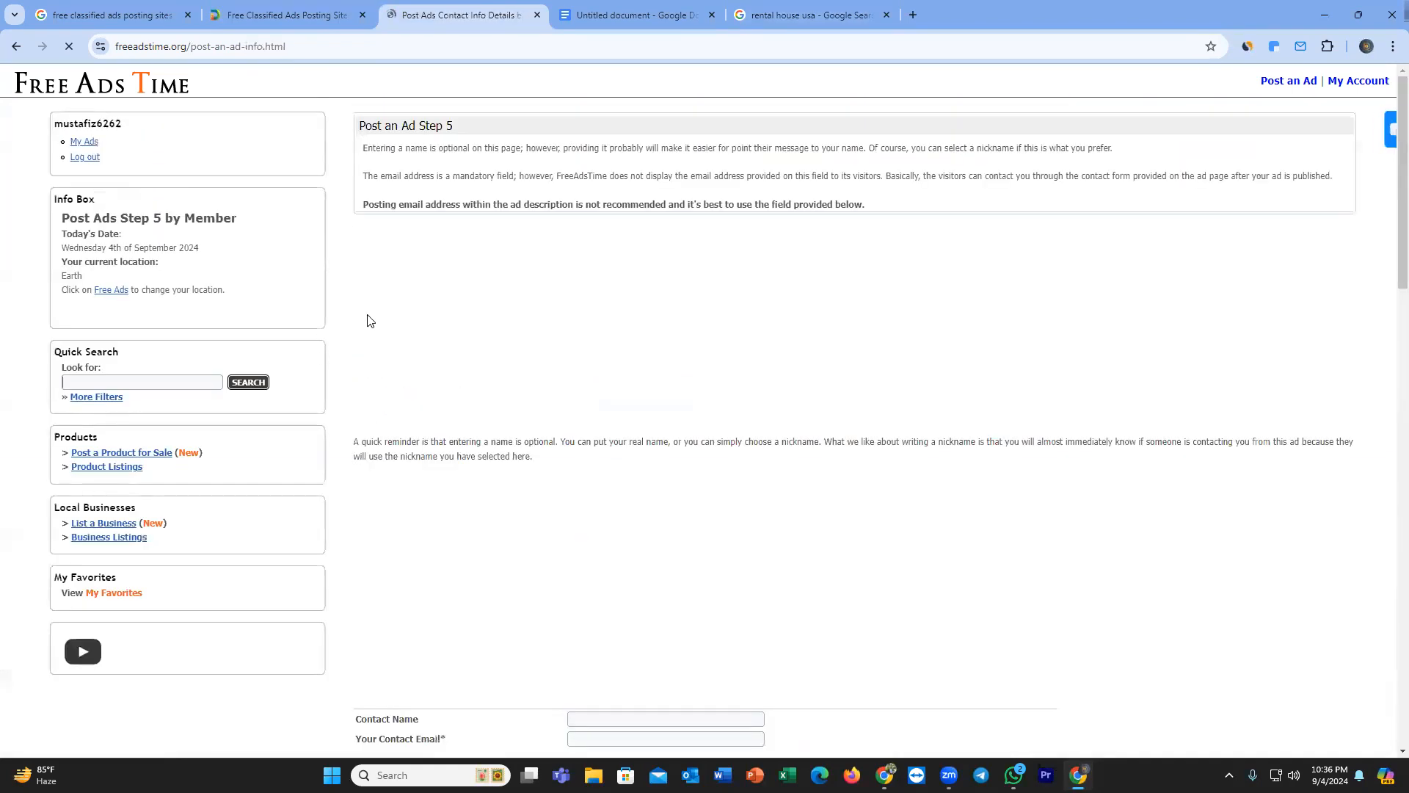
Enter the contact name on the Step 5 contact form, moving to the email field.
{"action": "scroll", "coordinate": [480, 345], "scroll_direction": "down", "scroll_amount": 6}
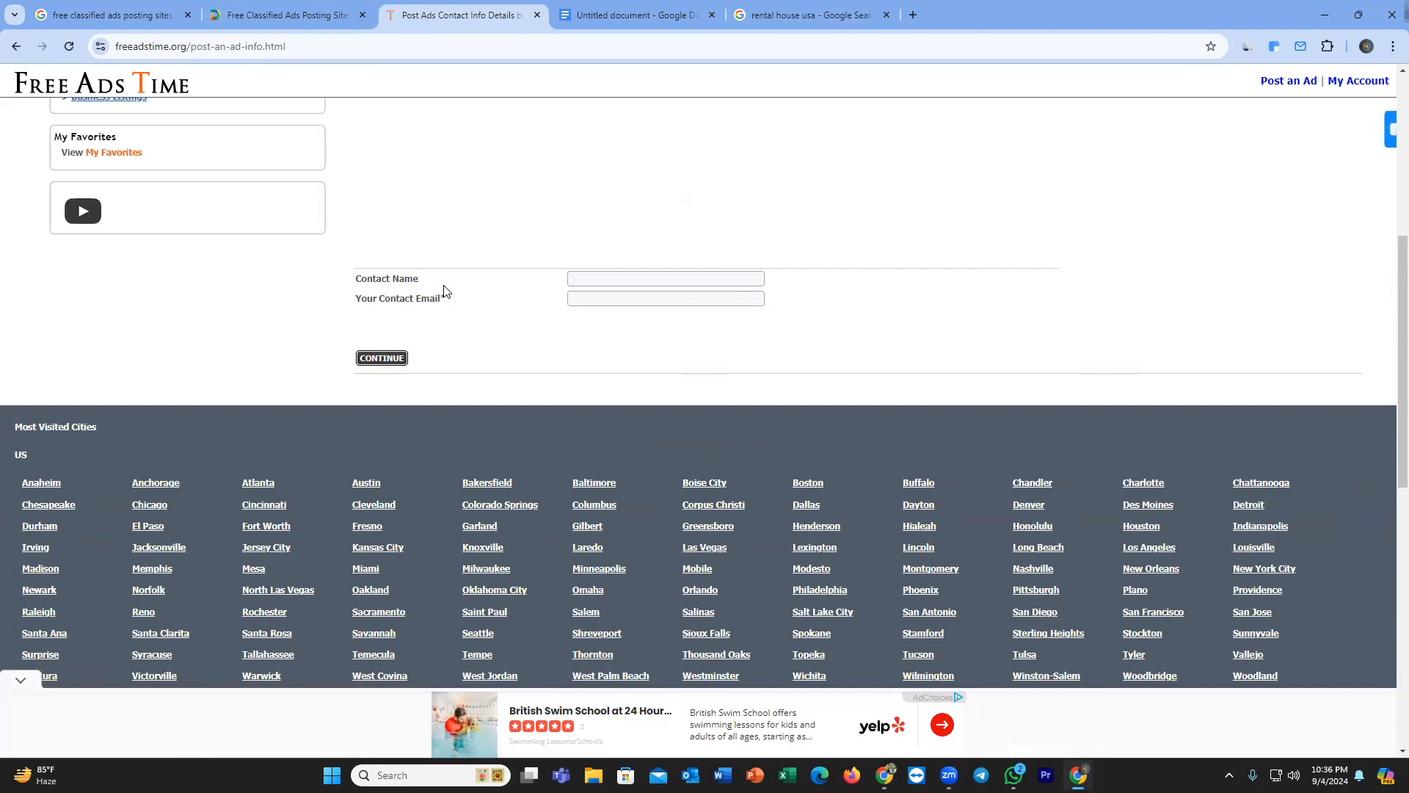
{"action": "scroll", "coordinate": [408, 351], "scroll_direction": "up", "scroll_amount": 1}
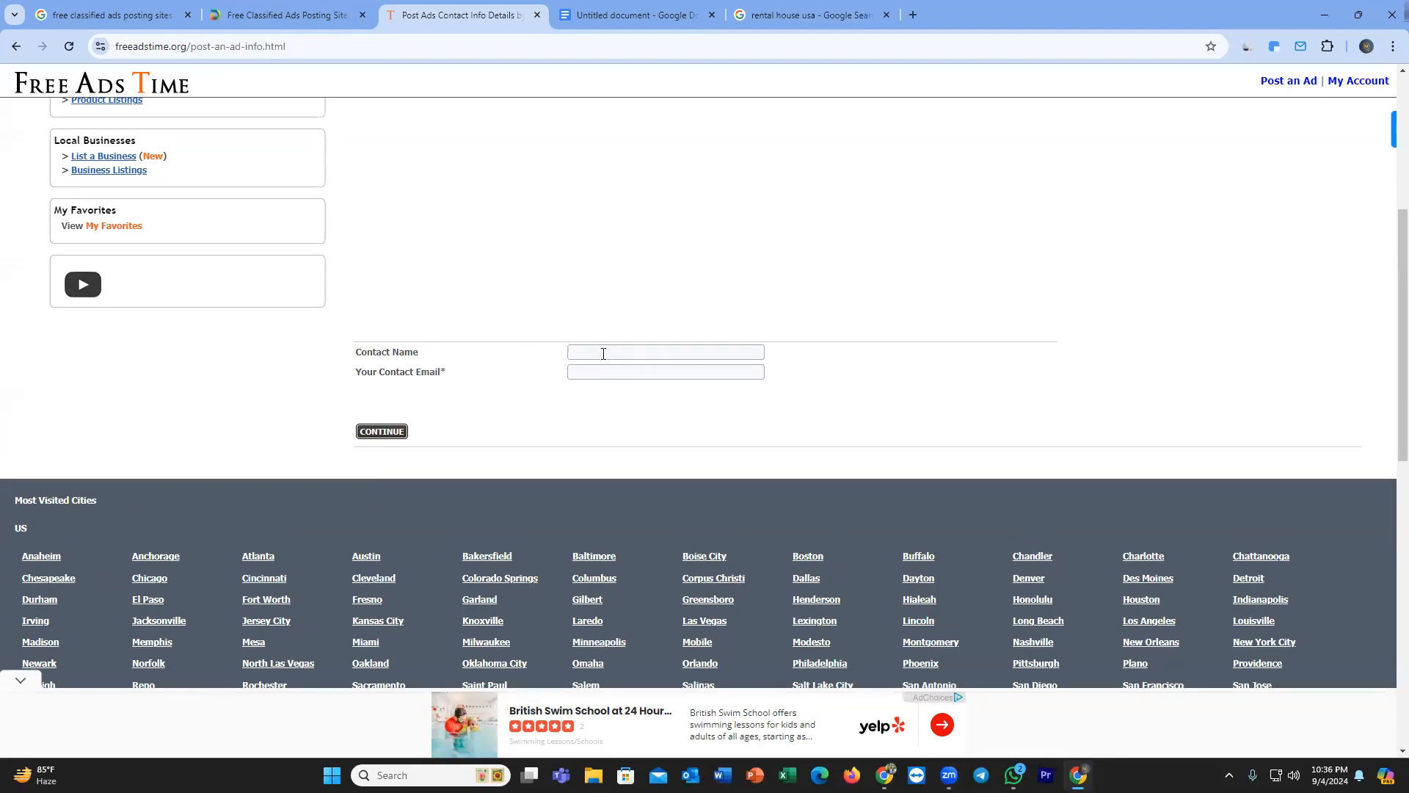
{"action": "left_click", "coordinate": [647, 356]}
{"action": "type", "text": "m"}
{"action": "left_click", "coordinate": [618, 374]}
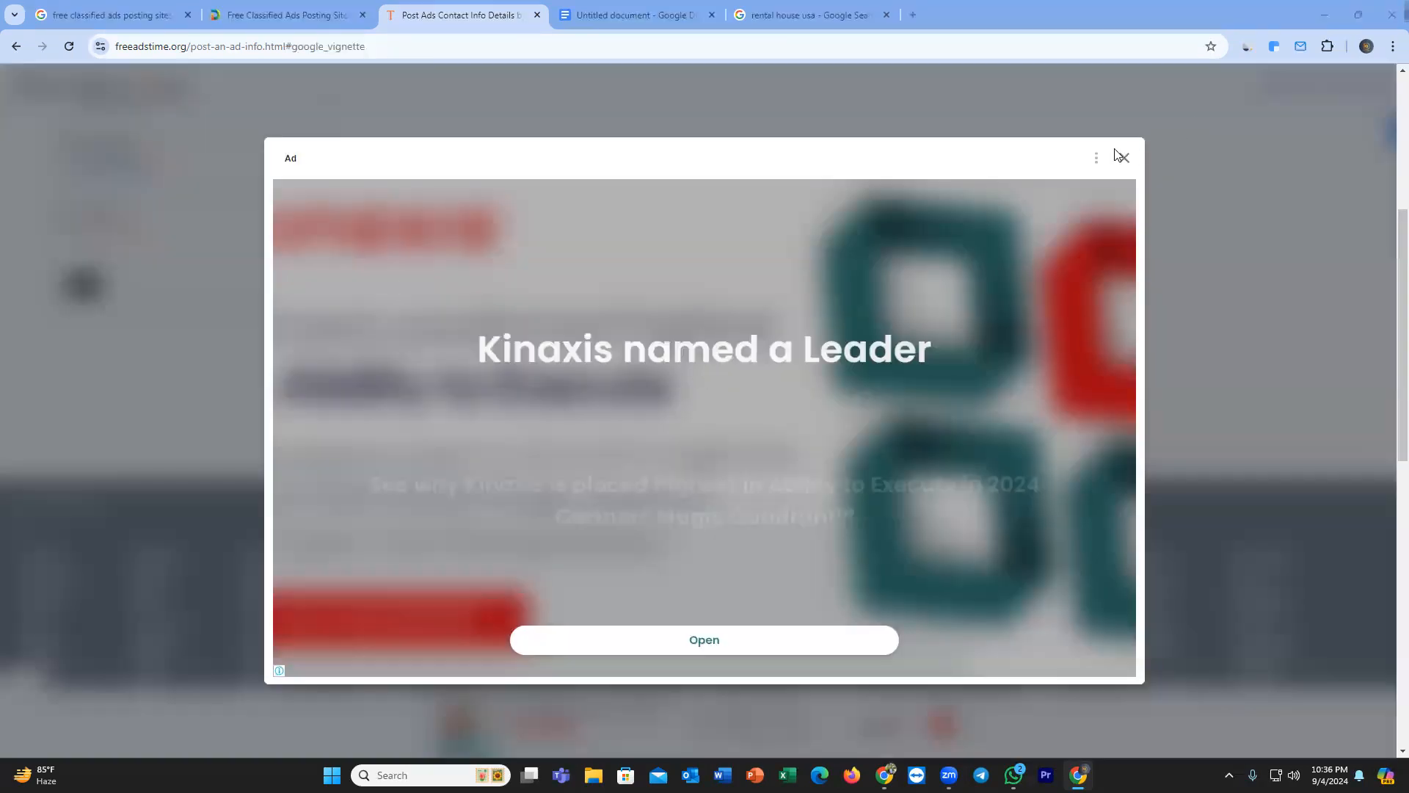
Dismiss the full-screen vignette advertisement covering the form.
{"action": "left_click", "coordinate": [1122, 158]}
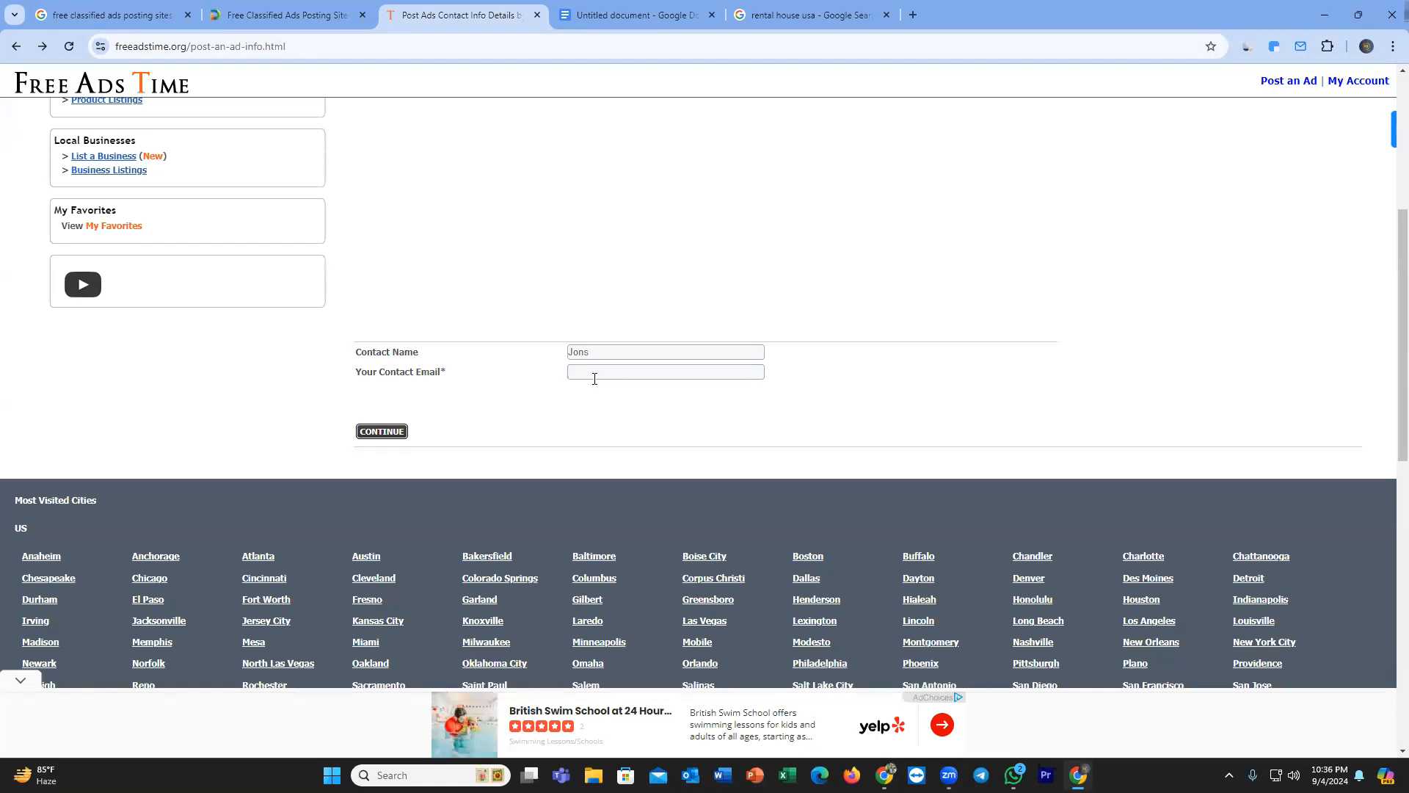
{"action": "scroll", "coordinate": [594, 240], "scroll_direction": "up", "scroll_amount": 3}
{"action": "scroll", "coordinate": [592, 235], "scroll_direction": "down", "scroll_amount": 3}
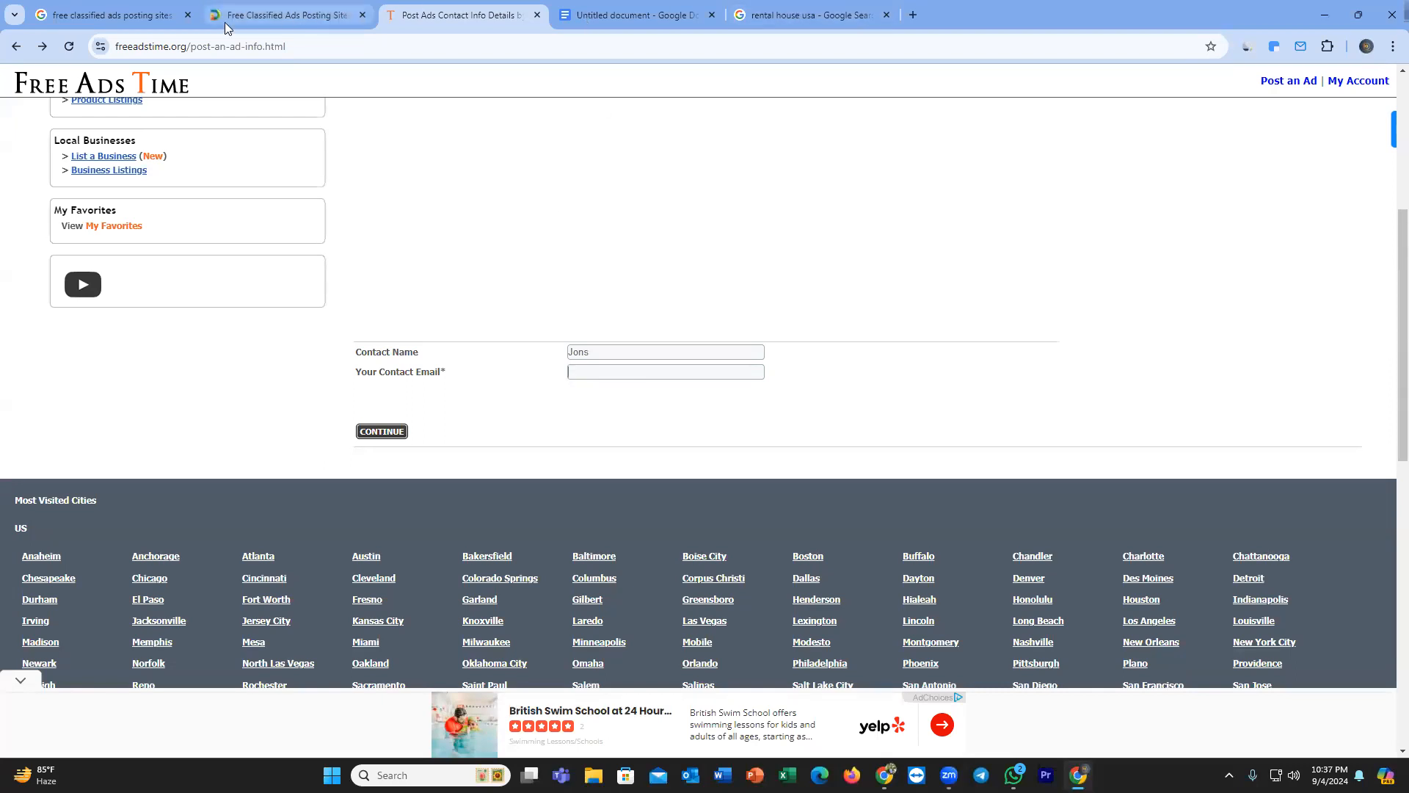
Copy the signed-in Gmail account's email address and paste it into the ad's contact email field.
{"action": "left_click", "coordinate": [914, 14]}
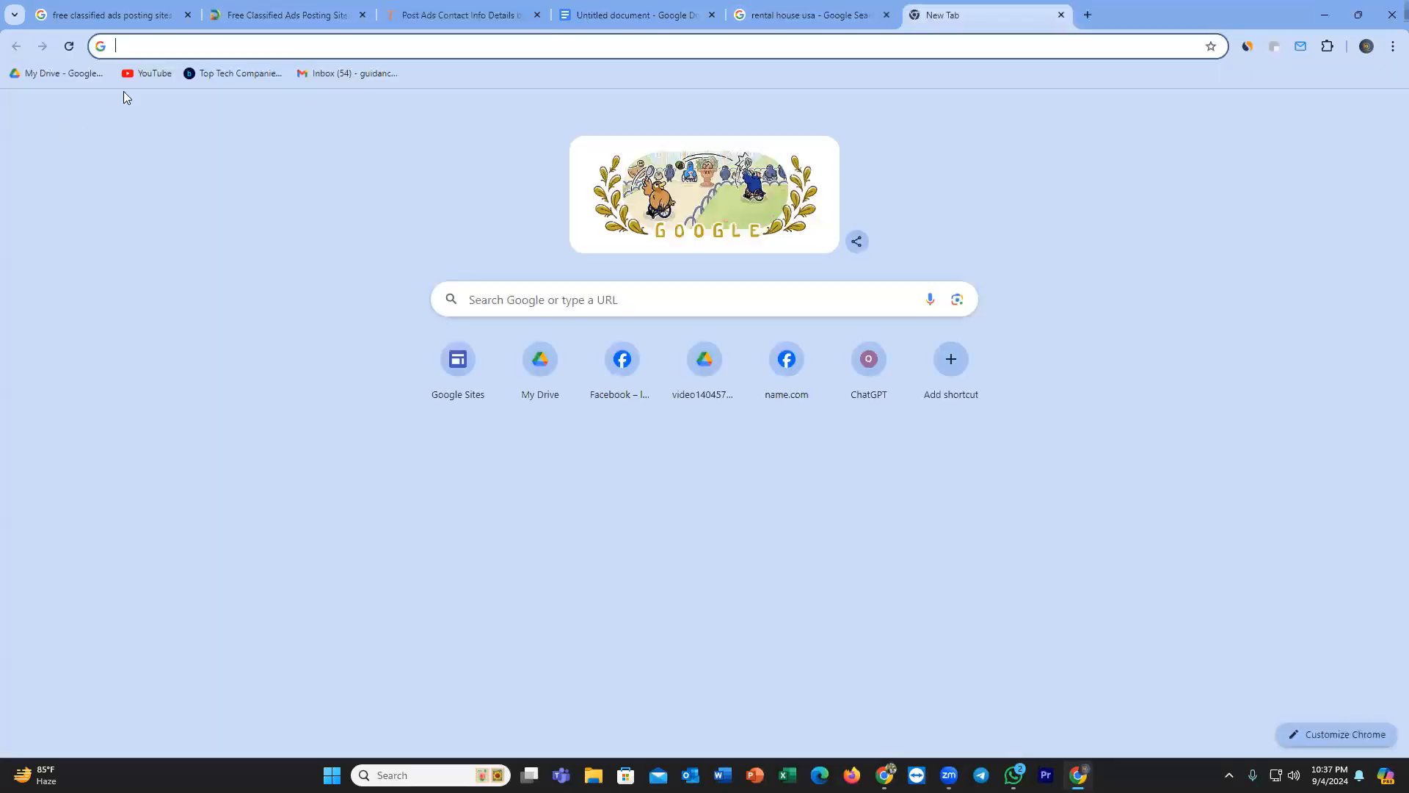
{"action": "left_click", "coordinate": [345, 73]}
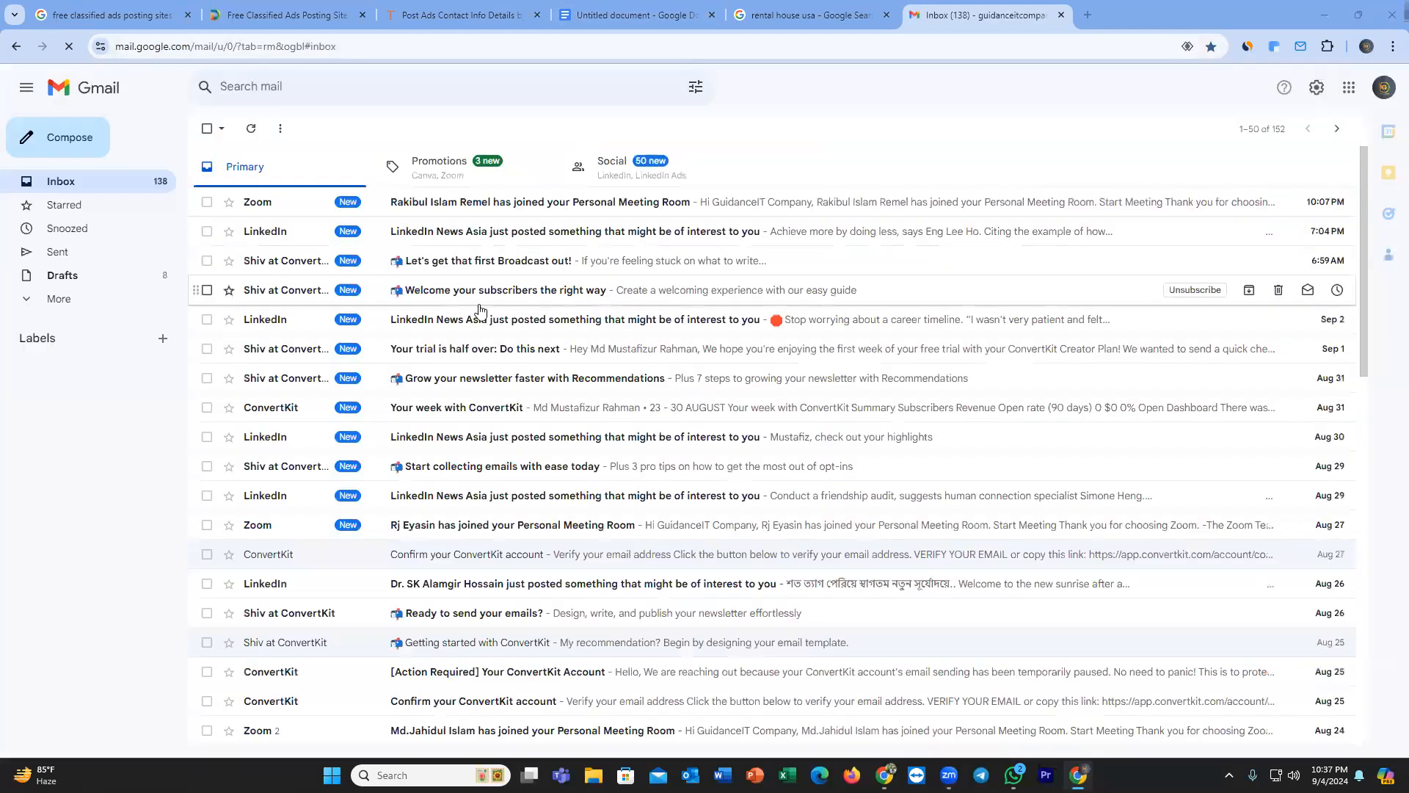
{"action": "left_click", "coordinate": [1383, 88]}
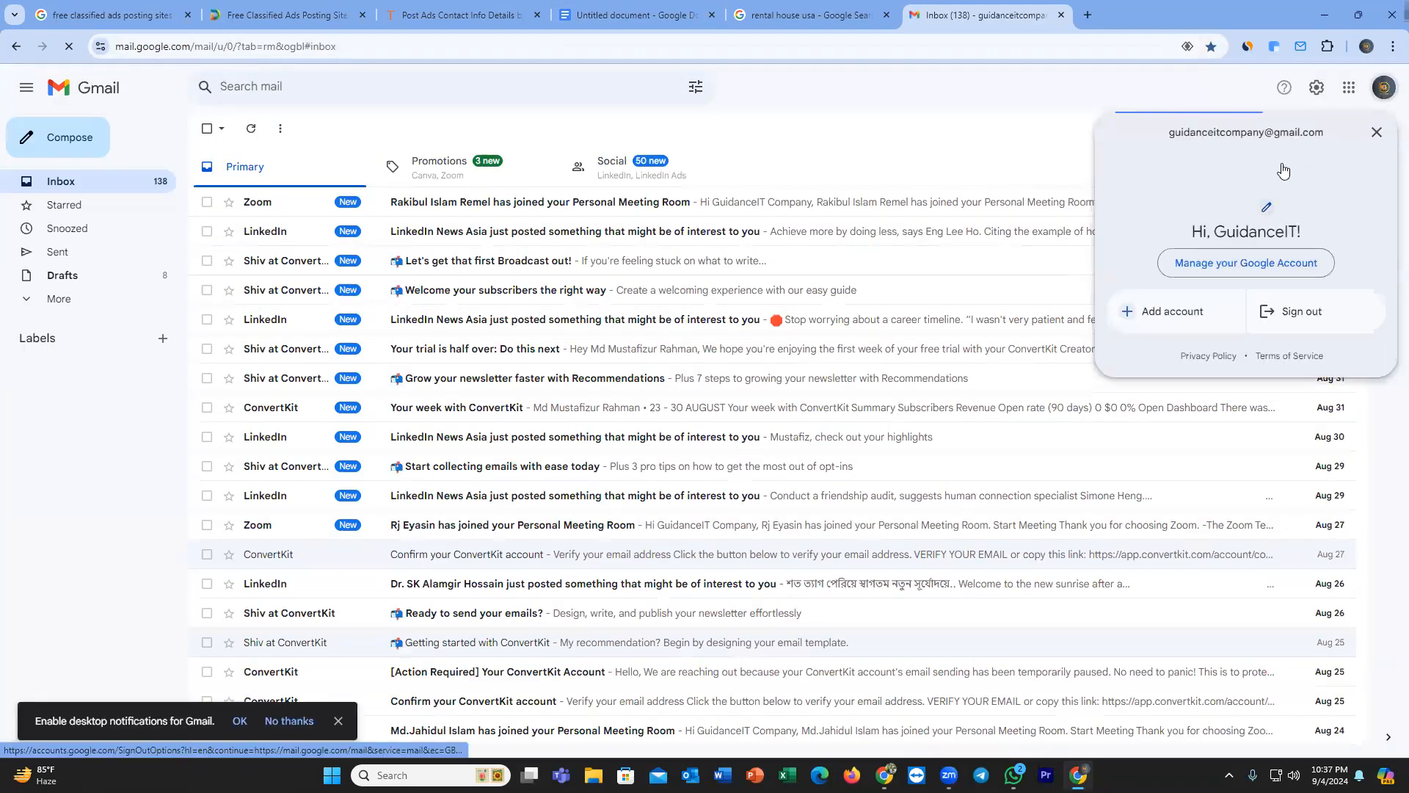
{"action": "left_click_drag", "start_coordinate": [1325, 134], "coordinate": [1140, 131]}
{"action": "key", "text": "ctrl+c"}
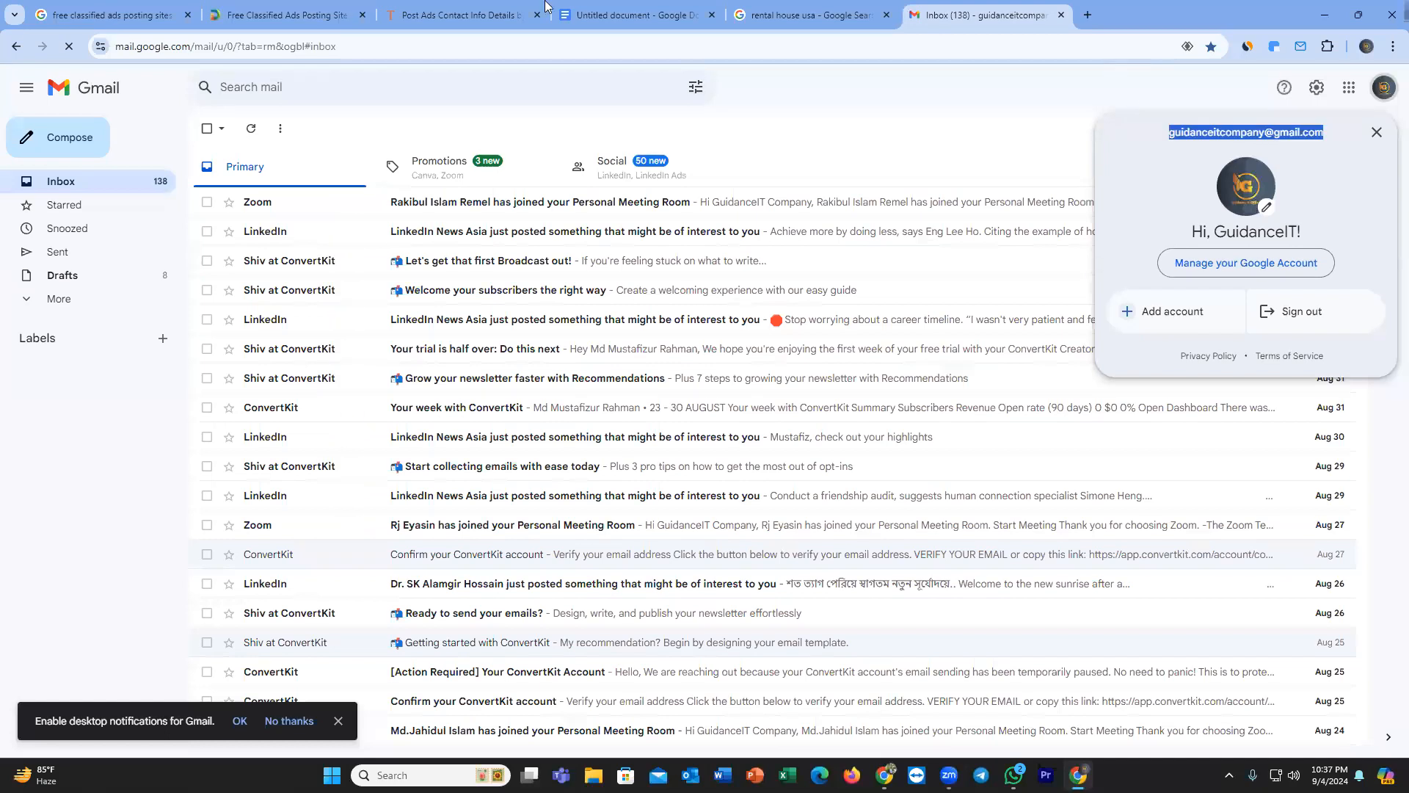
{"action": "left_click", "coordinate": [462, 14]}
{"action": "key", "text": "ctrl+v"}
Submit the contact details and leave the optional phone number blank.
{"action": "left_click", "coordinate": [396, 437]}
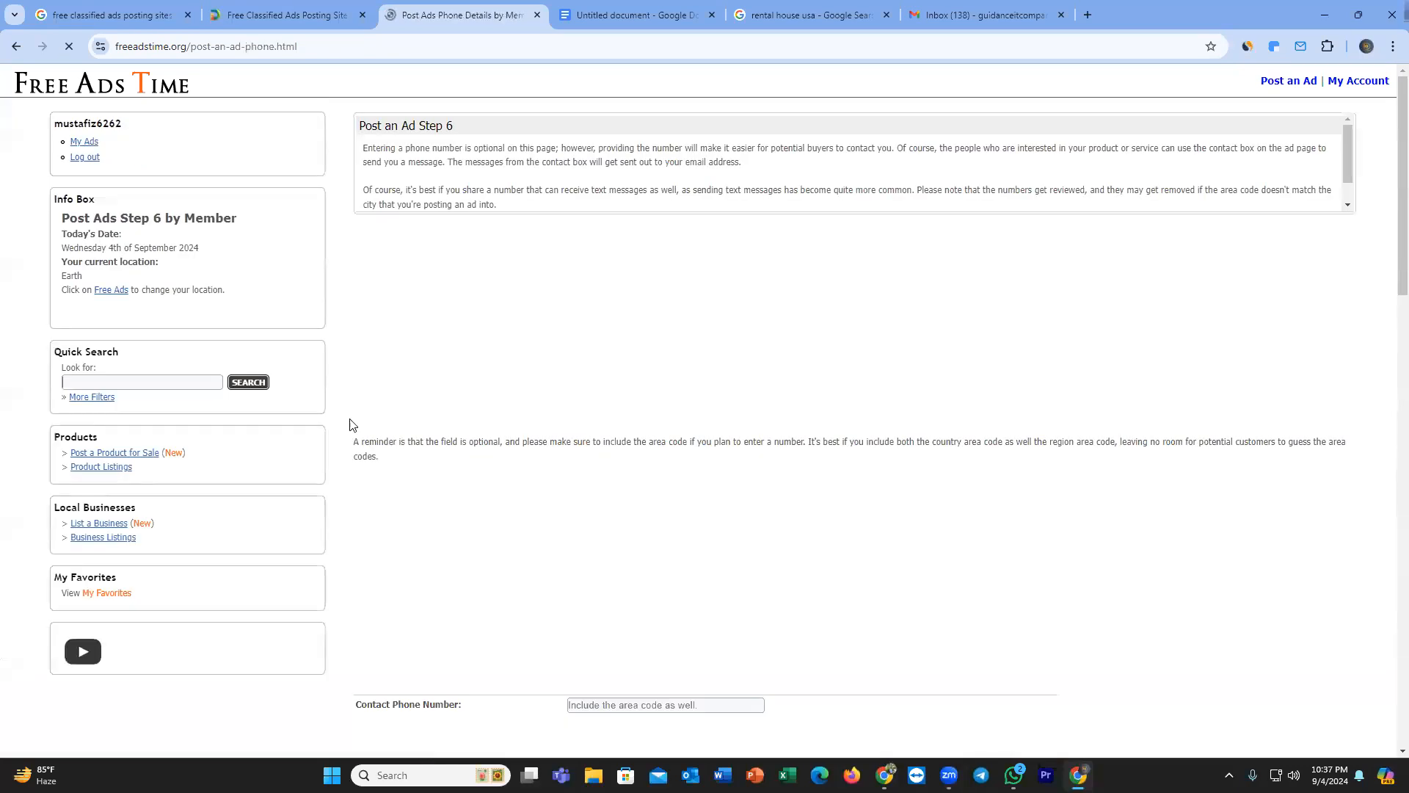
{"action": "scroll", "coordinate": [659, 392], "scroll_direction": "down", "scroll_amount": 4}
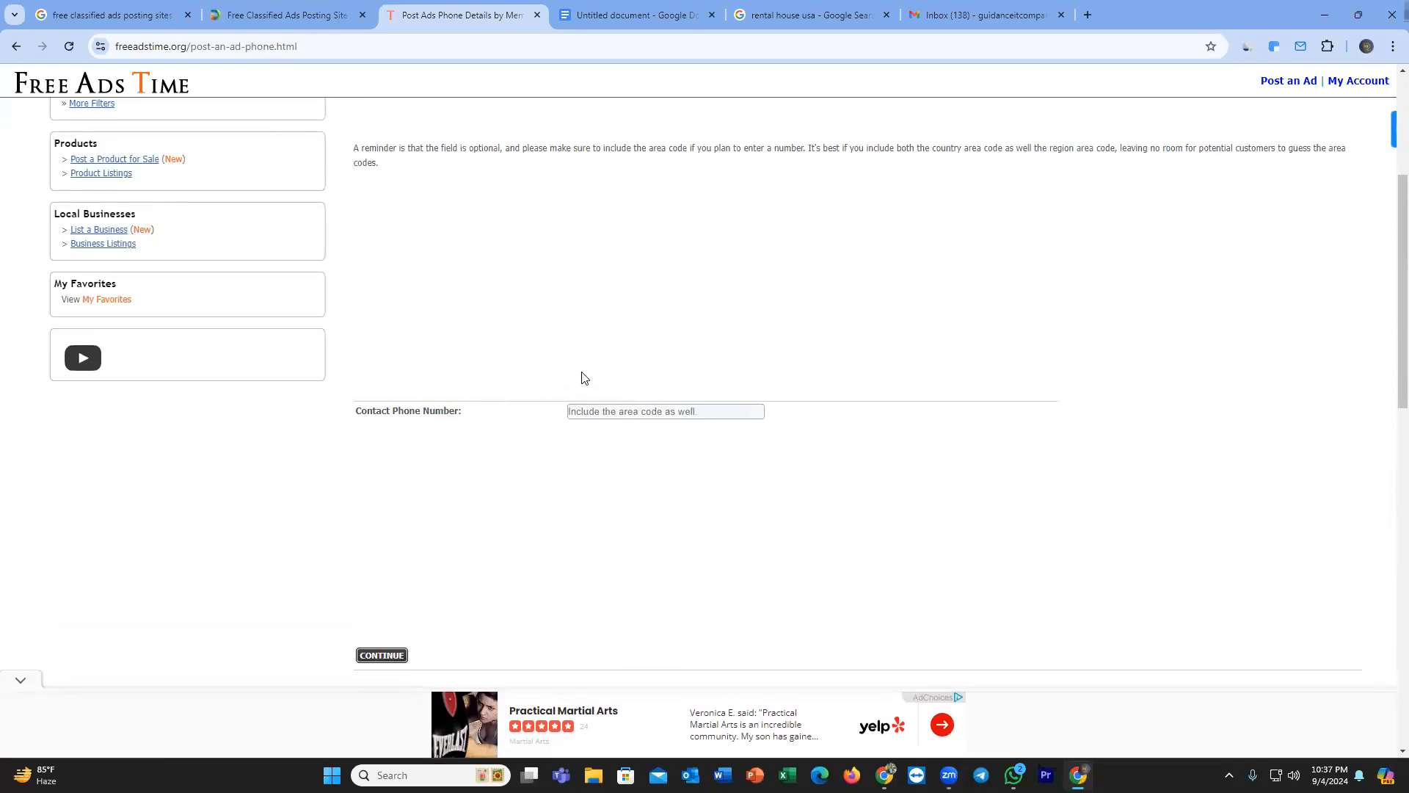
{"action": "scroll", "coordinate": [569, 396], "scroll_direction": "down", "scroll_amount": 3}
{"action": "scroll", "coordinate": [411, 507], "scroll_direction": "up", "scroll_amount": 1}
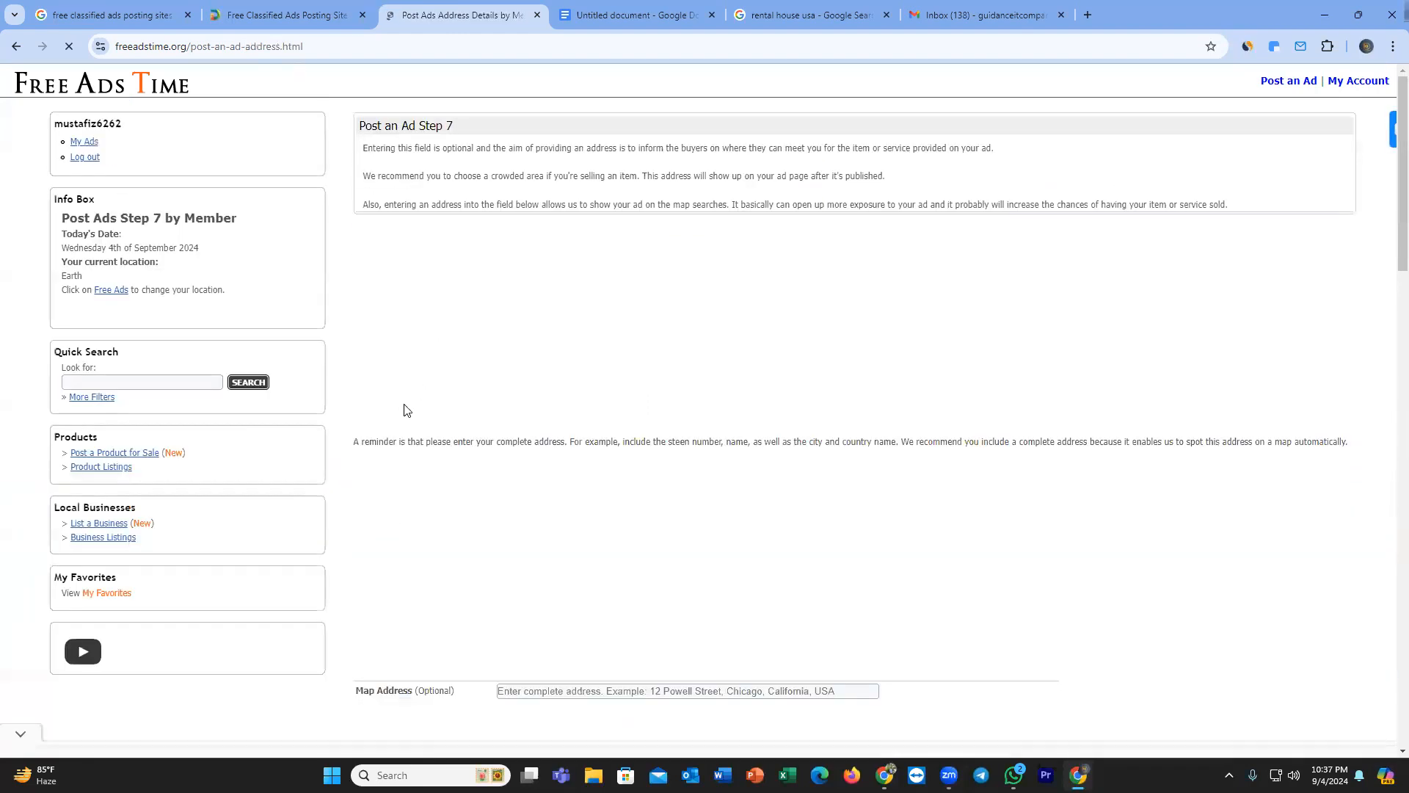
Leave the optional map address blank and set the ad type to Individual.
{"action": "scroll", "coordinate": [403, 409], "scroll_direction": "down", "scroll_amount": 5}
{"action": "scroll", "coordinate": [405, 410], "scroll_direction": "up", "scroll_amount": 1}
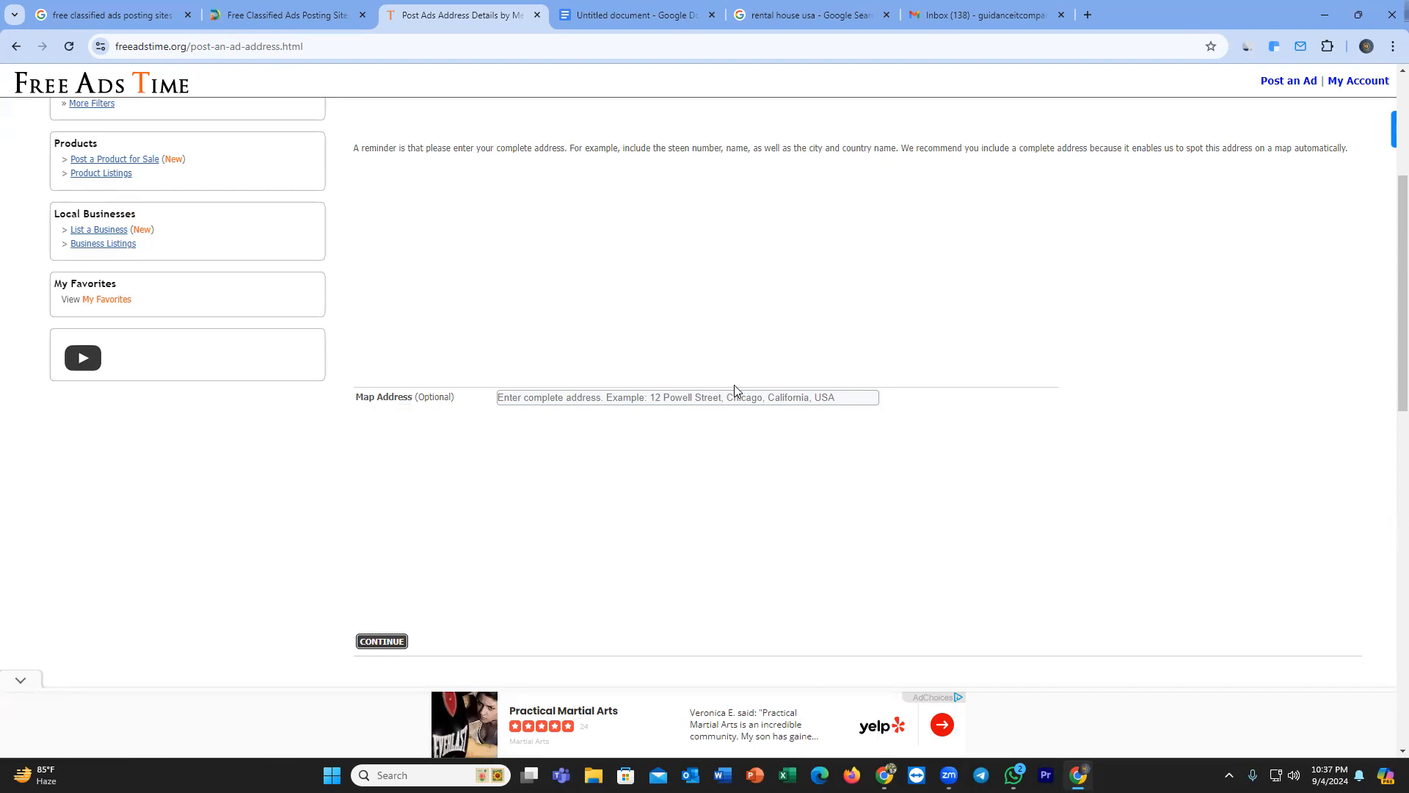
{"action": "left_click", "coordinate": [365, 644]}
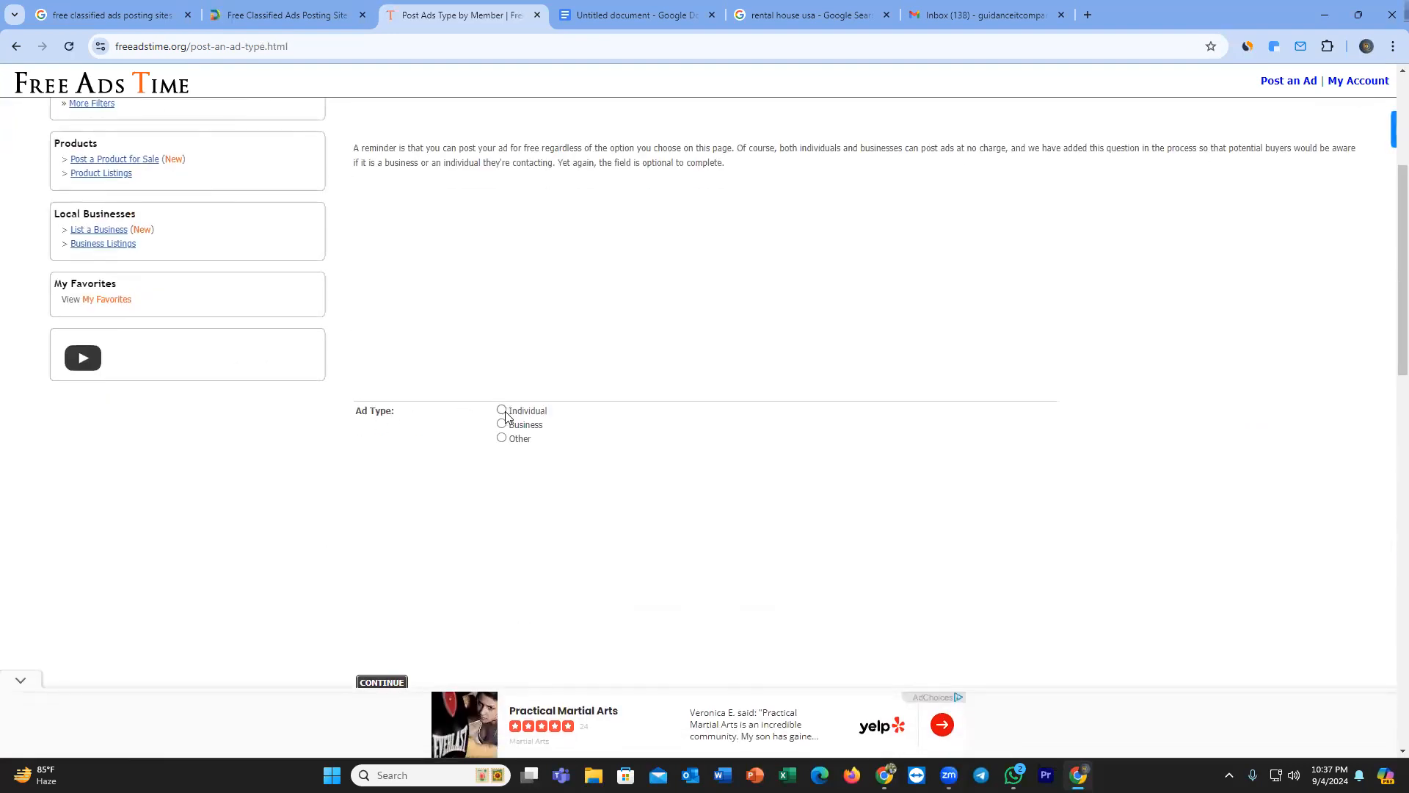
{"action": "left_click", "coordinate": [503, 413]}
{"action": "scroll", "coordinate": [529, 352], "scroll_direction": "down", "scroll_amount": 2}
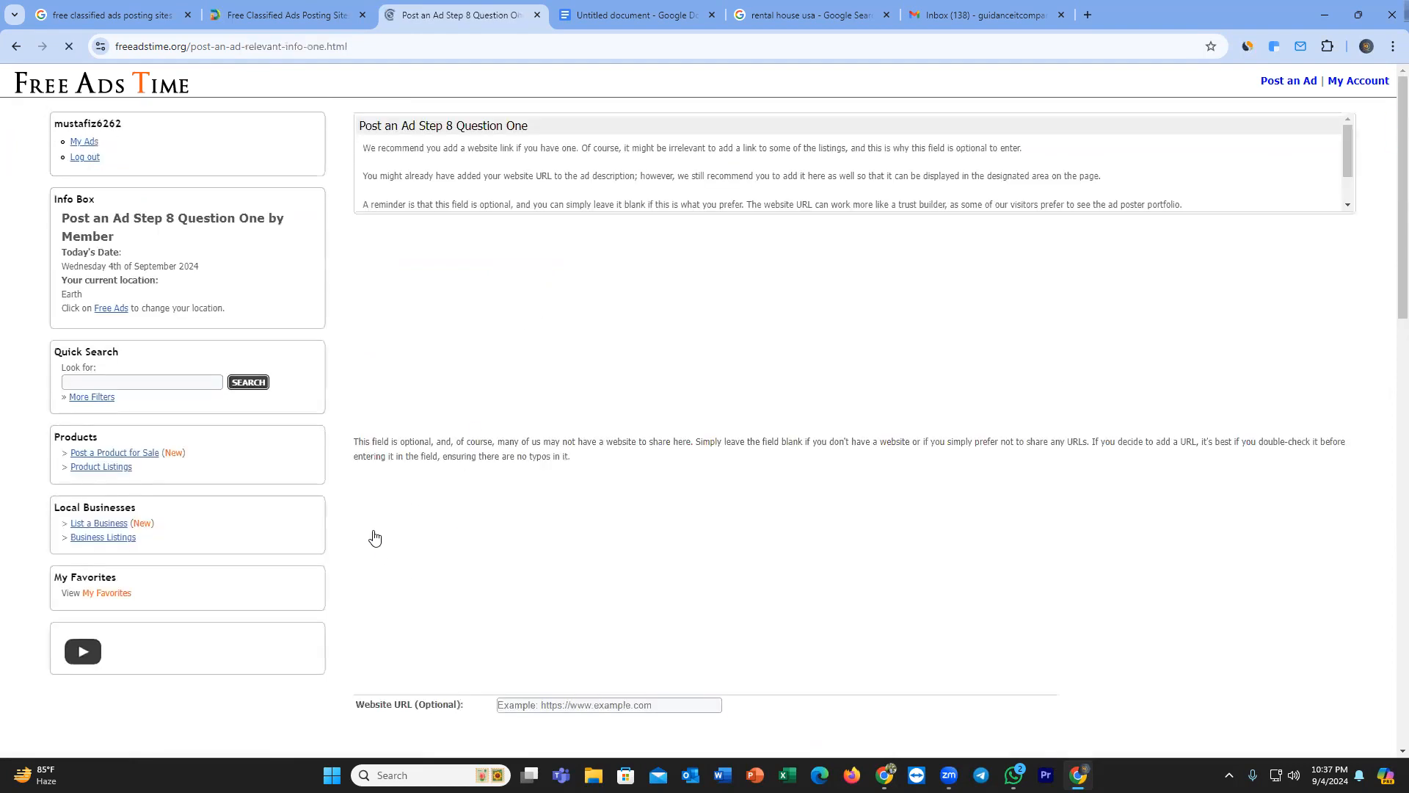
Enter the poster's website URL via autocomplete, then continue past the blank Video URL question.
{"action": "scroll", "coordinate": [484, 426], "scroll_direction": "down", "scroll_amount": 4}
{"action": "scroll", "coordinate": [484, 426], "scroll_direction": "down", "scroll_amount": 2}
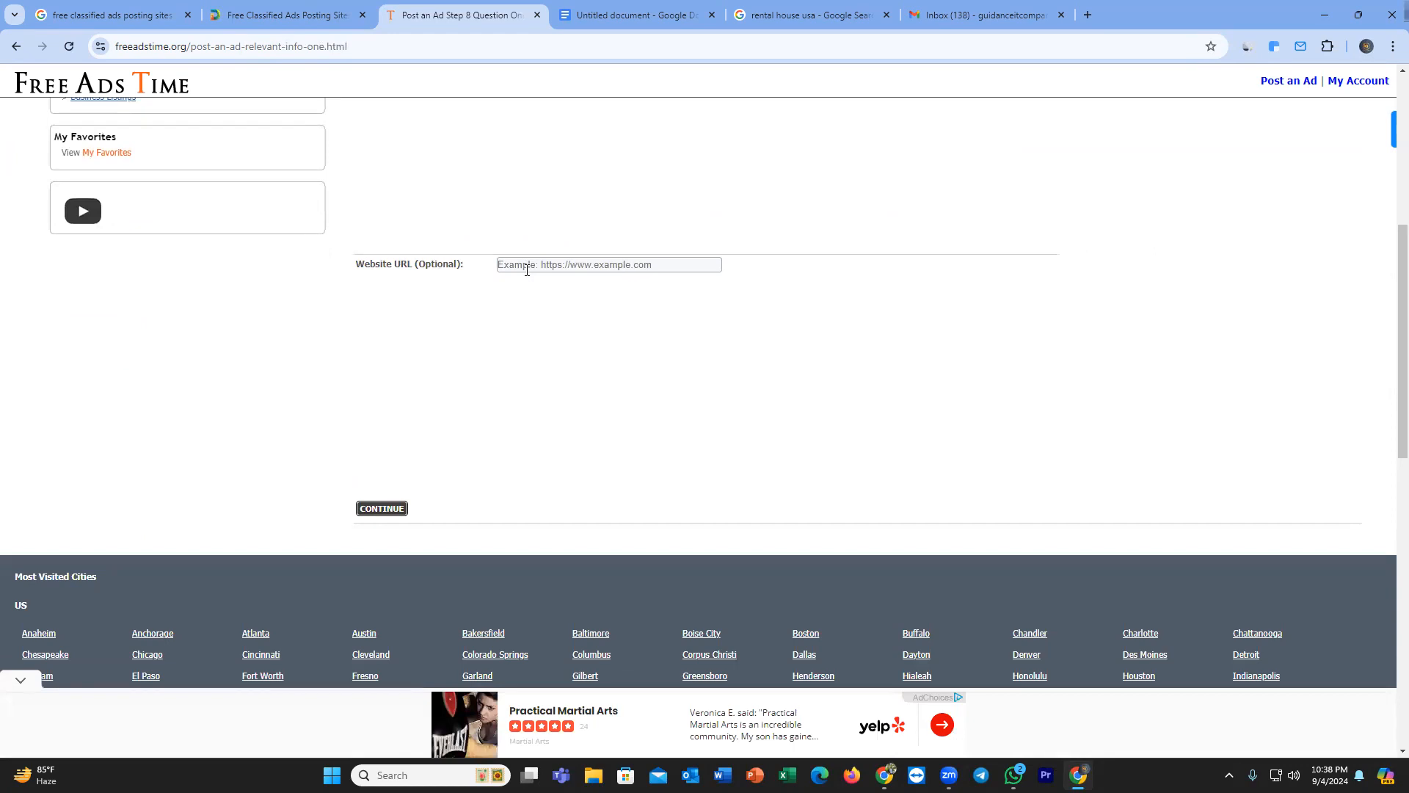
{"action": "type", "text": "mdmustafizur"}
{"action": "key", "text": "Return"}
{"action": "left_click", "coordinate": [394, 513]}
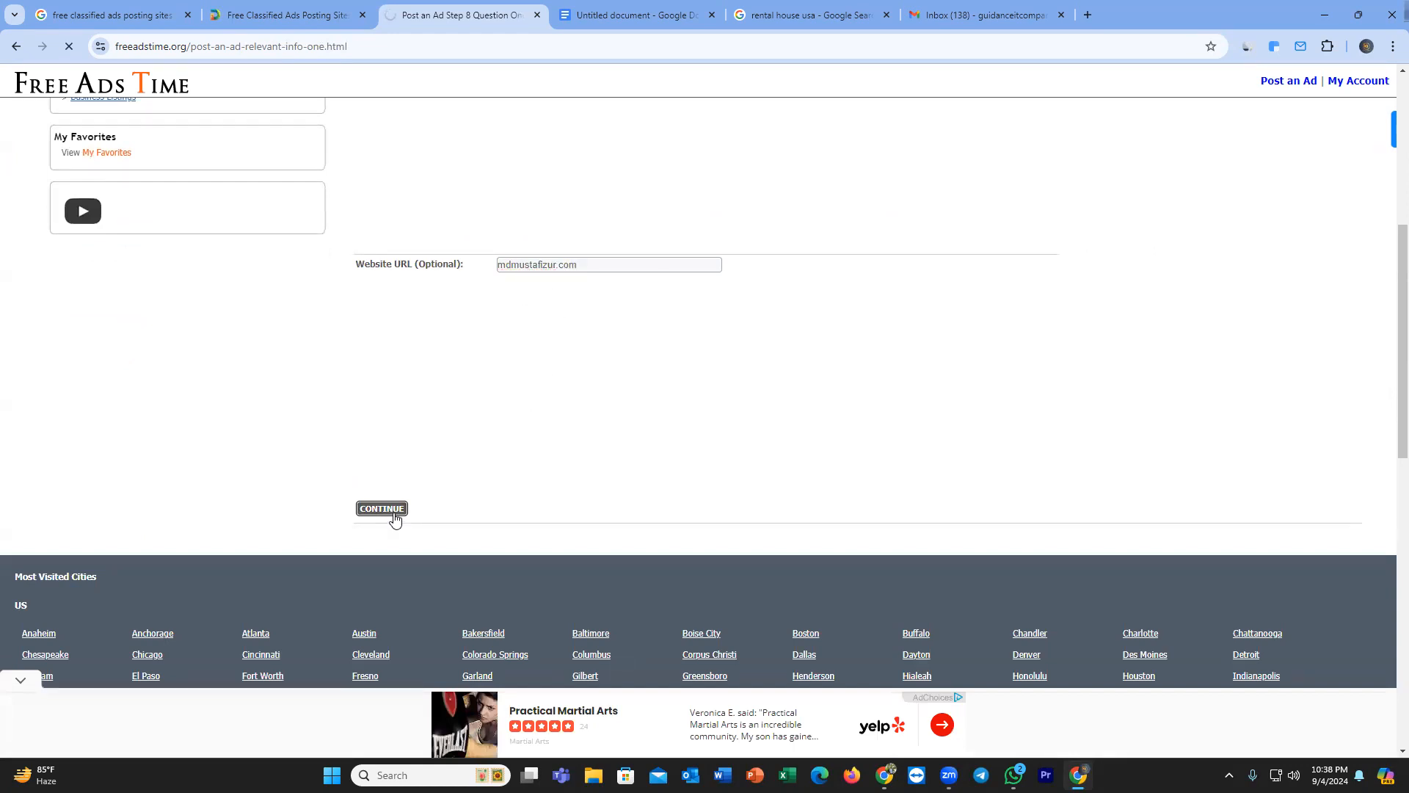
{"action": "scroll", "coordinate": [433, 506], "scroll_direction": "down", "scroll_amount": 4}
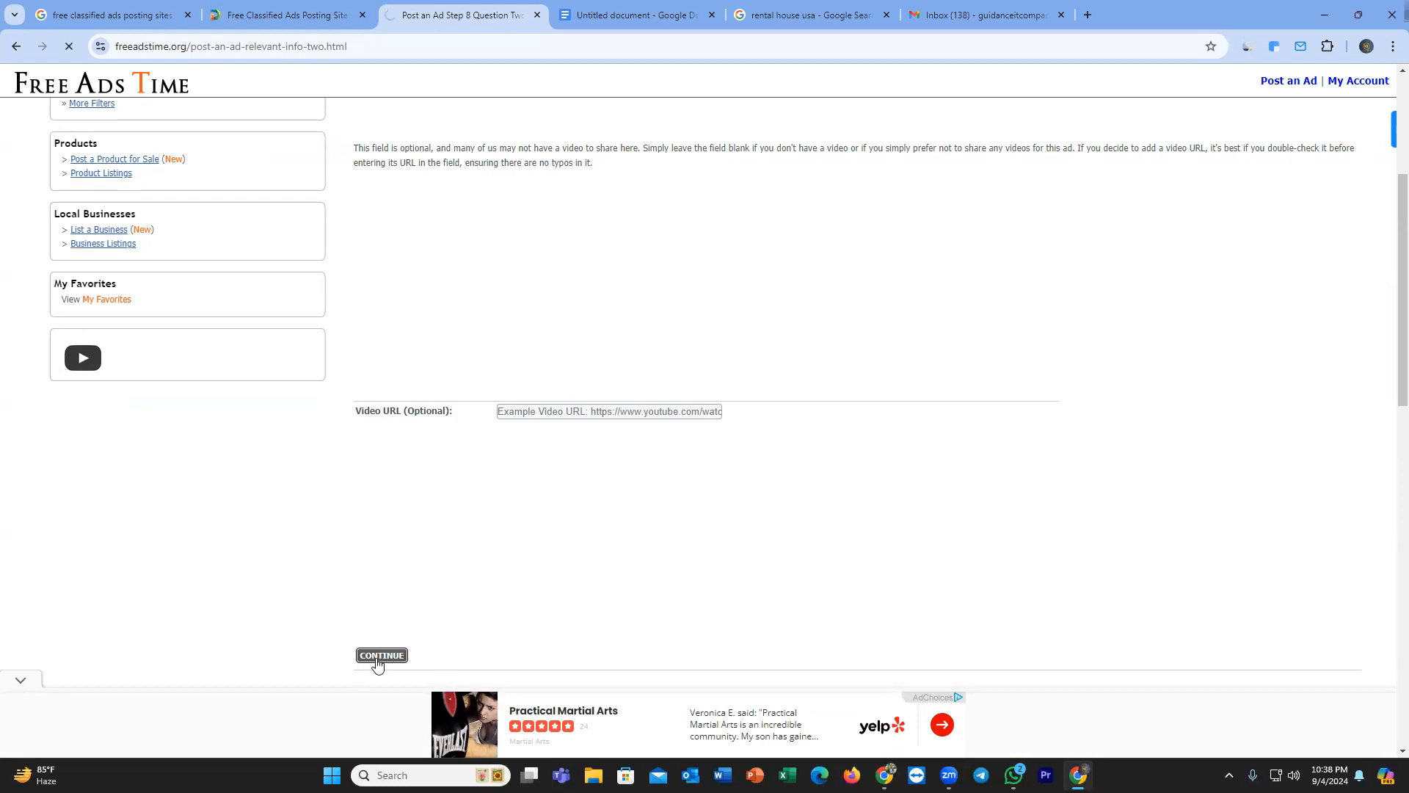
{"action": "scroll", "coordinate": [383, 660], "scroll_direction": "down", "scroll_amount": 3}
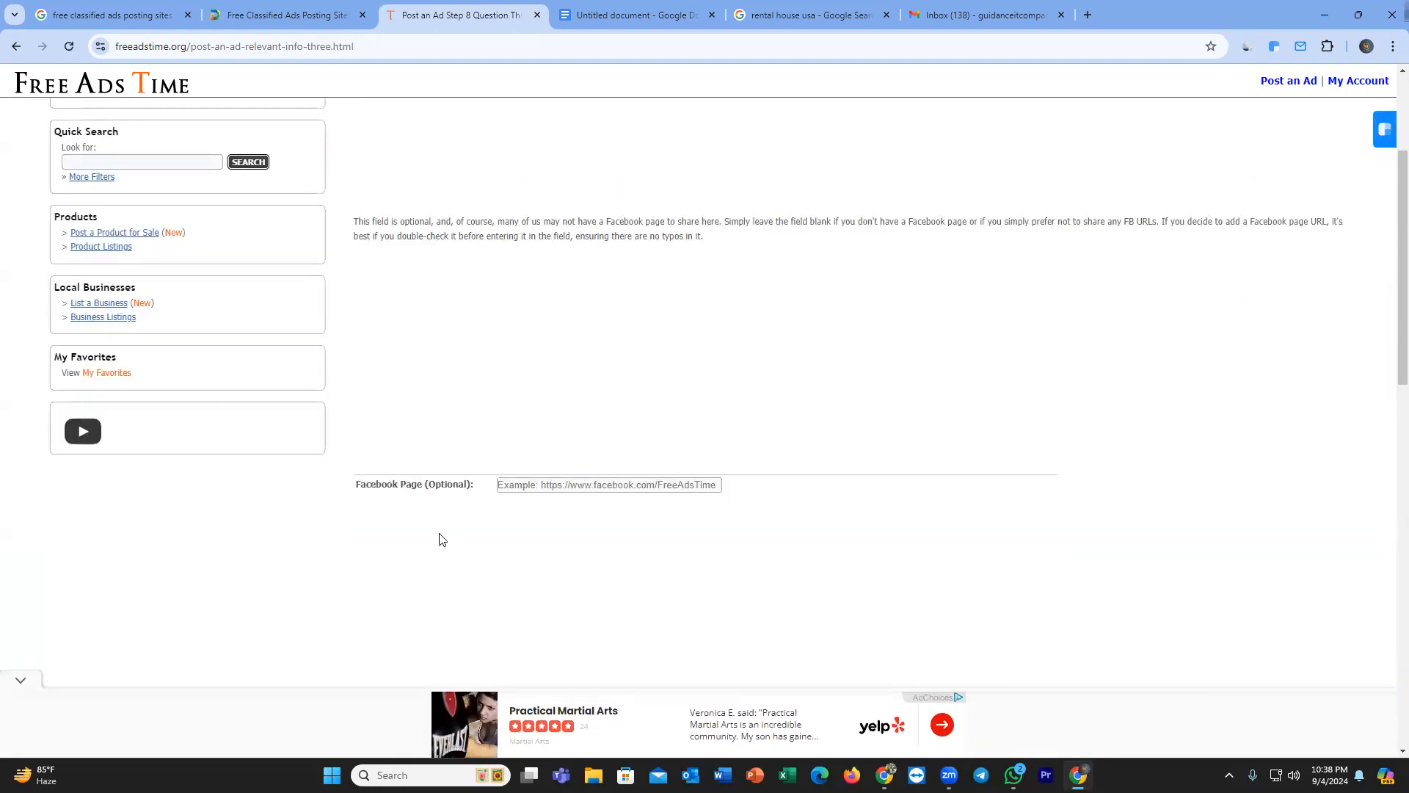
Skip the optional Facebook, Instagram, Twitter and TikTok link questions to reach Step 9 images.
{"action": "scroll", "coordinate": [442, 539], "scroll_direction": "down", "scroll_amount": 3}
{"action": "left_click", "coordinate": [371, 508]}
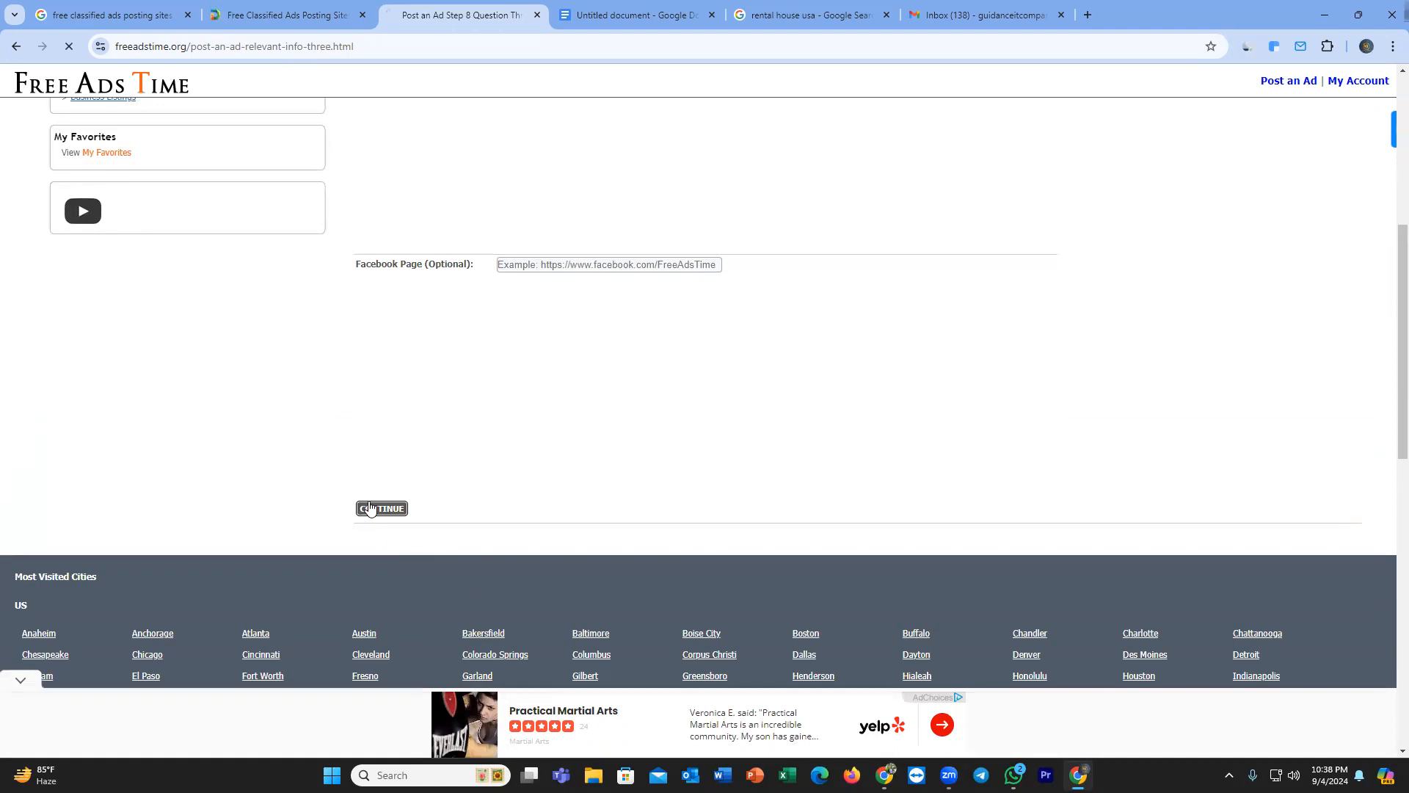
{"action": "scroll", "coordinate": [557, 494], "scroll_direction": "down", "scroll_amount": 3}
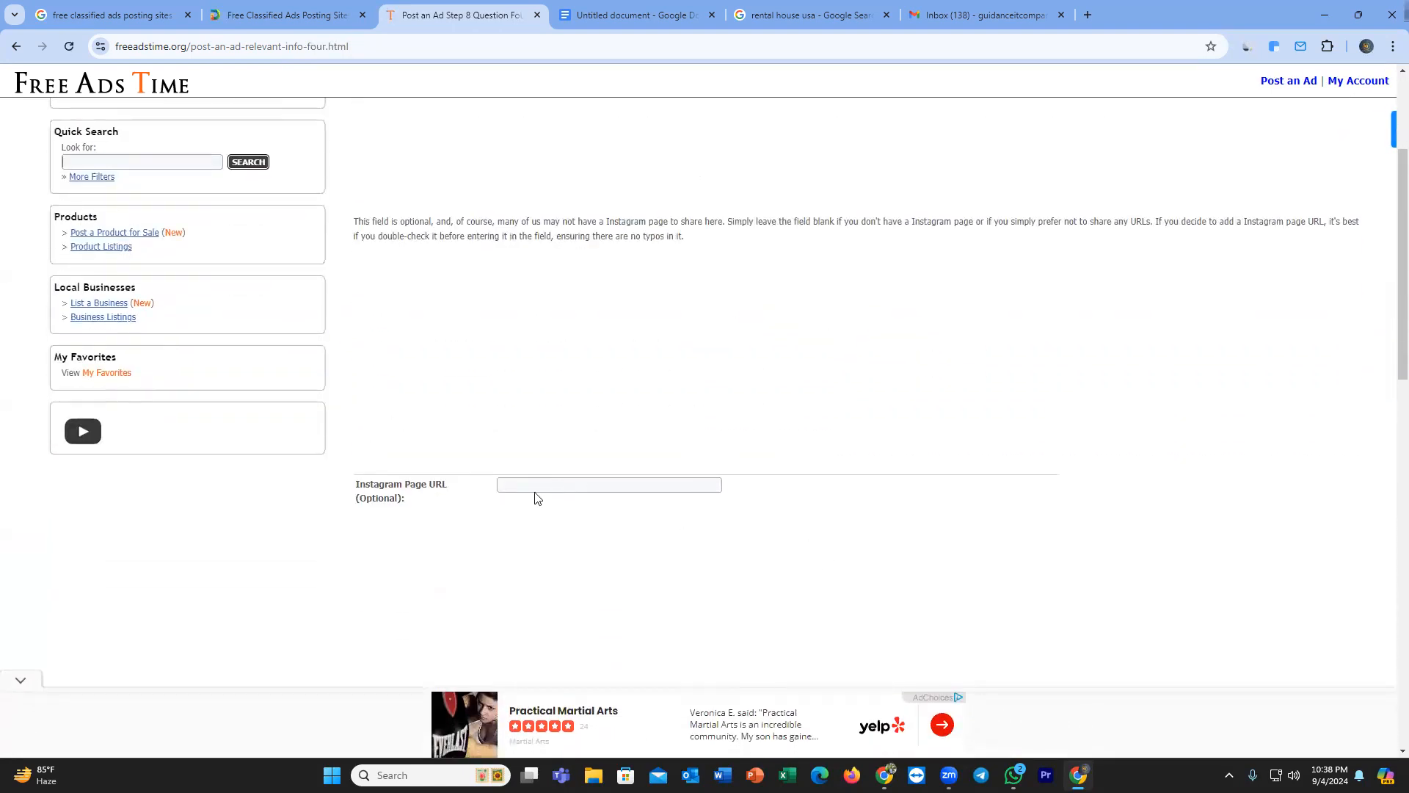
{"action": "scroll", "coordinate": [540, 493], "scroll_direction": "down", "scroll_amount": 2}
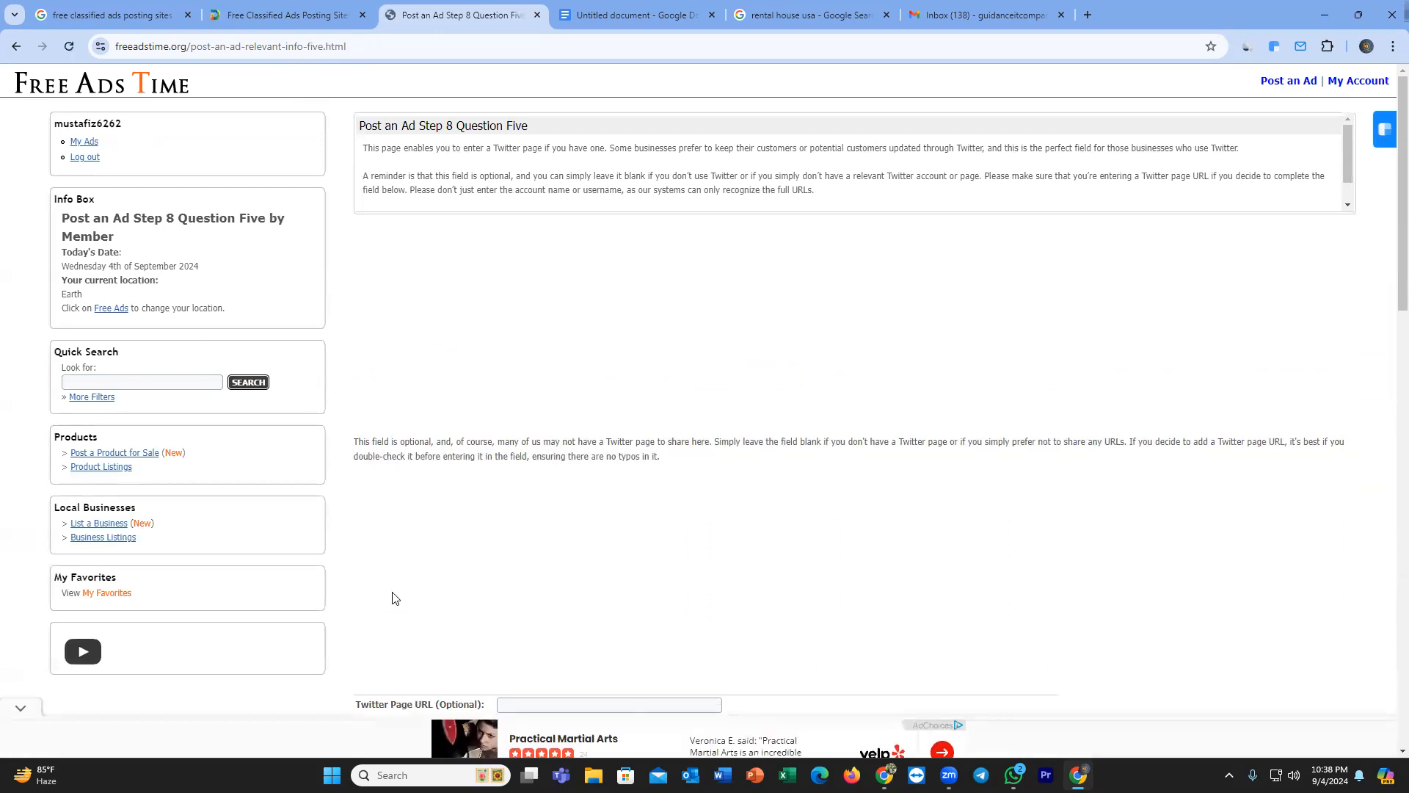
{"action": "scroll", "coordinate": [570, 478], "scroll_direction": "down", "scroll_amount": 5}
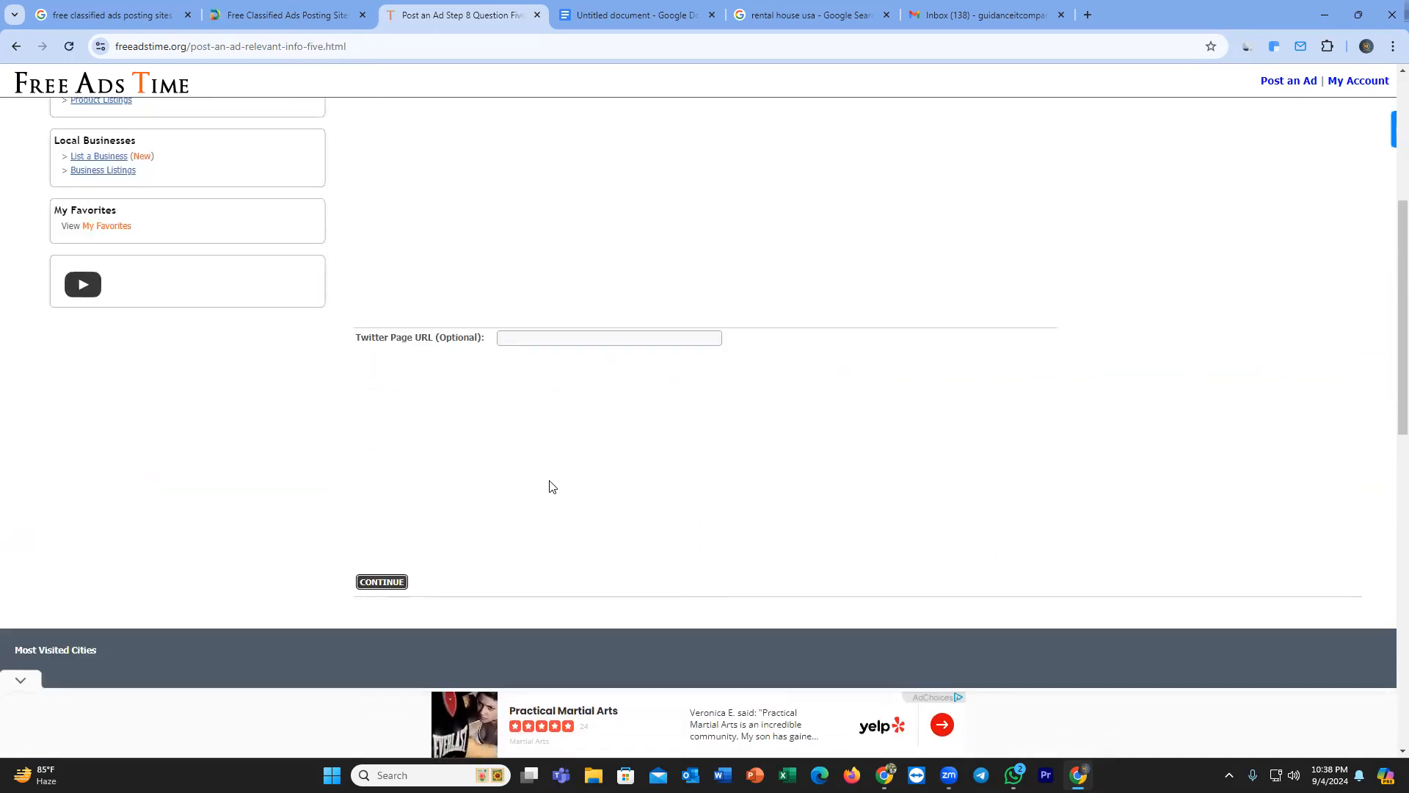
{"action": "left_click", "coordinate": [394, 581]}
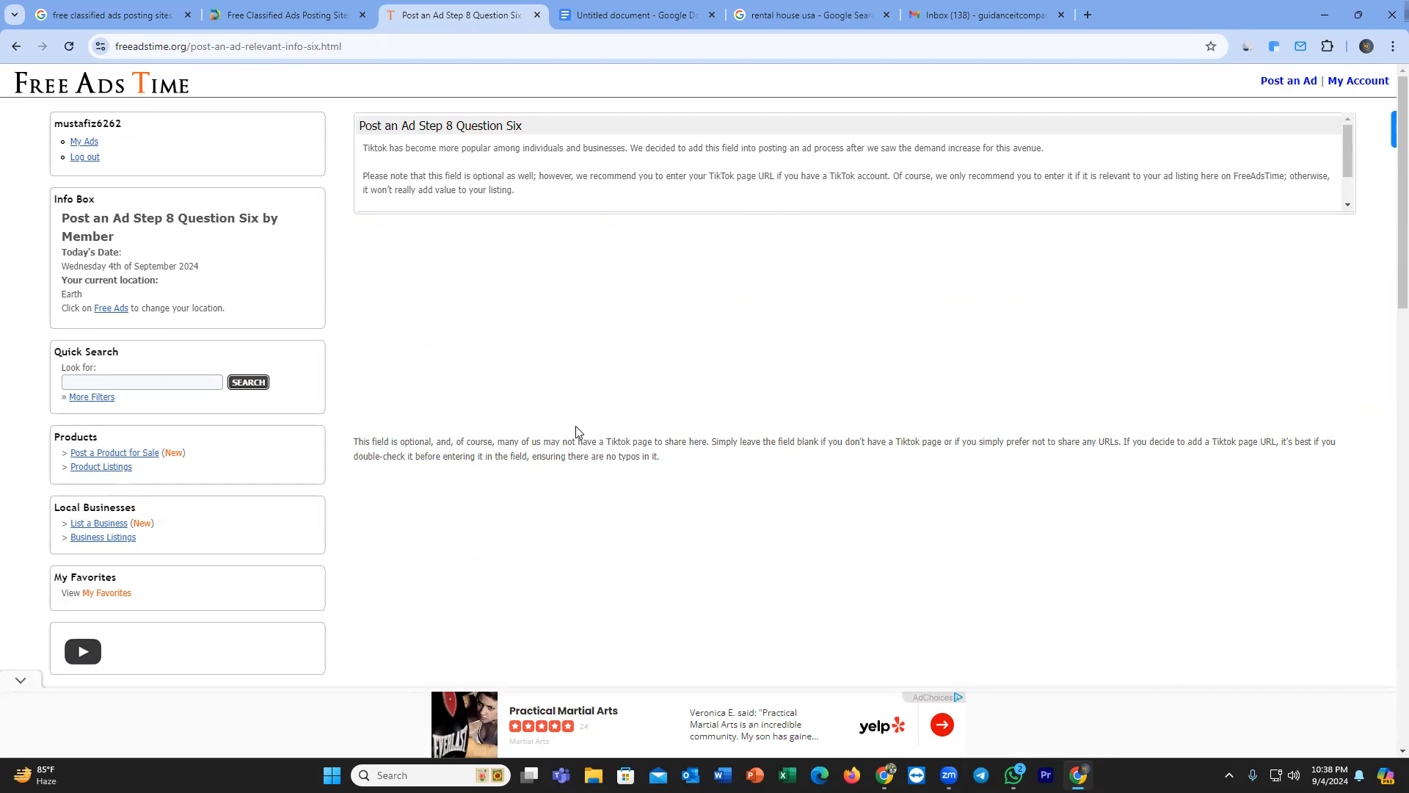
{"action": "scroll", "coordinate": [577, 448], "scroll_direction": "down", "scroll_amount": 3}
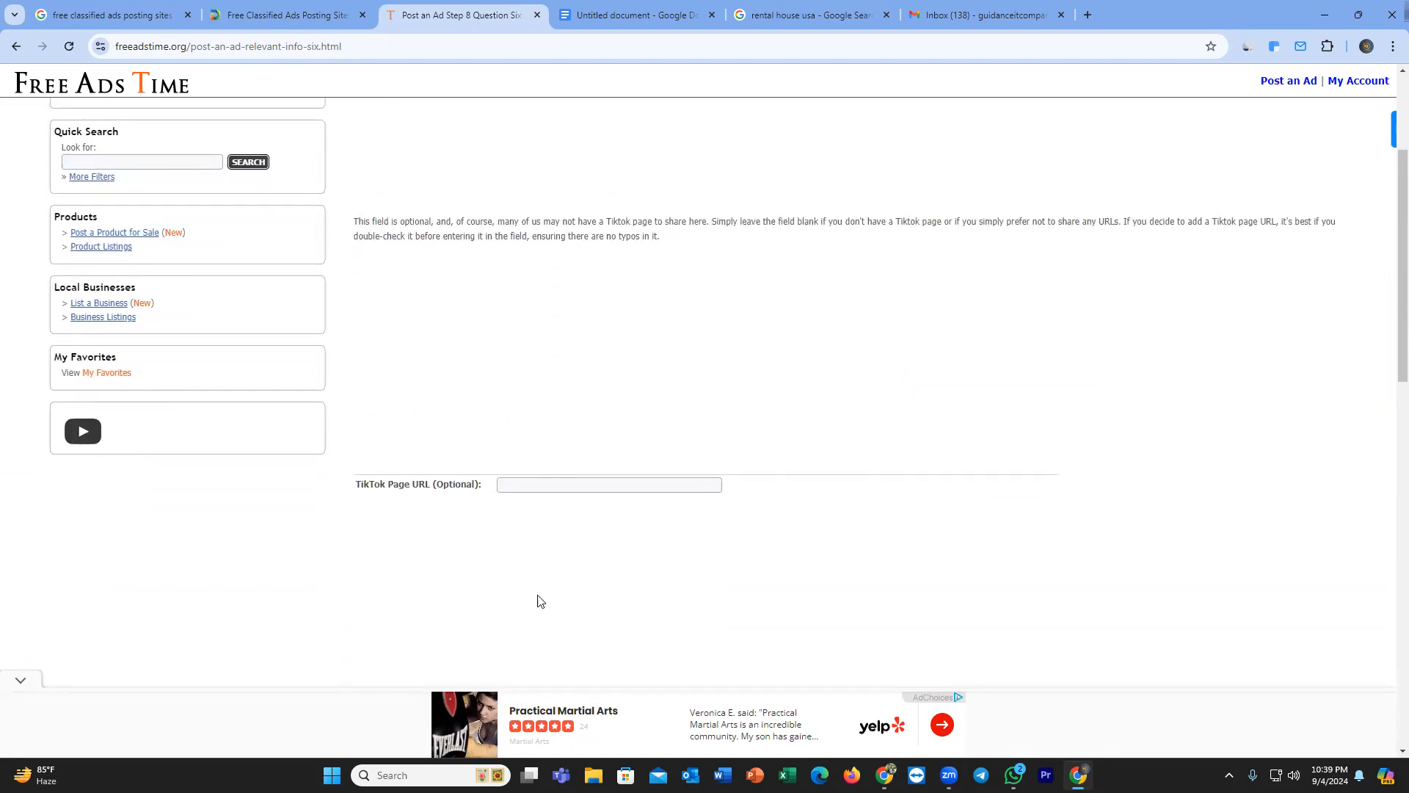
{"action": "scroll", "coordinate": [440, 528], "scroll_direction": "down", "scroll_amount": 3}
{"action": "left_click", "coordinate": [369, 512]}
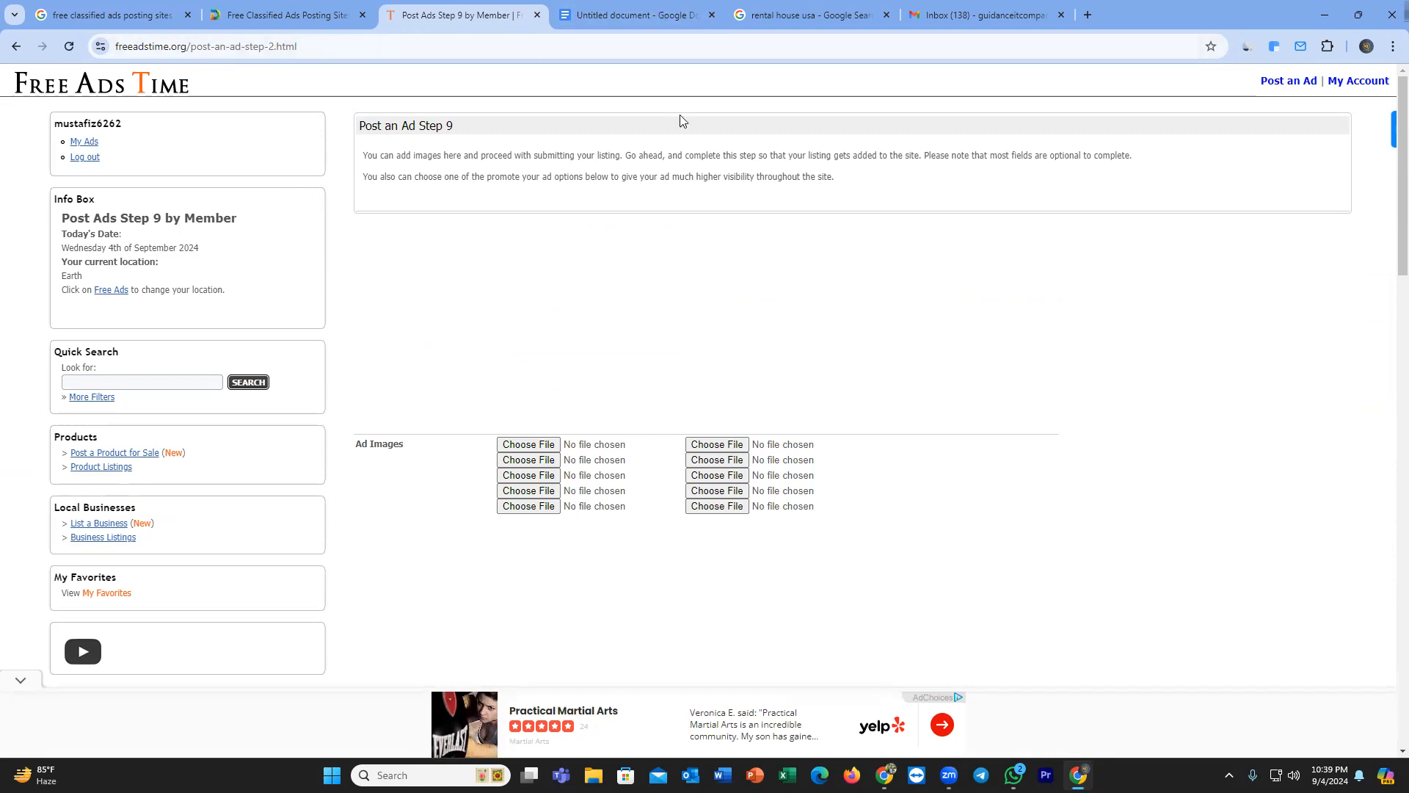
{"action": "left_click", "coordinate": [796, 16]}
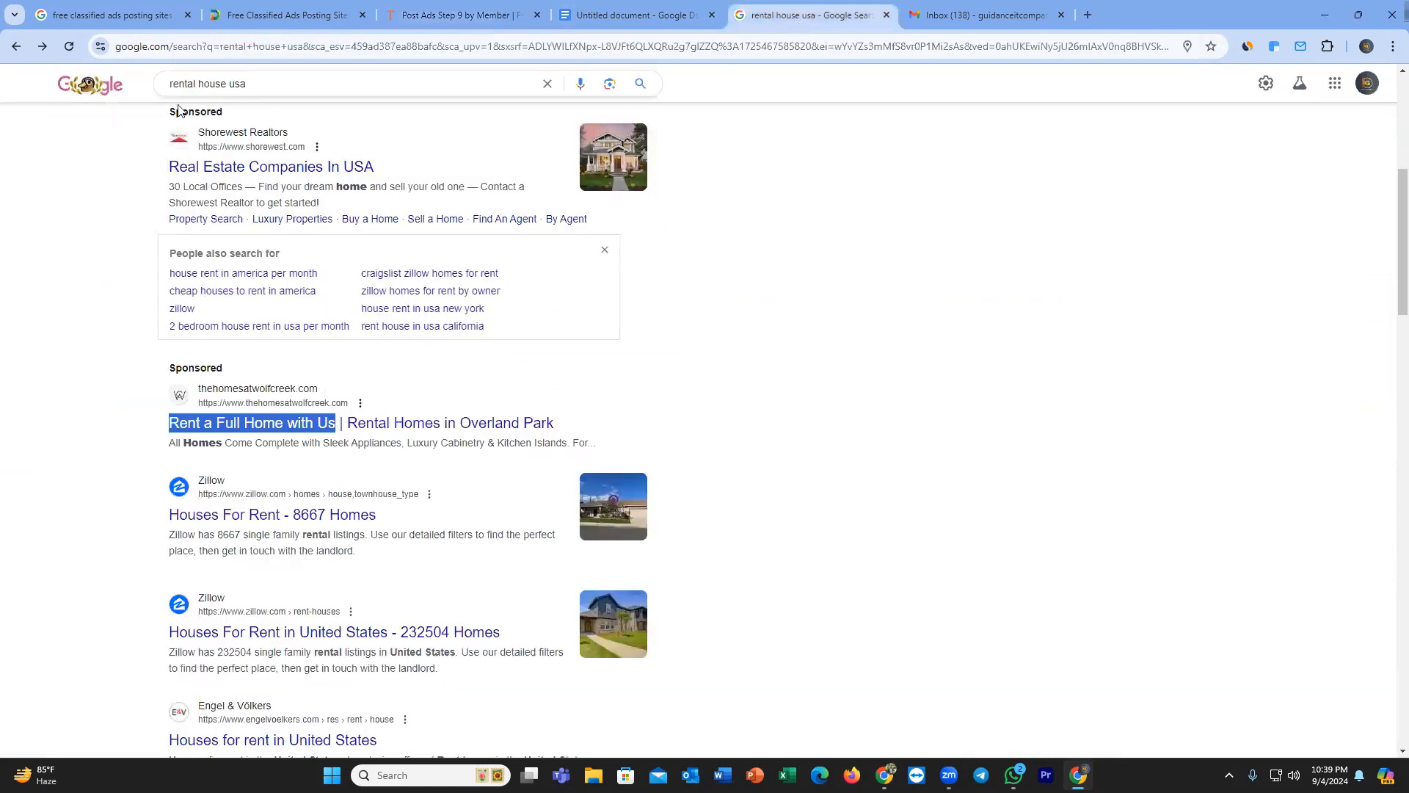
Show image results for 'rental house usa' and save the USA Today photo, replacing download.jpeg.
{"action": "scroll", "coordinate": [236, 241], "scroll_direction": "up", "scroll_amount": 5}
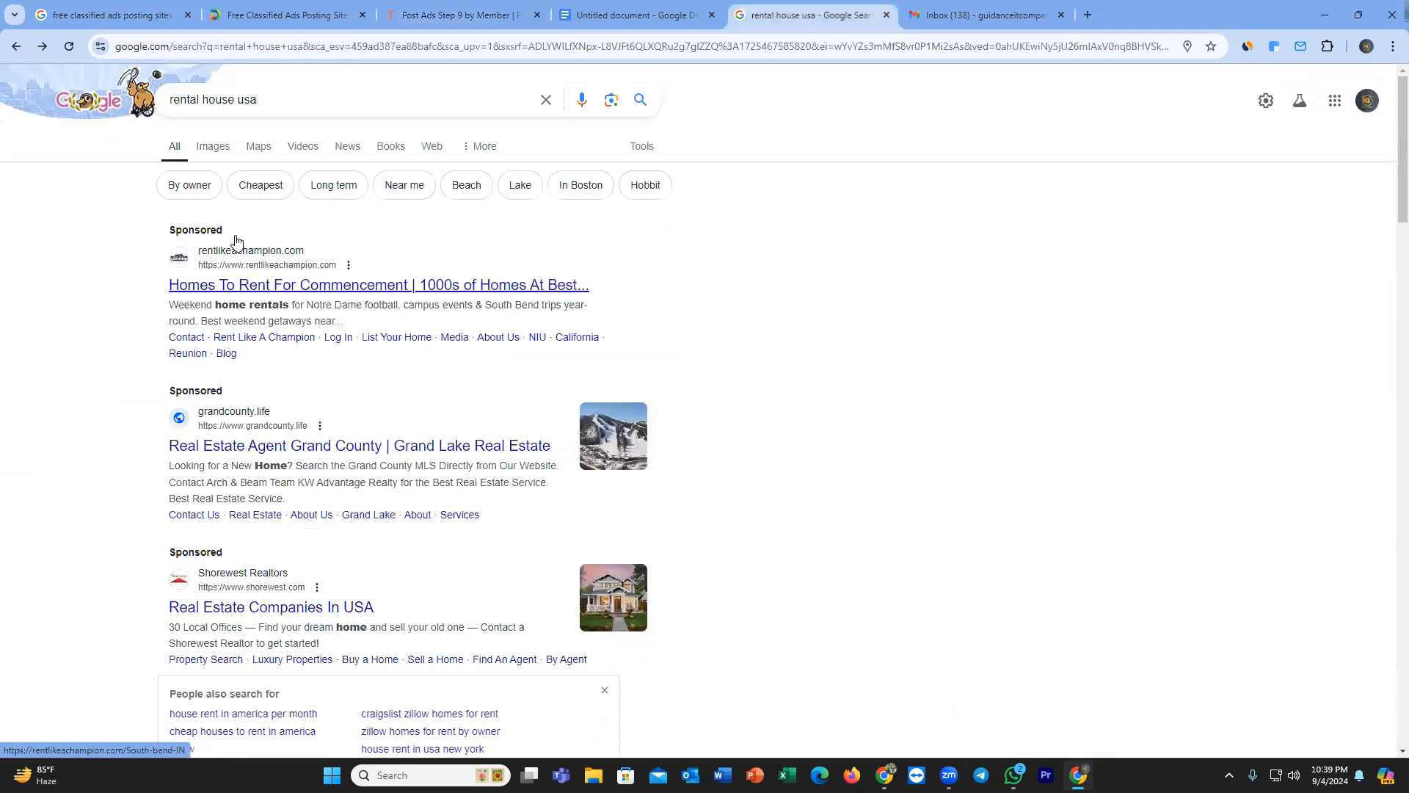
{"action": "left_click", "coordinate": [215, 156]}
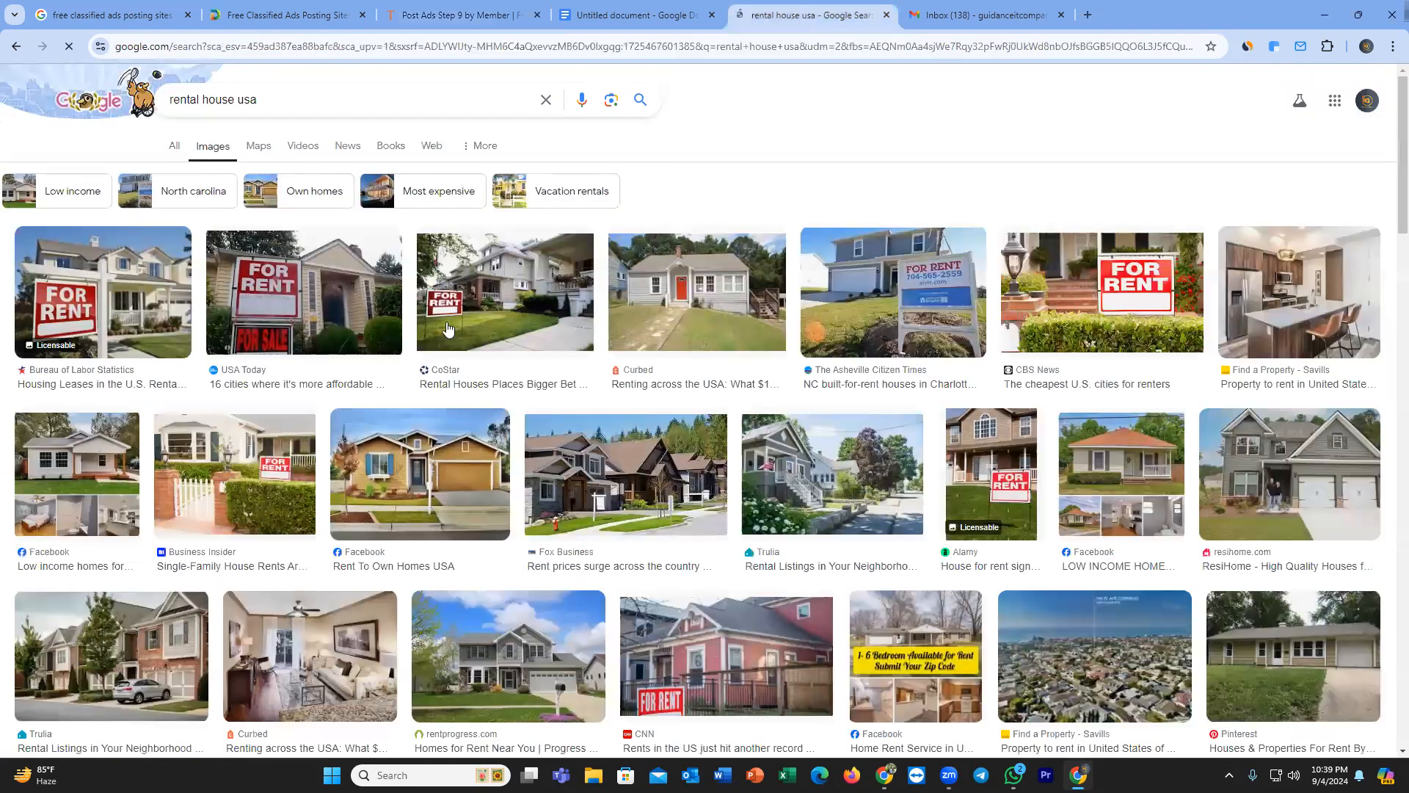
{"action": "right_click", "coordinate": [124, 306]}
{"action": "key", "text": "Escape"}
{"action": "scroll", "coordinate": [849, 247], "scroll_direction": "down", "scroll_amount": 1}
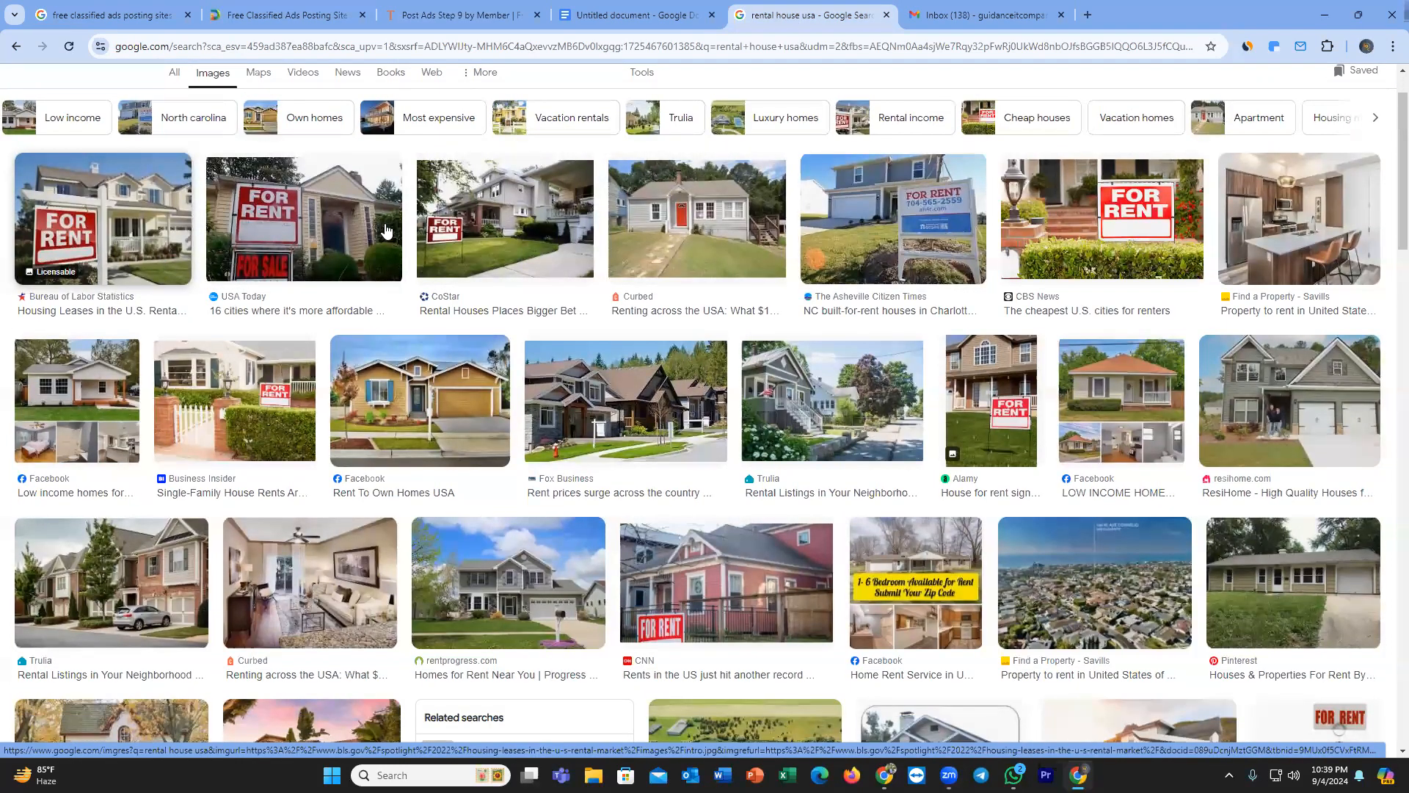
{"action": "right_click", "coordinate": [289, 235]}
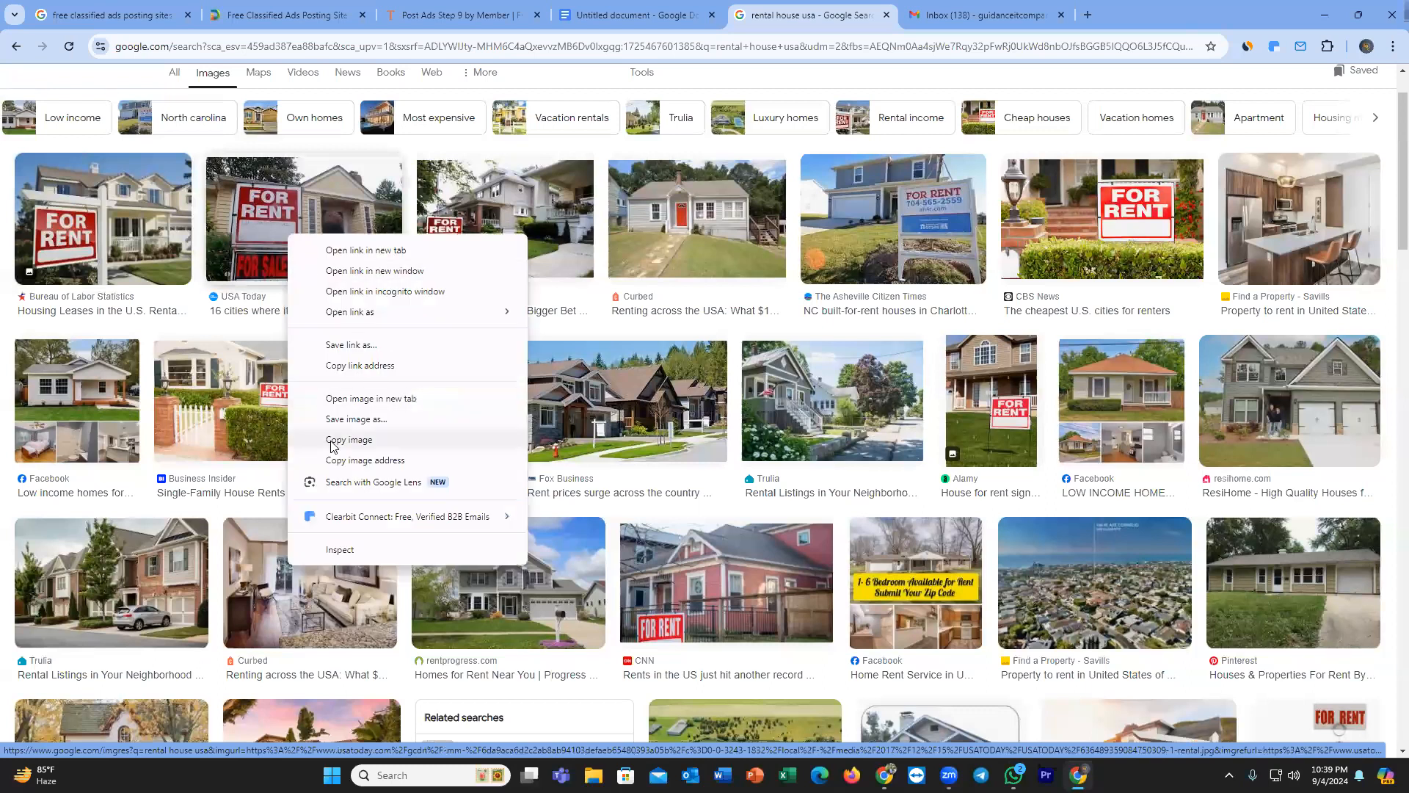
{"action": "left_click", "coordinate": [351, 419]}
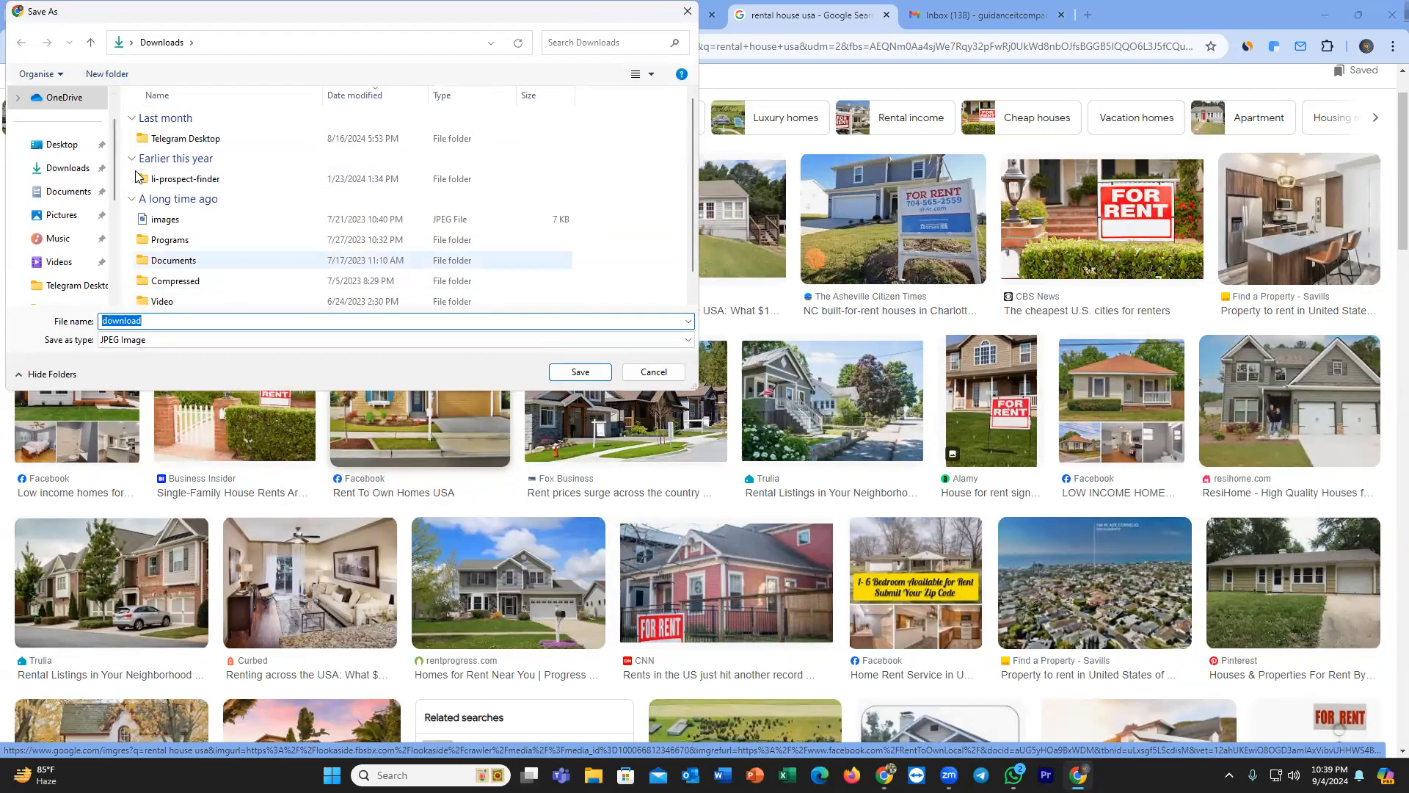
{"action": "left_click", "coordinate": [62, 215]}
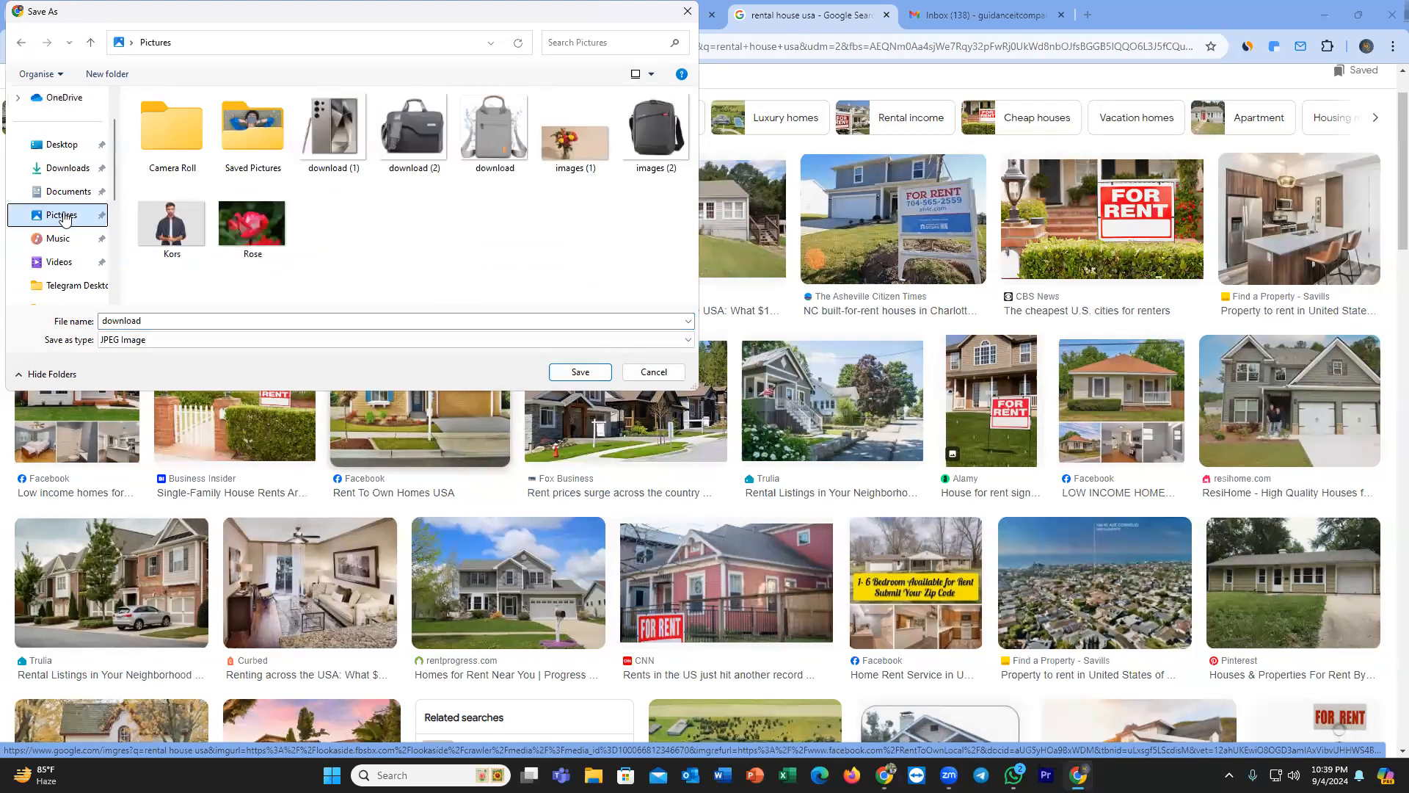
{"action": "left_click", "coordinate": [580, 372]}
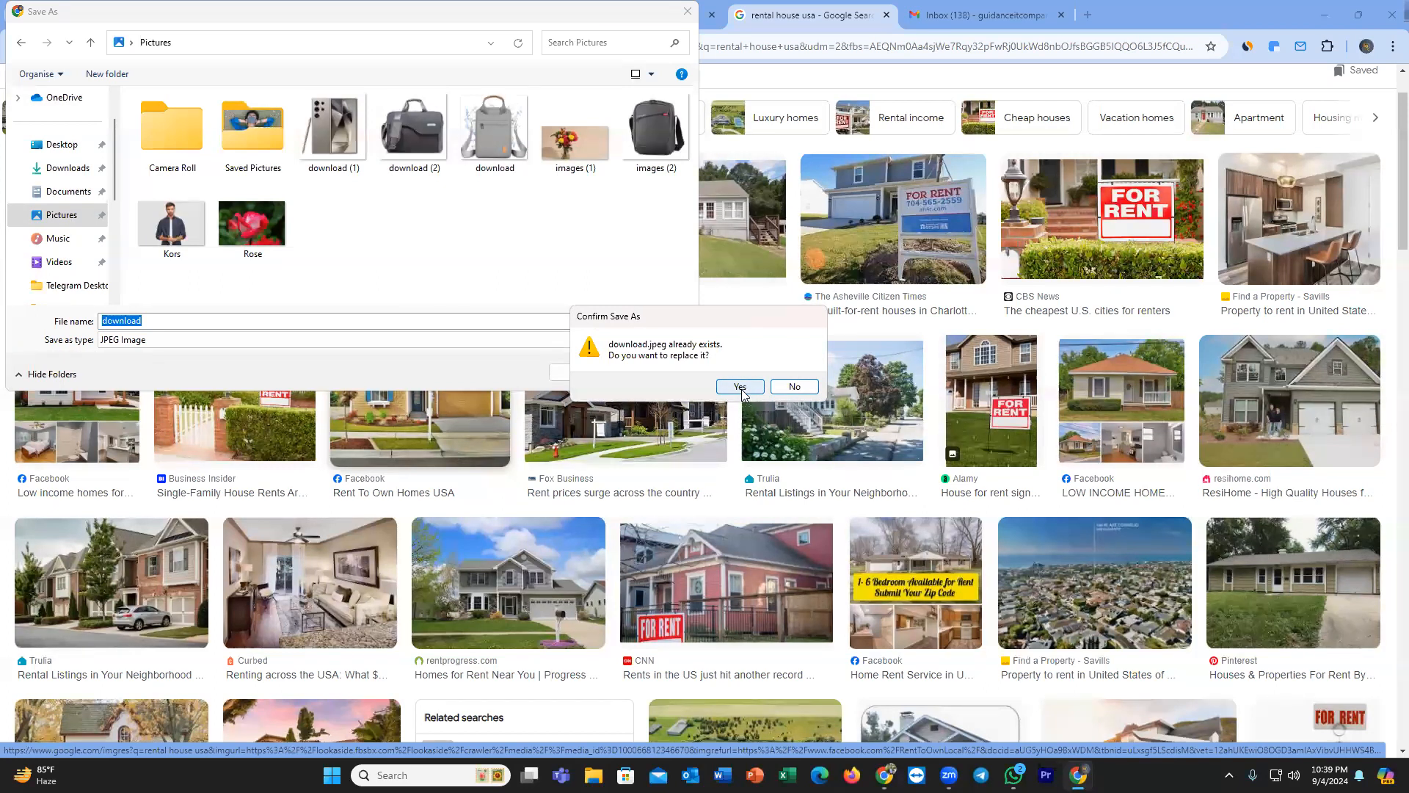
{"action": "left_click", "coordinate": [740, 387]}
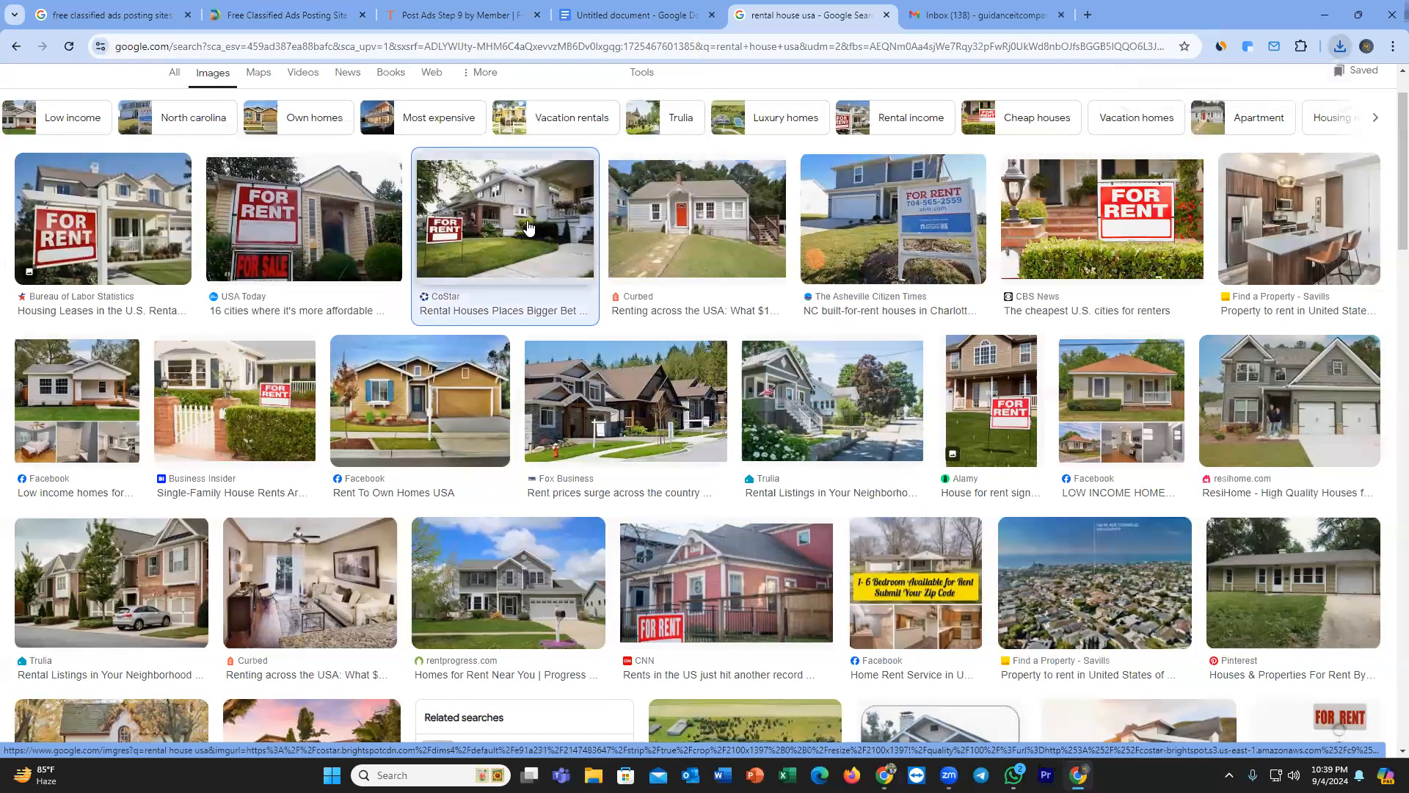
Save the CoStar, Curbed and one more house photo to the Pictures folder.
{"action": "left_click", "coordinate": [529, 228]}
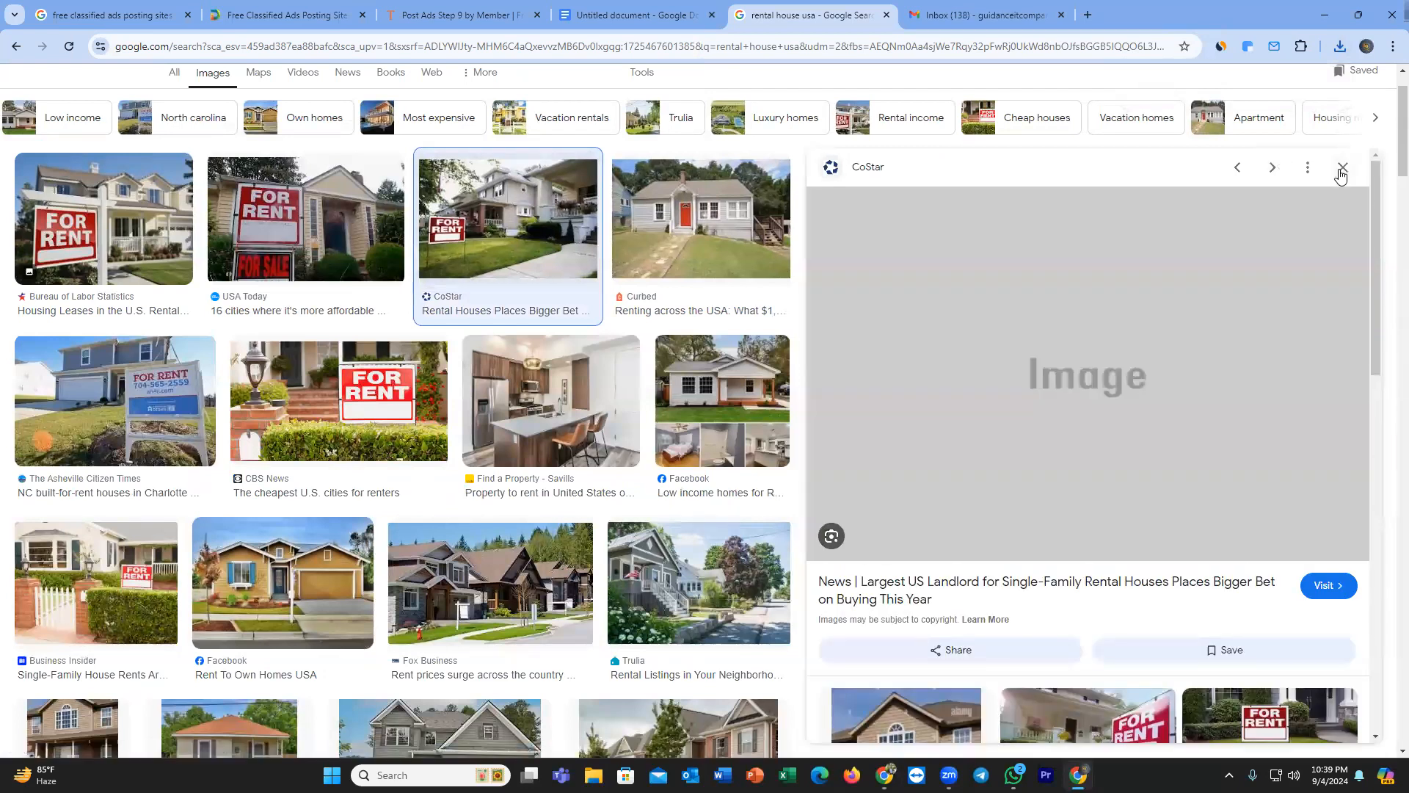
{"action": "left_click", "coordinate": [1350, 167]}
{"action": "right_click", "coordinate": [518, 229]}
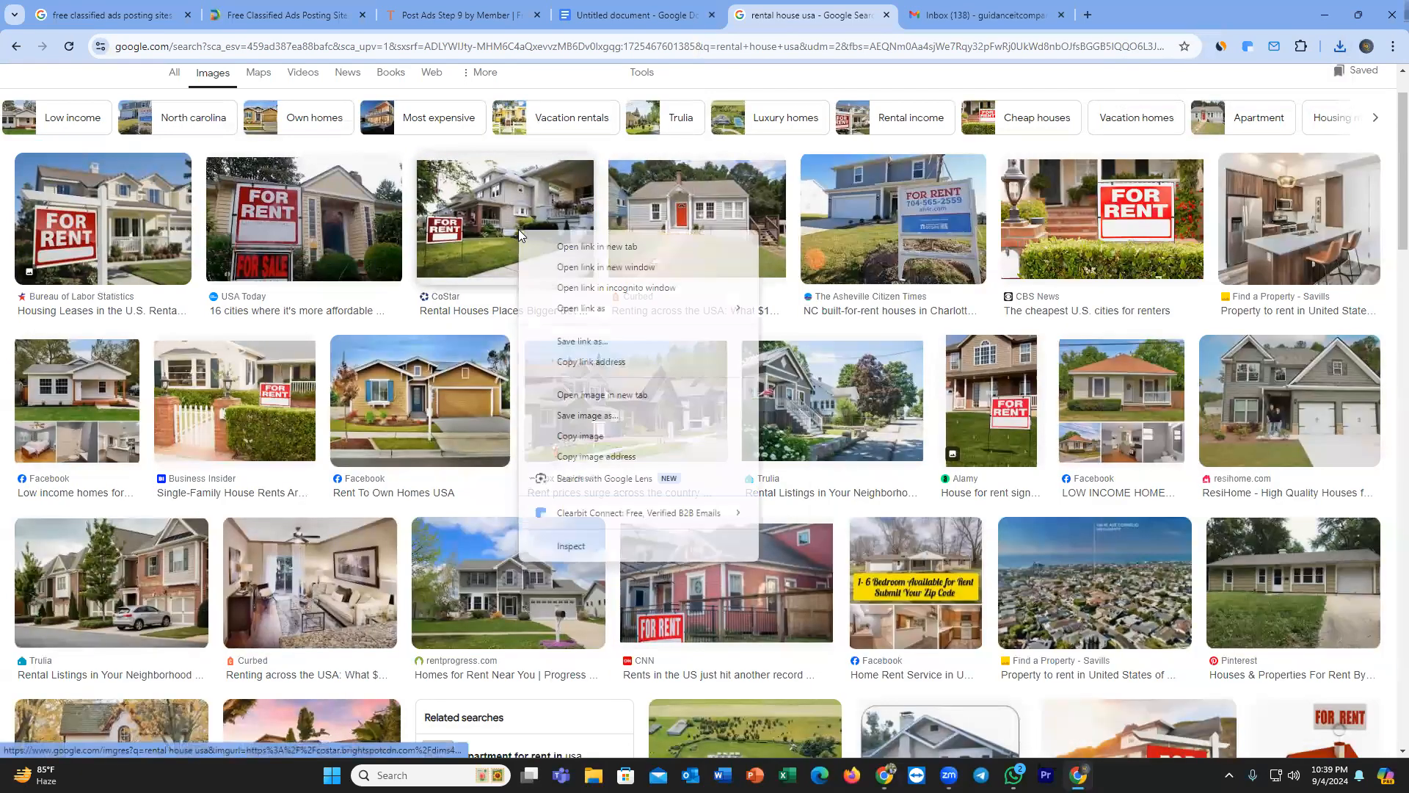
{"action": "left_click", "coordinate": [587, 414]}
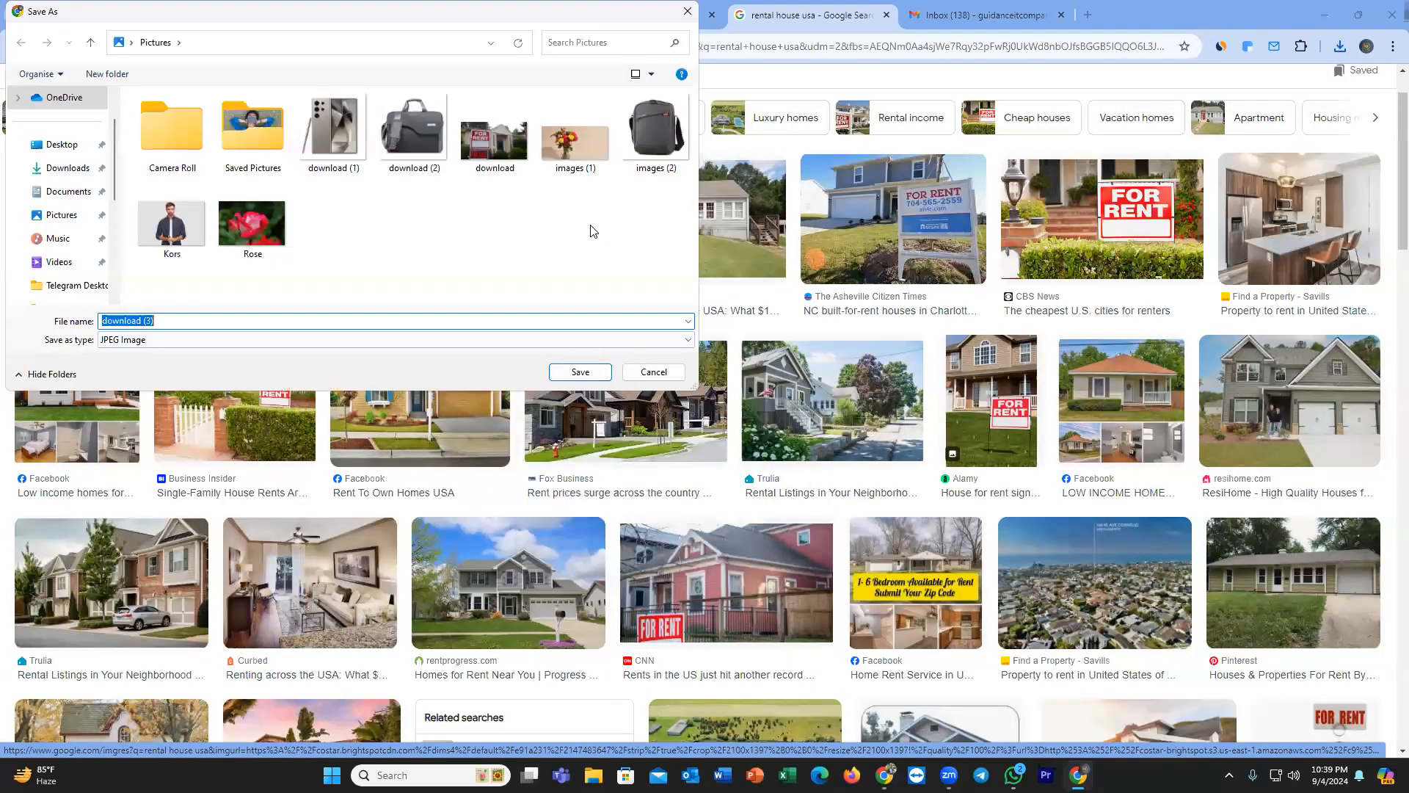
{"action": "left_click", "coordinate": [592, 378]}
{"action": "right_click", "coordinate": [673, 222]}
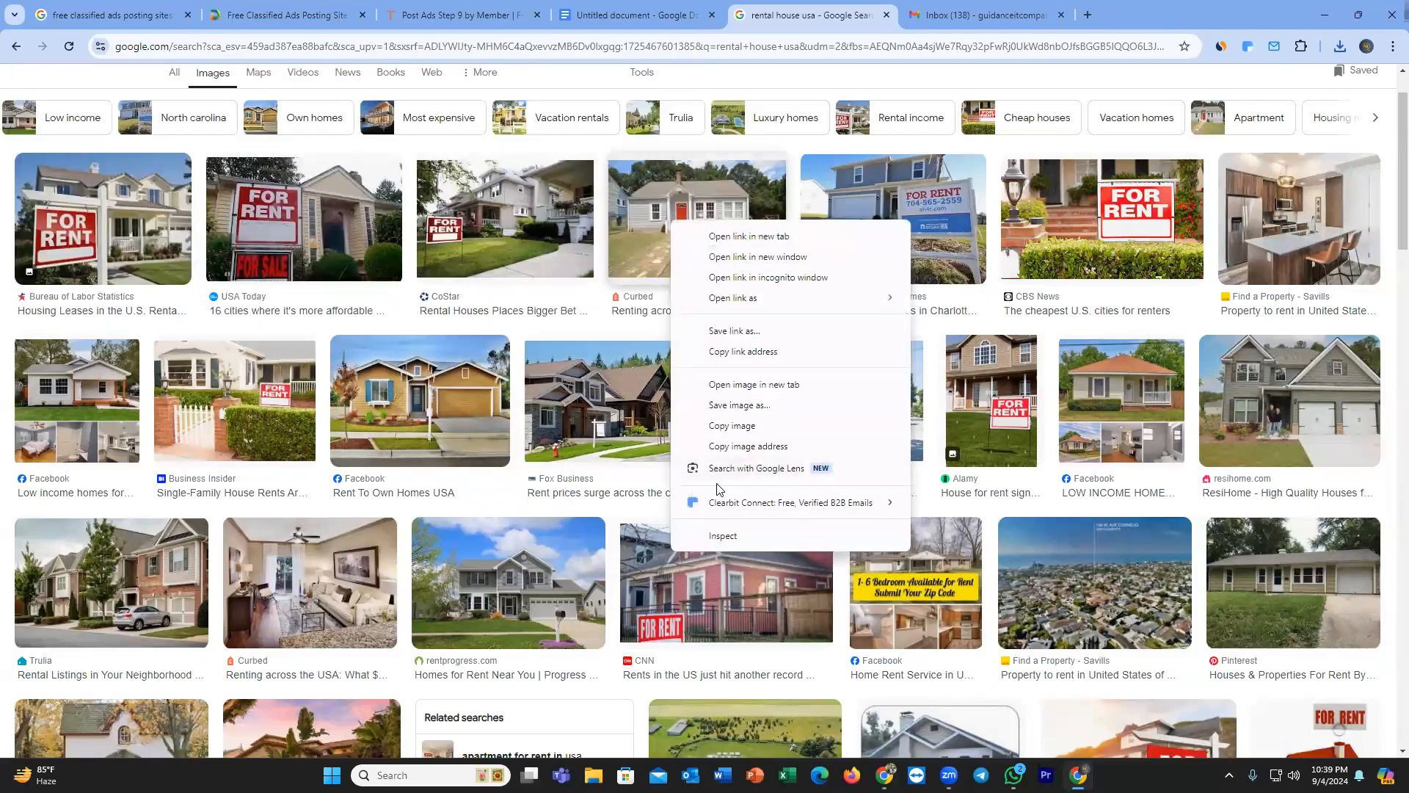
{"action": "left_click", "coordinate": [722, 408]}
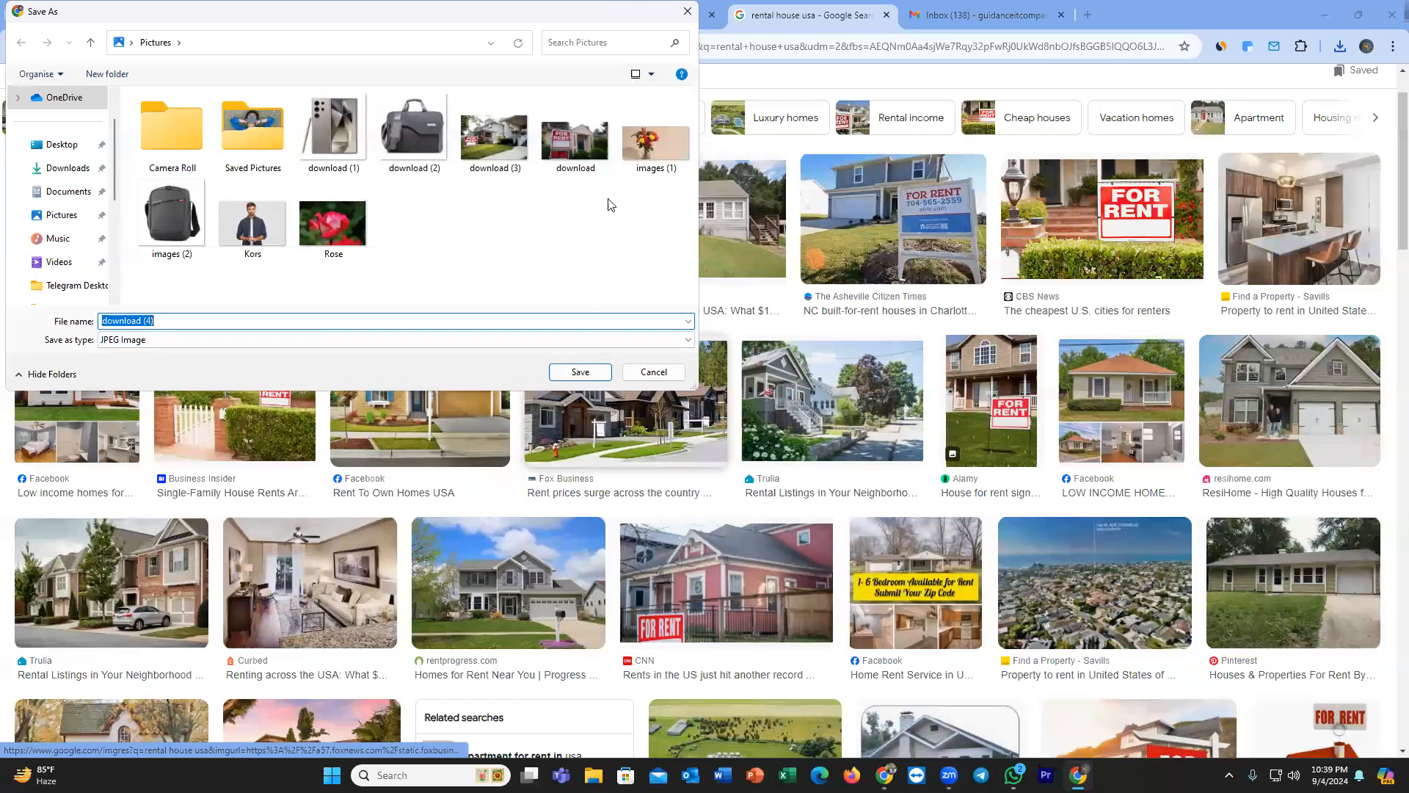
{"action": "key", "text": "Return"}
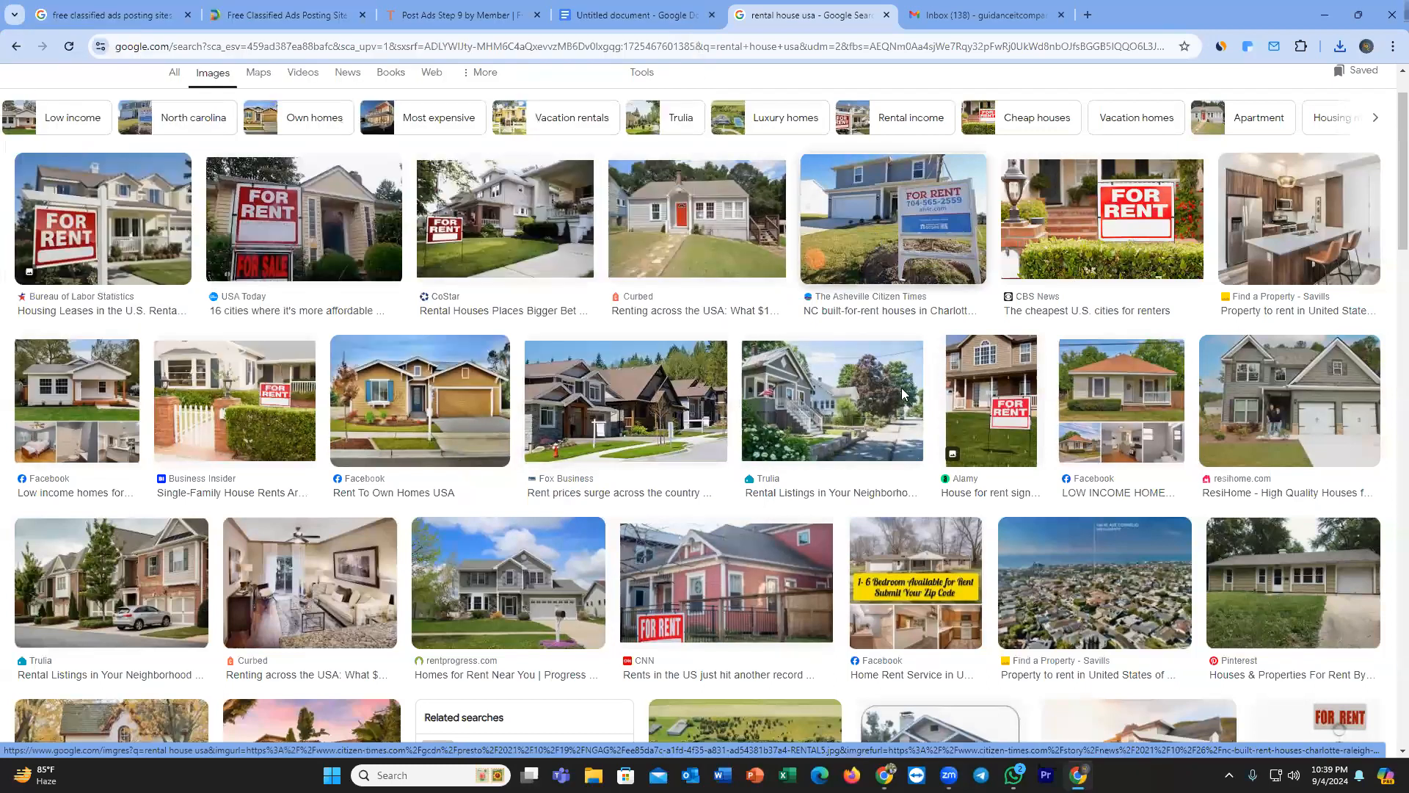
{"action": "right_click", "coordinate": [913, 391]}
{"action": "left_click", "coordinate": [930, 416]}
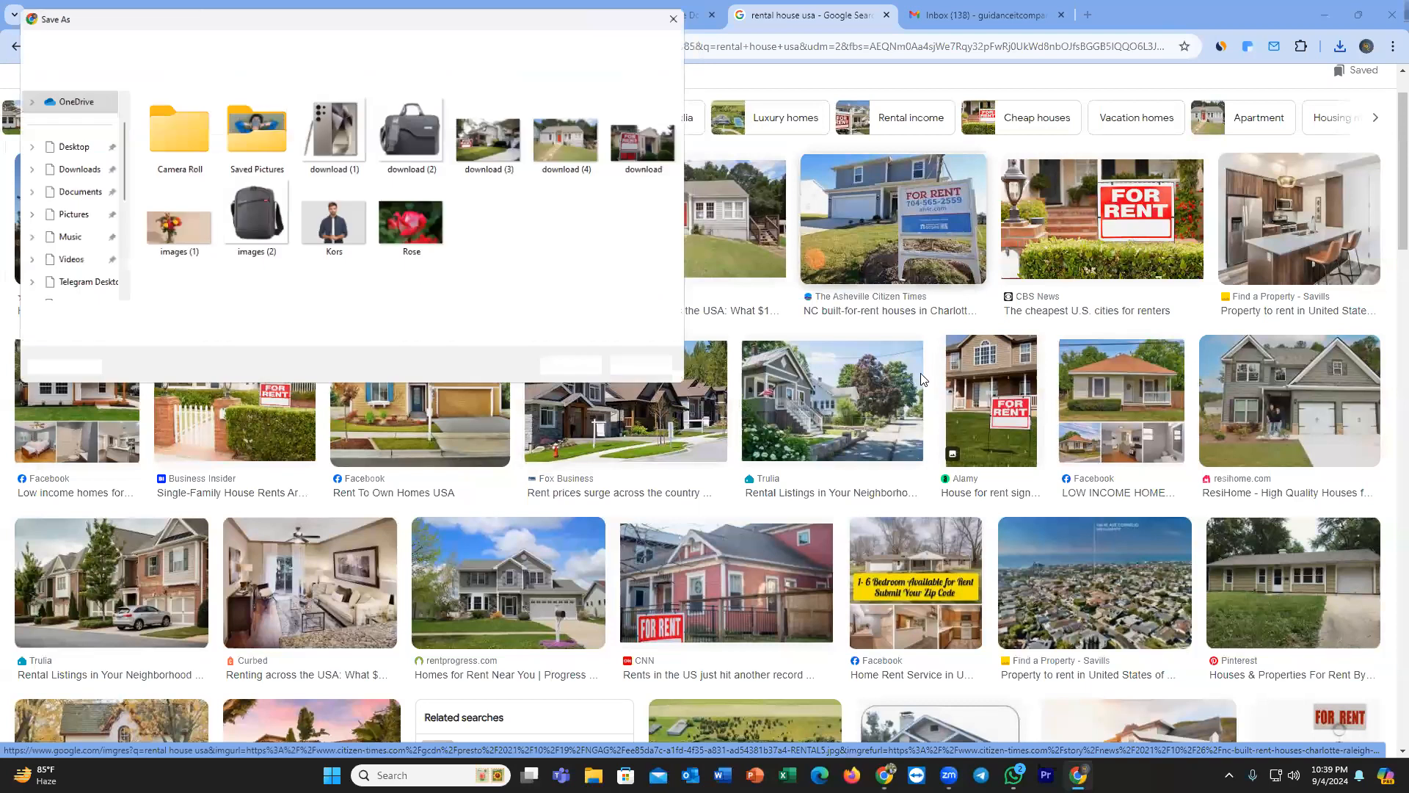
{"action": "left_click", "coordinate": [581, 373]}
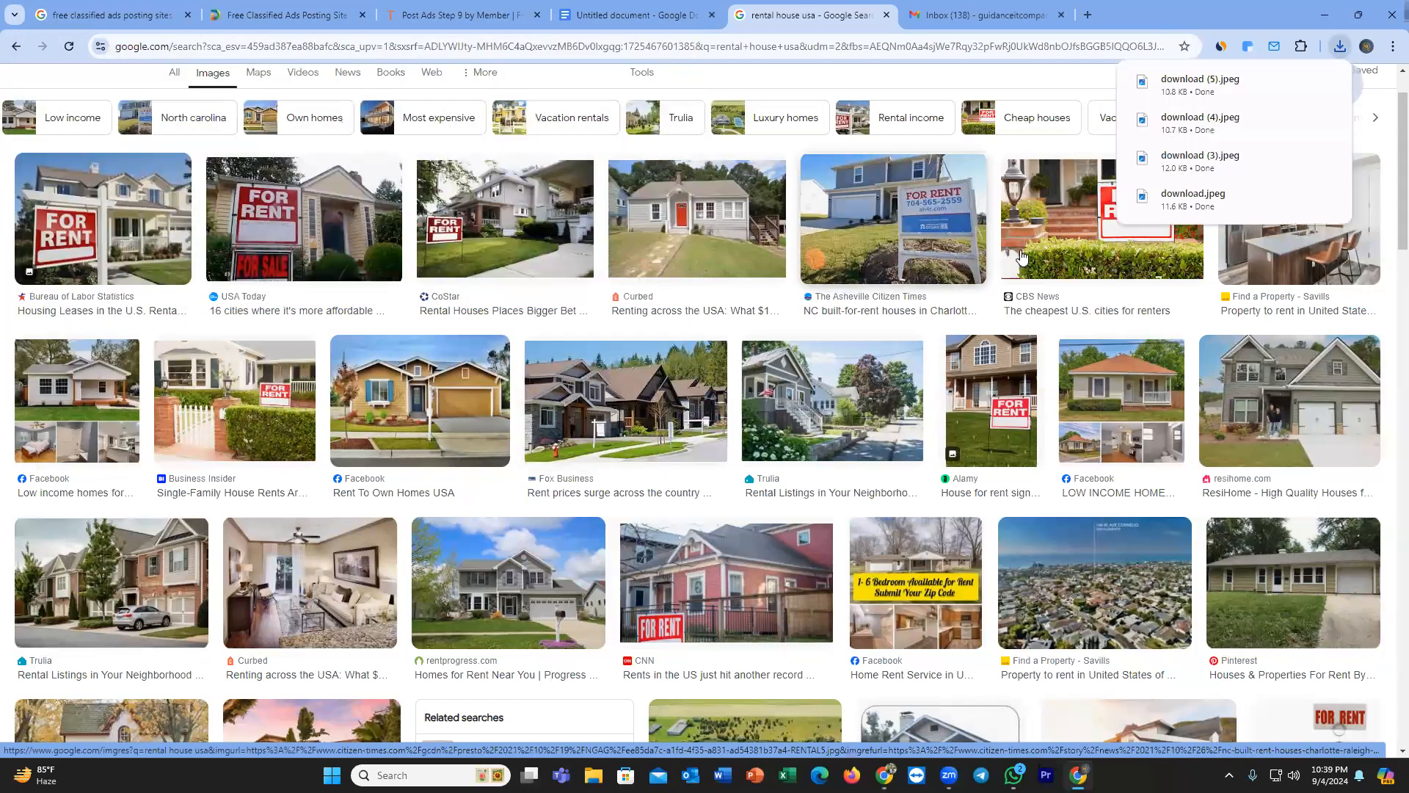
Save the CBS News, Business Insider and Trulia house photos to the Pictures folder.
{"action": "right_click", "coordinate": [1064, 239]}
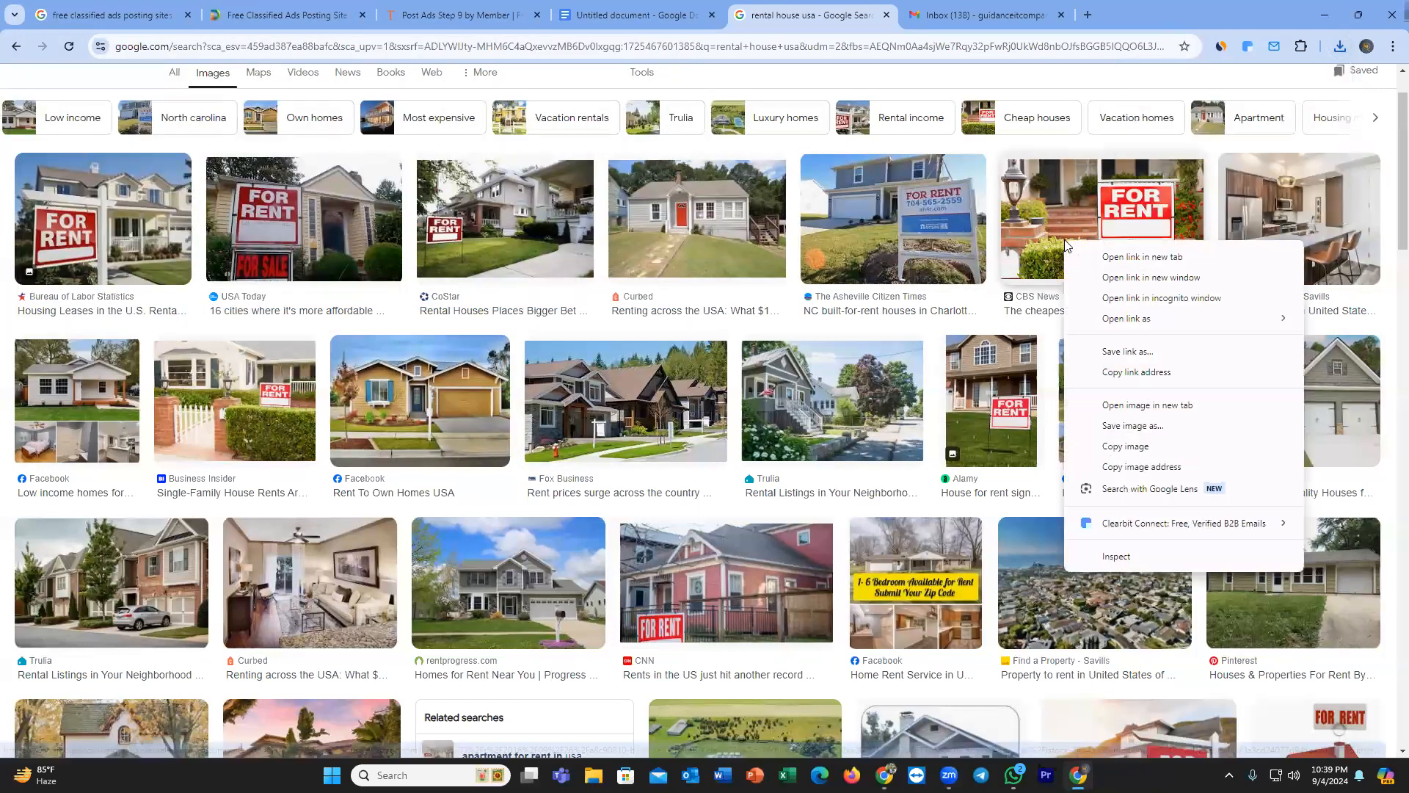
{"action": "left_click", "coordinate": [1113, 427]}
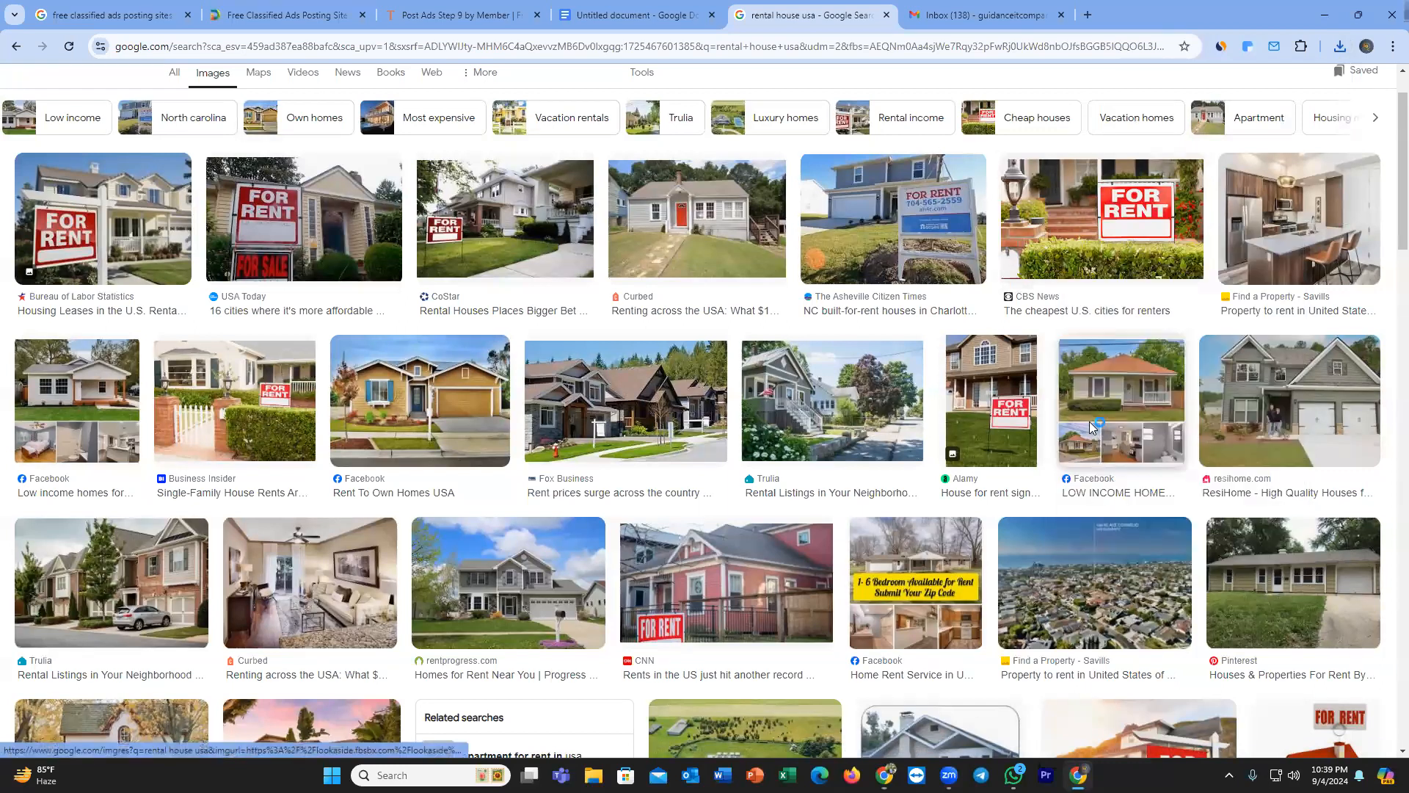
{"action": "left_click", "coordinate": [579, 372]}
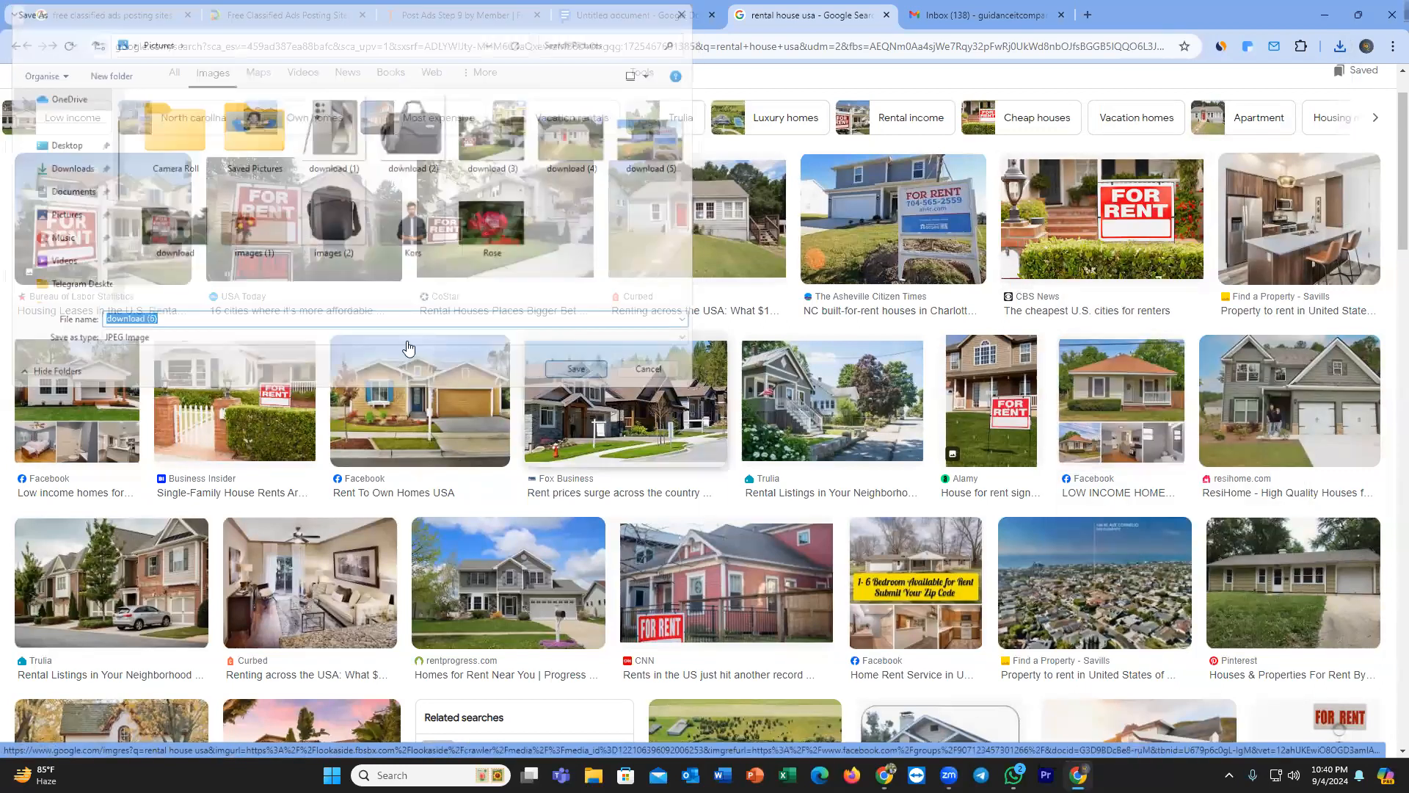
{"action": "left_click", "coordinate": [226, 403]}
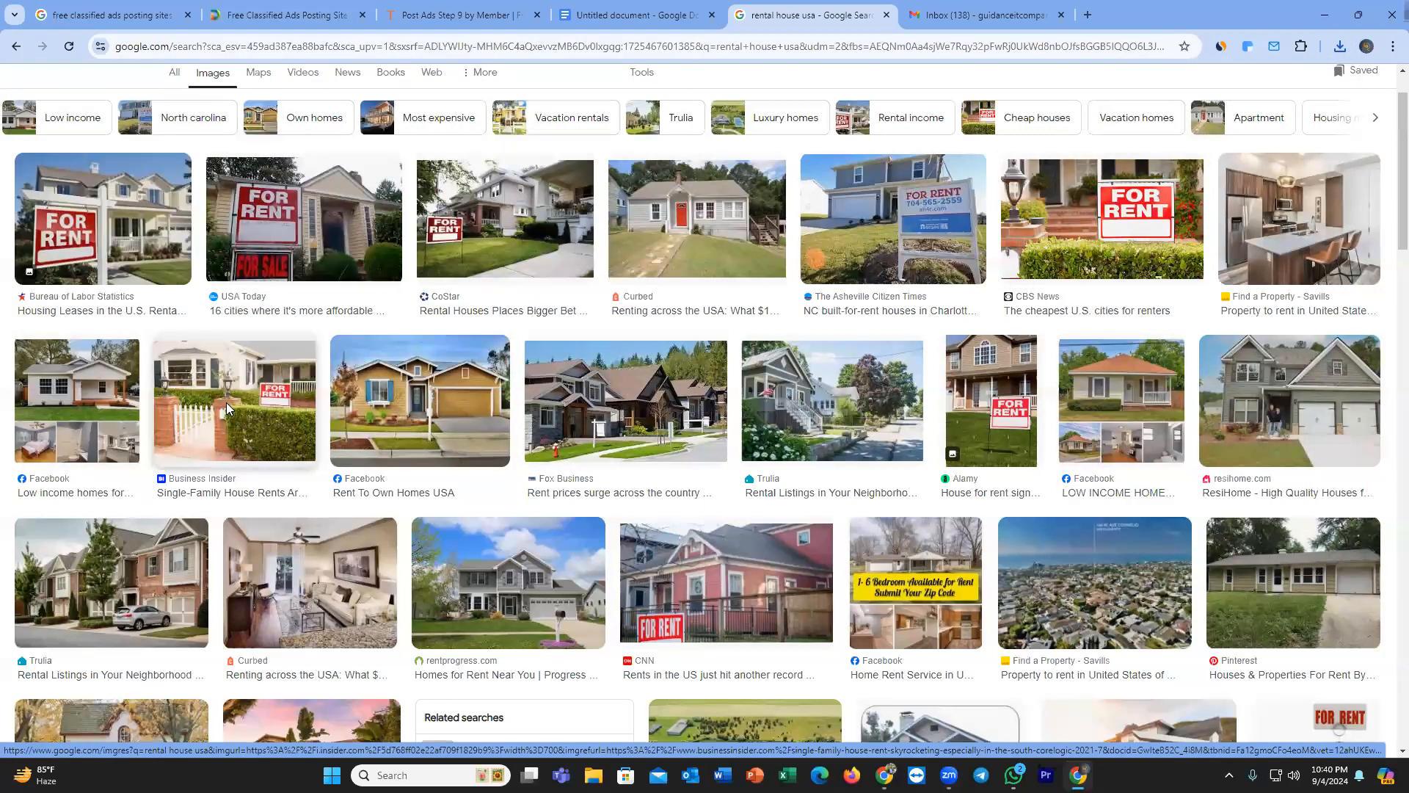
{"action": "right_click", "coordinate": [226, 402]}
{"action": "key", "text": "Escape"}
{"action": "key", "text": "Escape"}
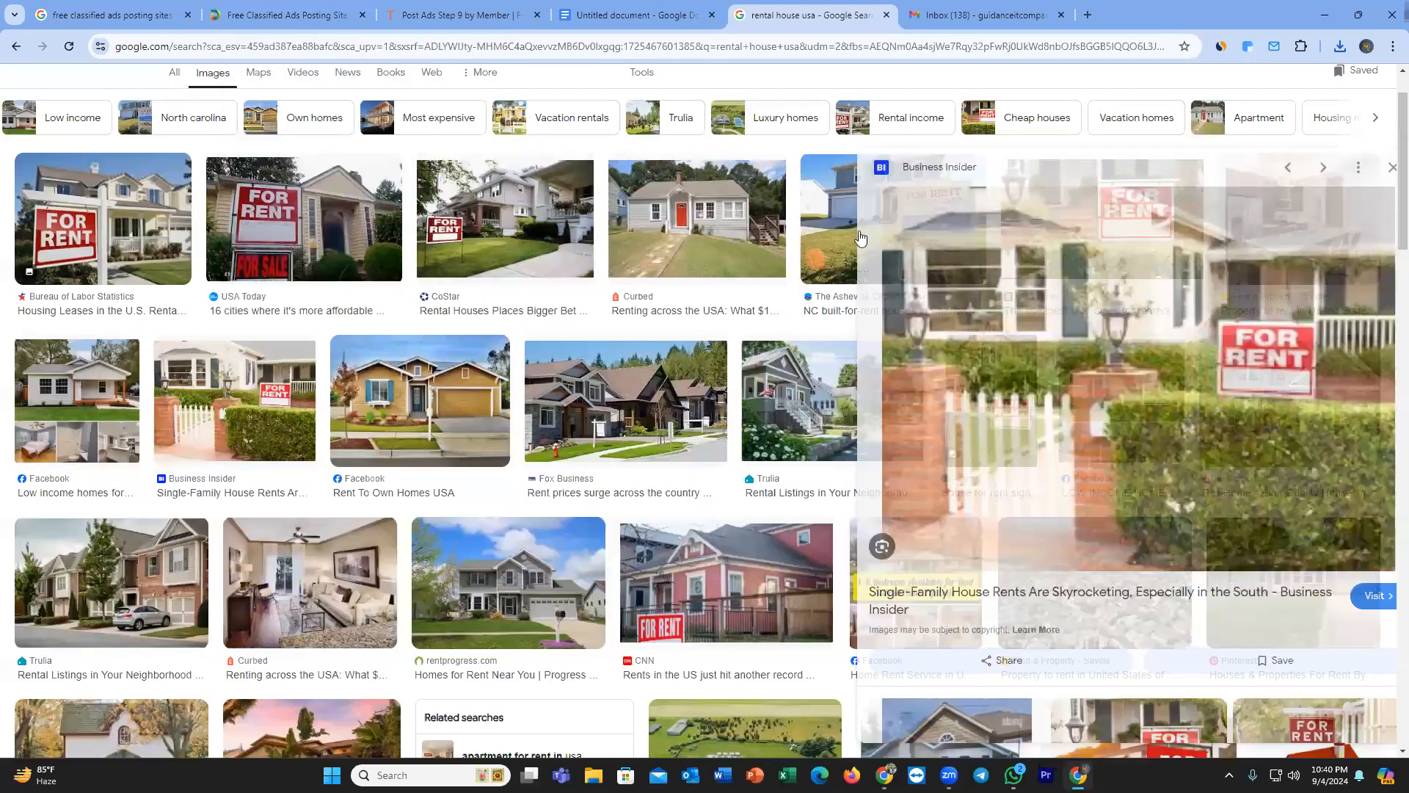
{"action": "right_click", "coordinate": [209, 439]}
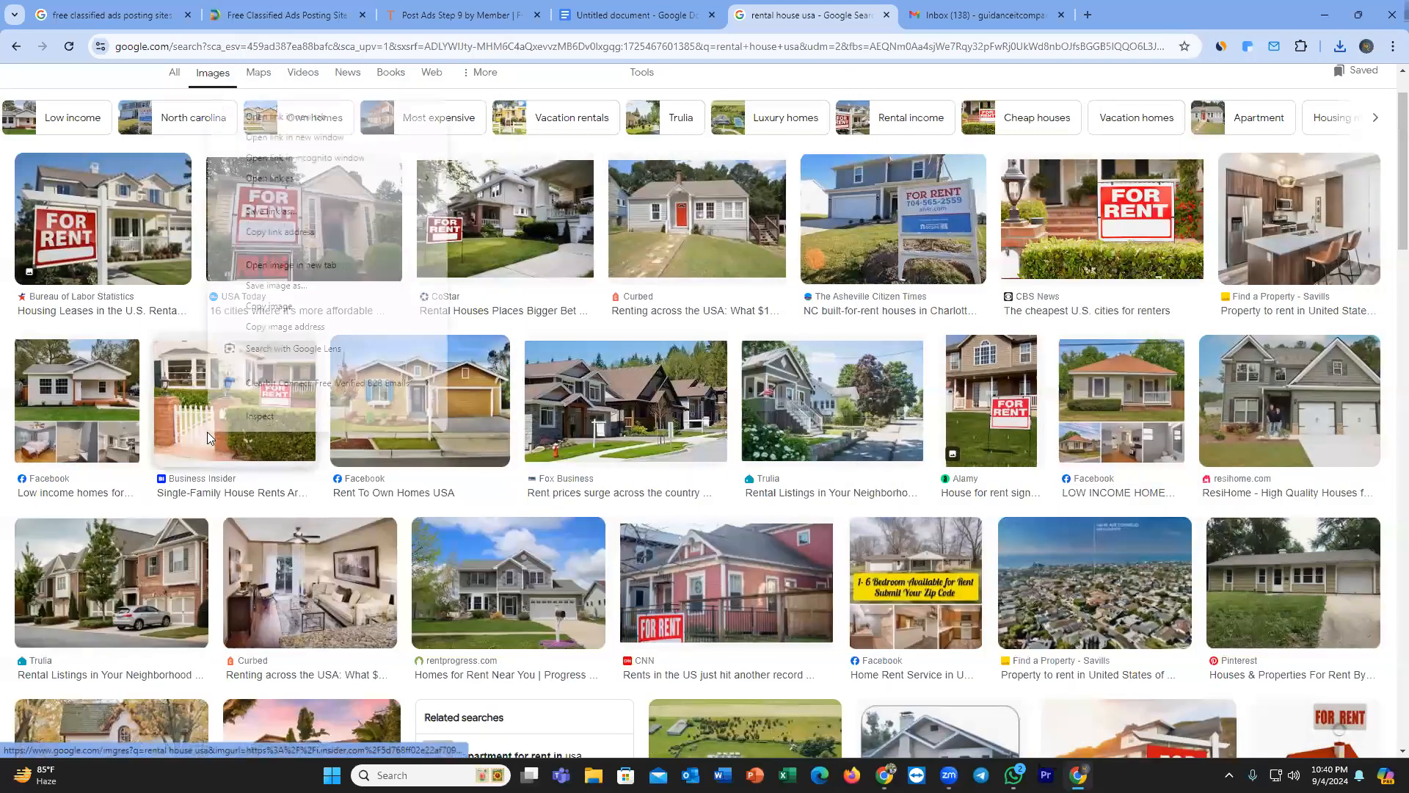
{"action": "left_click", "coordinate": [279, 285]}
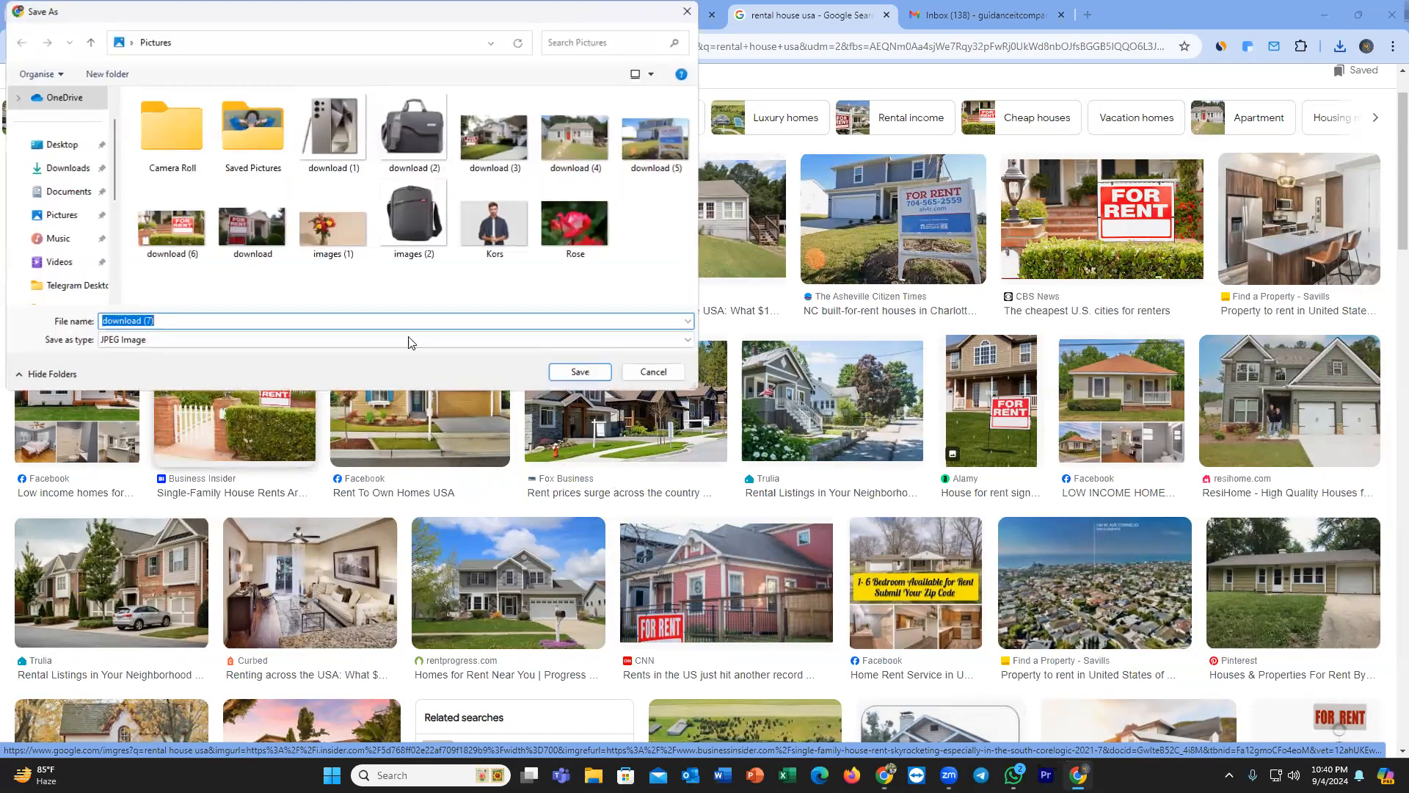
{"action": "left_click", "coordinate": [580, 373]}
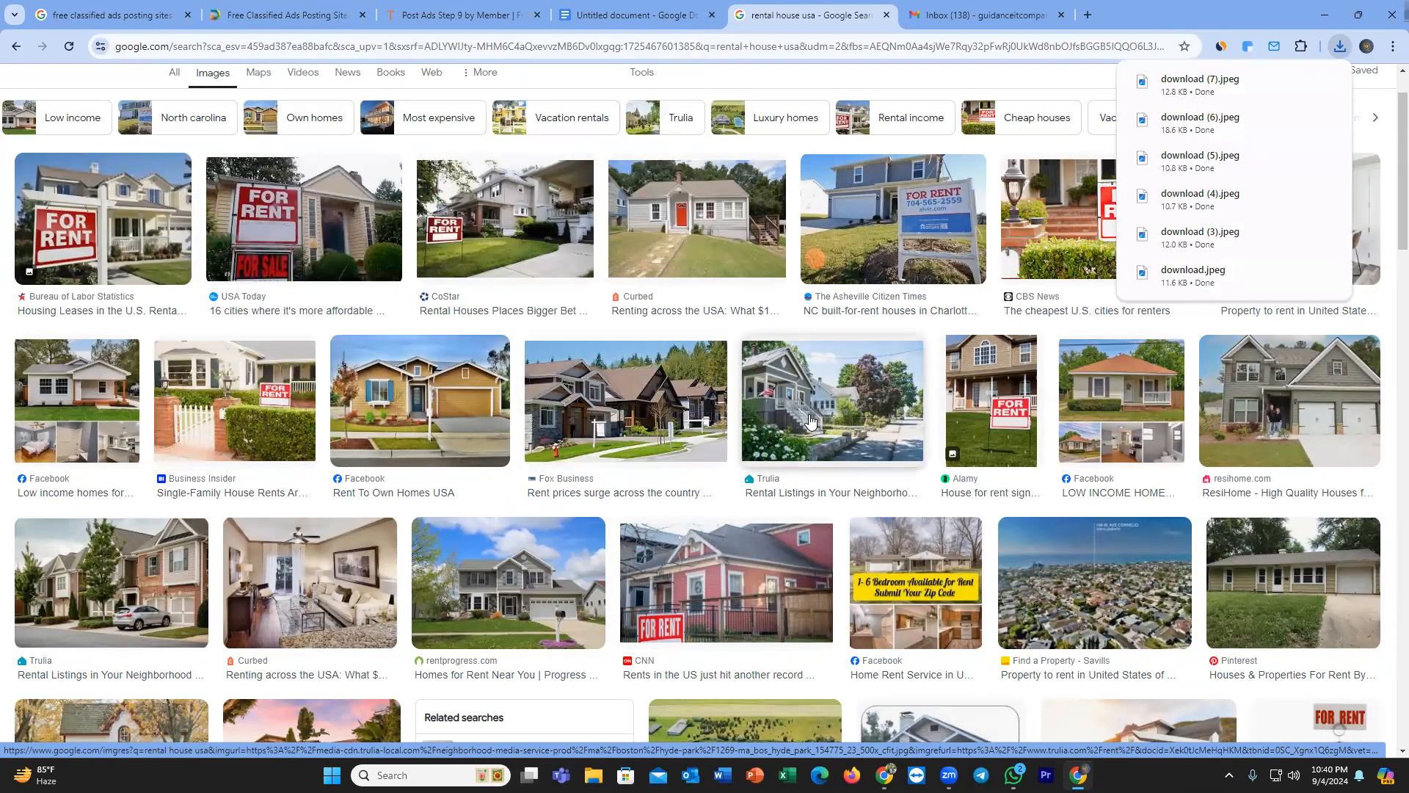
{"action": "right_click", "coordinate": [810, 420]}
{"action": "left_click", "coordinate": [866, 266]}
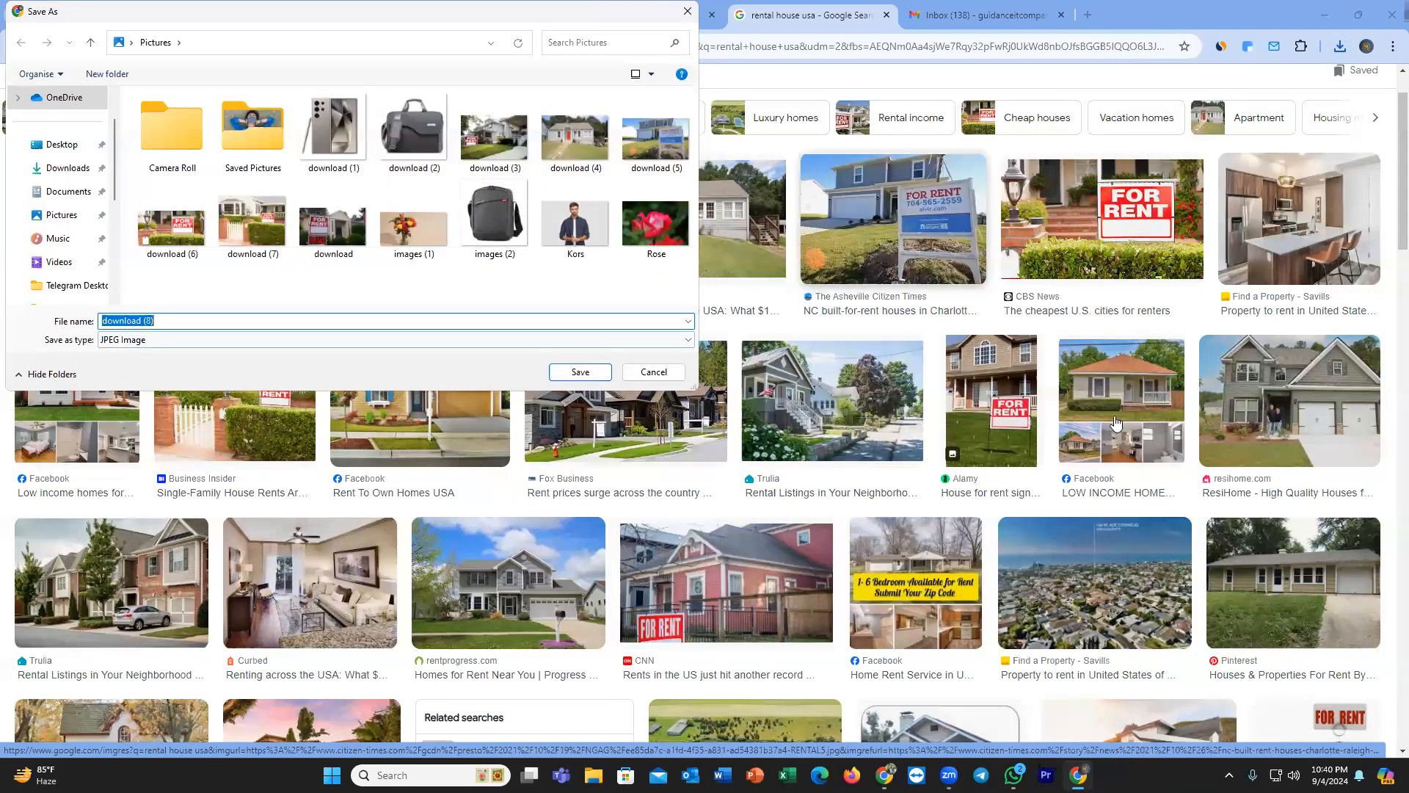
{"action": "key", "text": "Escape"}
Save the ResiHome, Curbed living-room and Sotheby's estate photos to the Pictures folder.
{"action": "right_click", "coordinate": [1264, 395]}
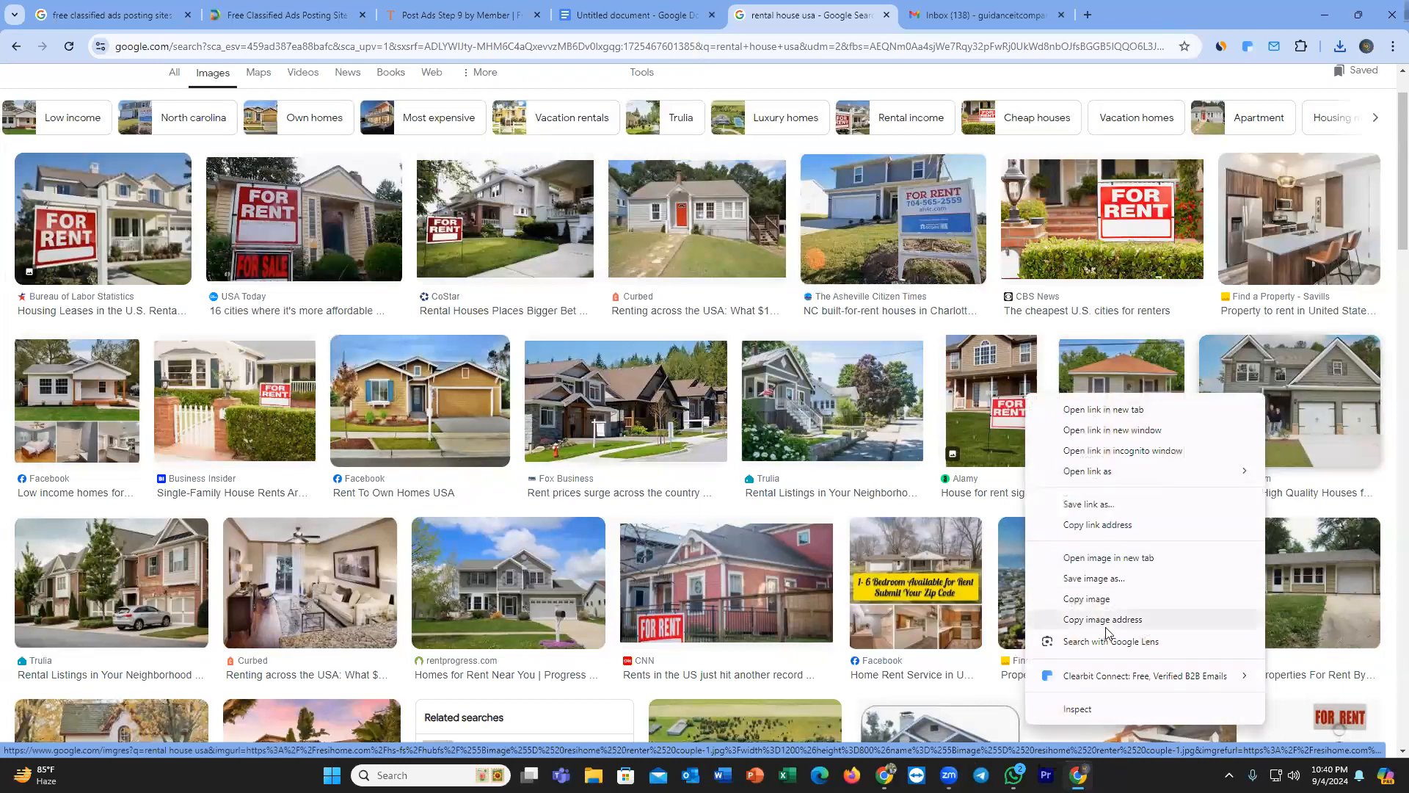
{"action": "left_click", "coordinate": [1093, 578]}
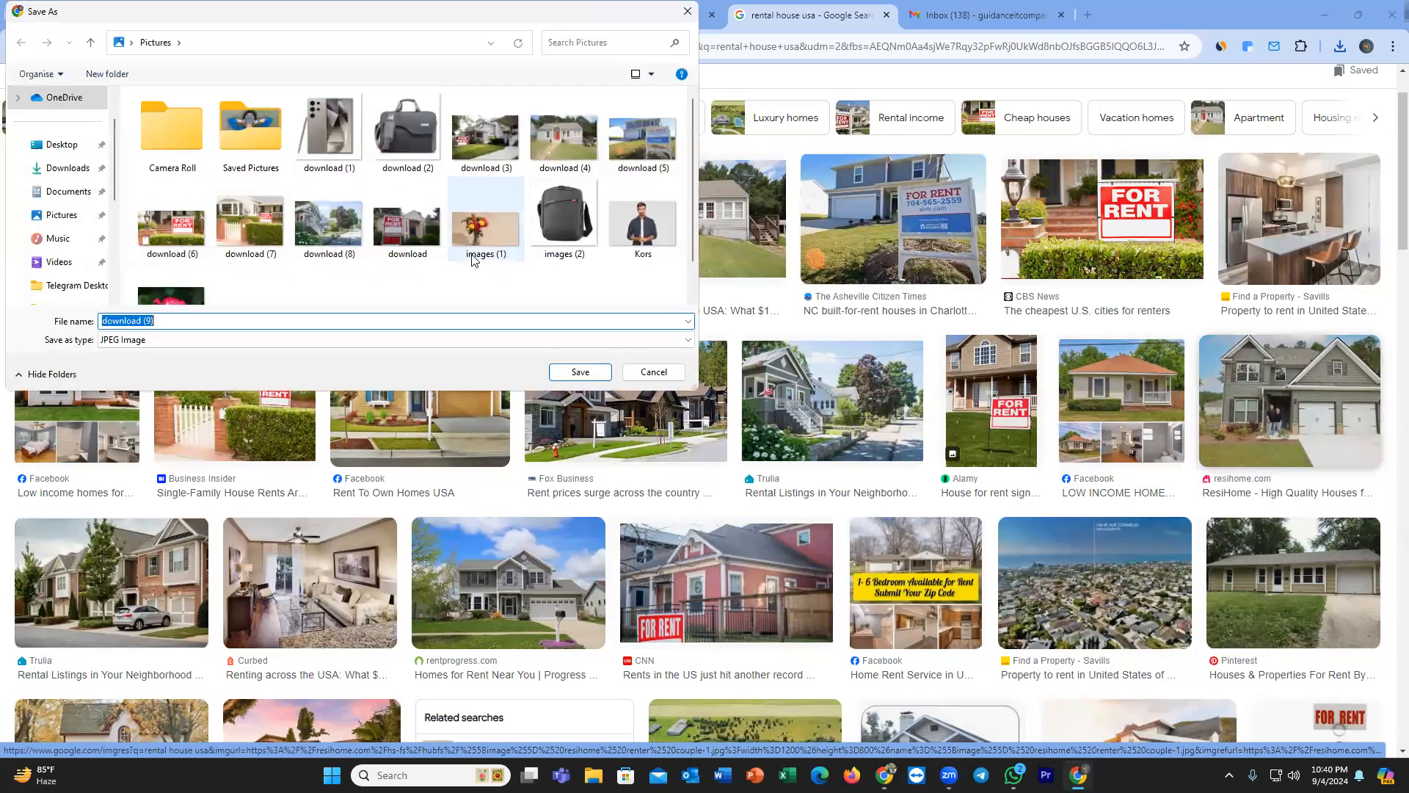
{"action": "left_click", "coordinate": [580, 372]}
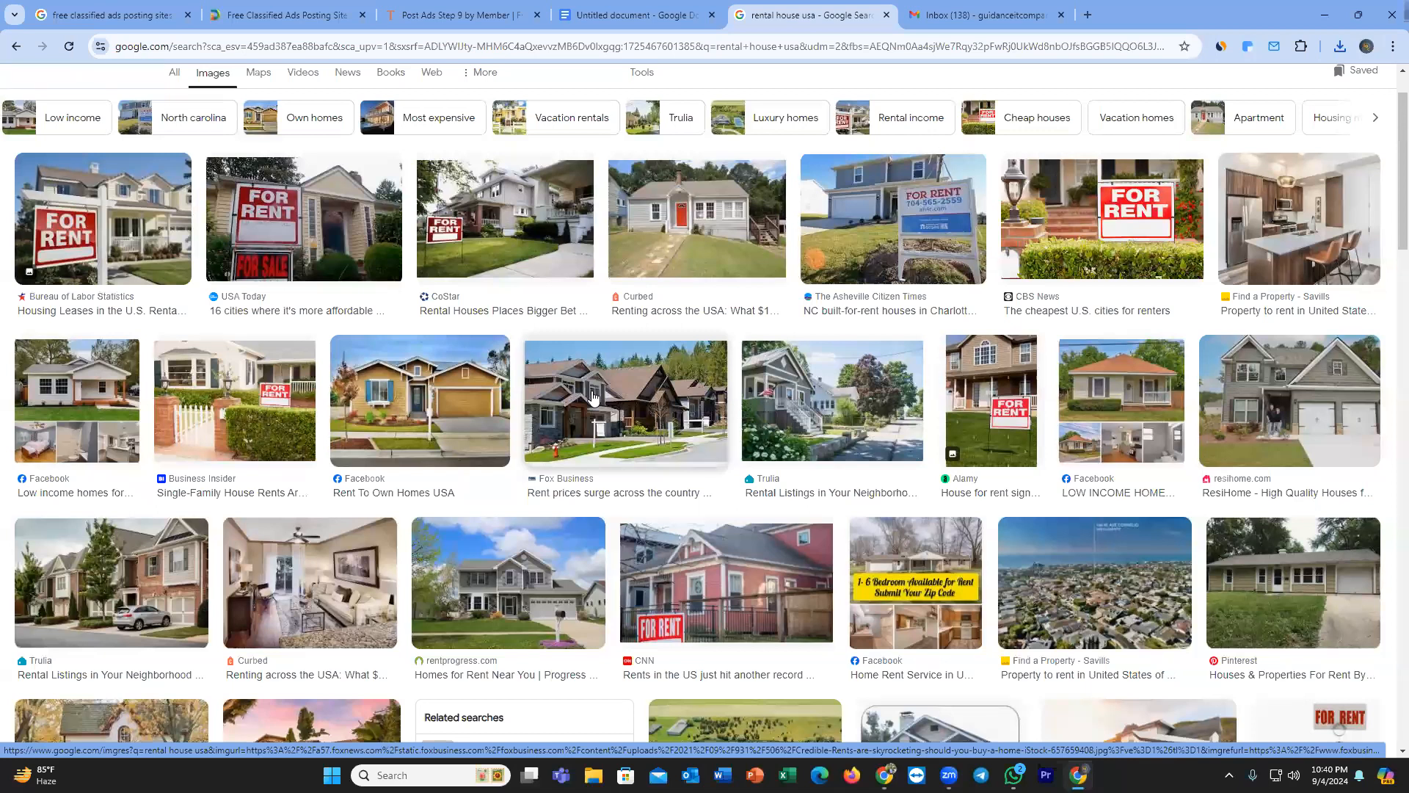
{"action": "scroll", "coordinate": [594, 396], "scroll_direction": "down", "scroll_amount": 3}
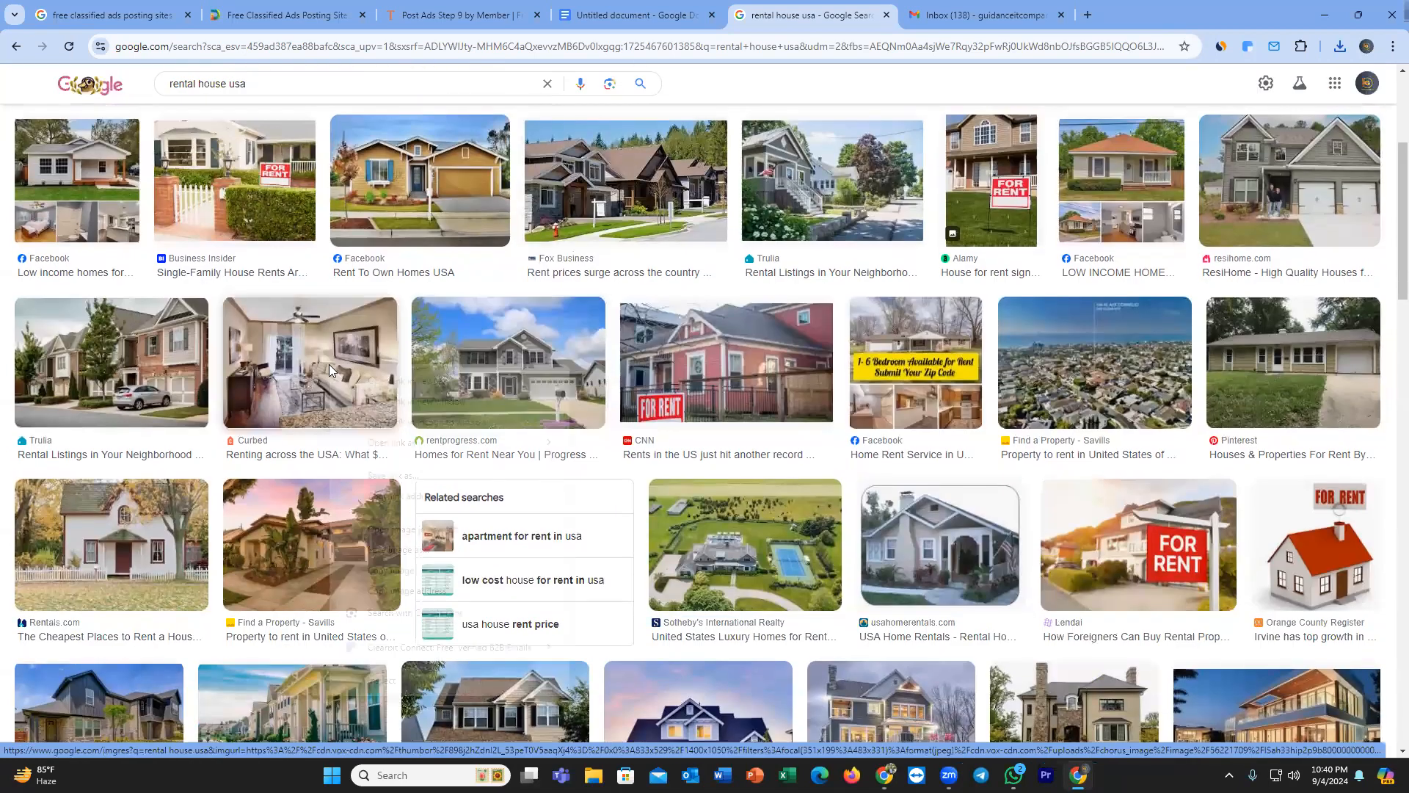
{"action": "right_click", "coordinate": [329, 363]}
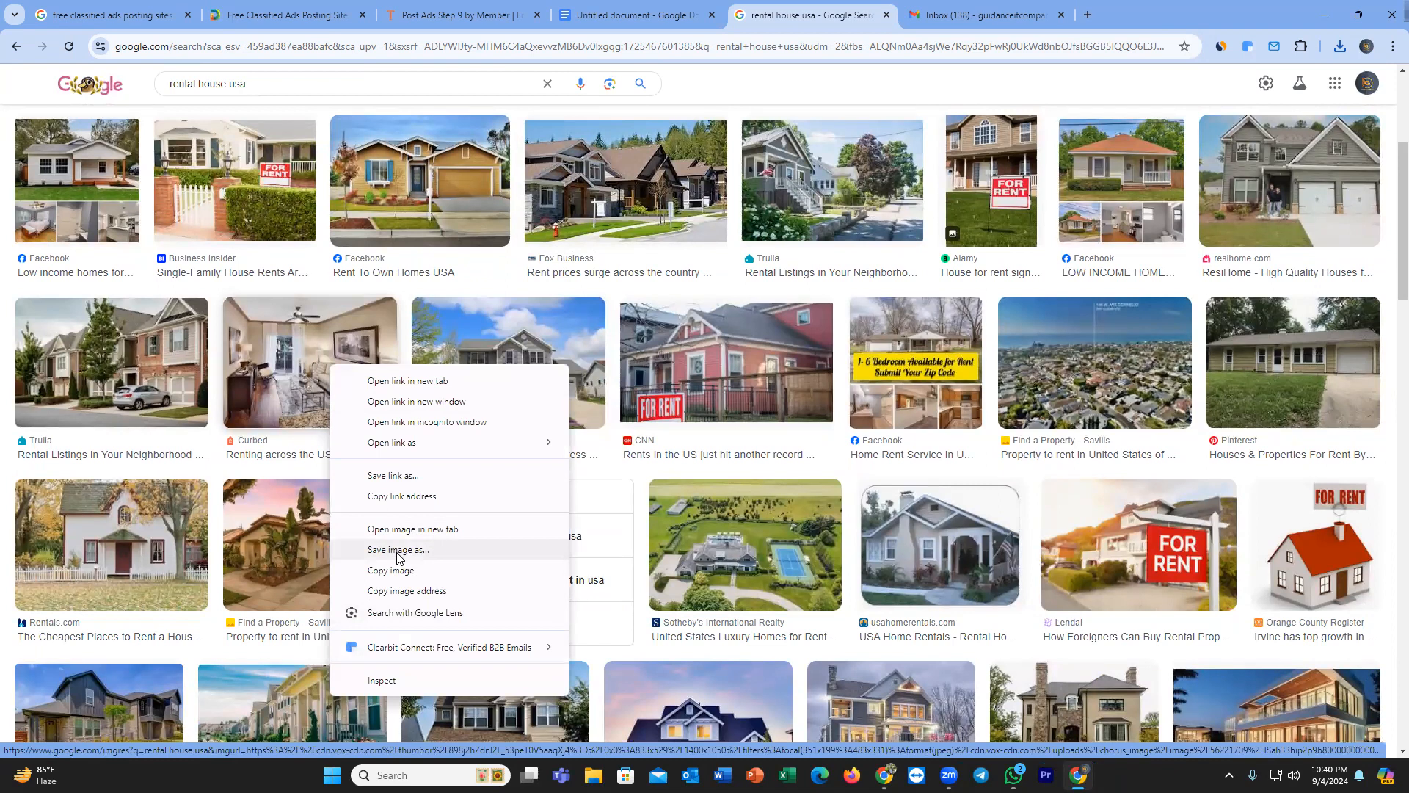
{"action": "left_click", "coordinate": [397, 550]}
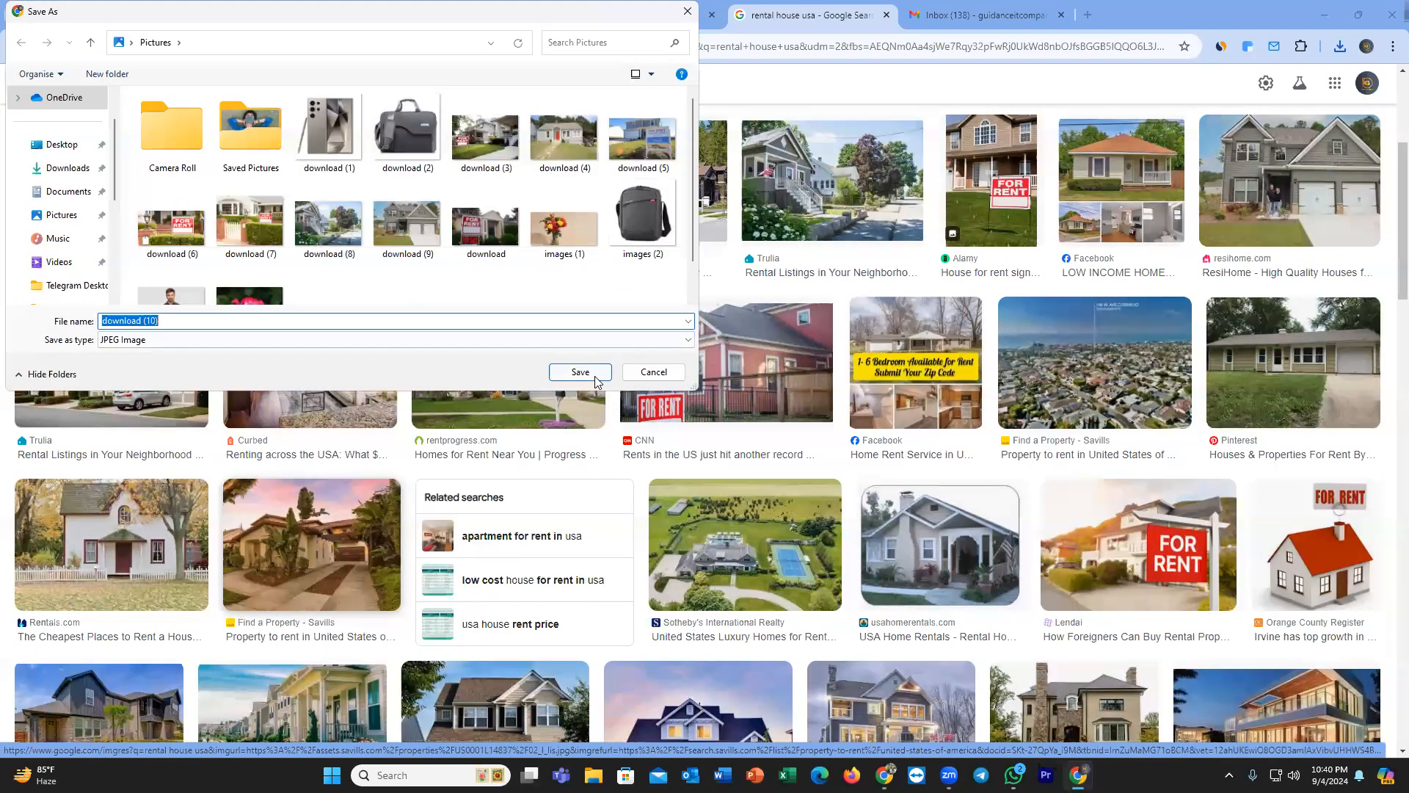
{"action": "key", "text": "Return"}
{"action": "right_click", "coordinate": [749, 552]}
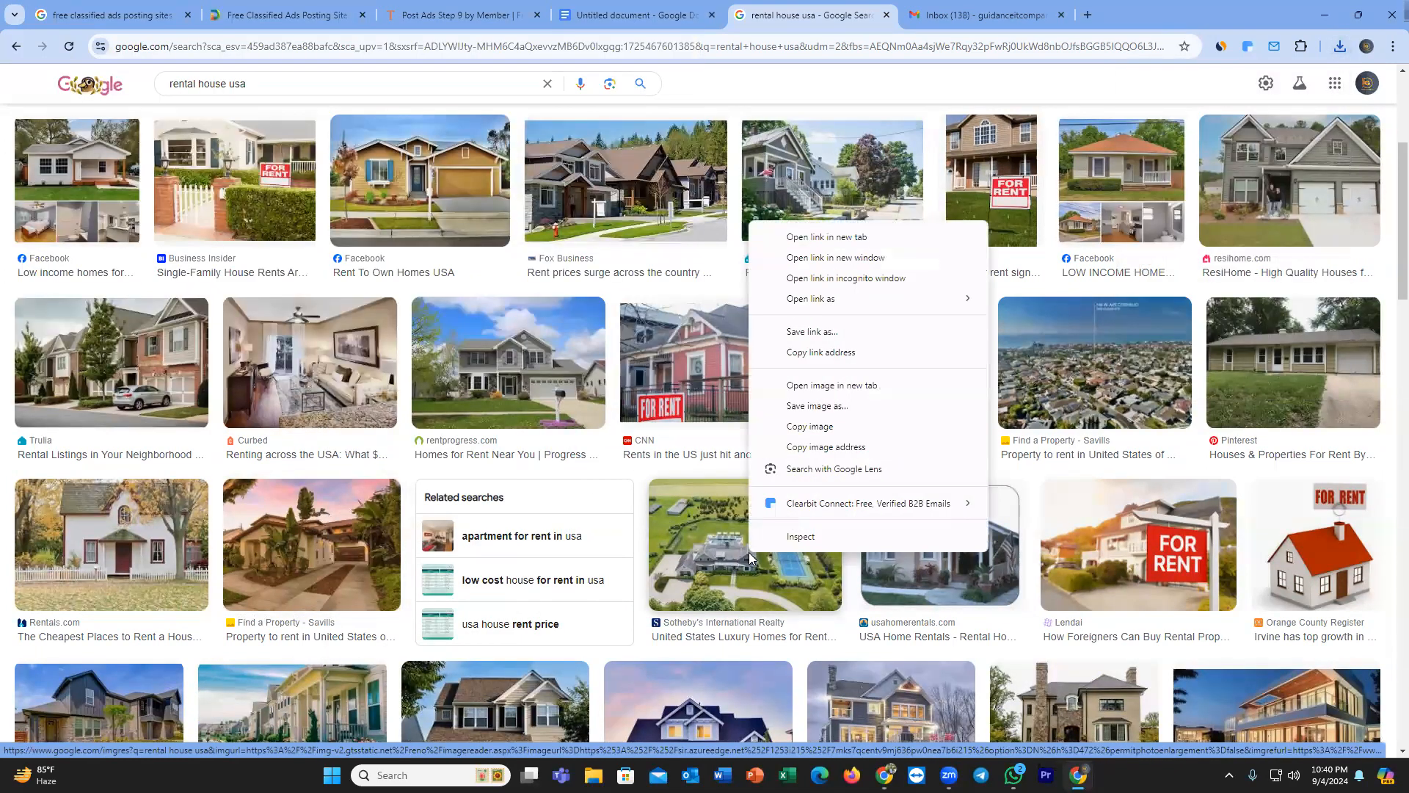
{"action": "left_click", "coordinate": [784, 408]}
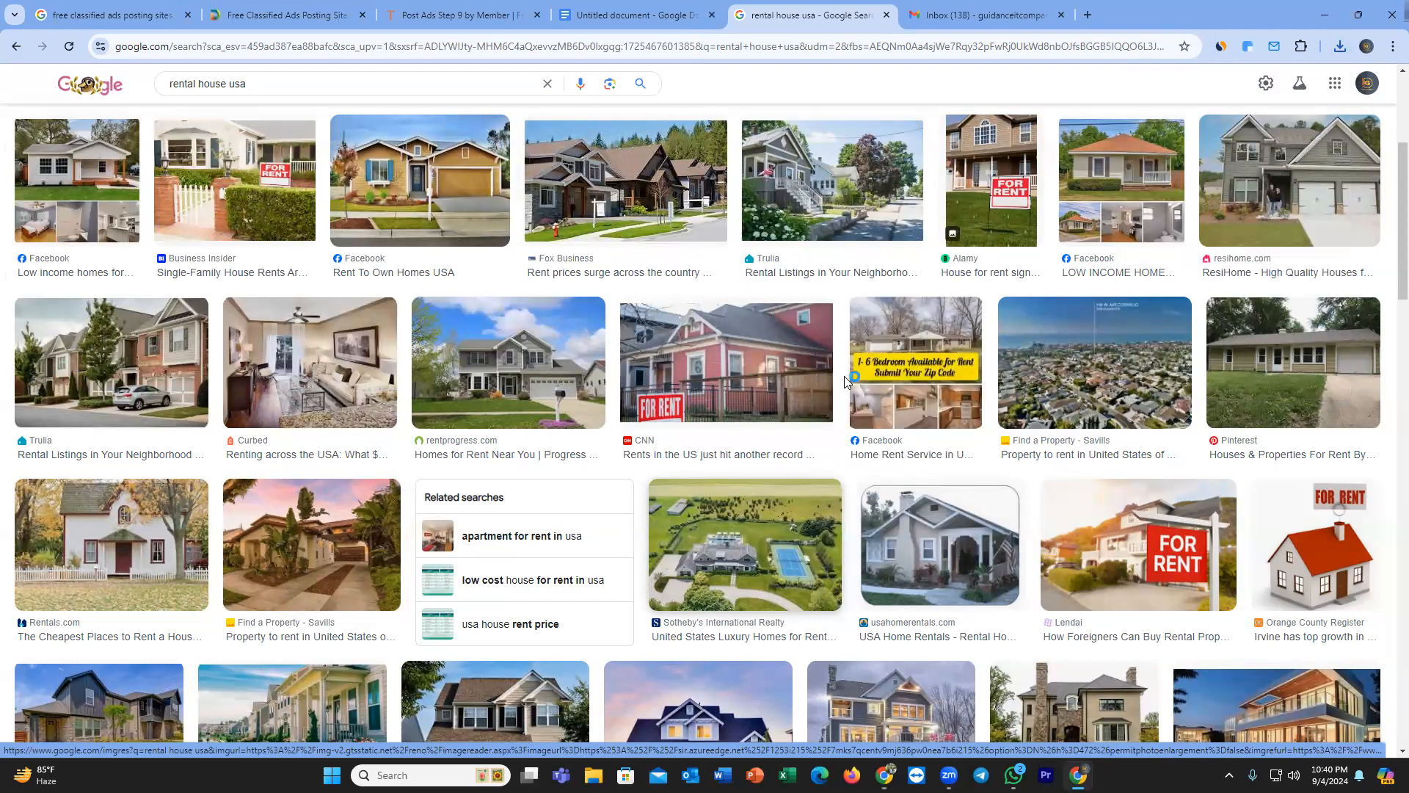
{"action": "left_click", "coordinate": [576, 368]}
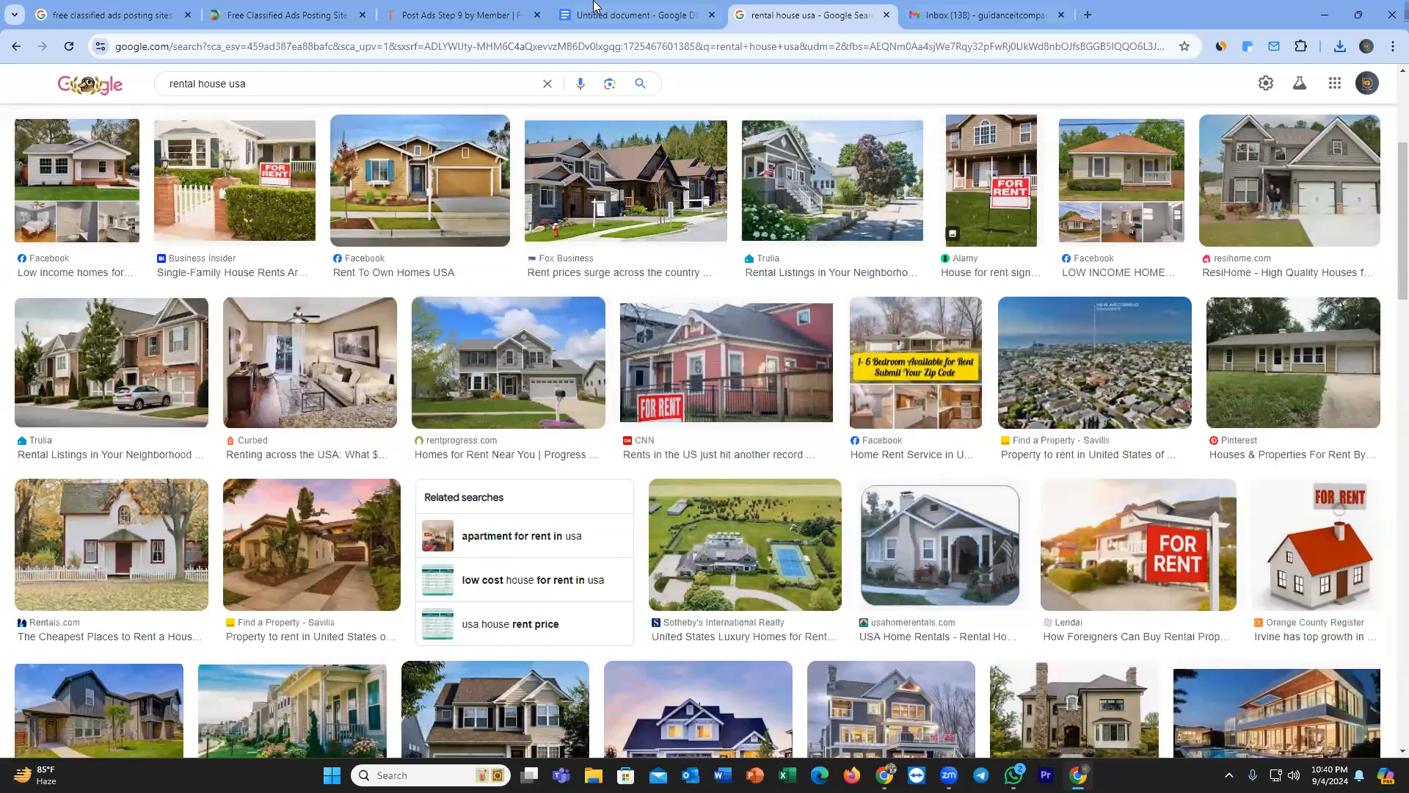
Attach download (1), (3) and (4) from Pictures to the first three ad image slots.
{"action": "left_click", "coordinate": [432, 15]}
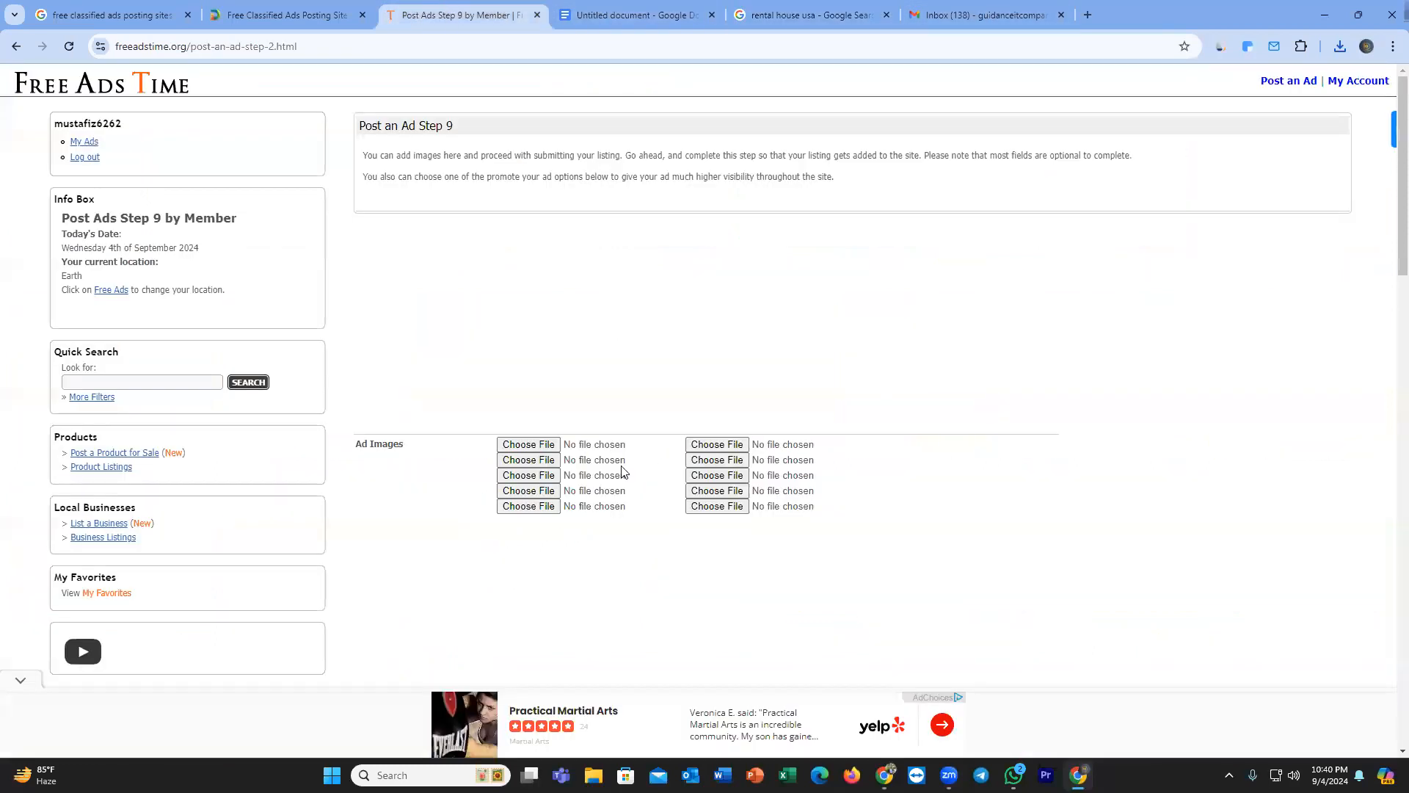
{"action": "scroll", "coordinate": [622, 470], "scroll_direction": "down", "scroll_amount": 2}
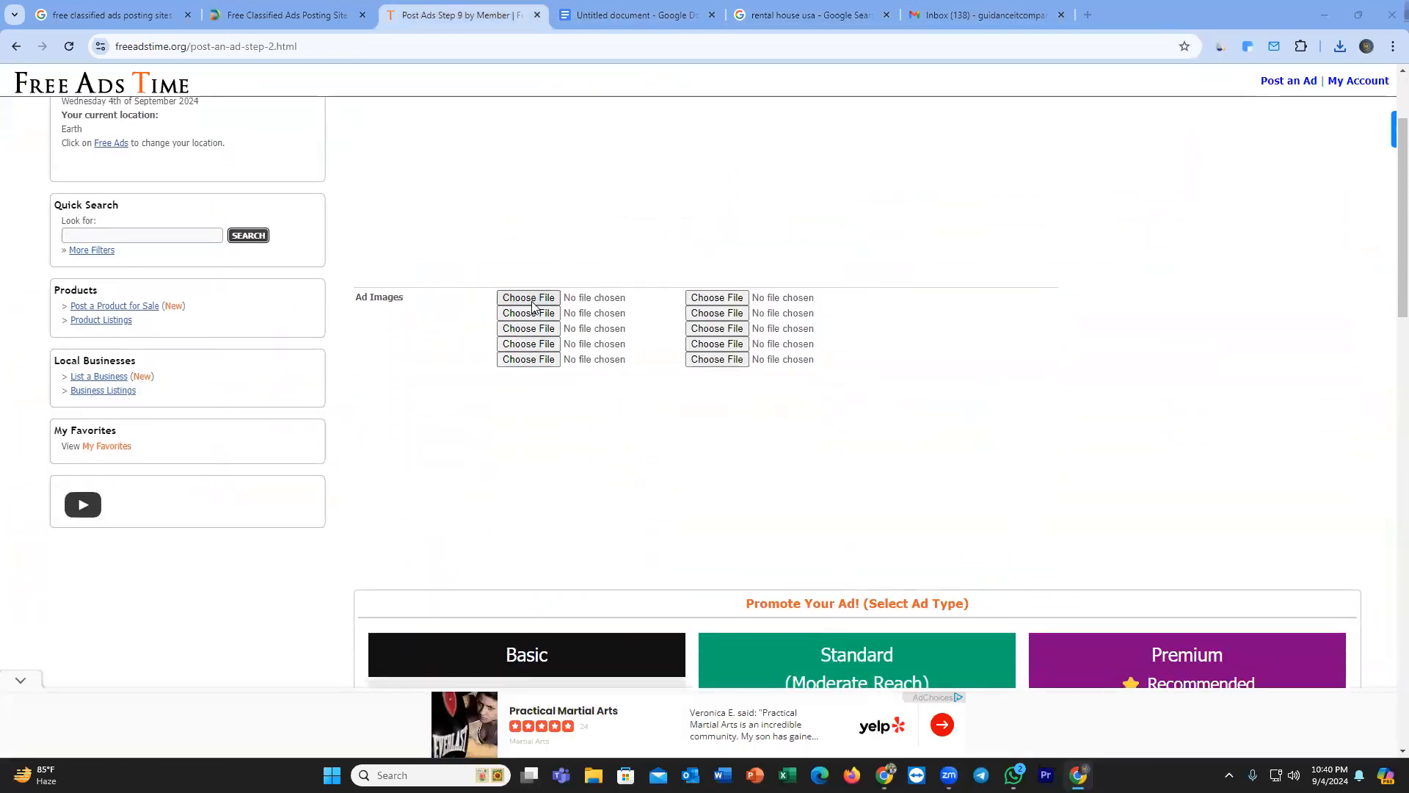
{"action": "left_click", "coordinate": [532, 301]}
{"action": "left_click", "coordinate": [62, 214]}
{"action": "left_click", "coordinate": [493, 151]}
{"action": "left_click", "coordinate": [574, 372]}
{"action": "left_click", "coordinate": [543, 317]}
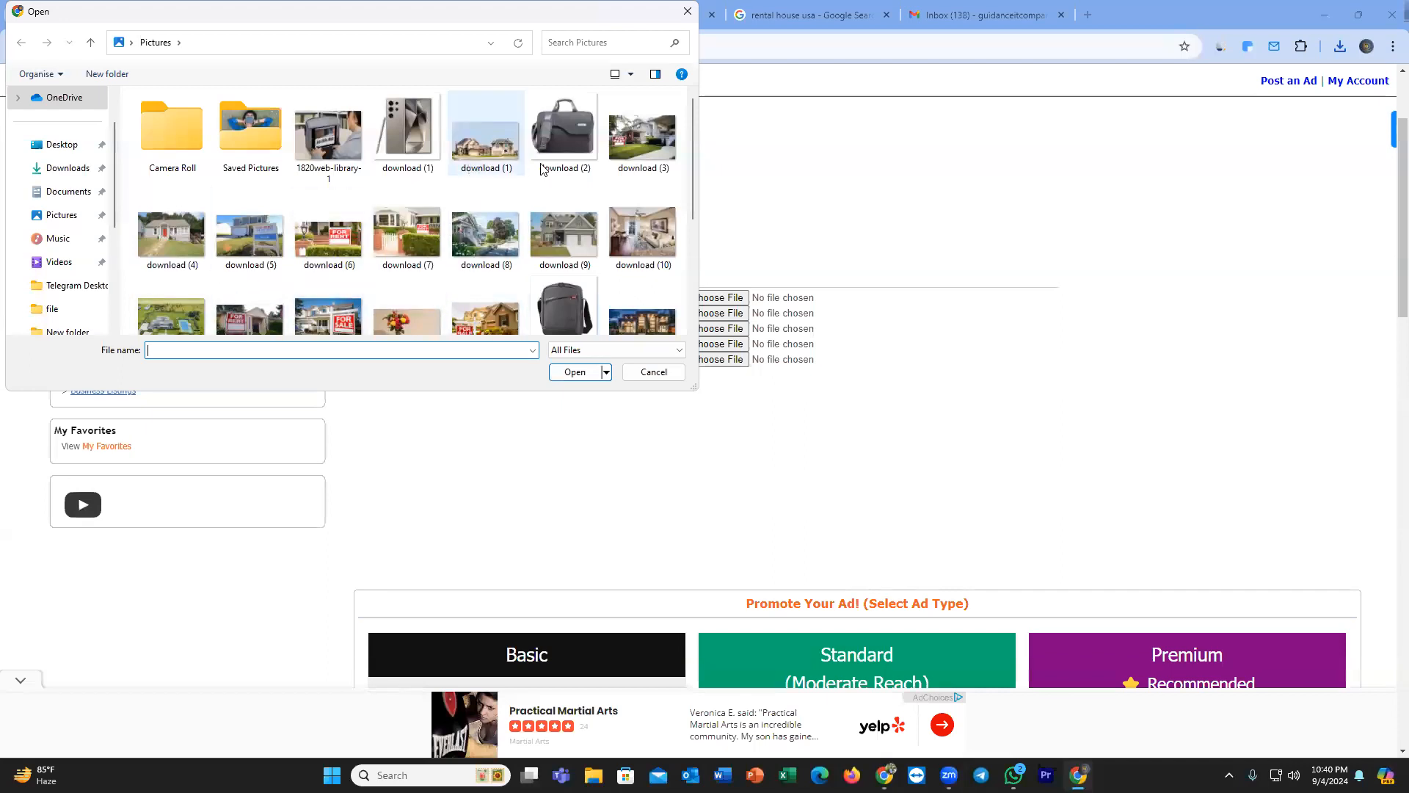
{"action": "left_click", "coordinate": [638, 160]}
{"action": "left_click", "coordinate": [575, 372]}
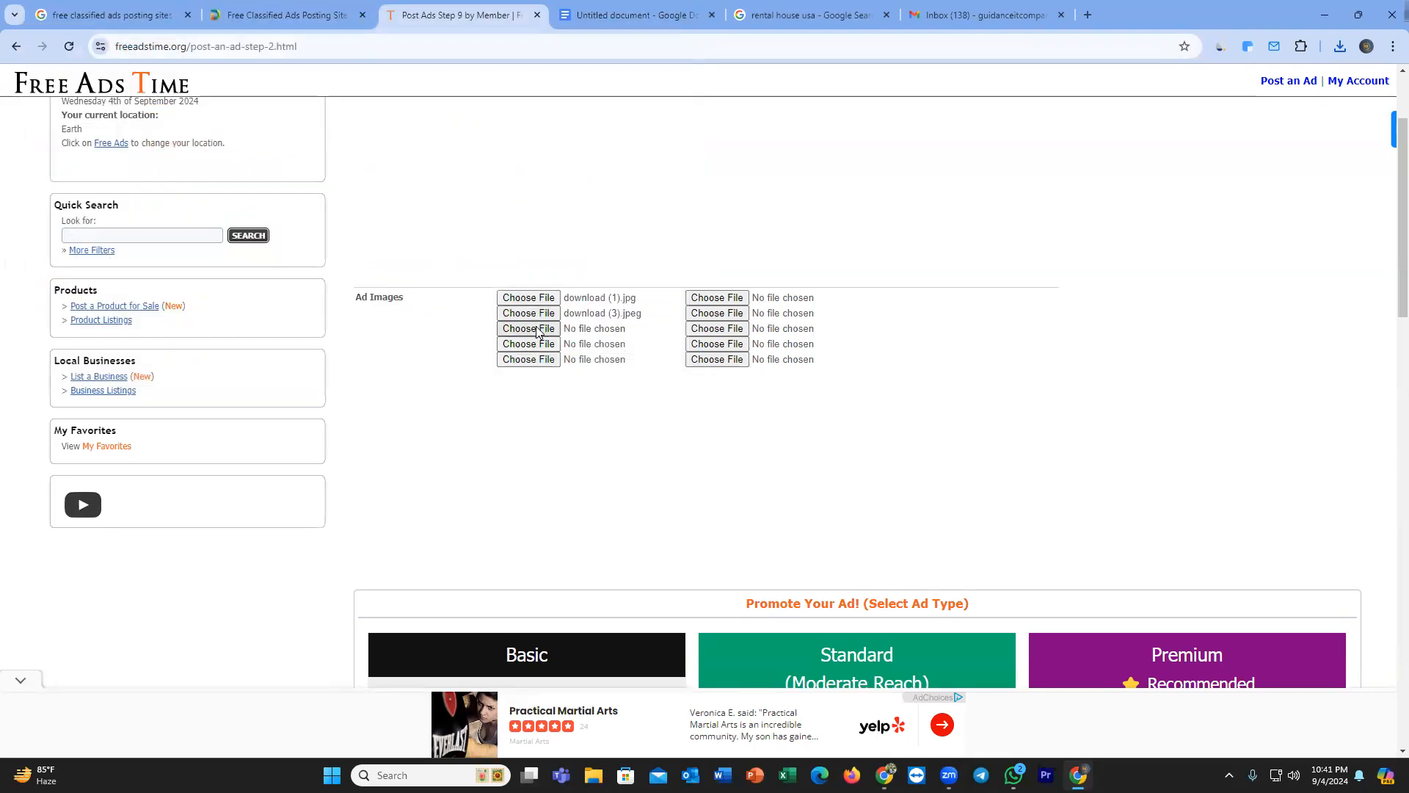
{"action": "left_click", "coordinate": [533, 332]}
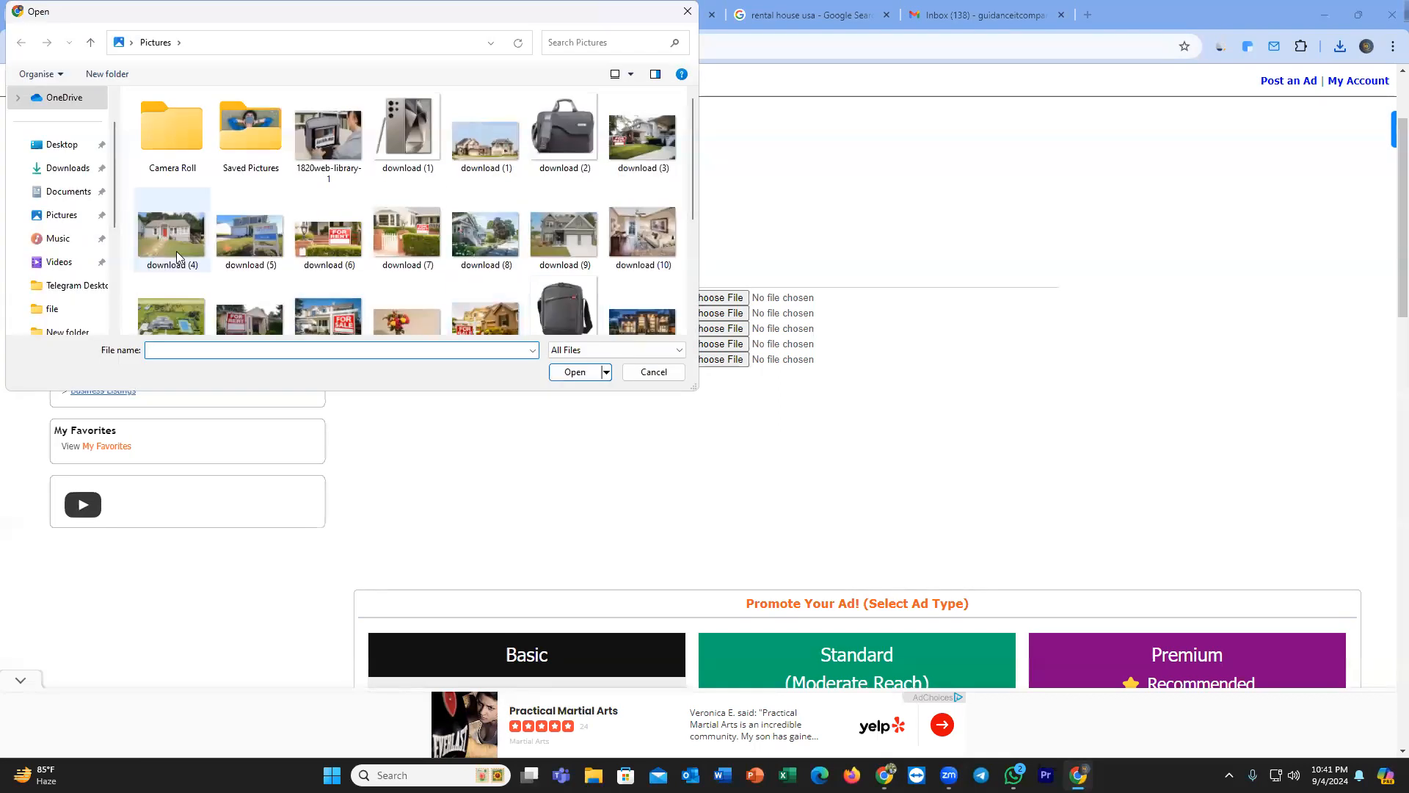
{"action": "left_click", "coordinate": [172, 229]}
{"action": "left_click", "coordinate": [574, 372]}
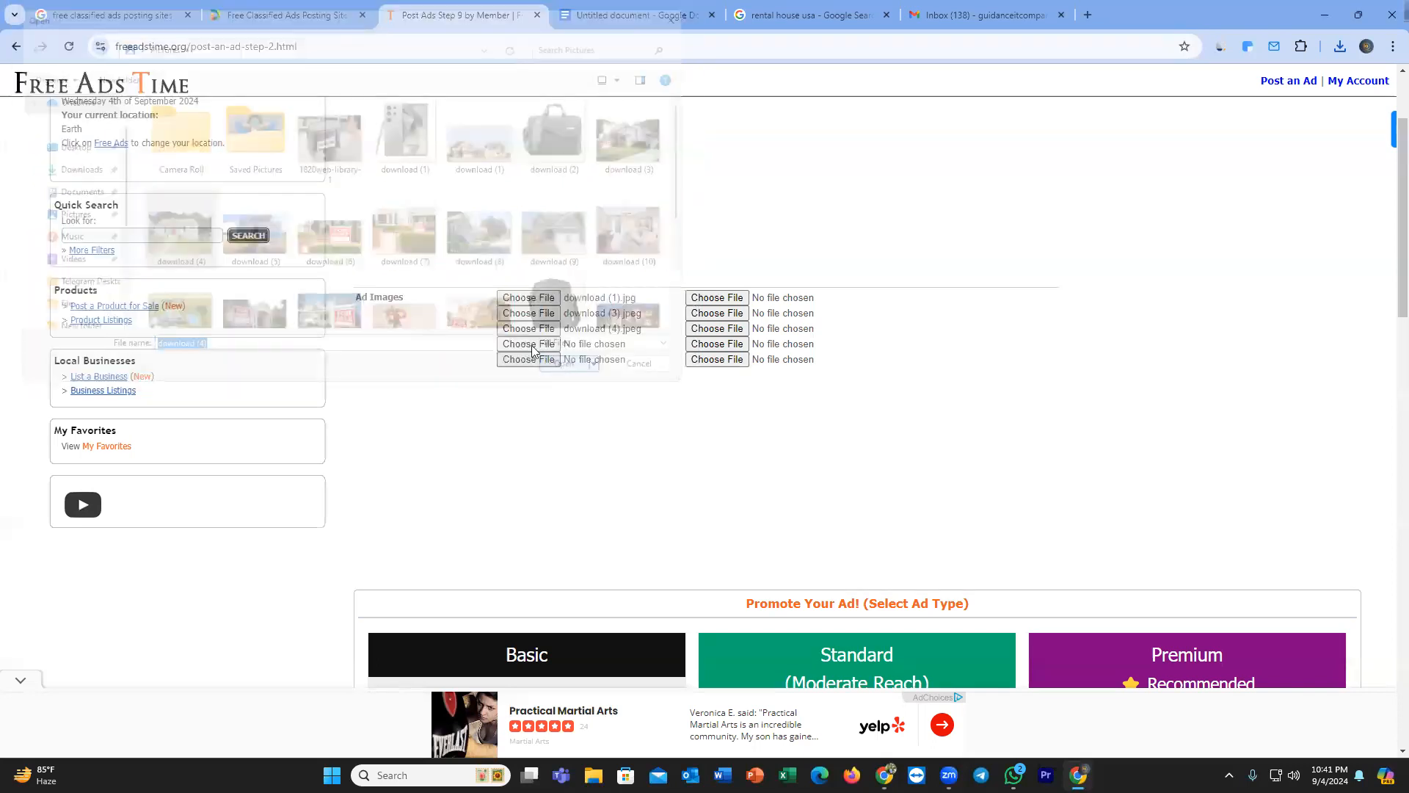
Attach download (5), (6) and (7) to the next ad image slots.
{"action": "left_click", "coordinate": [542, 343]}
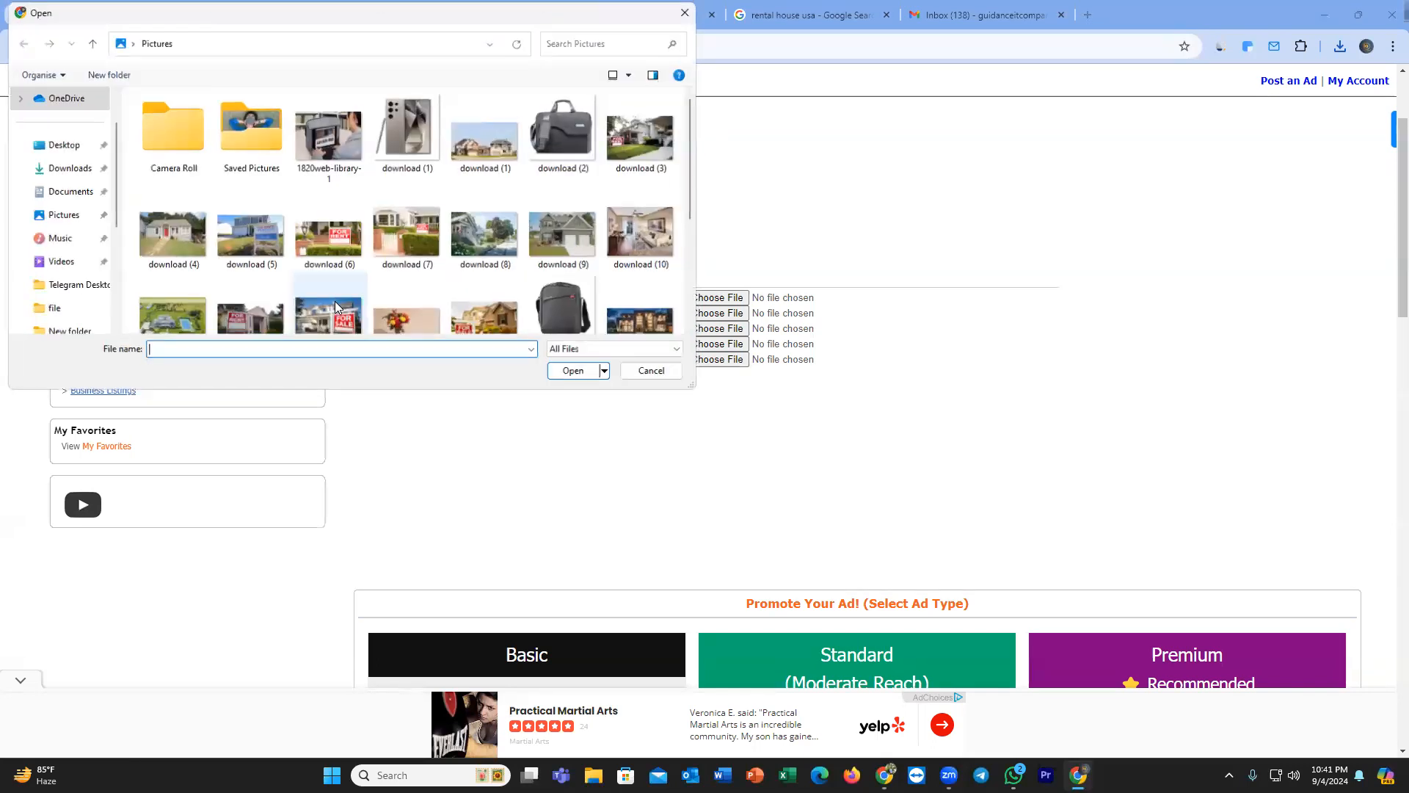
{"action": "left_click", "coordinate": [257, 257]}
{"action": "left_click", "coordinate": [560, 370]}
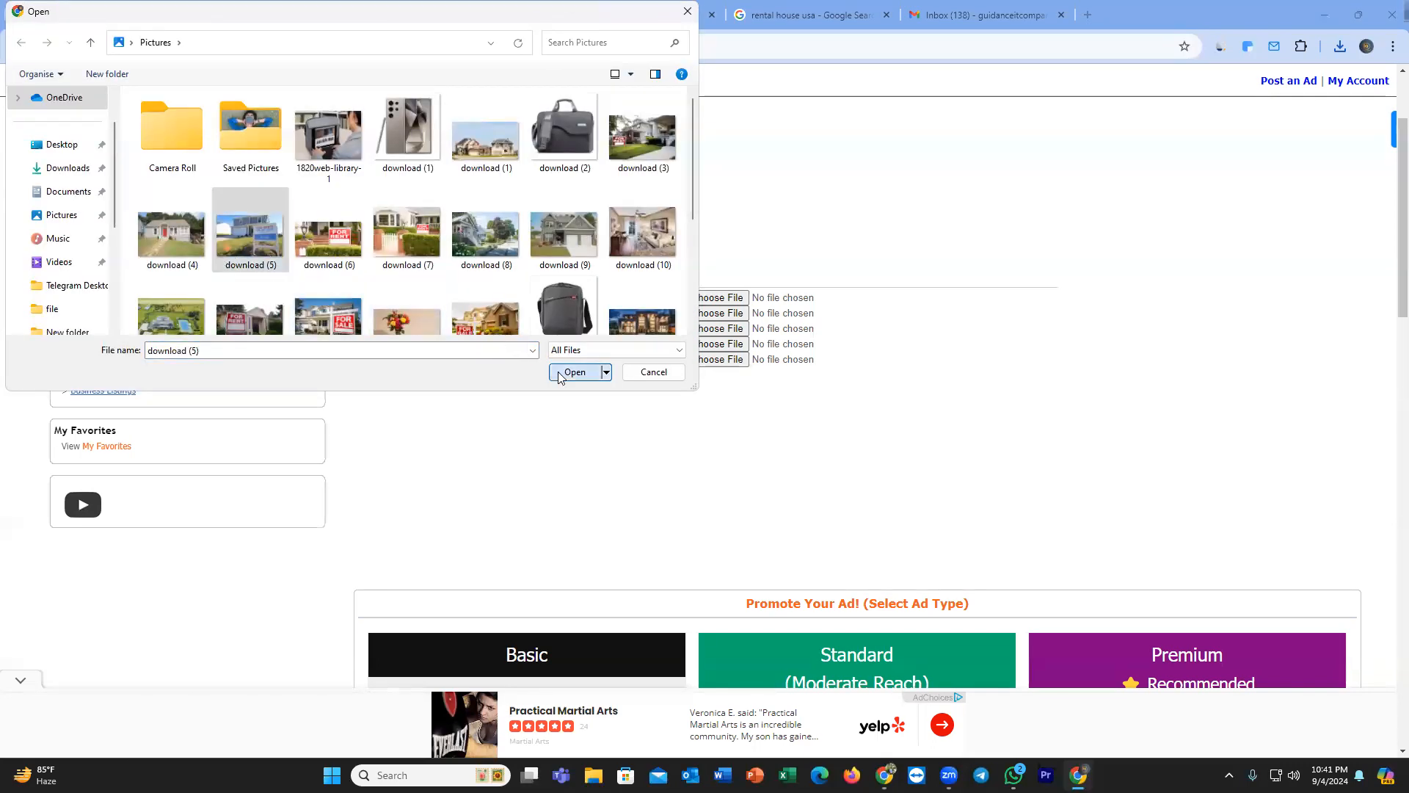
{"action": "left_click", "coordinate": [529, 359]}
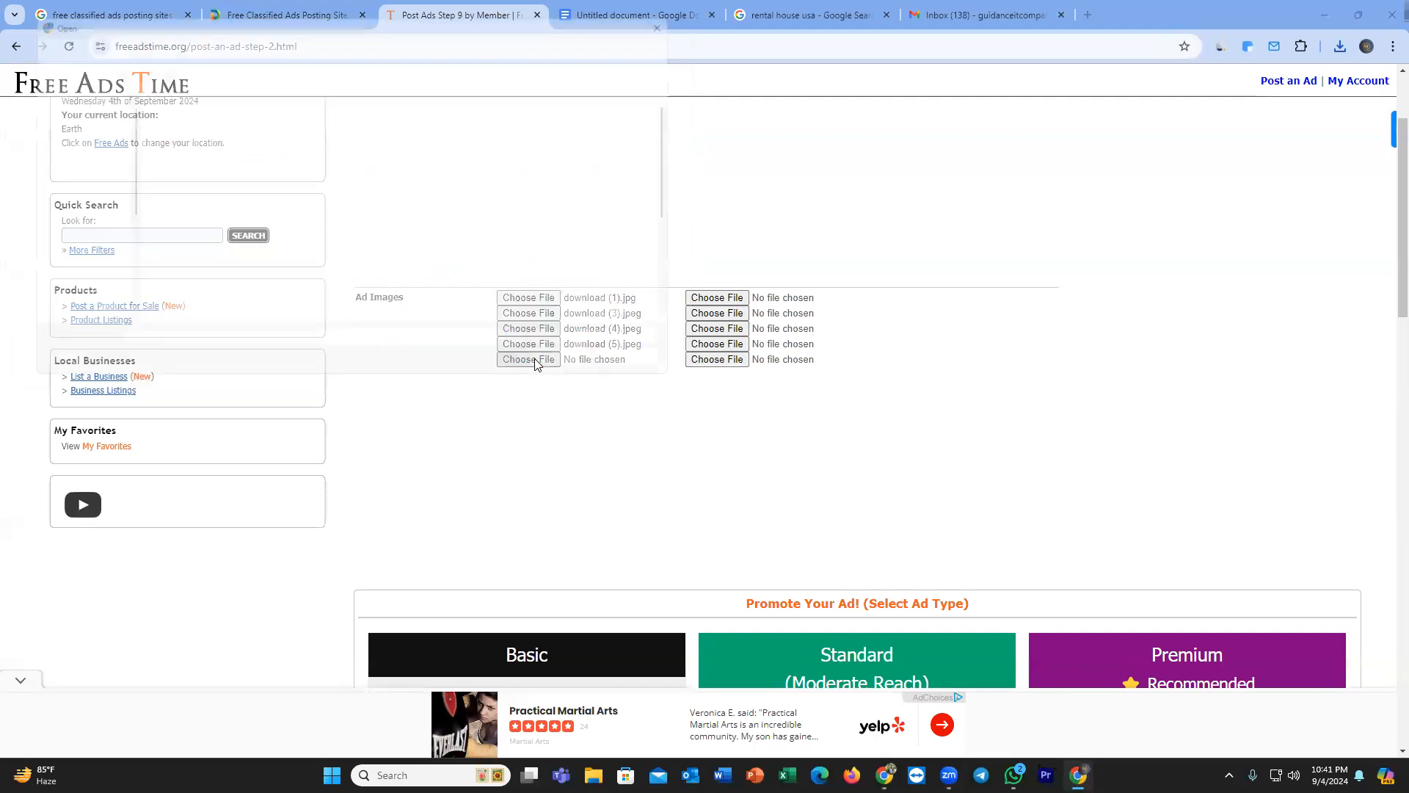
{"action": "left_click", "coordinate": [339, 242]}
{"action": "left_click", "coordinate": [576, 371]}
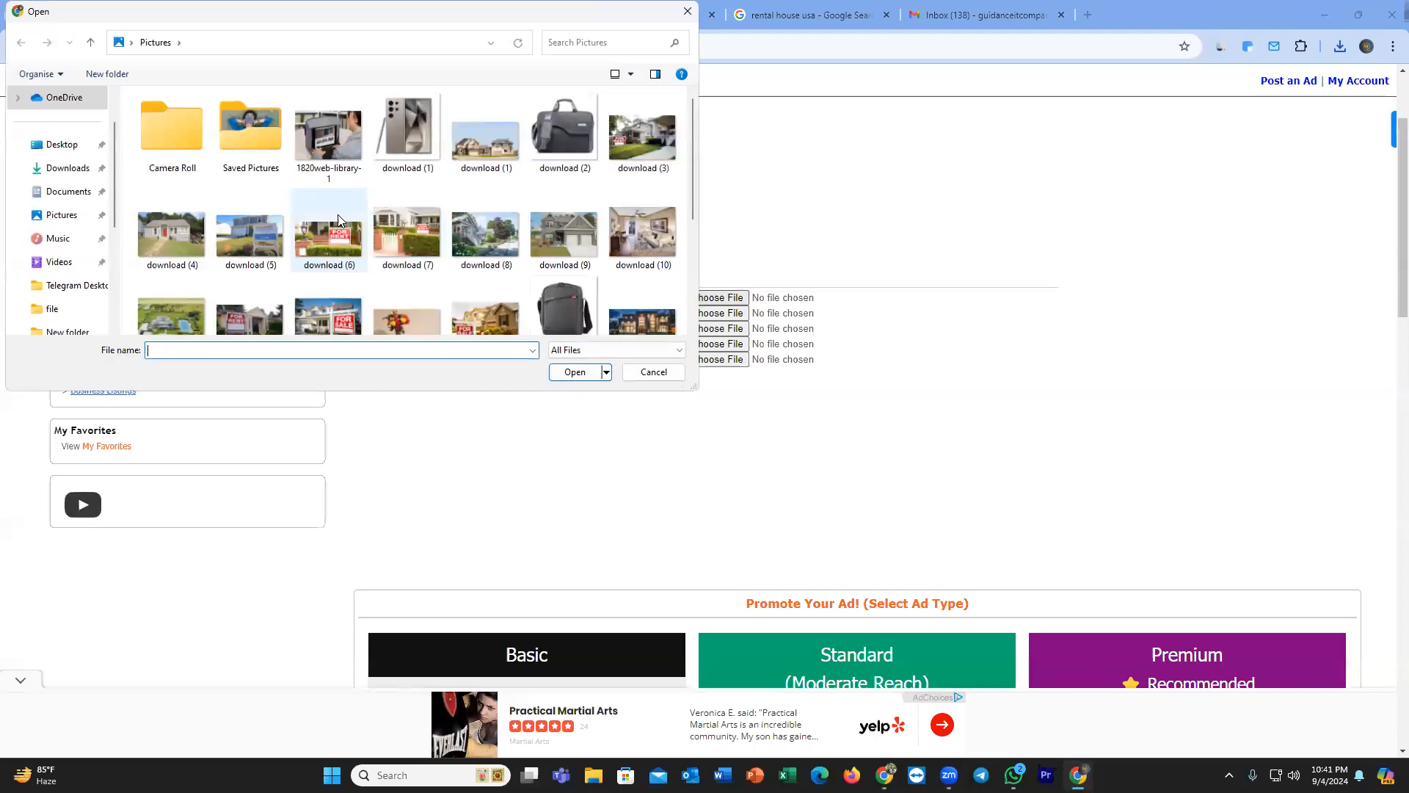
{"action": "left_click", "coordinate": [408, 231]}
{"action": "left_click", "coordinate": [575, 372]}
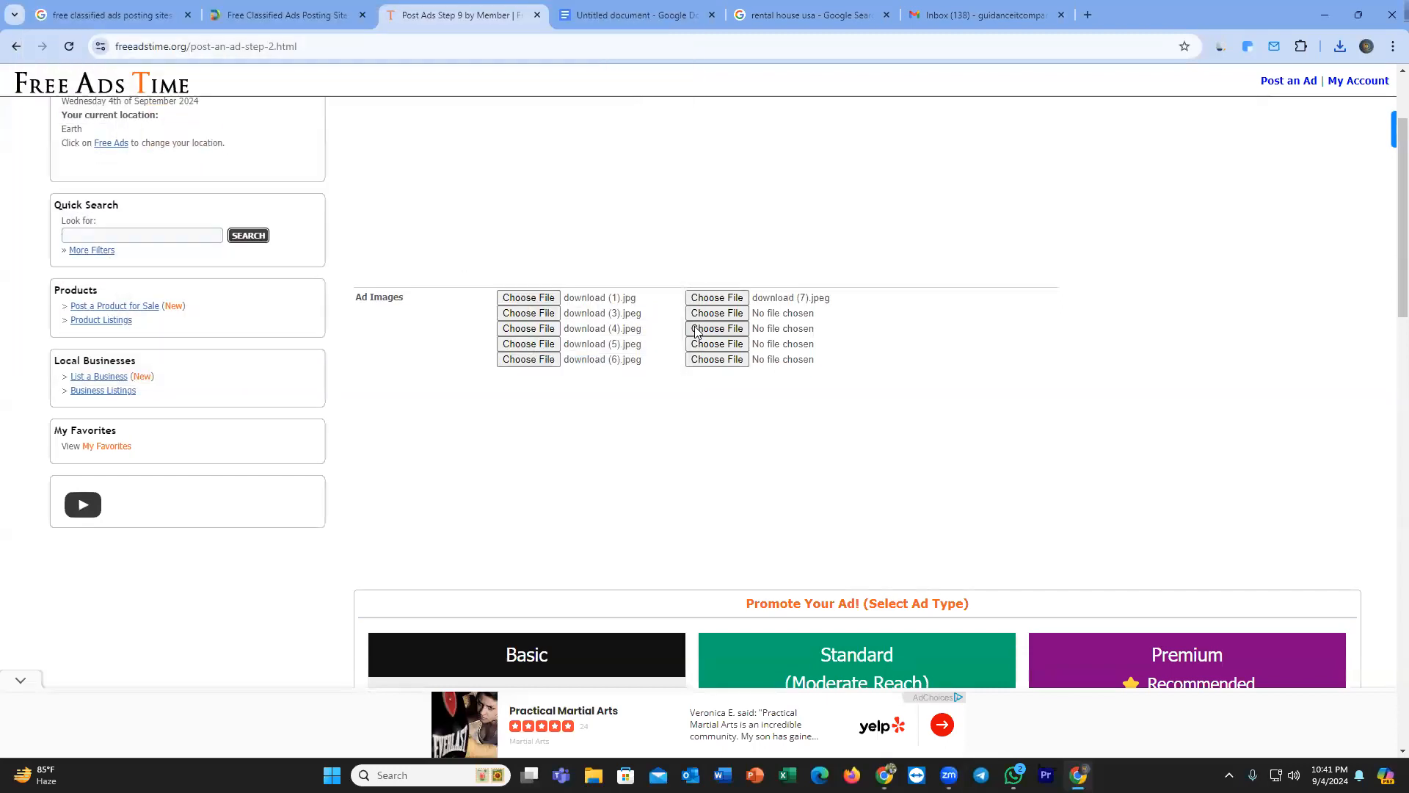
Attach download (8) through download (11) to the remaining ad image slots.
{"action": "left_click", "coordinate": [696, 321]}
{"action": "left_click", "coordinate": [485, 254]}
{"action": "left_click", "coordinate": [561, 373]}
{"action": "left_click", "coordinate": [709, 330]}
{"action": "left_click", "coordinate": [555, 240]}
{"action": "left_click", "coordinate": [576, 372]}
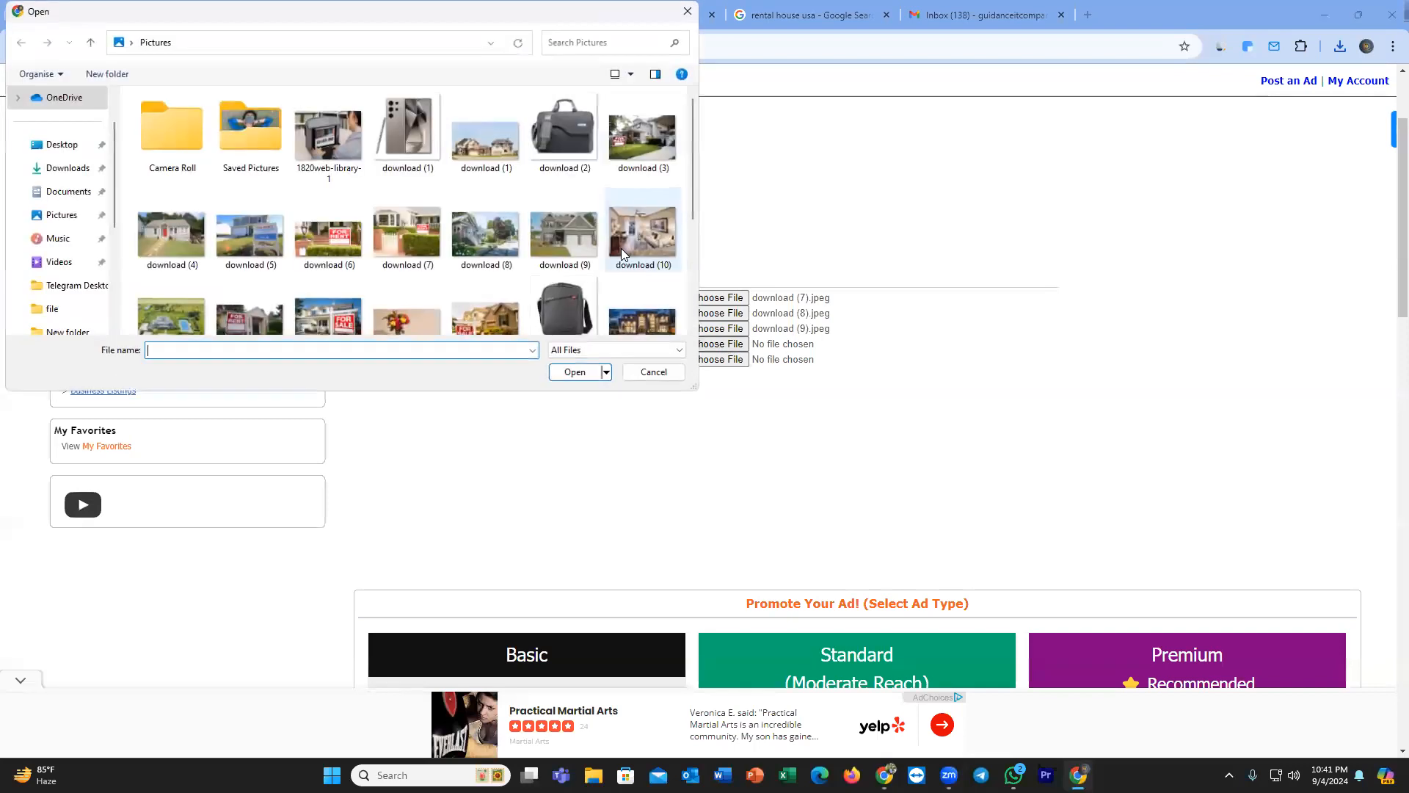
{"action": "left_click", "coordinate": [641, 247]}
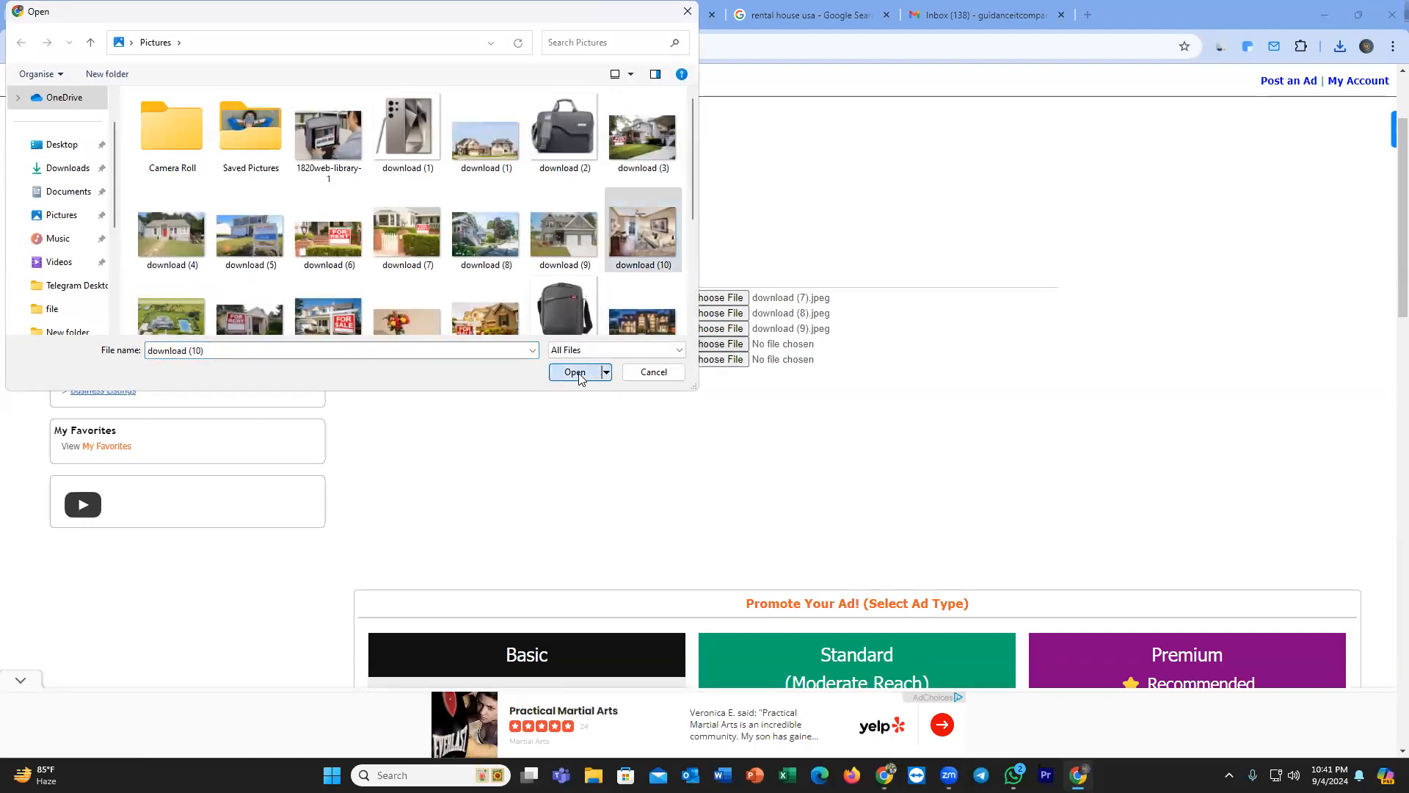
{"action": "left_click", "coordinate": [583, 372]}
{"action": "left_click", "coordinate": [724, 363]}
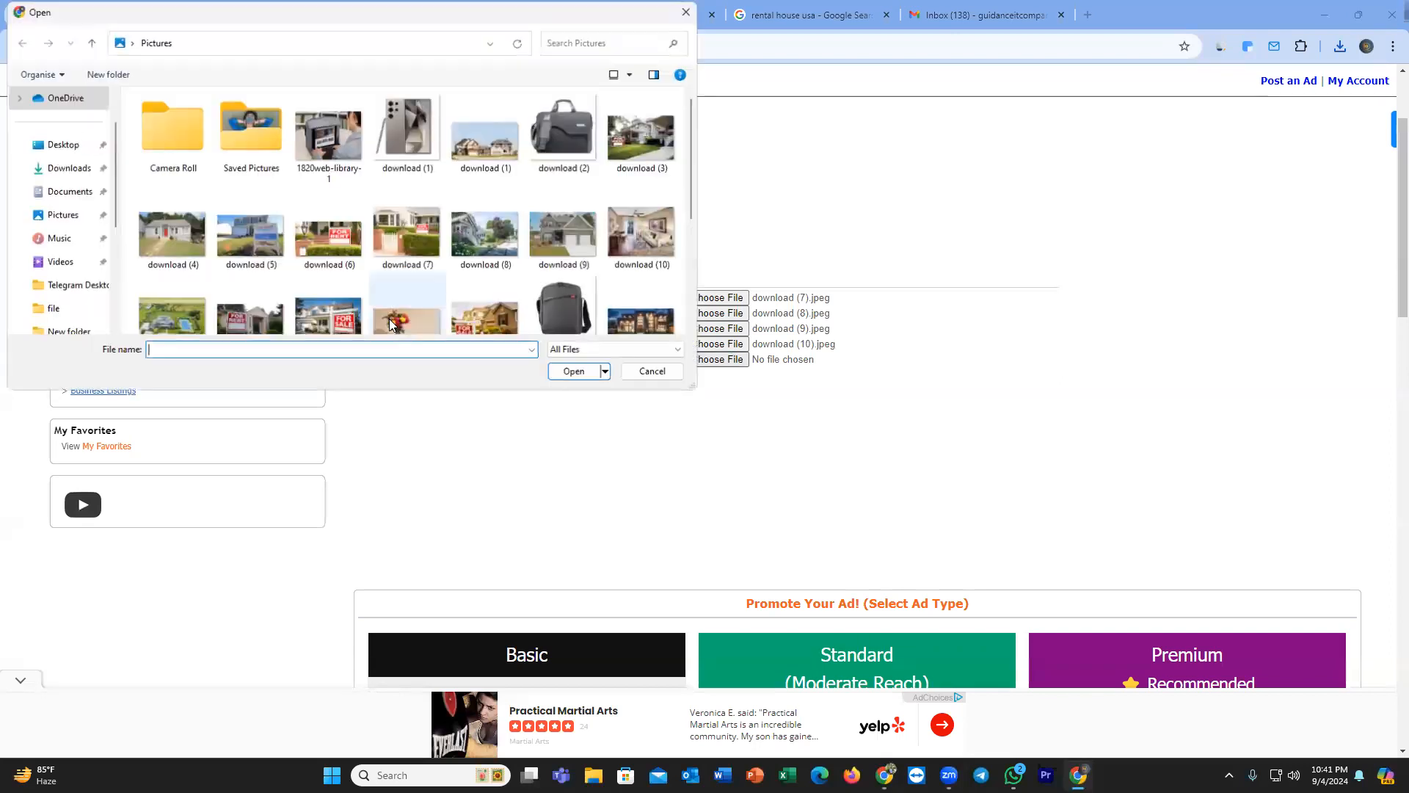
{"action": "scroll", "coordinate": [297, 296], "scroll_direction": "down", "scroll_amount": 1}
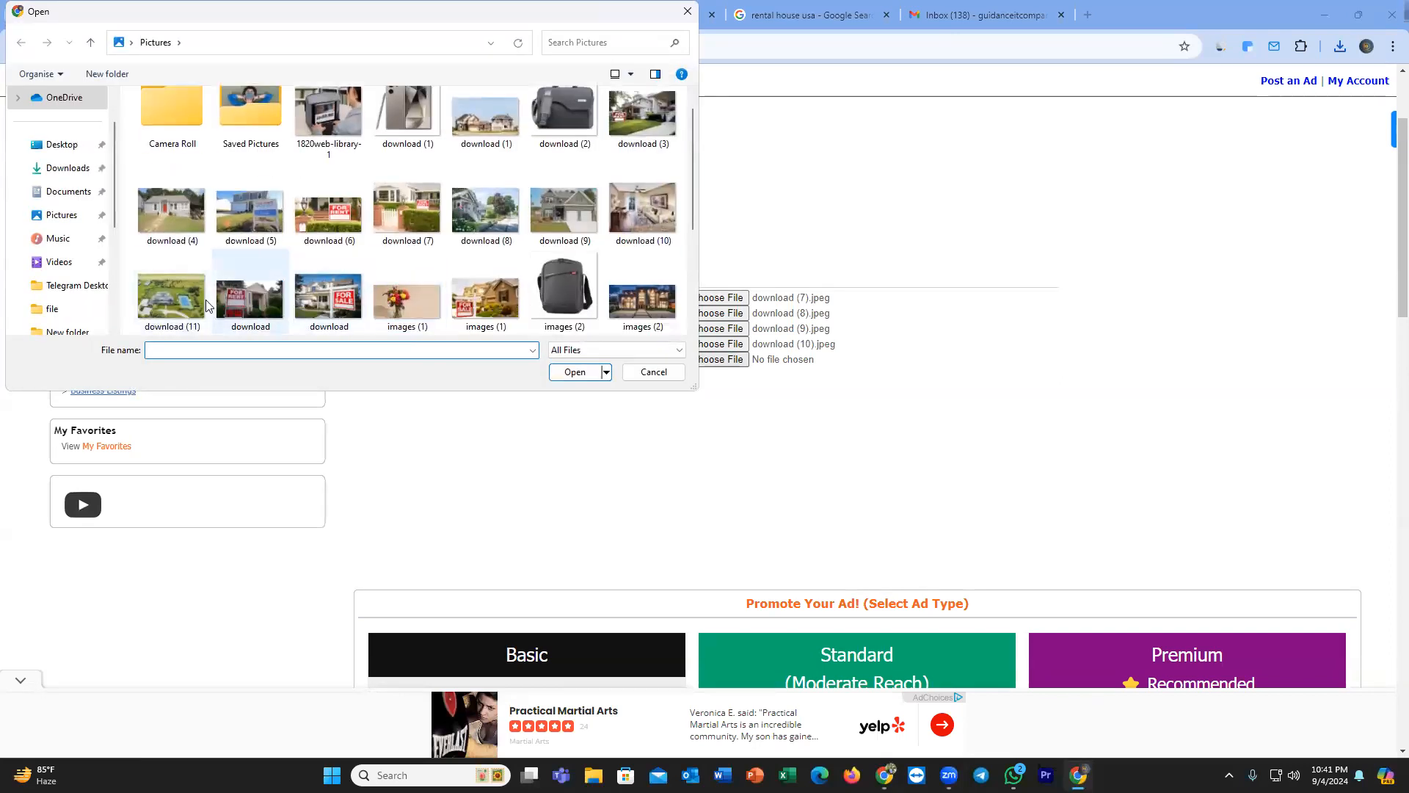
{"action": "left_click", "coordinate": [181, 308]}
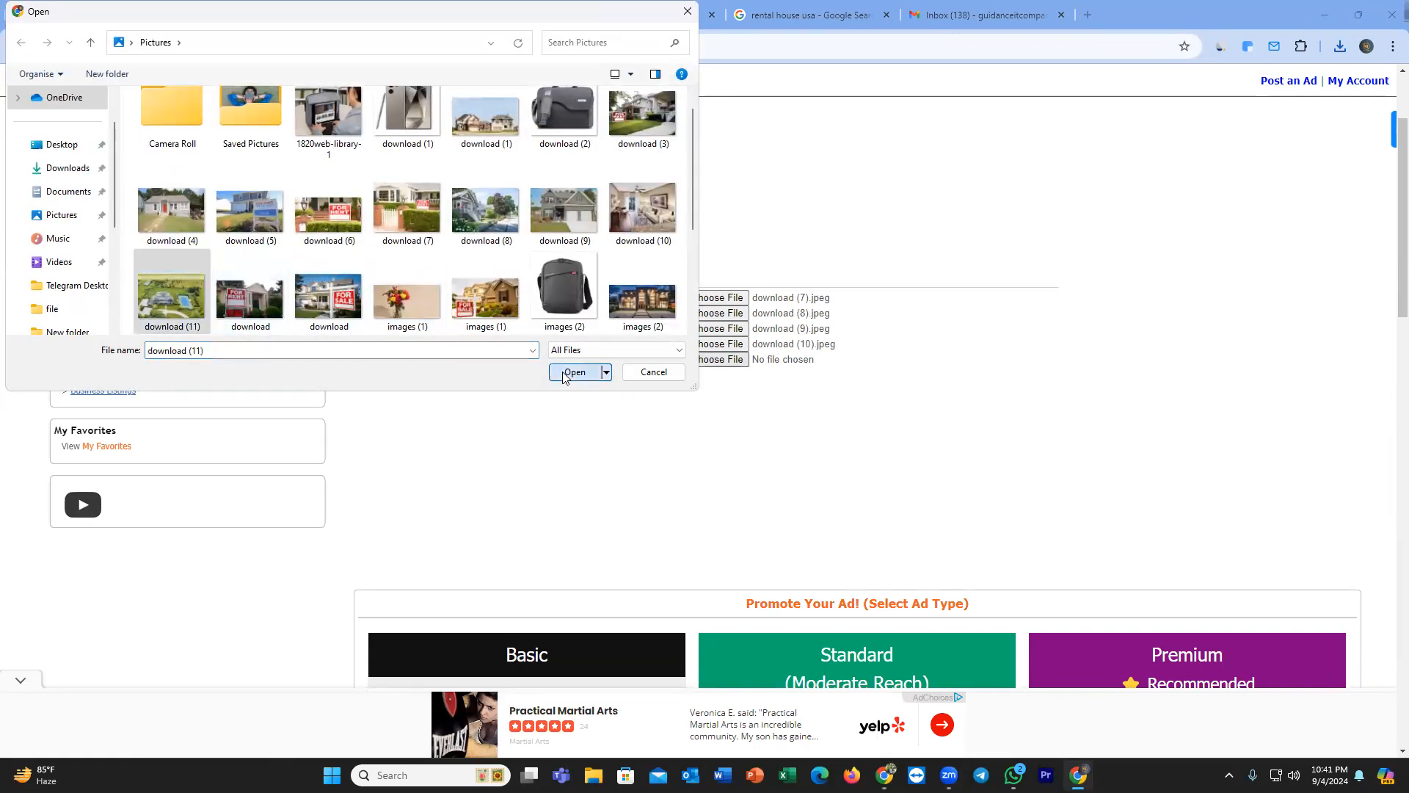
{"action": "left_click", "coordinate": [575, 372]}
{"action": "scroll", "coordinate": [778, 370], "scroll_direction": "down", "scroll_amount": 4}
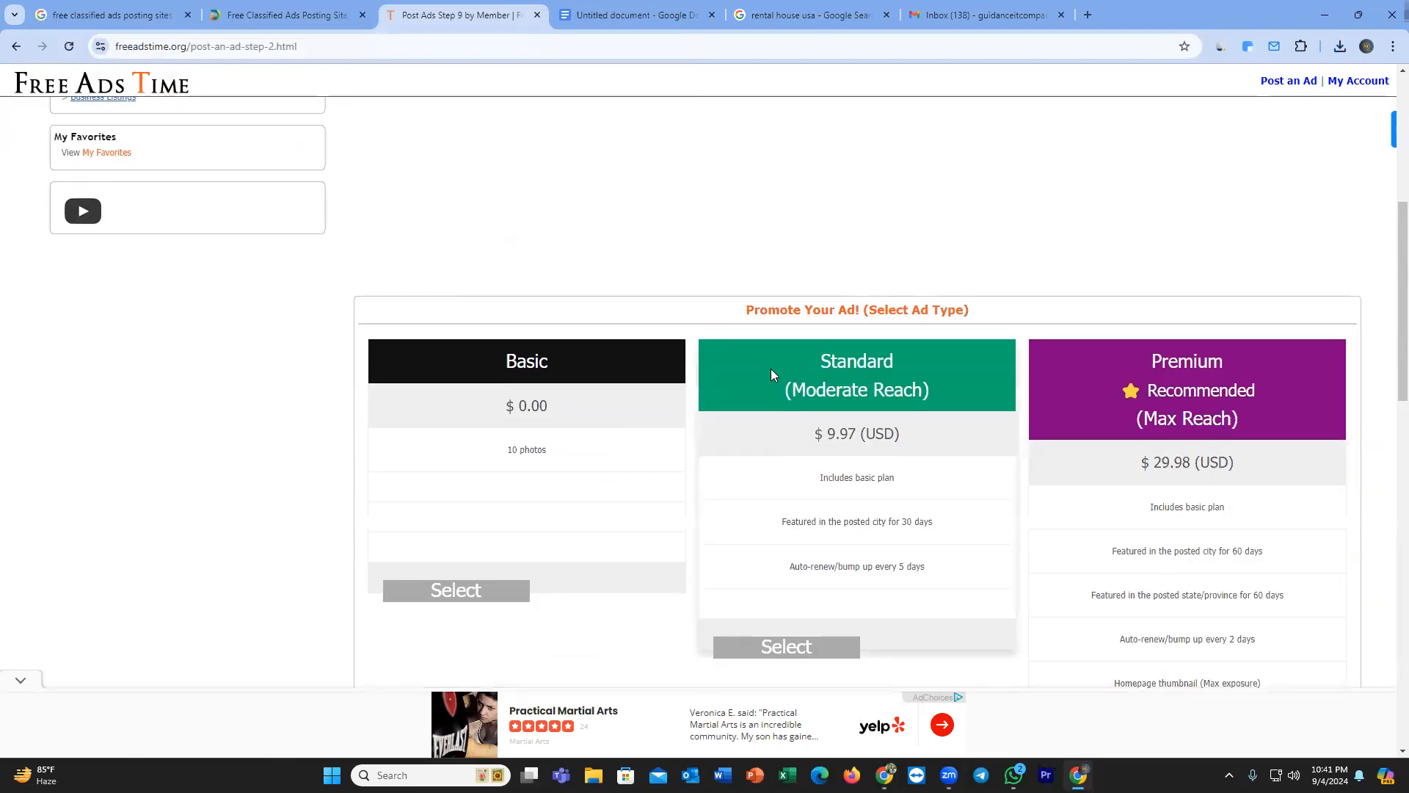
Choose the free Basic plan on the ad form.
{"action": "scroll", "coordinate": [771, 370], "scroll_direction": "down", "scroll_amount": 4}
{"action": "scroll", "coordinate": [562, 305], "scroll_direction": "up", "scroll_amount": 9}
{"action": "scroll", "coordinate": [561, 302], "scroll_direction": "down", "scroll_amount": 2}
{"action": "scroll", "coordinate": [561, 302], "scroll_direction": "up", "scroll_amount": 3}
{"action": "scroll", "coordinate": [561, 302], "scroll_direction": "down", "scroll_amount": 5}
{"action": "scroll", "coordinate": [562, 302], "scroll_direction": "down", "scroll_amount": 5}
{"action": "scroll", "coordinate": [560, 302], "scroll_direction": "up", "scroll_amount": 5}
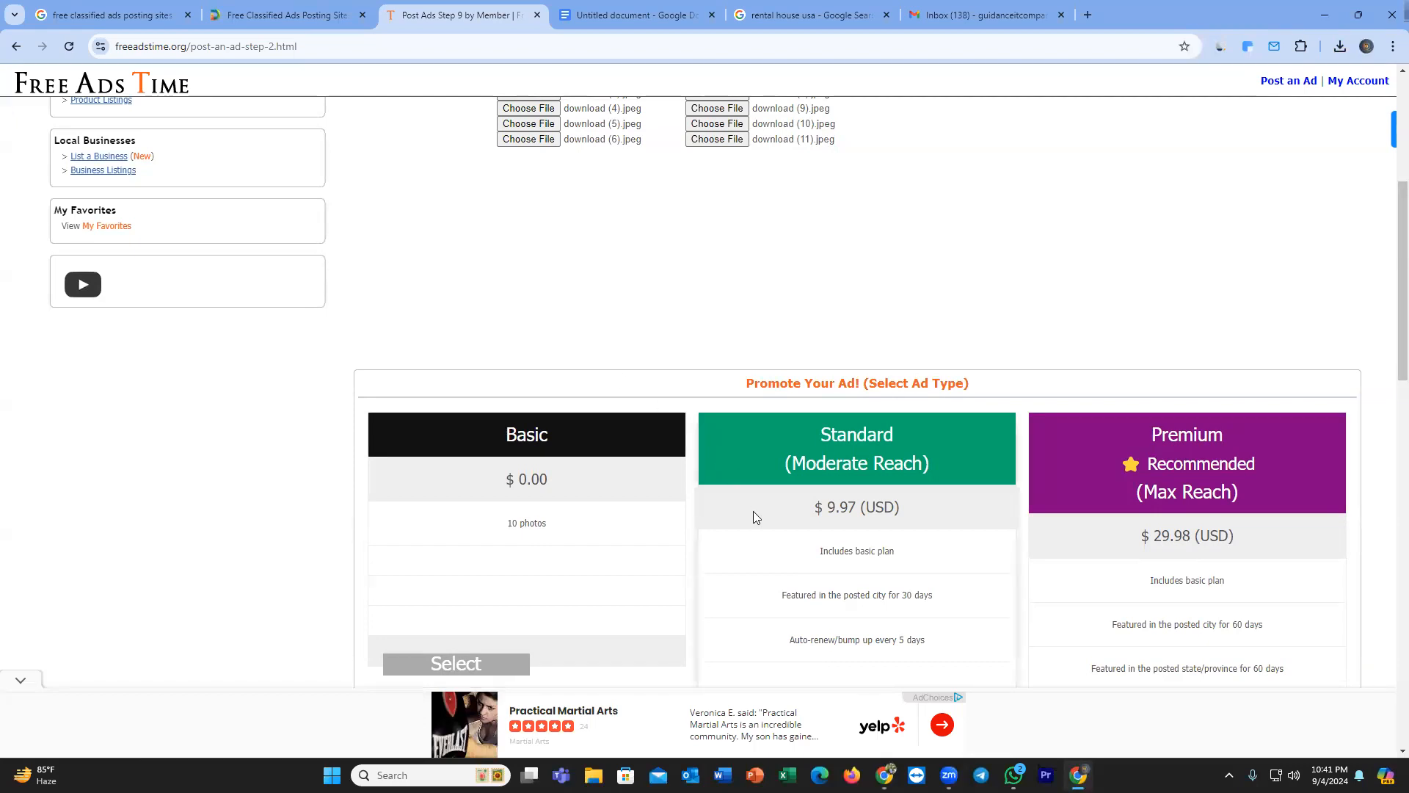
{"action": "scroll", "coordinate": [763, 506], "scroll_direction": "down", "scroll_amount": 1}
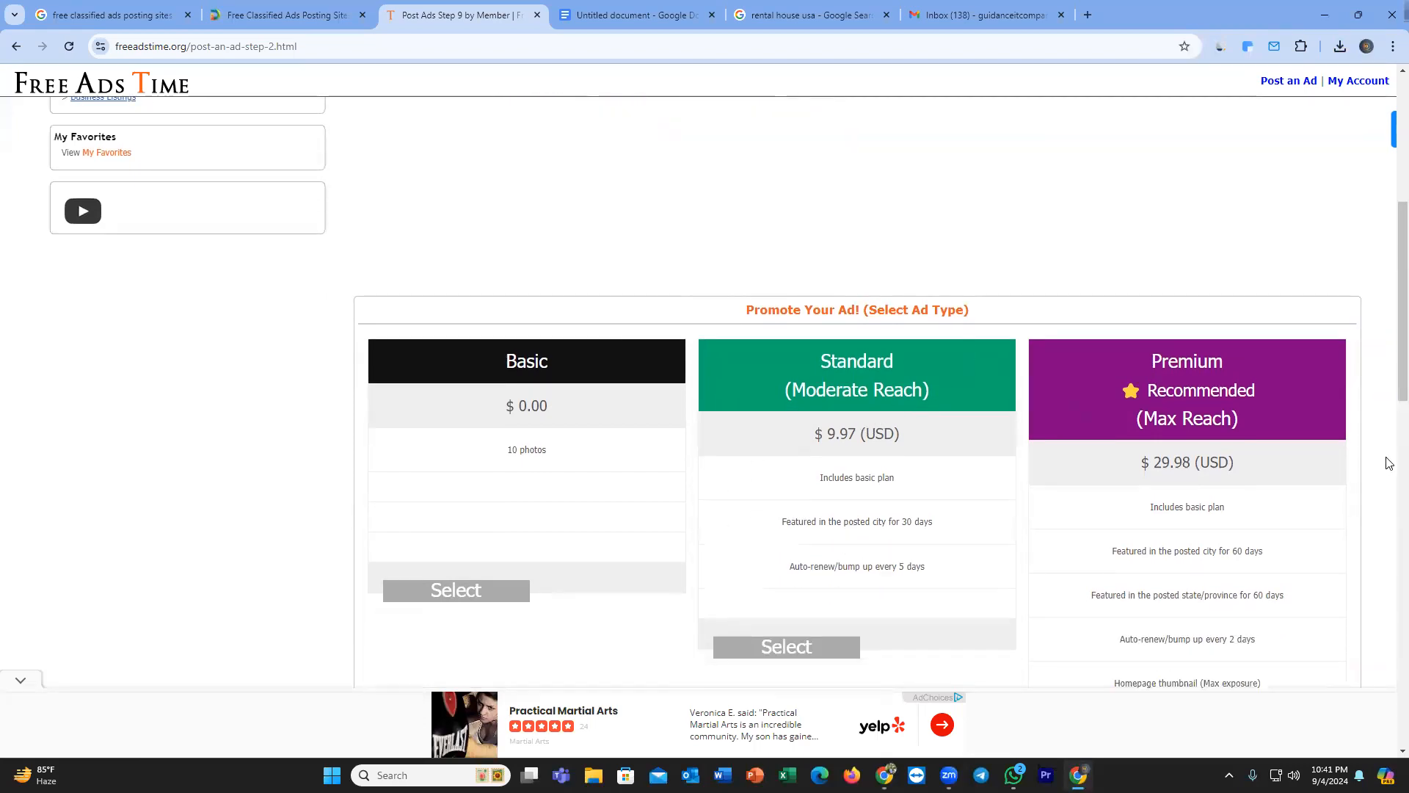
{"action": "scroll", "coordinate": [660, 463], "scroll_direction": "down", "scroll_amount": 1}
{"action": "scroll", "coordinate": [1340, 569], "scroll_direction": "down", "scroll_amount": 3}
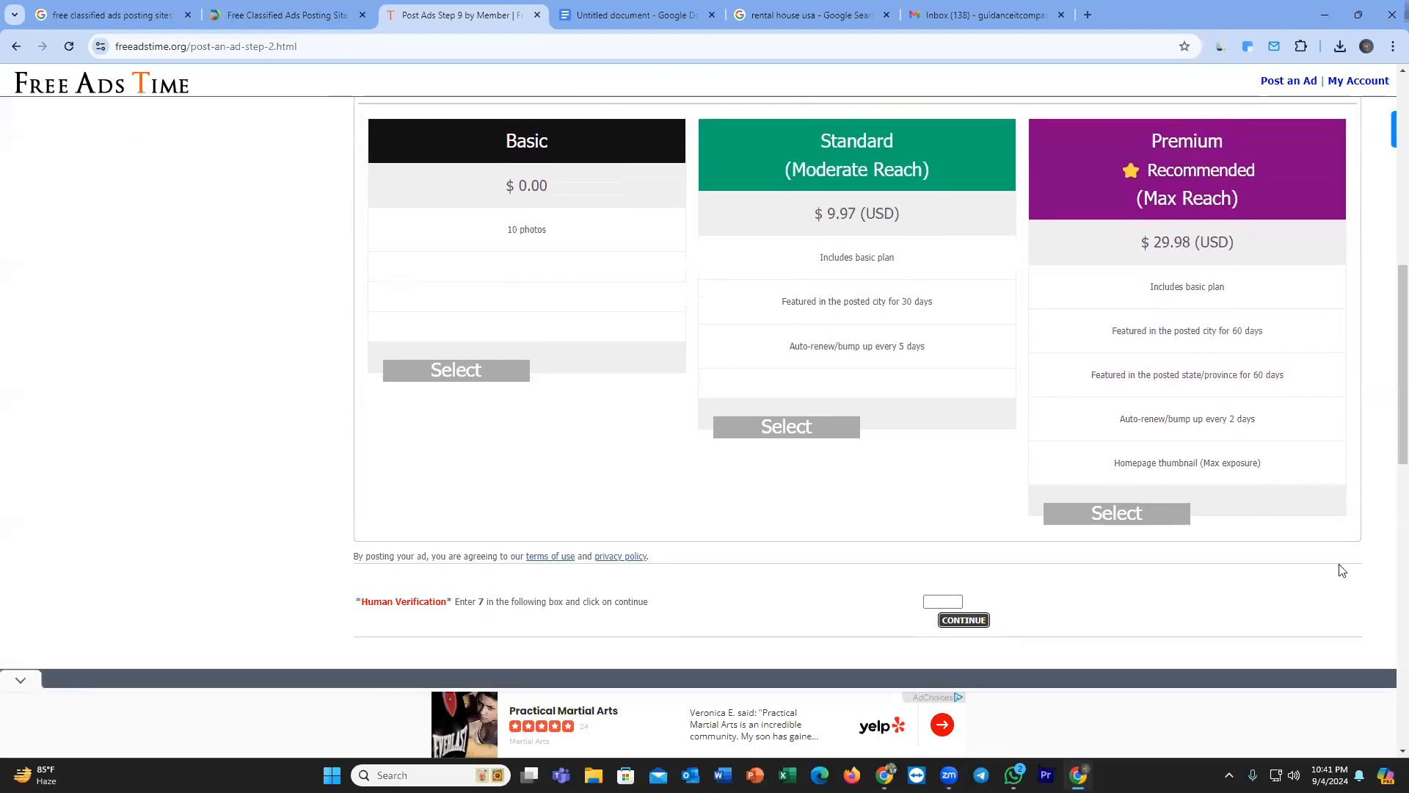
{"action": "left_click", "coordinate": [457, 371]}
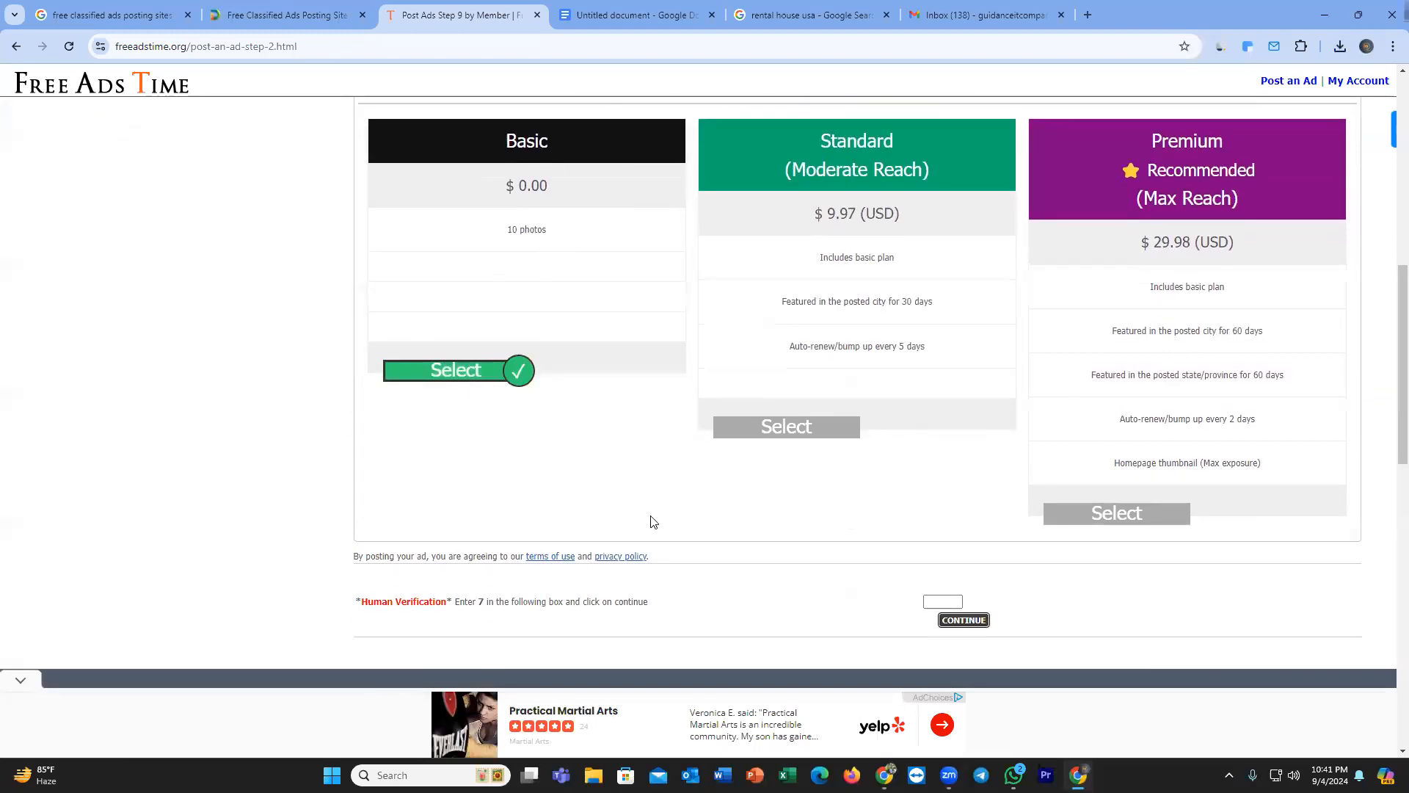
Submit the ad with an empty Human Verification answer, bringing up the 'enter 7' notice.
{"action": "scroll", "coordinate": [649, 466], "scroll_direction": "up", "scroll_amount": 1}
{"action": "scroll", "coordinate": [650, 462], "scroll_direction": "down", "scroll_amount": 3}
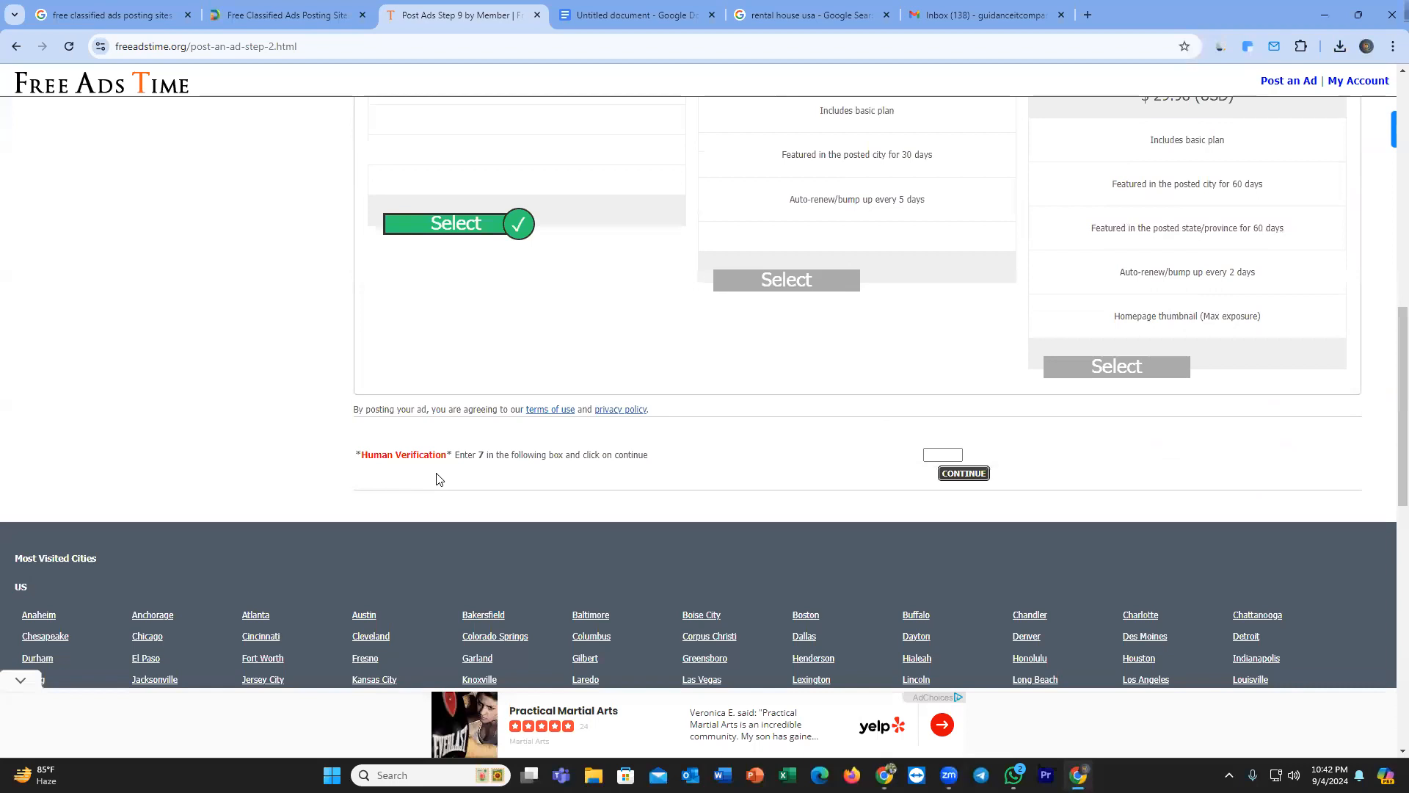
{"action": "left_click", "coordinate": [945, 455]}
{"action": "left_click", "coordinate": [966, 475]}
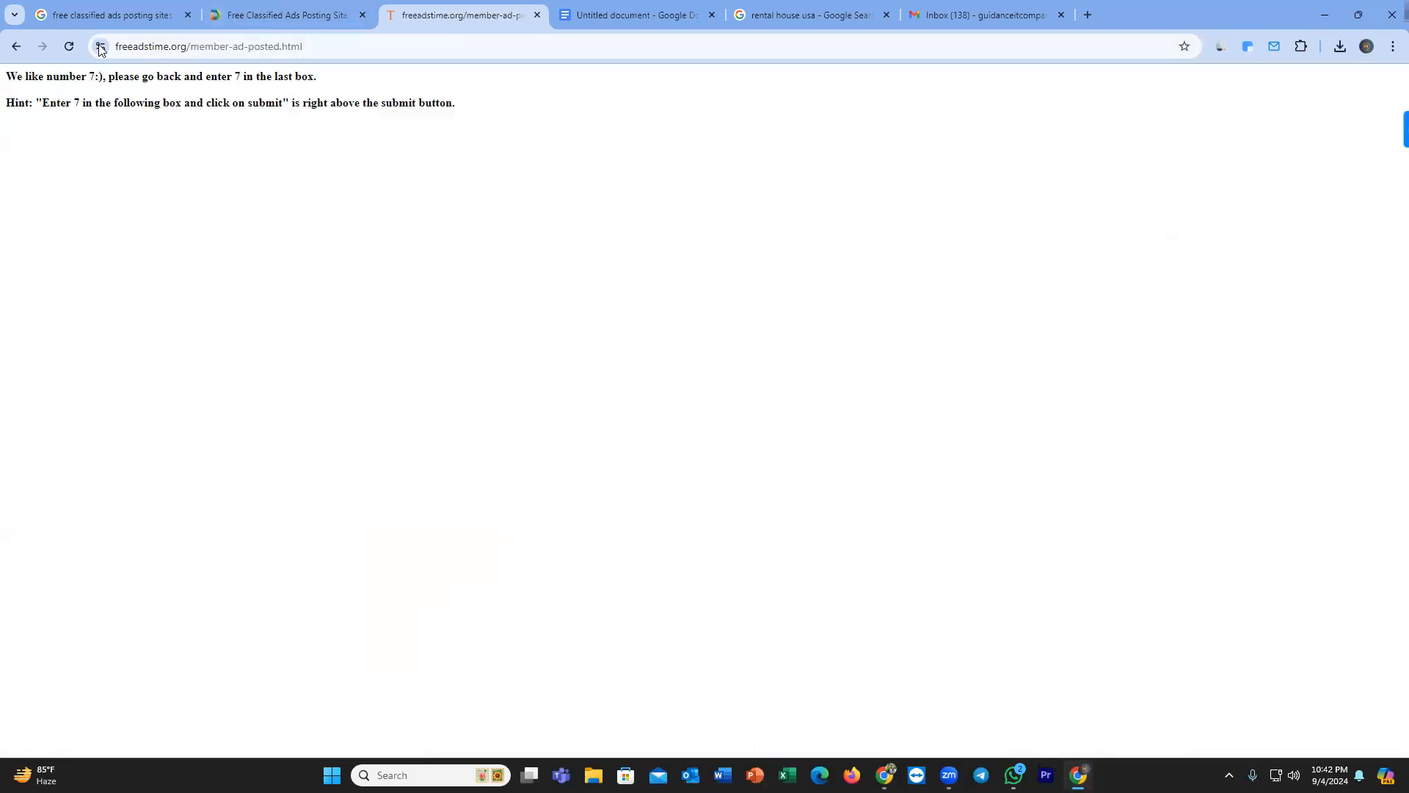
Go back to the ad form and reload it, confirming the form resubmission.
{"action": "left_click", "coordinate": [14, 47]}
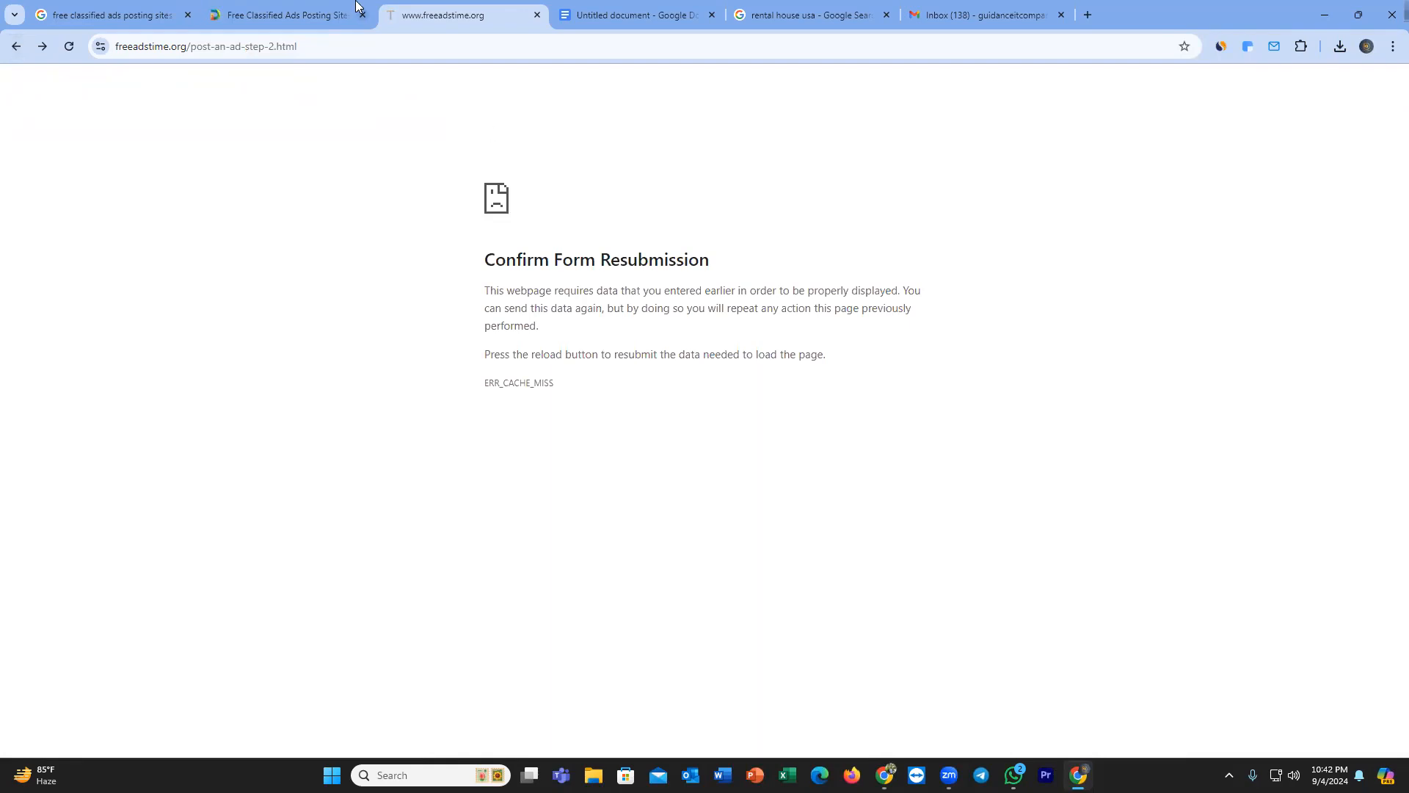
{"action": "right_click", "coordinate": [416, 157]}
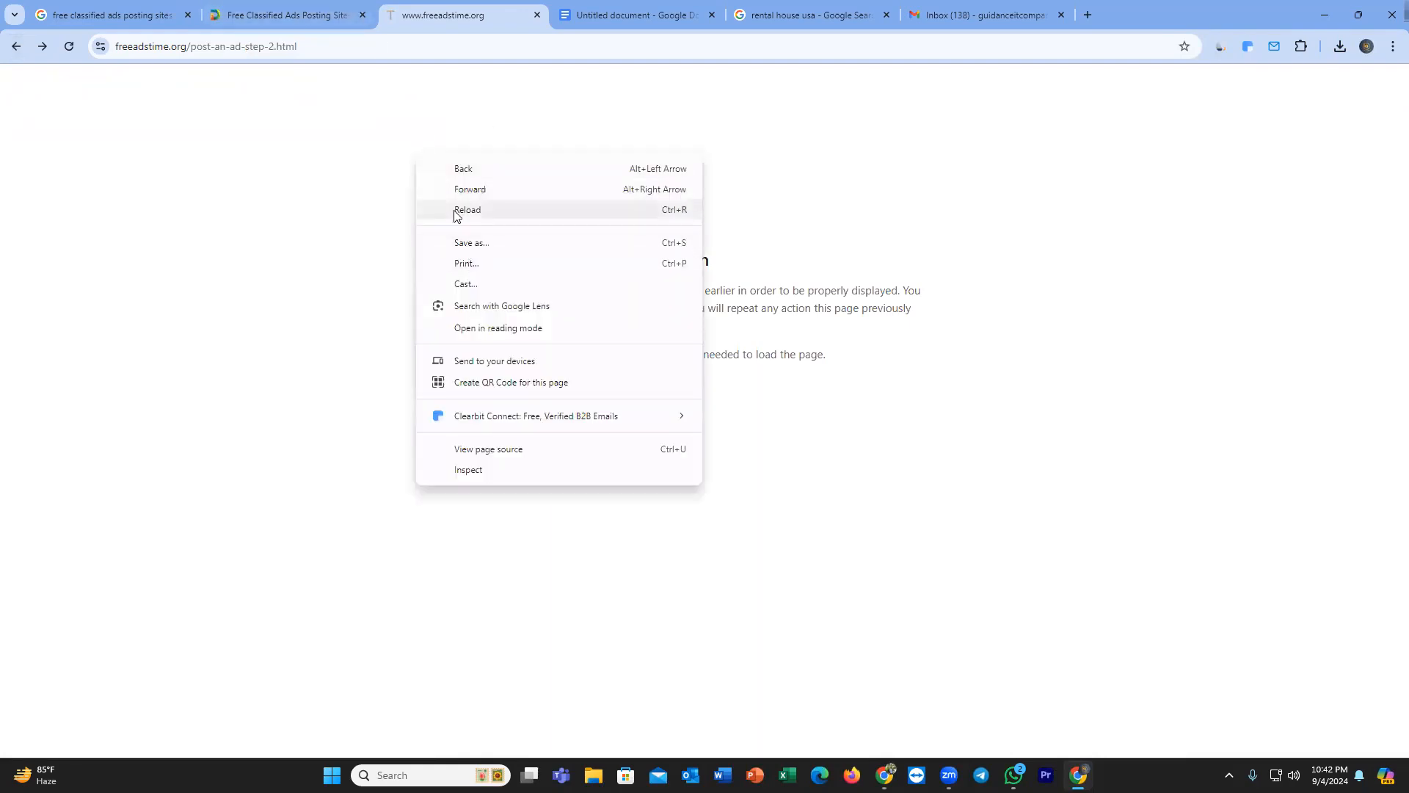
{"action": "left_click", "coordinate": [462, 210]}
{"action": "left_click", "coordinate": [753, 169]}
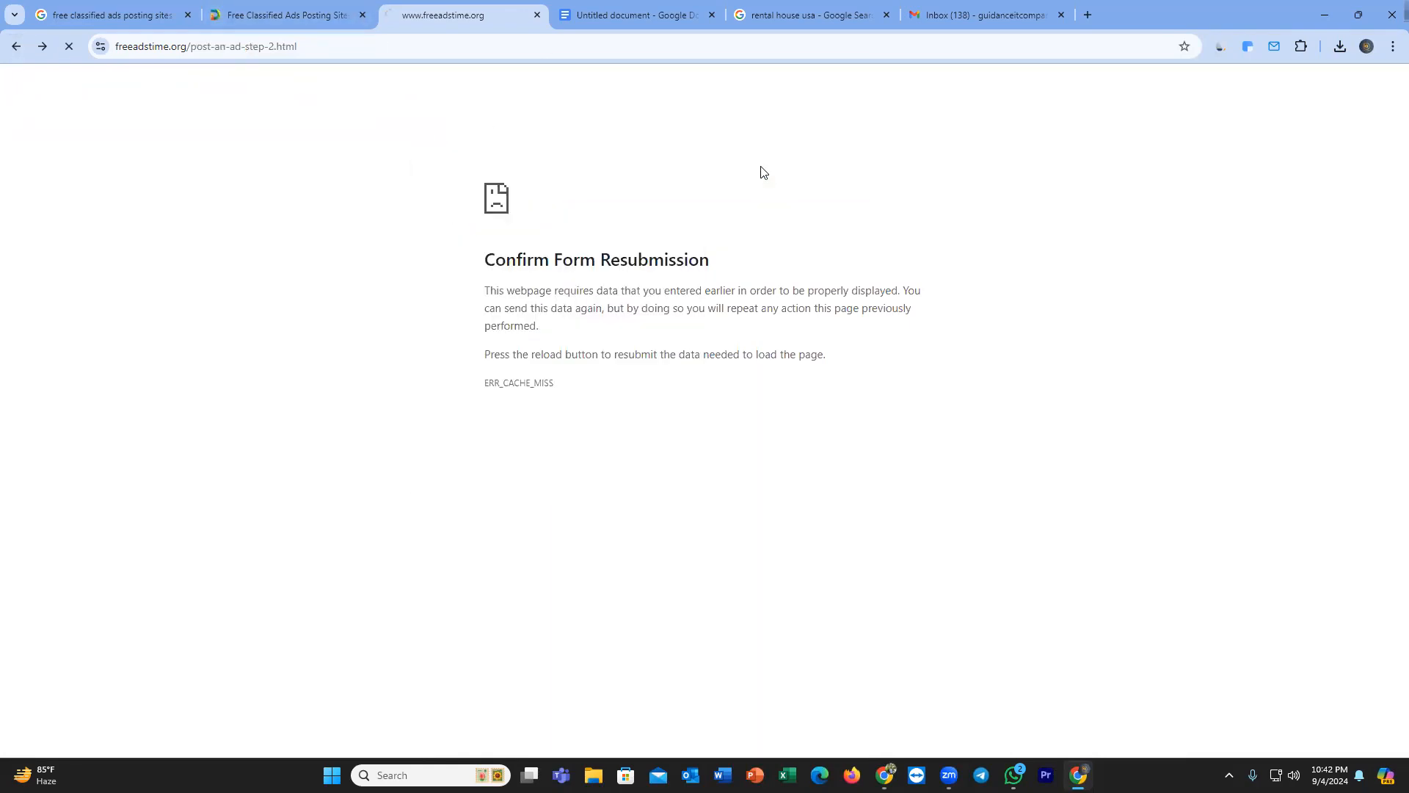
Reselect the Basic plan, enter 7 as the verification answer and submit the ad.
{"action": "scroll", "coordinate": [692, 302], "scroll_direction": "down", "scroll_amount": 5}
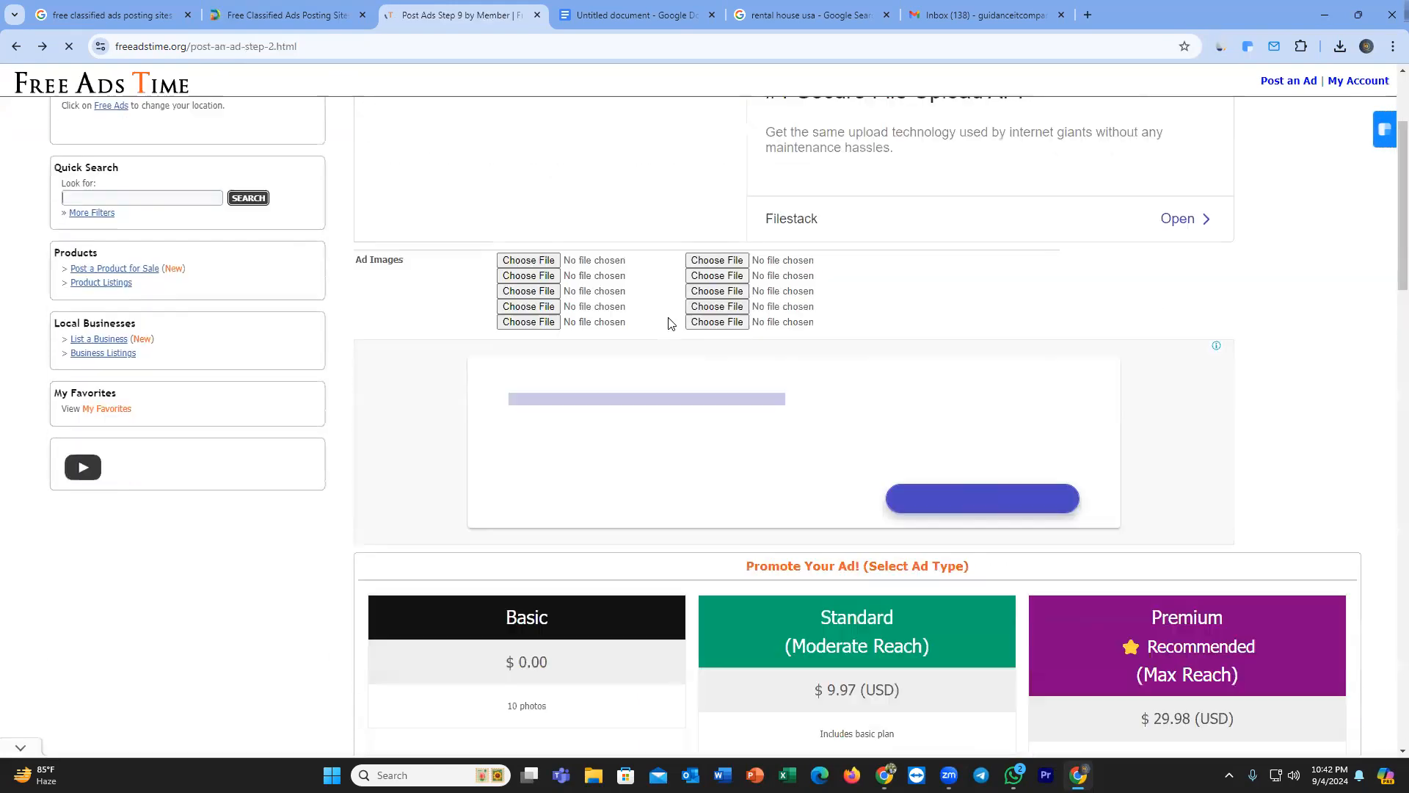
{"action": "scroll", "coordinate": [669, 324], "scroll_direction": "down", "scroll_amount": 6}
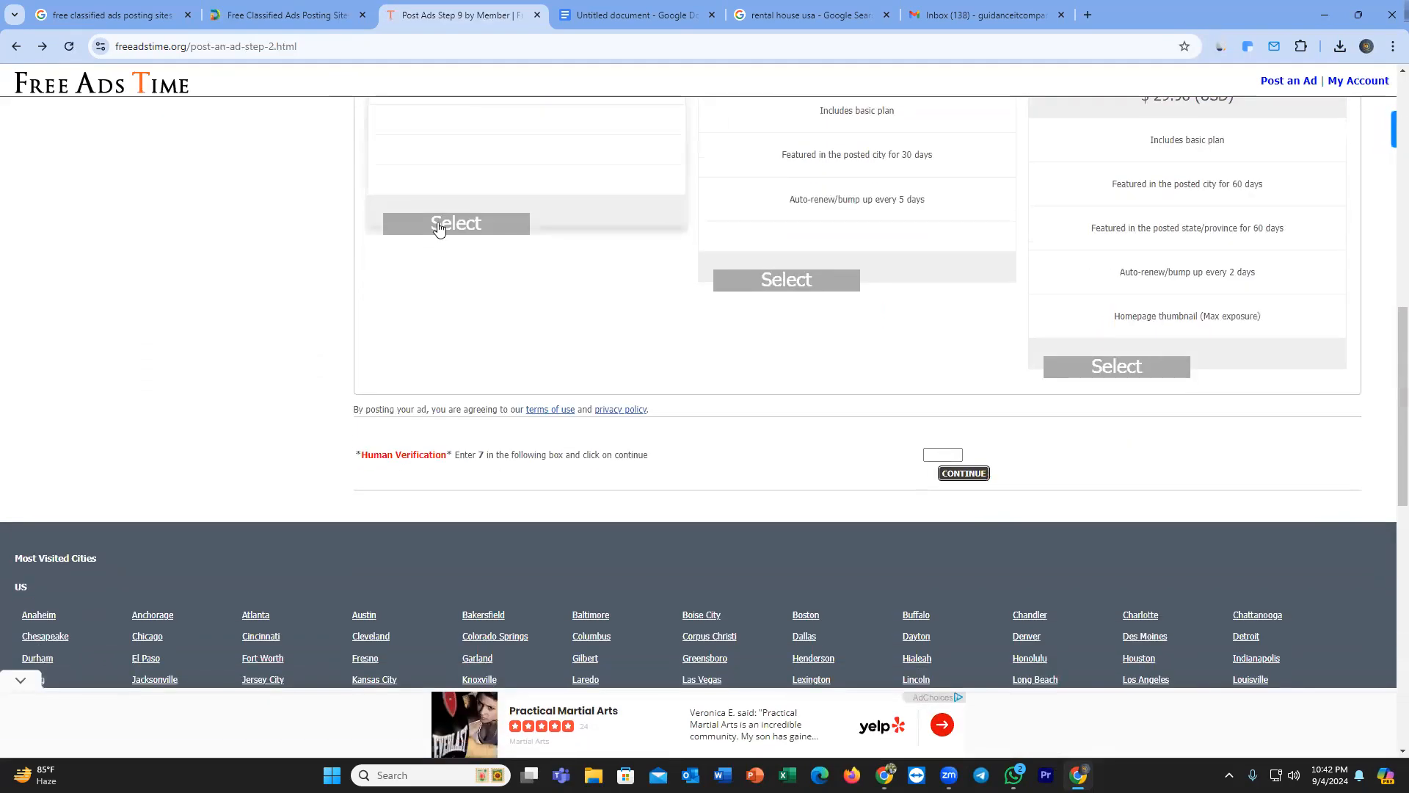
{"action": "left_click", "coordinate": [439, 226]}
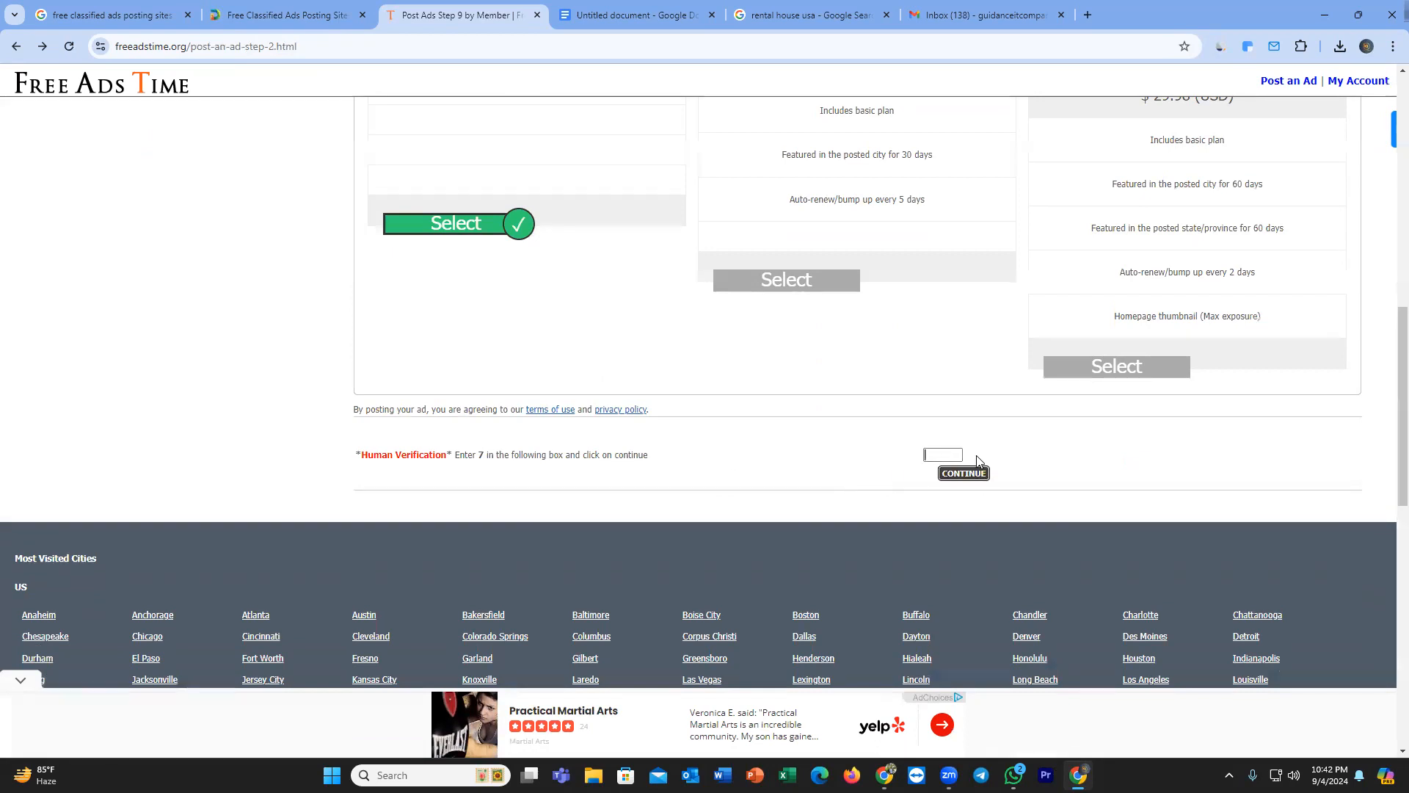
{"action": "type", "text": "7"}
{"action": "left_click", "coordinate": [968, 474]}
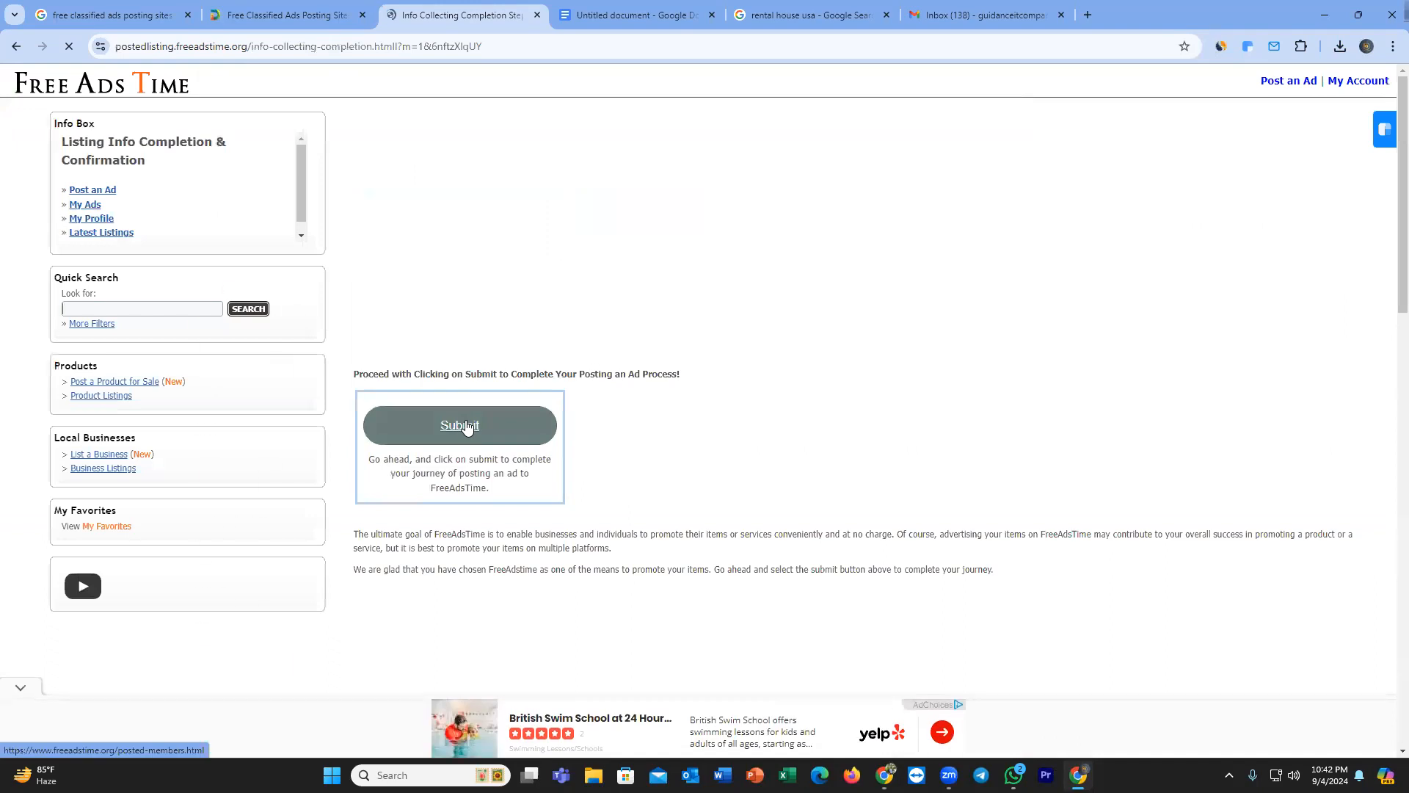
Submit the rental listing and dismiss the Google vignette ad to reach the 'Your ad has been posted' page.
{"action": "scroll", "coordinate": [433, 294], "scroll_direction": "down", "scroll_amount": 2}
{"action": "left_click", "coordinate": [439, 280]}
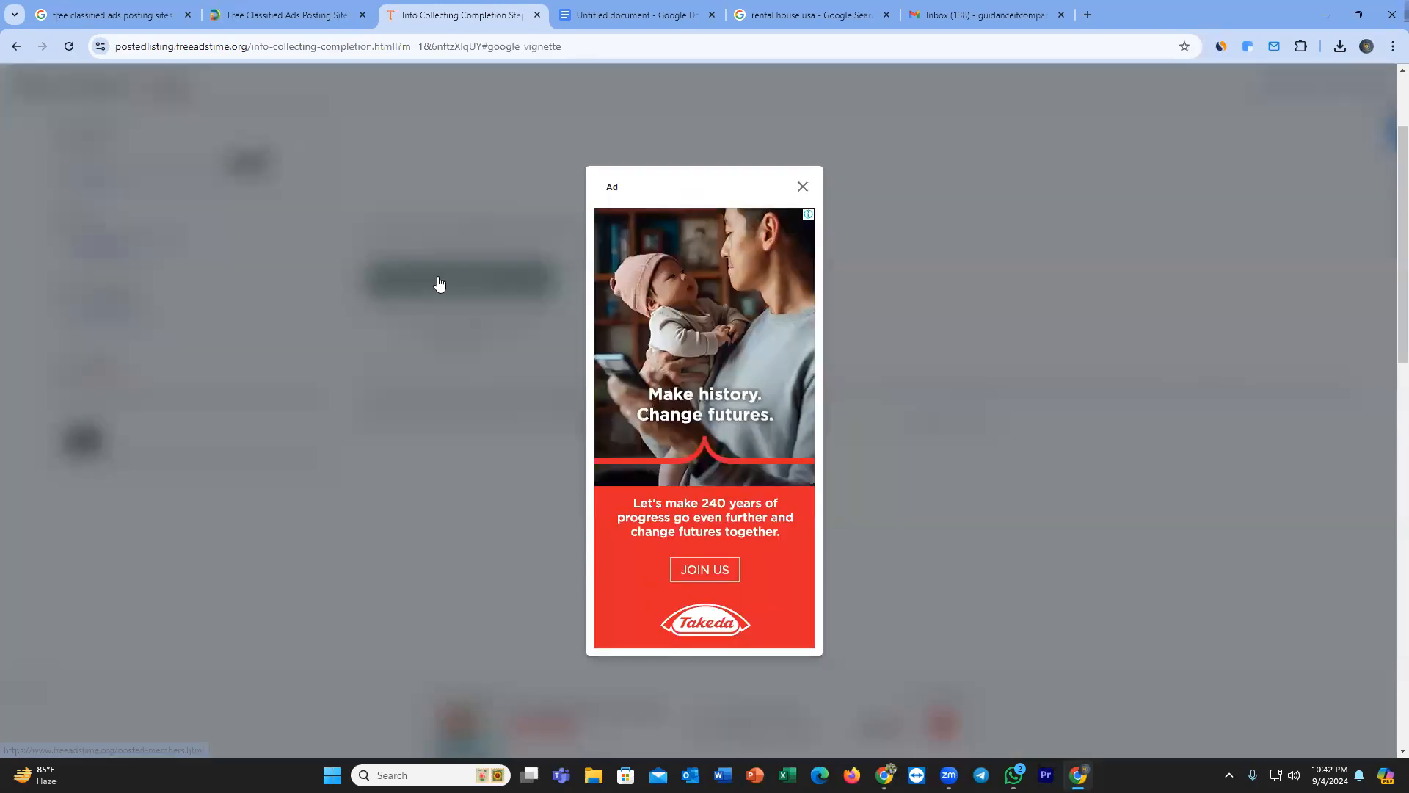
{"action": "left_click", "coordinate": [805, 188]}
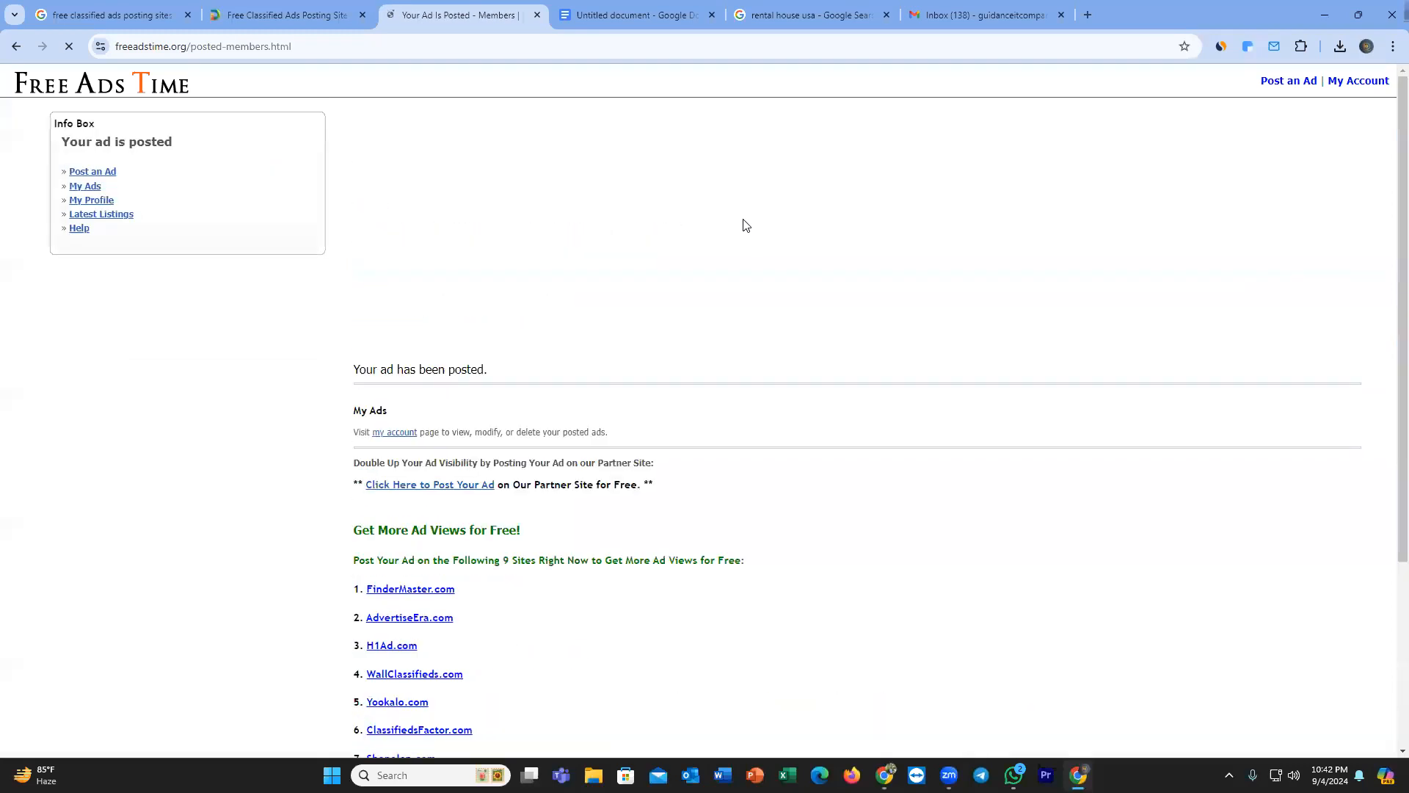
{"action": "scroll", "coordinate": [557, 375], "scroll_direction": "down", "scroll_amount": 2}
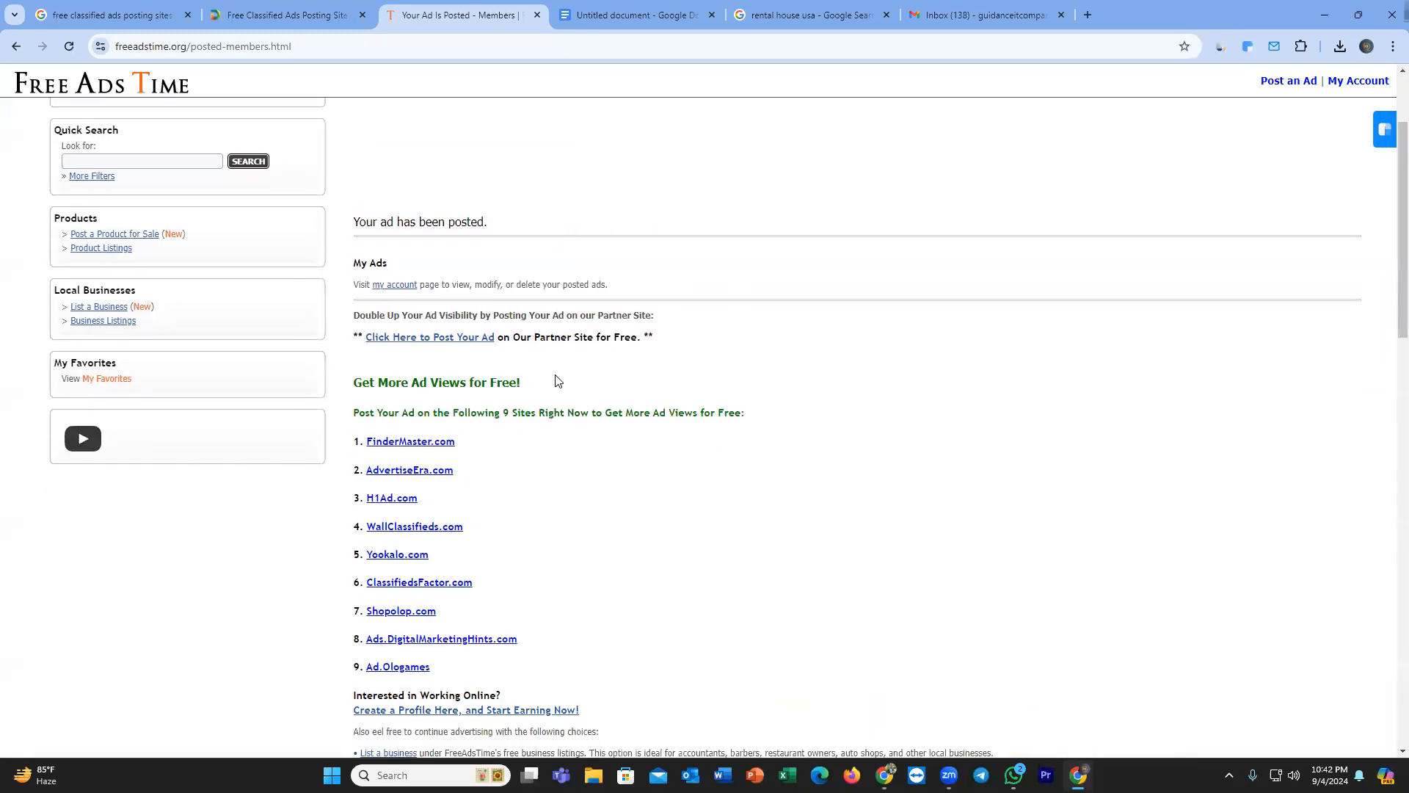
{"action": "scroll", "coordinate": [556, 380], "scroll_direction": "down", "scroll_amount": 2}
{"action": "scroll", "coordinate": [555, 380], "scroll_direction": "up", "scroll_amount": 4}
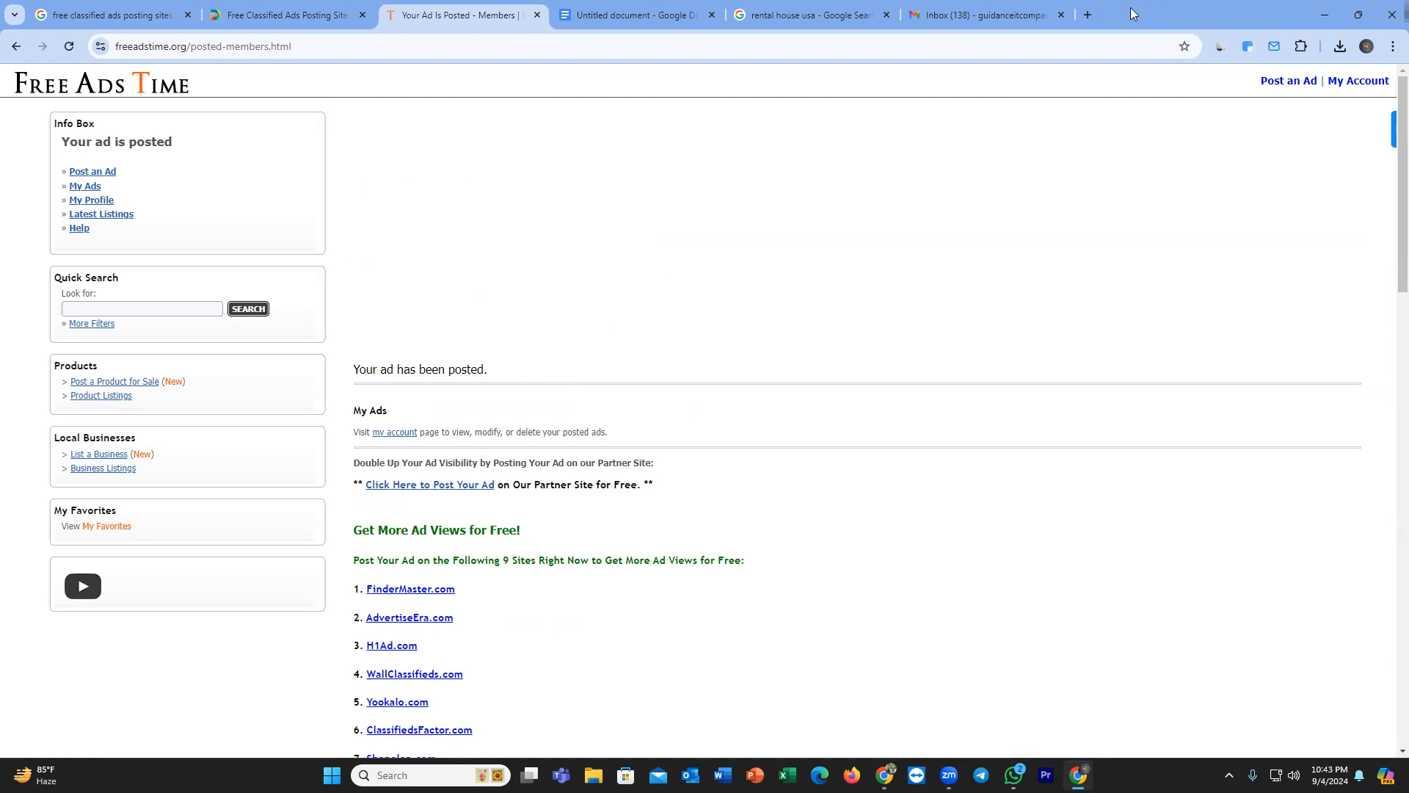
In a new tab, search Google for 'funky free' to find the Funky Free Ads site.
{"action": "left_click", "coordinate": [1087, 15]}
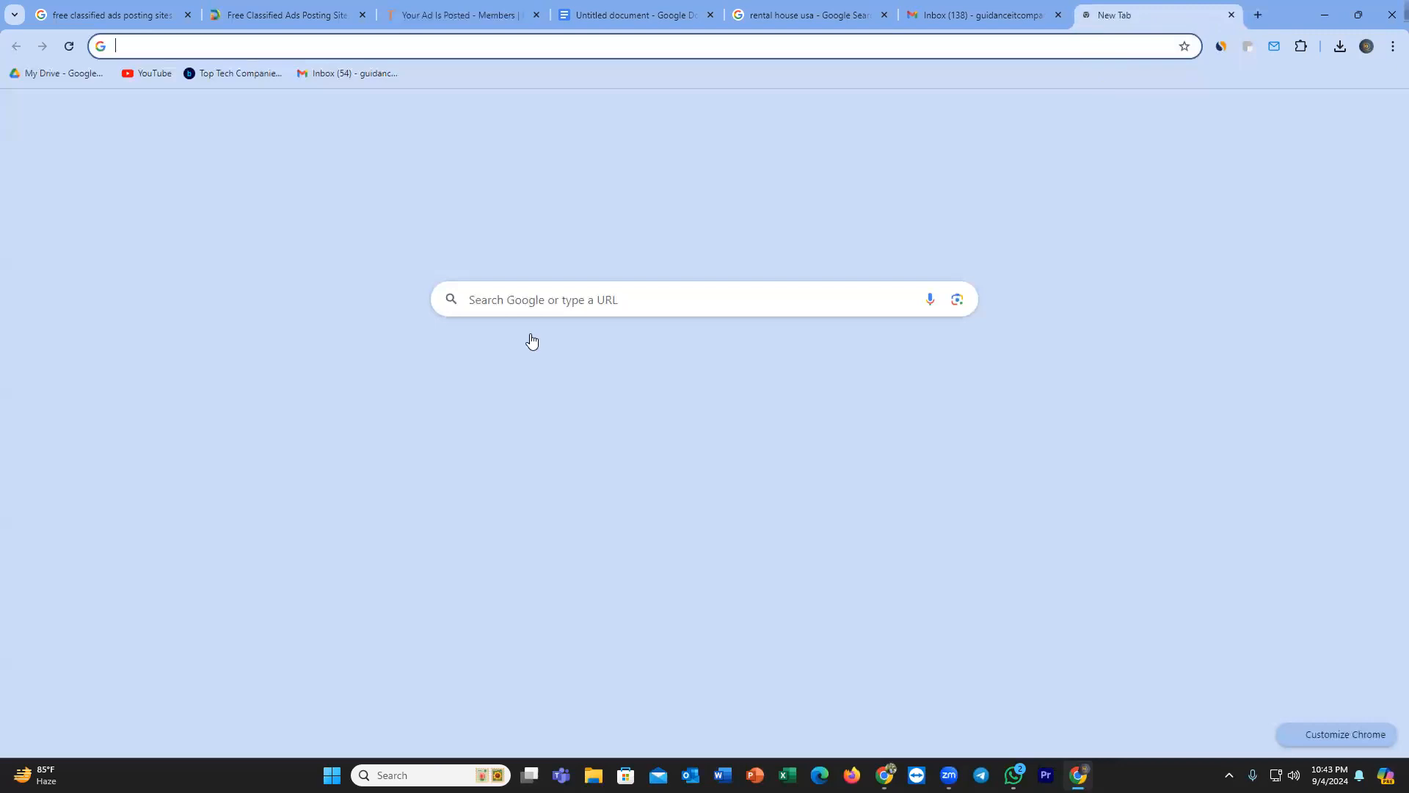
{"action": "left_click", "coordinate": [530, 299]}
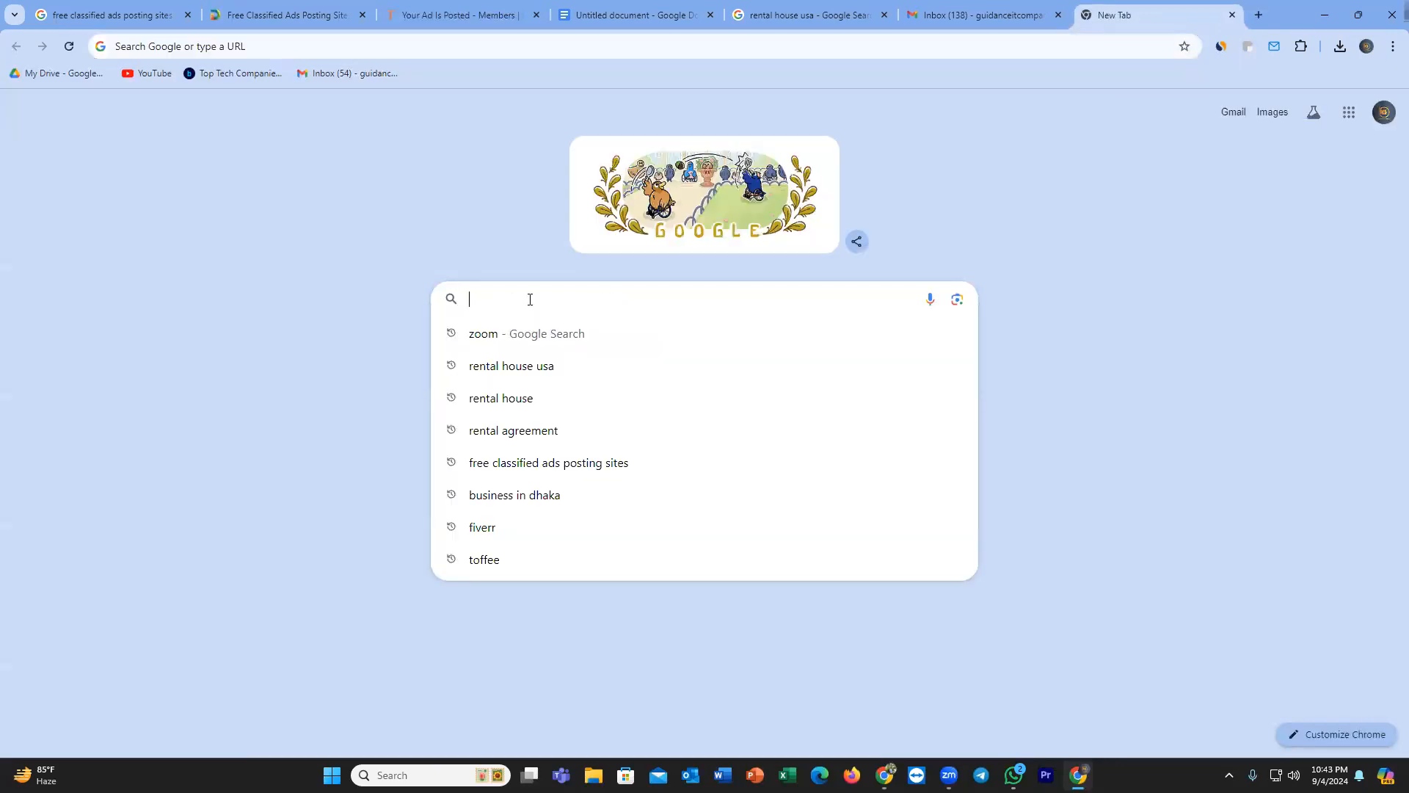
{"action": "type", "text": "fu"}
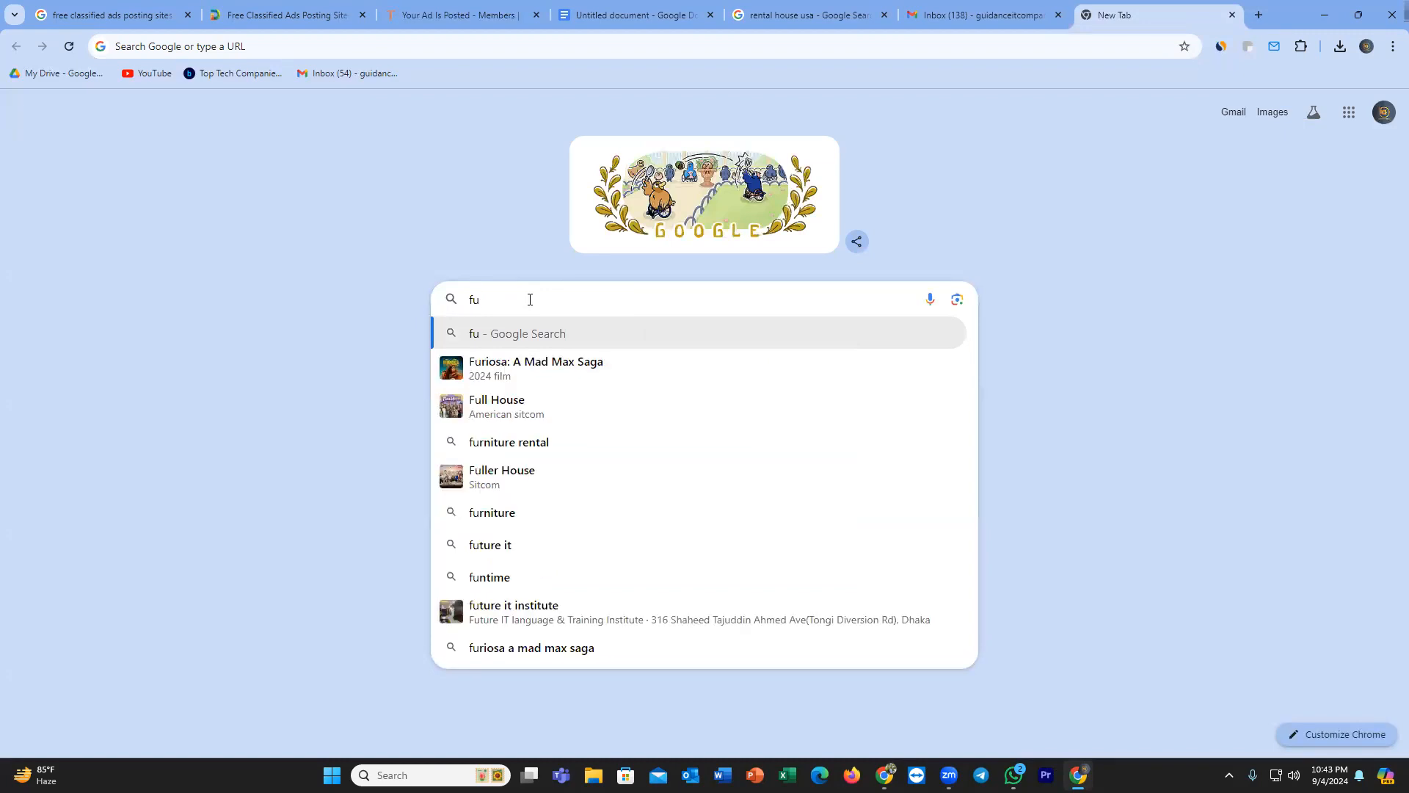
{"action": "type", "text": "nky"}
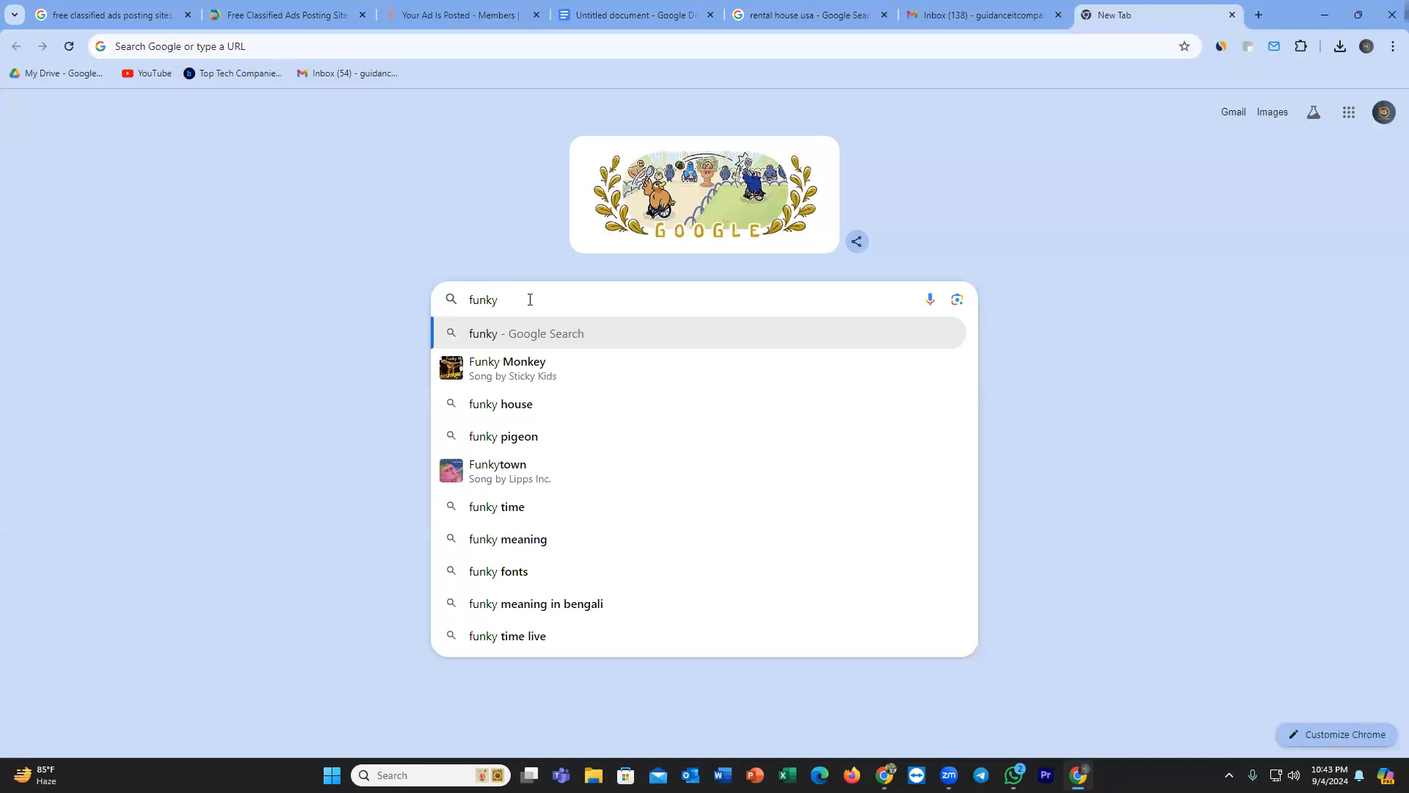
{"action": "key", "text": "BackSpace"}
{"action": "key", "text": "BackSpace"}
{"action": "key", "text": "BackSpace"}
{"action": "key", "text": "BackSpace"}
{"action": "key", "text": "BackSpace"}
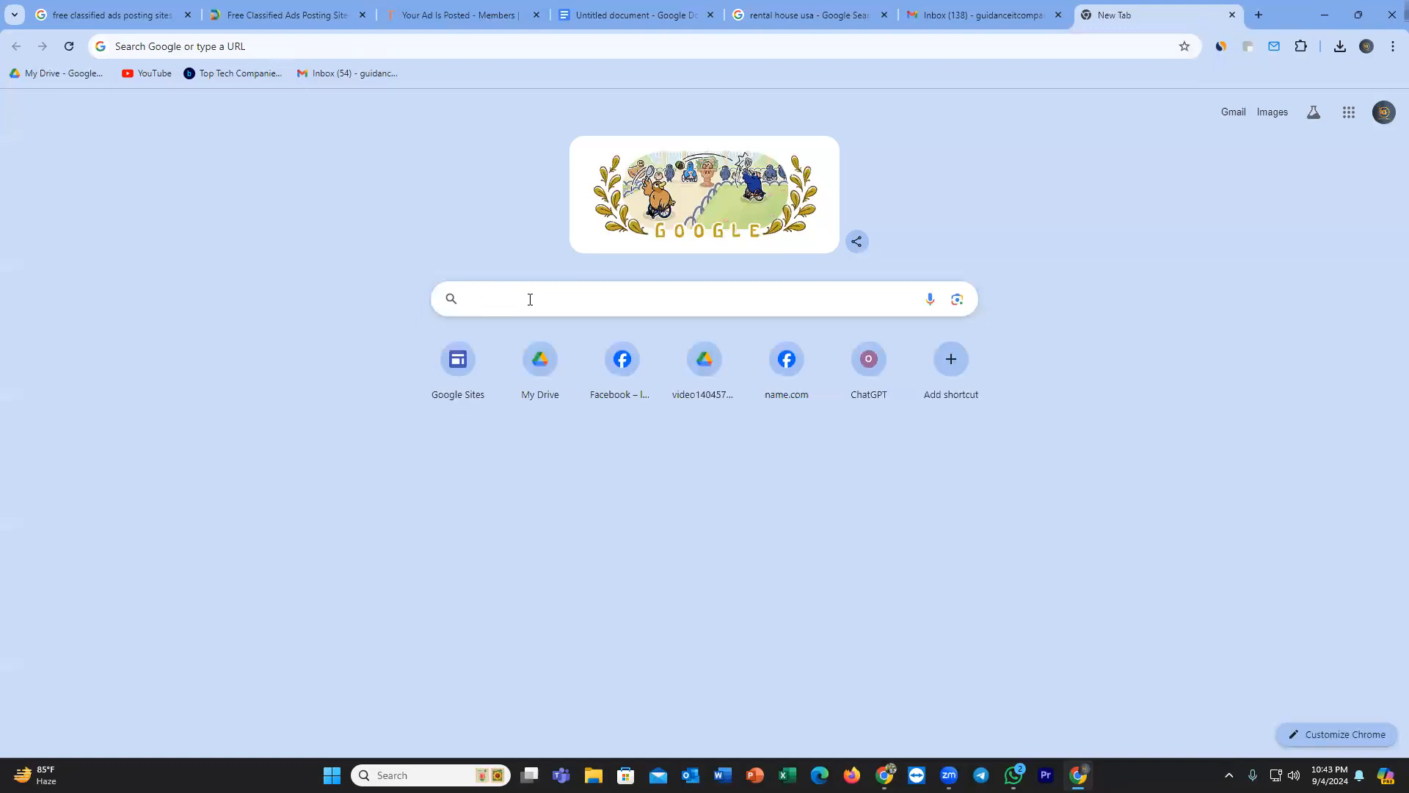
{"action": "type", "text": "f"}
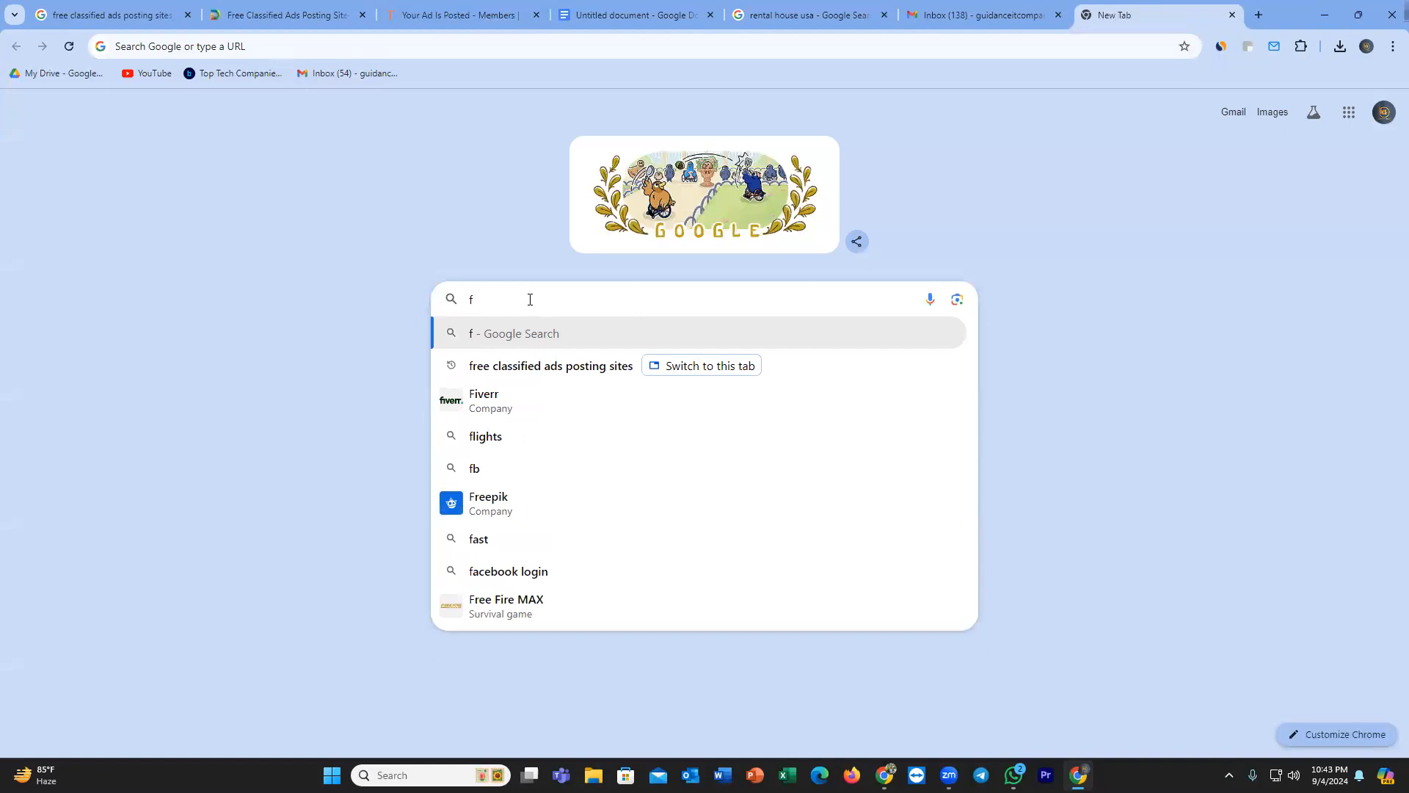
{"action": "type", "text": "un"}
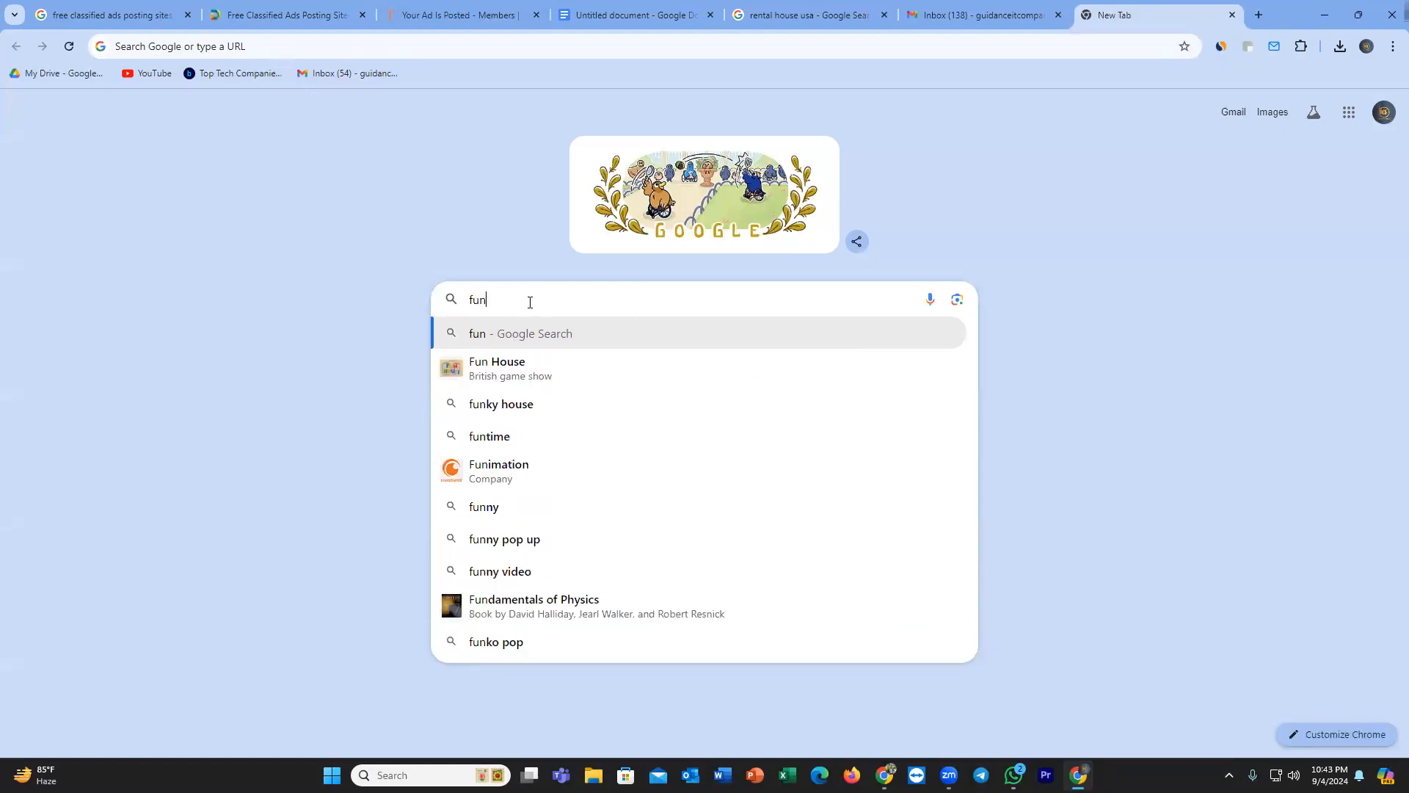
{"action": "type", "text": "k"}
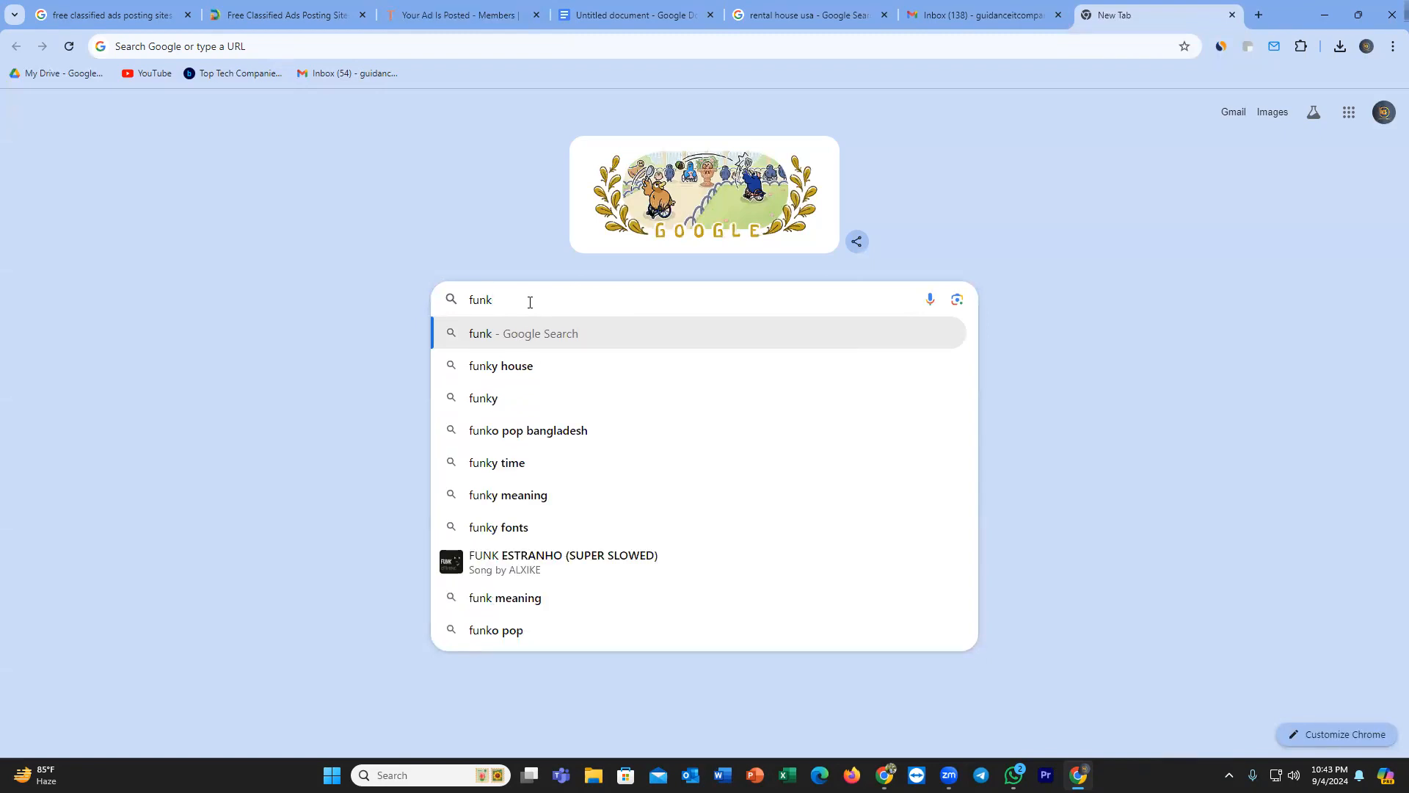
{"action": "type", "text": "y"}
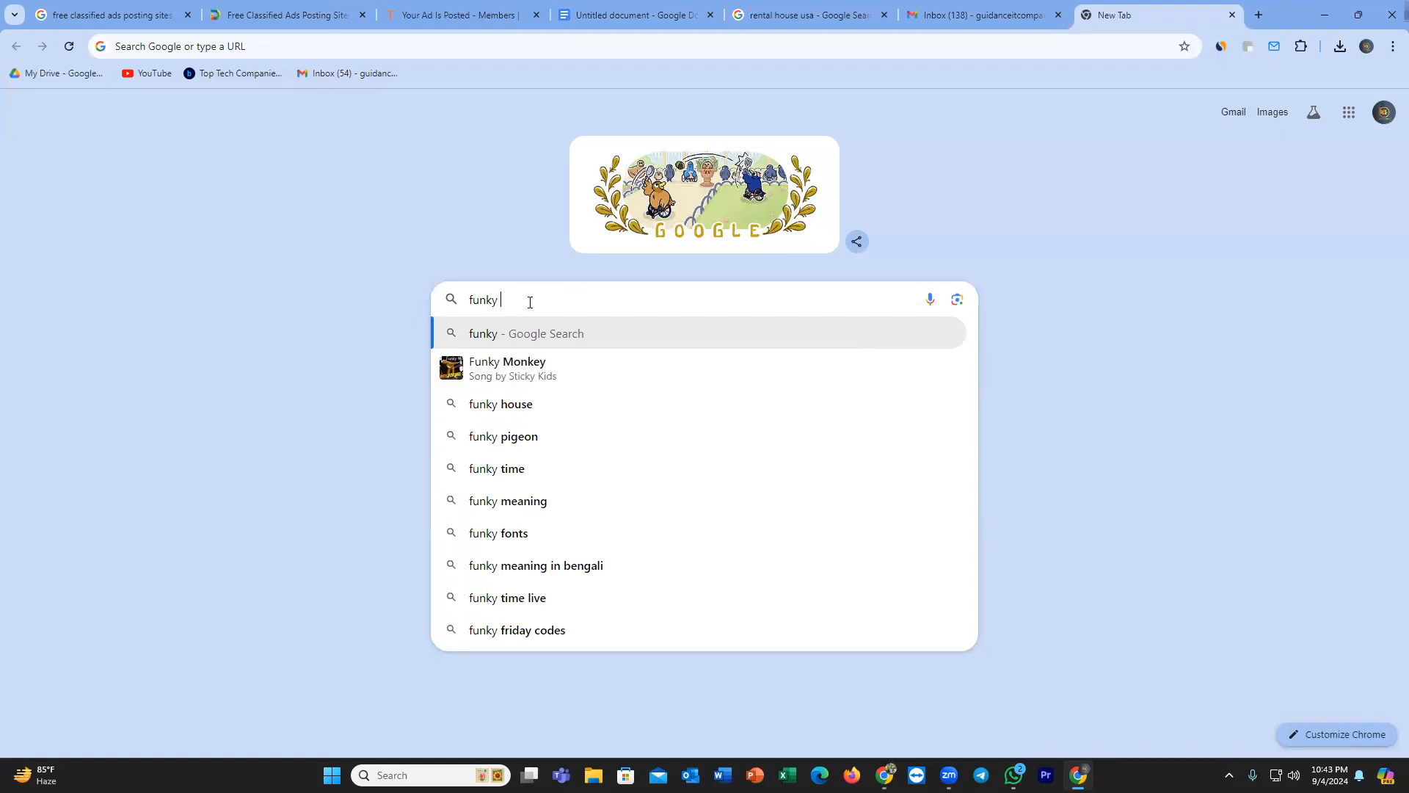
{"action": "type", "text": "free"}
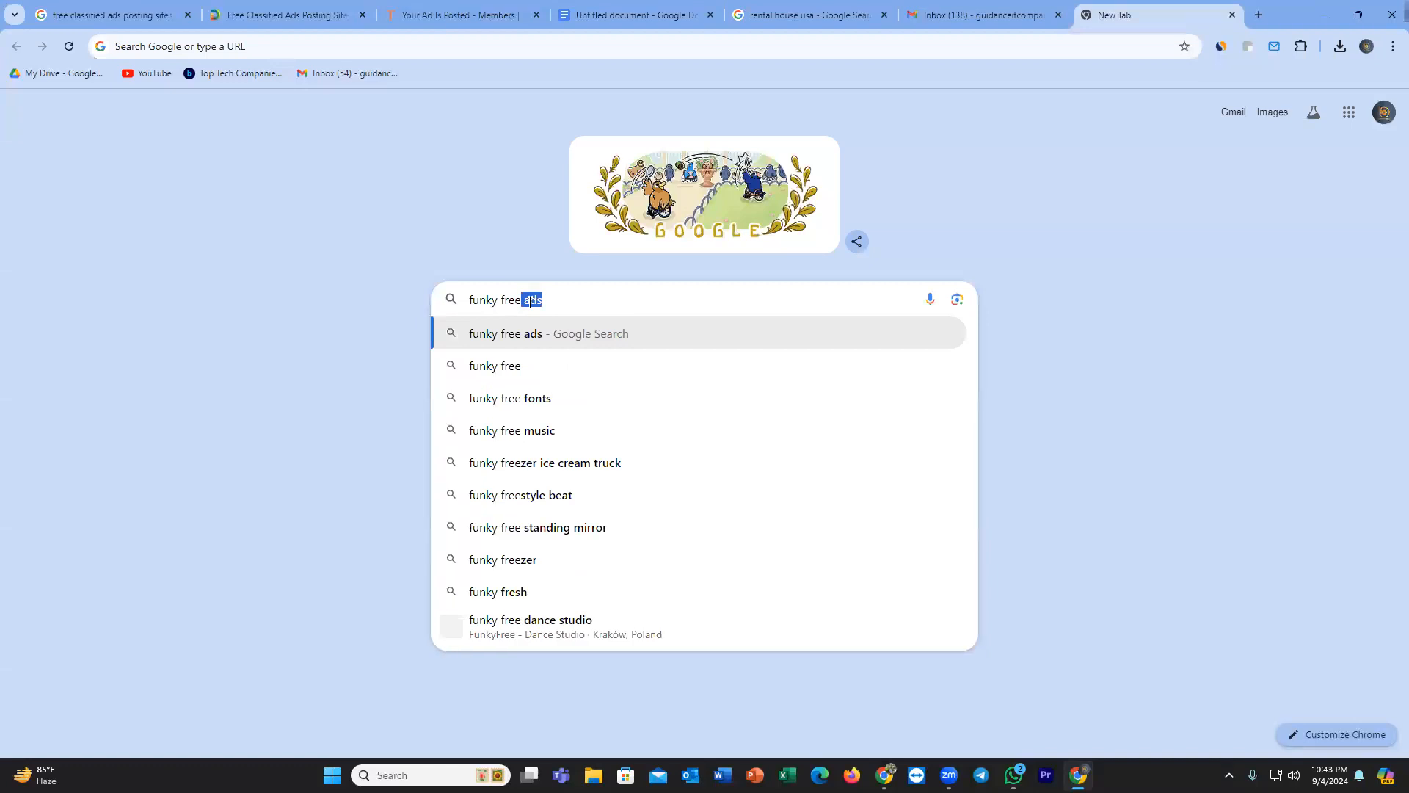
{"action": "key", "text": "Return"}
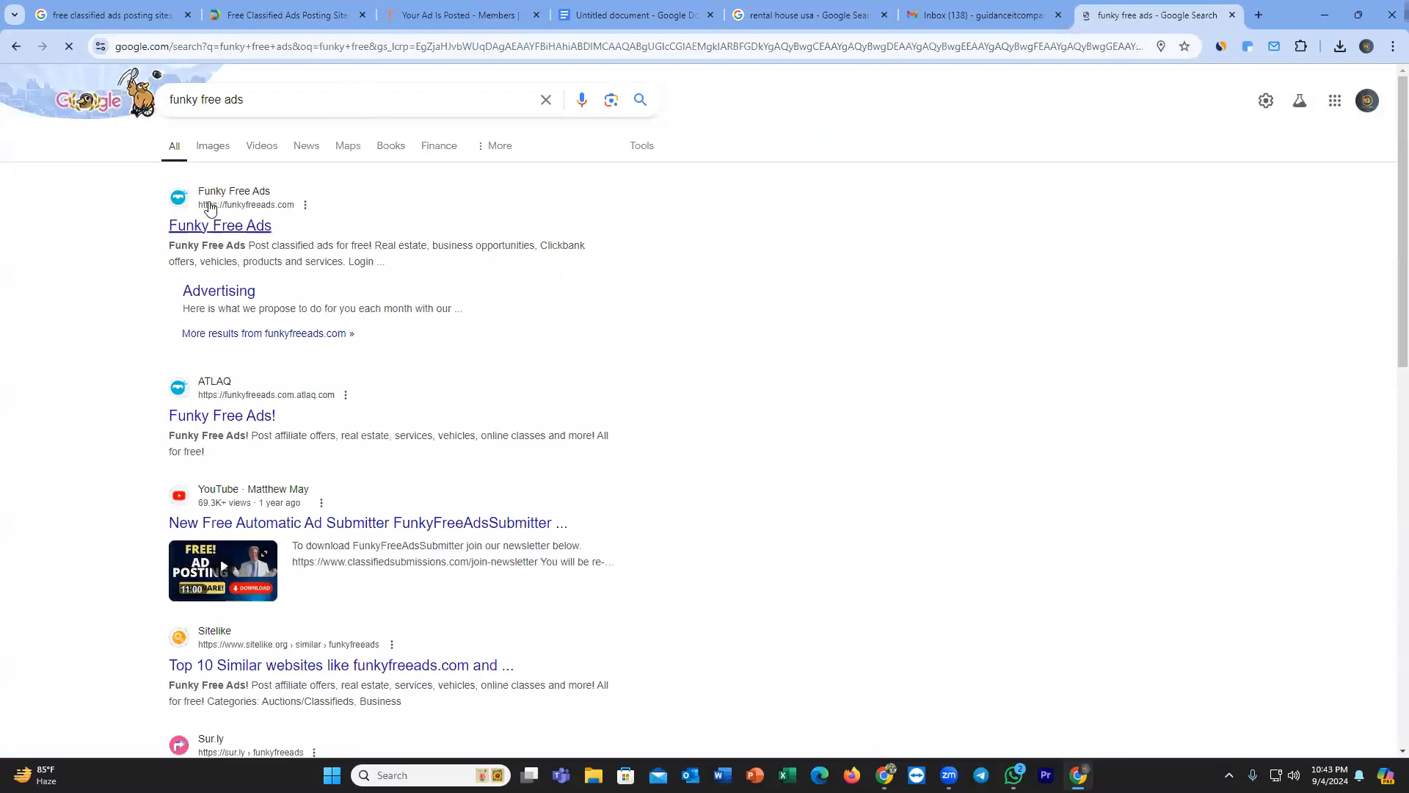
Open the Funky Free Ads site and autofill the registration form's name, e-mail and password.
{"action": "left_click", "coordinate": [236, 229]}
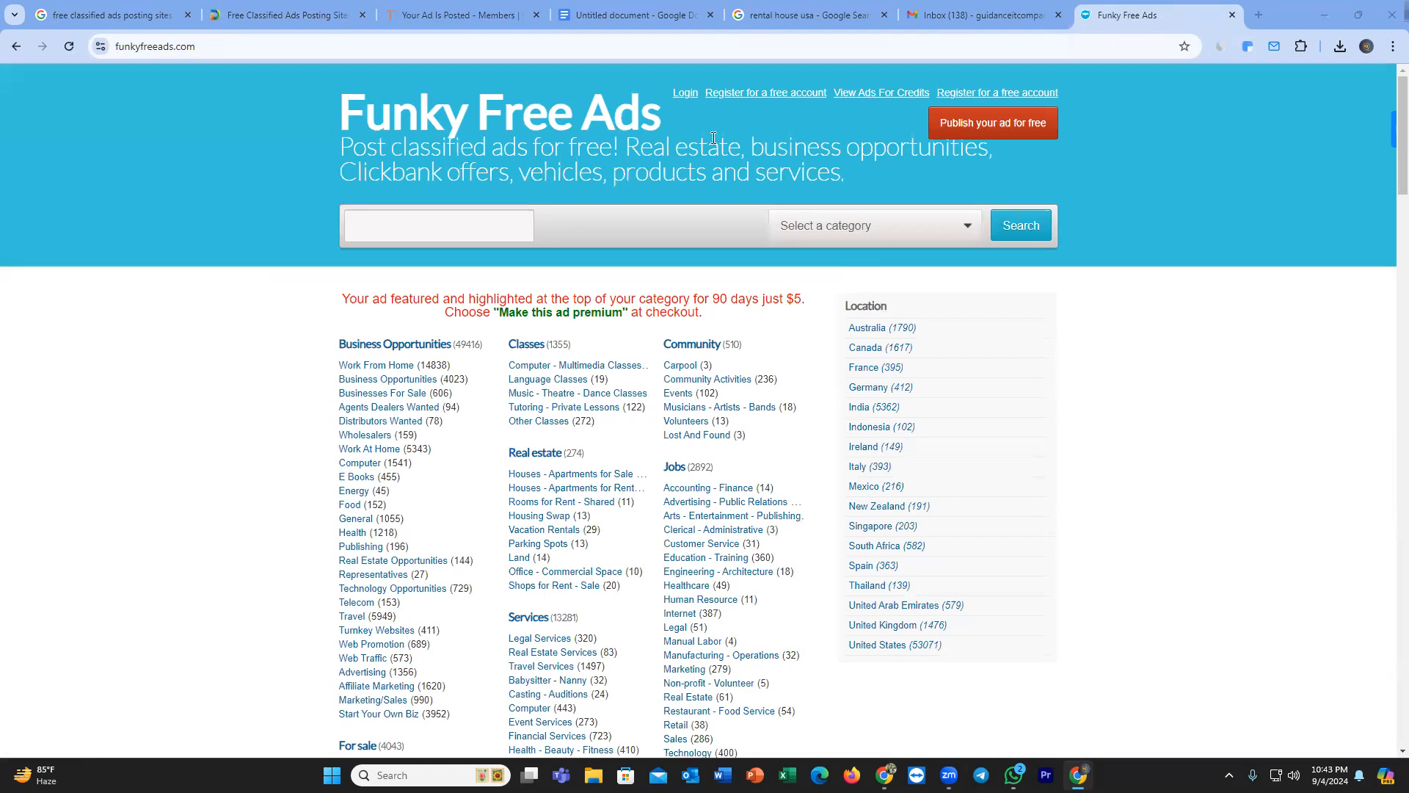
{"action": "left_click", "coordinate": [774, 101]}
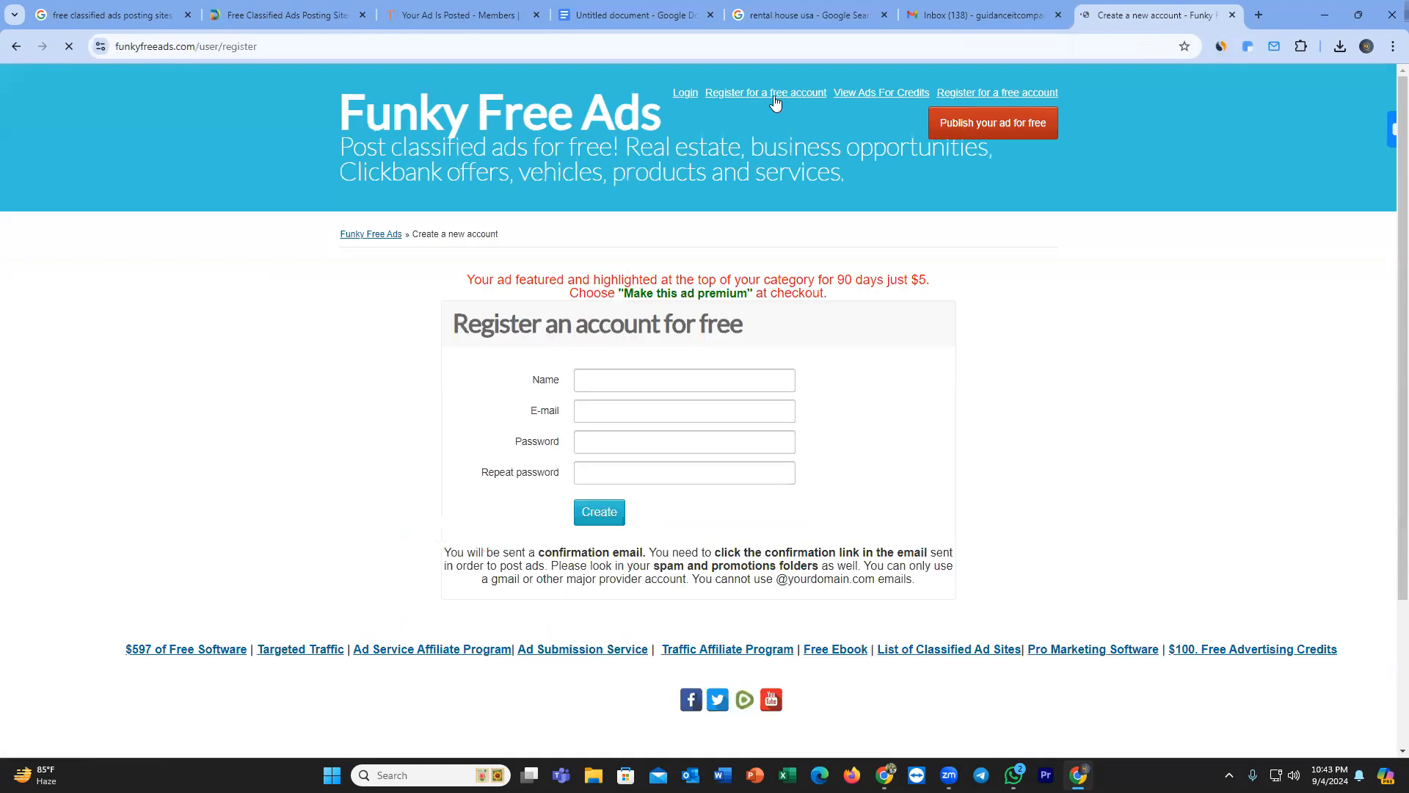
{"action": "left_click", "coordinate": [590, 384]}
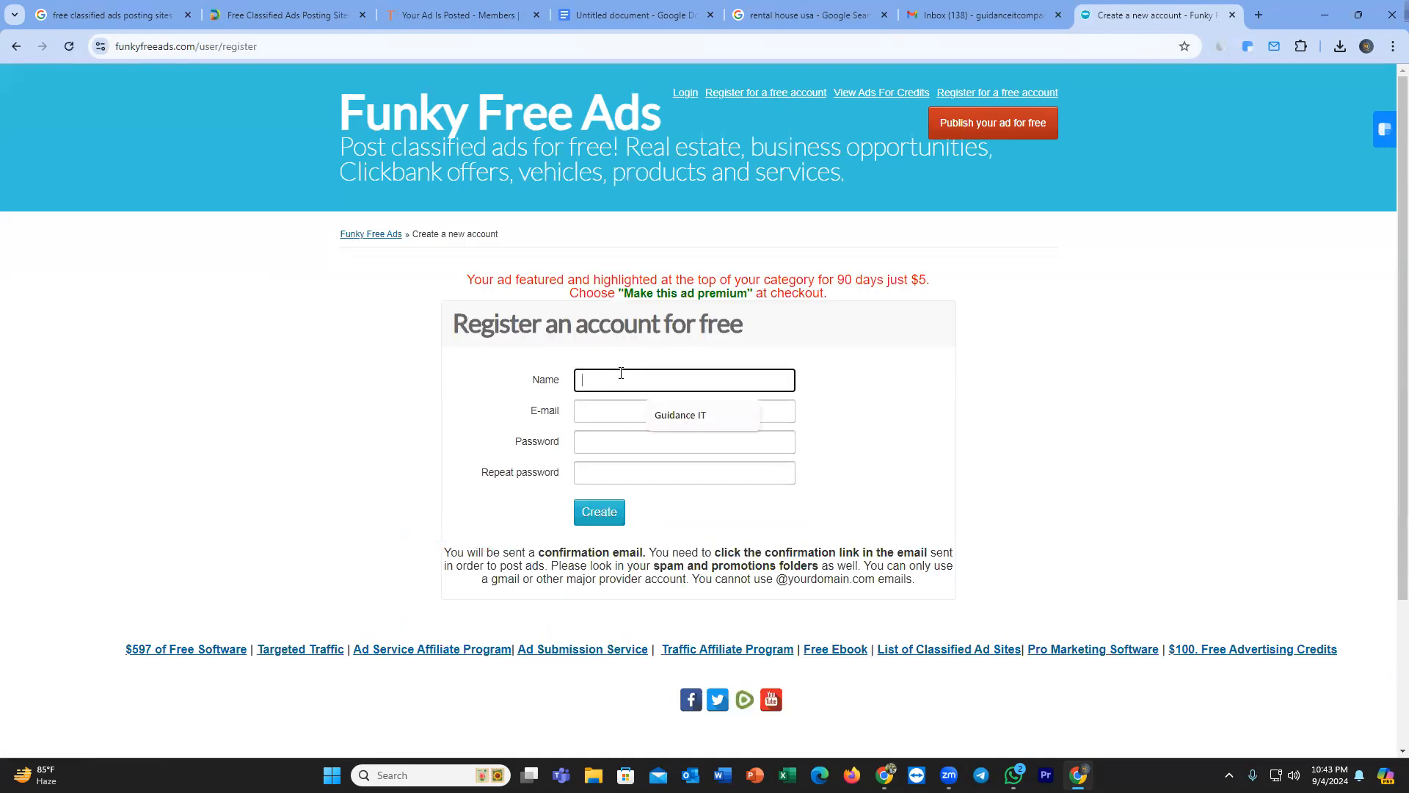
{"action": "left_click", "coordinate": [674, 417]}
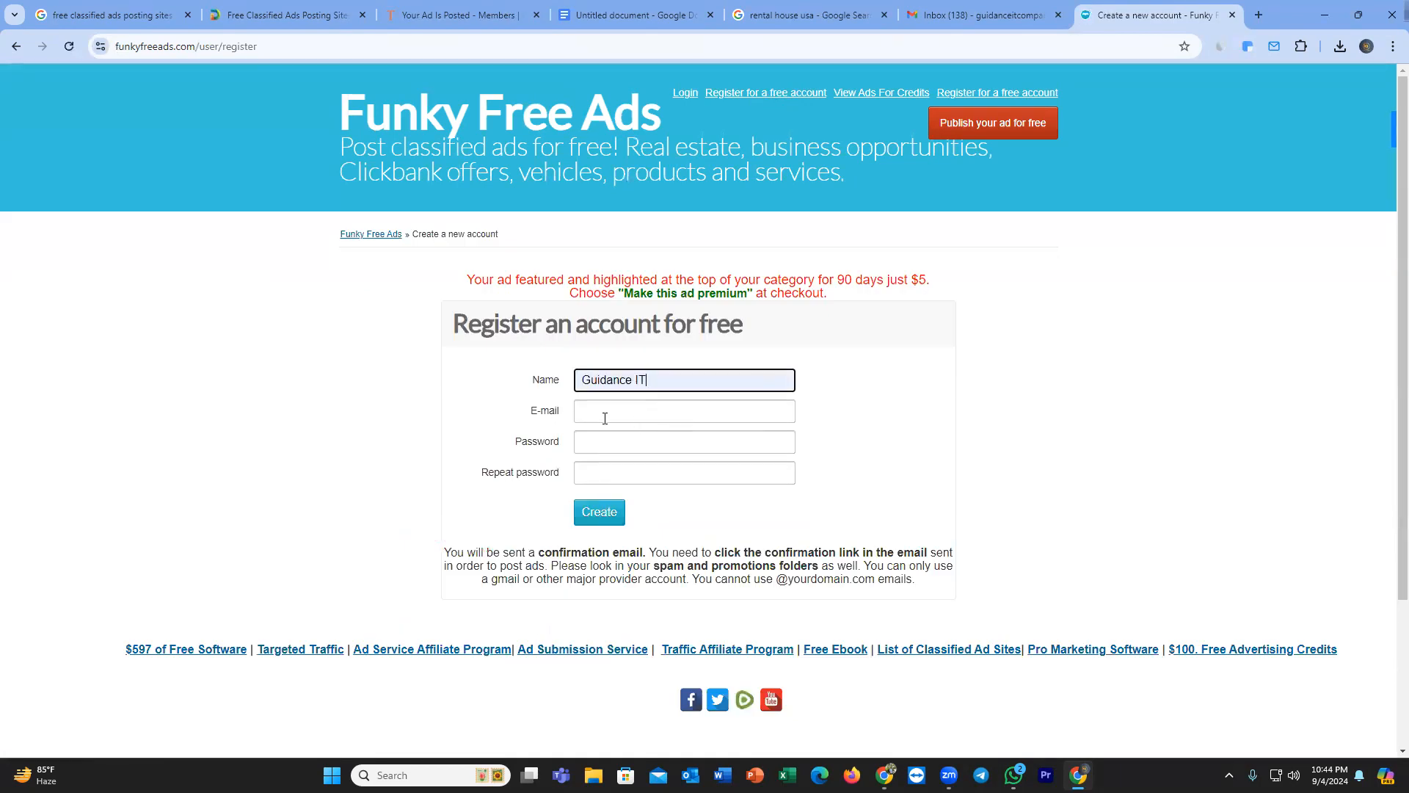
{"action": "left_click", "coordinate": [605, 418]}
{"action": "left_click", "coordinate": [670, 443]}
{"action": "left_click", "coordinate": [591, 444]}
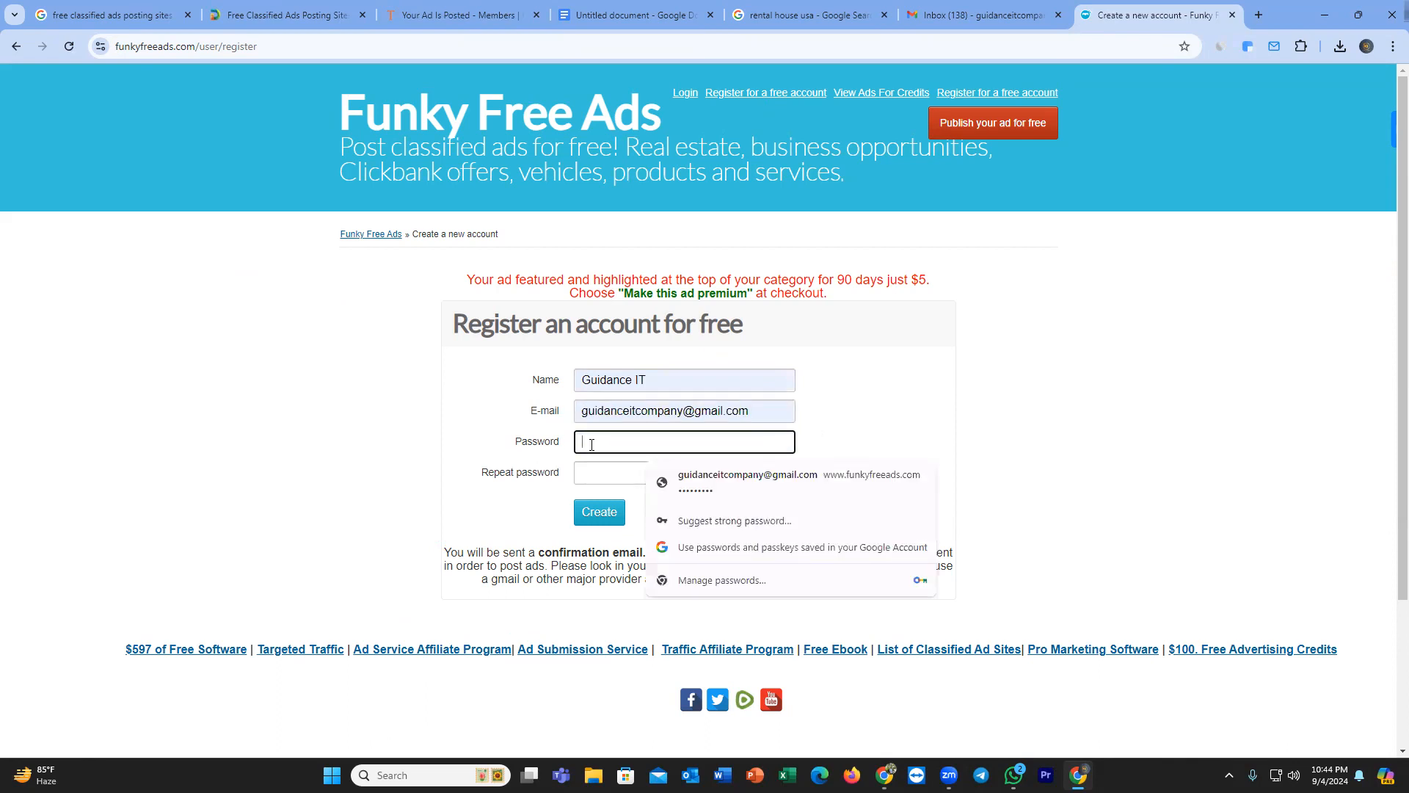
{"action": "left_click", "coordinate": [747, 482]}
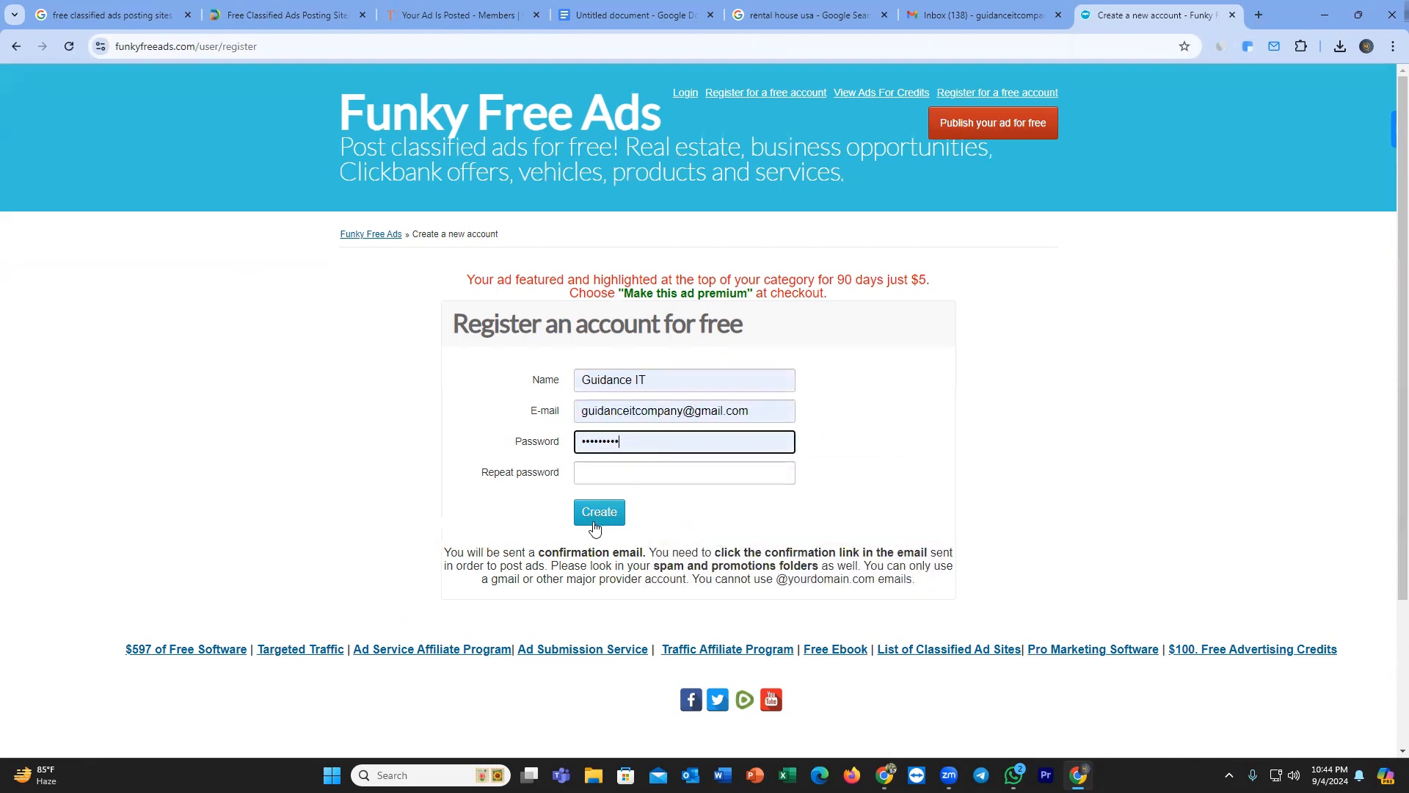
{"action": "left_click", "coordinate": [593, 472]}
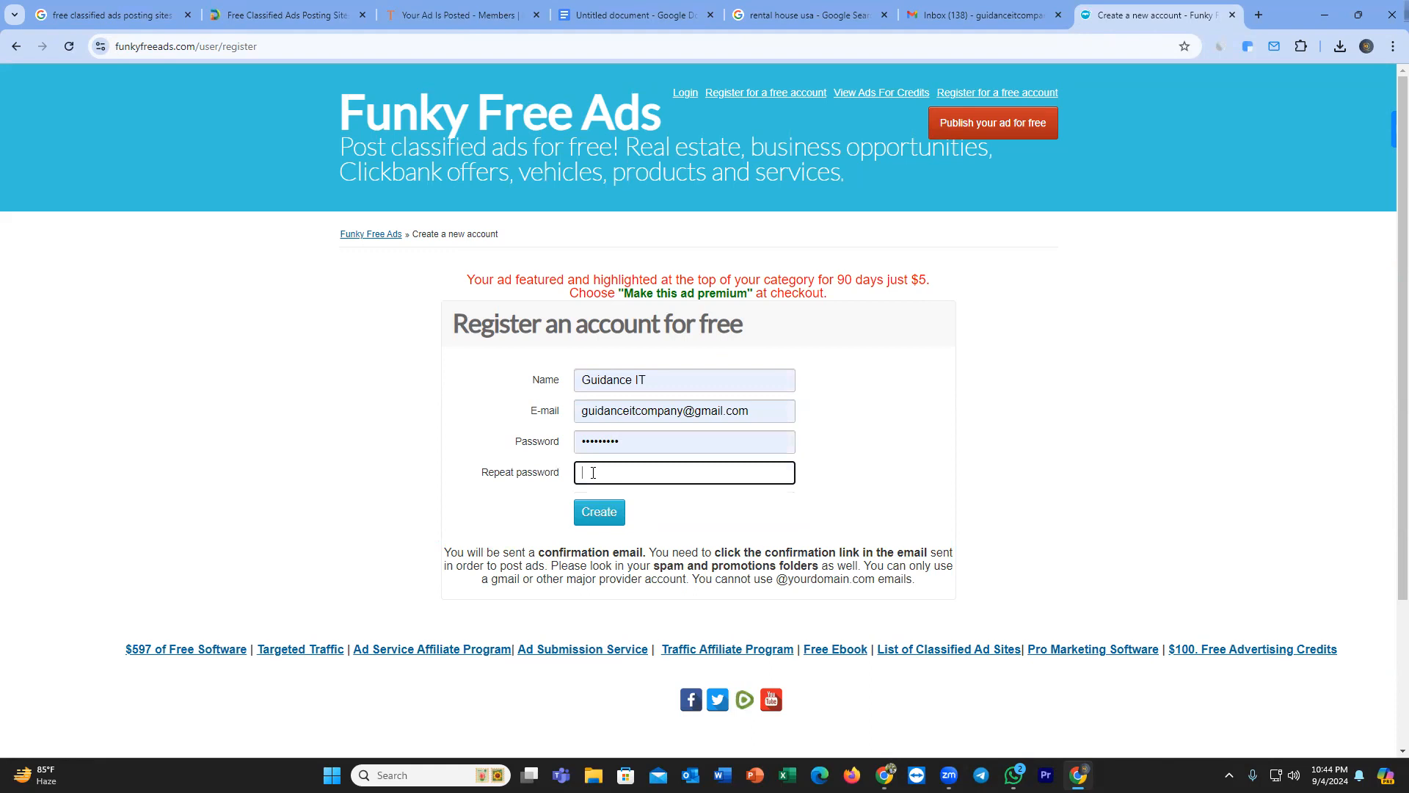
Log in with the saved credentials and Remember me, getting 'The user doesn't exist'.
{"action": "left_click", "coordinate": [684, 96]}
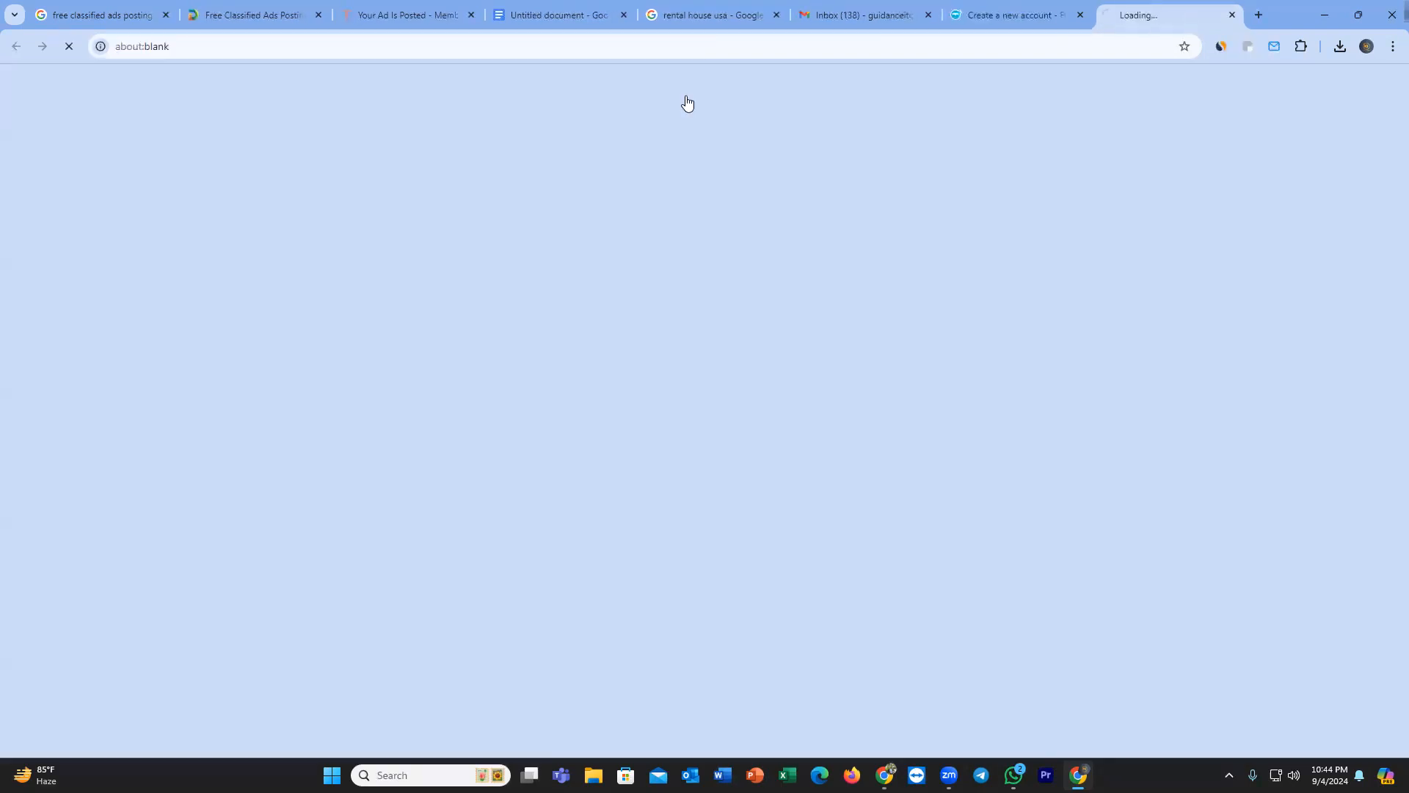
{"action": "left_click", "coordinate": [610, 381]}
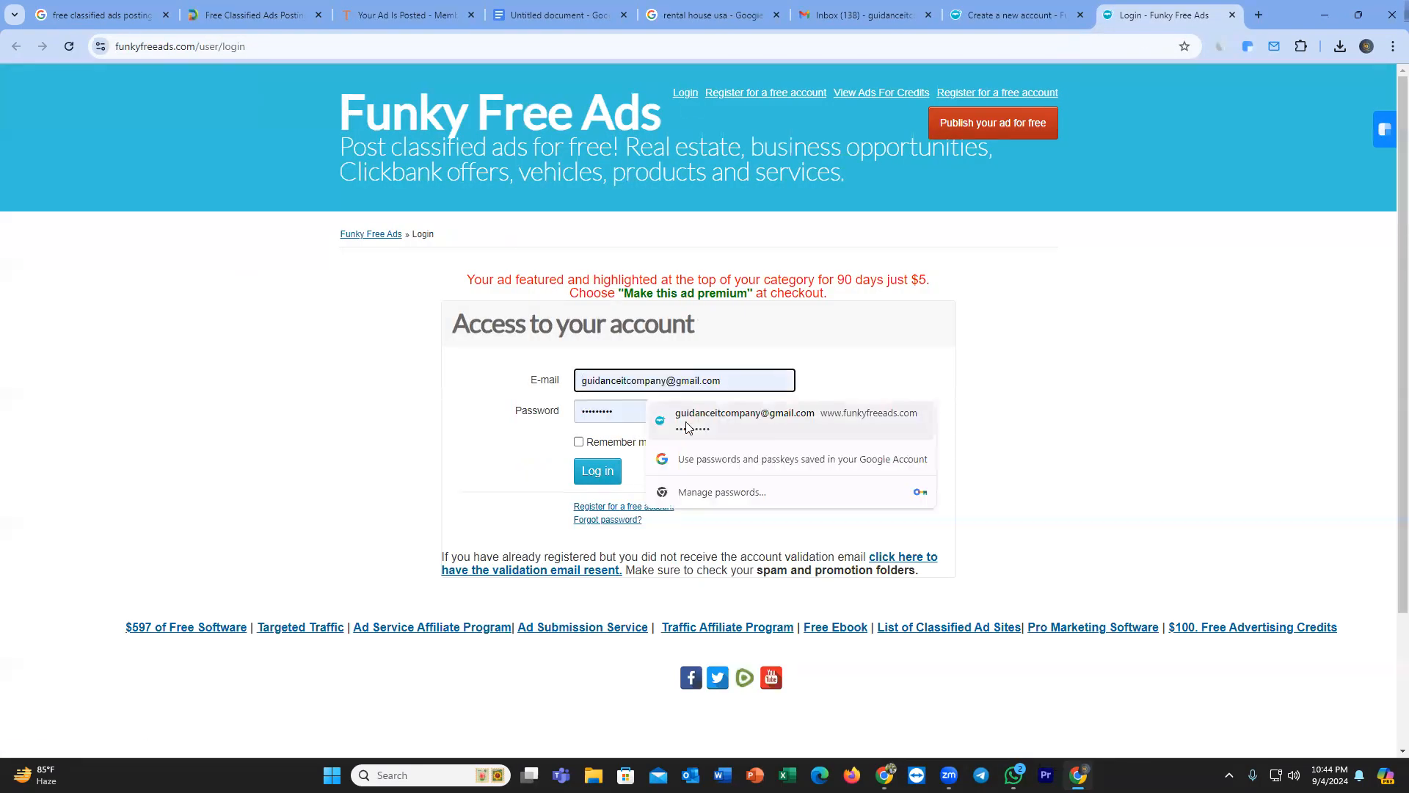
{"action": "left_click", "coordinate": [686, 422]}
{"action": "left_click", "coordinate": [579, 443]}
{"action": "left_click", "coordinate": [593, 477]}
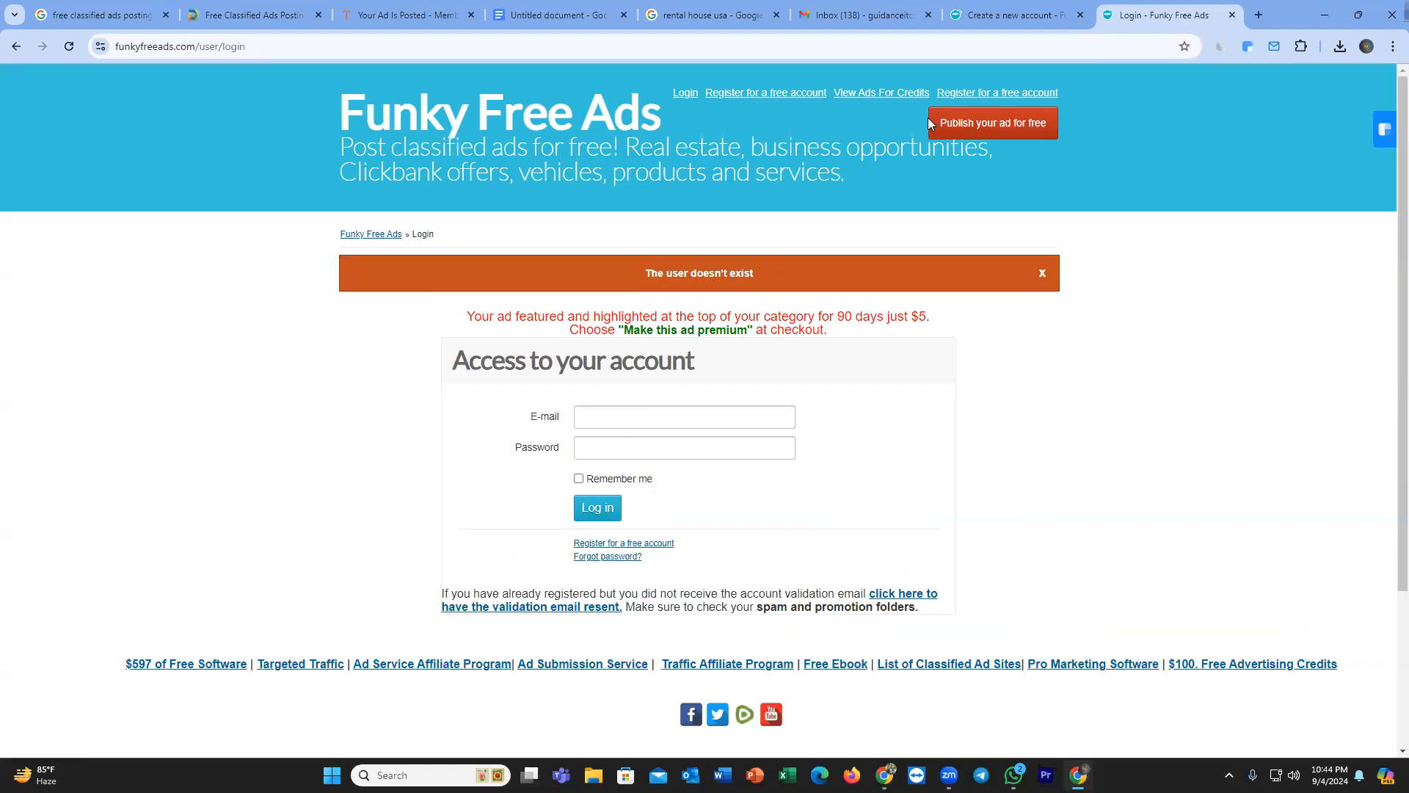
Reopen the registration page and autofill the account name and e-mail.
{"action": "left_click", "coordinate": [768, 93]}
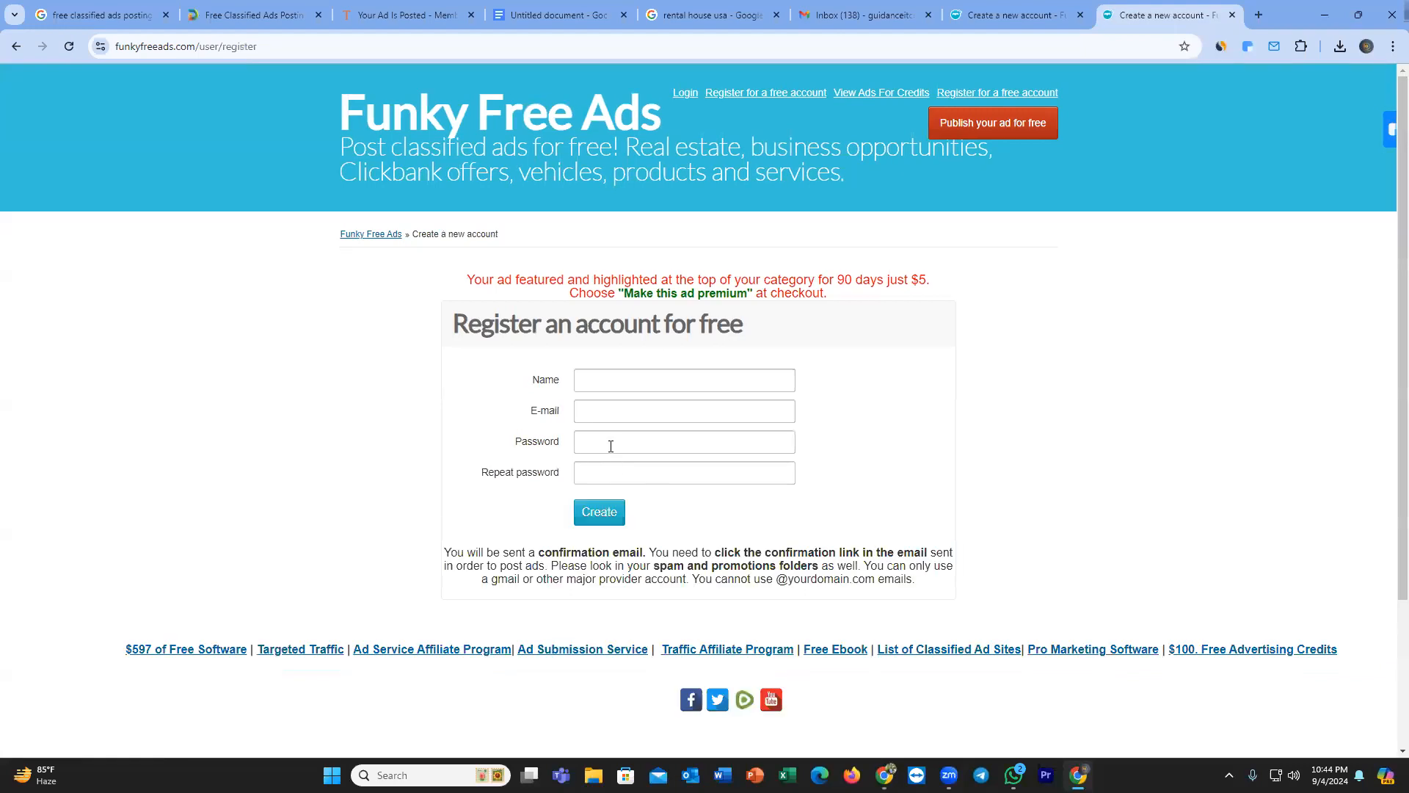
{"action": "left_click", "coordinate": [613, 382]}
{"action": "left_click", "coordinate": [672, 415]}
{"action": "left_click", "coordinate": [604, 412]}
{"action": "left_click", "coordinate": [681, 448]}
Type the new account password in both password fields and create the account.
{"action": "left_click", "coordinate": [587, 444]}
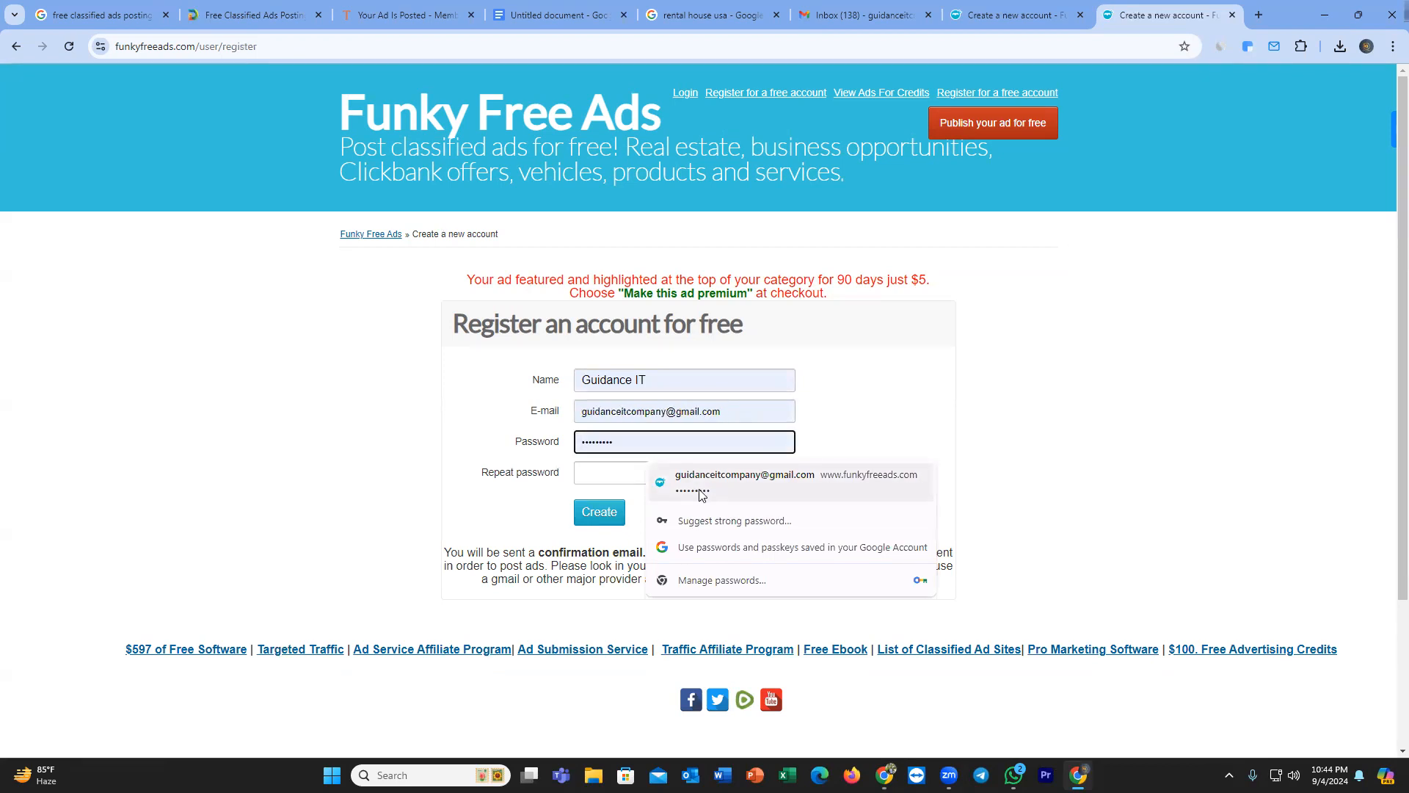
{"action": "left_click", "coordinate": [699, 496]}
{"action": "key", "text": "BackSpace"}
{"action": "key", "text": "BackSpace"}
{"action": "key", "text": "BackSpace"}
{"action": "key", "text": "BackSpace"}
{"action": "key", "text": "BackSpace"}
{"action": "key", "text": "BackSpace"}
{"action": "key", "text": "BackSpace"}
{"action": "key", "text": "BackSpace"}
{"action": "key", "text": "BackSpace"}
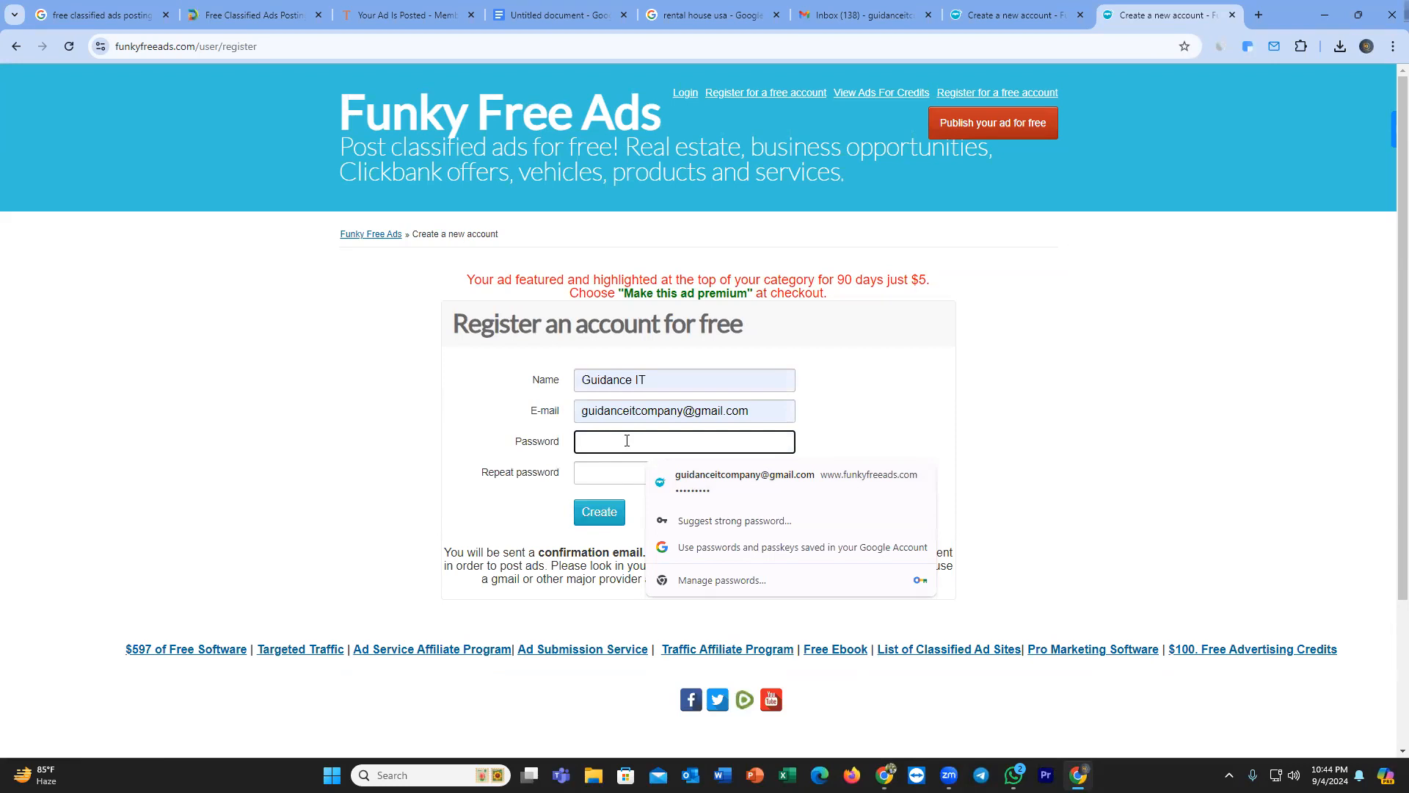
{"action": "left_click", "coordinate": [612, 473]}
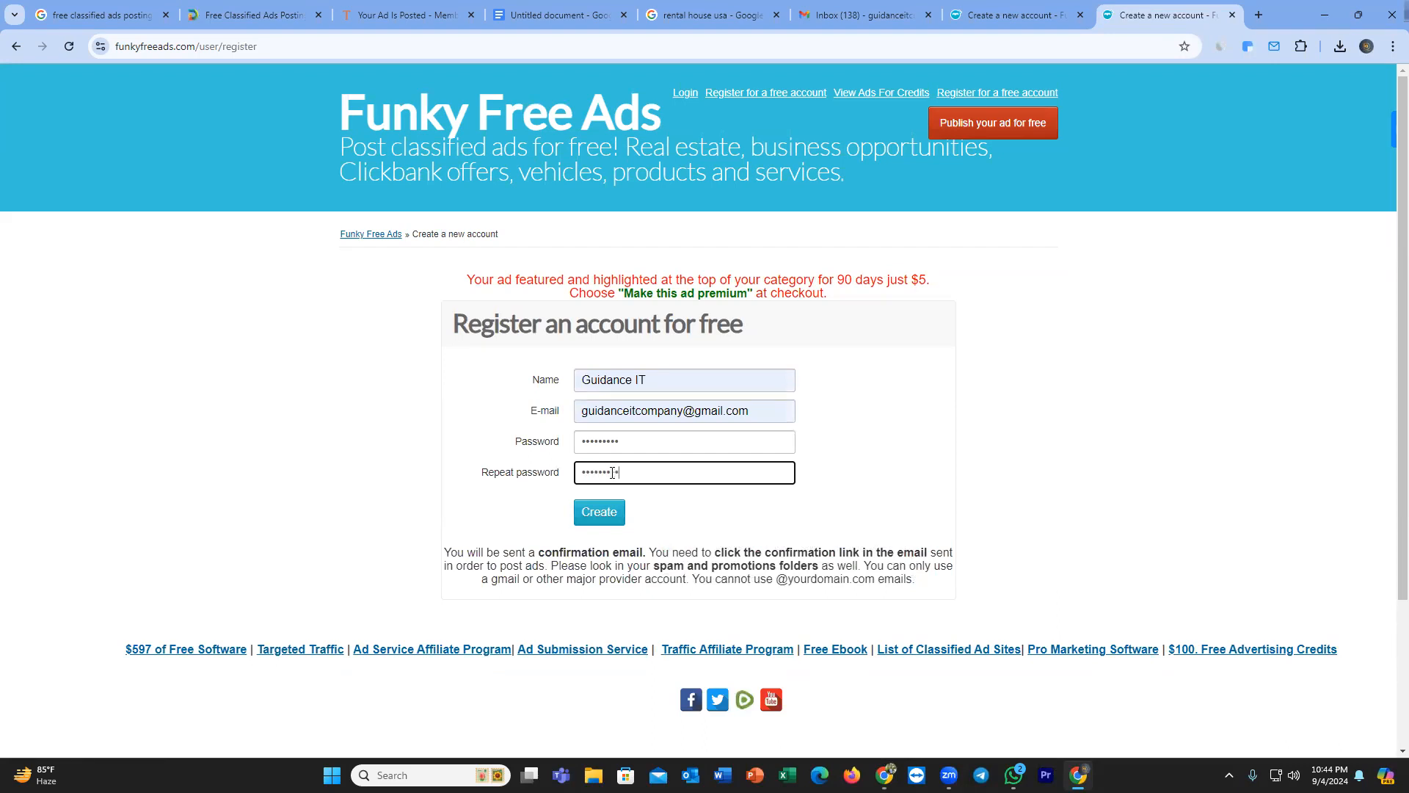
{"action": "left_click", "coordinate": [590, 508]}
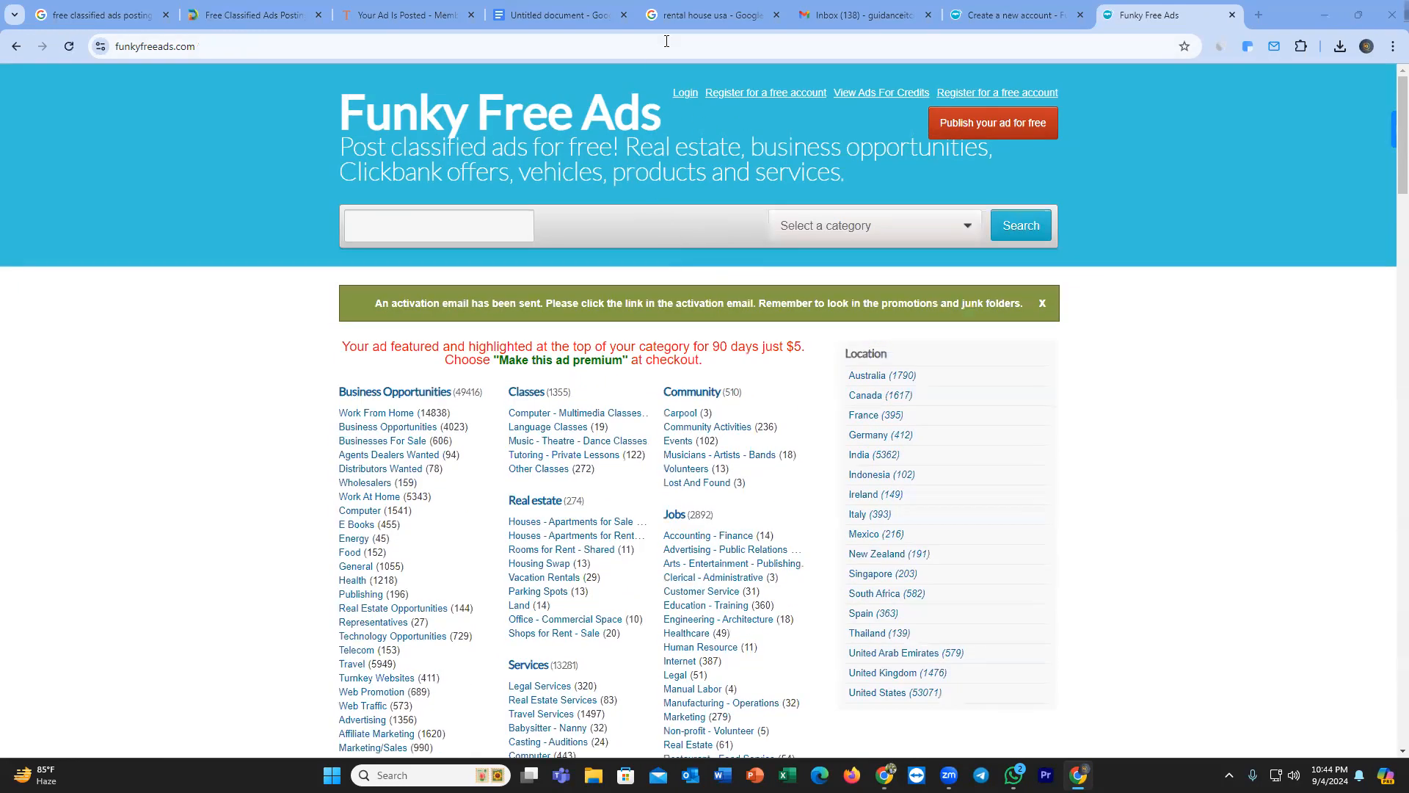
Reload the Gmail inbox, then return to the Funky Free Ads tab.
{"action": "left_click", "coordinate": [866, 14]}
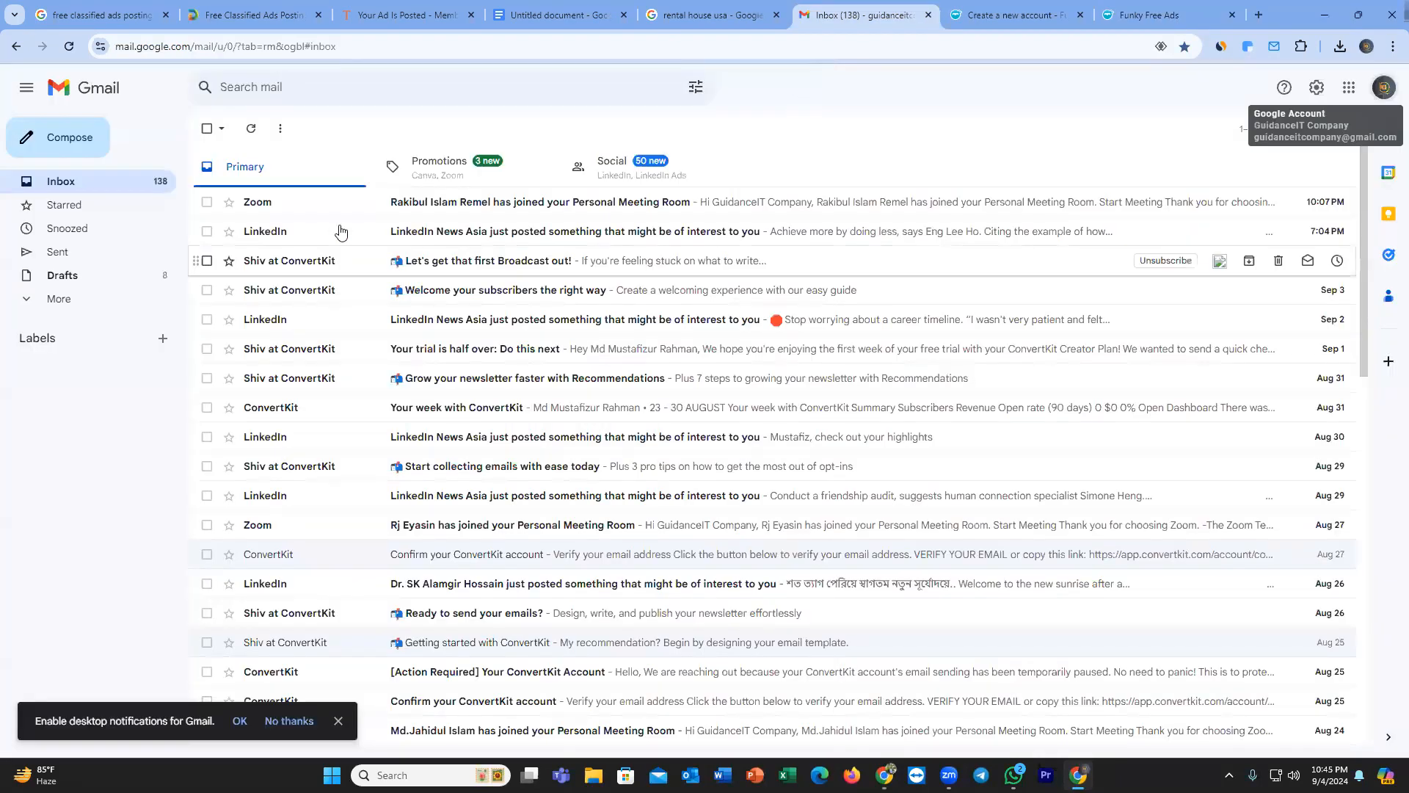
{"action": "right_click", "coordinate": [496, 105]}
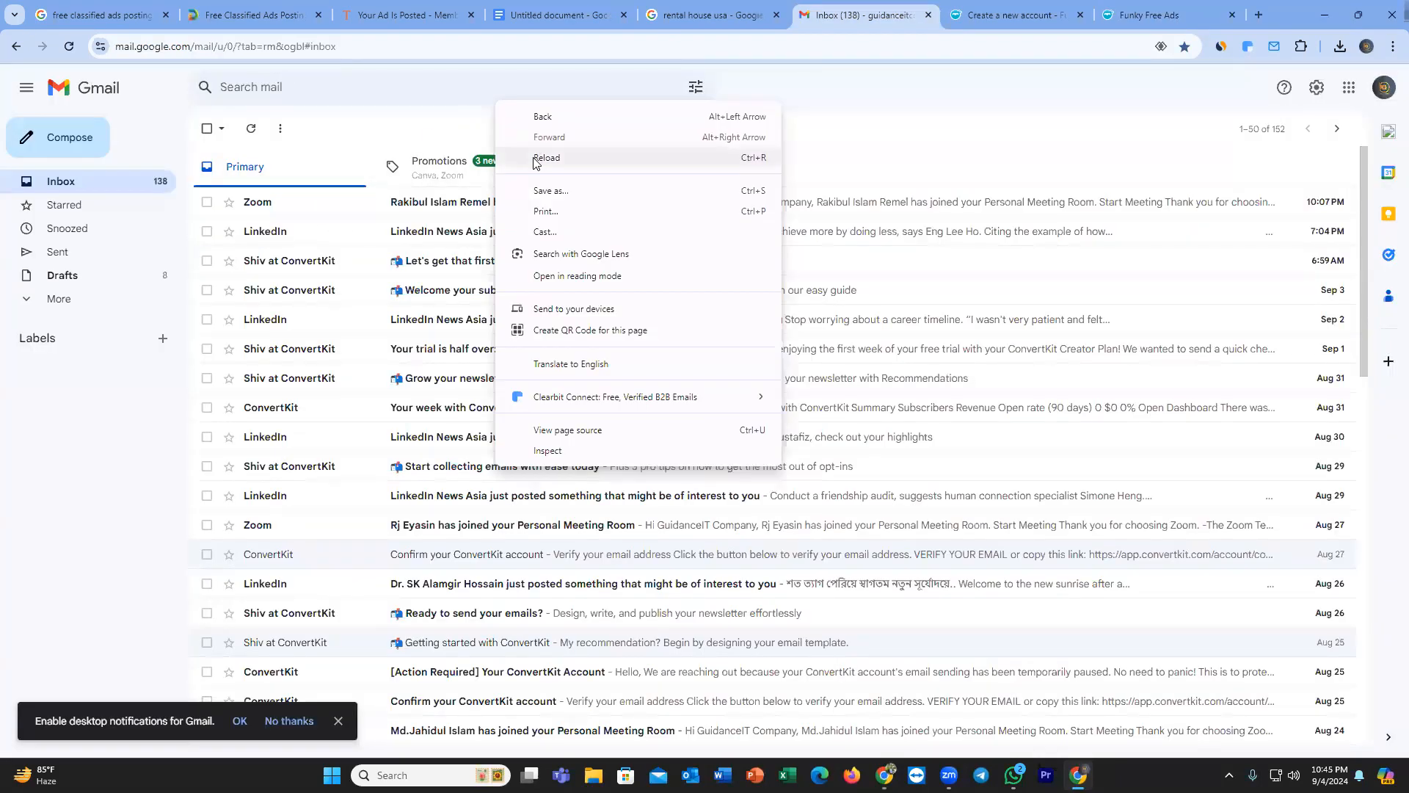
{"action": "left_click", "coordinate": [514, 156]}
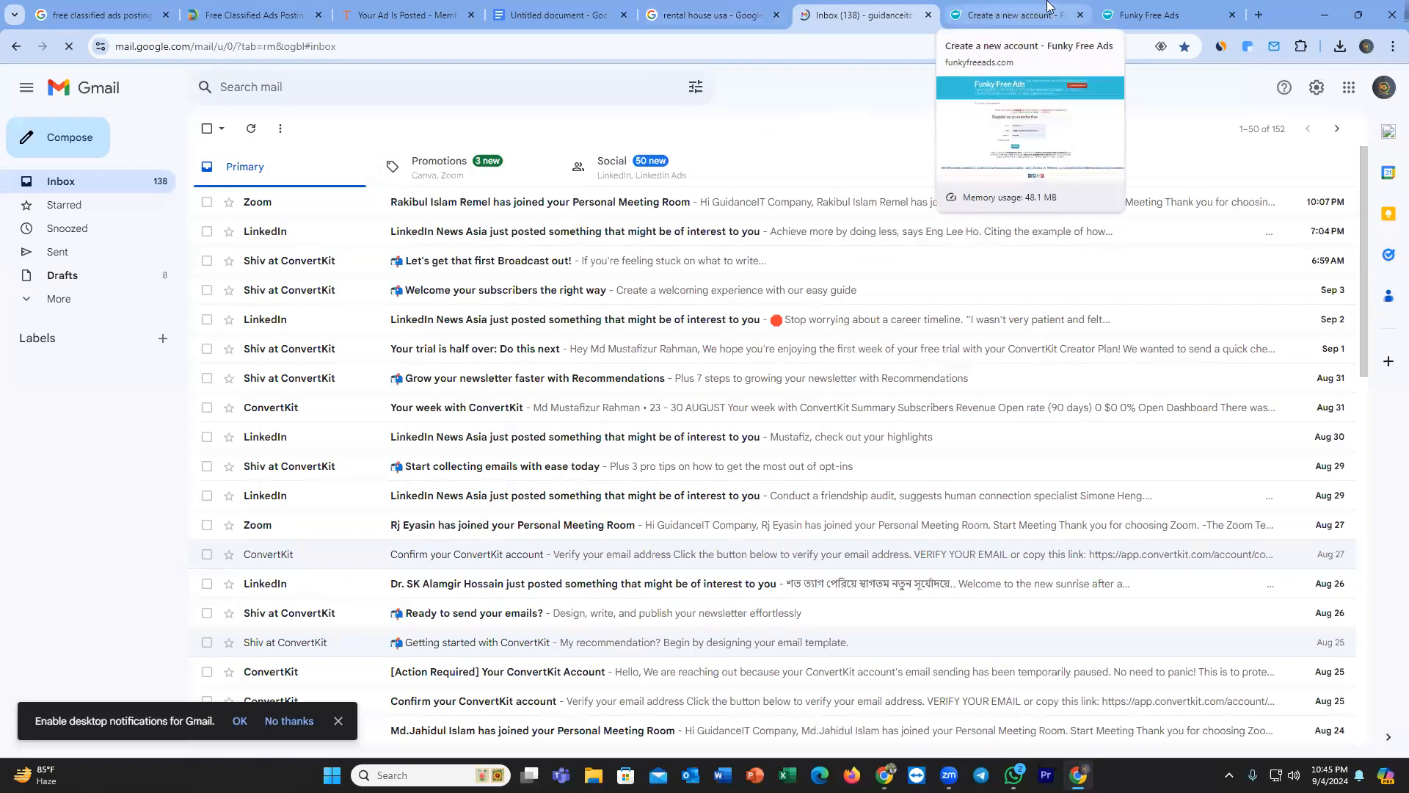
{"action": "left_click", "coordinate": [1139, 5]}
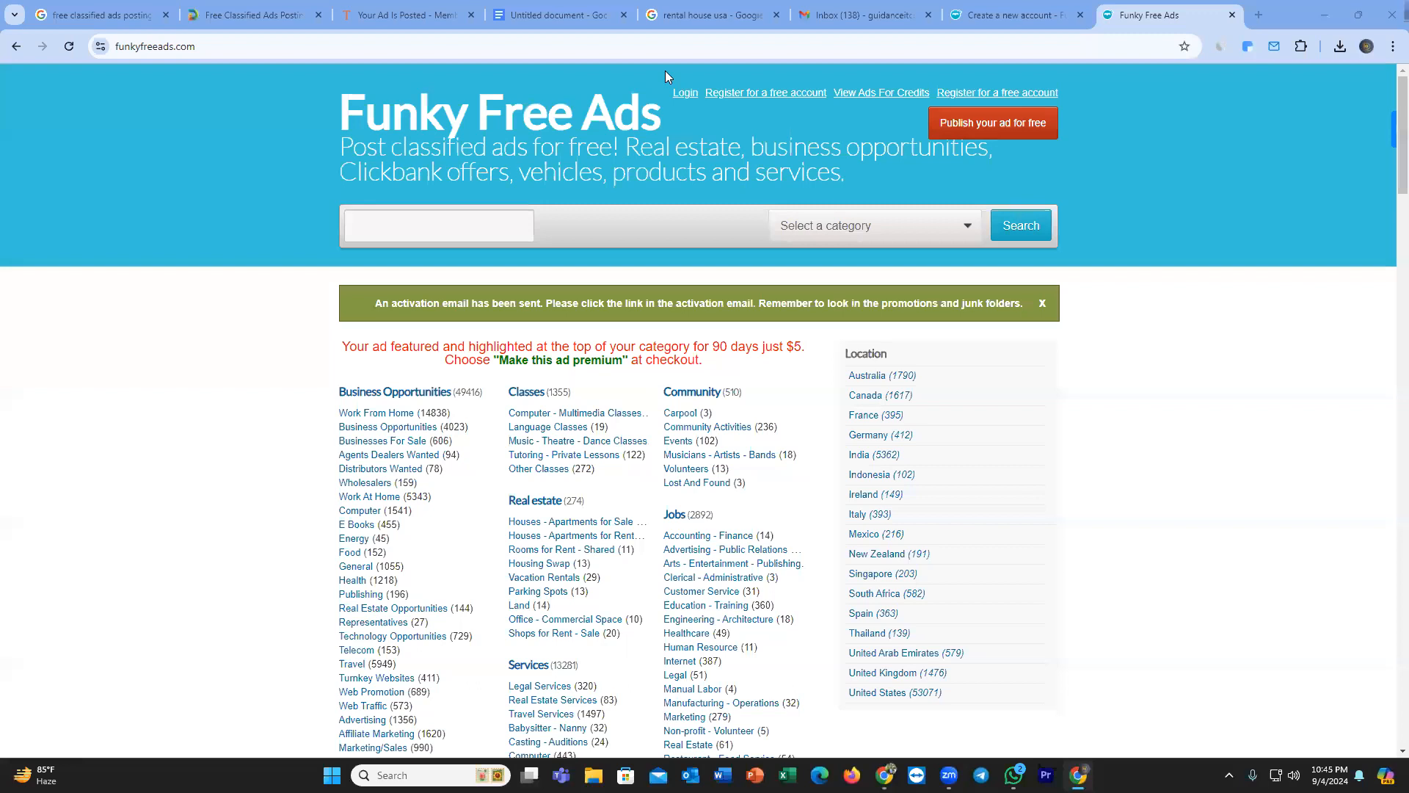
Log in to the new account with the autofilled details, getting 'The user has not been validated yet'.
{"action": "scroll", "coordinate": [689, 355], "scroll_direction": "down", "scroll_amount": 2}
{"action": "scroll", "coordinate": [690, 354], "scroll_direction": "up", "scroll_amount": 2}
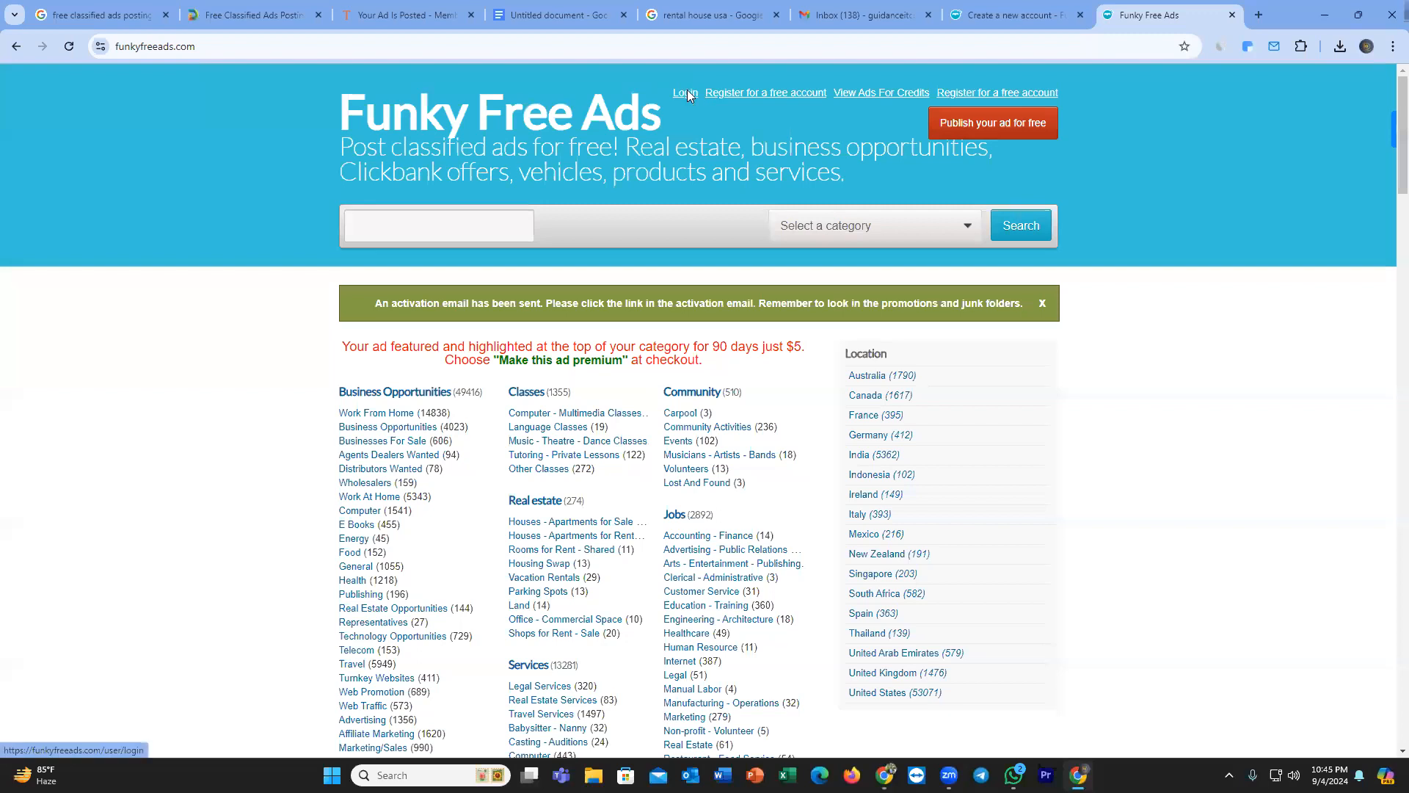
{"action": "left_click", "coordinate": [687, 90]}
{"action": "left_click", "coordinate": [594, 480]}
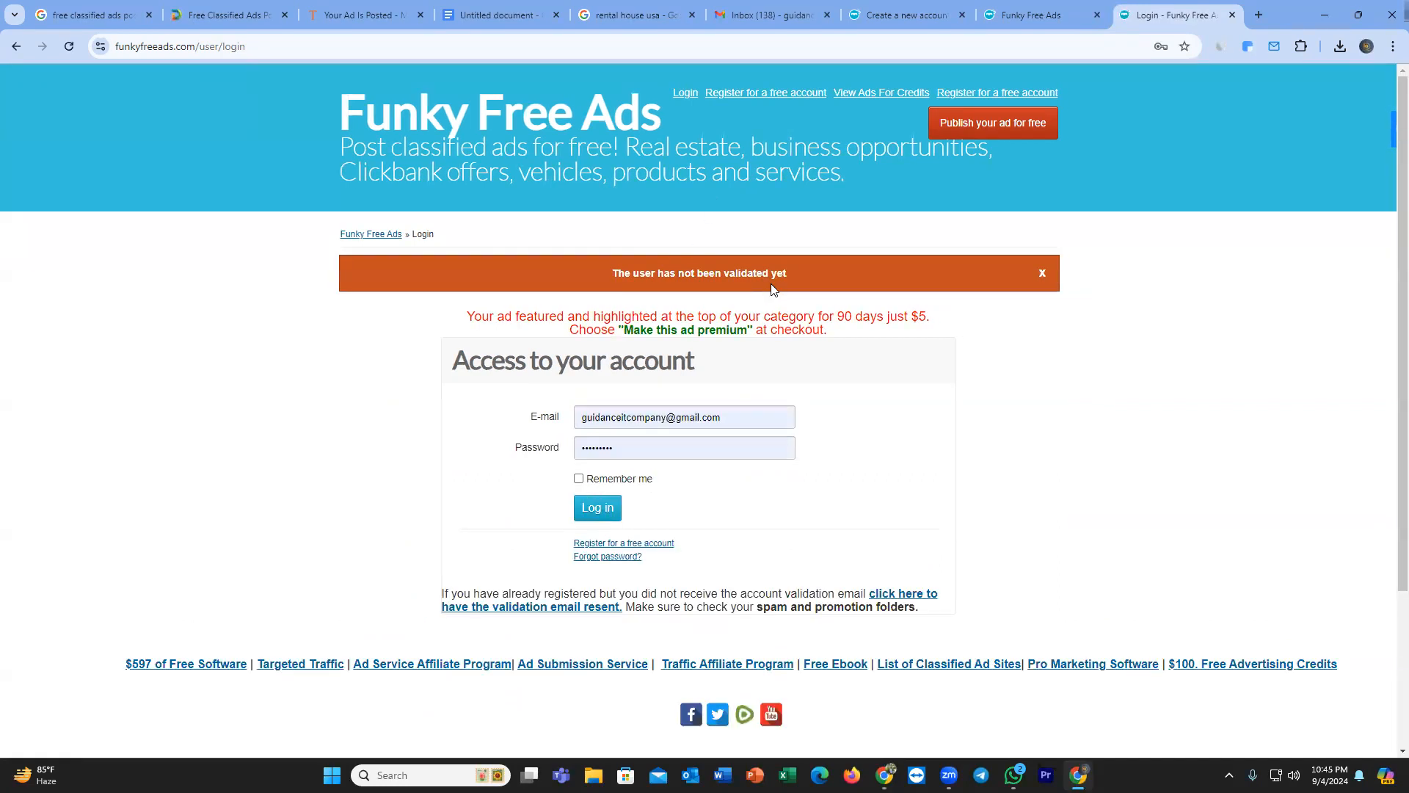
Reload Gmail, open the Funky Free Ads email in Spam and follow its activation link.
{"action": "left_click", "coordinate": [776, 14]}
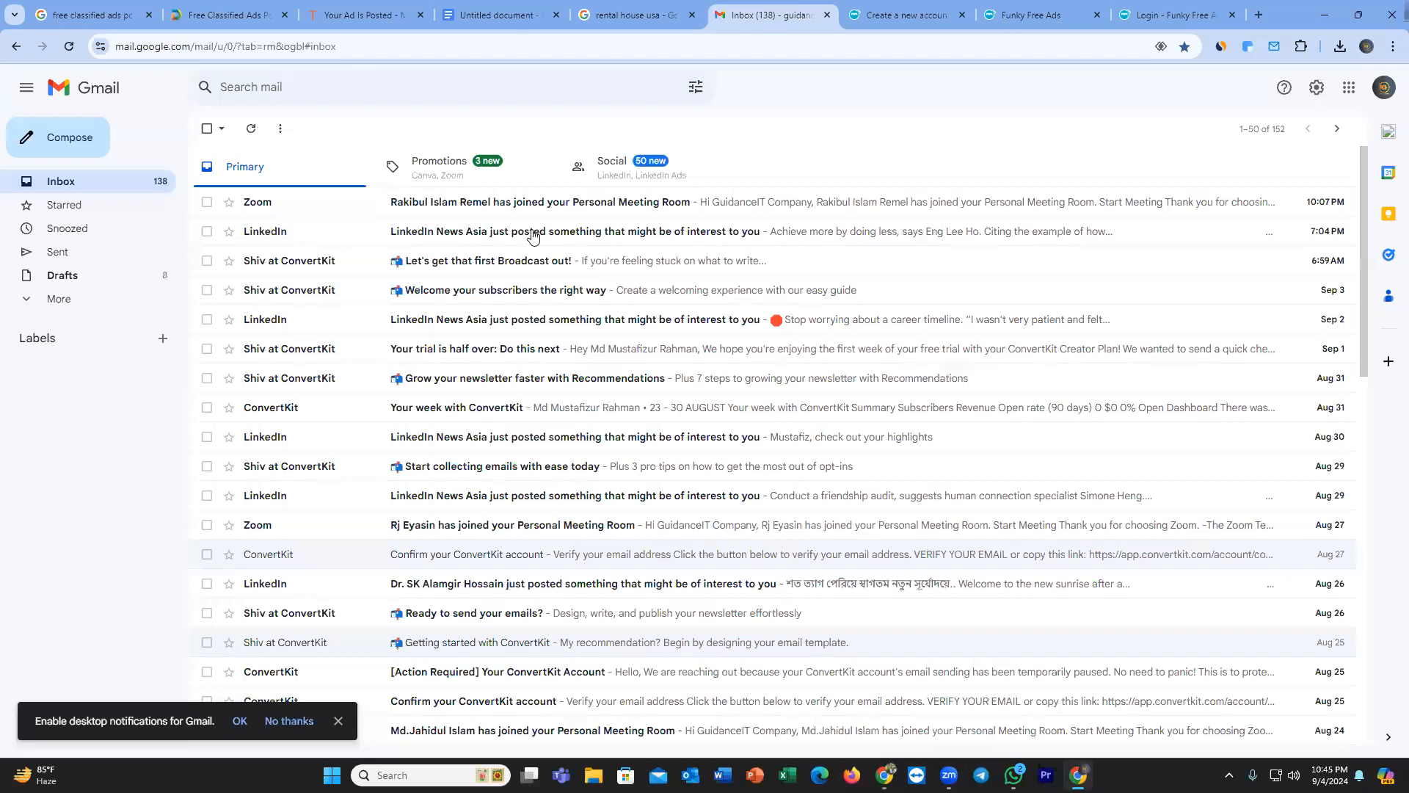
{"action": "right_click", "coordinate": [819, 158]}
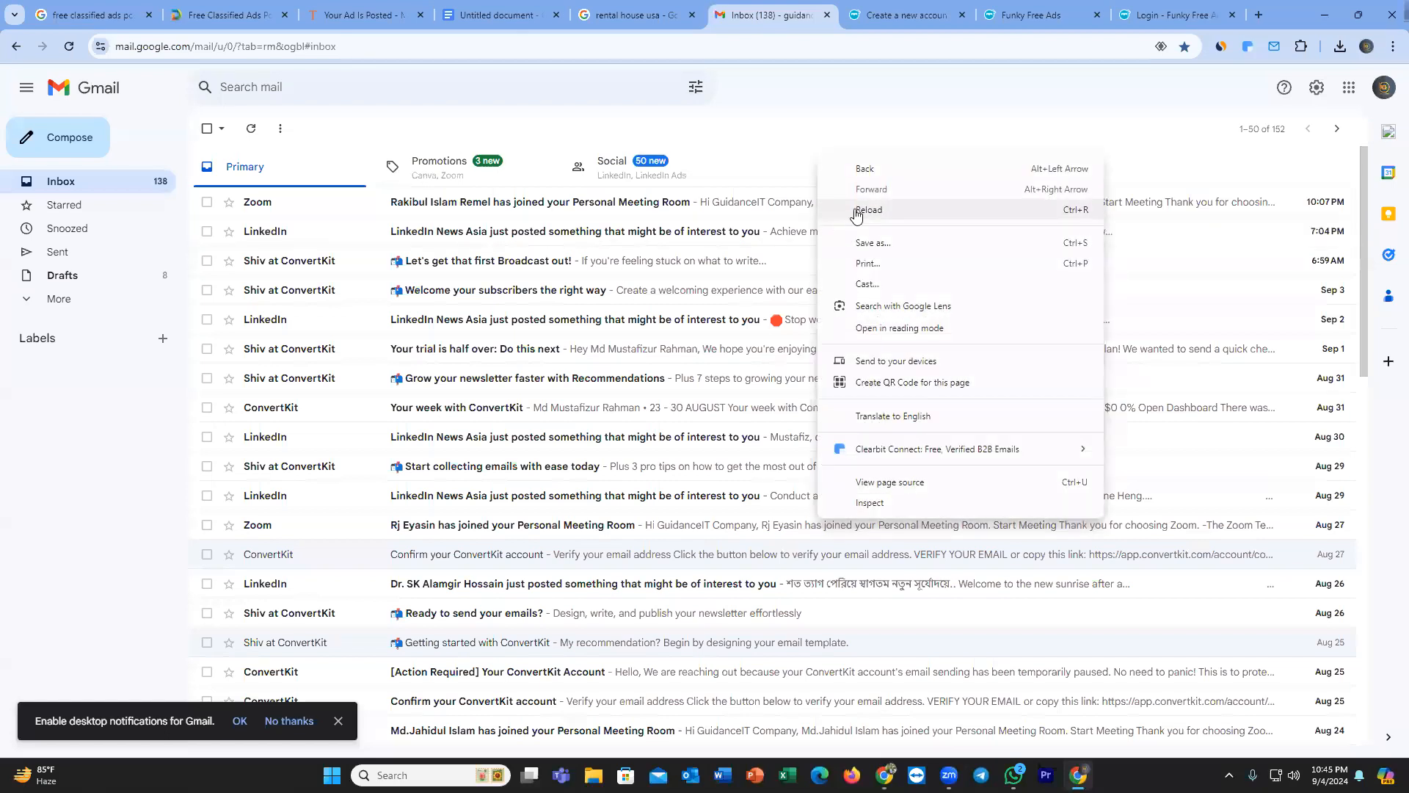
{"action": "left_click", "coordinate": [856, 211]}
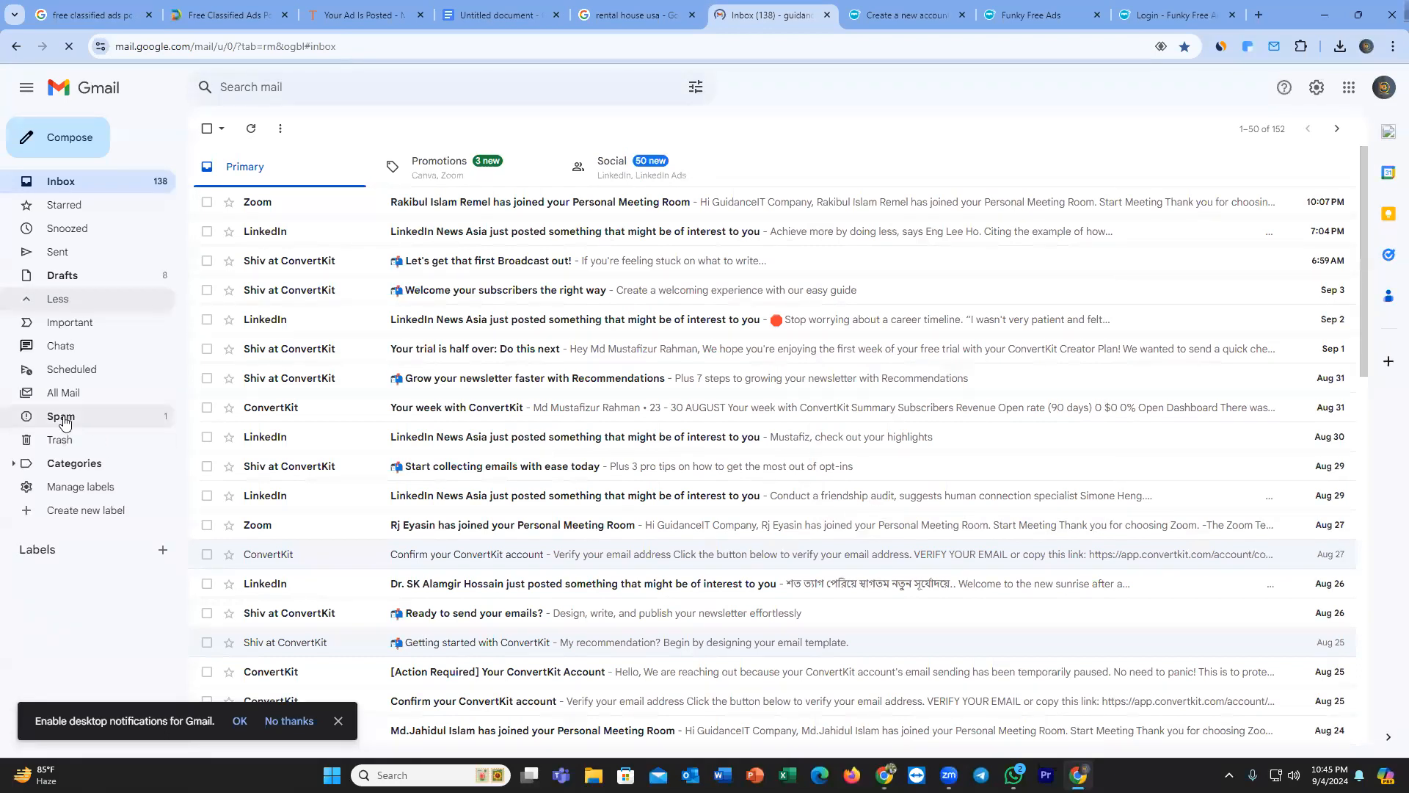
{"action": "left_click", "coordinate": [63, 417]}
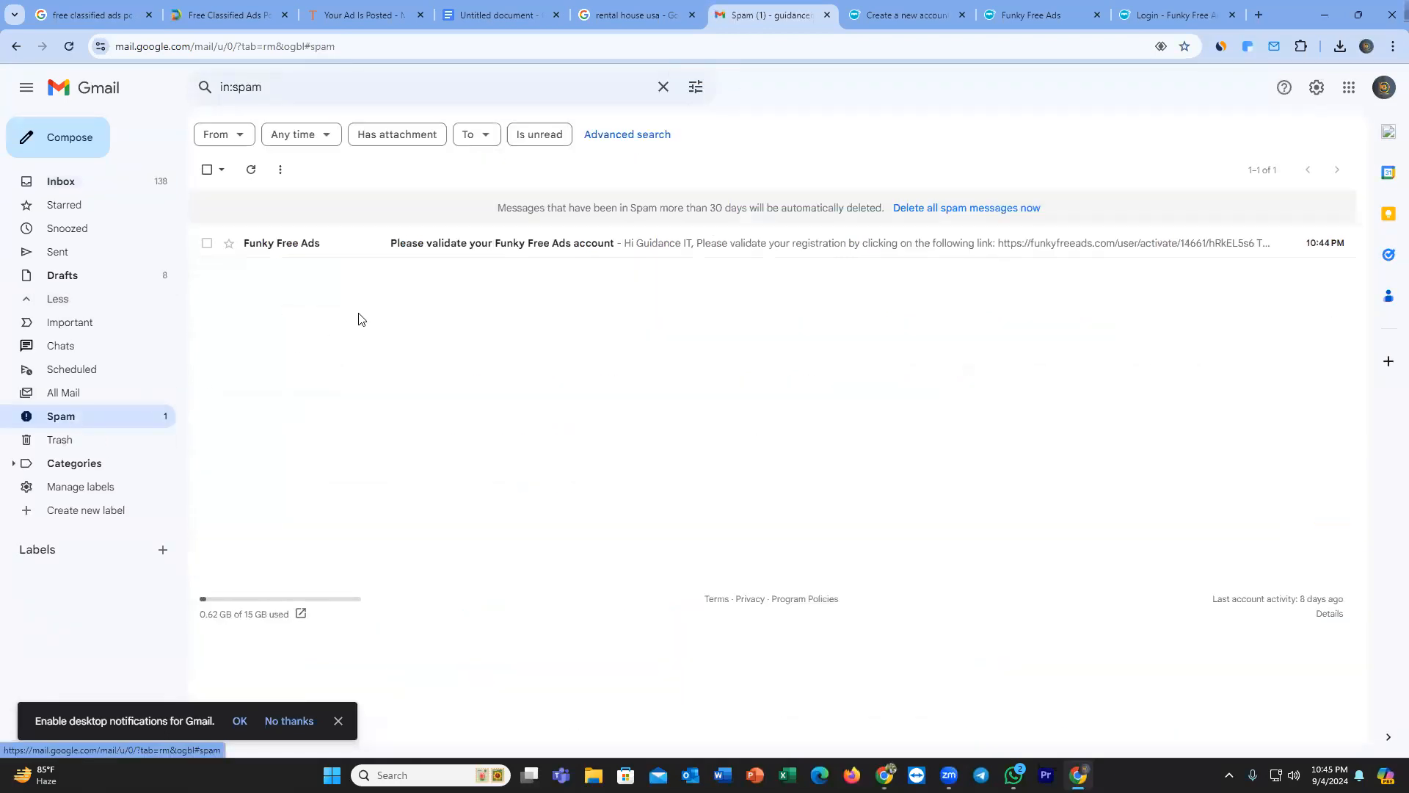
{"action": "left_click", "coordinate": [450, 243]}
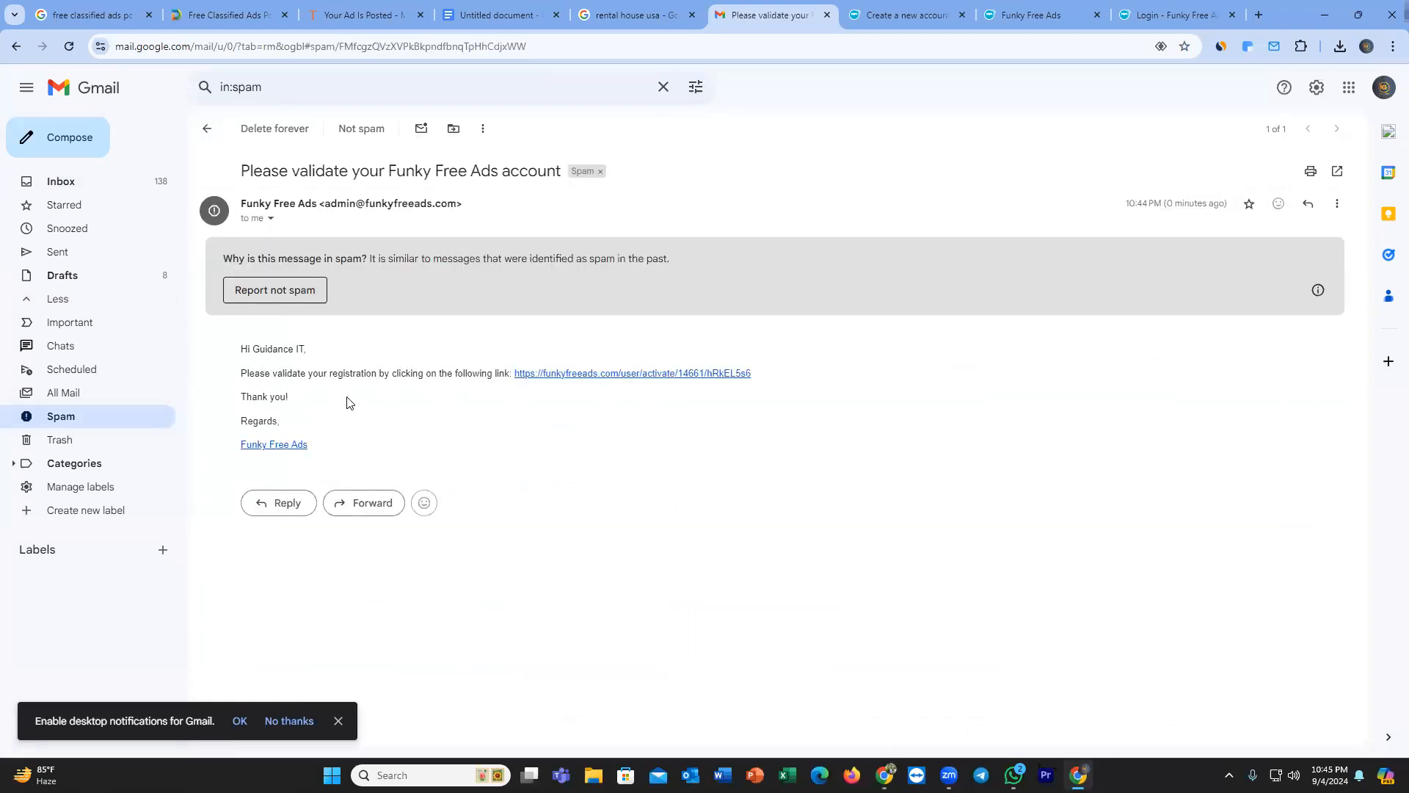
{"action": "left_click", "coordinate": [593, 375]}
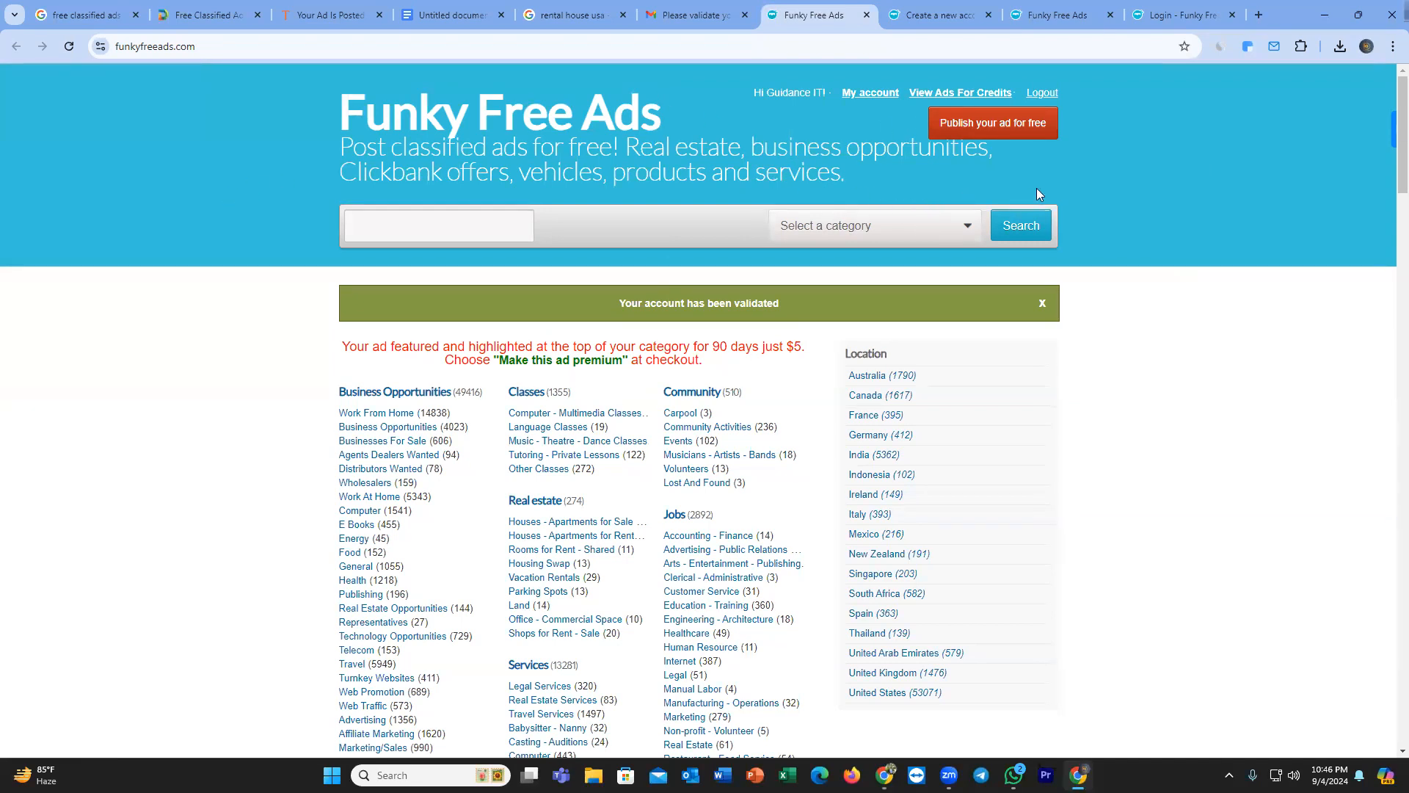
Open 'Publish your ad for free' and close the account-creation, duplicate and login tabs.
{"action": "left_click", "coordinate": [995, 122]}
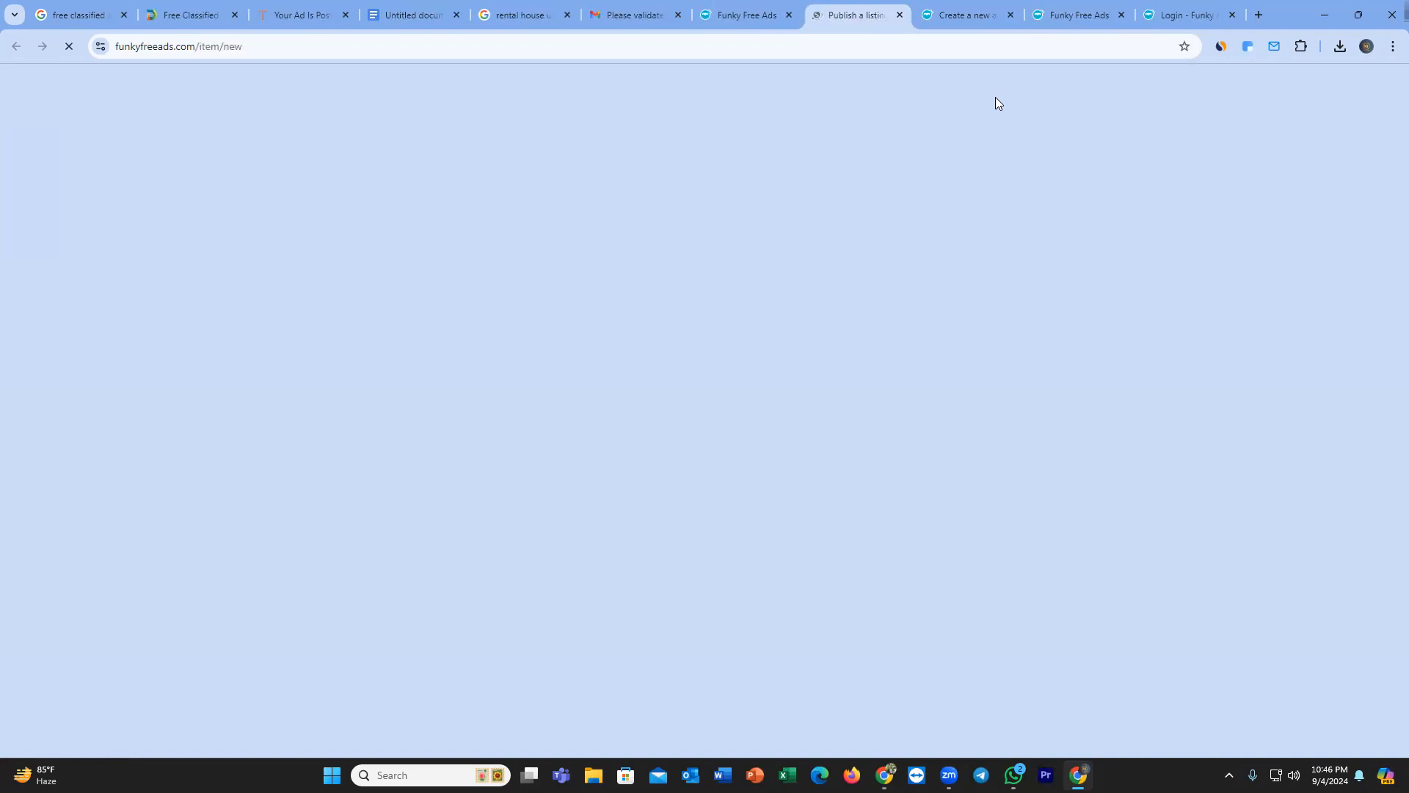
{"action": "left_click", "coordinate": [1010, 14]}
{"action": "left_click", "coordinate": [1010, 14]}
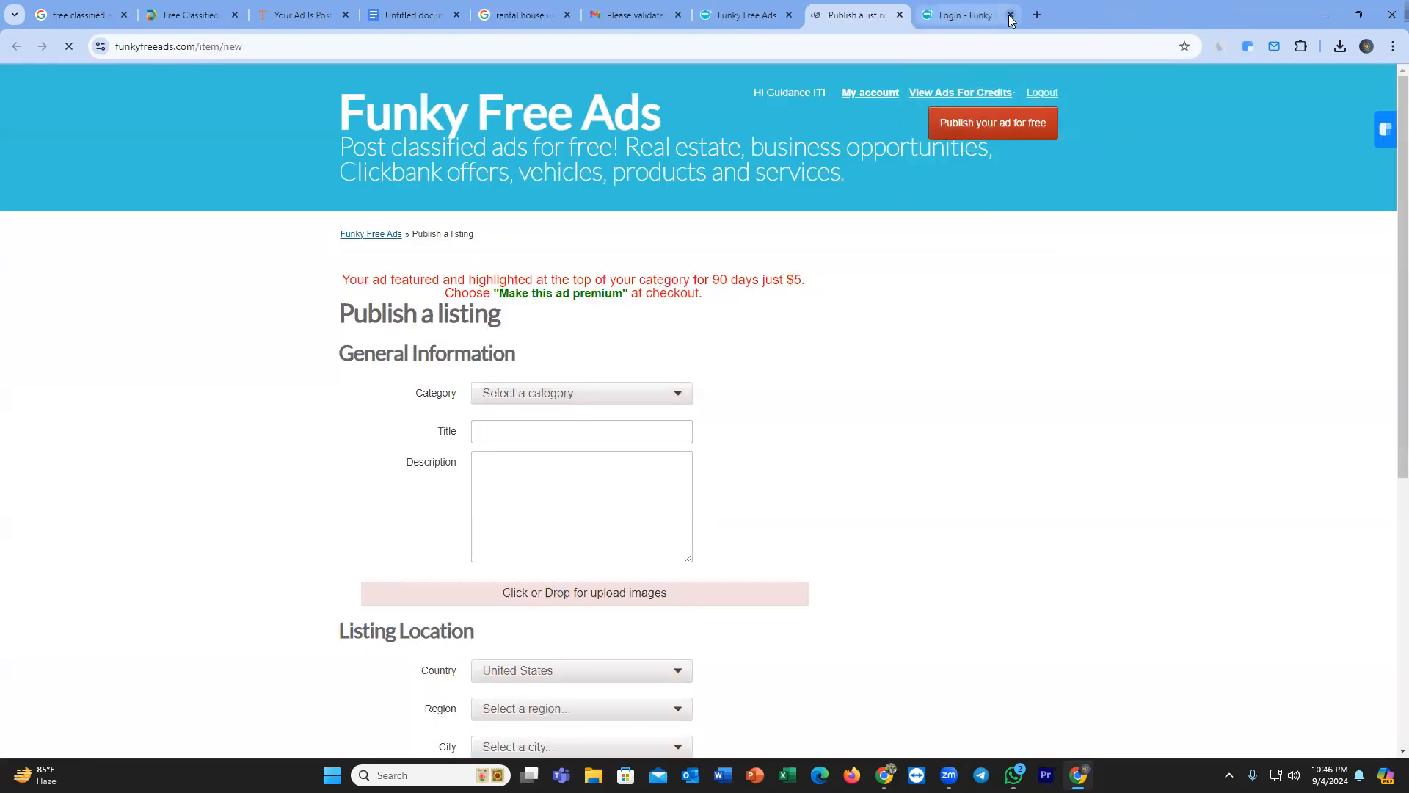
{"action": "left_click", "coordinate": [1010, 15]}
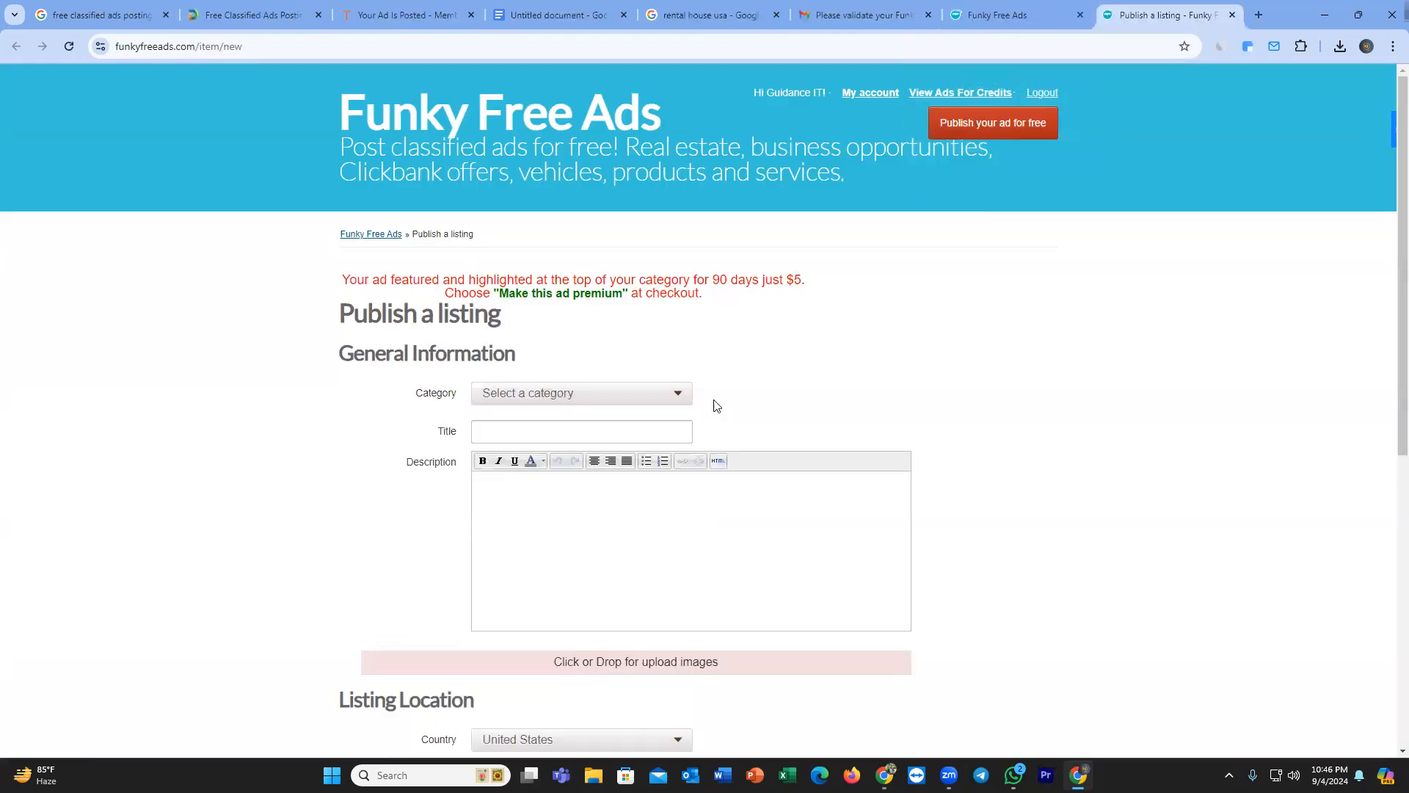
{"action": "scroll", "coordinate": [701, 395], "scroll_direction": "down", "scroll_amount": 1}
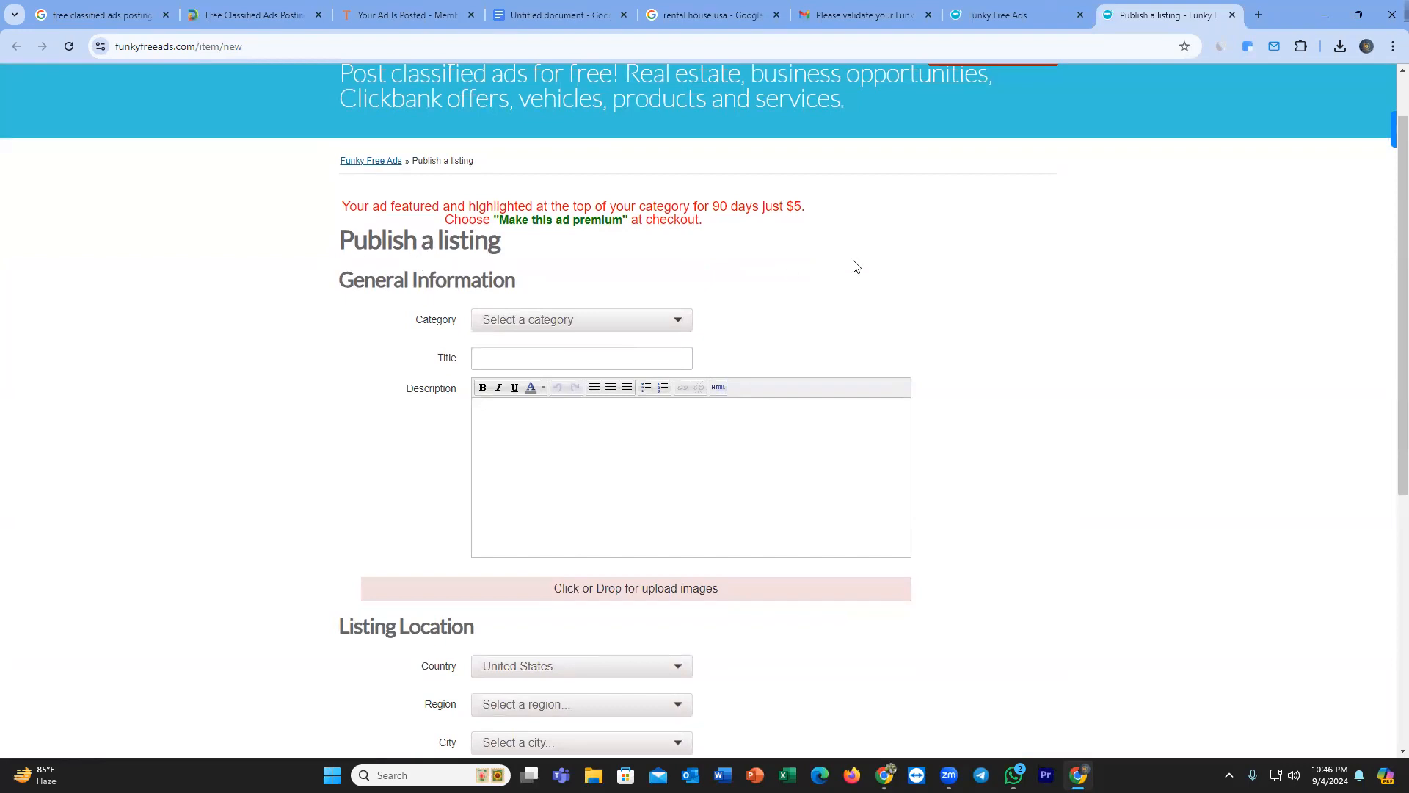
{"action": "scroll", "coordinate": [1142, 194], "scroll_direction": "up", "scroll_amount": 1}
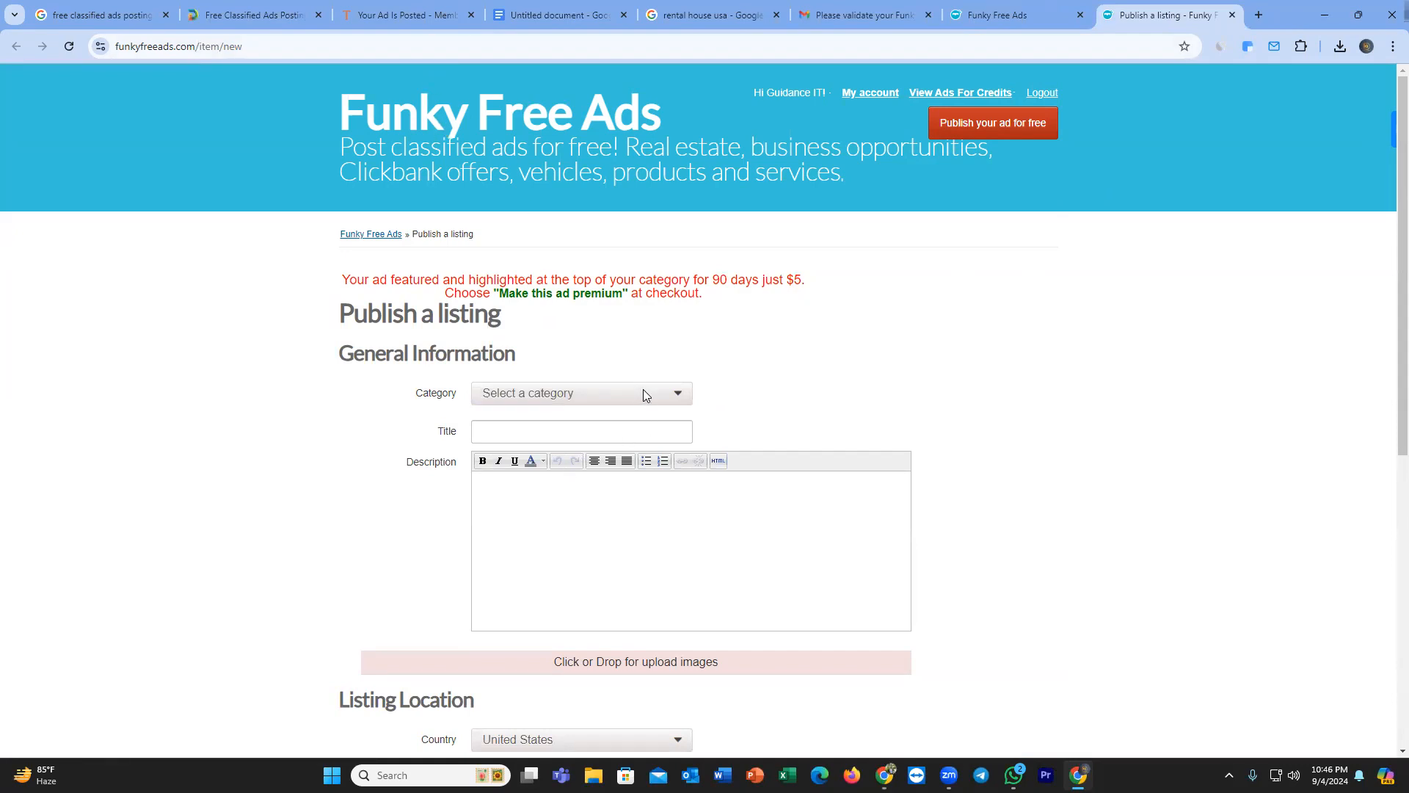
Choose Houses - Apartments for Rent under Real estate as the listing category.
{"action": "left_click", "coordinate": [568, 391]}
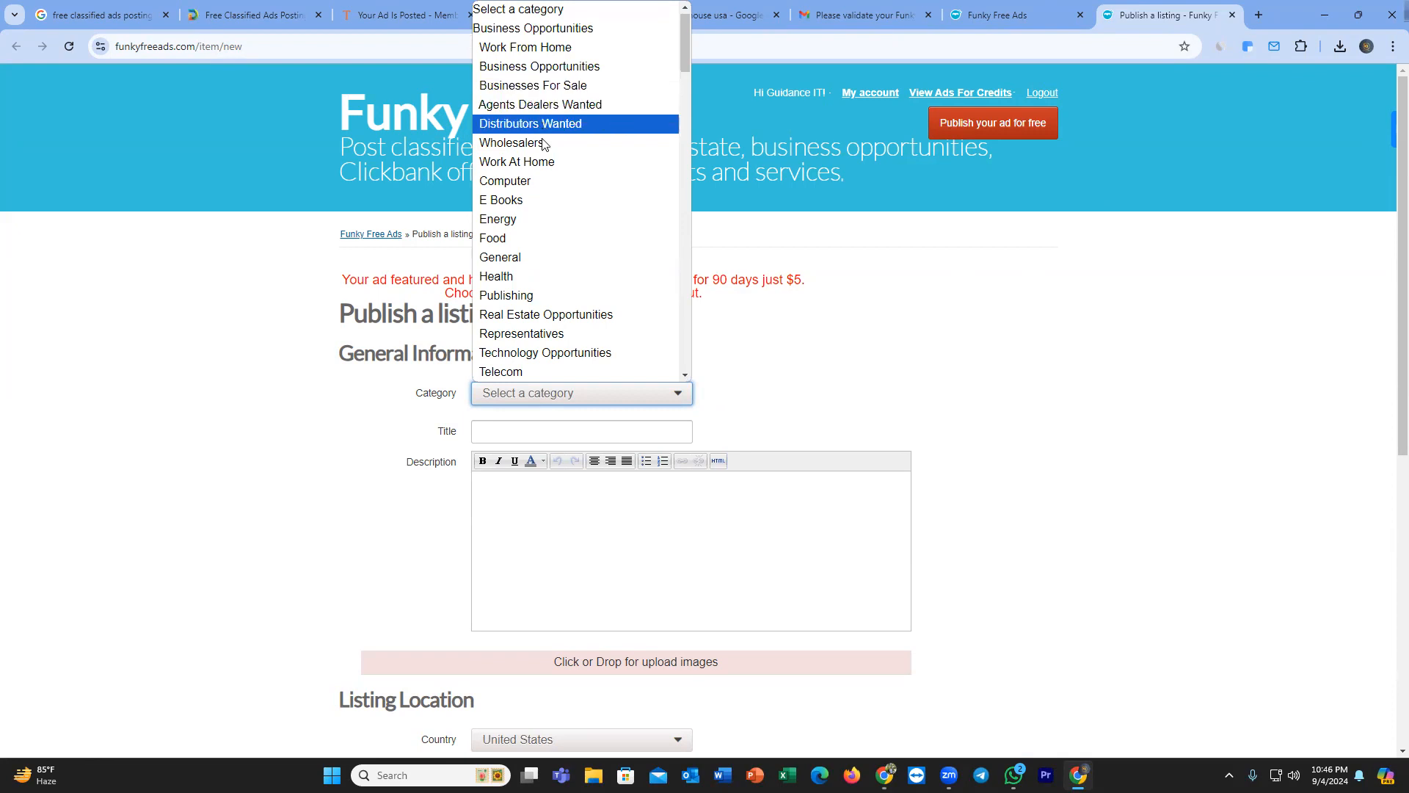
{"action": "scroll", "coordinate": [547, 232], "scroll_direction": "down", "scroll_amount": 4}
{"action": "scroll", "coordinate": [531, 173], "scroll_direction": "up", "scroll_amount": 2}
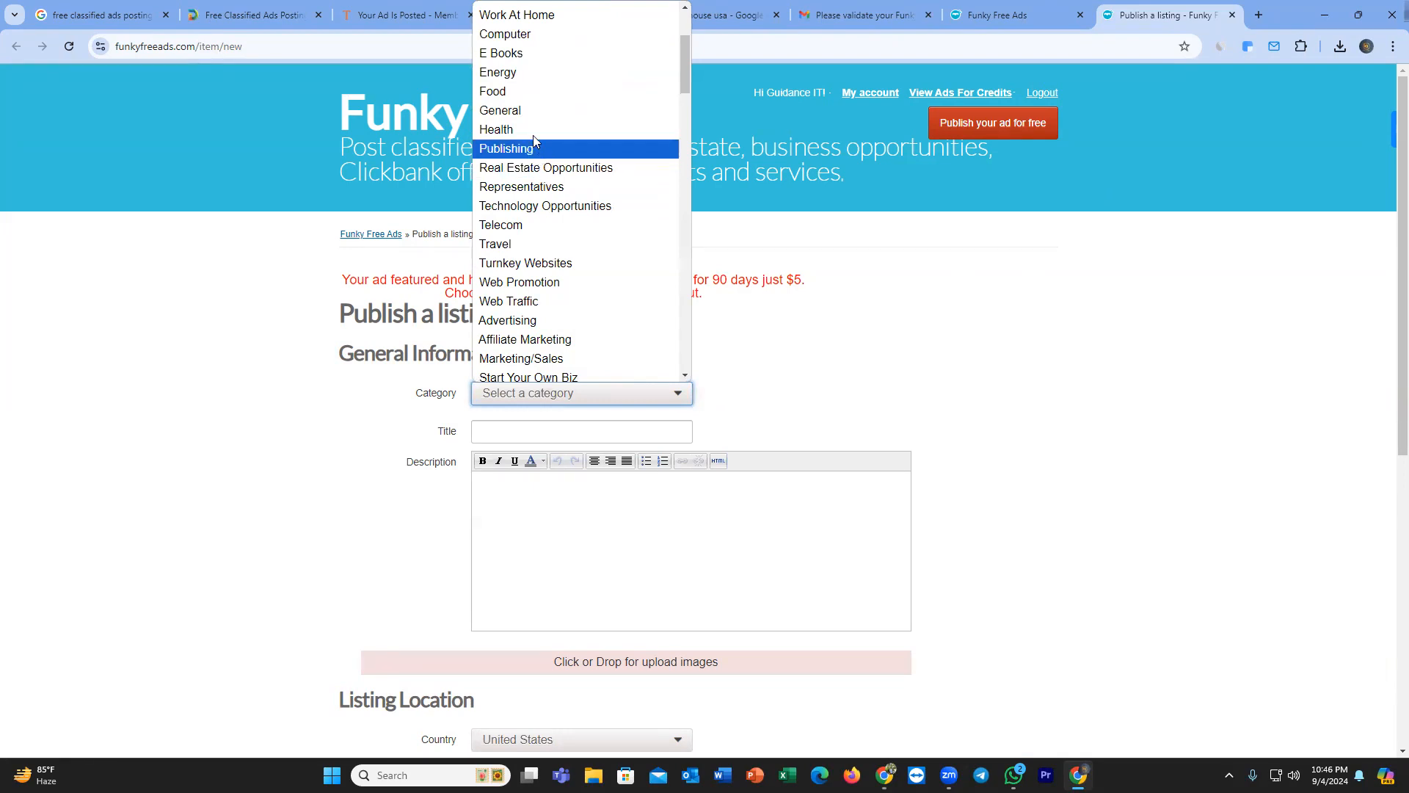
{"action": "scroll", "coordinate": [535, 147], "scroll_direction": "down", "scroll_amount": 8}
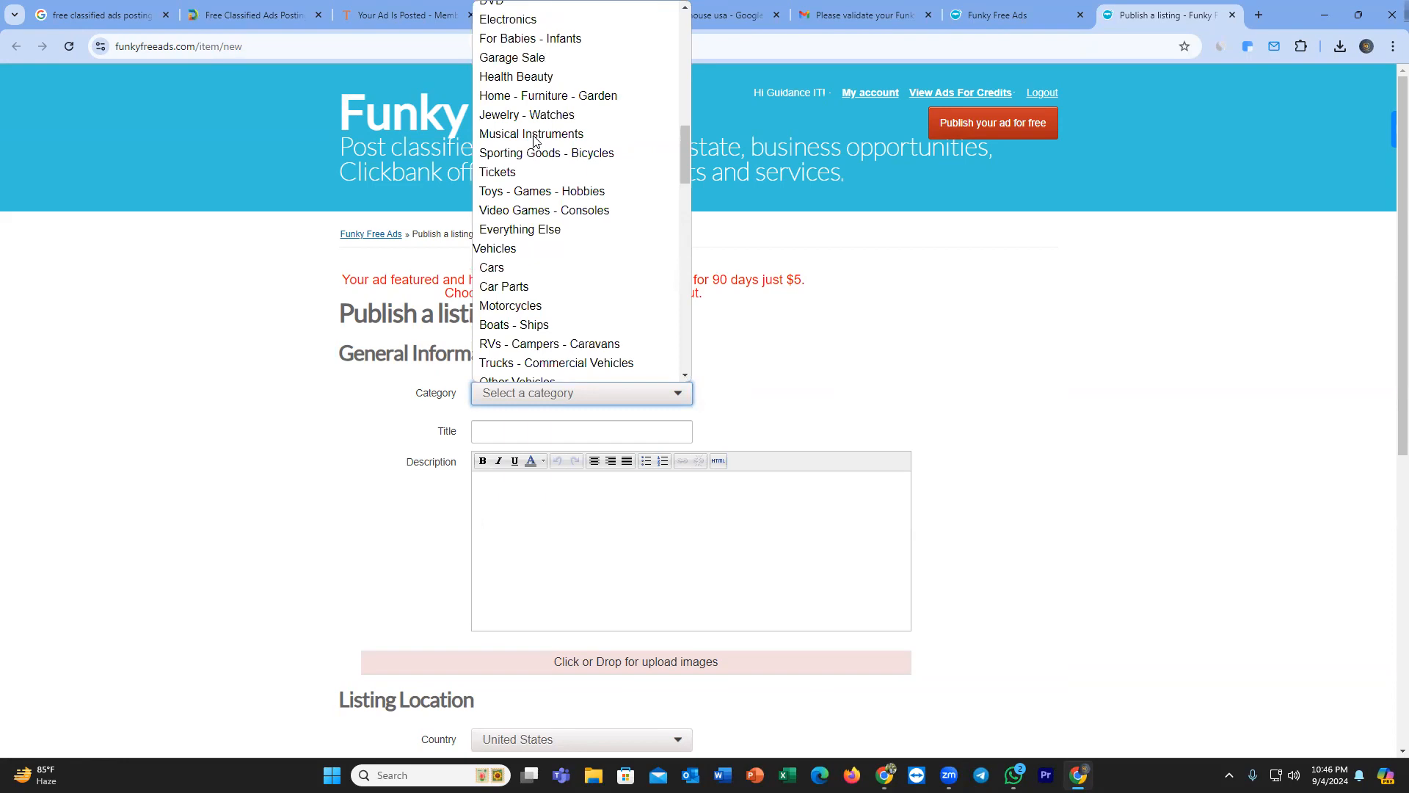
{"action": "scroll", "coordinate": [535, 139], "scroll_direction": "down", "scroll_amount": 4}
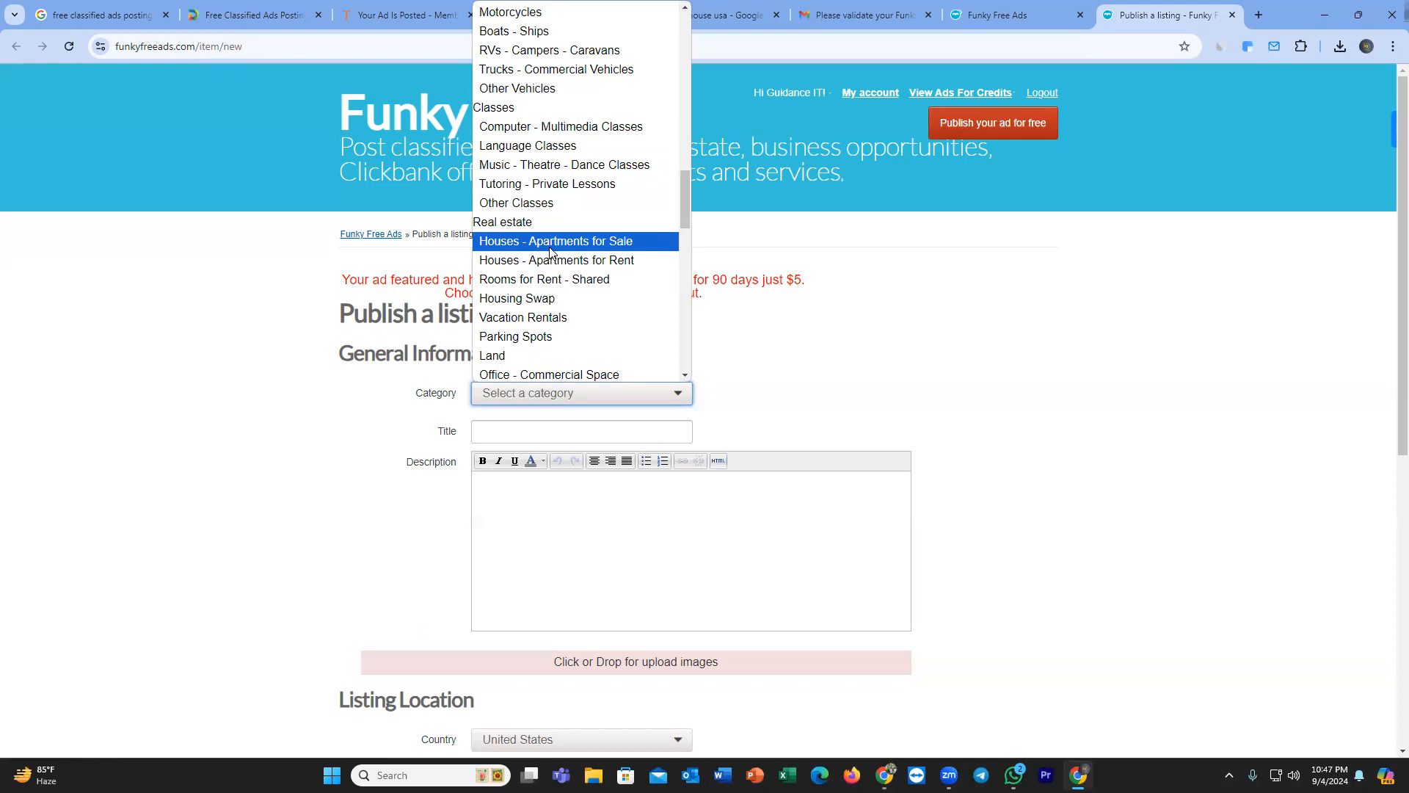
{"action": "left_click", "coordinate": [551, 268]}
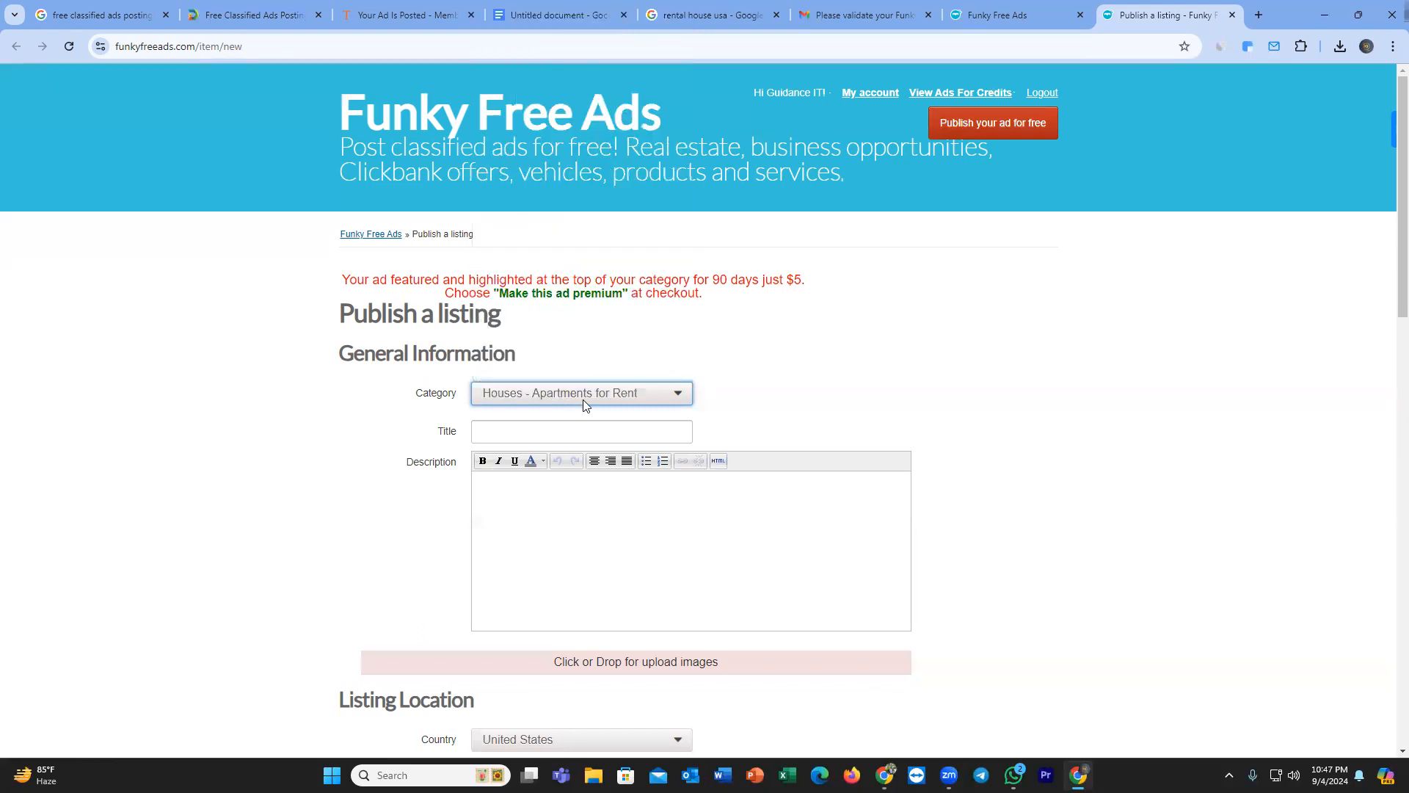
{"action": "scroll", "coordinate": [583, 399], "scroll_direction": "down", "scroll_amount": 2}
{"action": "left_click", "coordinate": [520, 277]}
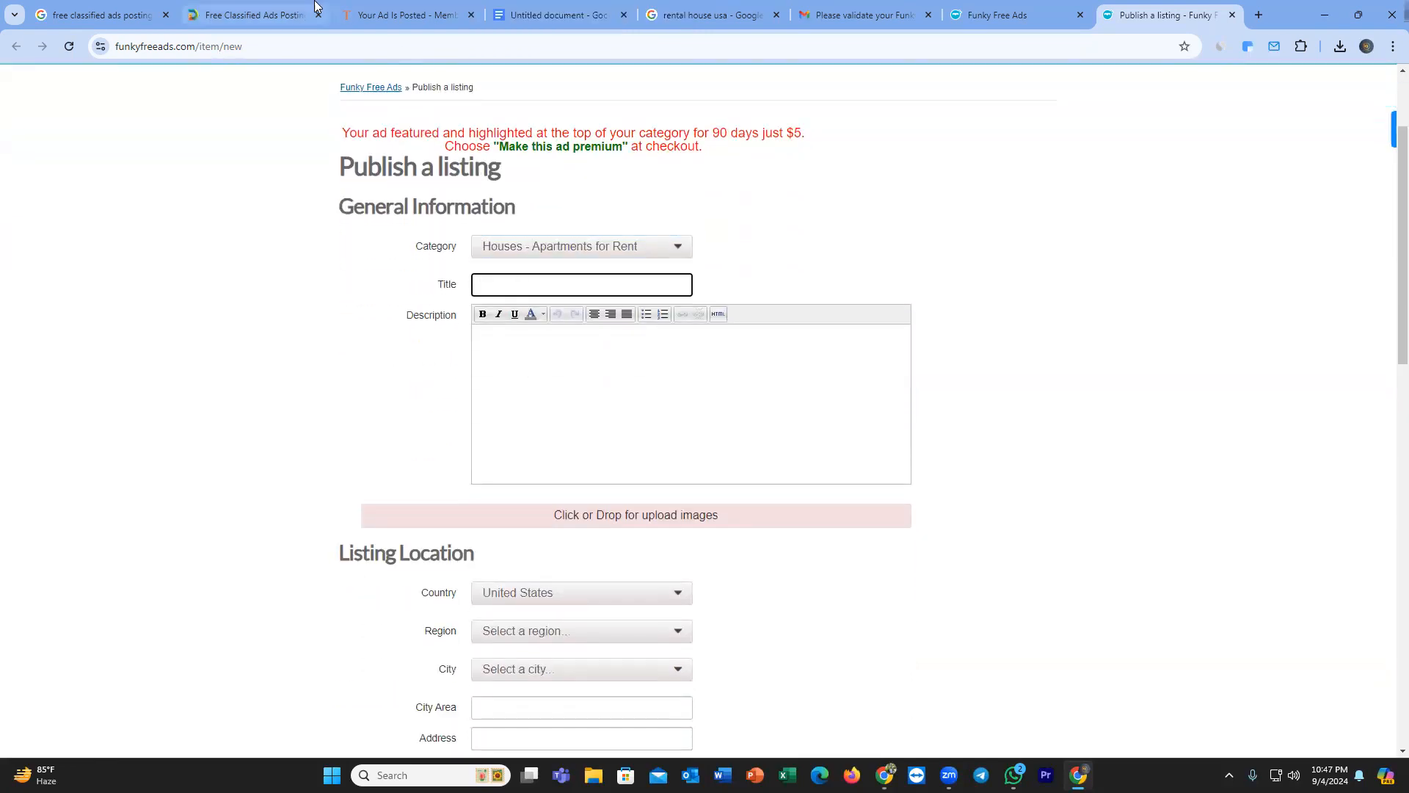
Select the phrase 'Mobile Homes For Rent' from an ad headline in the rental house usa results.
{"action": "left_click", "coordinate": [696, 9]}
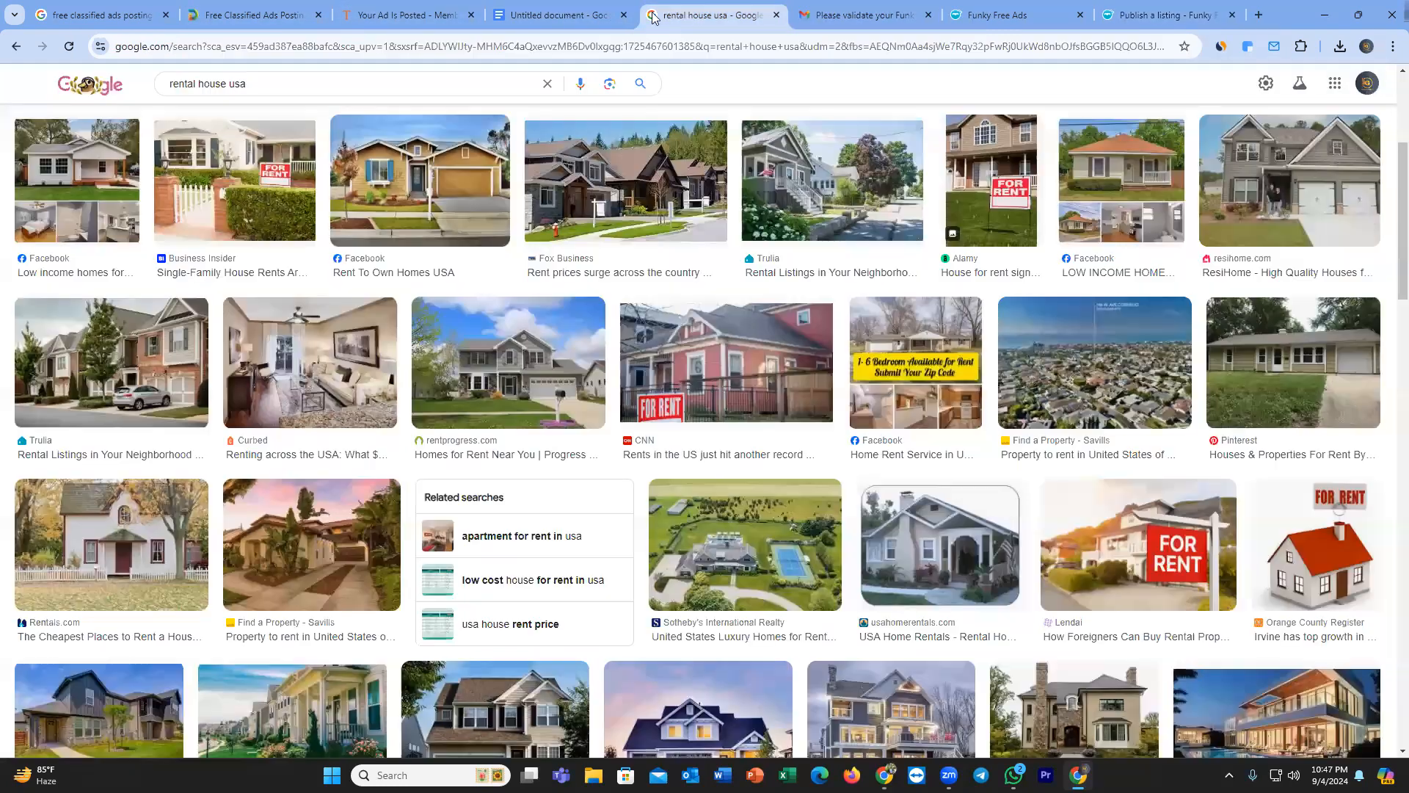
{"action": "left_click", "coordinate": [12, 50]}
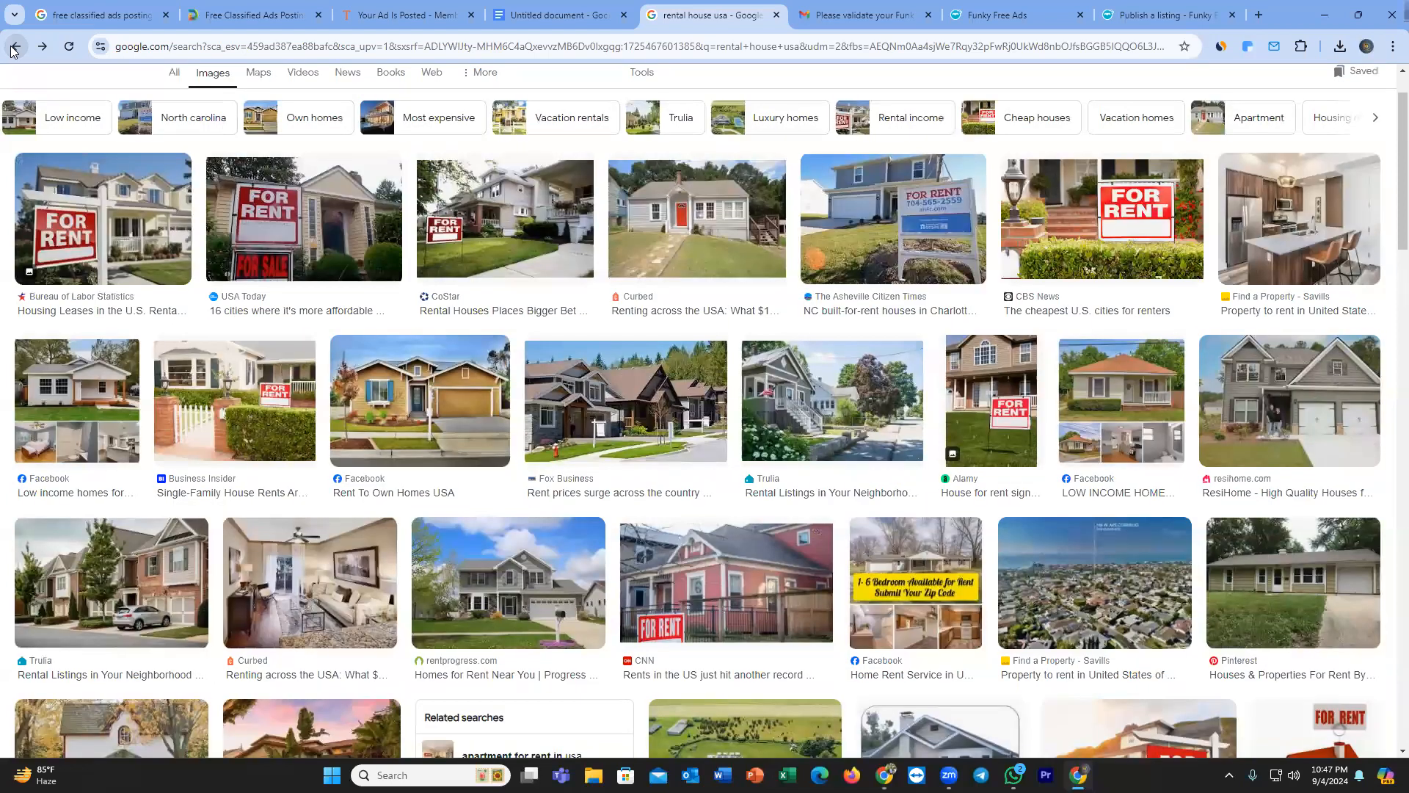
{"action": "left_click", "coordinate": [173, 71]}
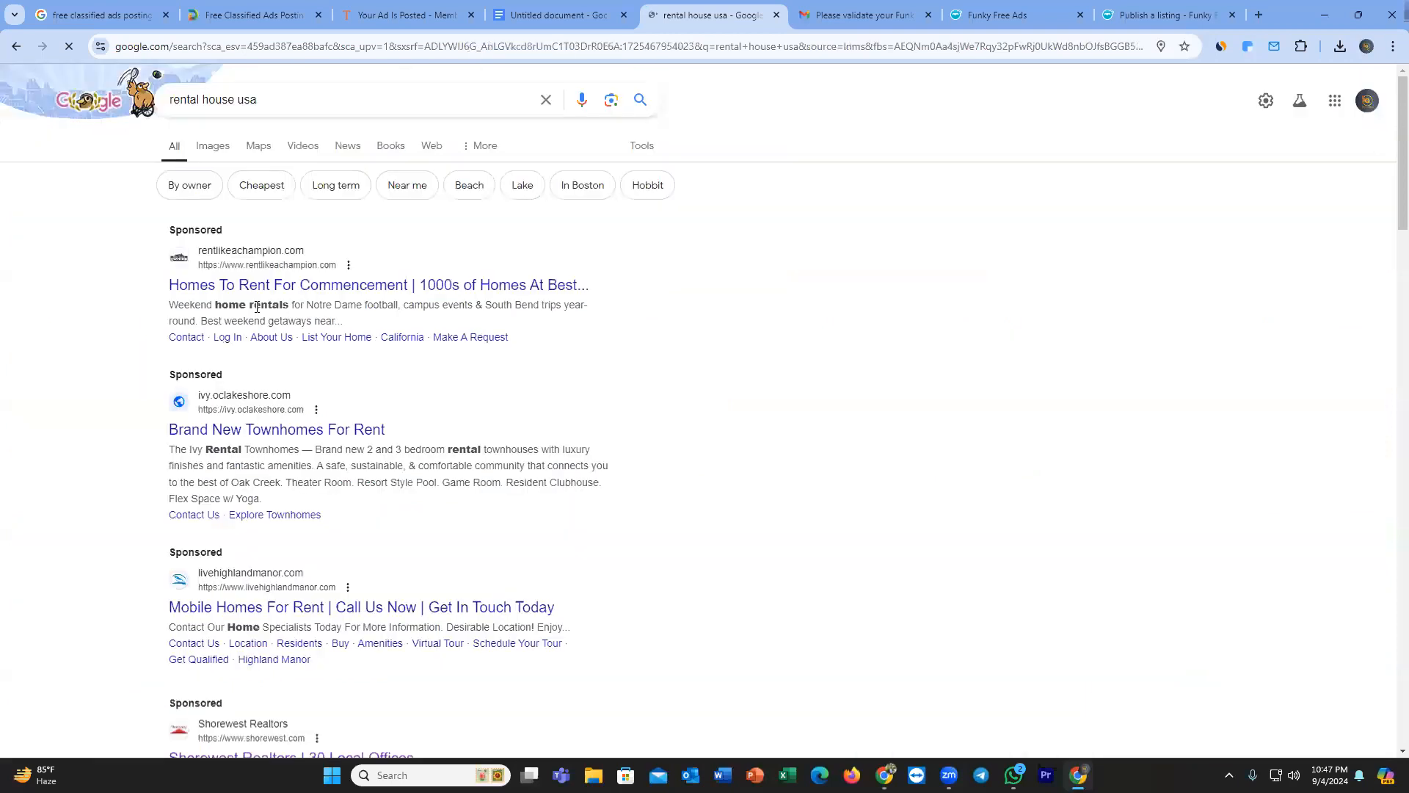
{"action": "scroll", "coordinate": [234, 308], "scroll_direction": "down", "scroll_amount": 4}
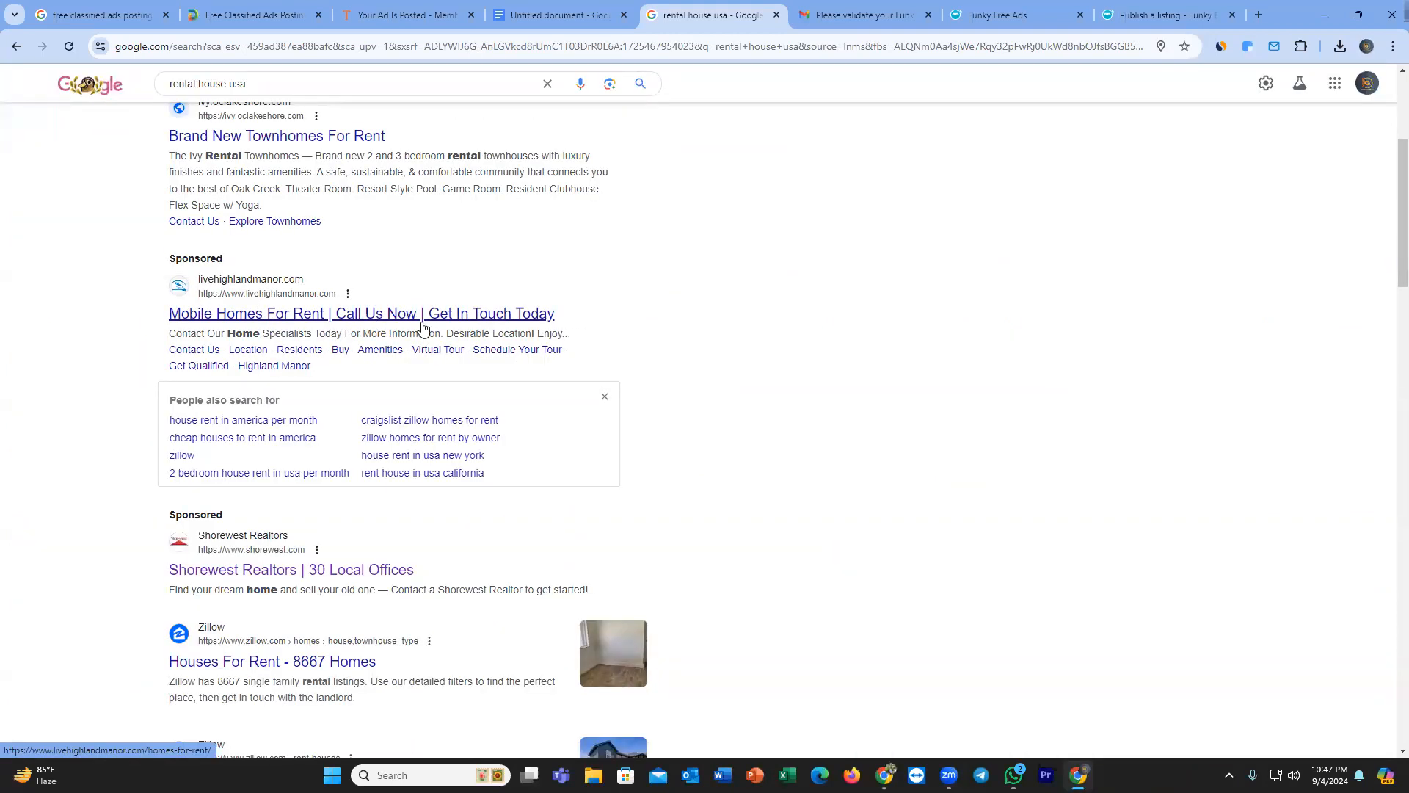
{"action": "scroll", "coordinate": [294, 322], "scroll_direction": "down", "scroll_amount": 1}
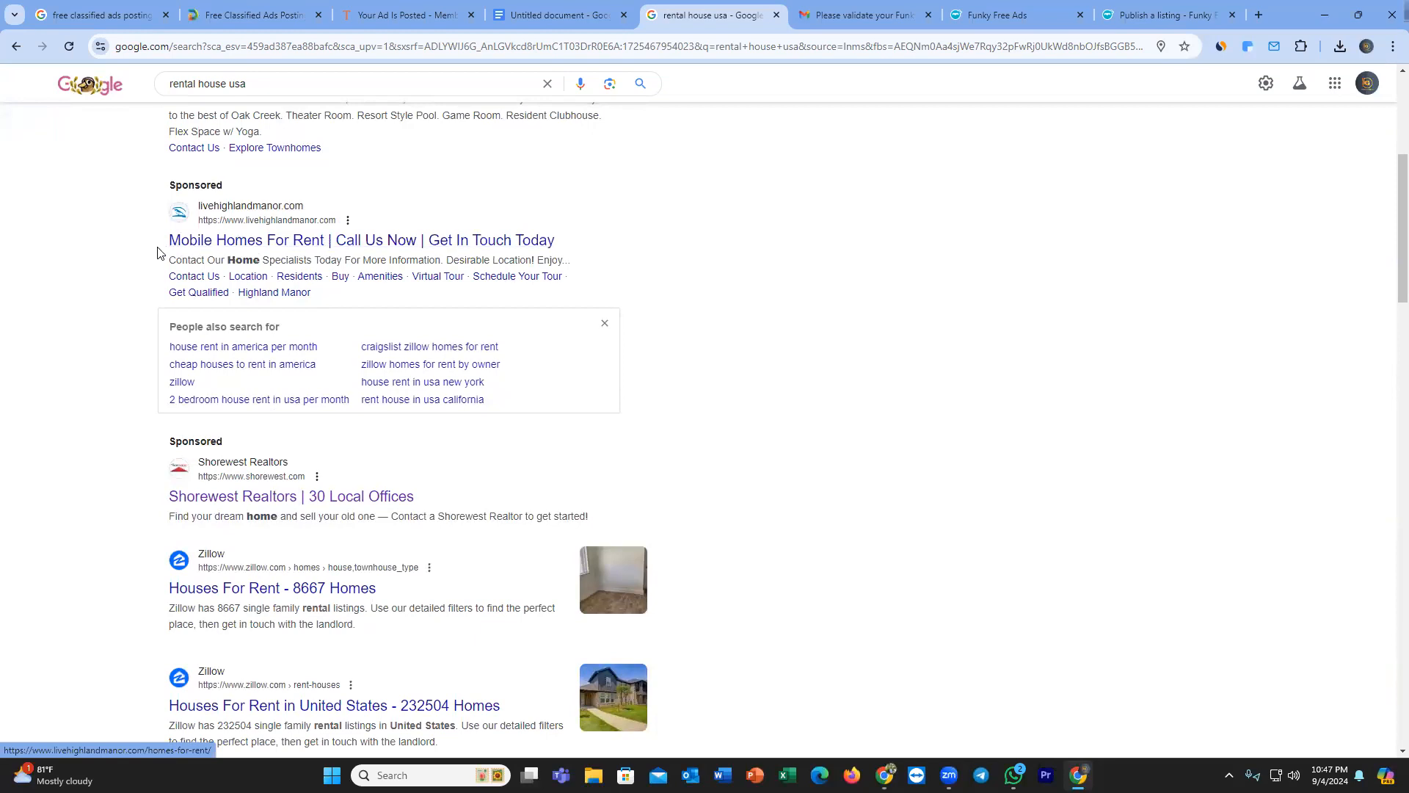
{"action": "left_click_drag", "start_coordinate": [157, 245], "coordinate": [327, 241]}
{"action": "key", "text": "ctrl+c"}
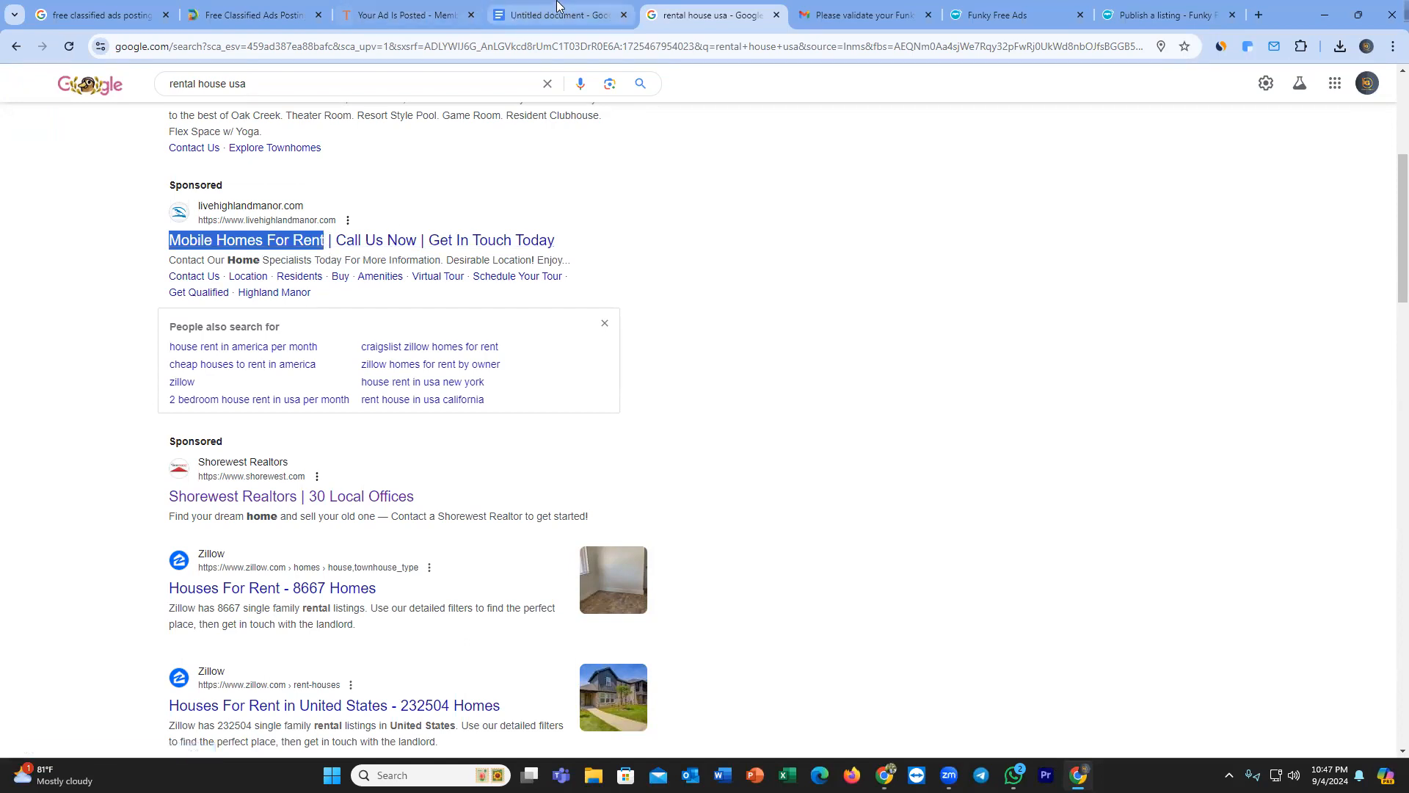
{"action": "left_click", "coordinate": [1035, 21]}
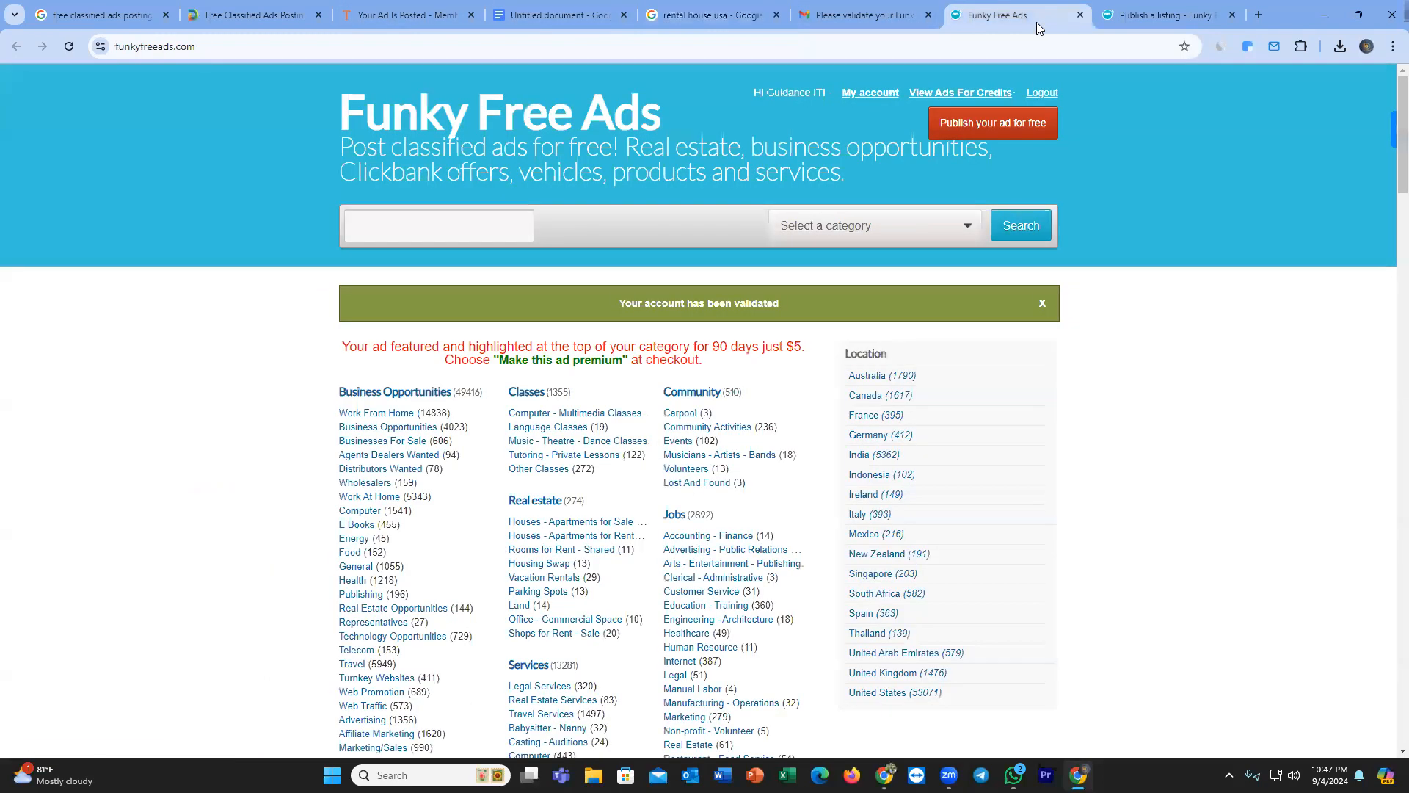
Paste 'Mobile Homes For Rent' as the listing title, then go back to the search results tab.
{"action": "left_click", "coordinate": [1185, 14]}
{"action": "key", "text": "ctrl+v"}
{"action": "left_click", "coordinate": [484, 346]}
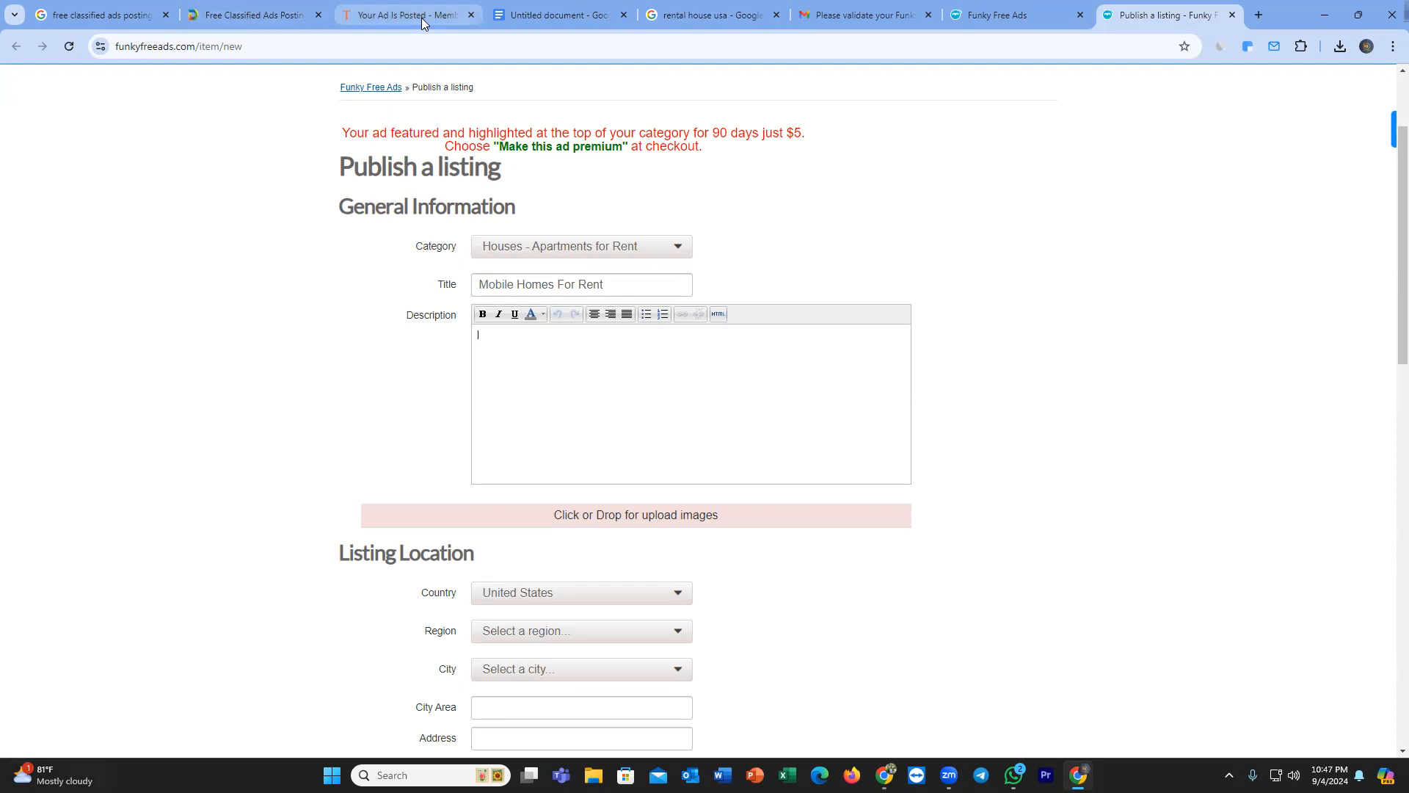
{"action": "scroll", "coordinate": [844, 632], "scroll_direction": "down", "scroll_amount": 6}
{"action": "scroll", "coordinate": [856, 629], "scroll_direction": "up", "scroll_amount": 5}
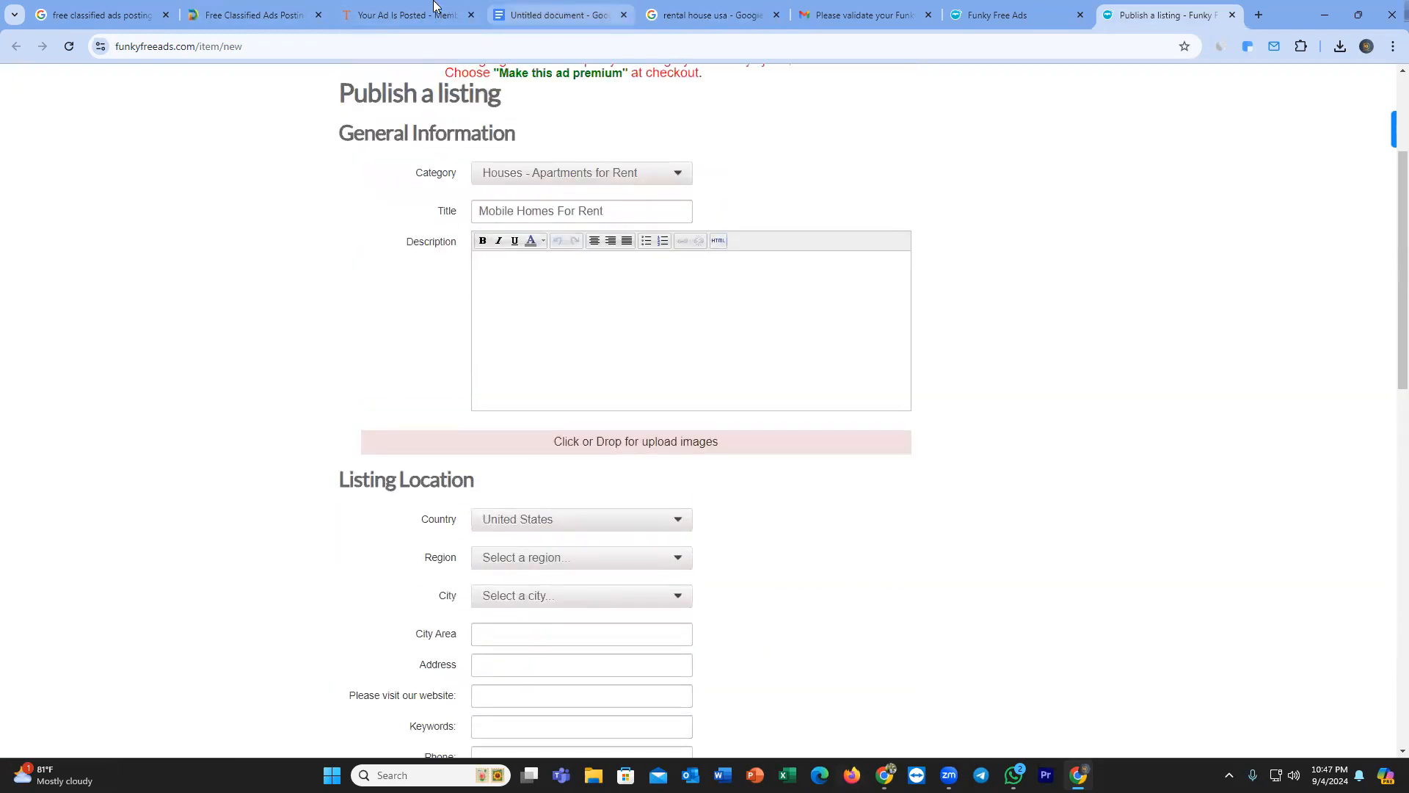
{"action": "left_click", "coordinate": [838, 8]}
Return to the rental house usa Google results and look at the Zillow houses-for-rent result.
{"action": "left_click", "coordinate": [708, 15]}
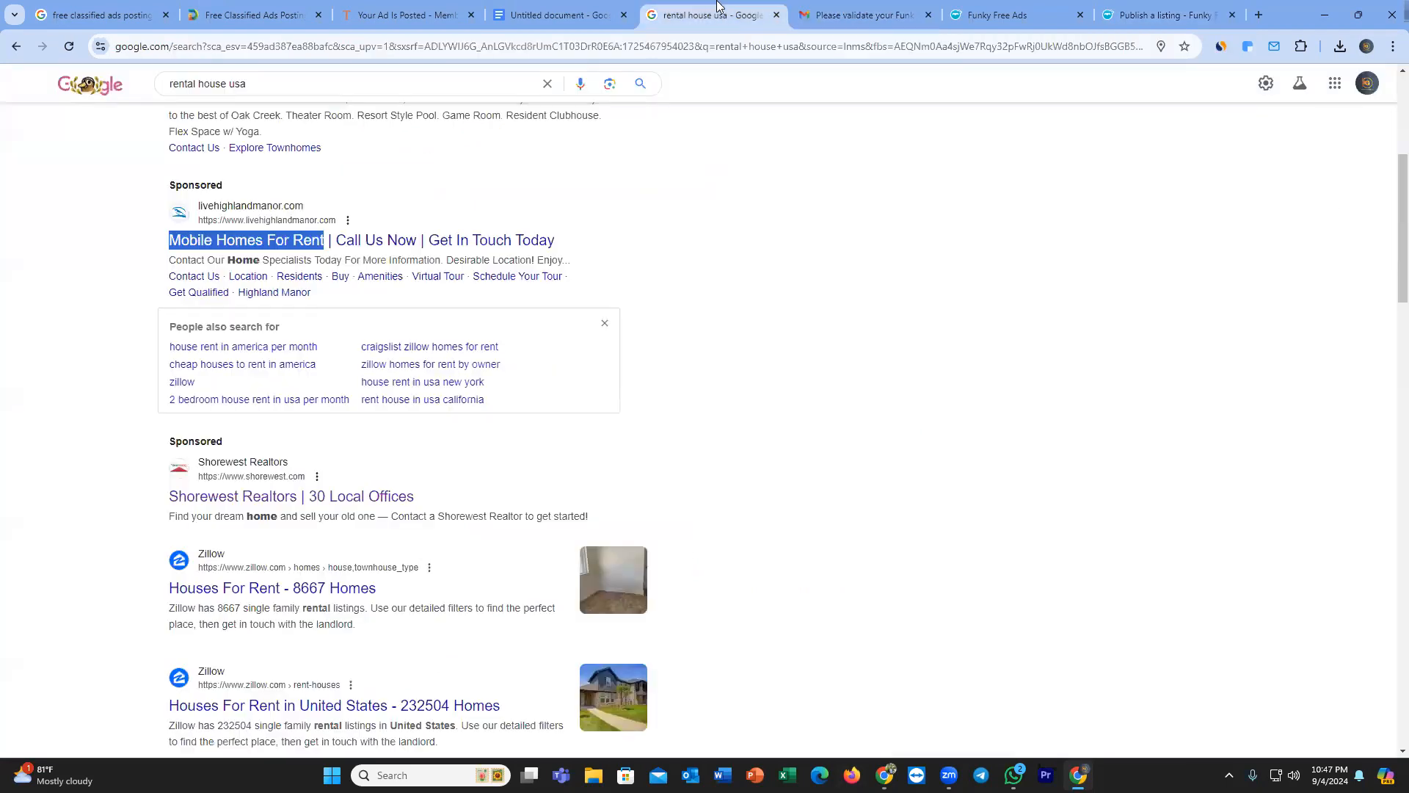
{"action": "left_click", "coordinate": [449, 186]}
{"action": "scroll", "coordinate": [371, 424], "scroll_direction": "down", "scroll_amount": 5}
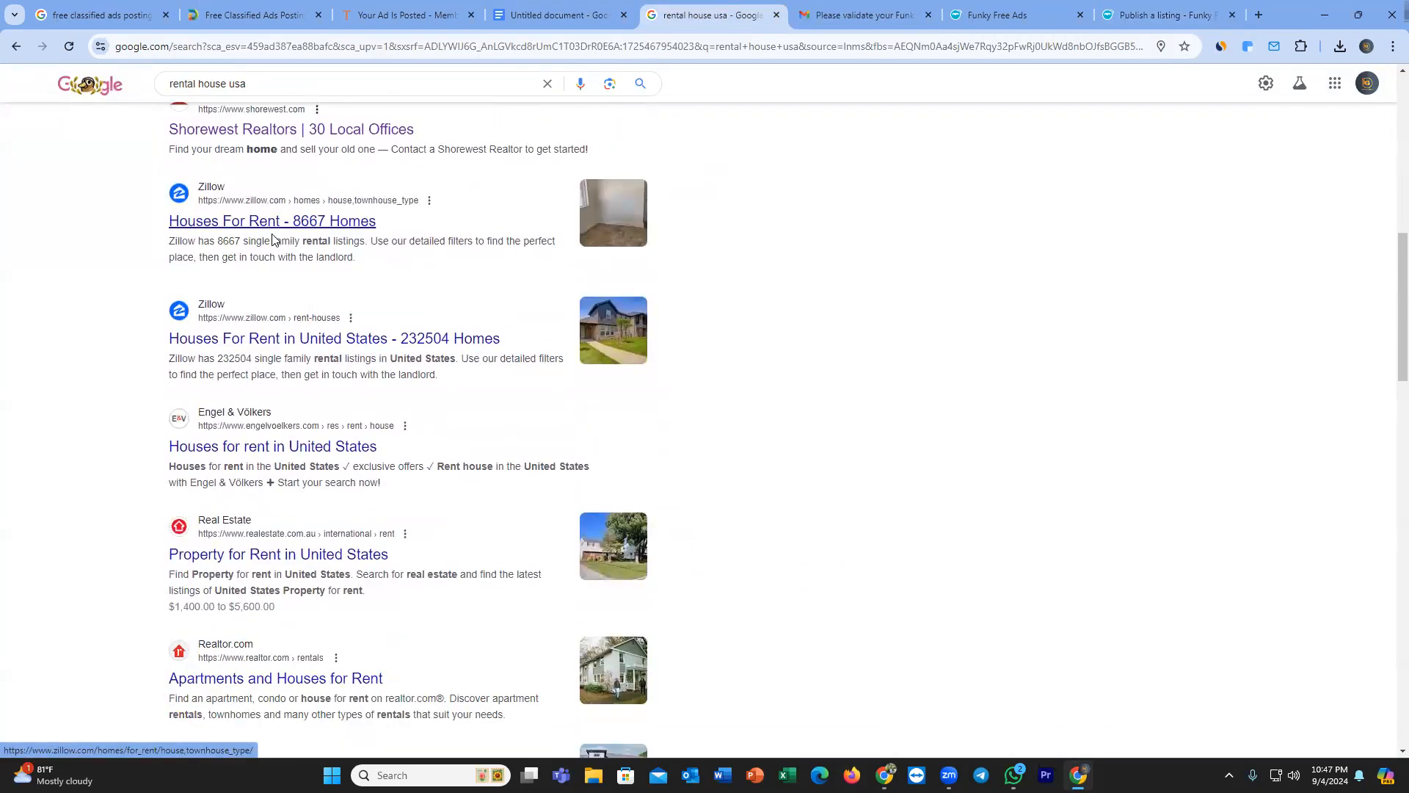
{"action": "left_click", "coordinate": [269, 345]}
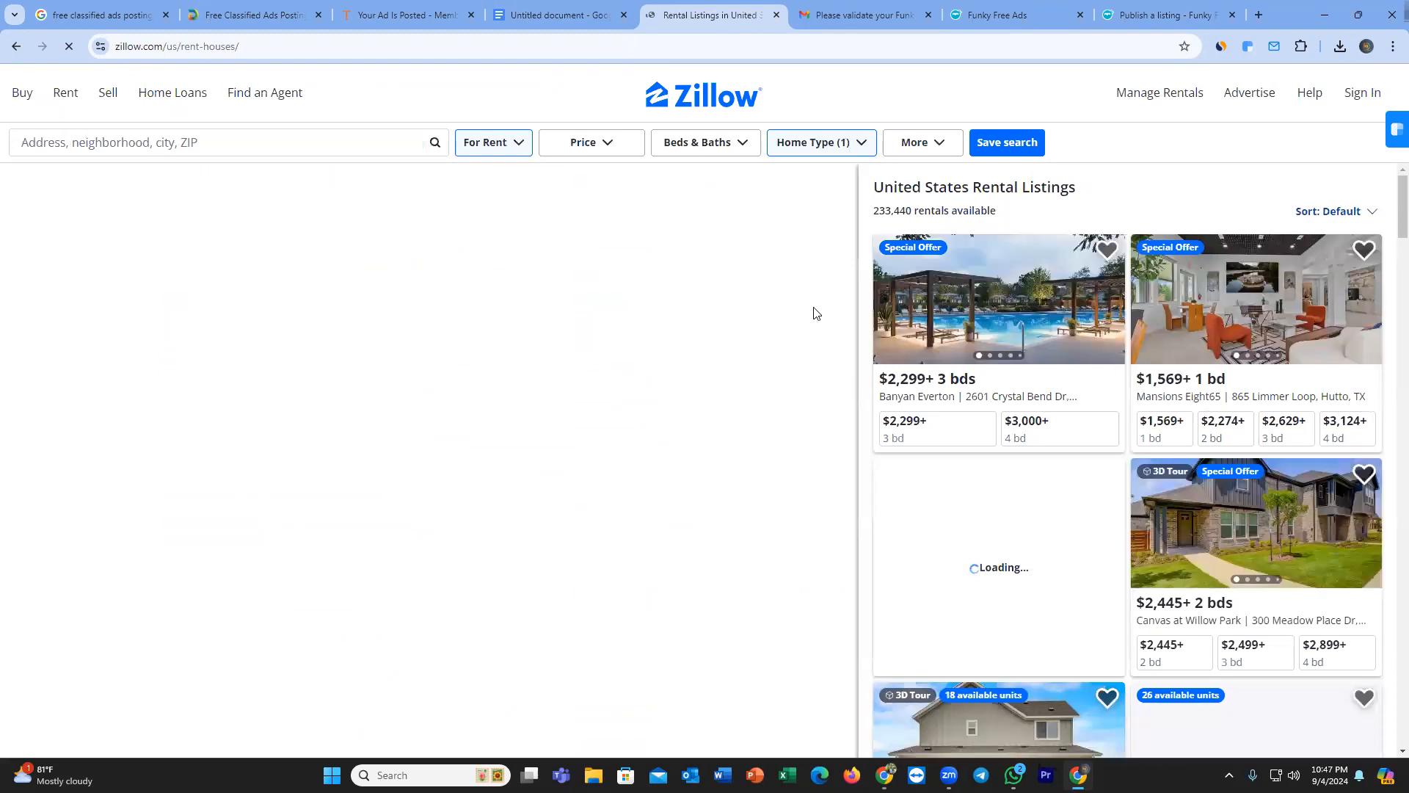
{"action": "left_click", "coordinate": [16, 46]}
Browse the Homes.com houses-for-rent page, then select Zillow's 232504-listing description in Google.
{"action": "scroll", "coordinate": [528, 367], "scroll_direction": "down", "scroll_amount": 5}
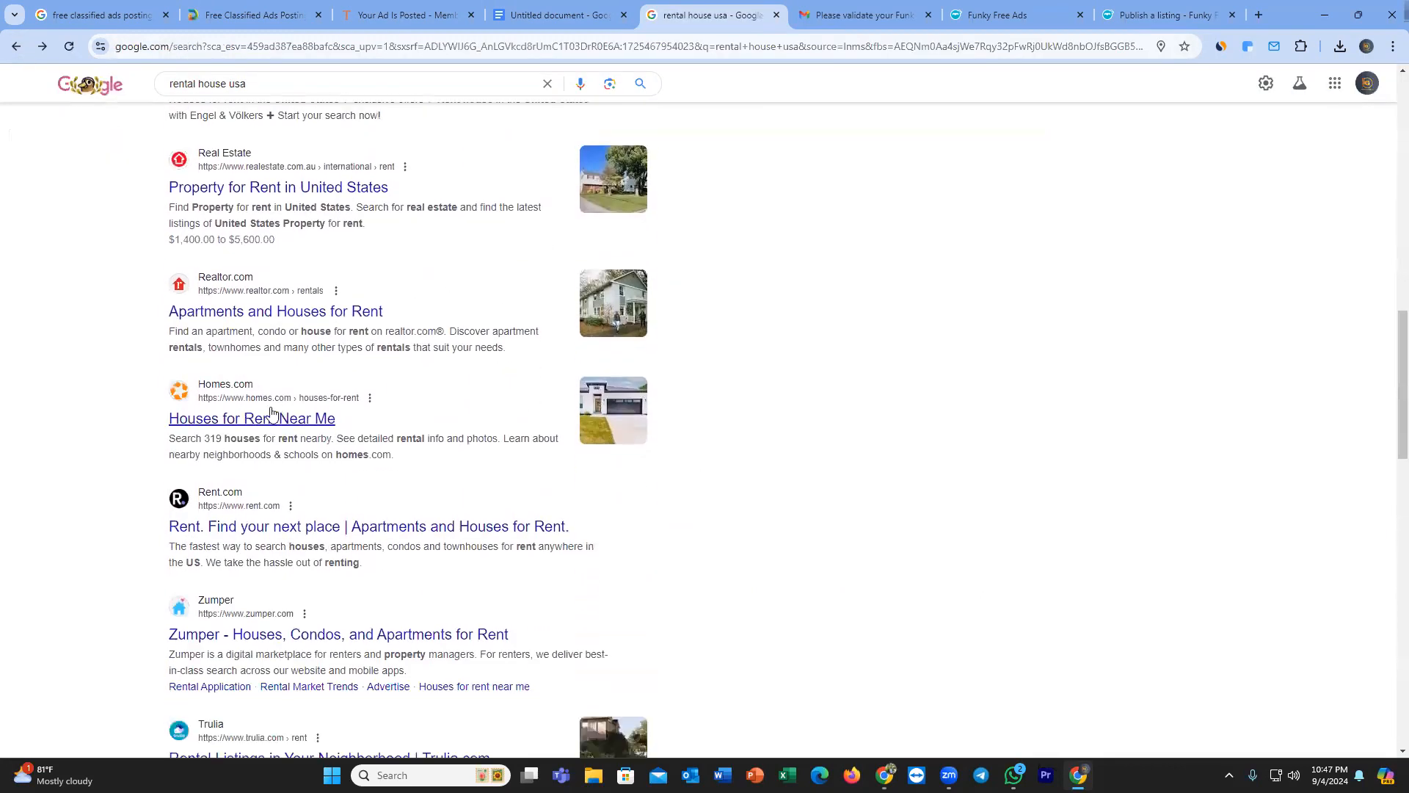
{"action": "left_click", "coordinate": [270, 415]}
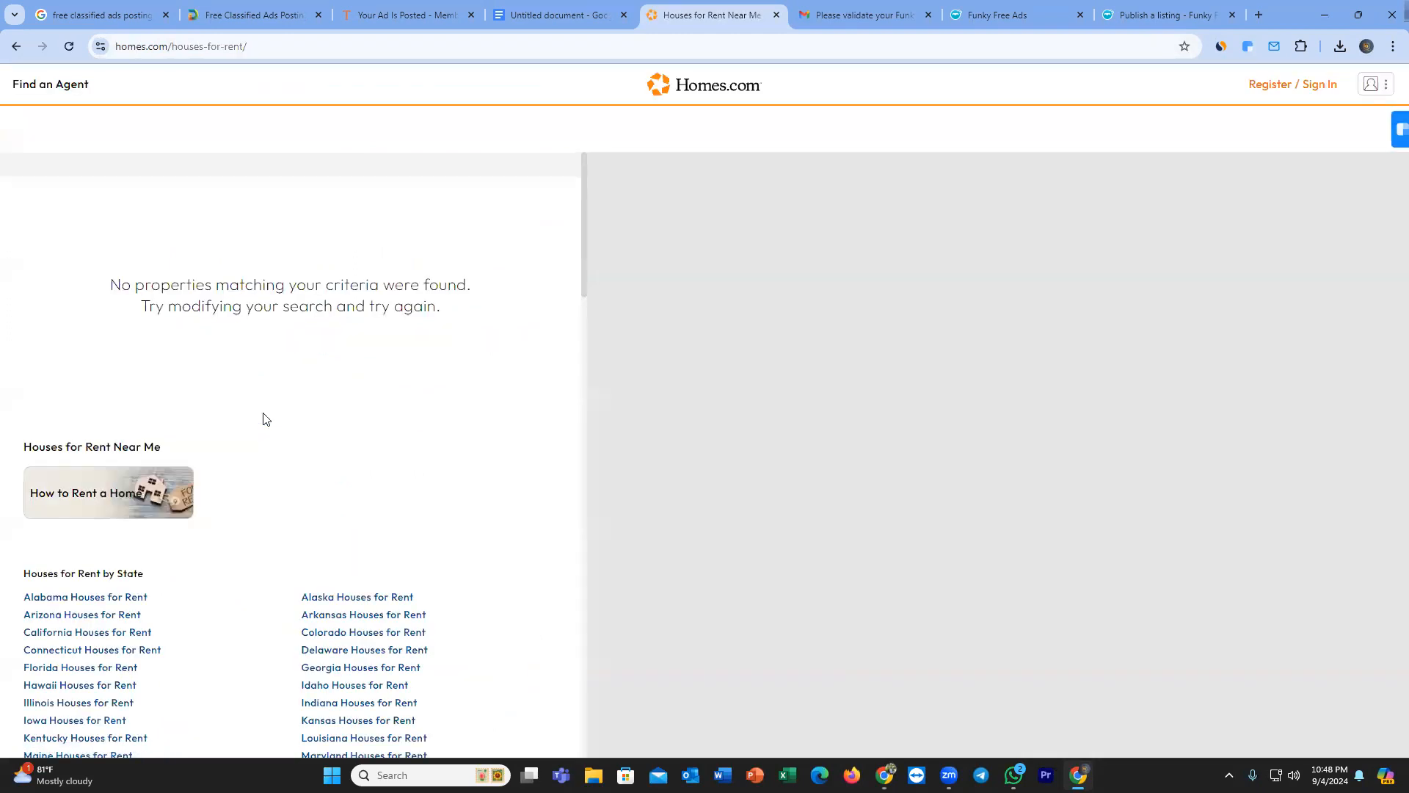
{"action": "scroll", "coordinate": [384, 365], "scroll_direction": "down", "scroll_amount": 12}
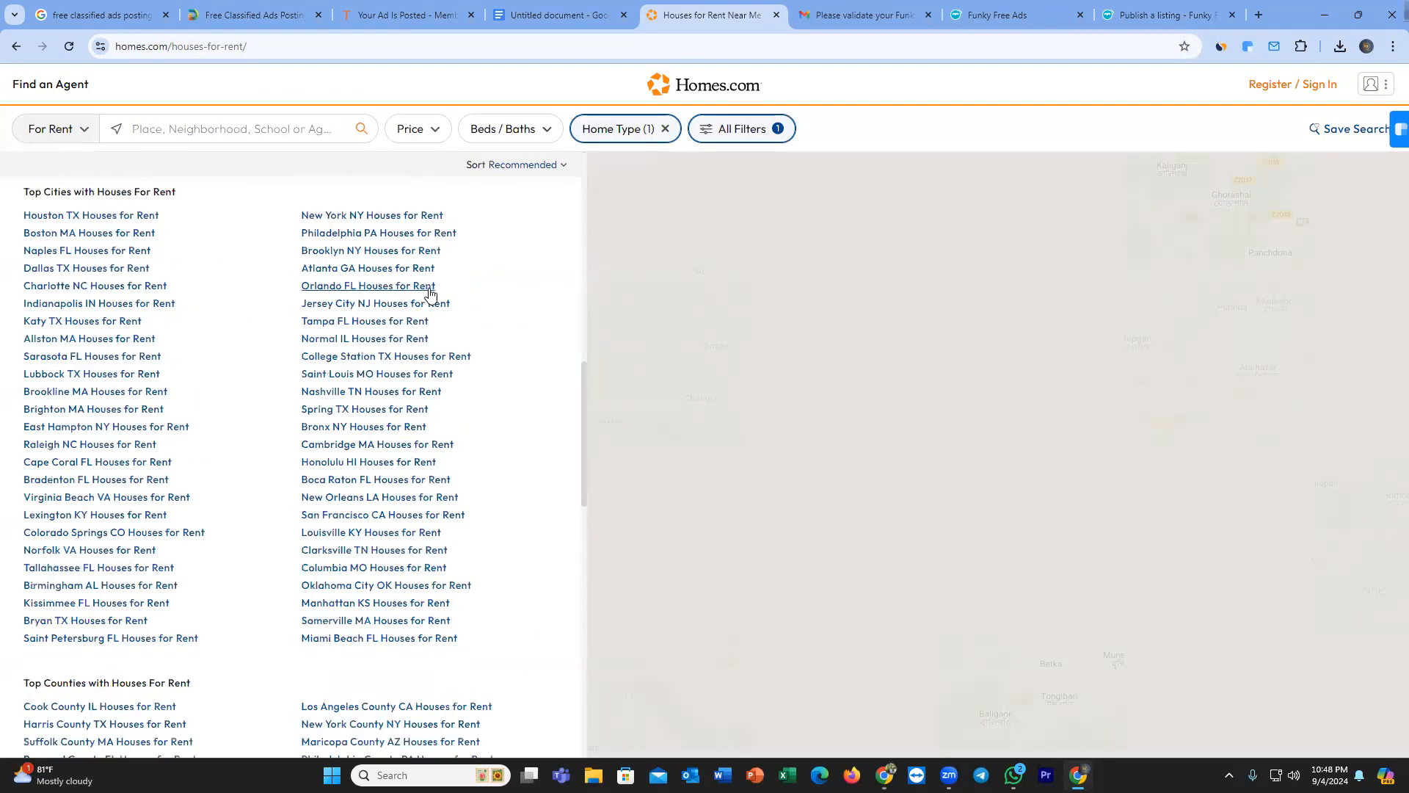
{"action": "scroll", "coordinate": [438, 323], "scroll_direction": "down", "scroll_amount": 3}
{"action": "scroll", "coordinate": [440, 323], "scroll_direction": "down", "scroll_amount": 10}
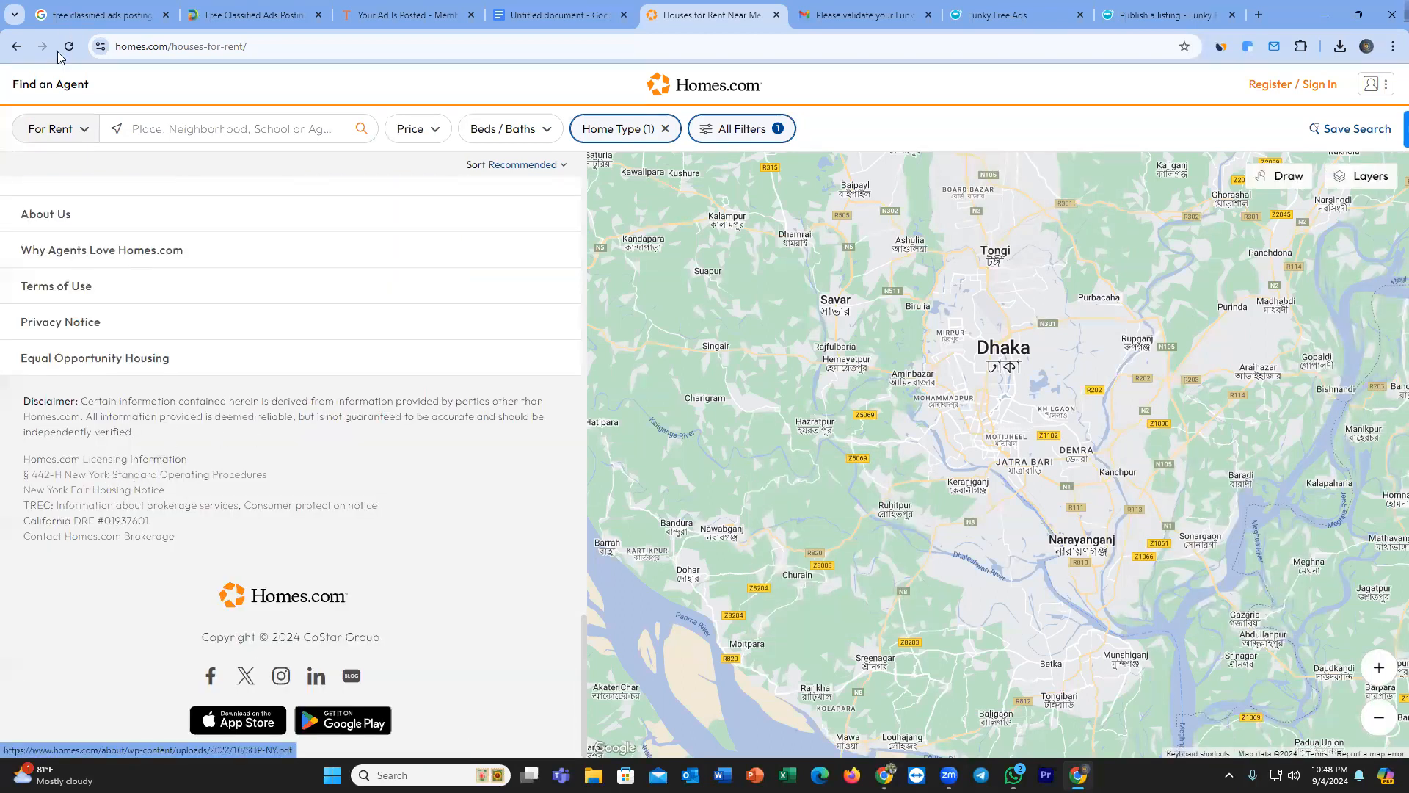
{"action": "left_click", "coordinate": [17, 46]}
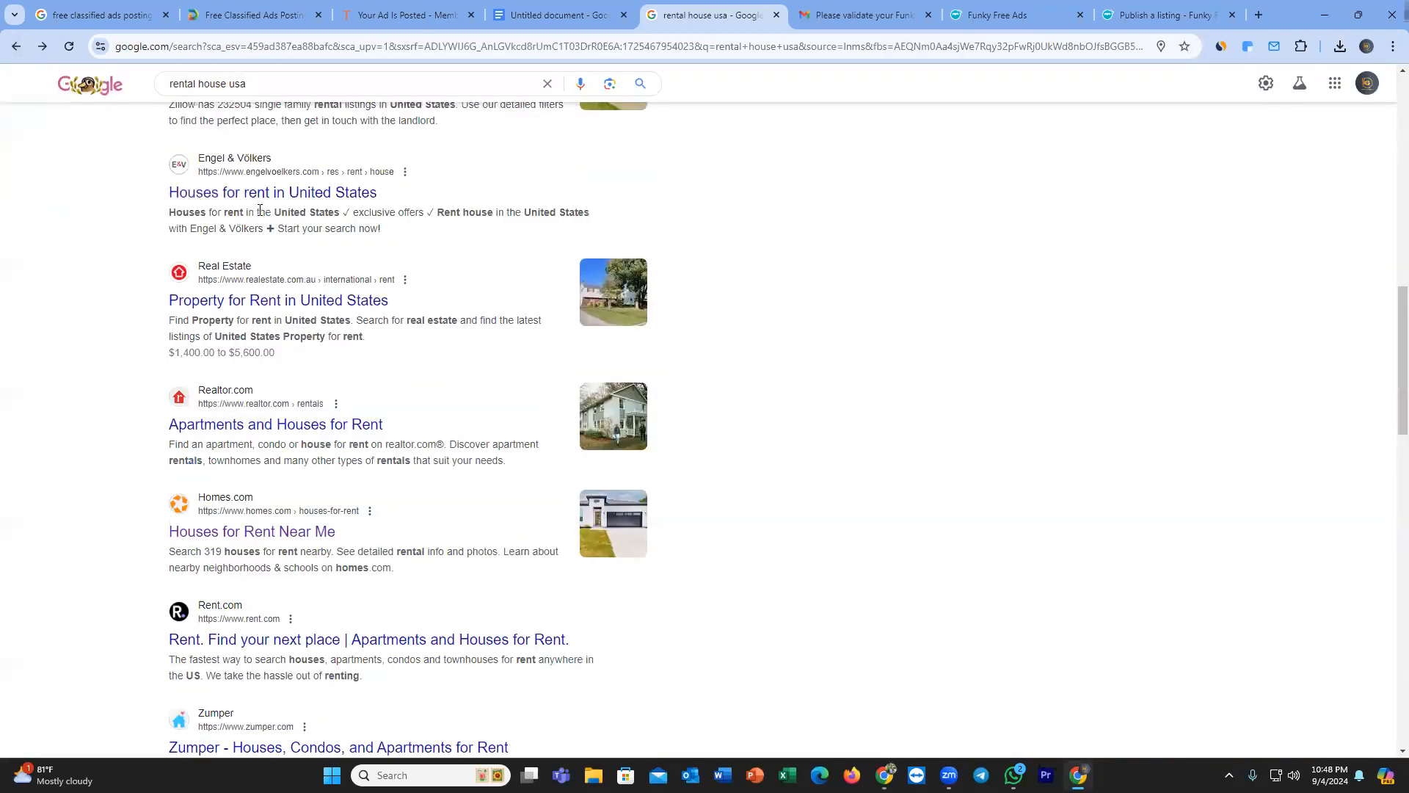
{"action": "scroll", "coordinate": [260, 212], "scroll_direction": "up", "scroll_amount": 1}
{"action": "left_click_drag", "start_coordinate": [439, 229], "coordinate": [154, 218]}
{"action": "key", "text": "ctrl+c"}
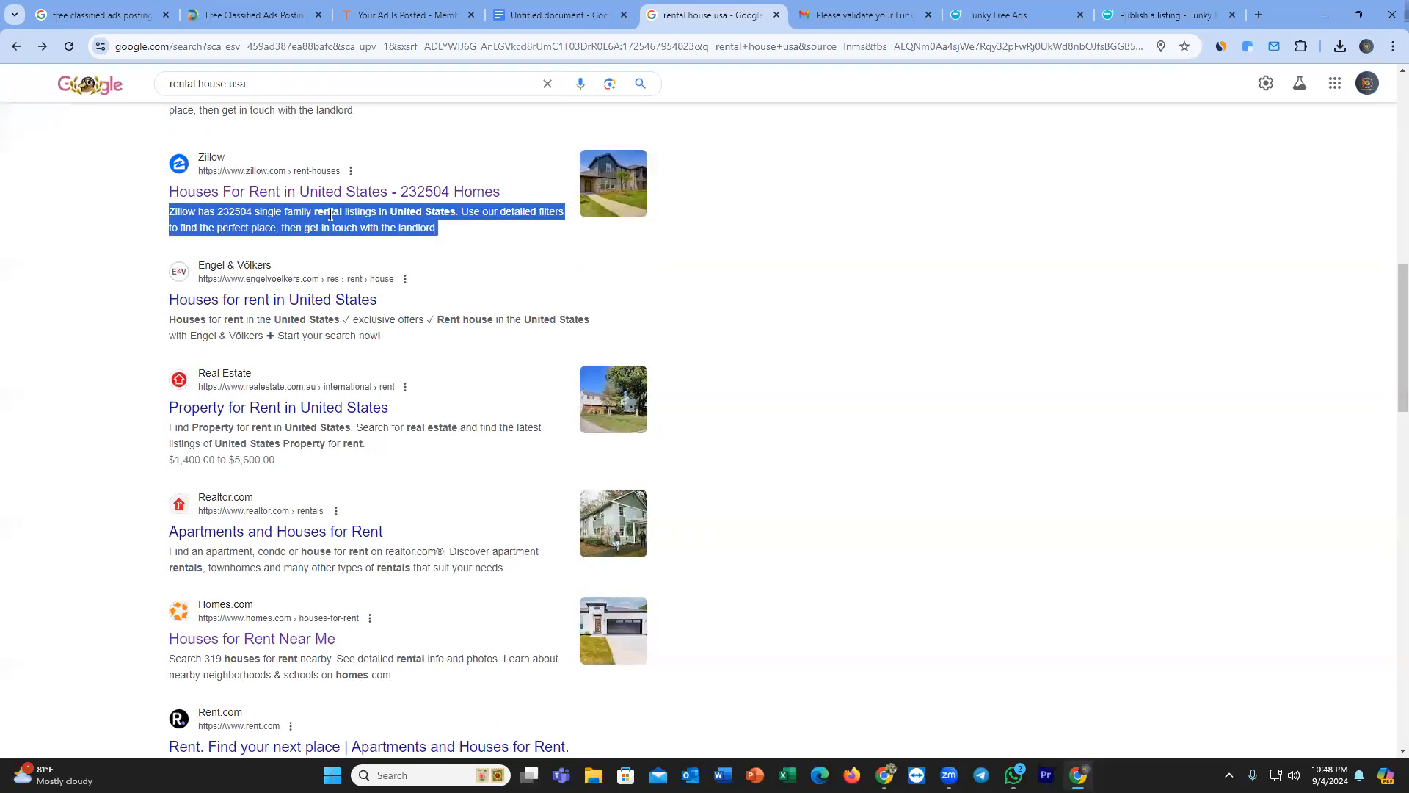
Paste the copied Zillow rental text into the Publish a listing description.
{"action": "left_click", "coordinate": [998, 15]}
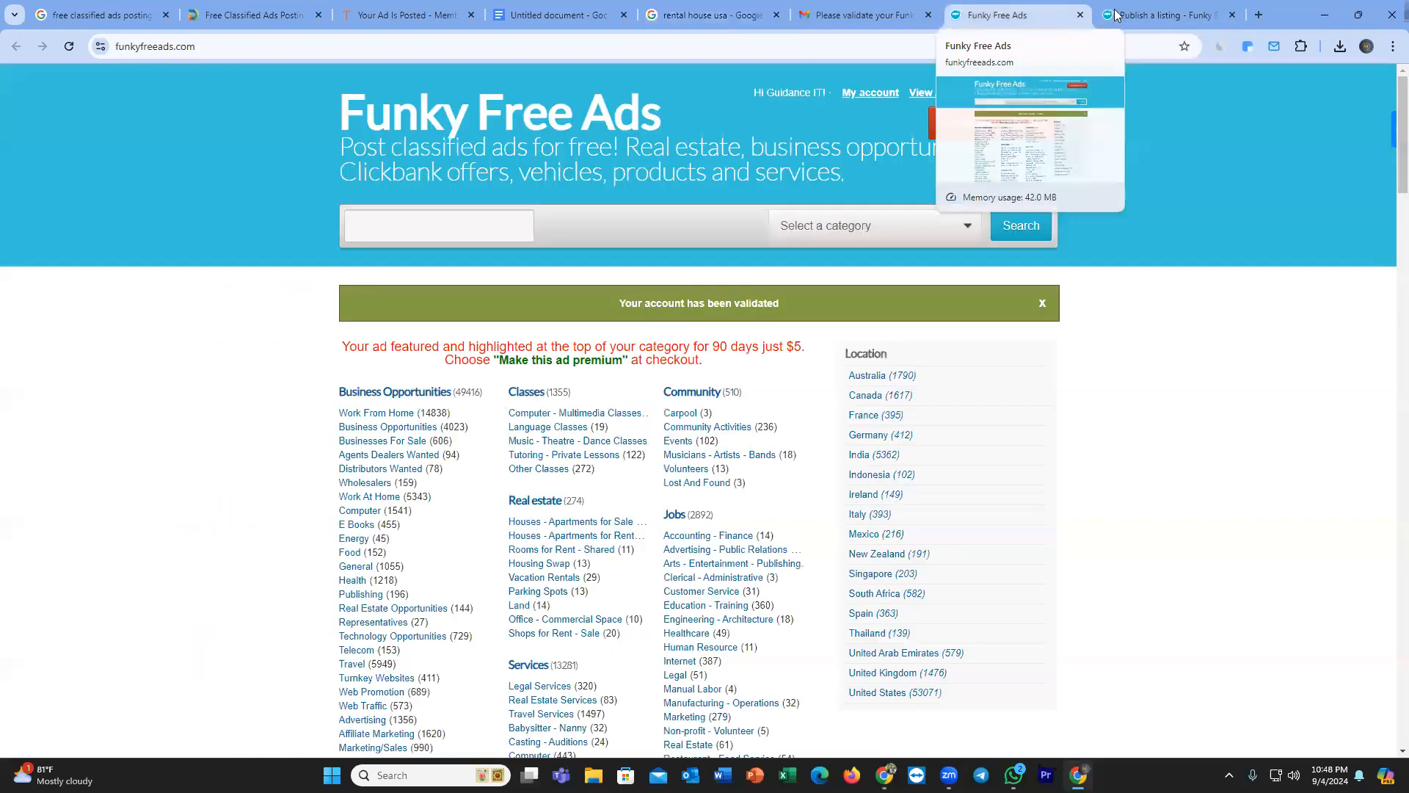
{"action": "left_click", "coordinate": [1158, 16]}
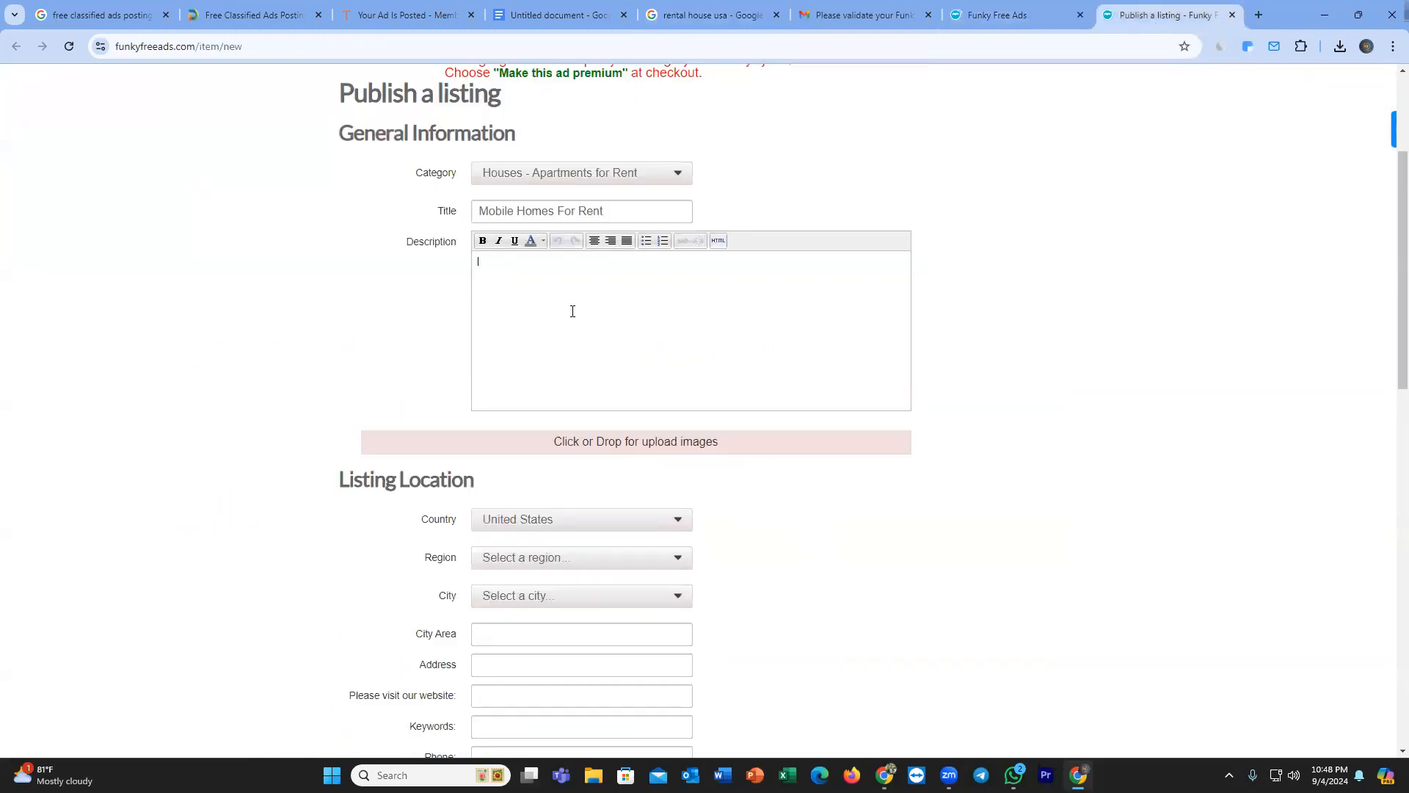
{"action": "key", "text": "ctrl+v"}
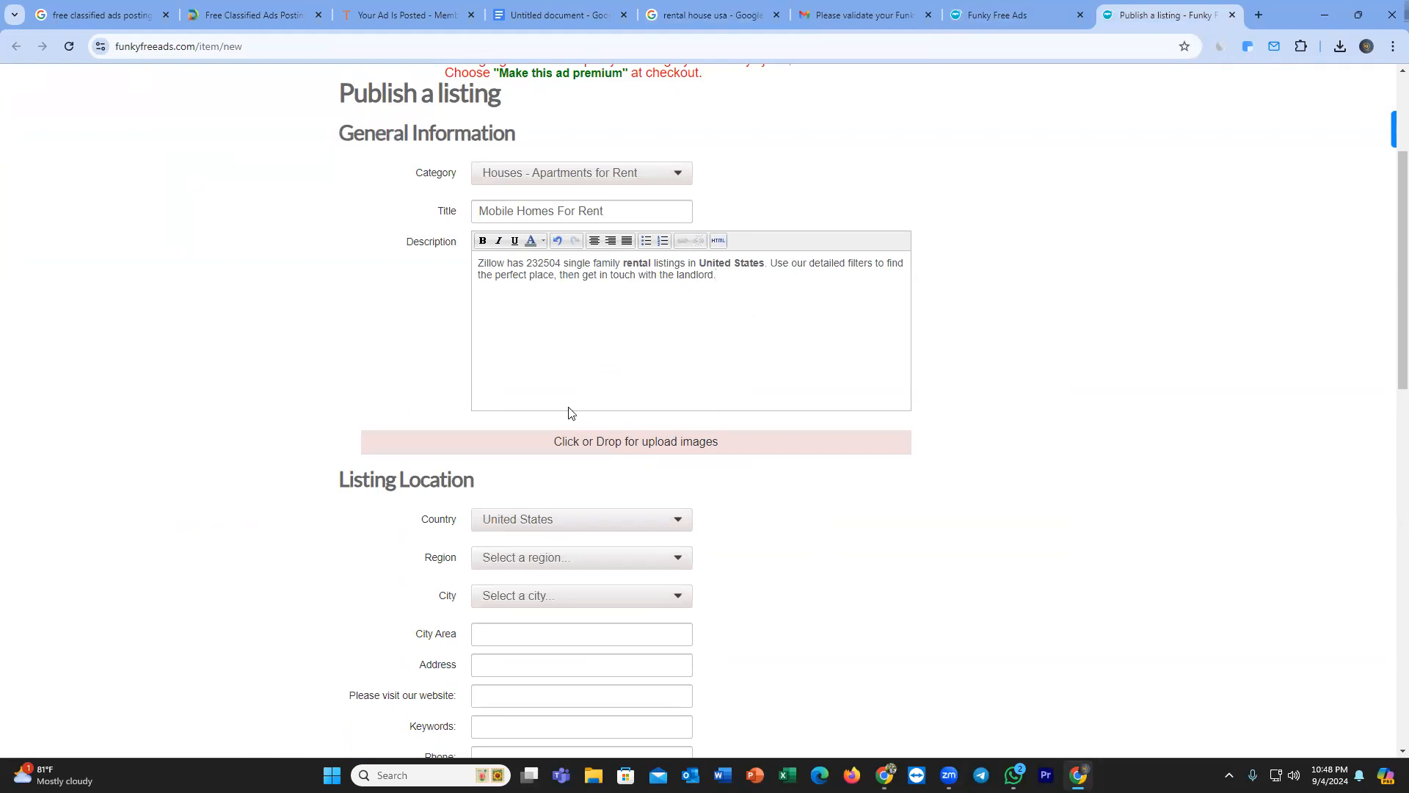
{"action": "scroll", "coordinate": [607, 320], "scroll_direction": "down", "scroll_amount": 3}
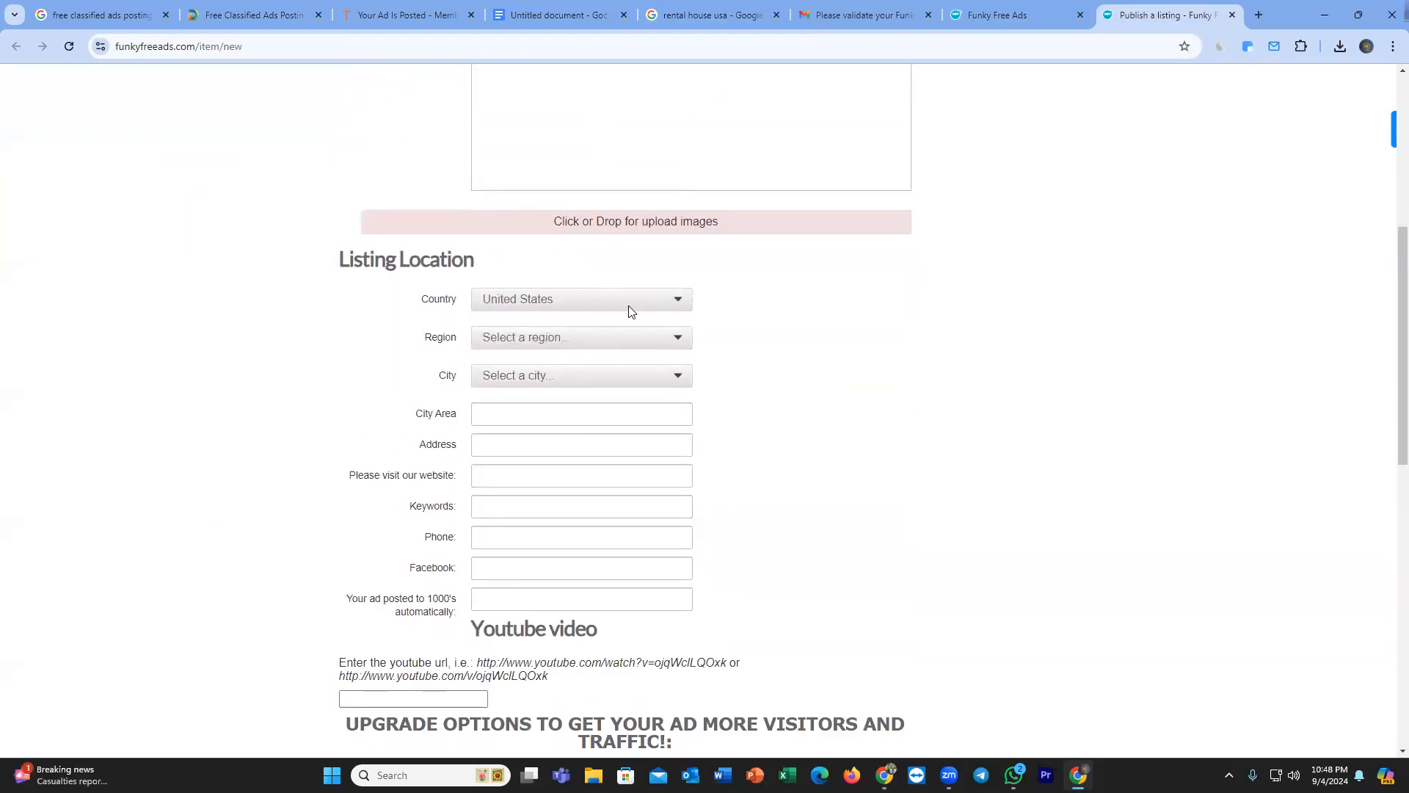
Set the listing location to United States, region Florida, city Alva.
{"action": "left_click", "coordinate": [631, 309]}
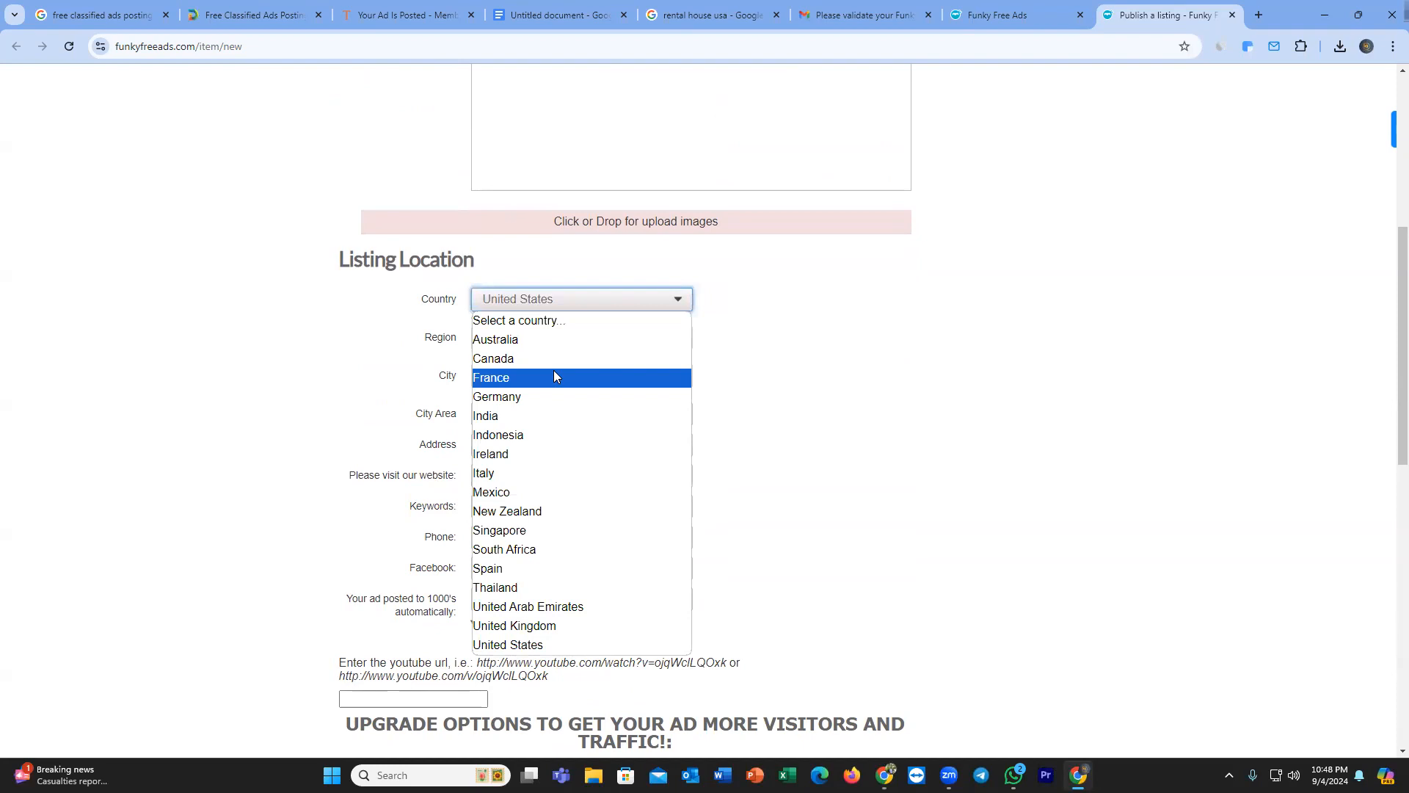
{"action": "left_click", "coordinate": [534, 644]}
{"action": "left_click", "coordinate": [518, 342]}
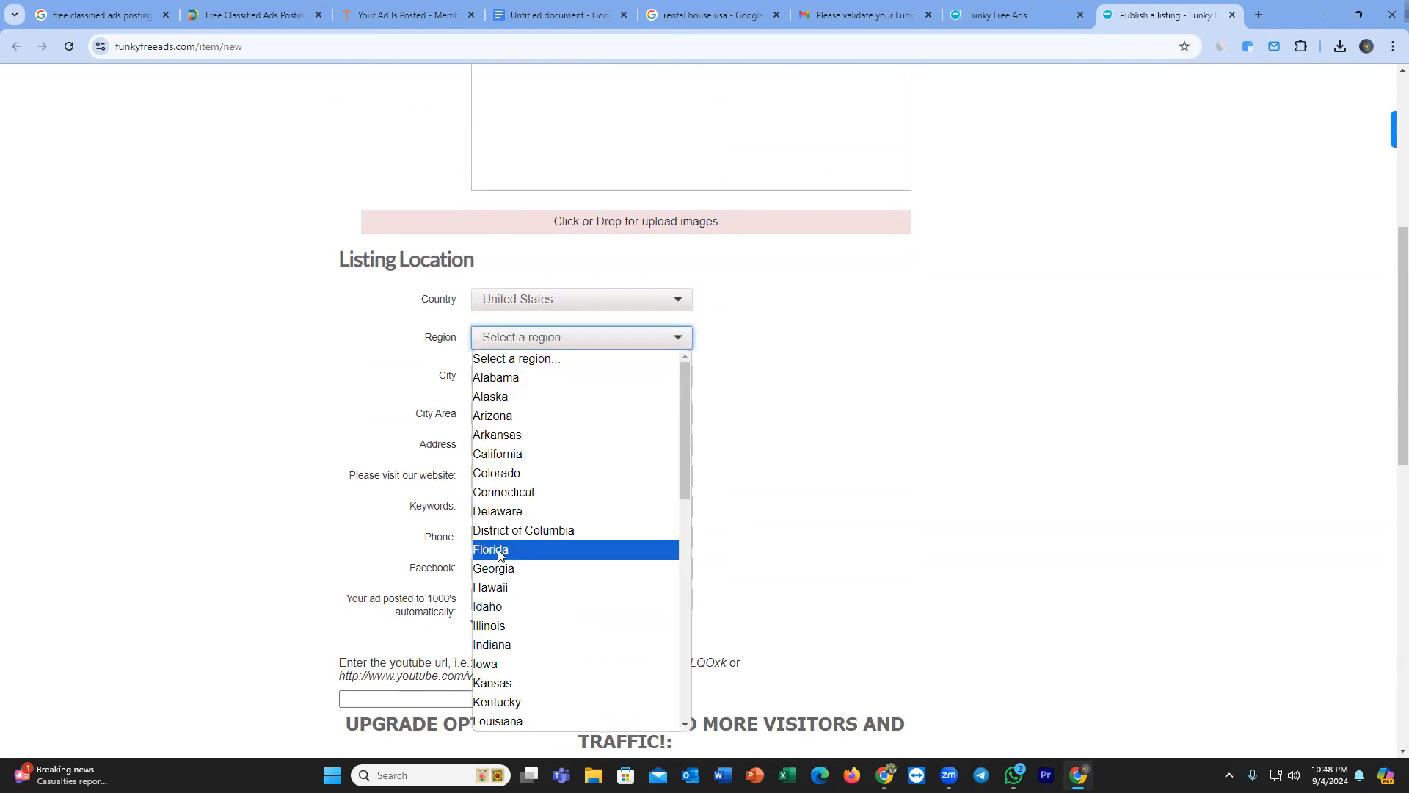
{"action": "left_click", "coordinate": [498, 552]}
{"action": "left_click", "coordinate": [573, 383]}
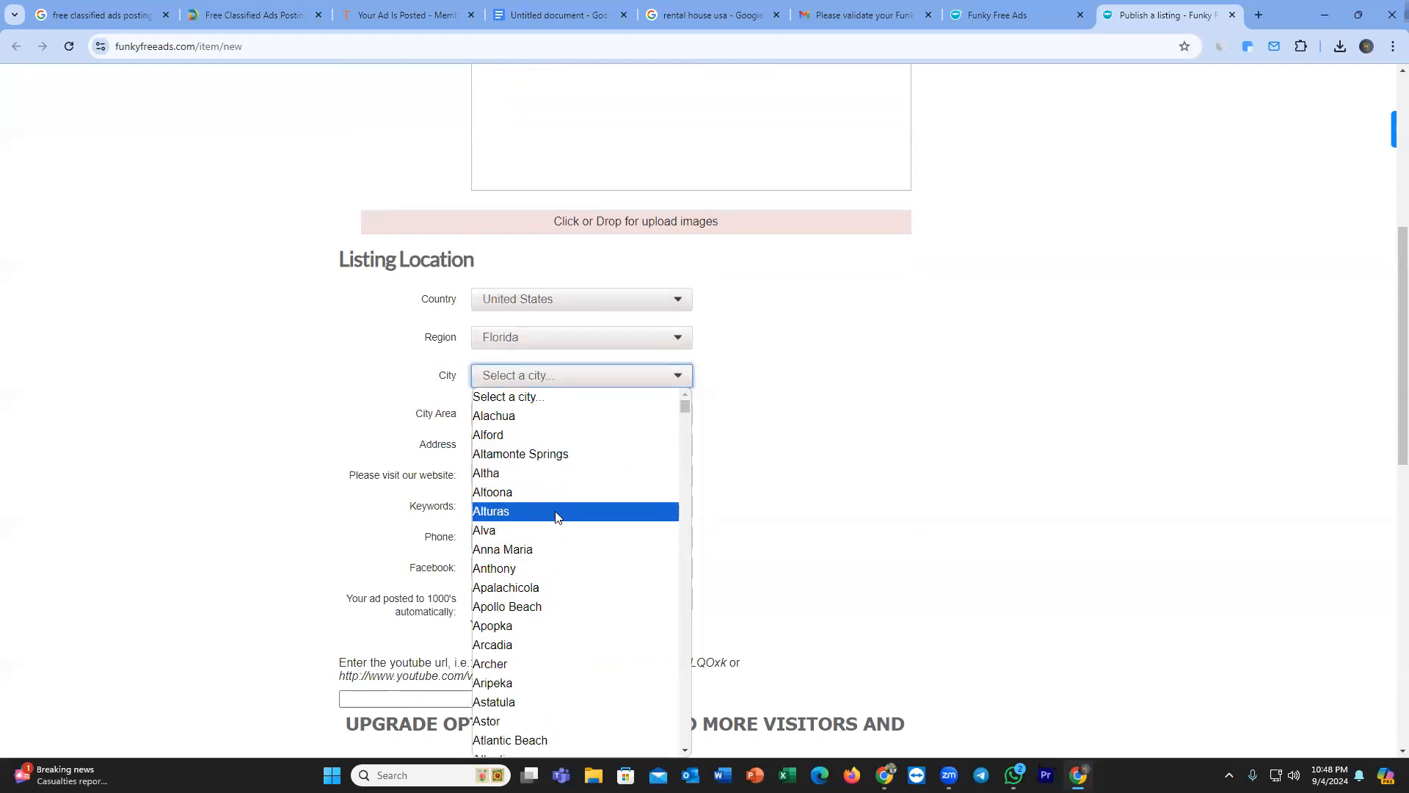
{"action": "left_click", "coordinate": [551, 526]}
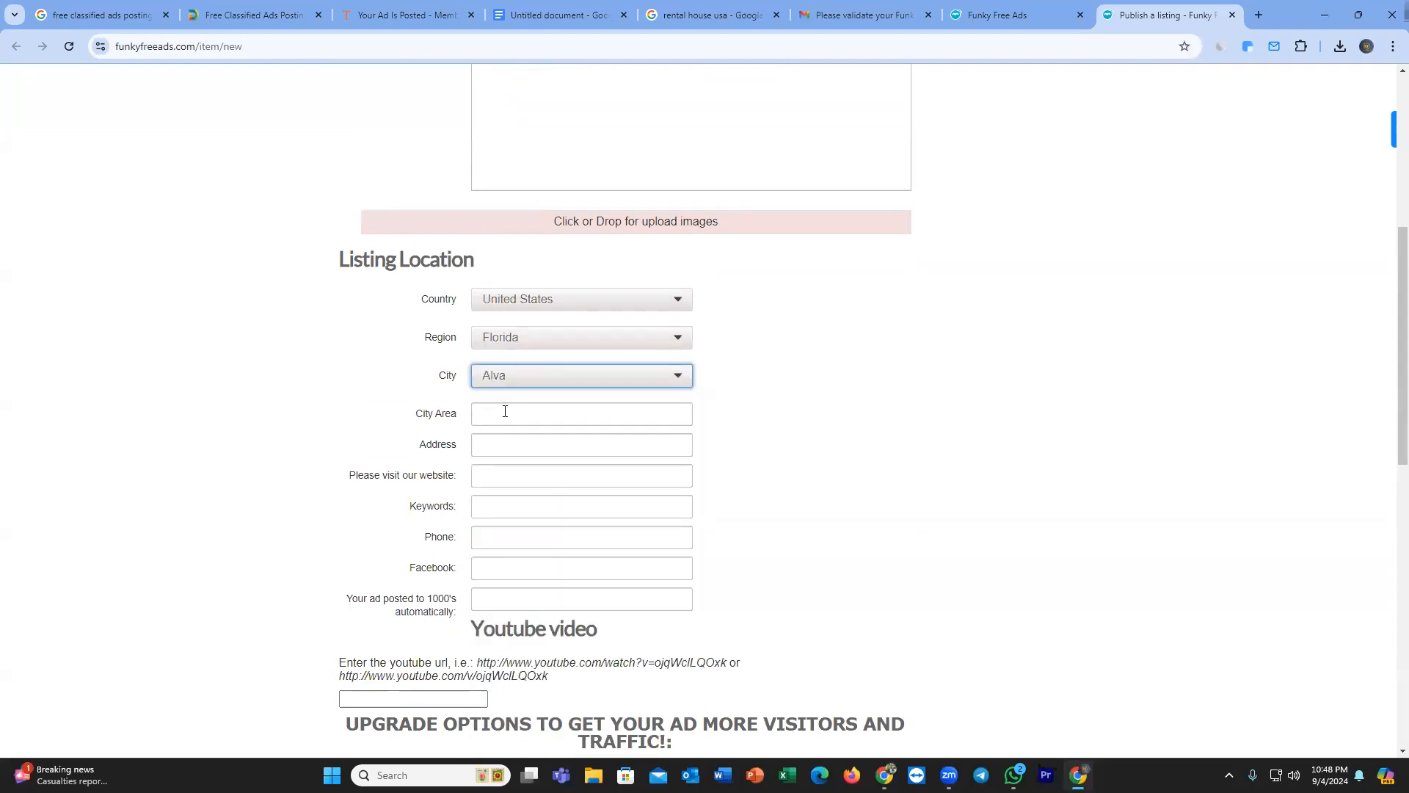
{"action": "scroll", "coordinate": [548, 432], "scroll_direction": "down", "scroll_amount": 1}
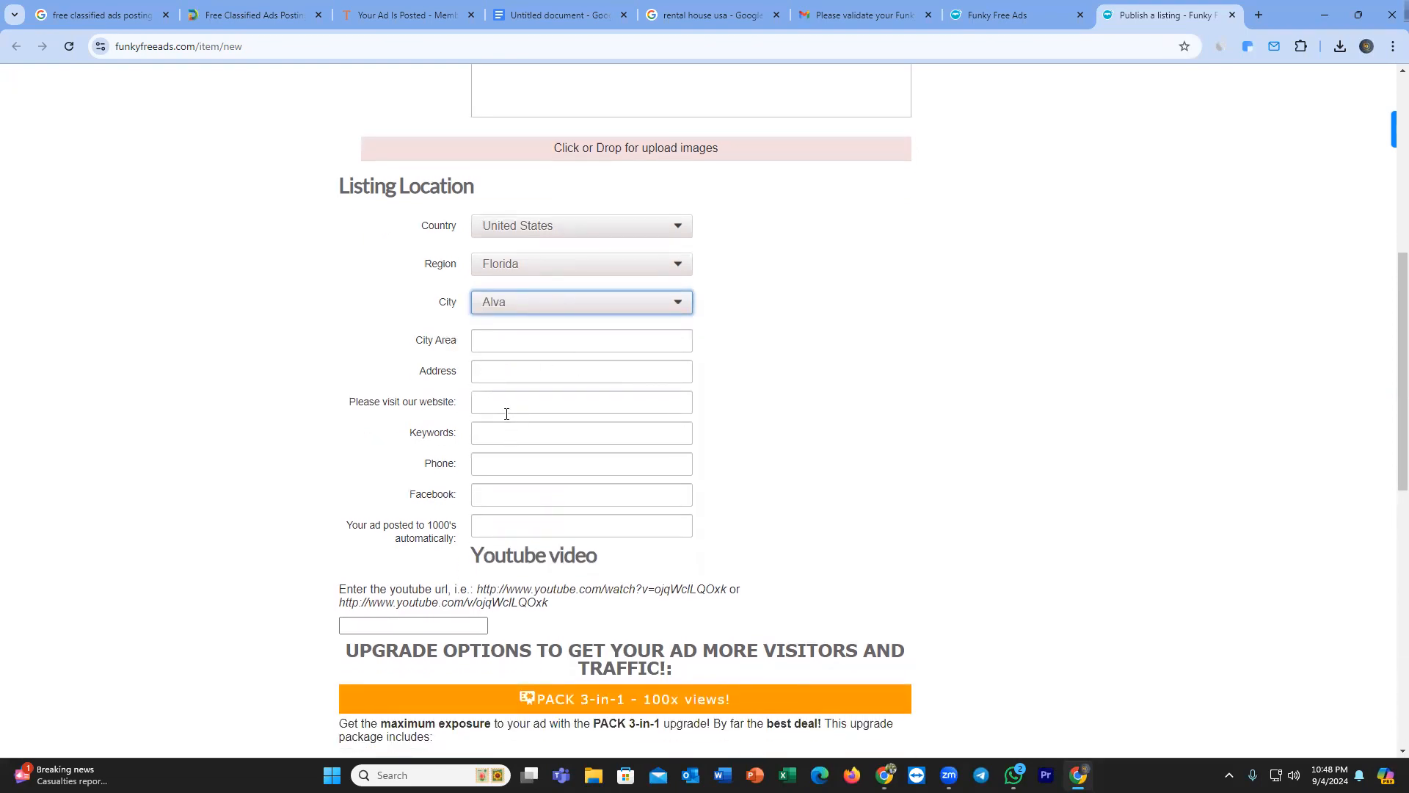
Skip past the website field and start the Keywords entry with 'ren'.
{"action": "left_click", "coordinate": [492, 402]}
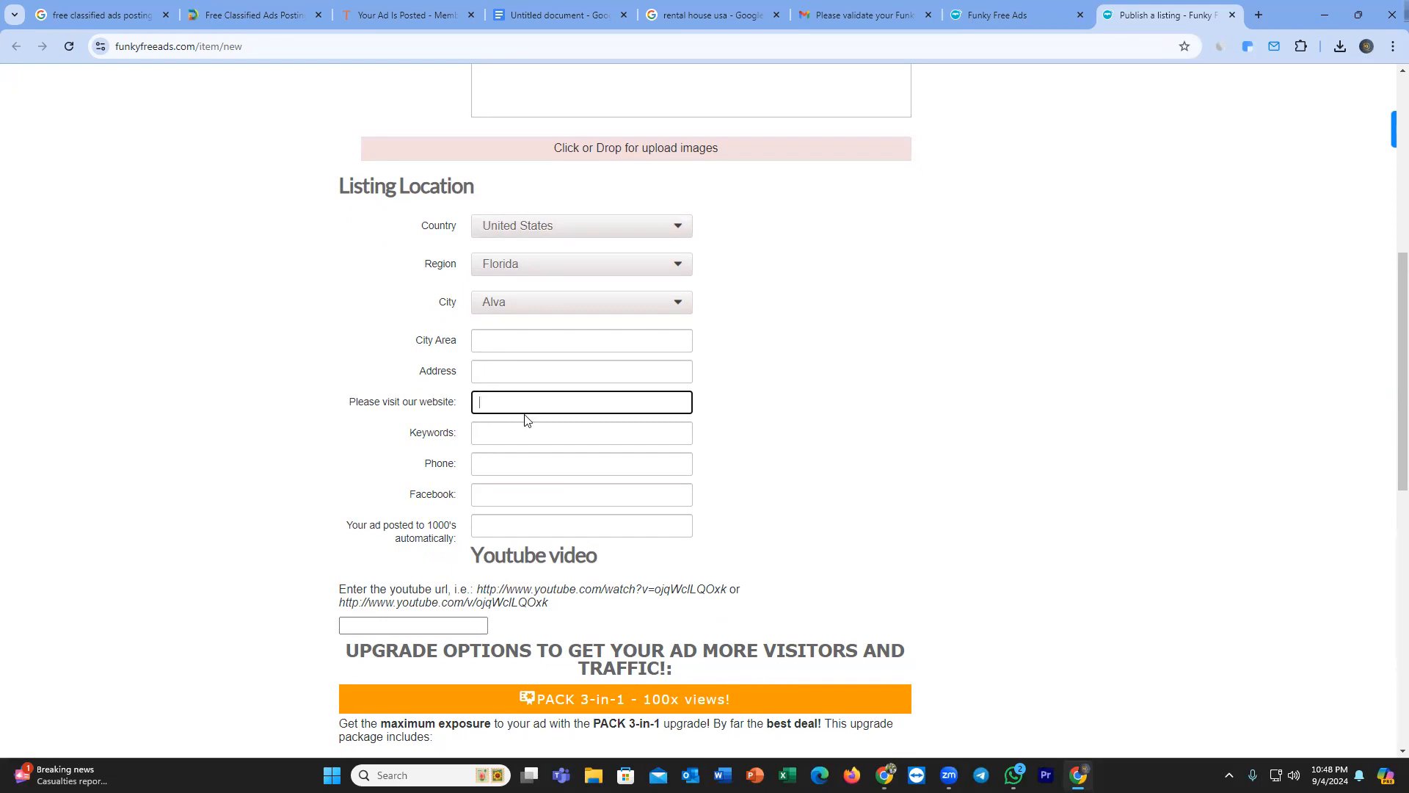
{"action": "scroll", "coordinate": [478, 428], "scroll_direction": "down", "scroll_amount": 1}
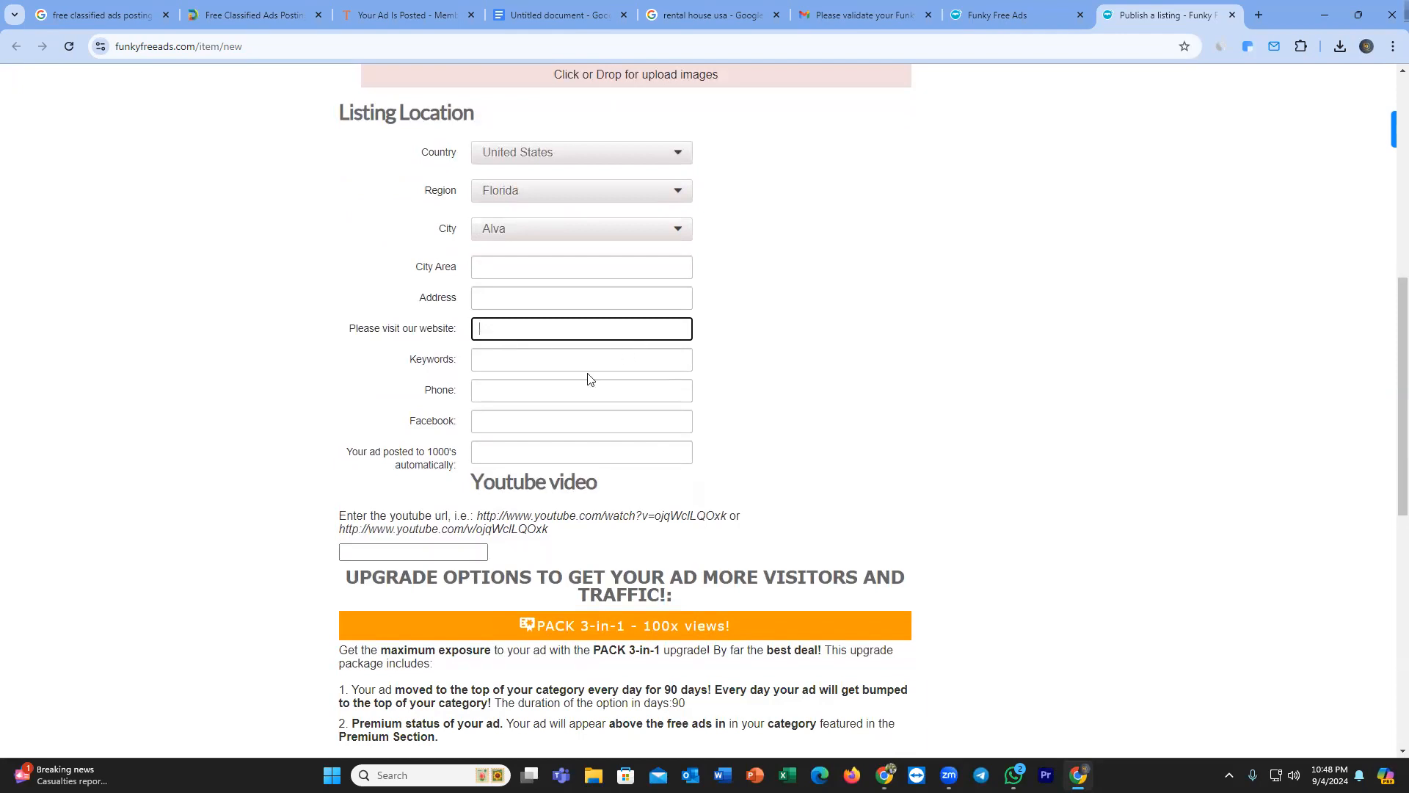
{"action": "left_click", "coordinate": [507, 360]}
{"action": "scroll", "coordinate": [547, 293], "scroll_direction": "up", "scroll_amount": 4}
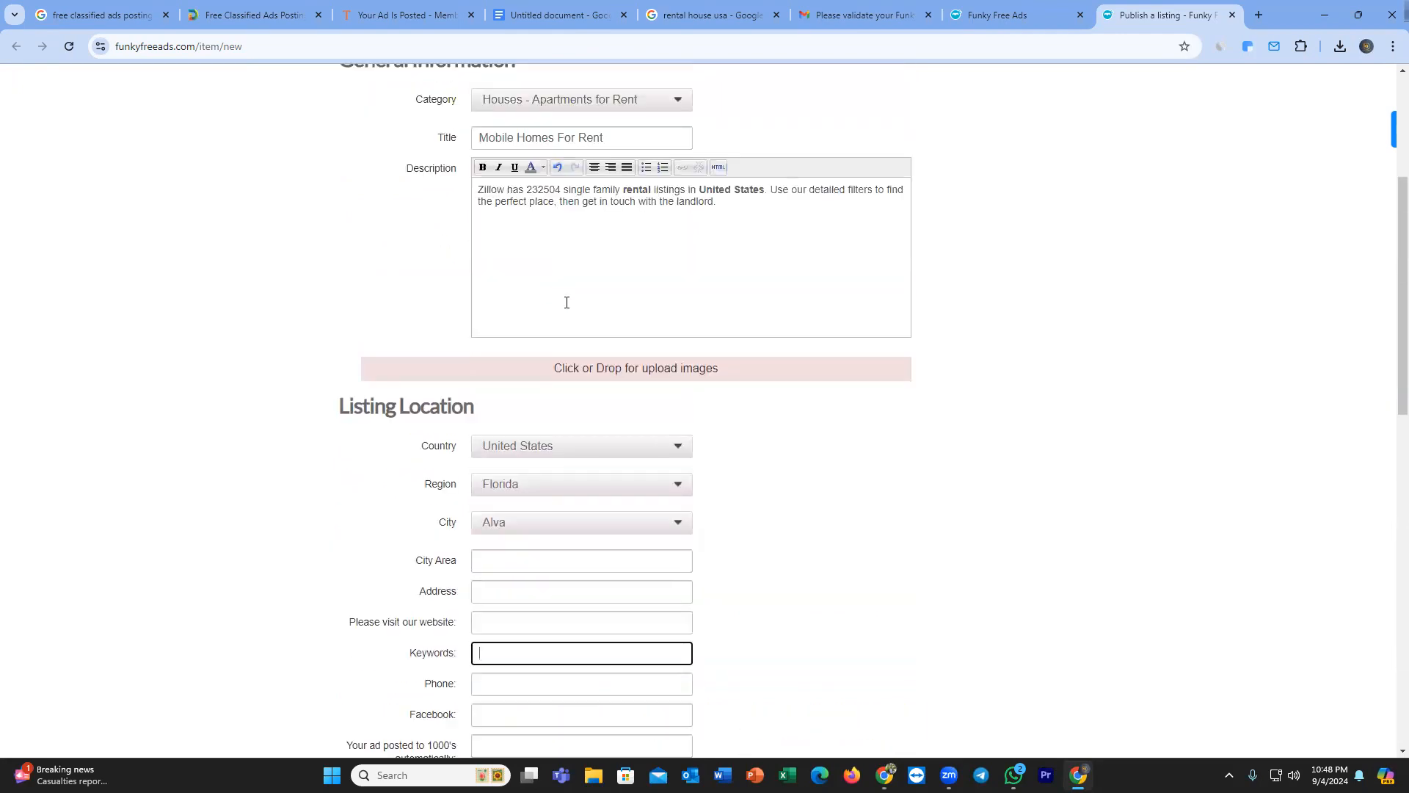
{"action": "scroll", "coordinate": [675, 271], "scroll_direction": "down", "scroll_amount": 2}
{"action": "scroll", "coordinate": [670, 277], "scroll_direction": "up", "scroll_amount": 4}
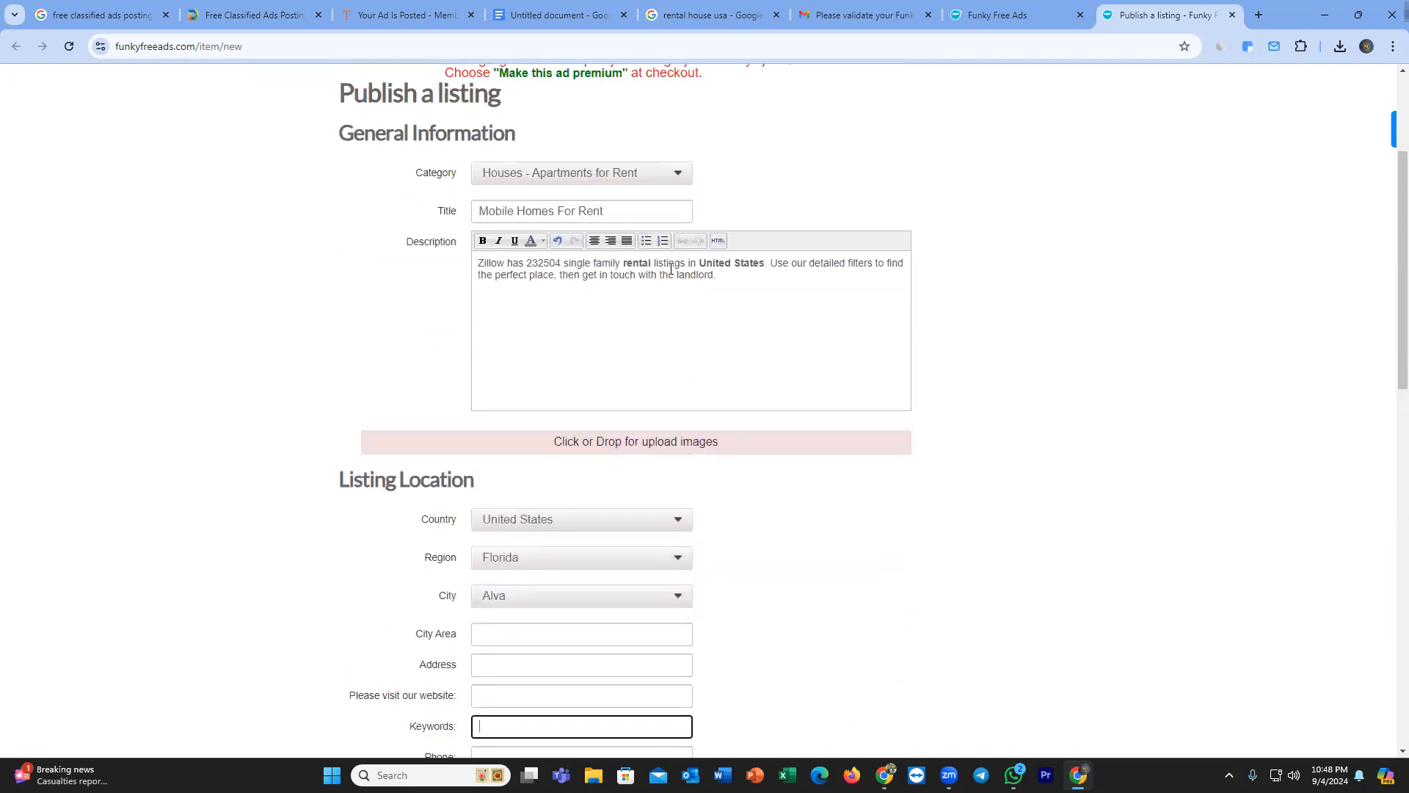
{"action": "scroll", "coordinate": [670, 282], "scroll_direction": "down", "scroll_amount": 5}
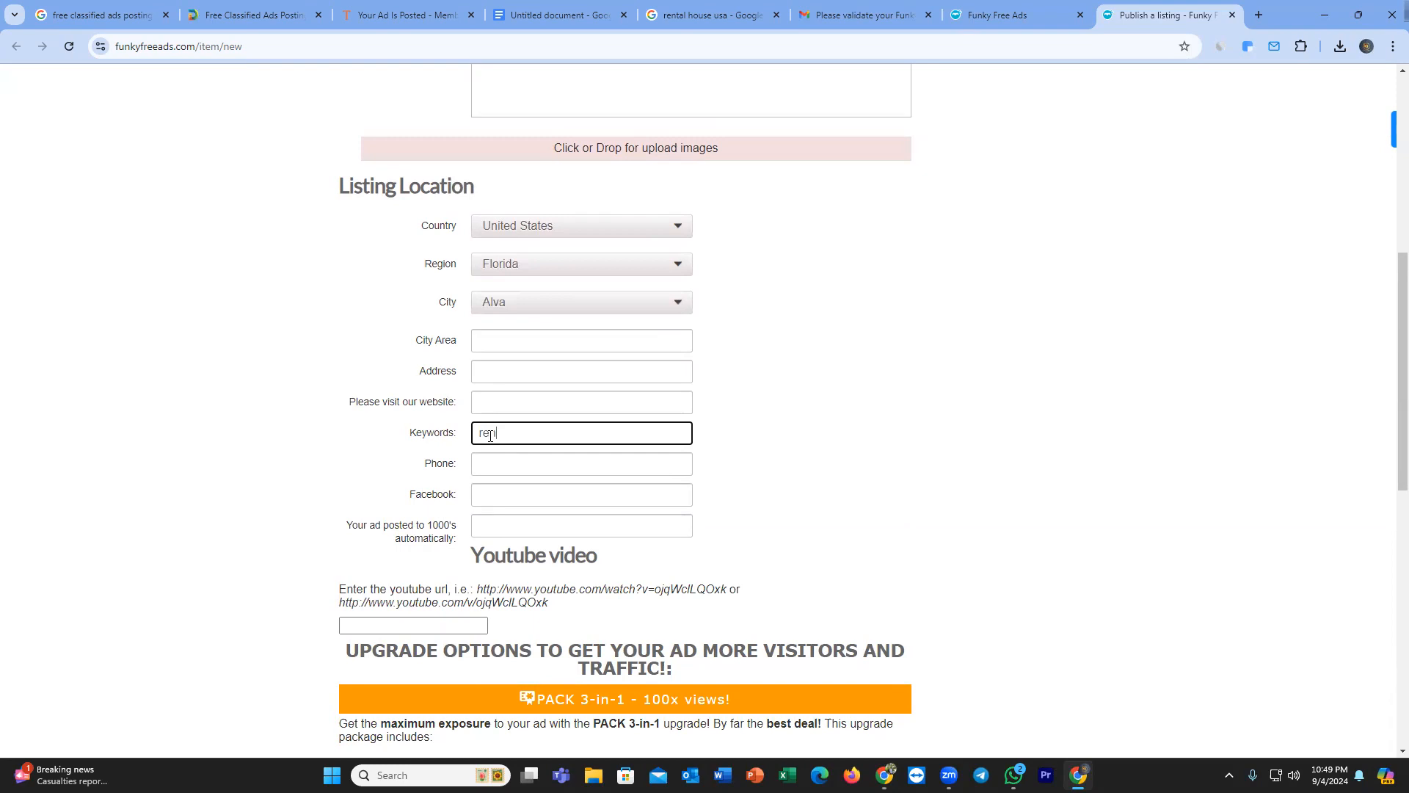
Complete the Keywords field so it reads 'rent house, rentals usa'.
{"action": "type", "text": "house"}
{"action": "key", "text": "alt"}
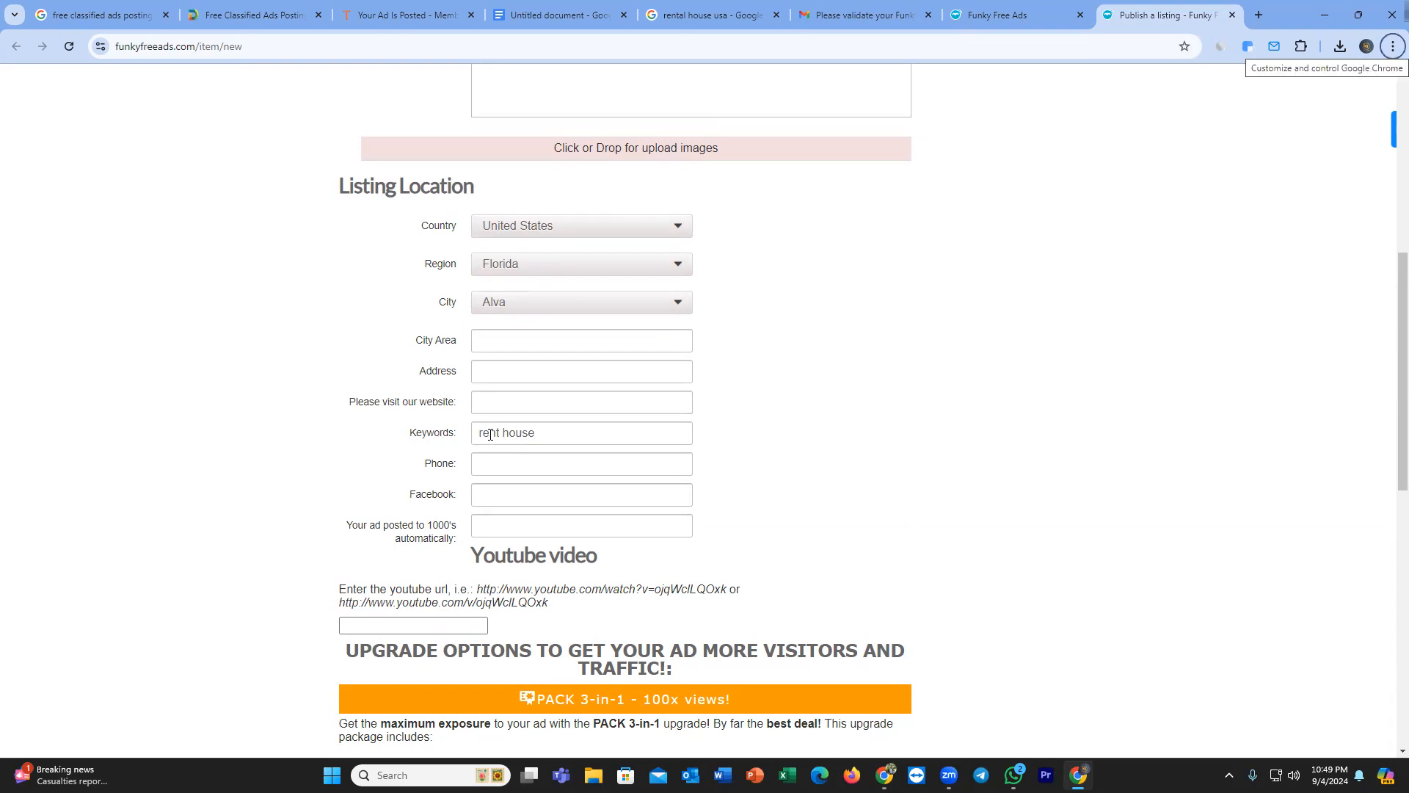
{"action": "left_click", "coordinate": [546, 439]}
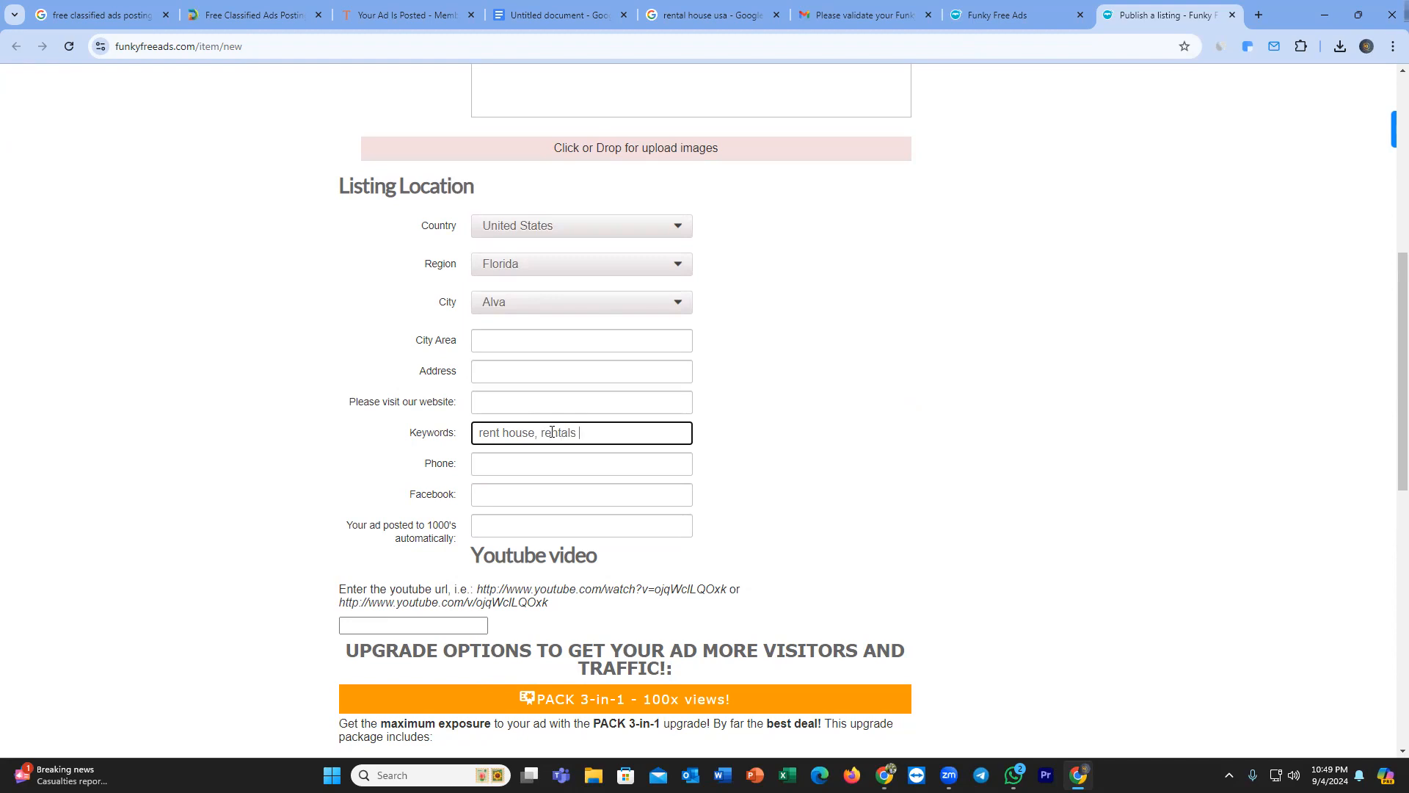
{"action": "type", "text": "a"}
{"action": "scroll", "coordinate": [635, 436], "scroll_direction": "down", "scroll_amount": 1}
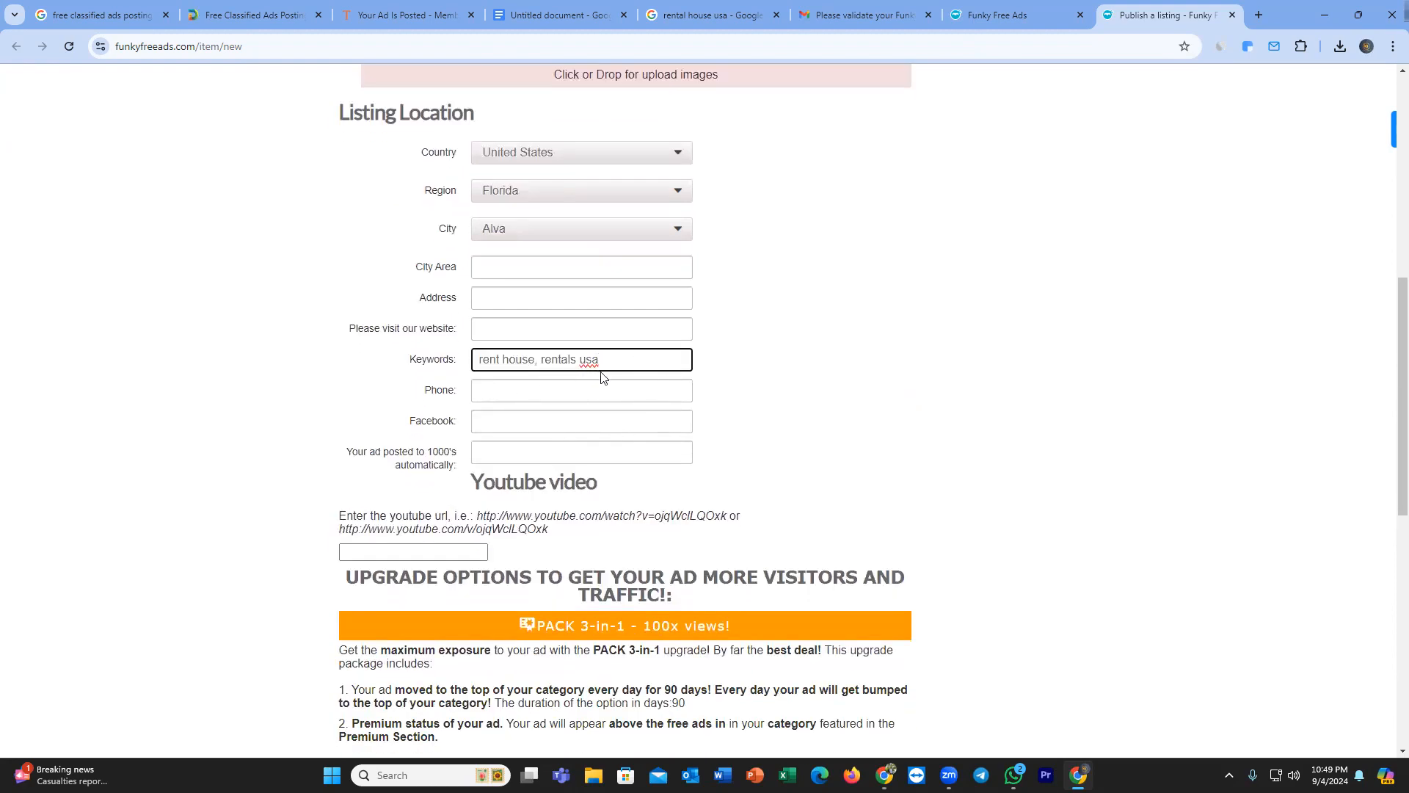
{"action": "scroll", "coordinate": [679, 346], "scroll_direction": "up", "scroll_amount": 7}
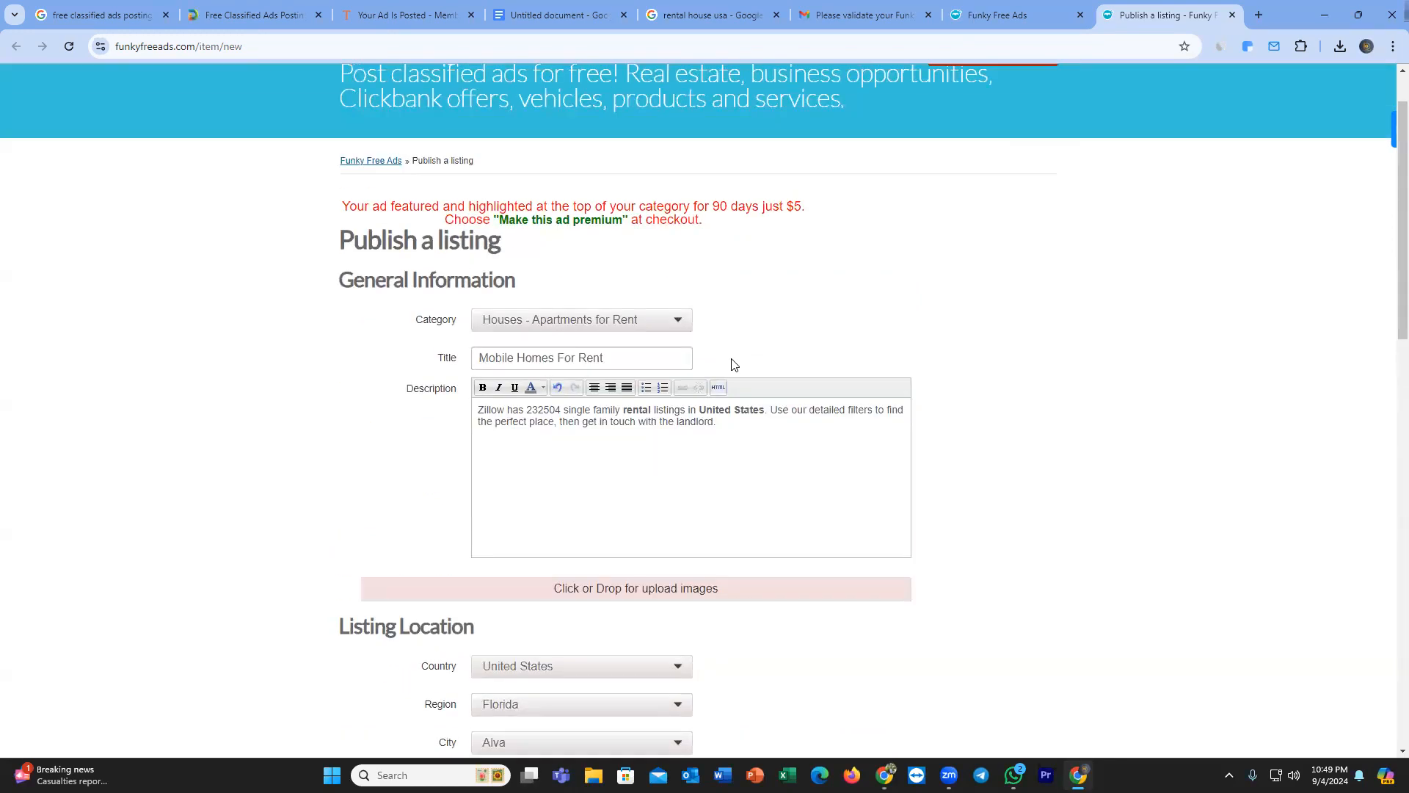
{"action": "scroll", "coordinate": [726, 367], "scroll_direction": "down", "scroll_amount": 2}
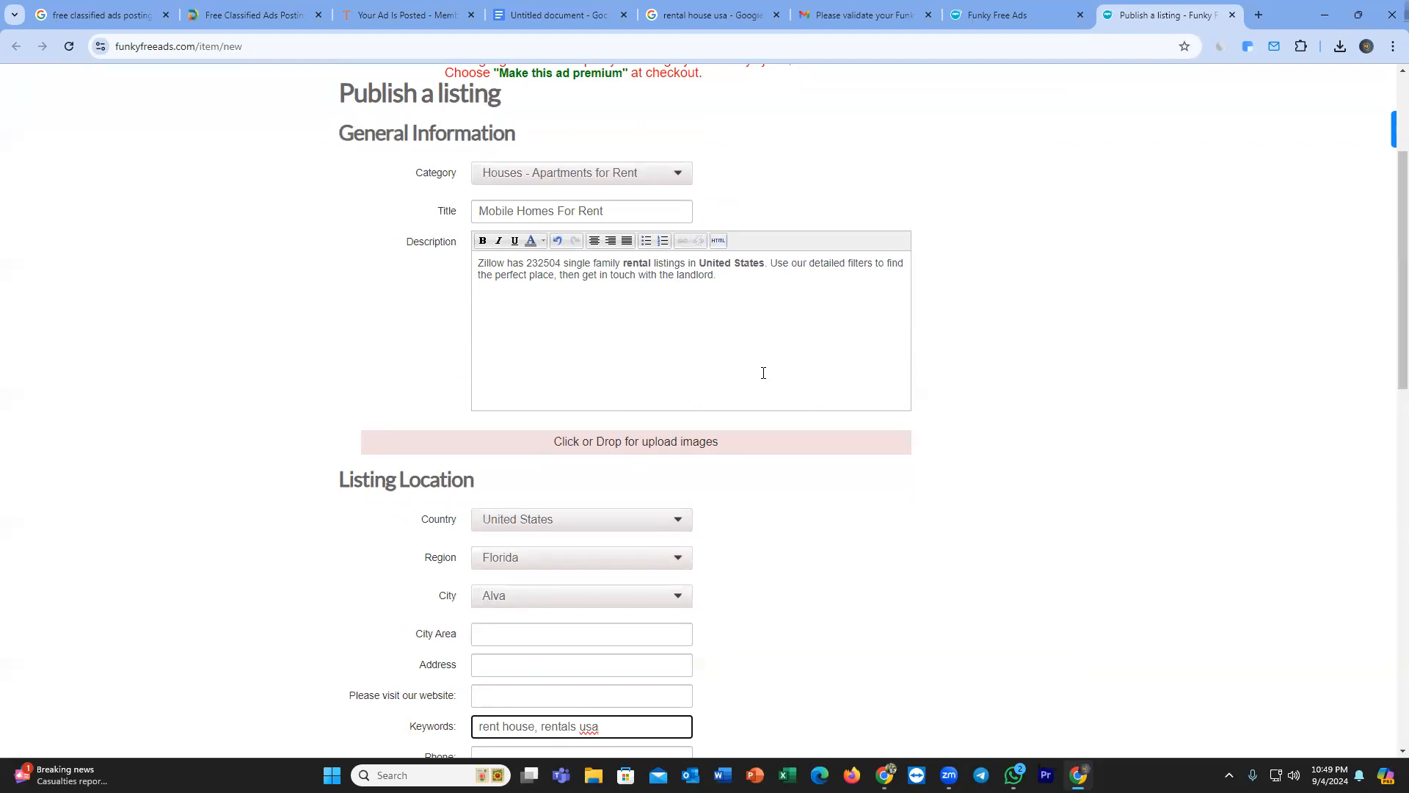
{"action": "scroll", "coordinate": [763, 373], "scroll_direction": "down", "scroll_amount": 2}
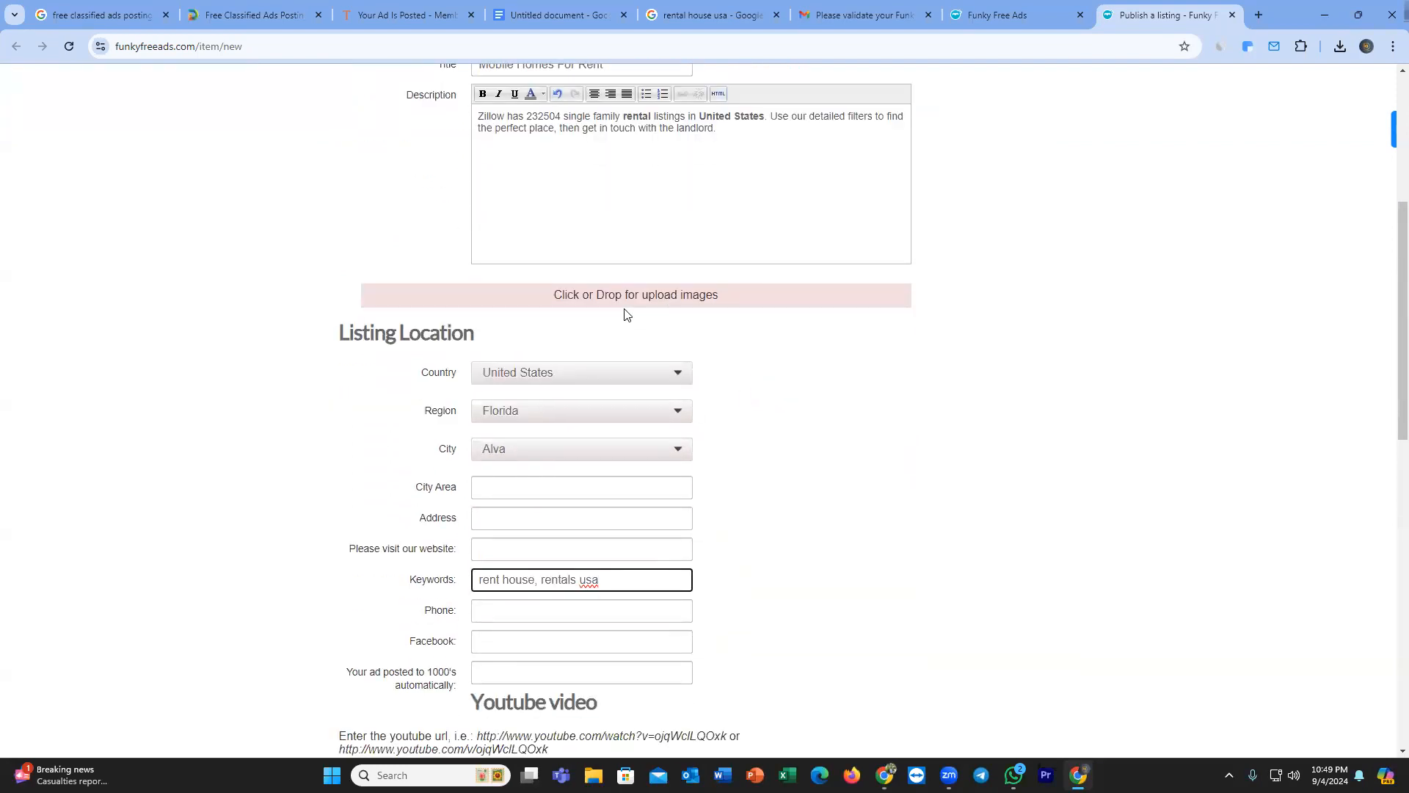
{"action": "scroll", "coordinate": [631, 316], "scroll_direction": "down", "scroll_amount": 1}
{"action": "scroll", "coordinate": [624, 293], "scroll_direction": "up", "scroll_amount": 1}
Upload the living-room photo download (10).jpeg as the listing's first picture.
{"action": "left_click", "coordinate": [691, 301]}
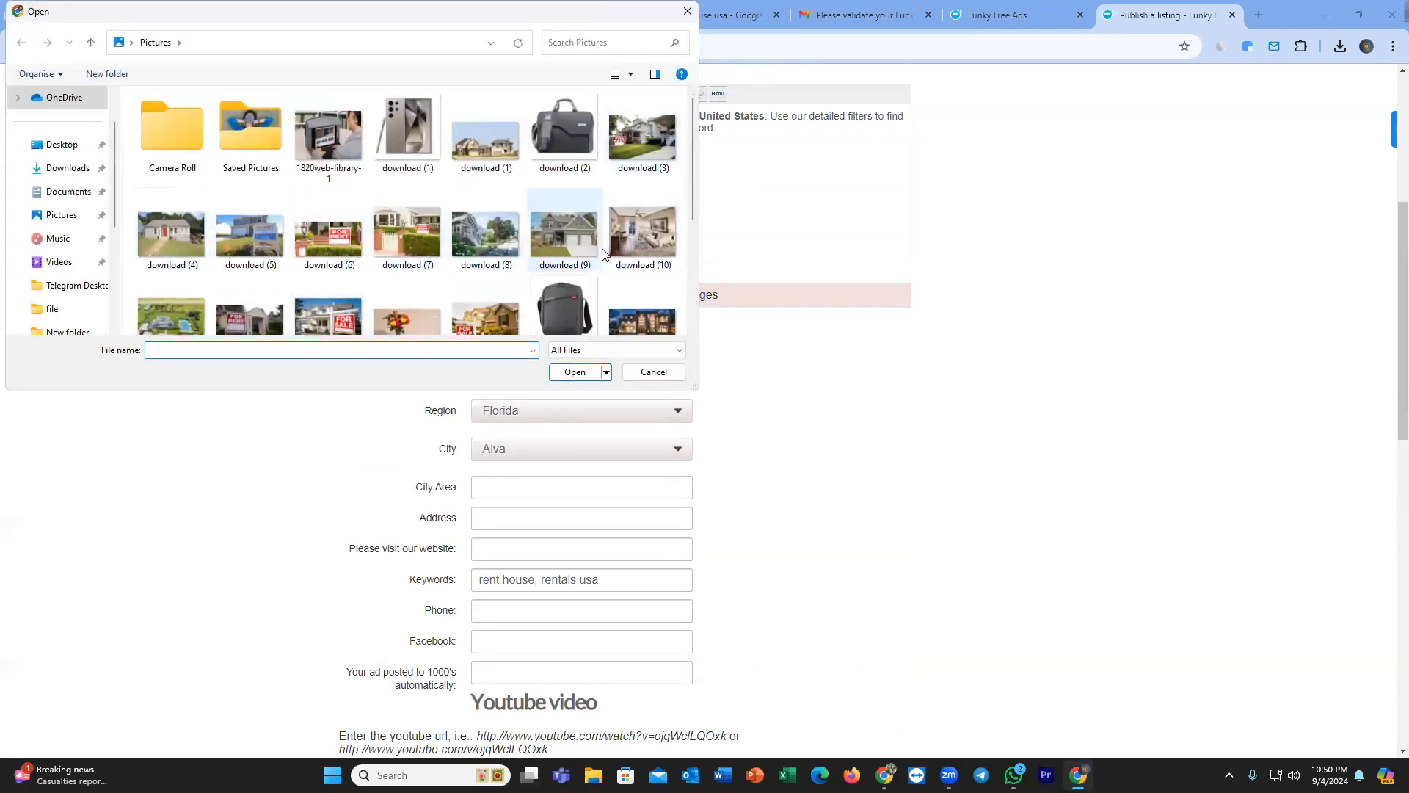
{"action": "left_click", "coordinate": [643, 230]}
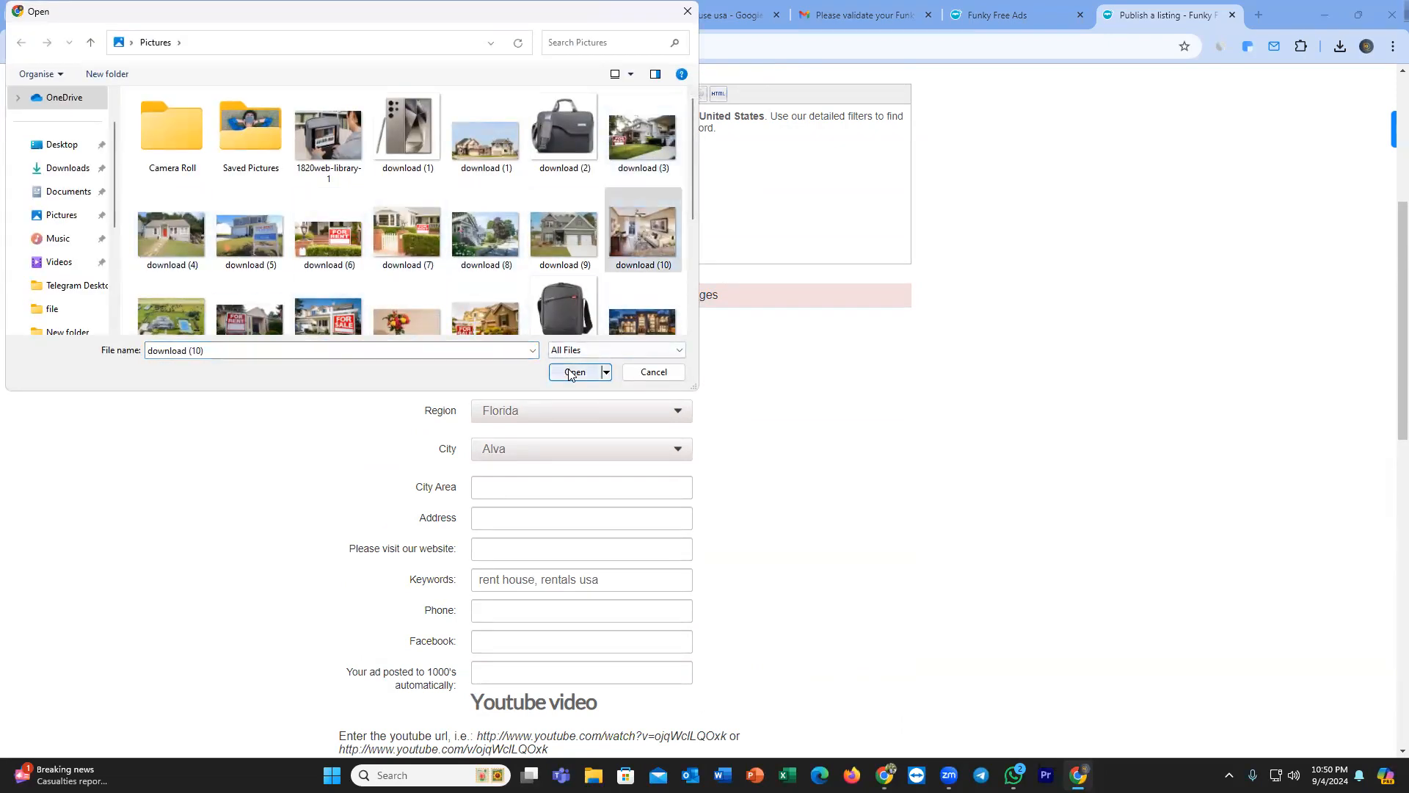
{"action": "left_click", "coordinate": [572, 373]}
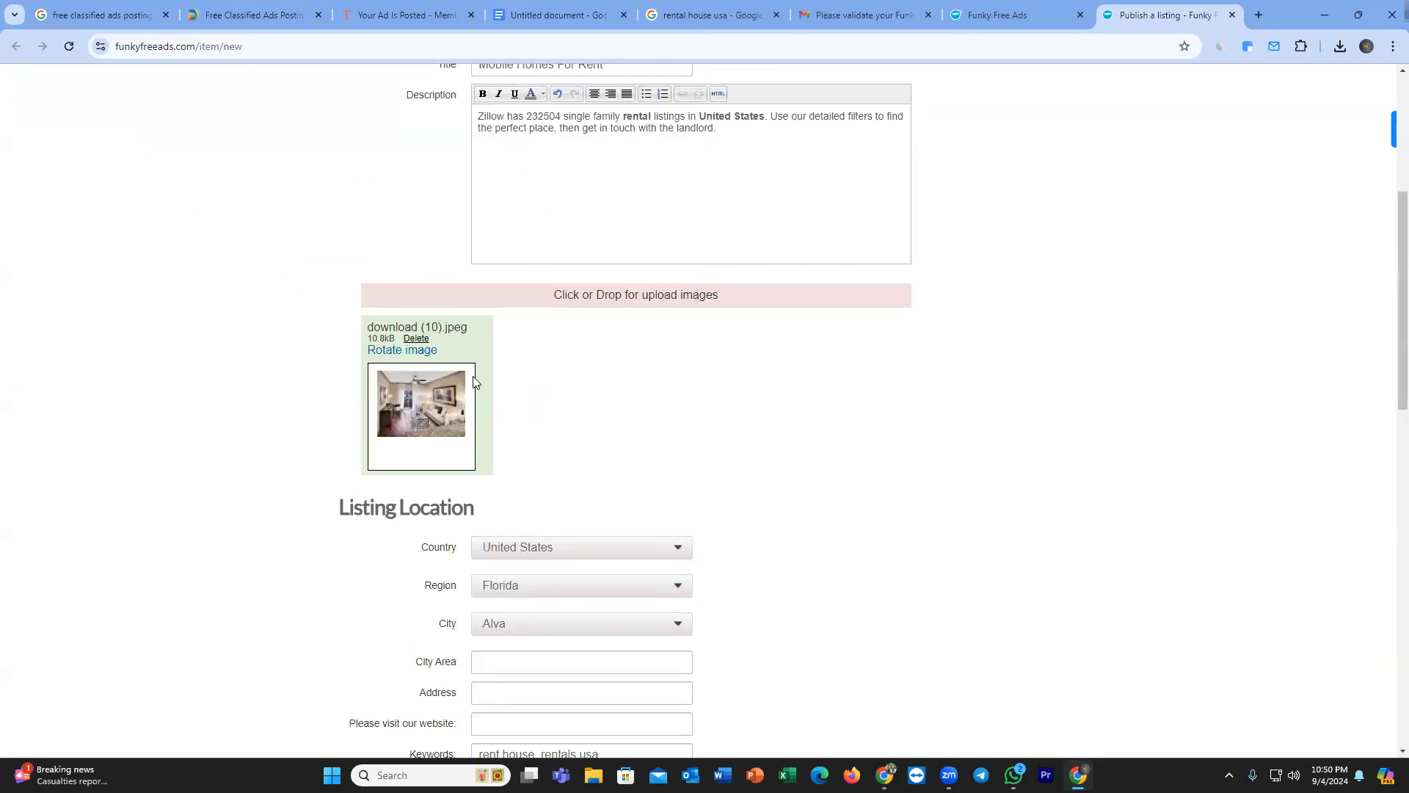
{"action": "scroll", "coordinate": [556, 333], "scroll_direction": "down", "scroll_amount": 3}
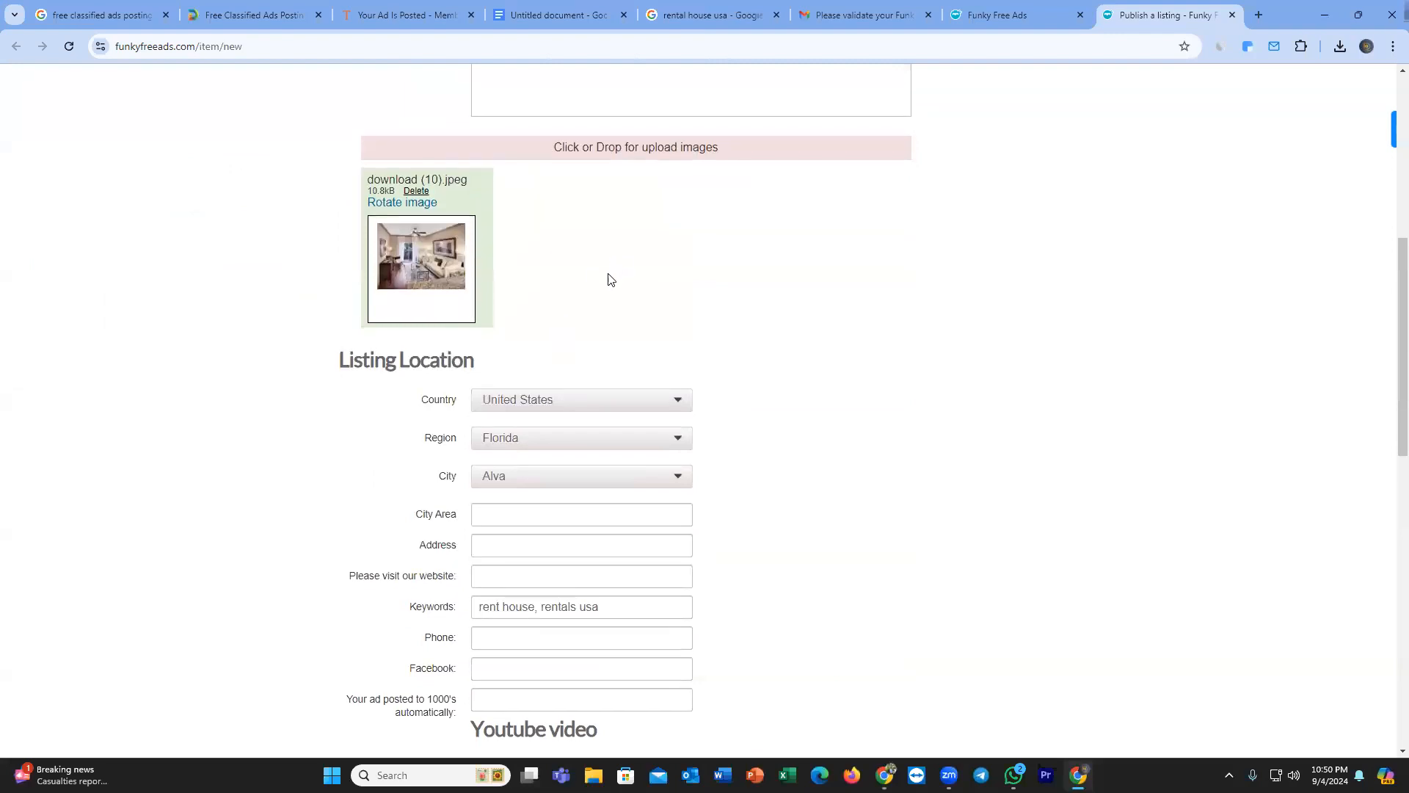
{"action": "scroll", "coordinate": [607, 308], "scroll_direction": "up", "scroll_amount": 3}
{"action": "scroll", "coordinate": [609, 312], "scroll_direction": "down", "scroll_amount": 7}
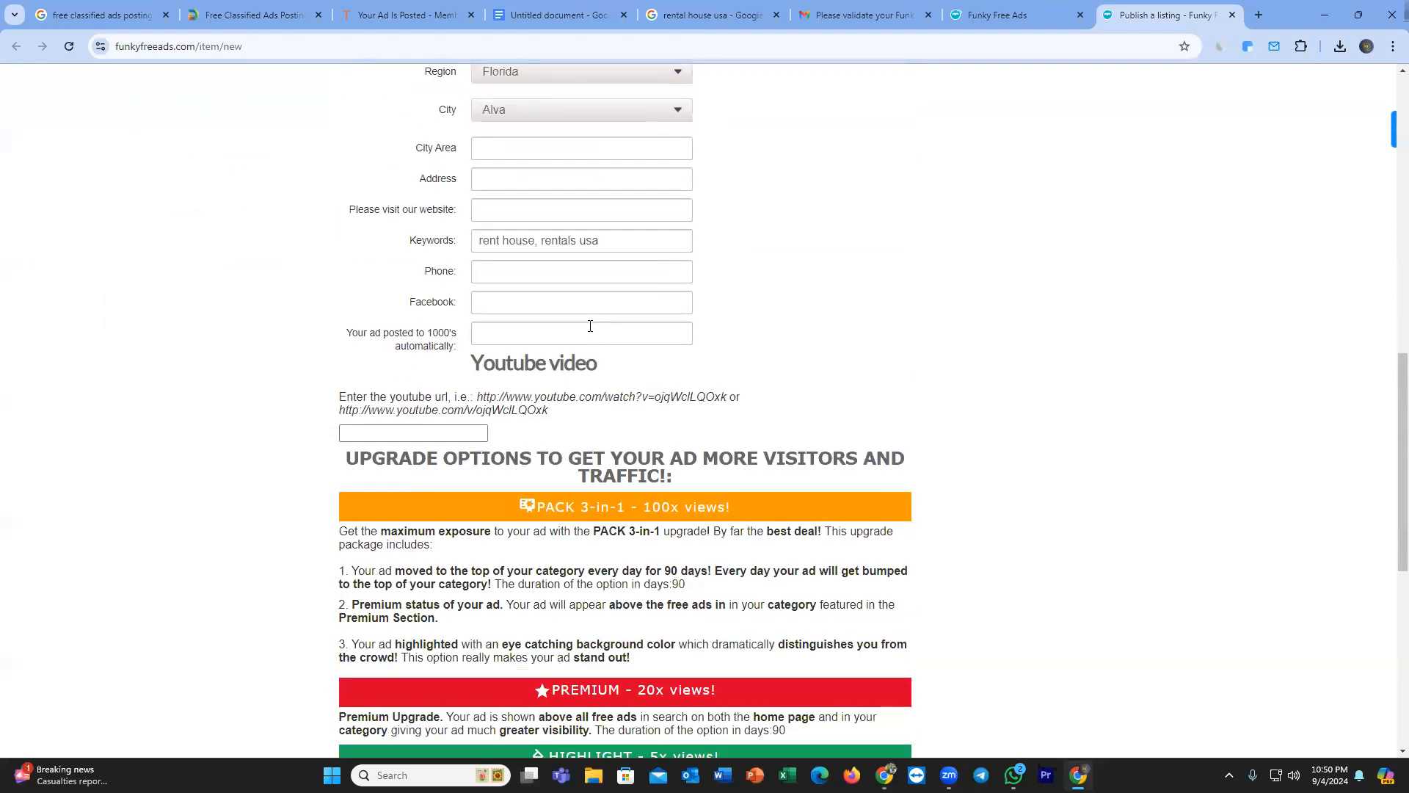
{"action": "scroll", "coordinate": [558, 308], "scroll_direction": "up", "scroll_amount": 1}
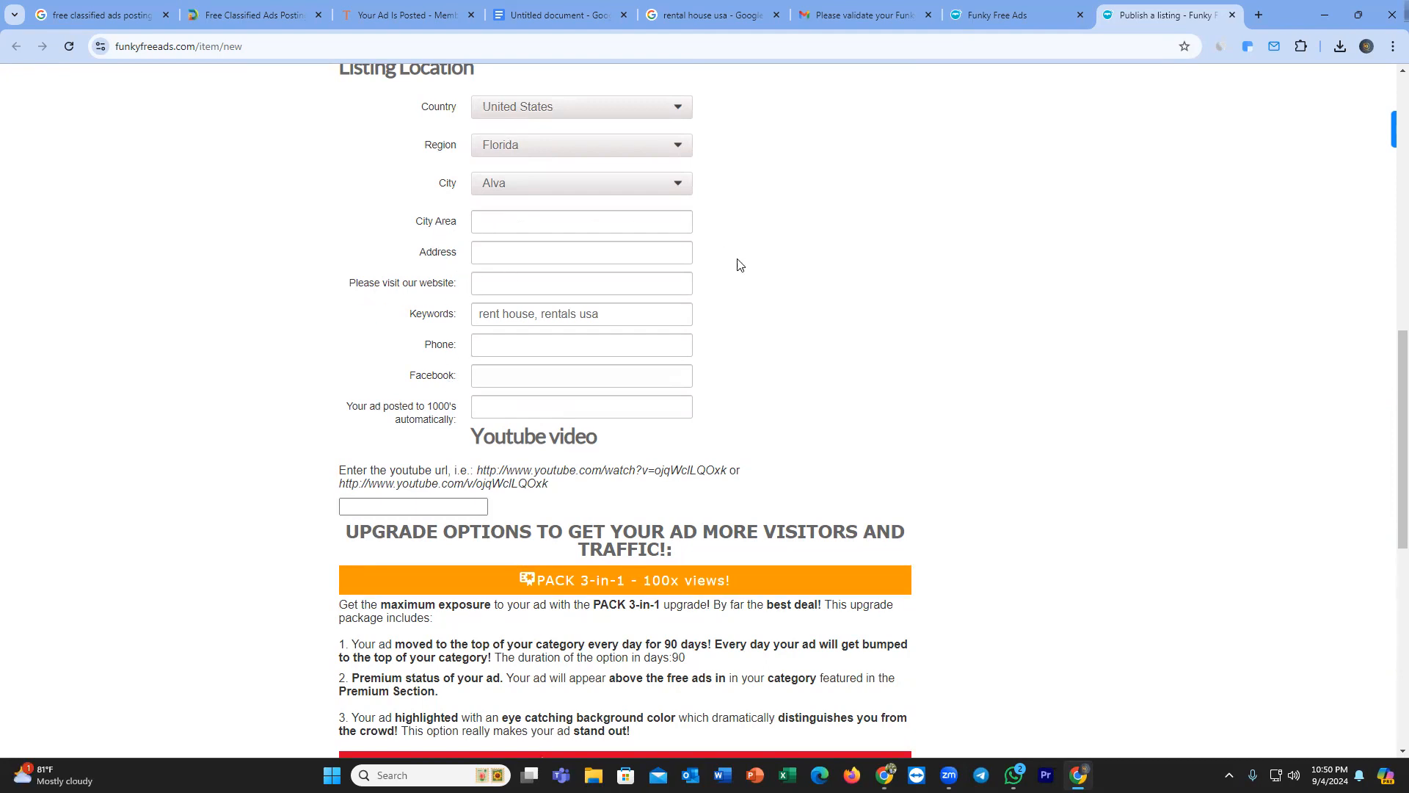
Choose 'No, thanks' for all paid upgrades and publish the rental ad.
{"action": "scroll", "coordinate": [740, 304], "scroll_direction": "down", "scroll_amount": 3}
{"action": "scroll", "coordinate": [718, 266], "scroll_direction": "down", "scroll_amount": 1}
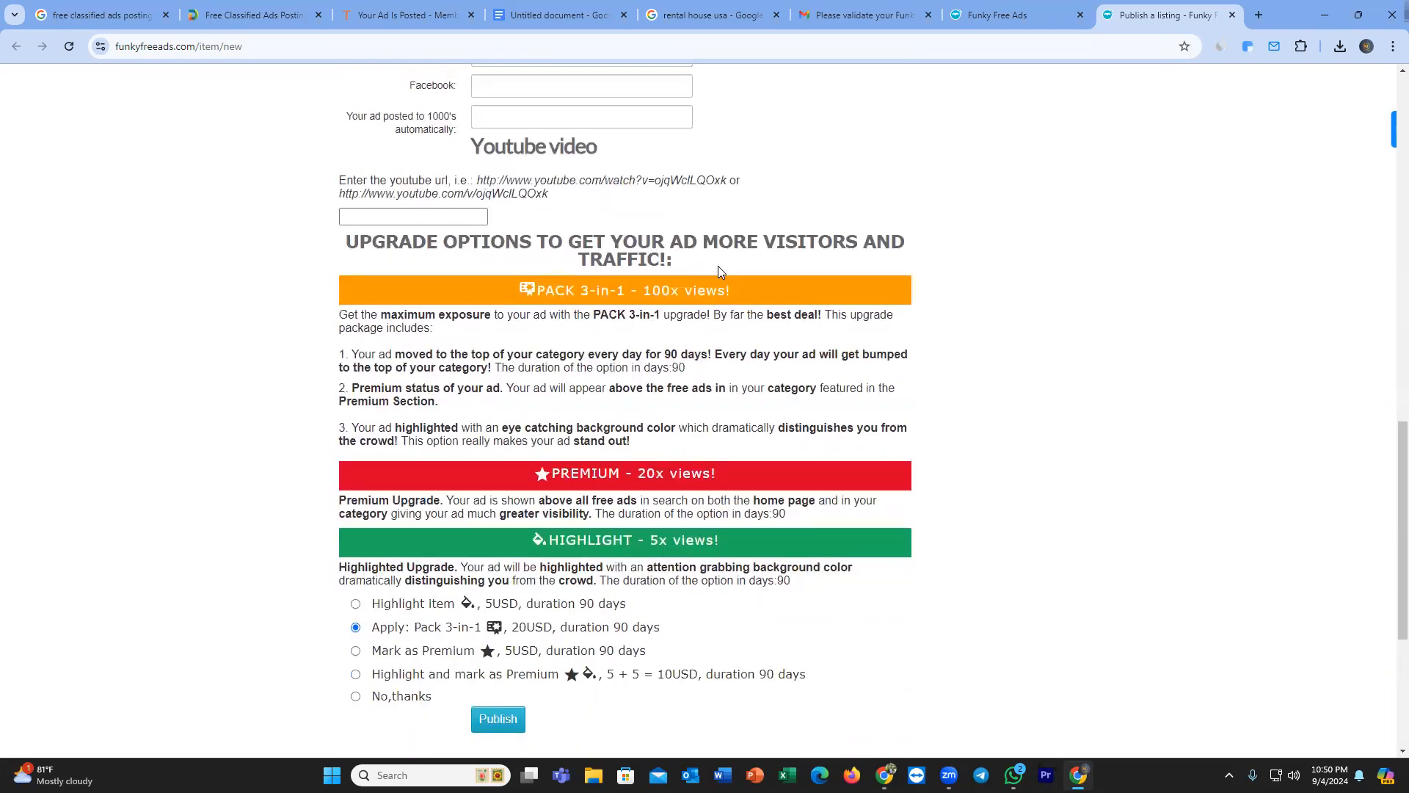
{"action": "scroll", "coordinate": [718, 264], "scroll_direction": "down", "scroll_amount": 2}
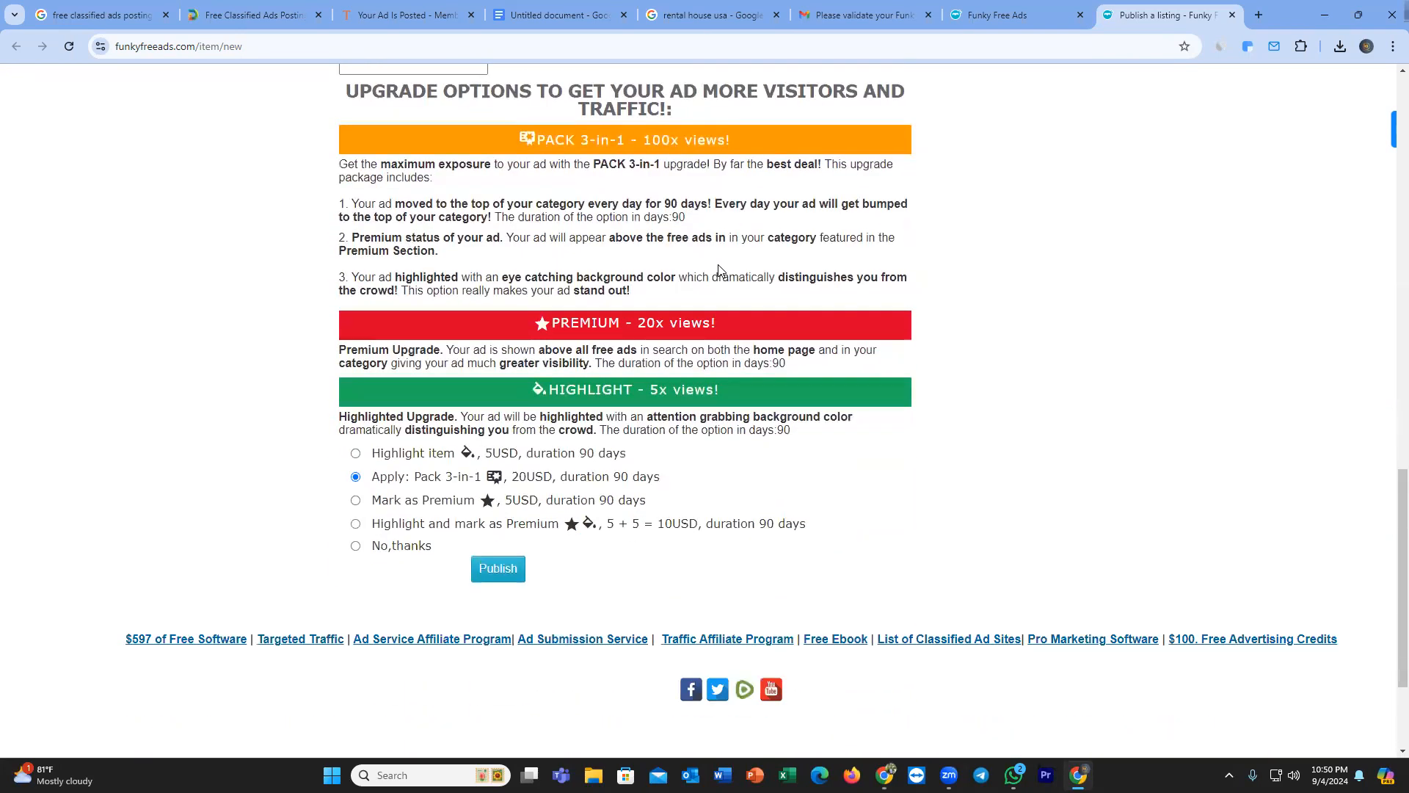
{"action": "scroll", "coordinate": [717, 270], "scroll_direction": "down", "scroll_amount": 3}
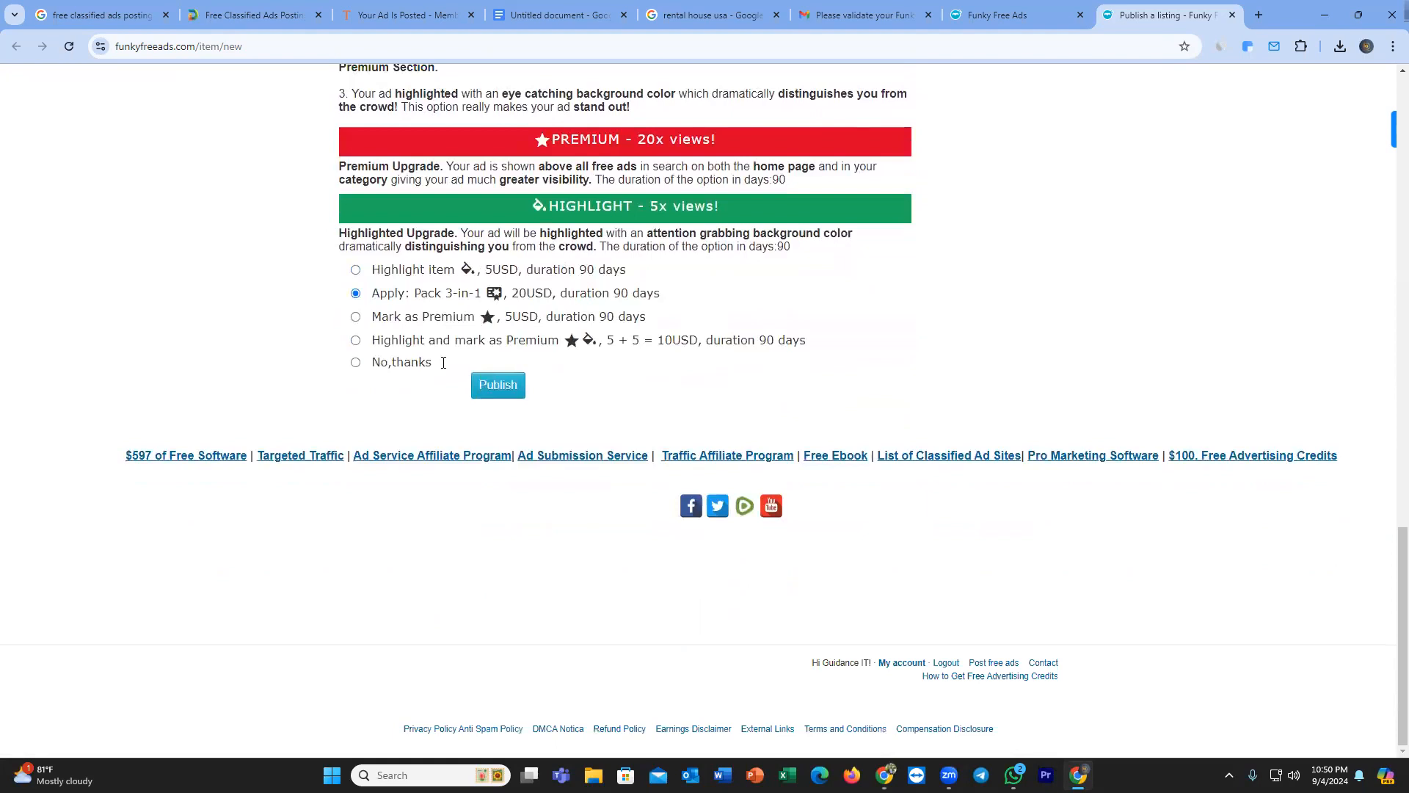
{"action": "left_click", "coordinate": [355, 363]}
{"action": "left_click", "coordinate": [495, 388]}
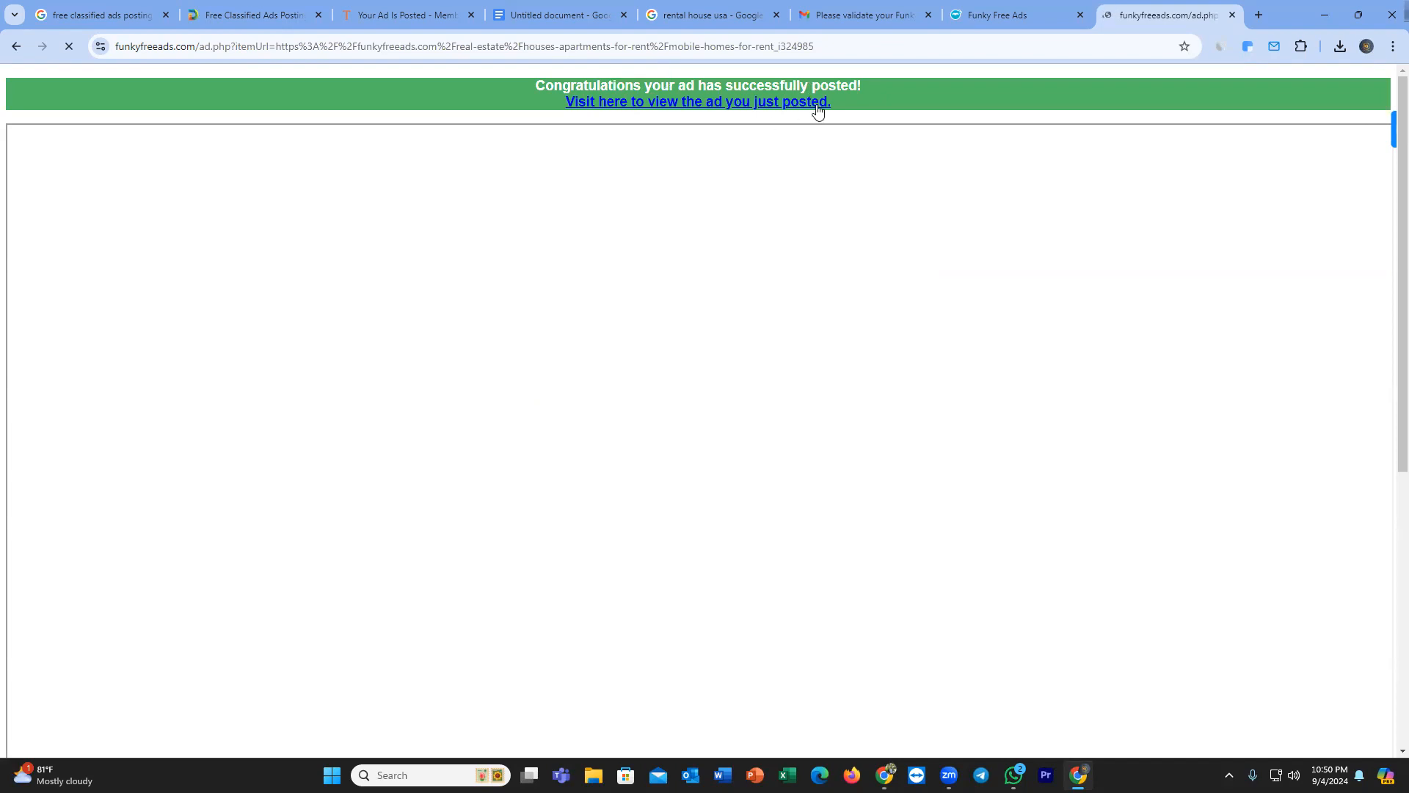
Open the posted 'Mobile Homes For Rent Alva' ad and scroll through its photo and keywords.
{"action": "left_click", "coordinate": [638, 103]}
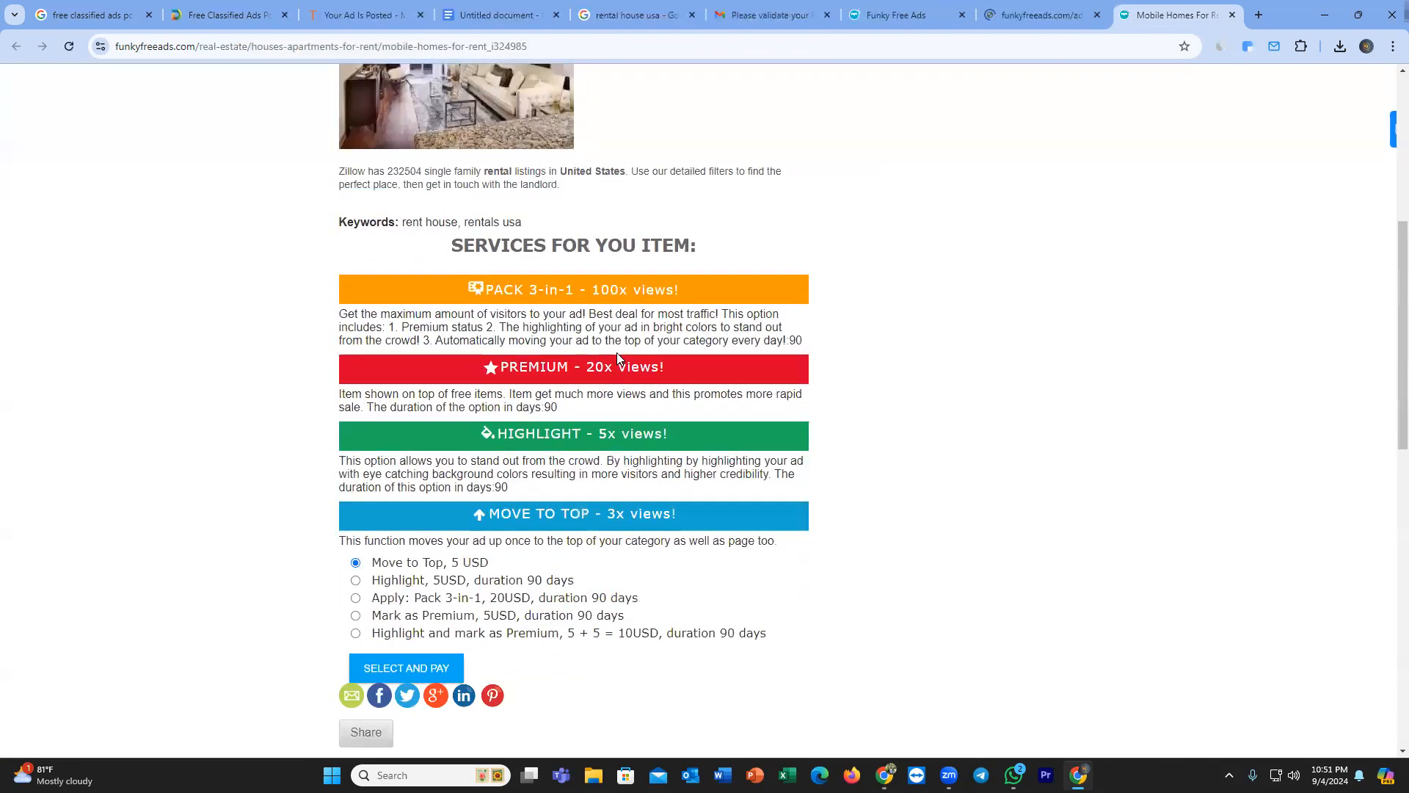
{"action": "scroll", "coordinate": [617, 359], "scroll_direction": "up", "scroll_amount": 1}
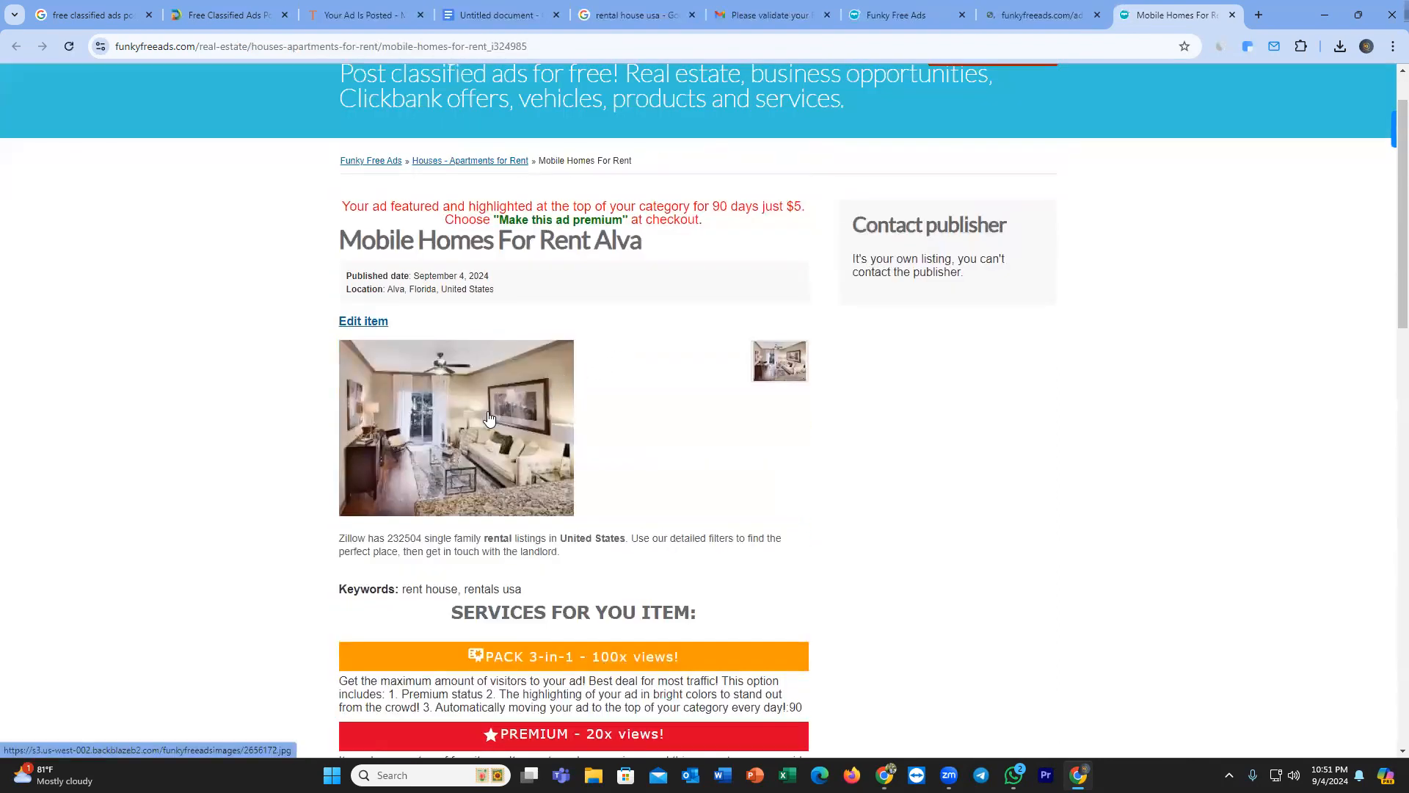
{"action": "scroll", "coordinate": [591, 357], "scroll_direction": "down", "scroll_amount": 3}
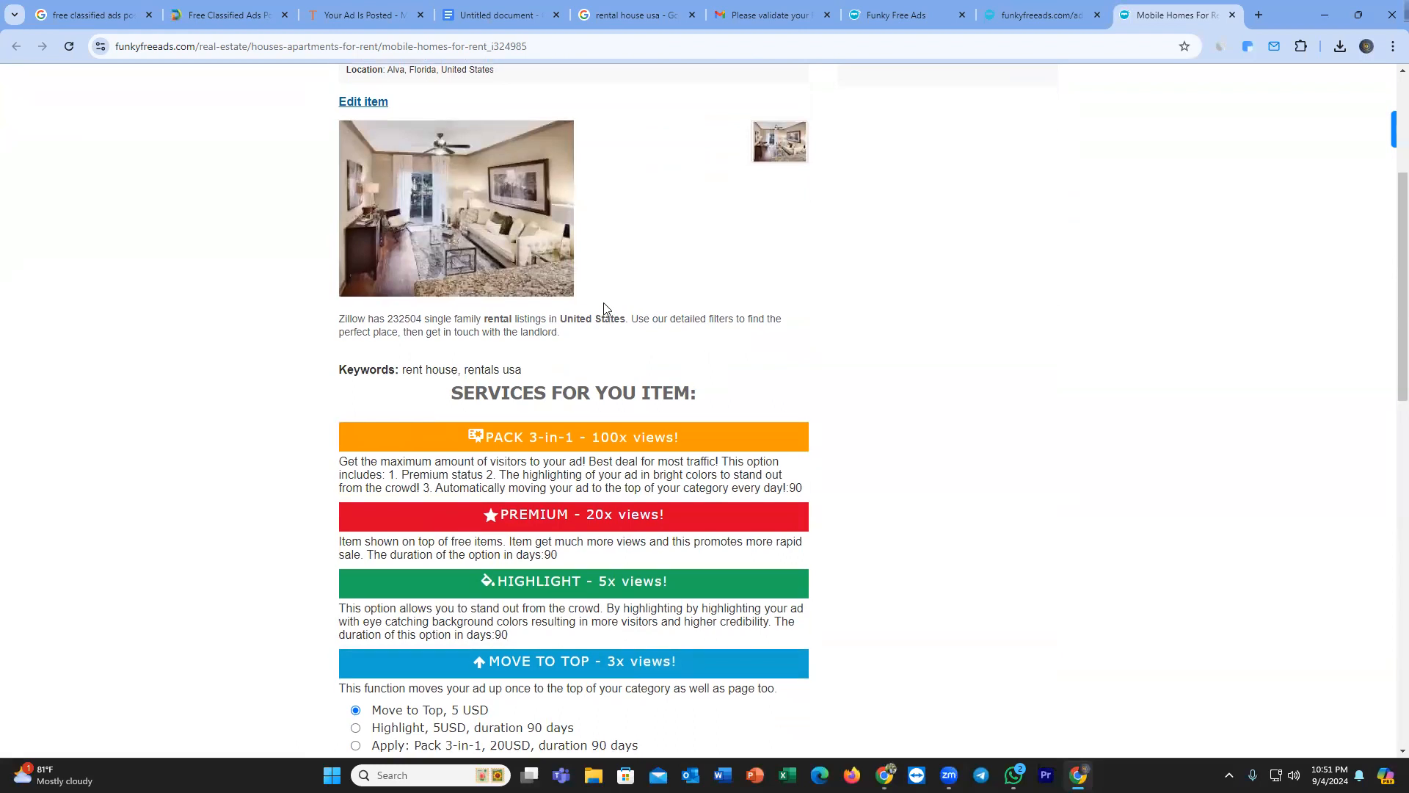
{"action": "scroll", "coordinate": [601, 308], "scroll_direction": "up", "scroll_amount": 4}
{"action": "scroll", "coordinate": [599, 304], "scroll_direction": "down", "scroll_amount": 14}
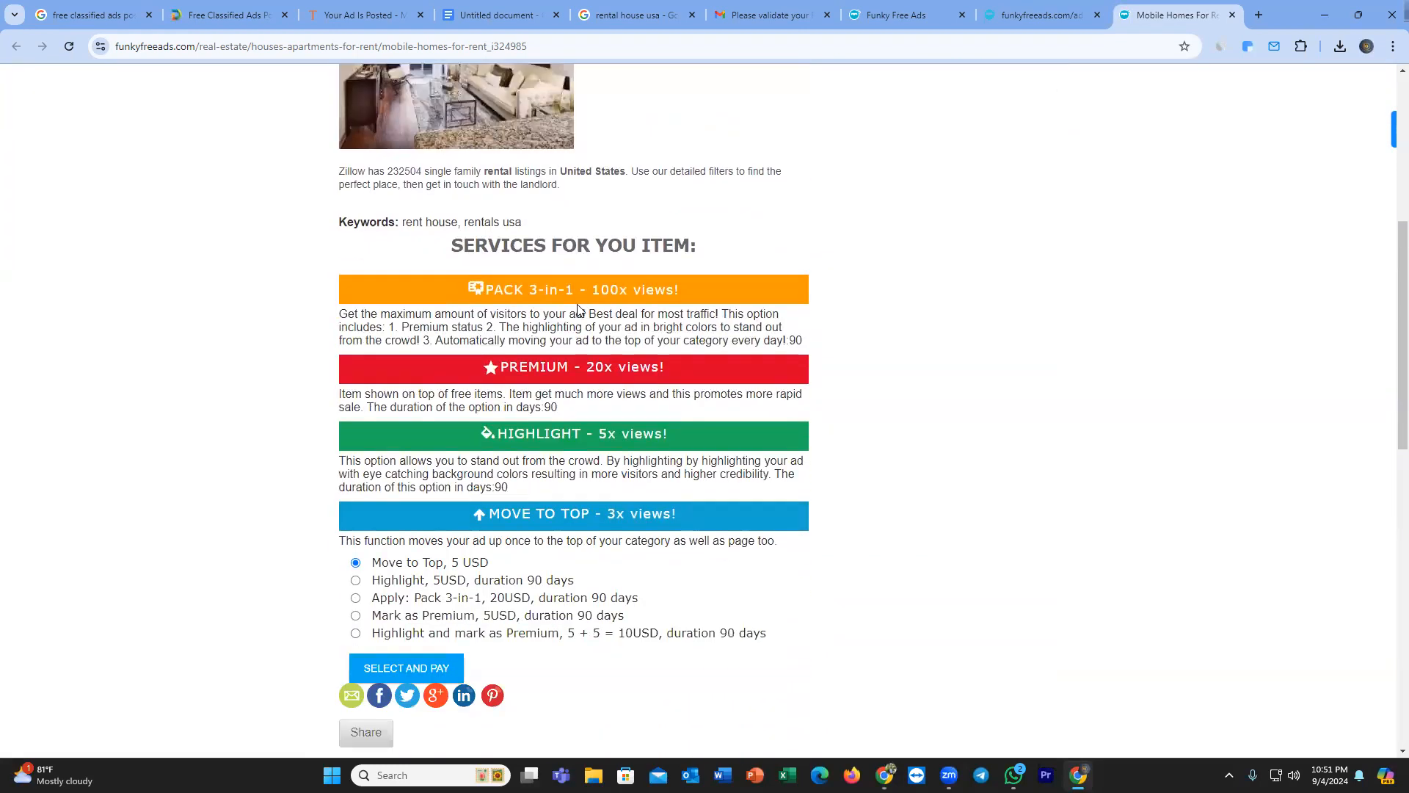
{"action": "scroll", "coordinate": [575, 317], "scroll_direction": "down", "scroll_amount": 4}
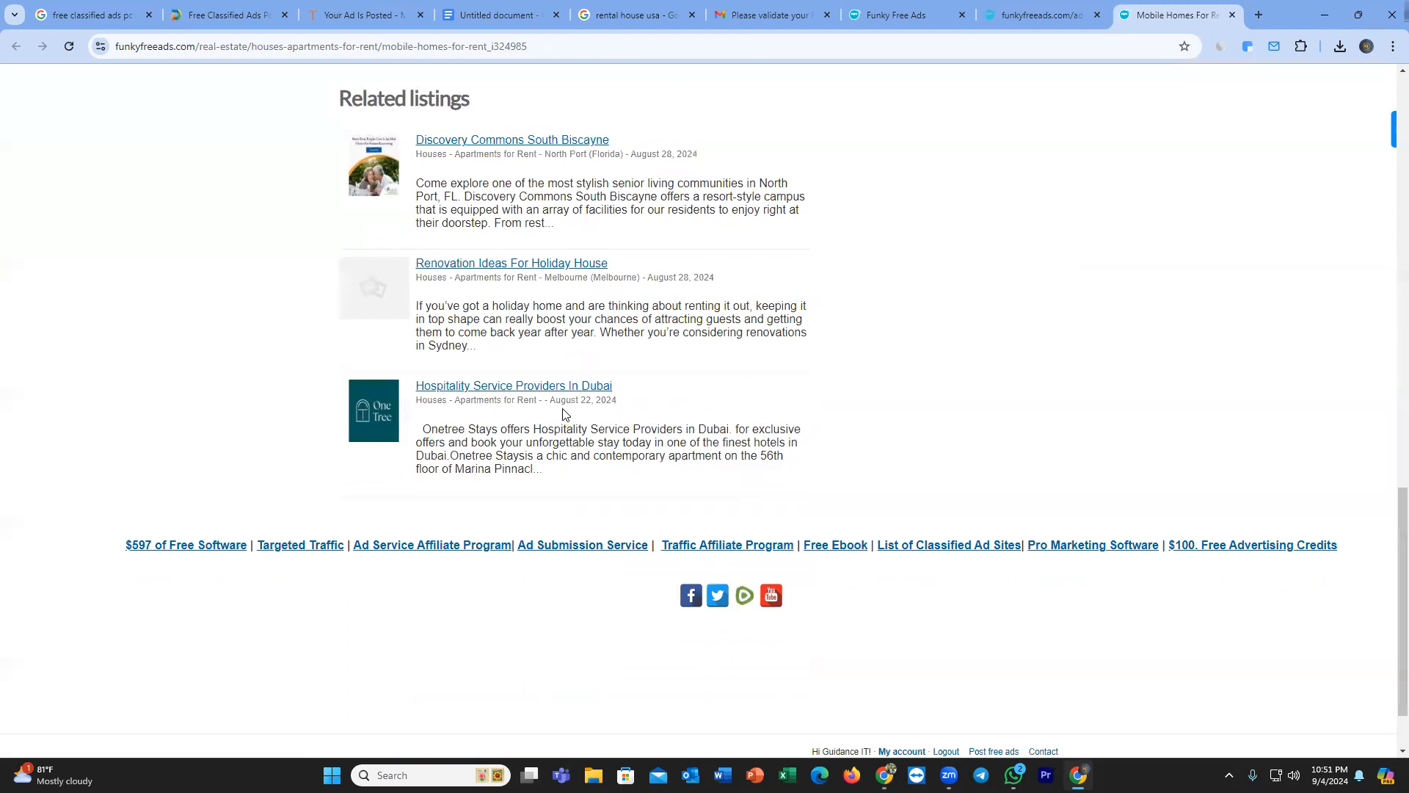
{"action": "scroll", "coordinate": [566, 411], "scroll_direction": "up", "scroll_amount": 15}
{"action": "scroll", "coordinate": [572, 392], "scroll_direction": "up", "scroll_amount": 3}
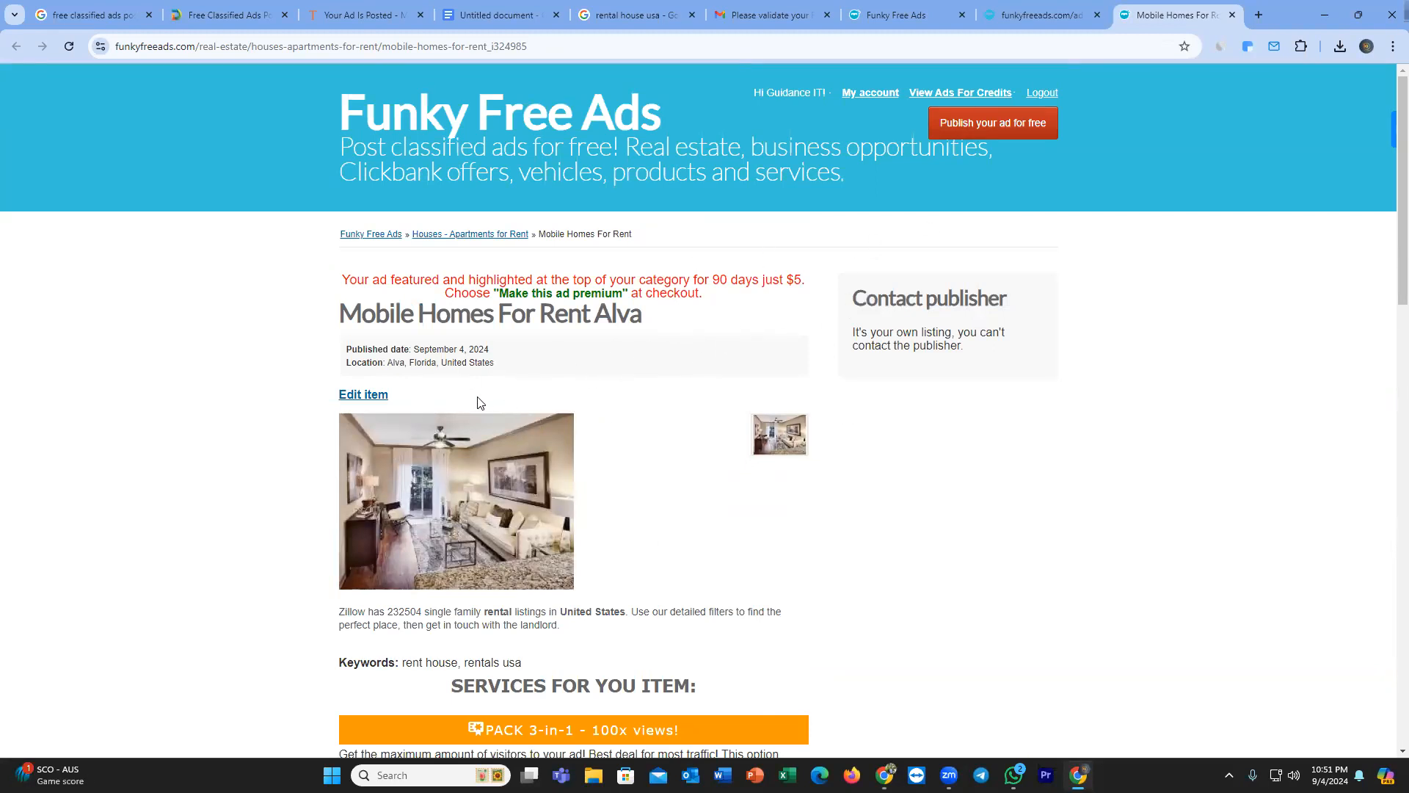
{"action": "scroll", "coordinate": [475, 400], "scroll_direction": "down", "scroll_amount": 3}
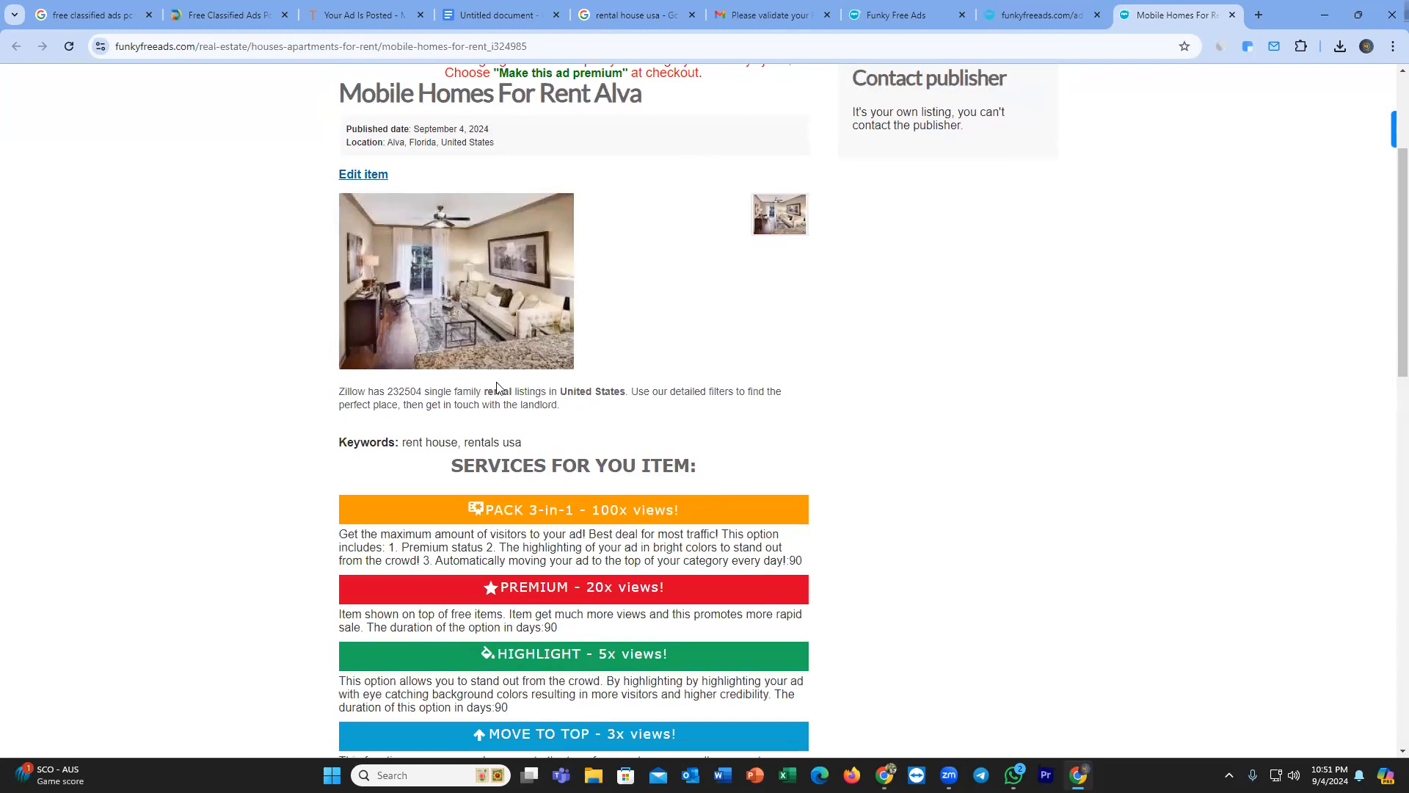
{"action": "scroll", "coordinate": [491, 390], "scroll_direction": "down", "scroll_amount": 12}
{"action": "scroll", "coordinate": [509, 345], "scroll_direction": "up", "scroll_amount": 7}
{"action": "scroll", "coordinate": [509, 345], "scroll_direction": "up", "scroll_amount": 9}
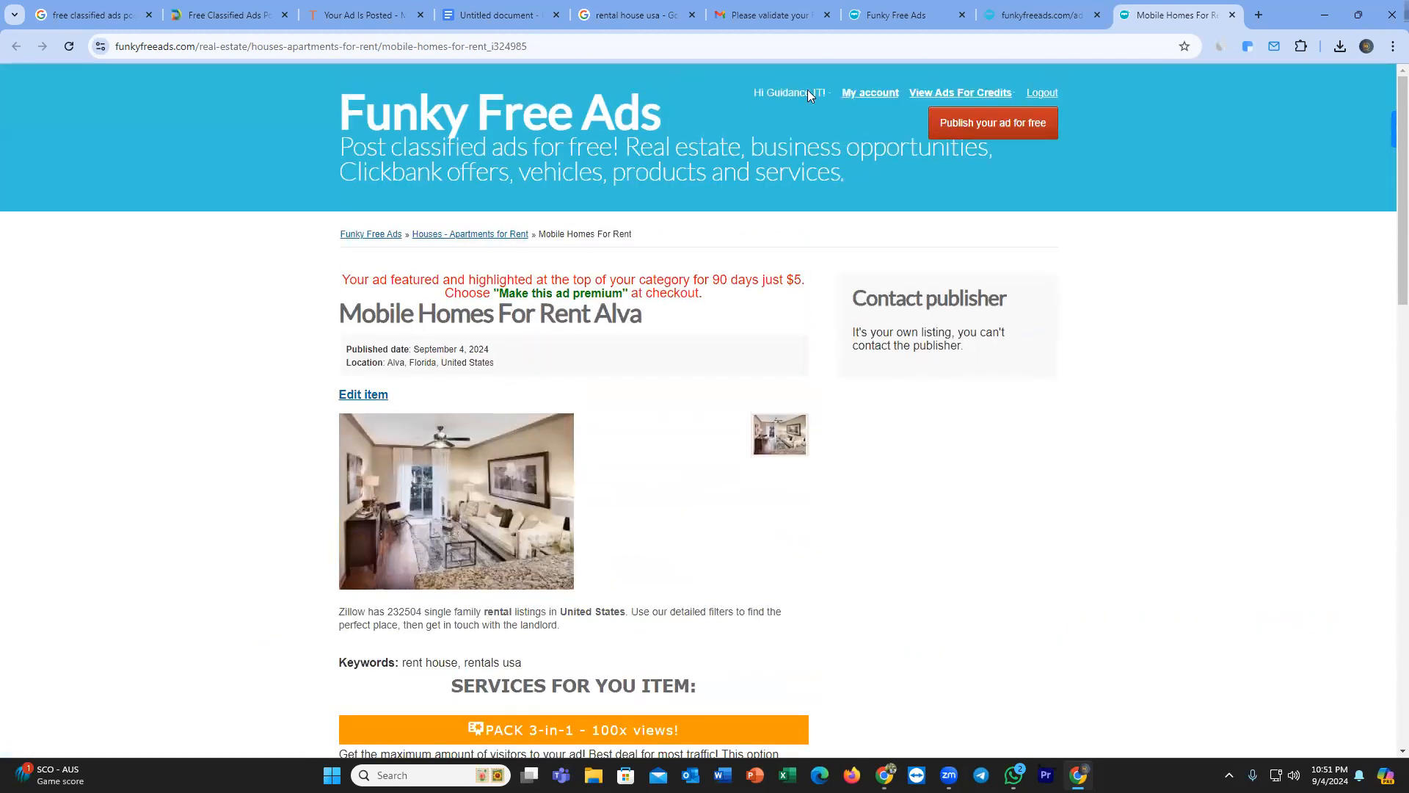
Switch to the Free Classified Ads tab and scroll through the 400+ posting sites table.
{"action": "left_click", "coordinate": [252, 9]}
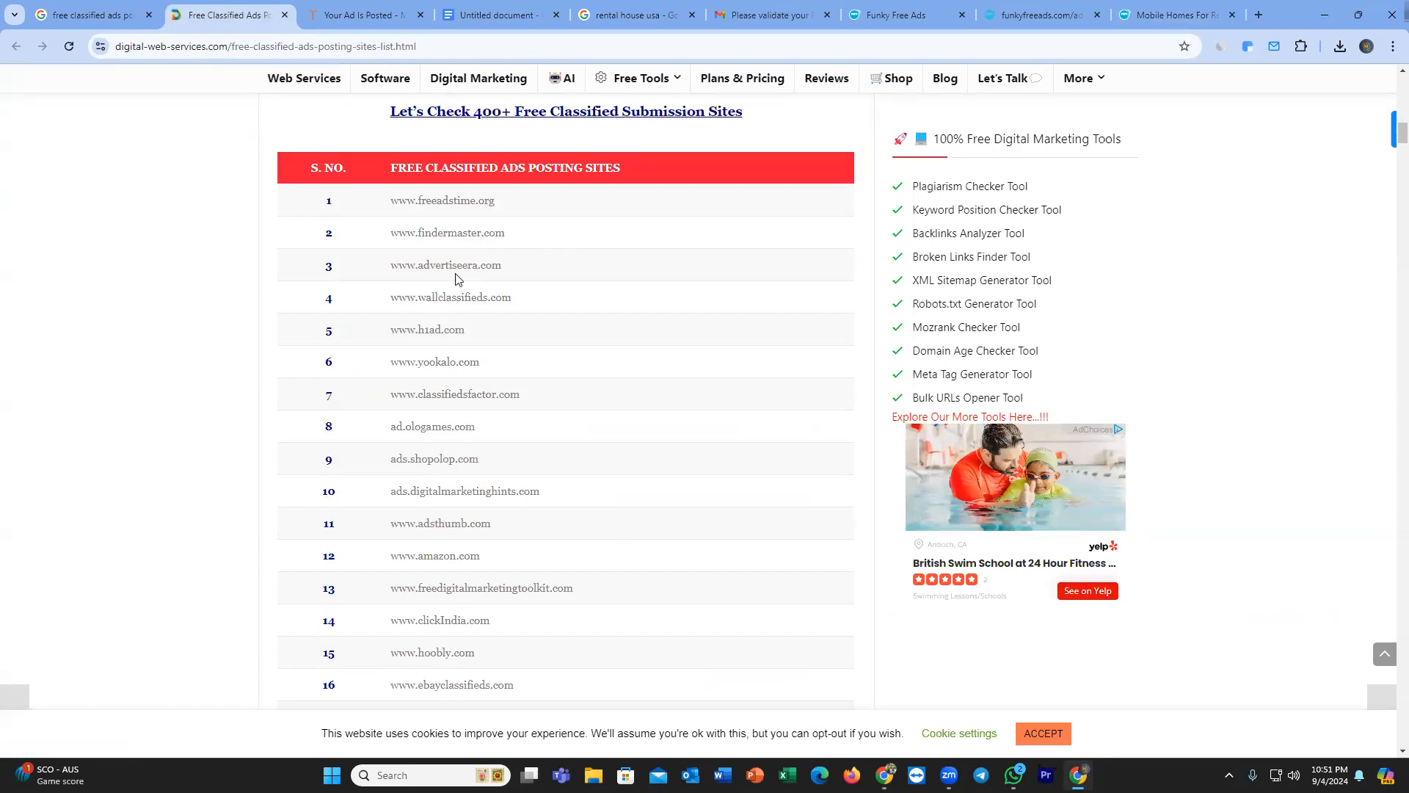
{"action": "scroll", "coordinate": [456, 237], "scroll_direction": "down", "scroll_amount": 5}
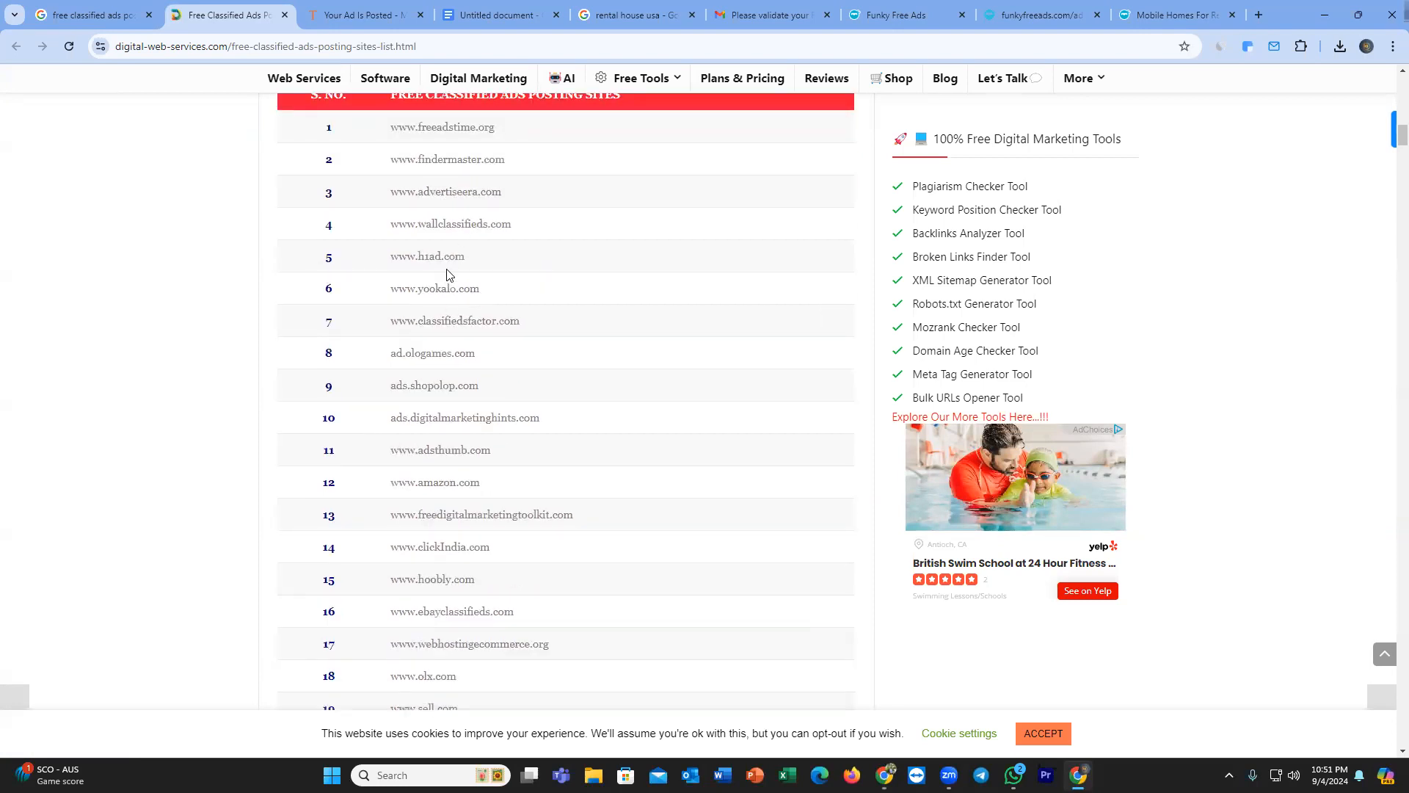
{"action": "scroll", "coordinate": [455, 250], "scroll_direction": "down", "scroll_amount": 15}
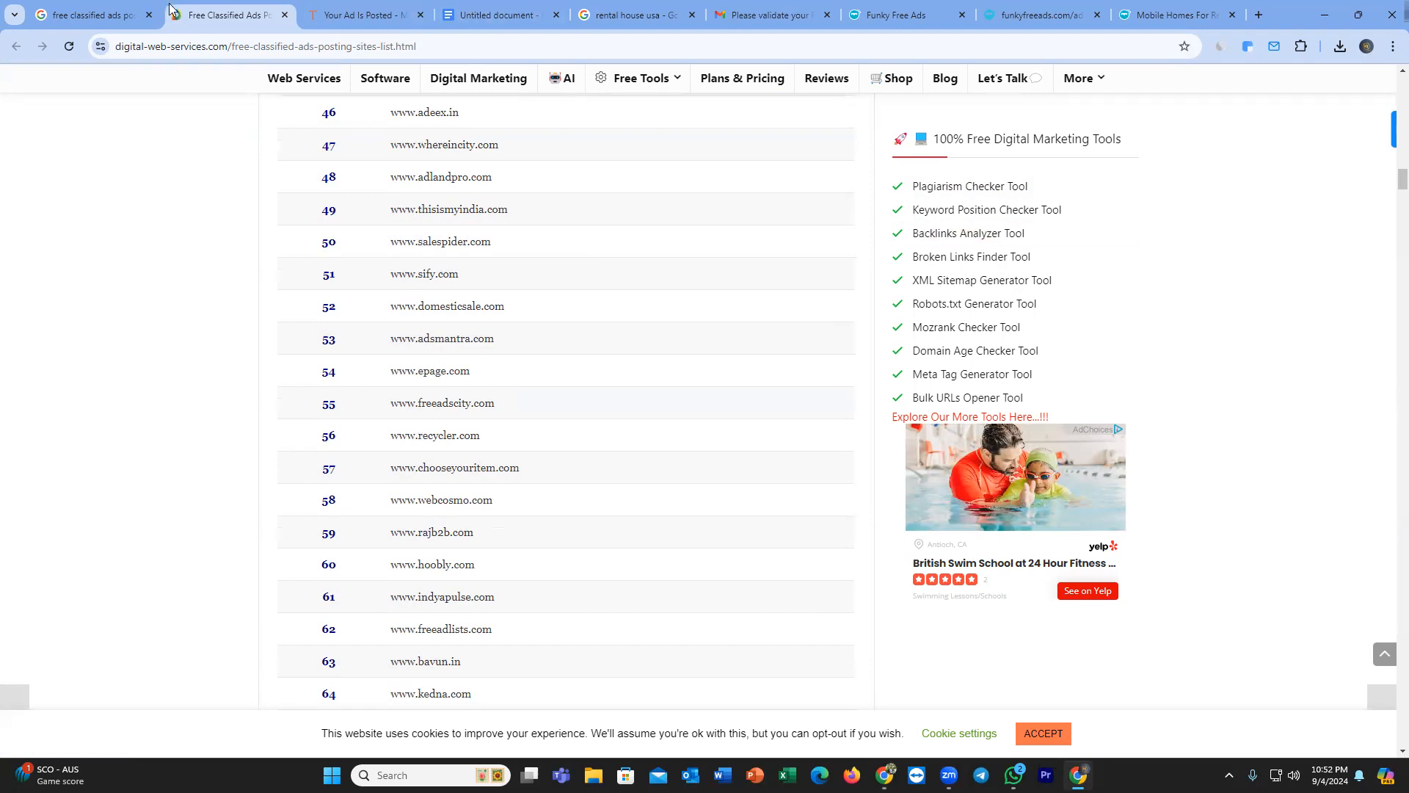
{"action": "scroll", "coordinate": [470, 243], "scroll_direction": "up", "scroll_amount": 4}
{"action": "scroll", "coordinate": [469, 244], "scroll_direction": "up", "scroll_amount": 10}
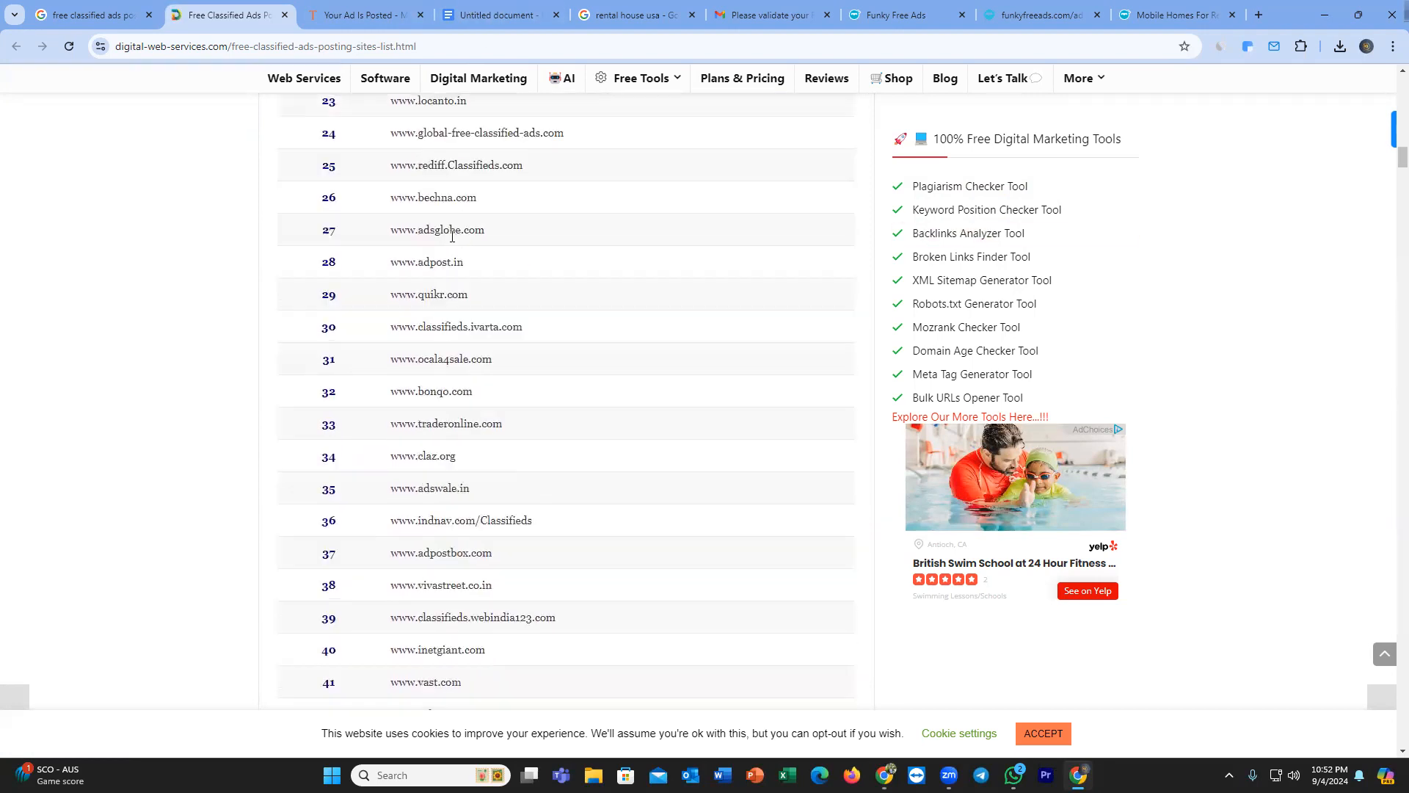
{"action": "scroll", "coordinate": [413, 246], "scroll_direction": "up", "scroll_amount": 7}
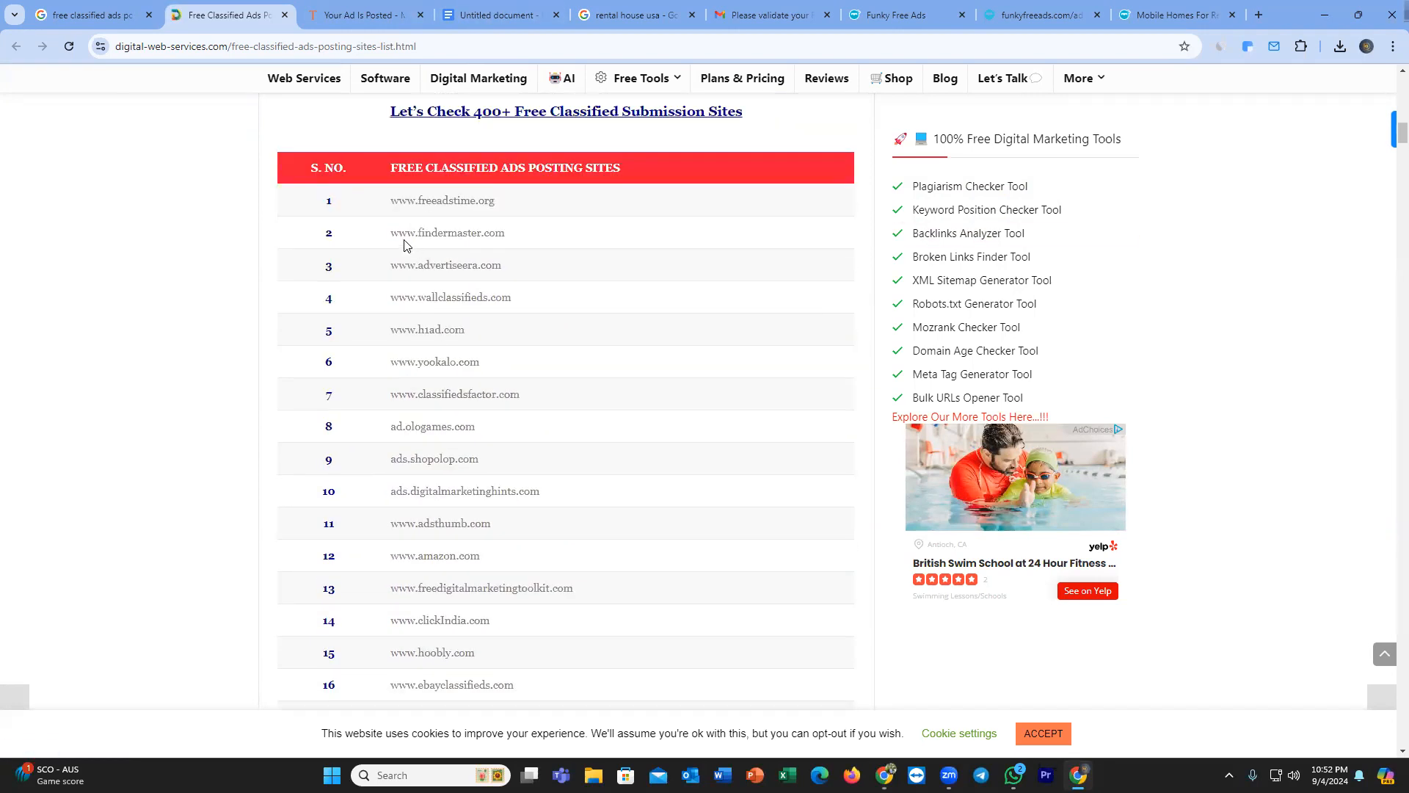
{"action": "left_click", "coordinate": [363, 14]}
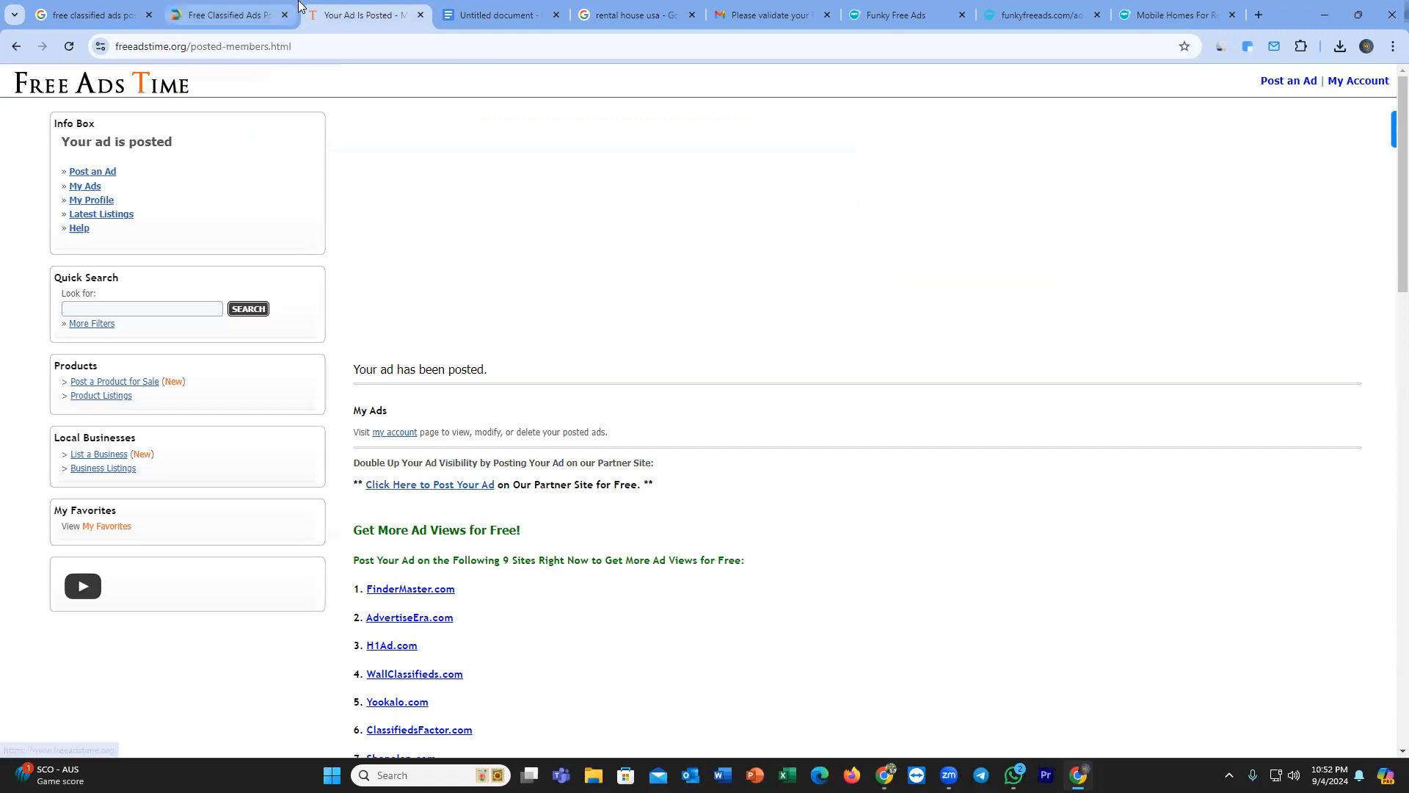
{"action": "left_click", "coordinate": [237, 15]}
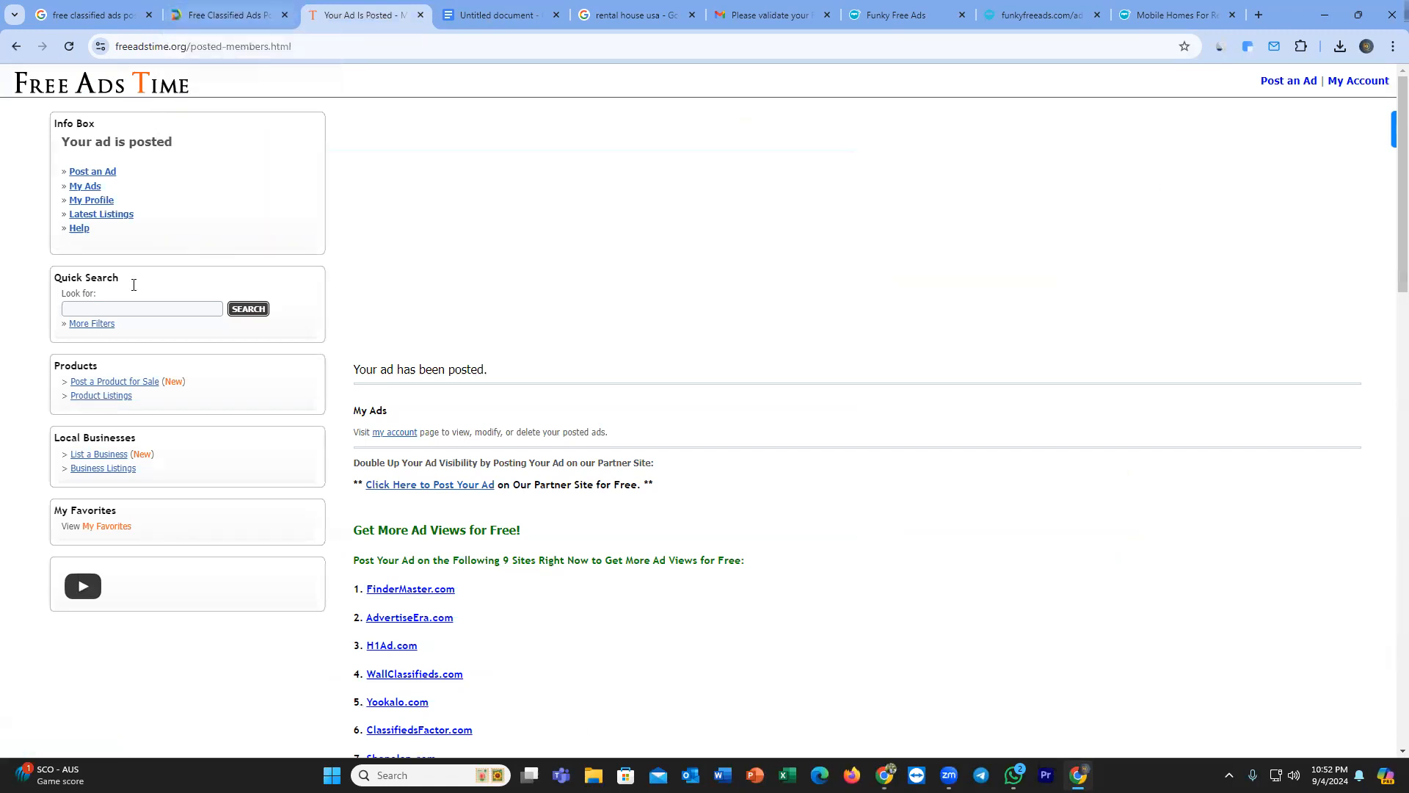